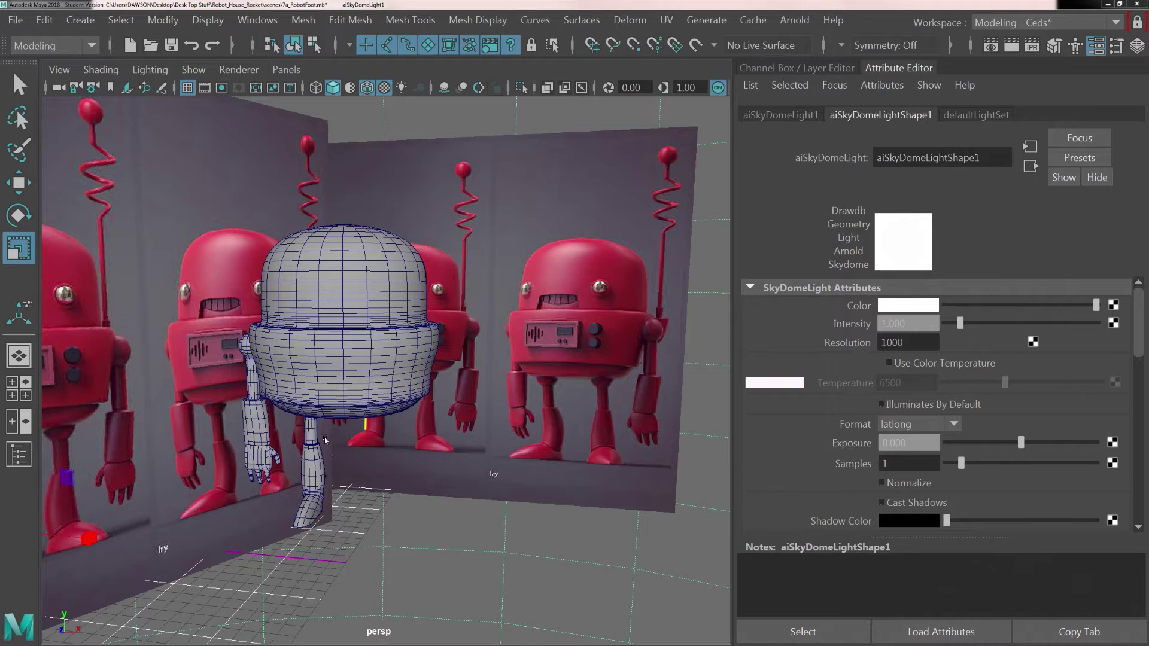
Switch to the front view in wireframe display and frame the reference robot's chest panel.
{"action": "left_click_drag", "start_coordinate": [325, 440], "coordinate": [254, 365], "text": "alt"}
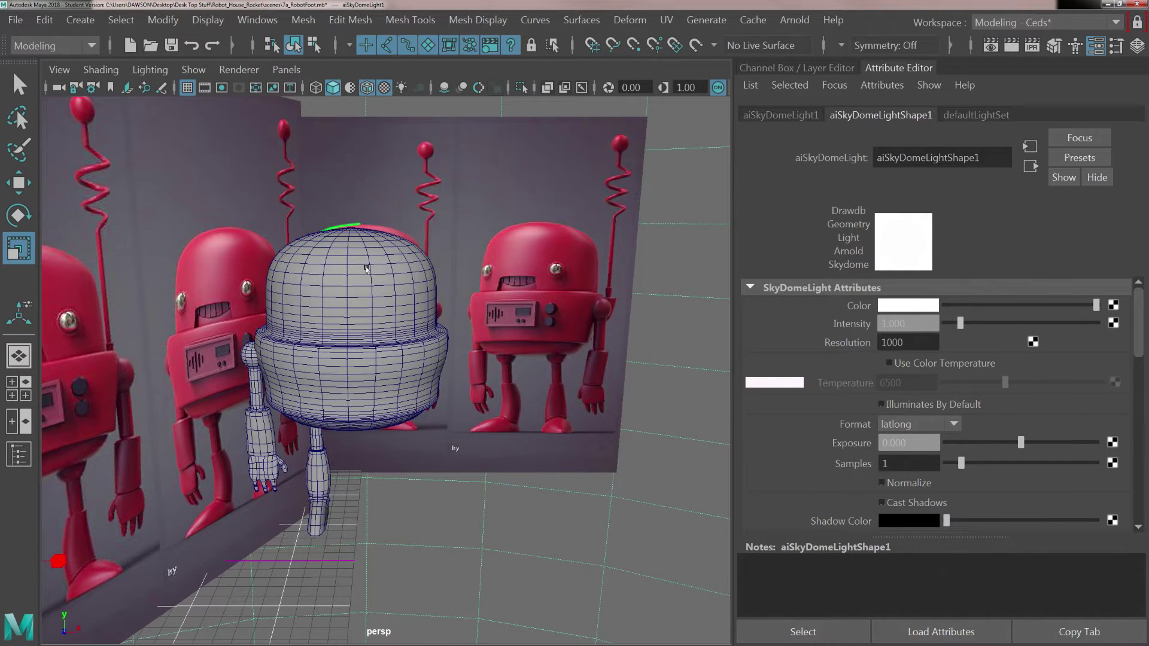
{"action": "key", "text": "space"}
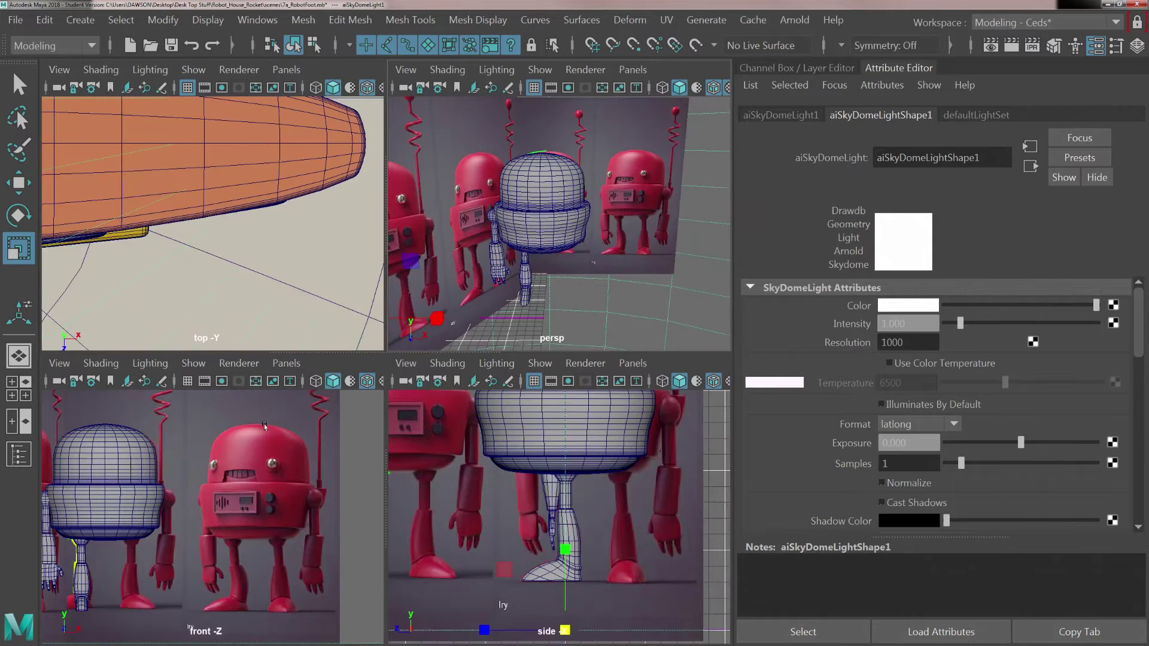
{"action": "key", "text": "space"}
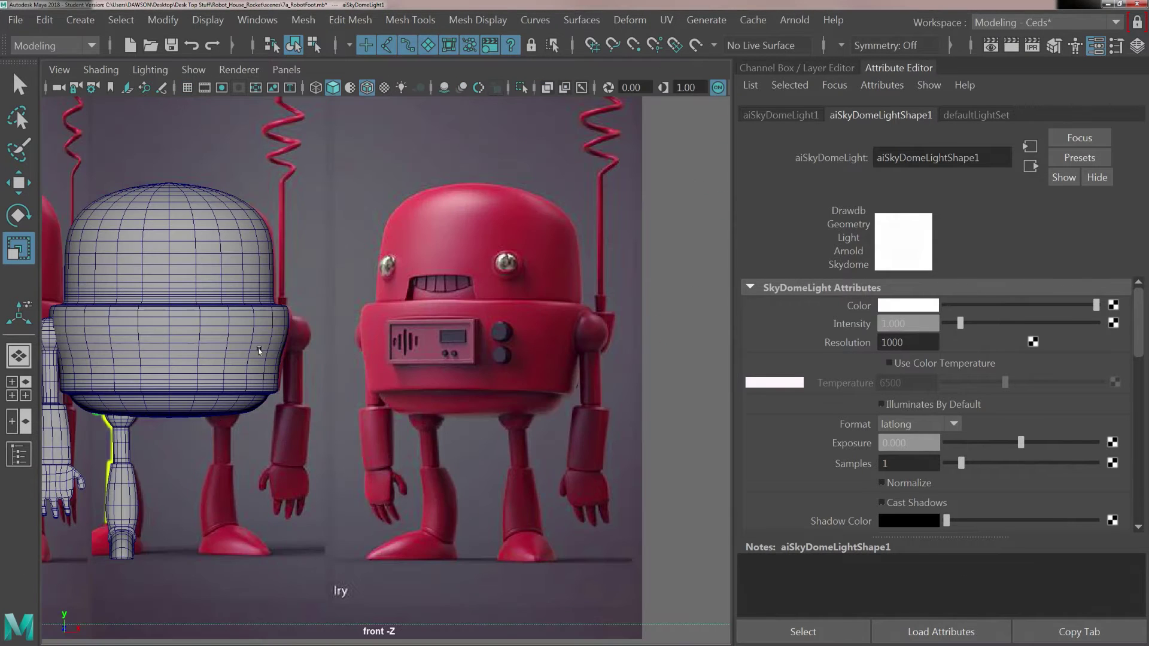
{"action": "middle_click_drag", "start_coordinate": [238, 340], "coordinate": [251, 319], "text": "alt"}
{"action": "scroll", "coordinate": [291, 340], "scroll_direction": "up", "scroll_amount": 5}
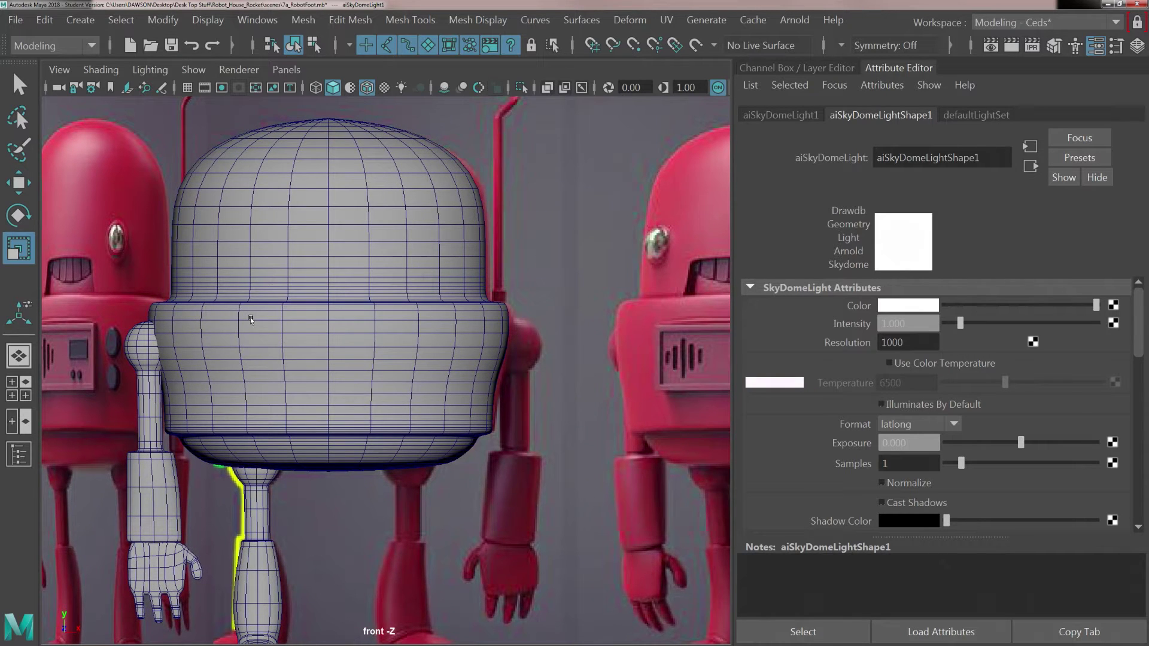
{"action": "key", "text": "4"}
{"action": "scroll", "coordinate": [288, 370], "scroll_direction": "up", "scroll_amount": 5}
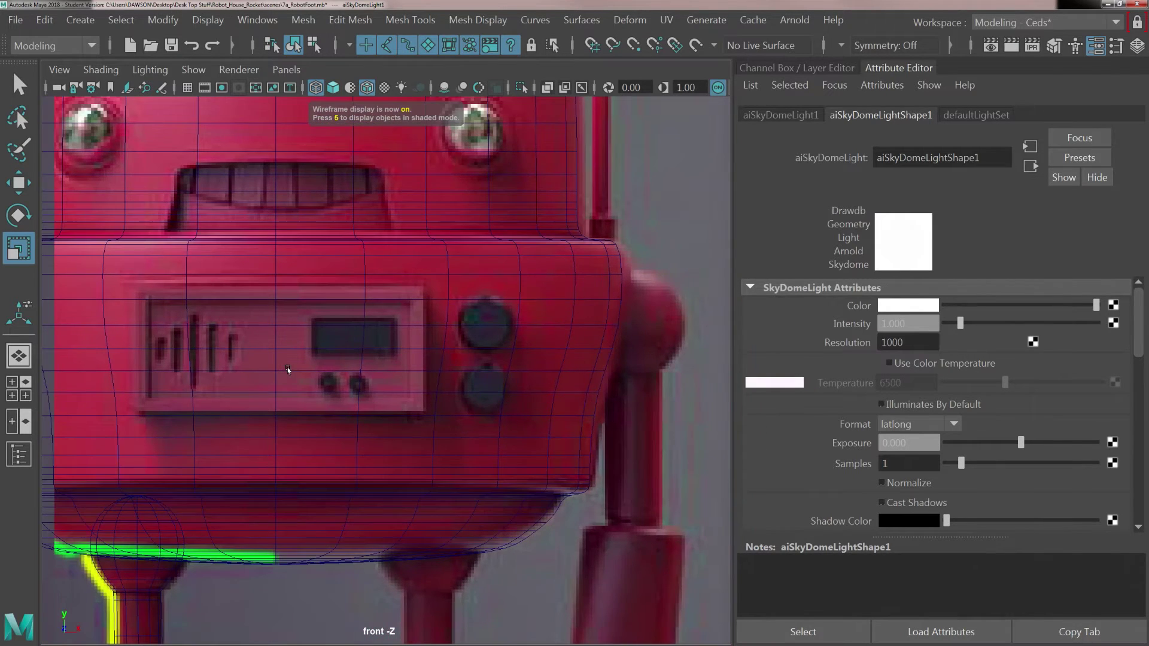
{"action": "scroll", "coordinate": [259, 346], "scroll_direction": "up", "scroll_amount": 2}
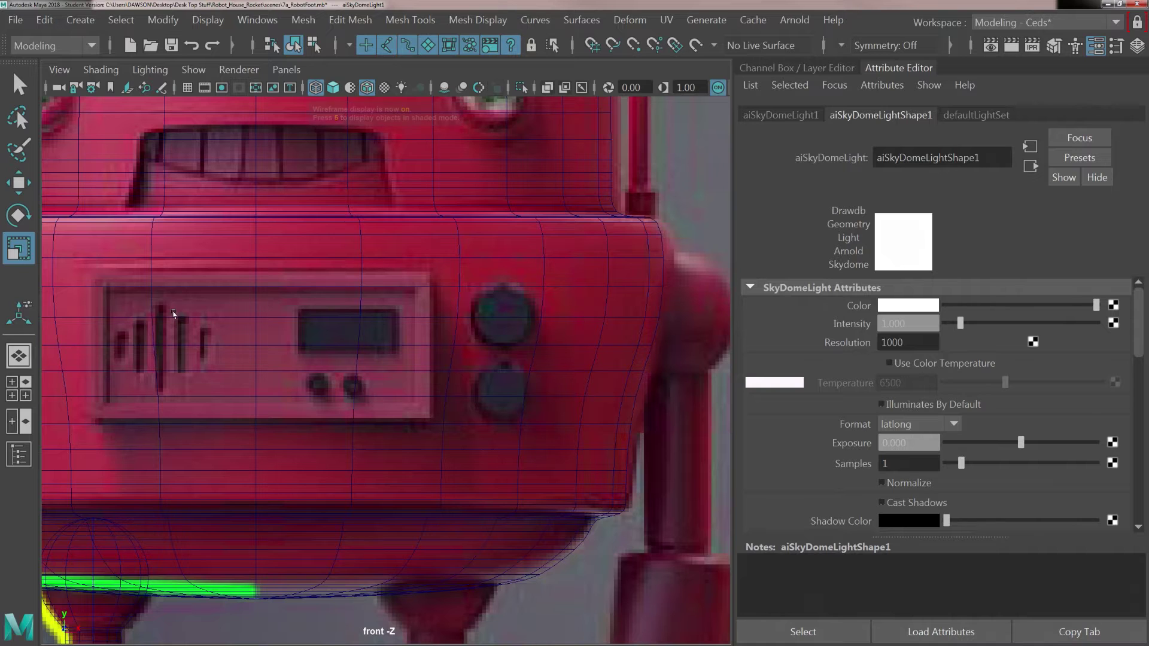
{"action": "middle_click_drag", "start_coordinate": [167, 302], "coordinate": [202, 346], "text": "alt"}
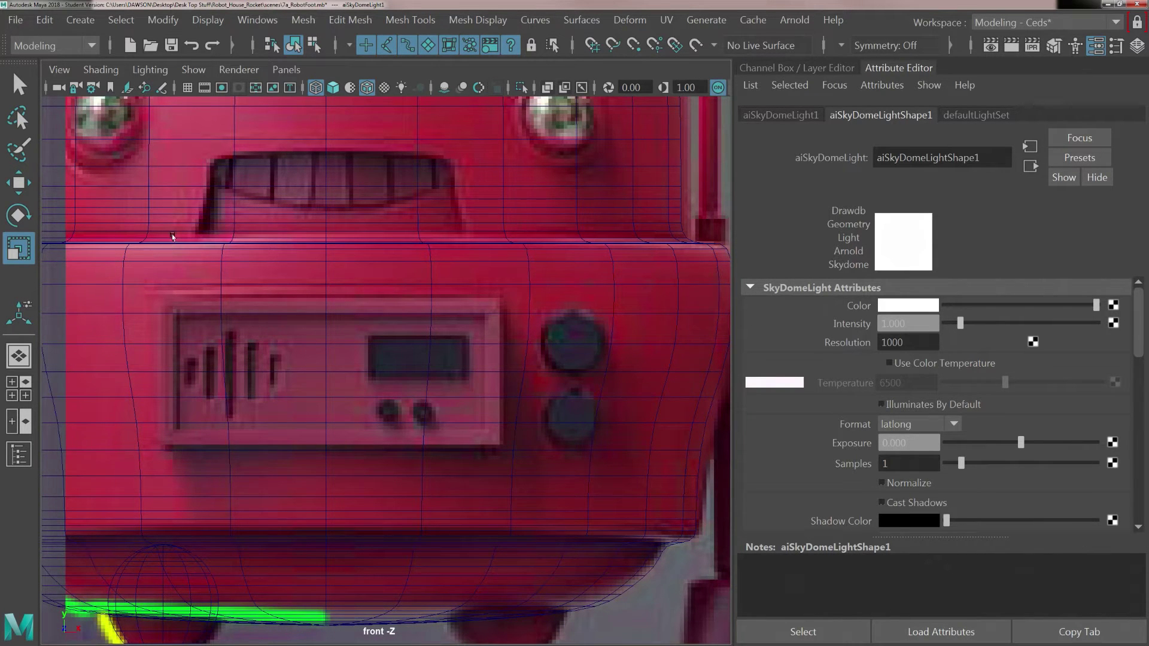
Create a polygon plane in the front view covering the inner face of the chest panel, inside its raised frame.
{"action": "left_click", "coordinate": [73, 24]}
{"action": "mouse_move", "coordinate": [128, 86]}
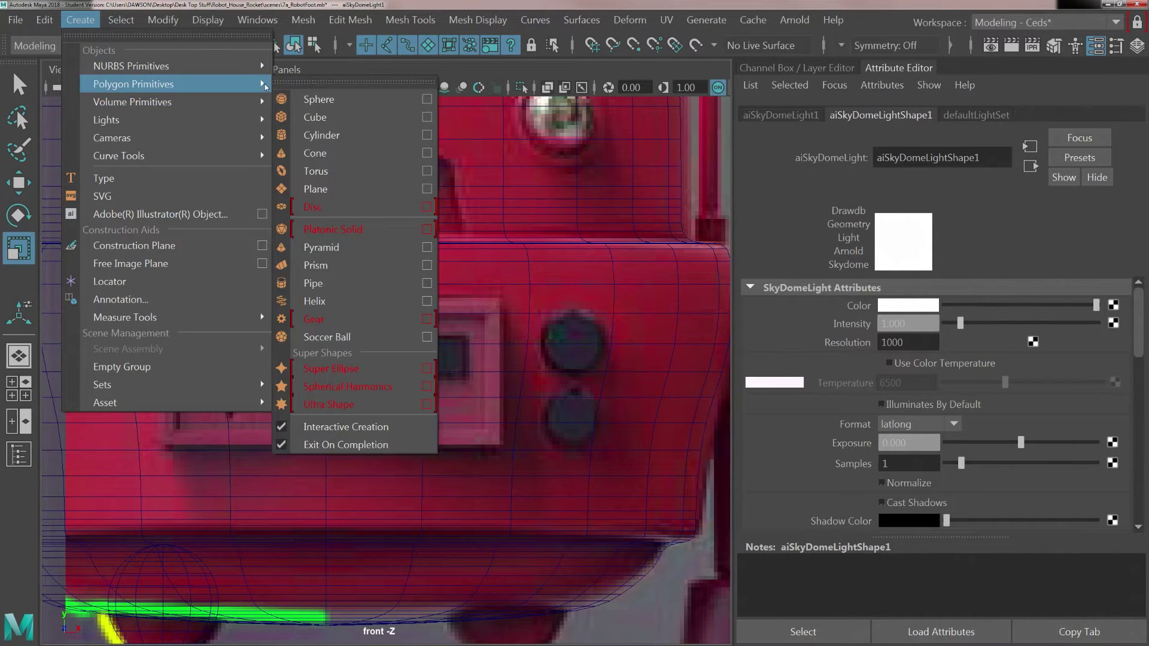
{"action": "left_click", "coordinate": [328, 190]}
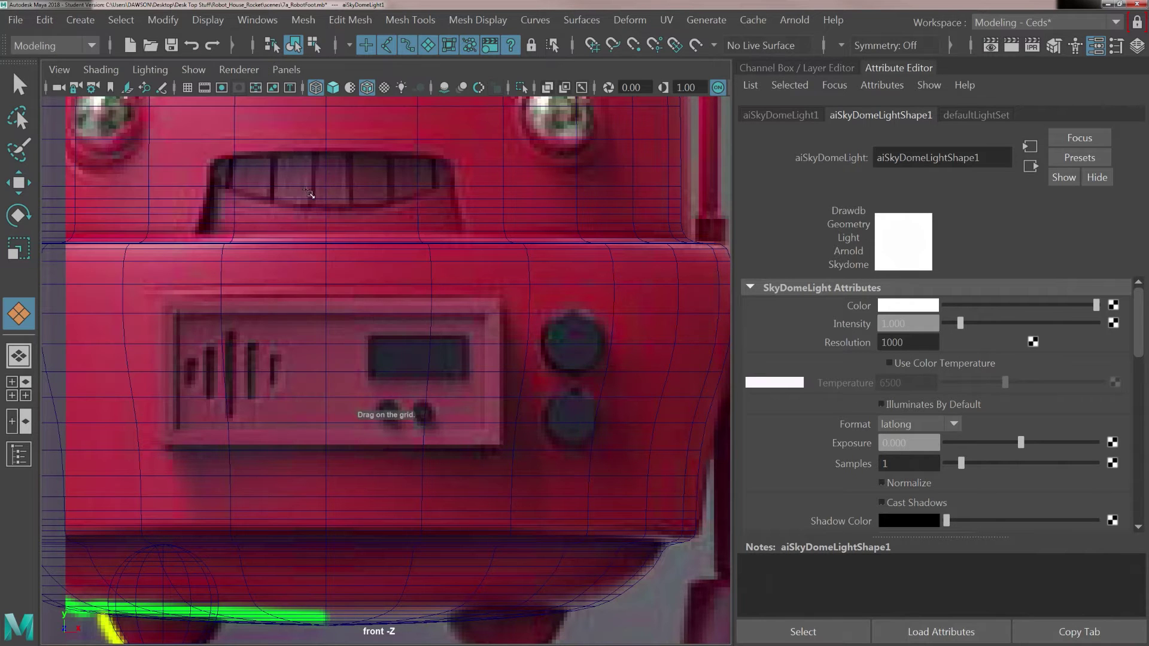
{"action": "scroll", "coordinate": [182, 293], "scroll_direction": "up", "scroll_amount": 3}
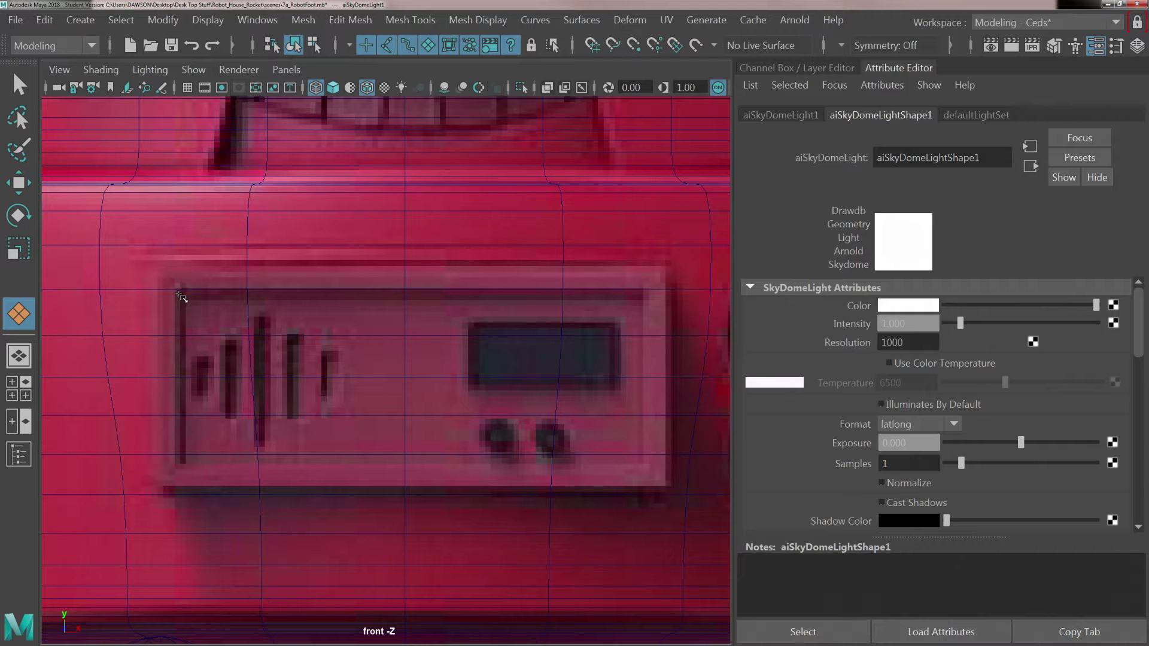
{"action": "left_click_drag", "start_coordinate": [182, 297], "coordinate": [638, 462]}
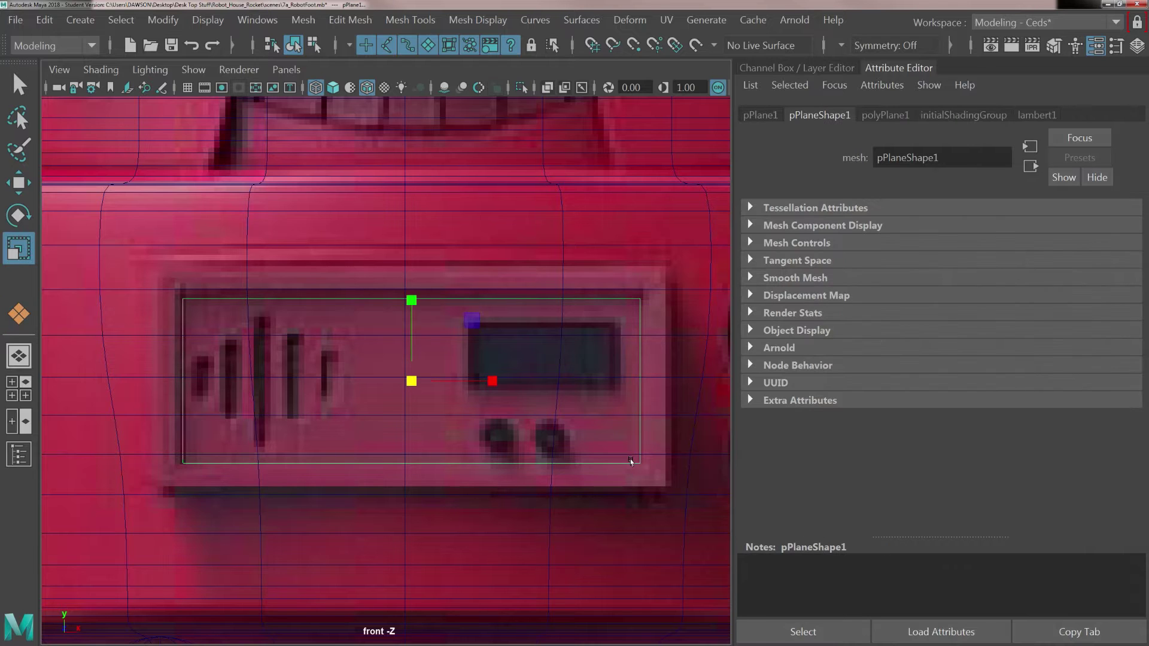
Move the new plane forward along Z so that it sits in front of the robot's torso.
{"action": "key", "text": "space"}
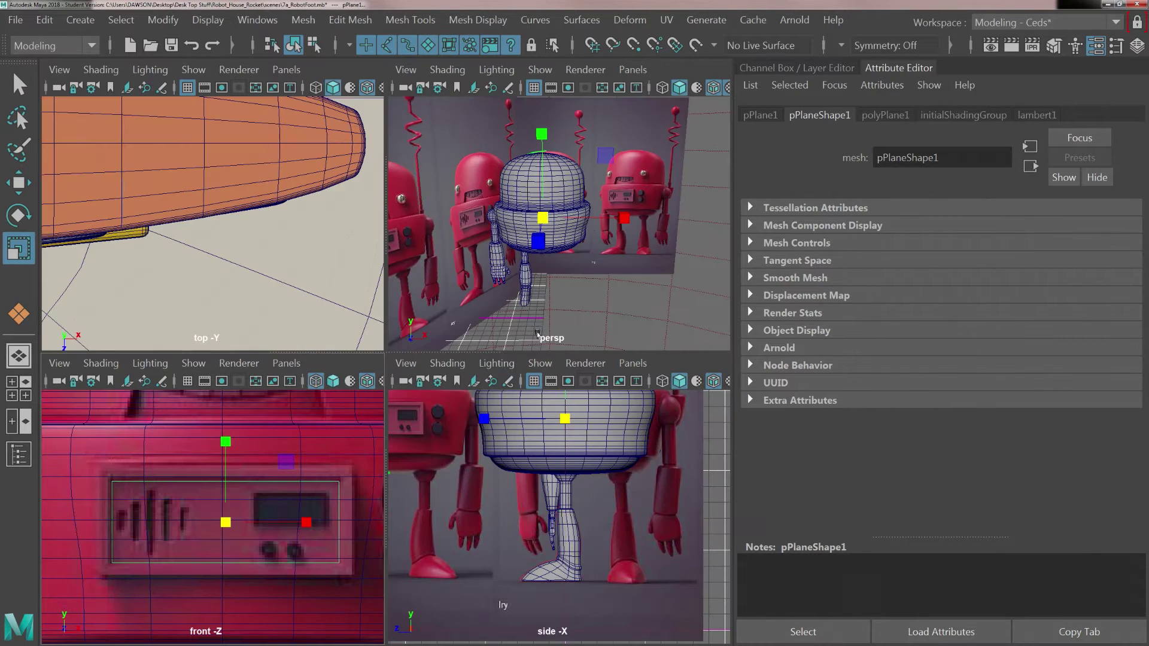
{"action": "key", "text": "w"}
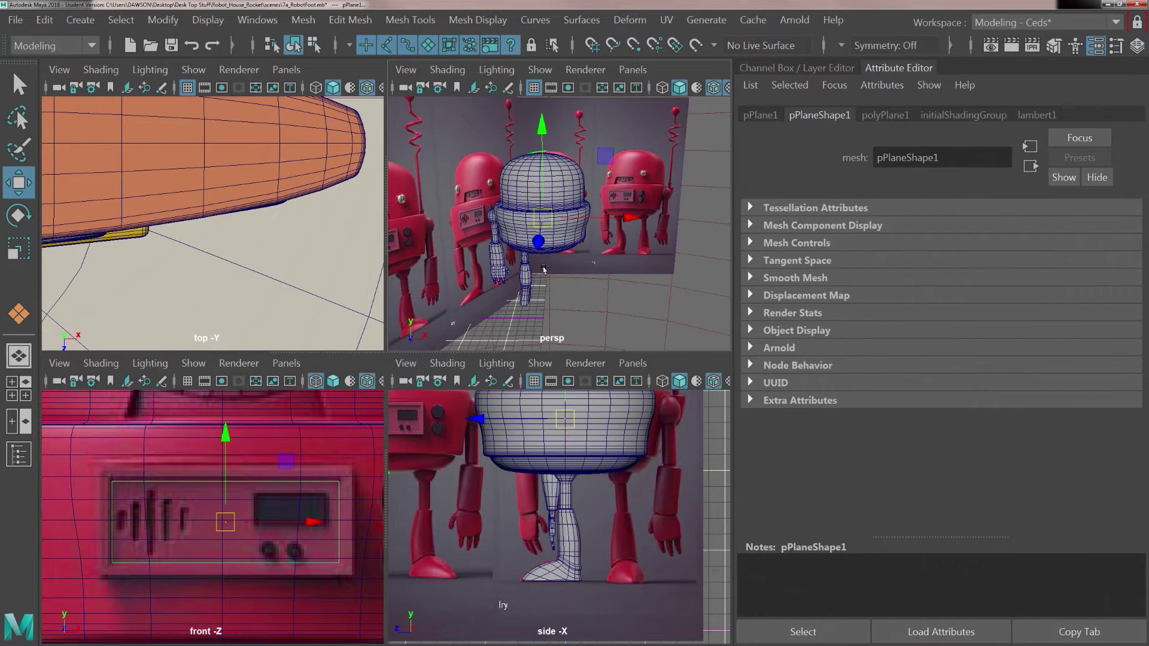
{"action": "middle_click_drag", "start_coordinate": [484, 447], "coordinate": [529, 513], "text": "alt"}
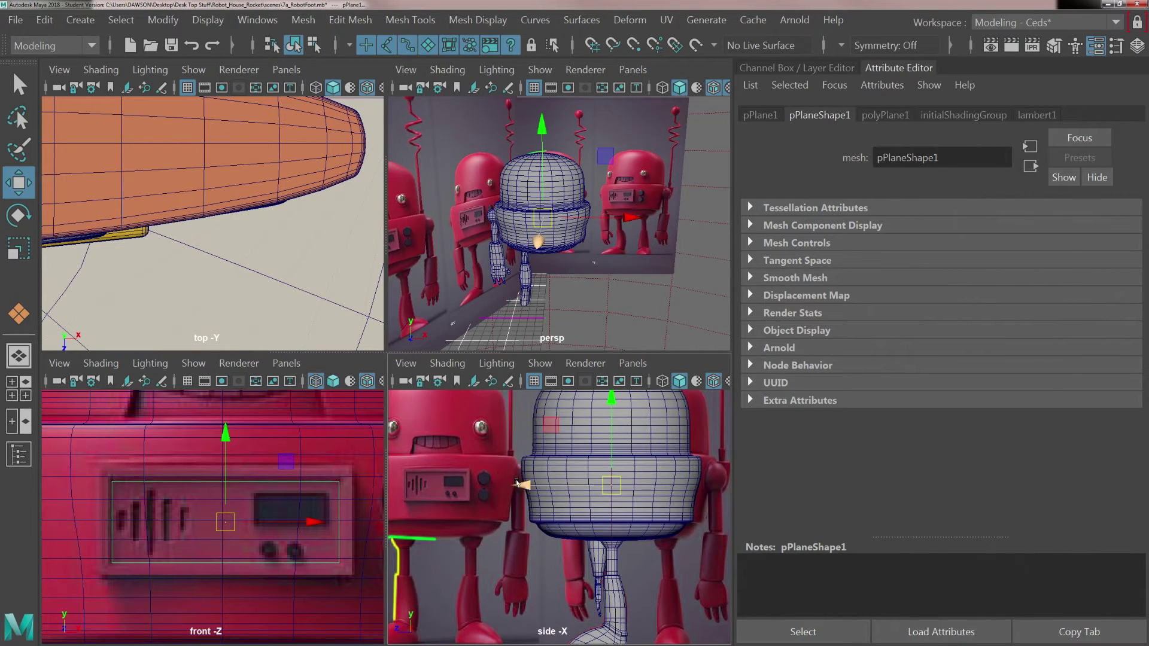
{"action": "left_click_drag", "start_coordinate": [519, 484], "coordinate": [420, 465]}
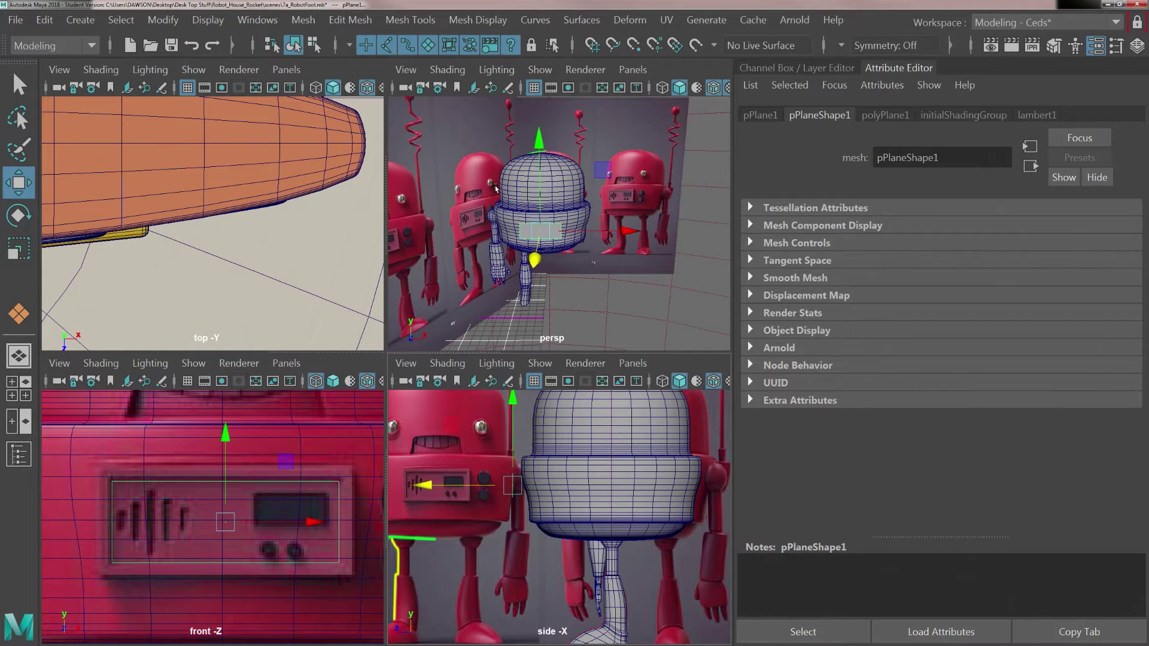
Check the panel on the reference images and shift the plane back along Z, slightly closer to the torso.
{"action": "left_click_drag", "start_coordinate": [496, 189], "coordinate": [526, 243], "text": "alt"}
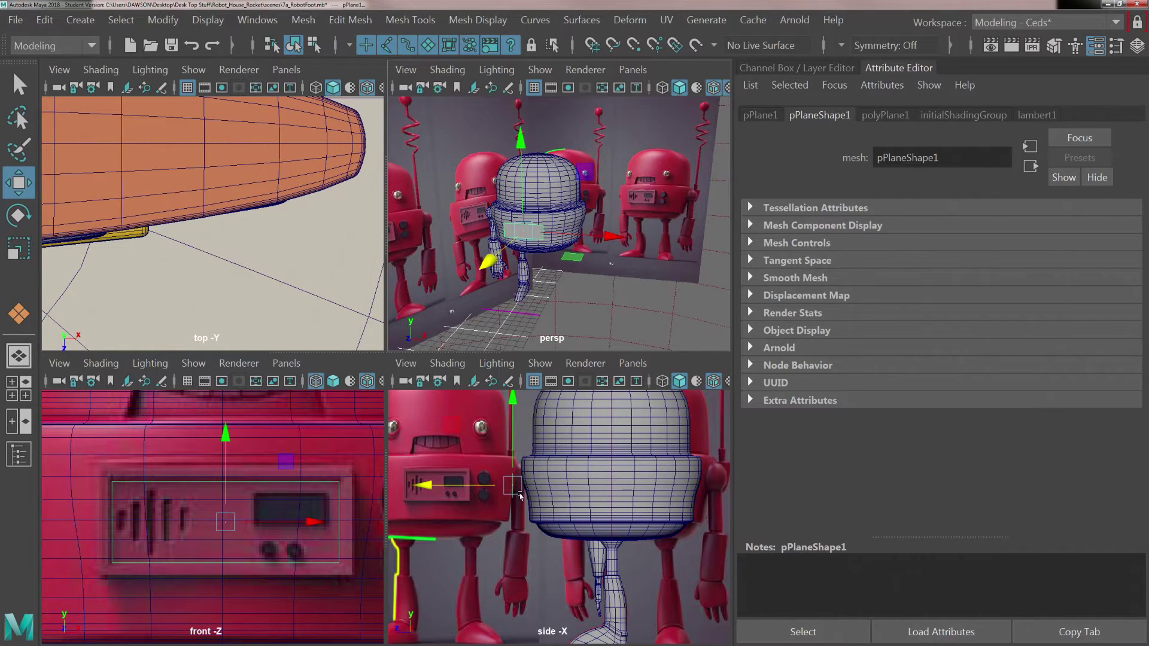
{"action": "scroll", "coordinate": [519, 496], "scroll_direction": "up", "scroll_amount": 6}
{"action": "middle_click_drag", "start_coordinate": [494, 490], "coordinate": [636, 567], "text": "alt"}
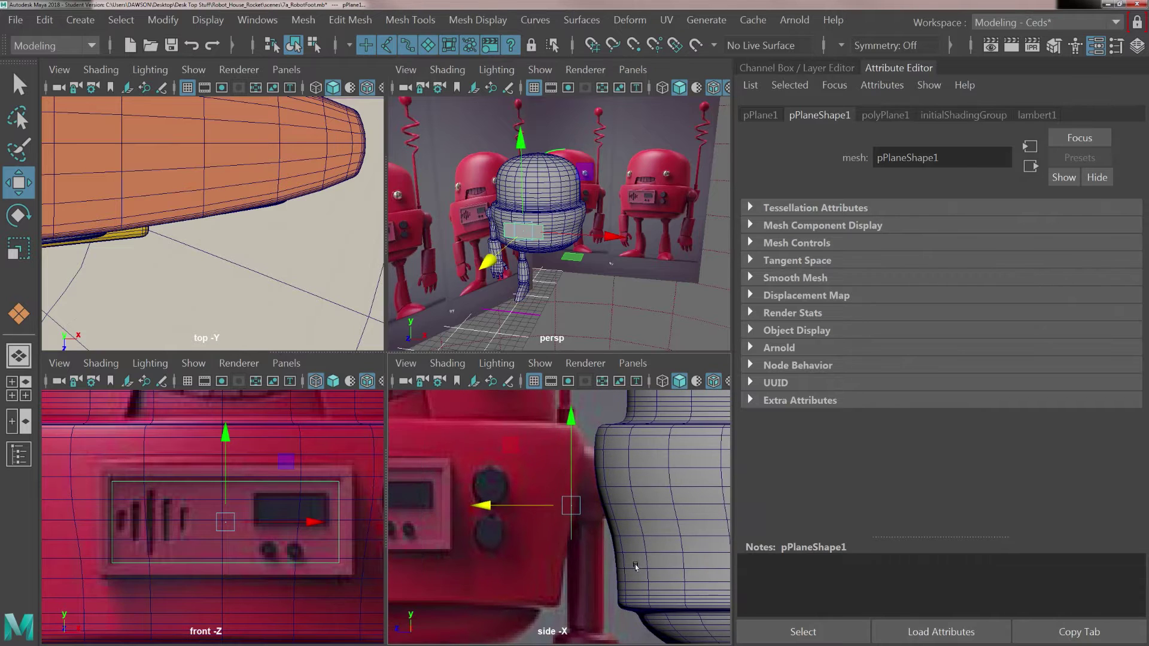
{"action": "scroll", "coordinate": [636, 567], "scroll_direction": "up", "scroll_amount": 1}
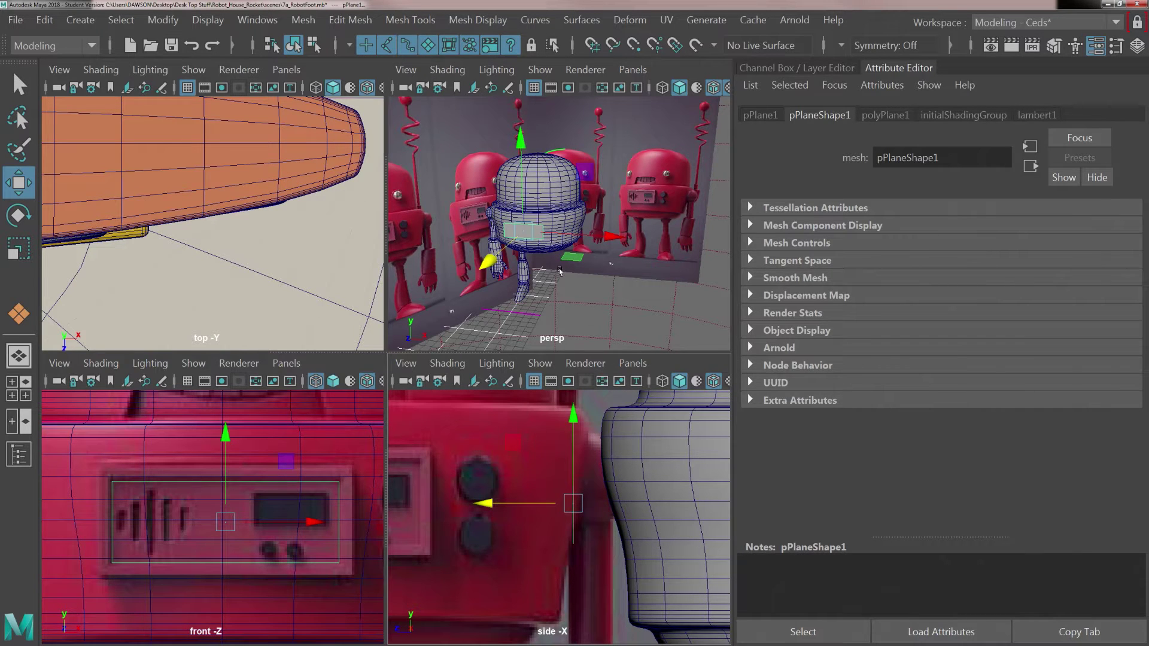
{"action": "left_click_drag", "start_coordinate": [560, 272], "coordinate": [484, 276], "text": "alt"}
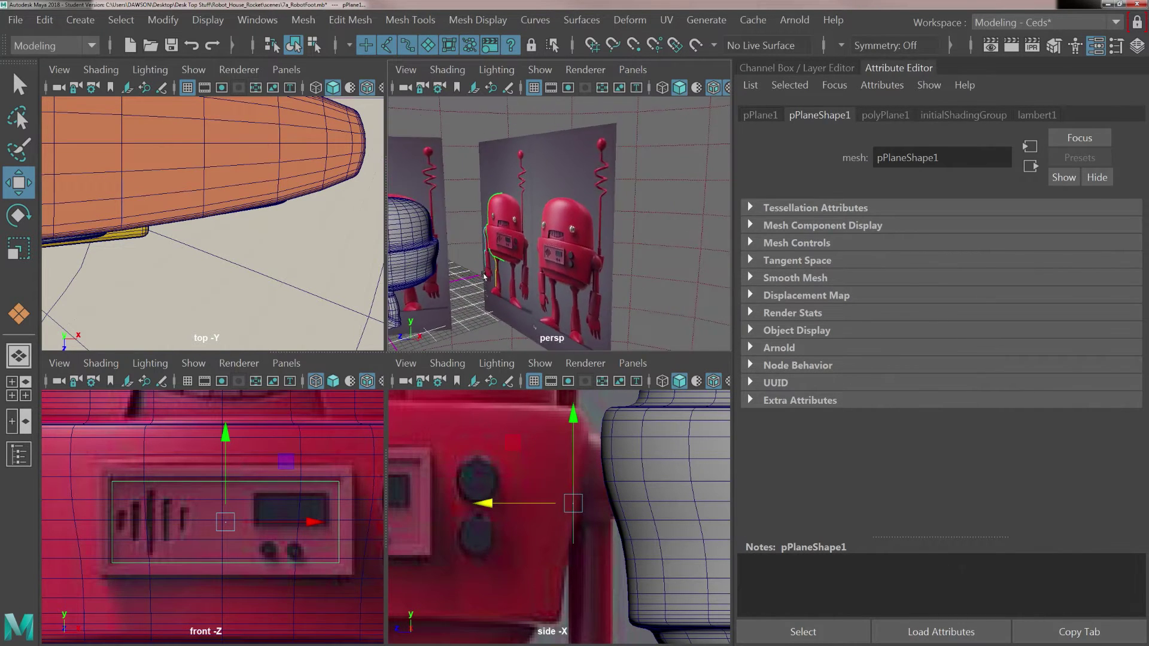
{"action": "scroll", "coordinate": [497, 277], "scroll_direction": "up", "scroll_amount": 5}
{"action": "scroll", "coordinate": [523, 282], "scroll_direction": "up", "scroll_amount": 1}
{"action": "middle_click_drag", "start_coordinate": [523, 282], "coordinate": [506, 162], "text": "alt"}
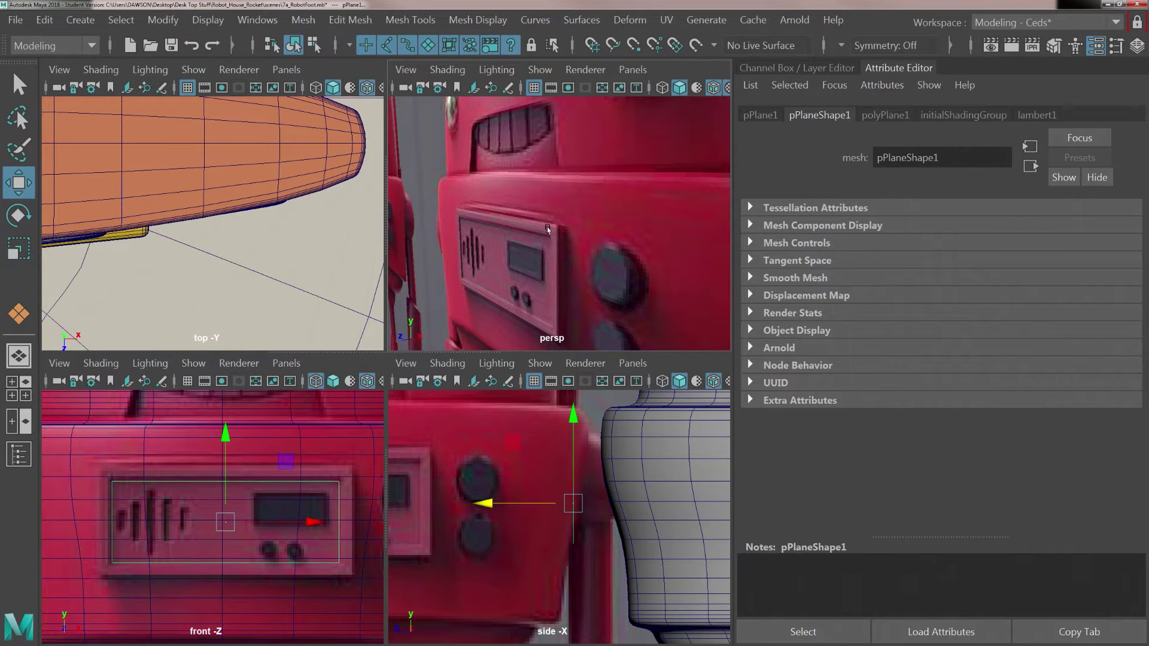
{"action": "left_click_drag", "start_coordinate": [486, 502], "coordinate": [537, 512]}
{"action": "middle_click_drag", "start_coordinate": [576, 493], "coordinate": [549, 489], "text": "alt"}
{"action": "left_click_drag", "start_coordinate": [499, 498], "coordinate": [497, 499]}
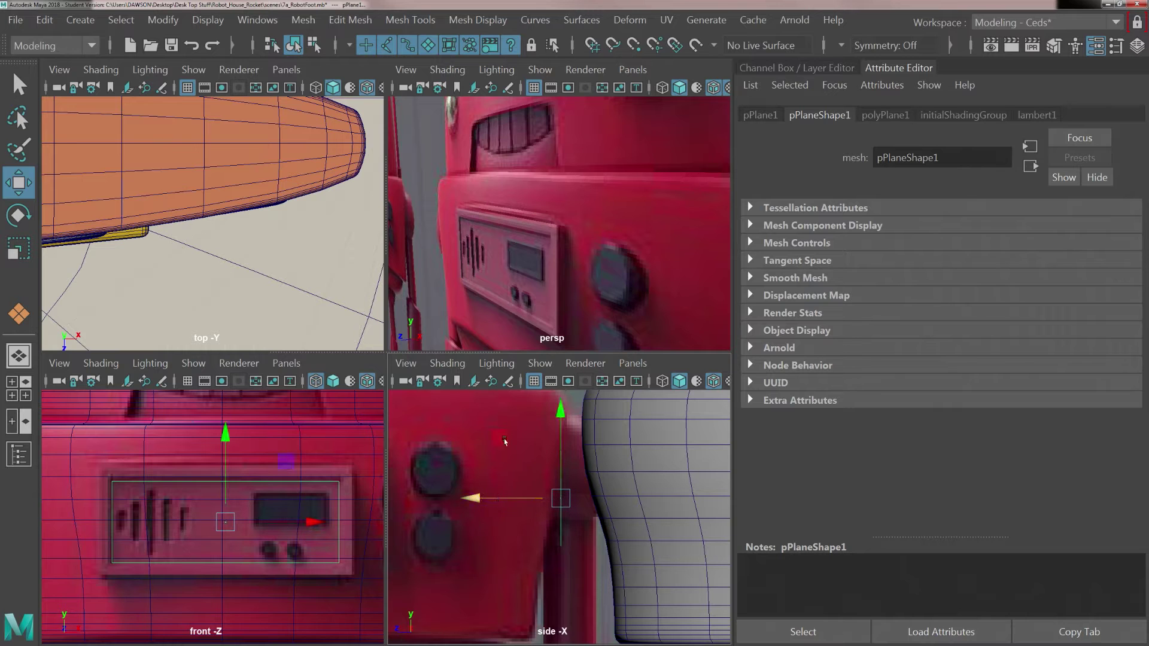
Frame the plane in the perspective view and select all of its border edges in edge mode.
{"action": "scroll", "coordinate": [474, 215], "scroll_direction": "down", "scroll_amount": 5}
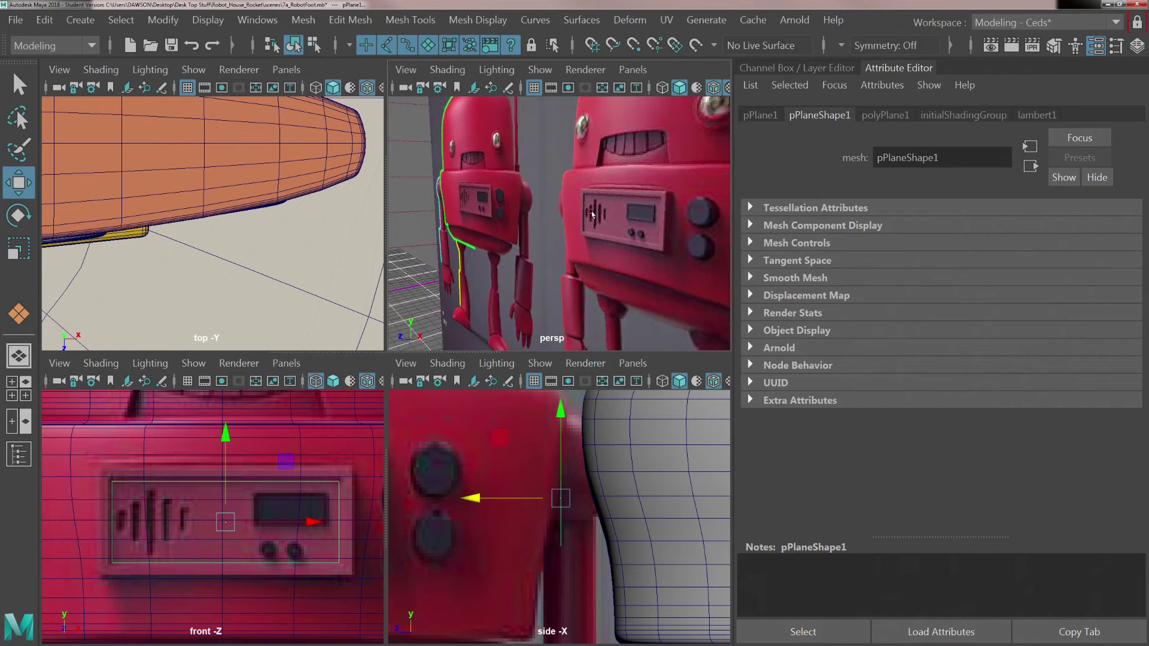
{"action": "left_click_drag", "start_coordinate": [563, 224], "coordinate": [585, 234], "text": "alt"}
{"action": "scroll", "coordinate": [584, 242], "scroll_direction": "down", "scroll_amount": 3}
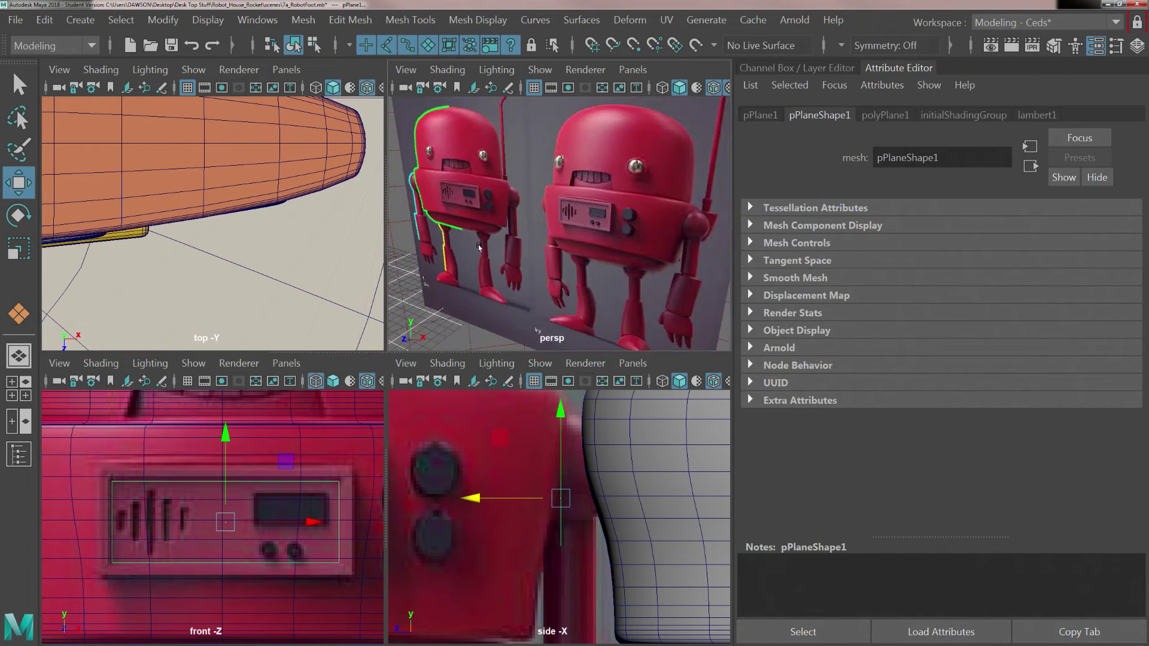
{"action": "middle_click_drag", "start_coordinate": [479, 246], "coordinate": [702, 186], "text": "alt"}
{"action": "left_click_drag", "start_coordinate": [503, 234], "coordinate": [573, 225], "text": "alt"}
{"action": "key", "text": "f"}
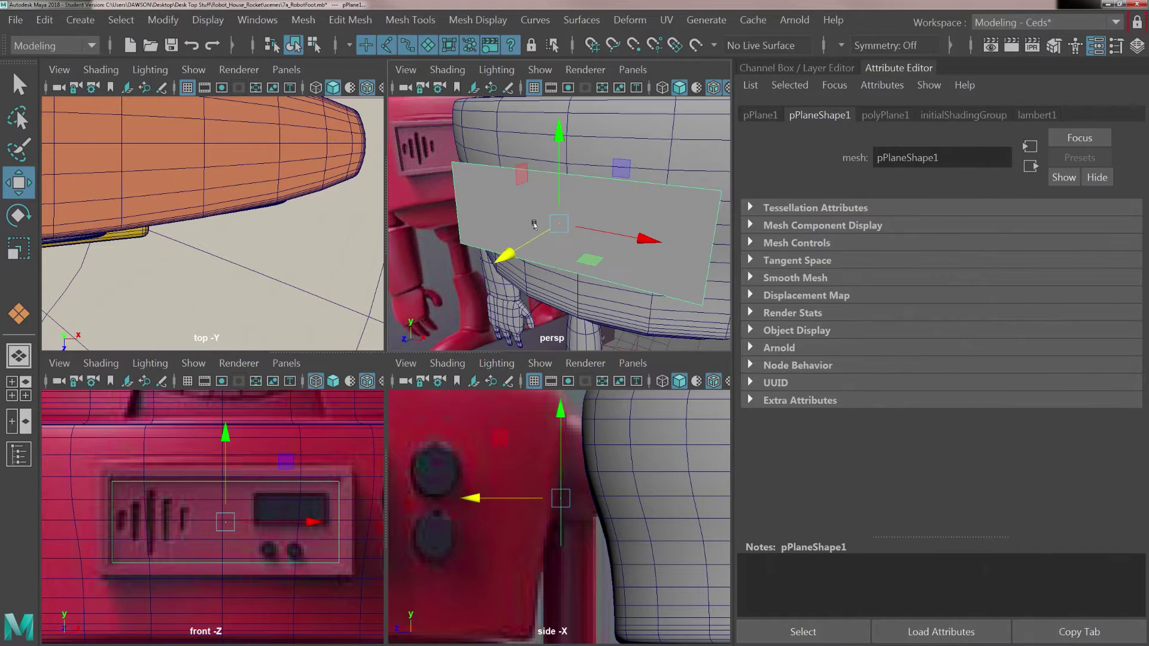
{"action": "left_click_drag", "start_coordinate": [567, 244], "coordinate": [572, 210], "text": "alt"}
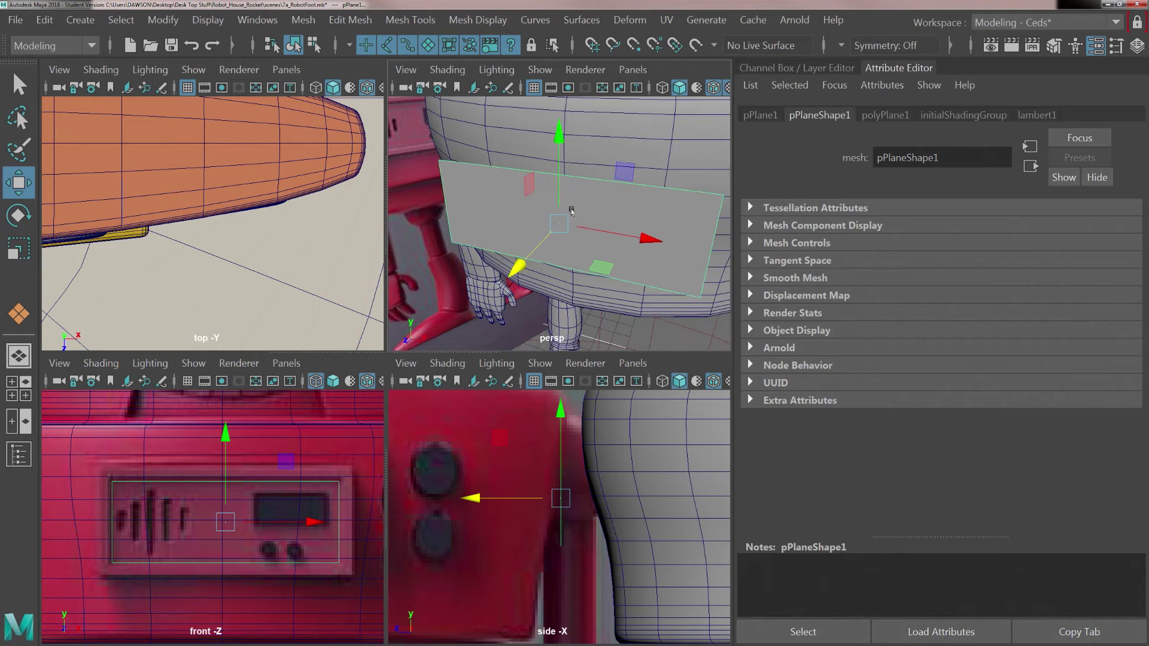
{"action": "right_click_drag", "start_coordinate": [594, 170], "coordinate": [593, 121]}
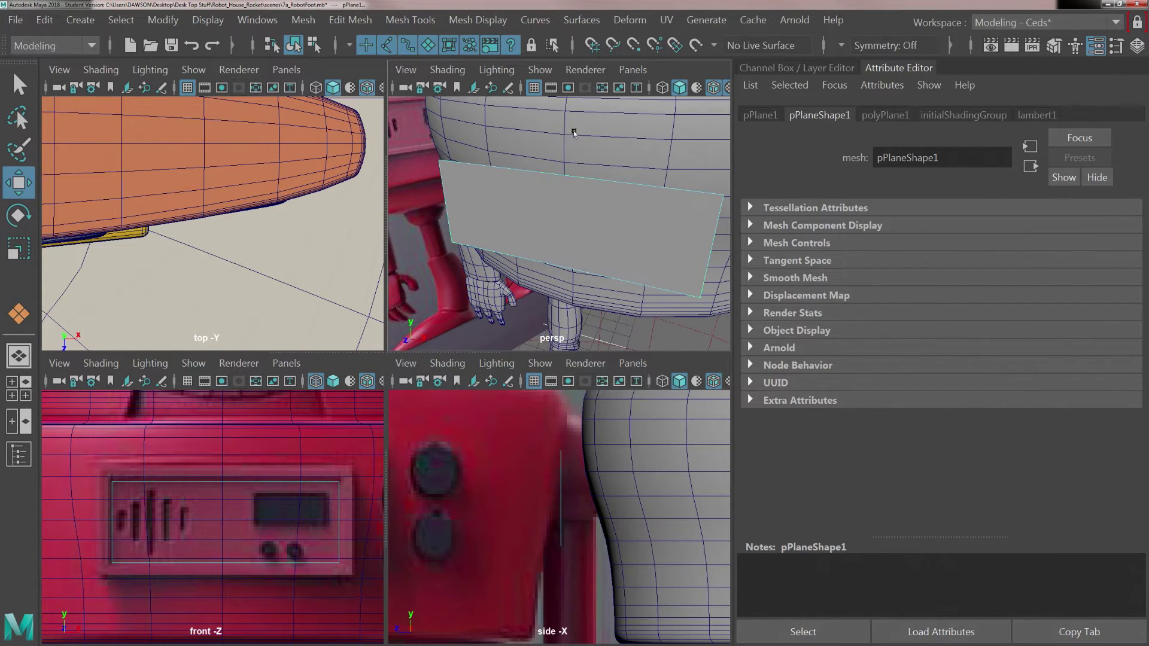
{"action": "left_click", "coordinate": [568, 177]}
{"action": "double_click", "coordinate": [568, 177]}
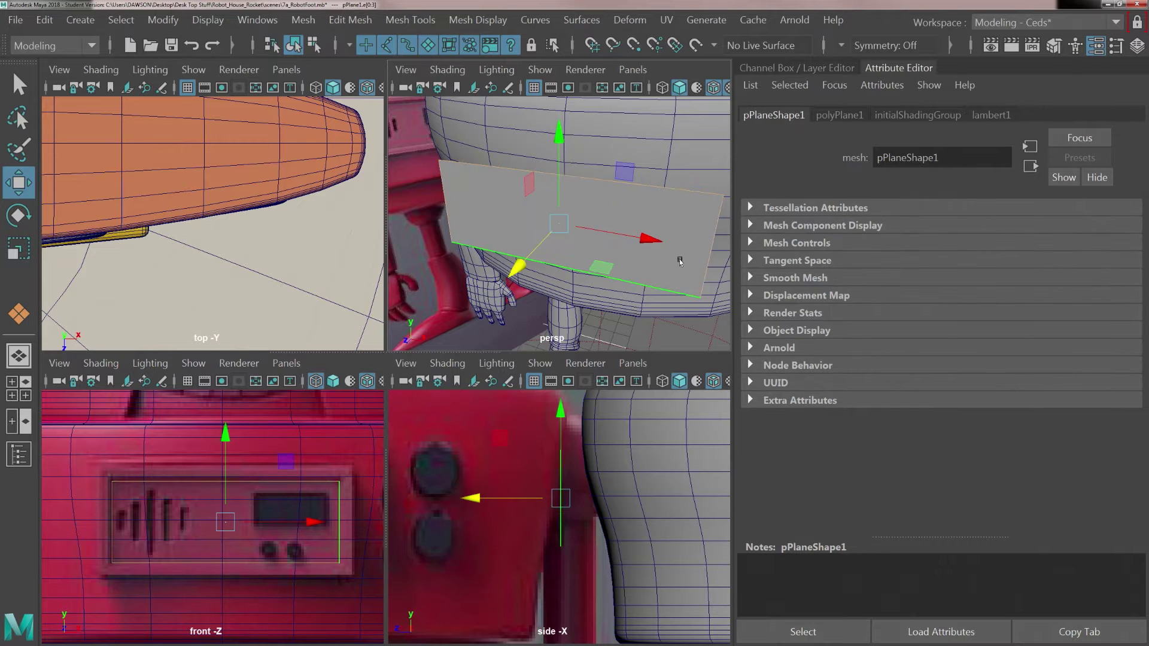
{"action": "mouse_move", "coordinate": [634, 255]}
{"action": "left_mouse_down", "text": "alt"}
{"action": "mouse_move", "coordinate": [652, 264]}
{"action": "mouse_move", "coordinate": [640, 255]}
{"action": "left_mouse_up", "text": "alt"}
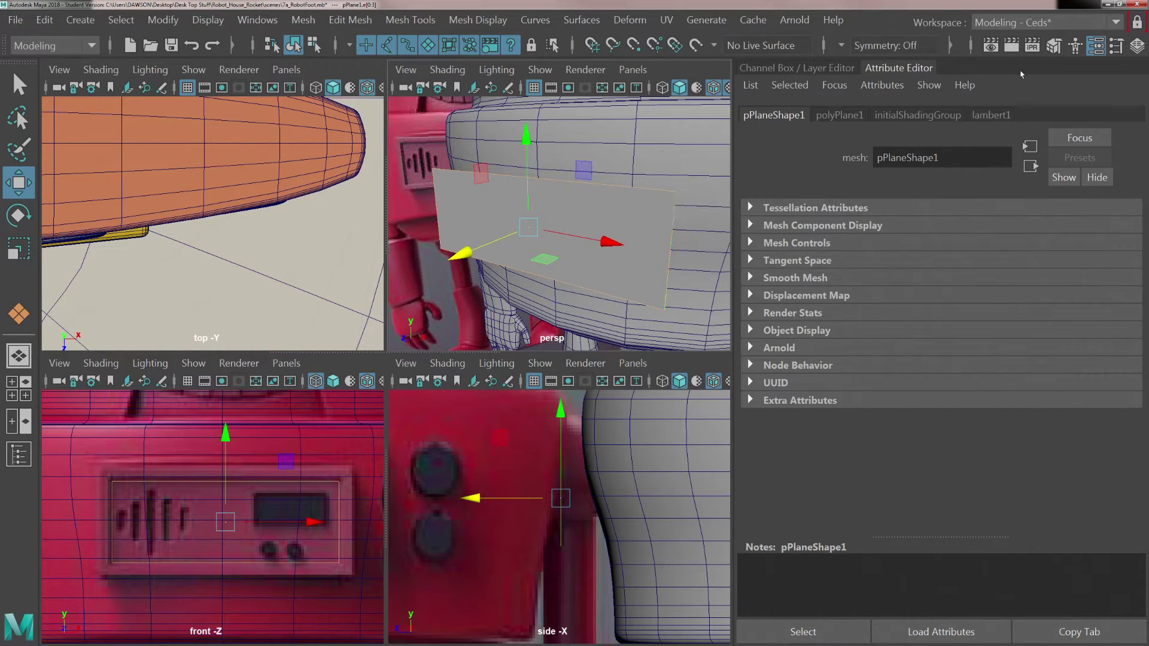
Show the Channel Box, extrude the plane's border edges and scale them outward in width and height to match the panel's outer frame.
{"action": "left_click", "coordinate": [1092, 47]}
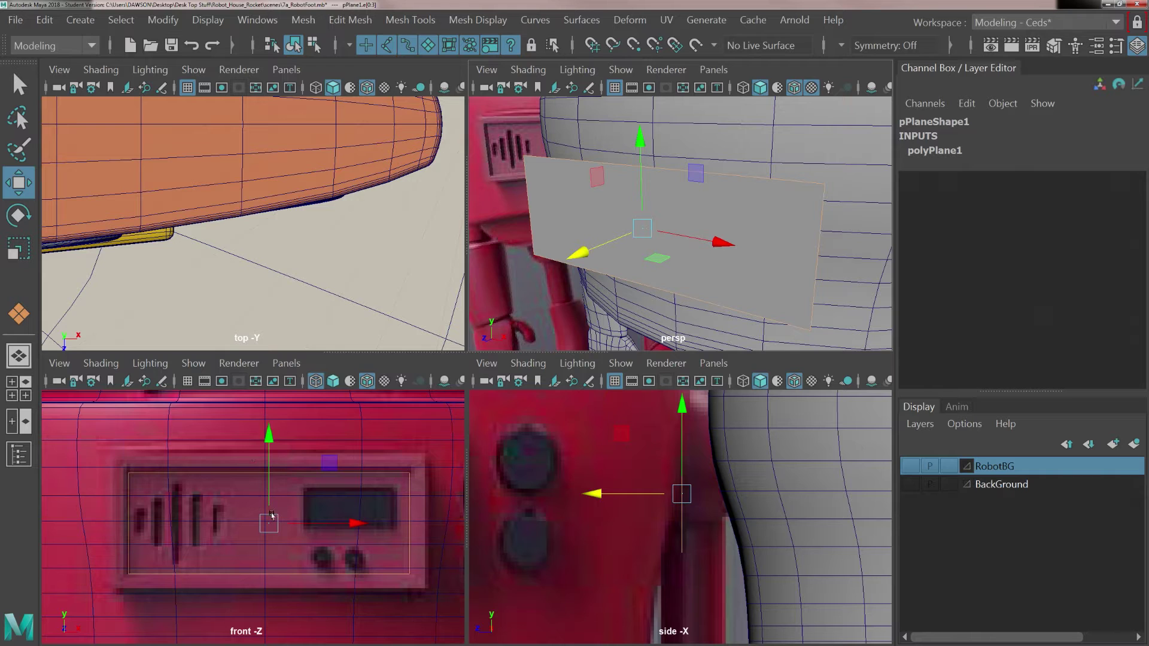
{"action": "key", "text": "ctrl+e"}
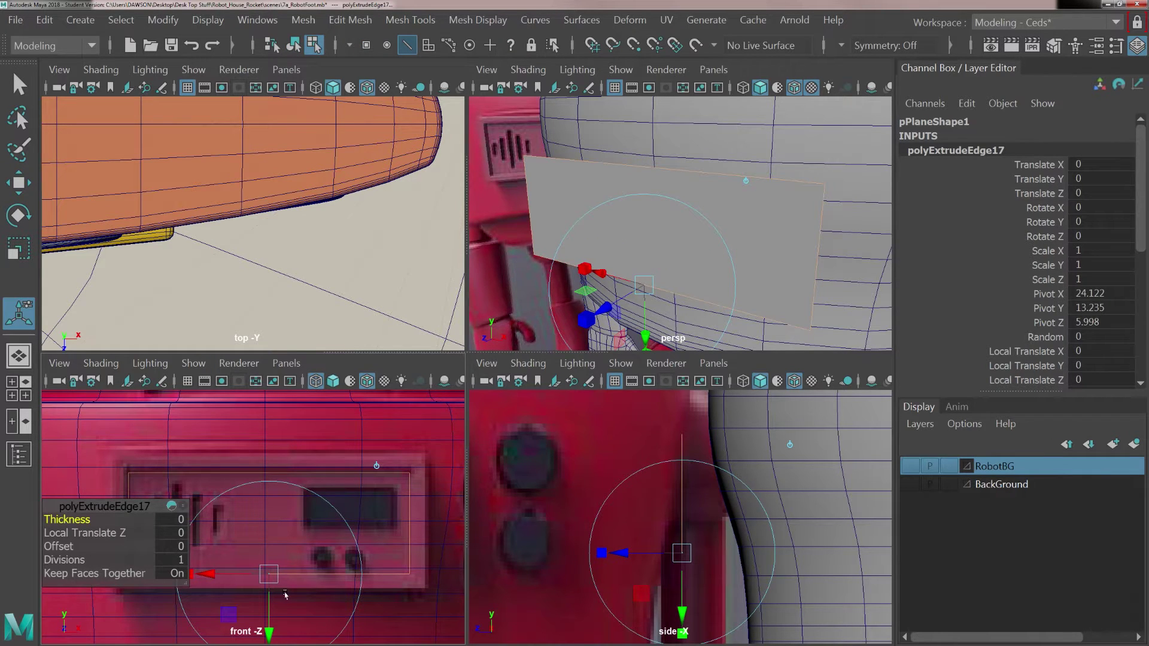
{"action": "key", "text": "r"}
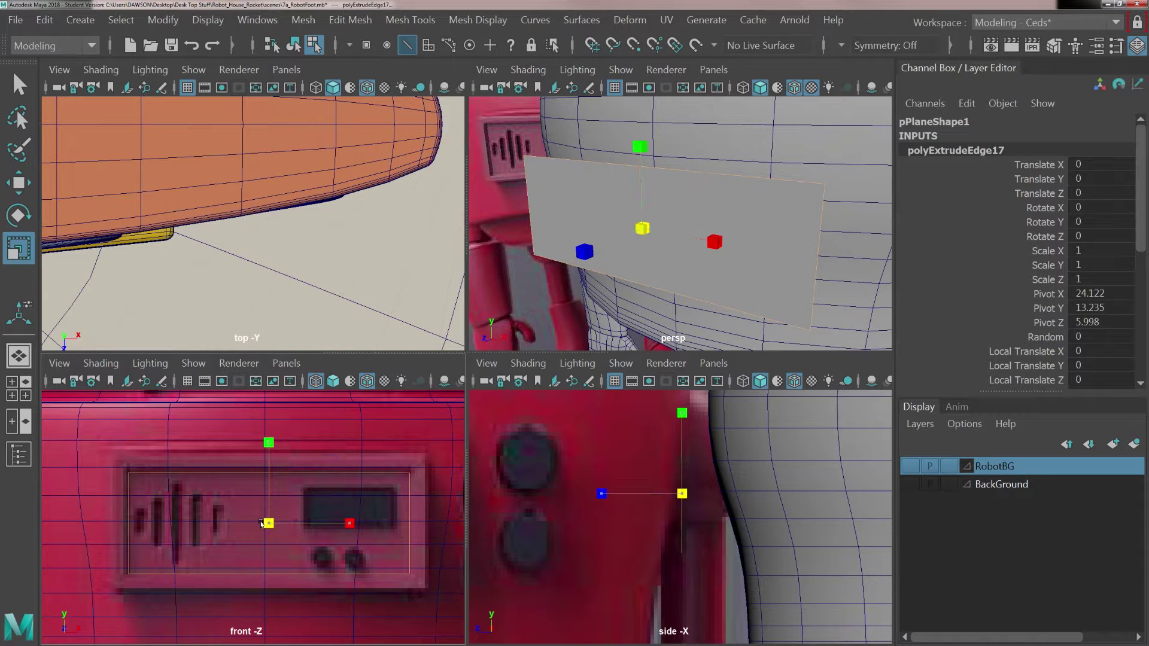
{"action": "left_click_drag", "start_coordinate": [262, 524], "coordinate": [281, 534]}
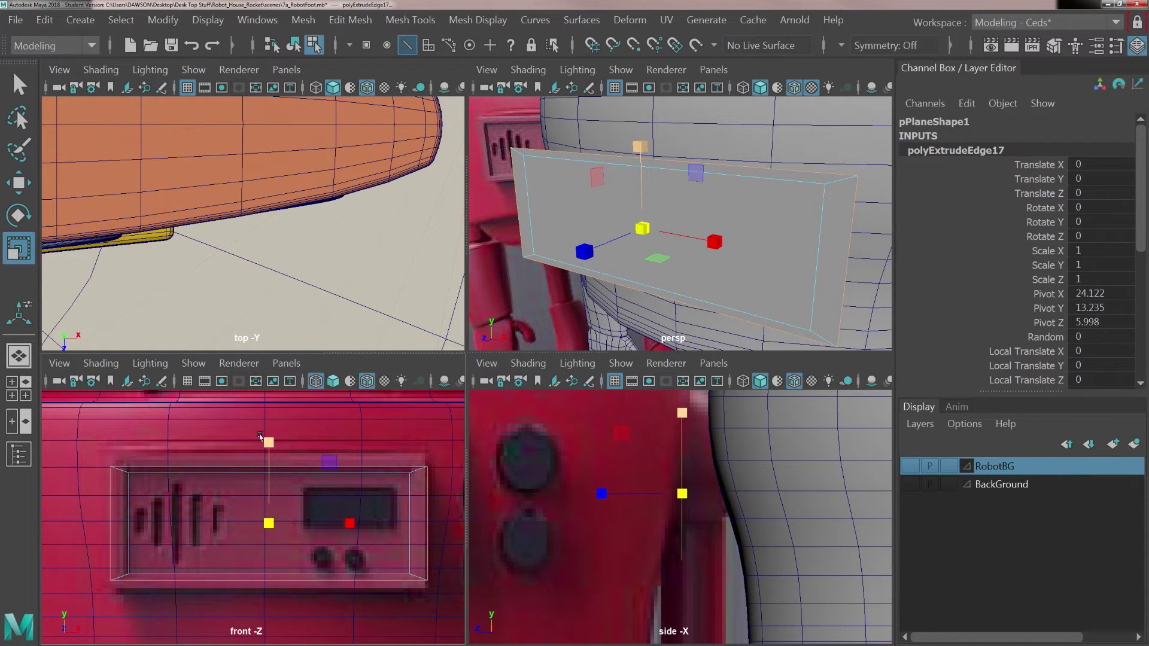
{"action": "left_click_drag", "start_coordinate": [263, 440], "coordinate": [264, 422]}
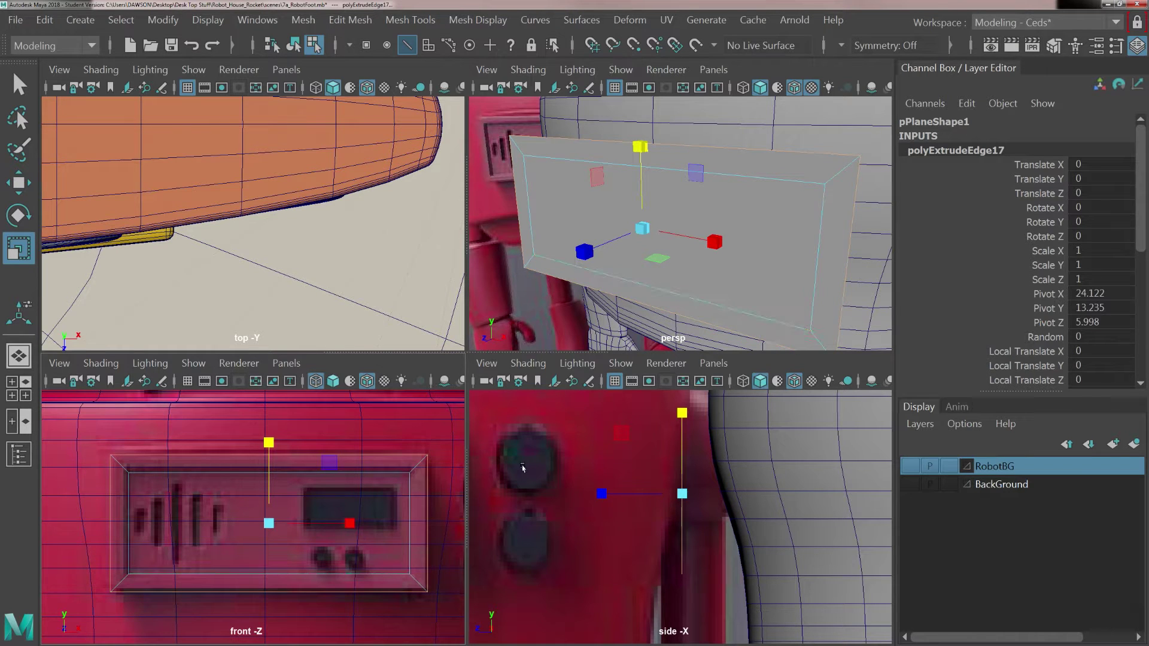
Extrude the panel's outer border edges back along Z until they run into the torso, giving the panel its side walls.
{"action": "left_click_drag", "start_coordinate": [680, 215], "coordinate": [708, 209], "text": "alt"}
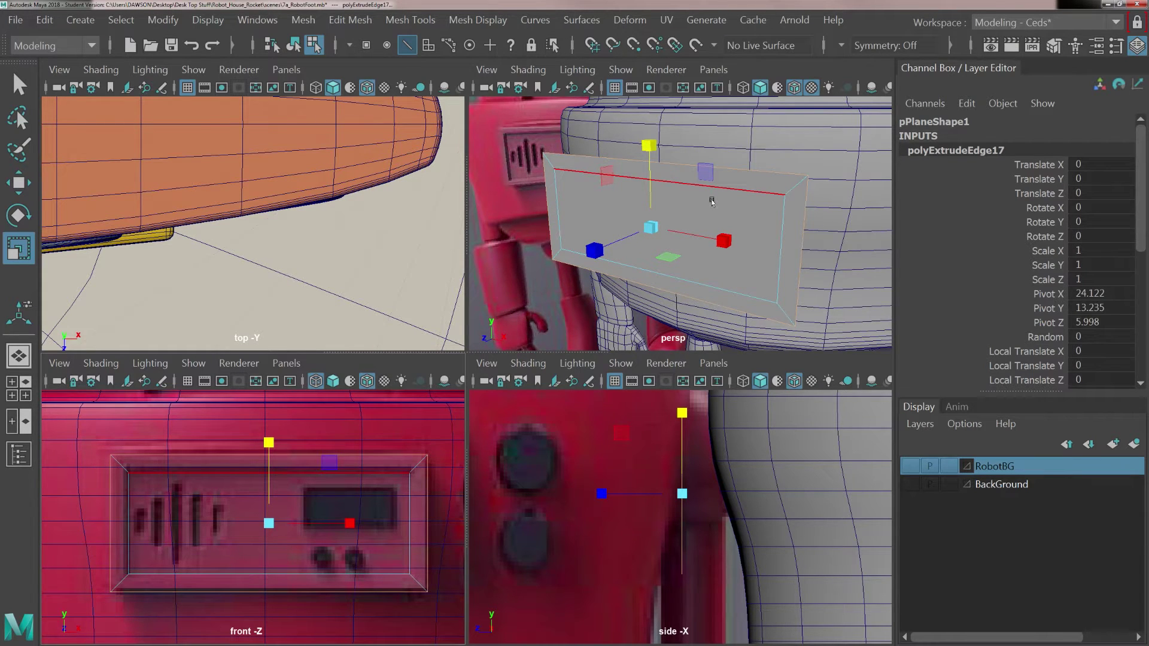
{"action": "key", "text": "w"}
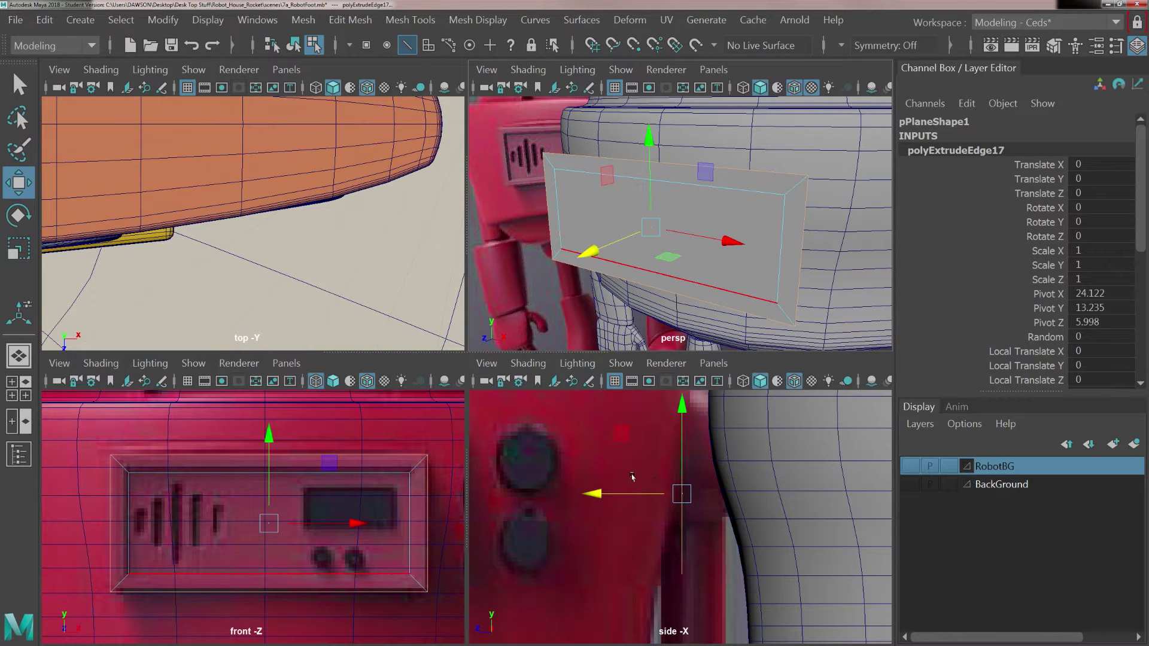
{"action": "left_click", "coordinate": [657, 508], "text": "alt"}
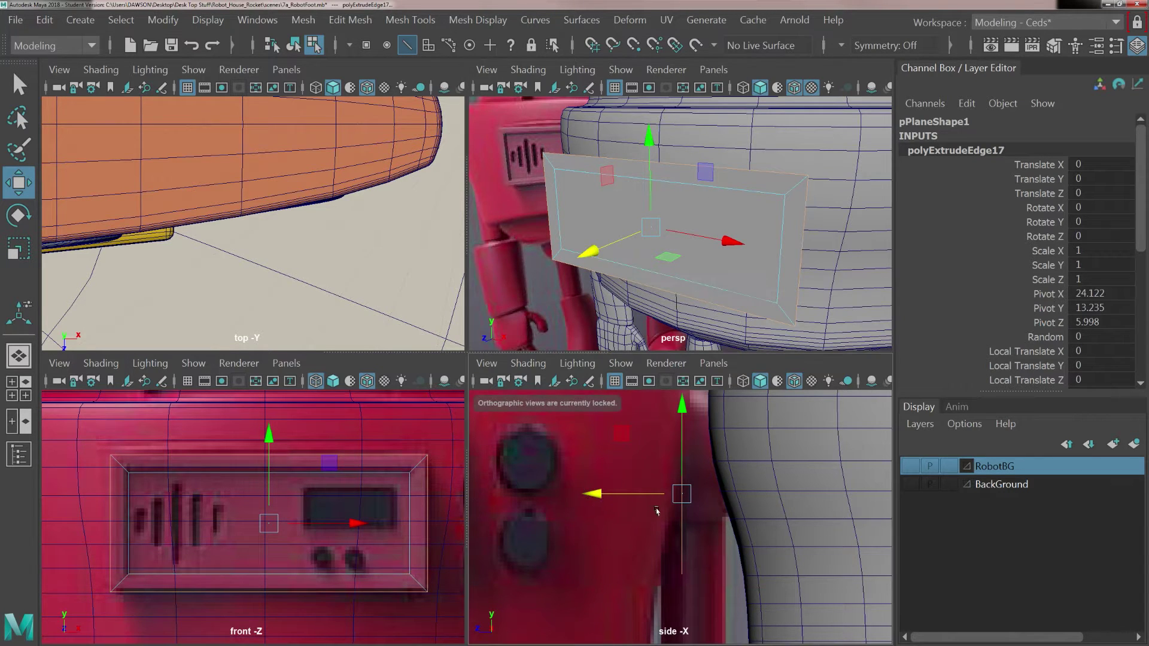
{"action": "middle_click_drag", "start_coordinate": [657, 510], "coordinate": [623, 519], "text": "alt"}
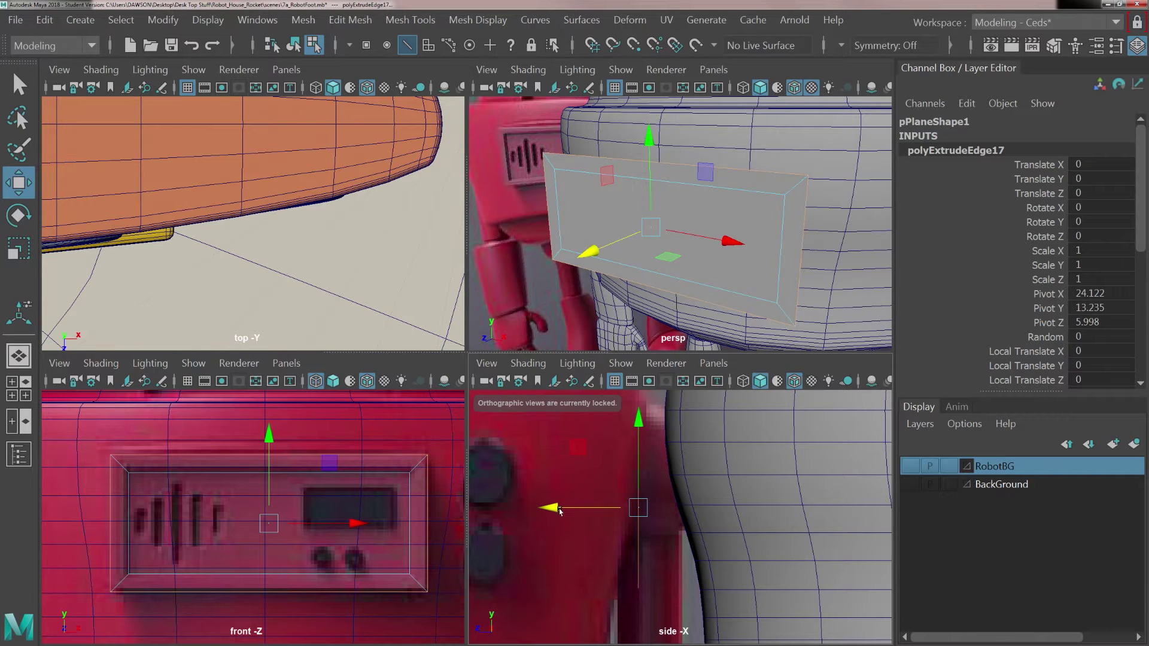
{"action": "key", "text": "ctrl+e"}
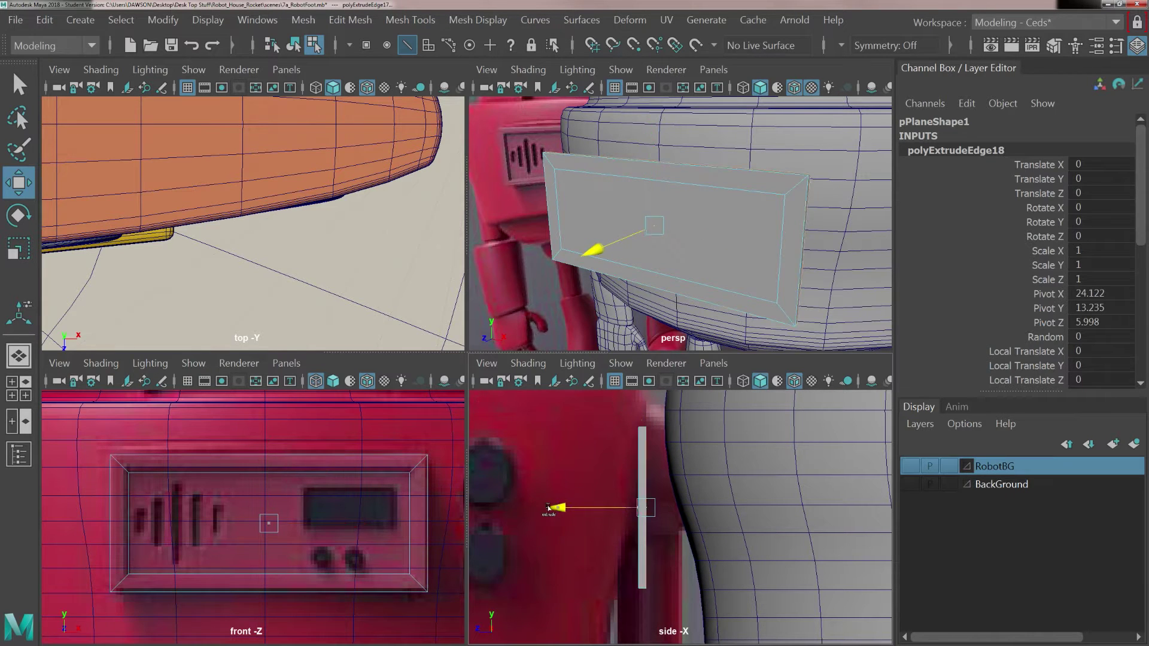
{"action": "left_click_drag", "start_coordinate": [548, 508], "coordinate": [655, 536]}
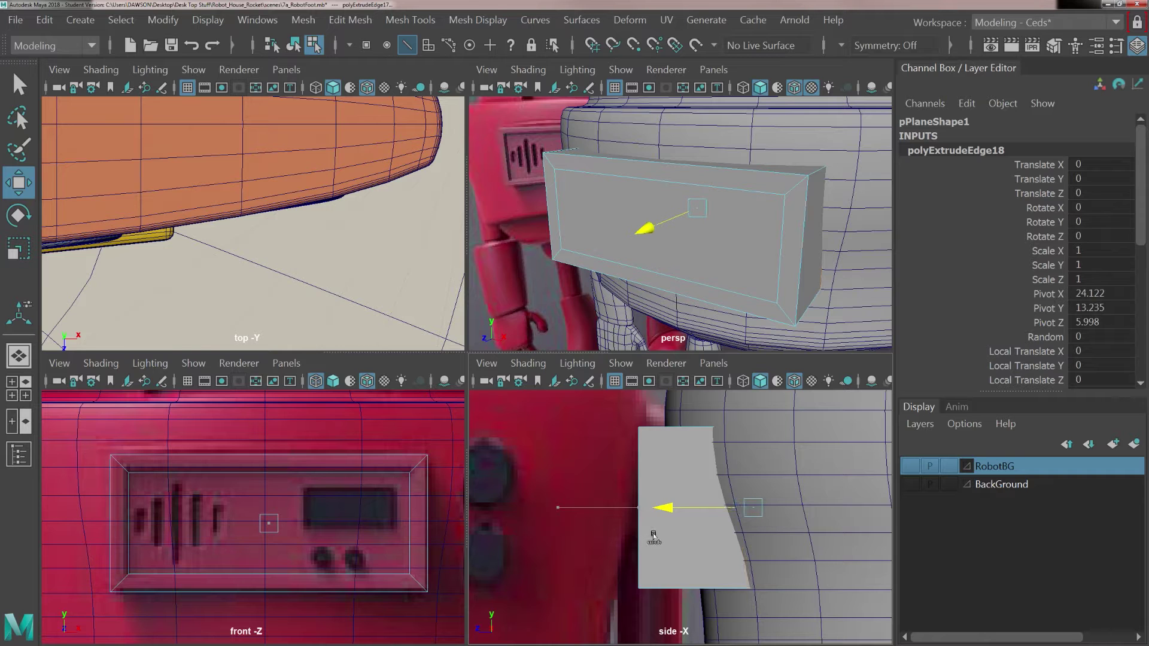
Select the panel's large inner front face and extrude it a short distance back along Z to recess it inside the frame.
{"action": "left_click_drag", "start_coordinate": [685, 287], "coordinate": [778, 277], "text": "alt"}
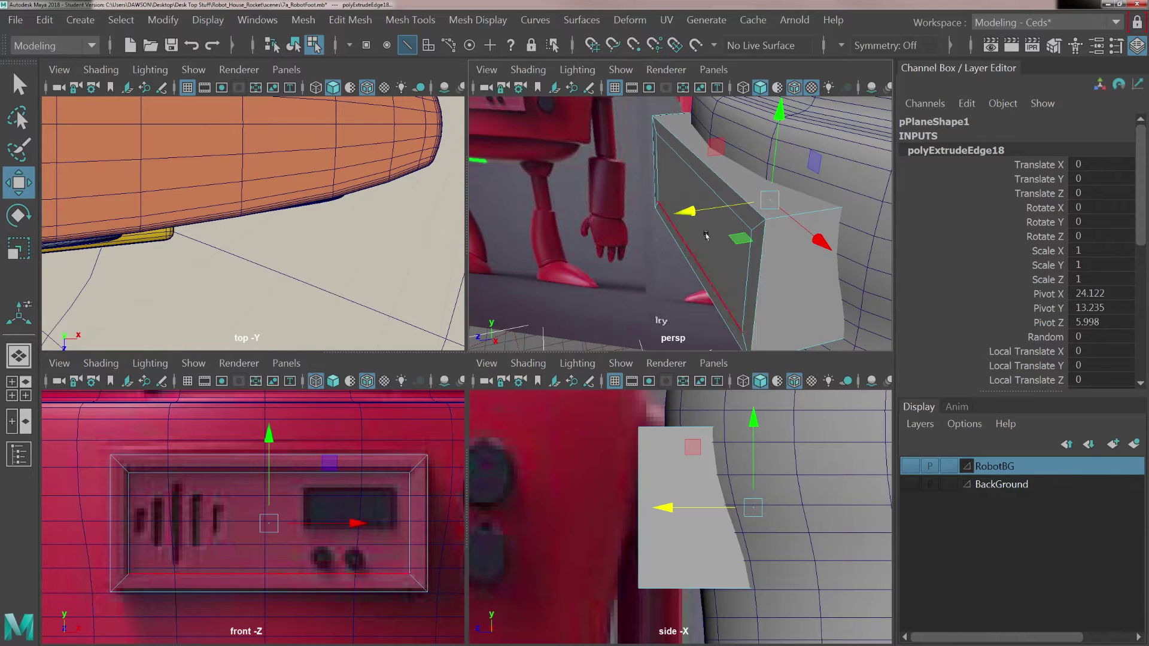
{"action": "left_click_drag", "start_coordinate": [695, 237], "coordinate": [710, 234], "text": "alt"}
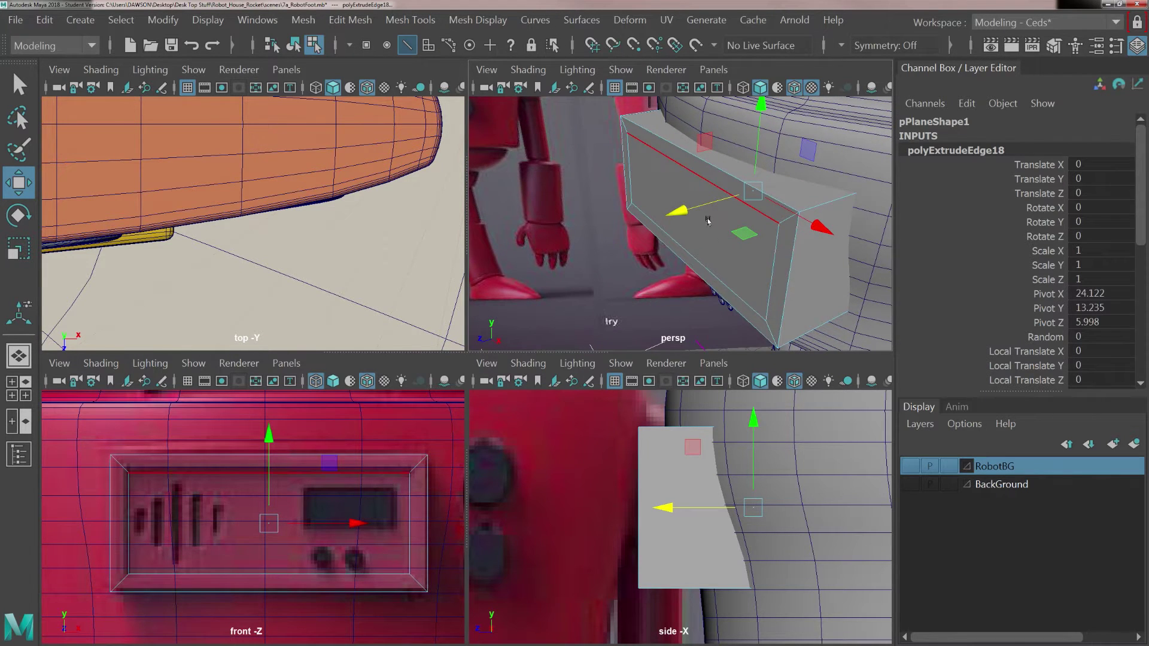
{"action": "right_click_drag", "start_coordinate": [717, 170], "coordinate": [717, 227]}
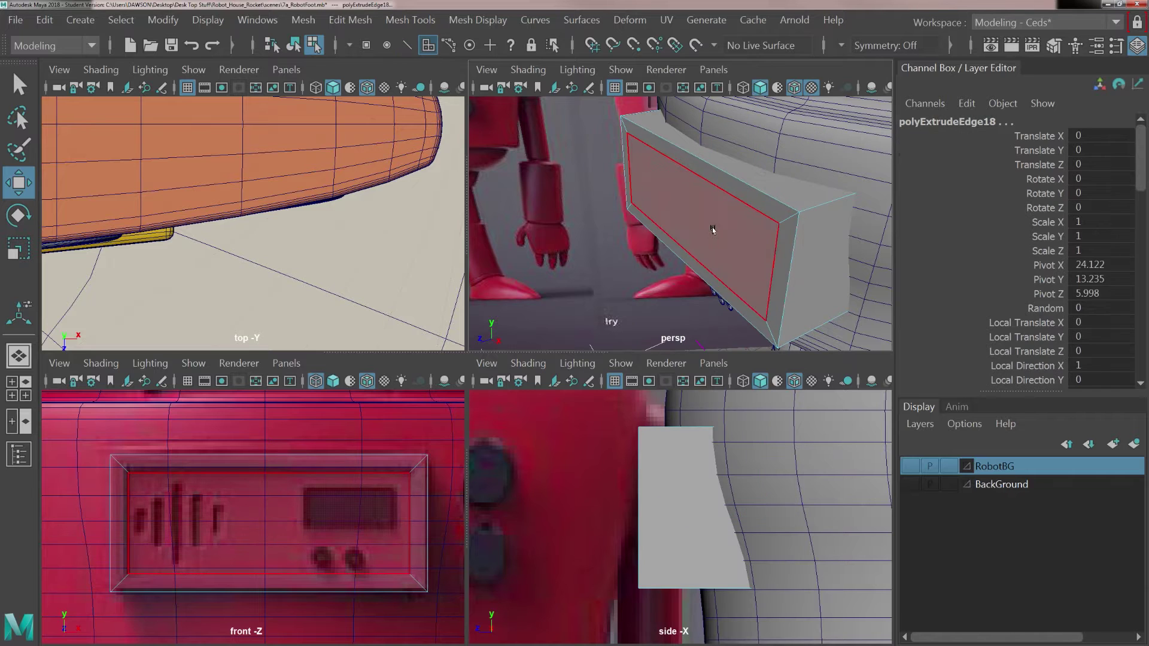
{"action": "left_click", "coordinate": [710, 229]}
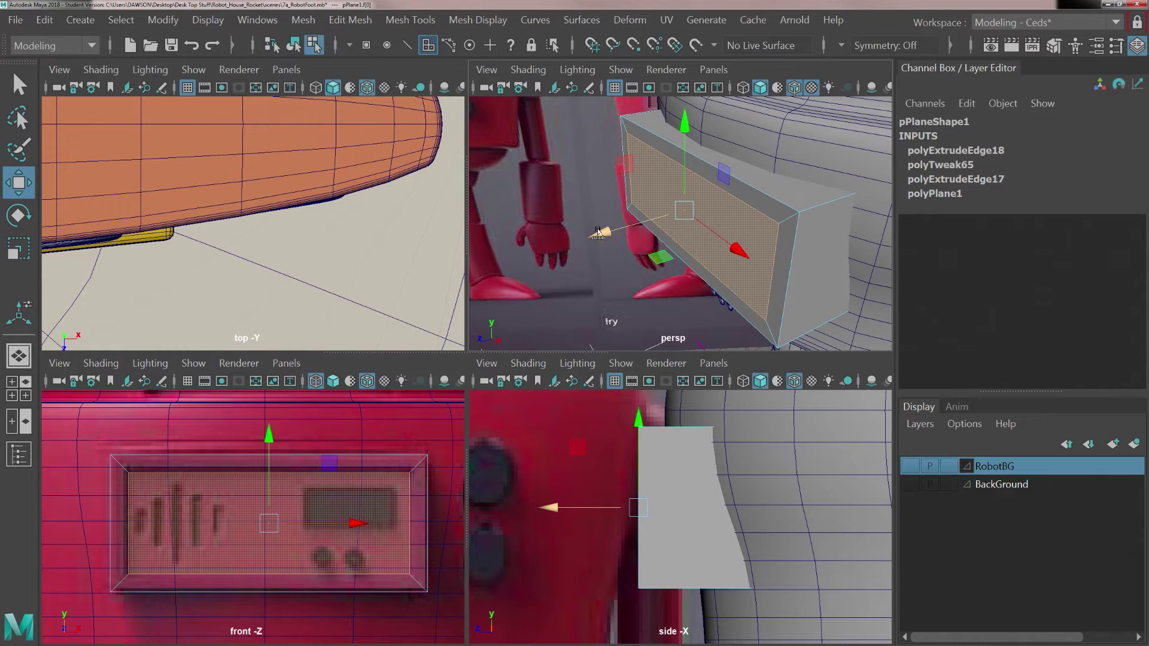
{"action": "key", "text": "ctrl+e"}
{"action": "left_click_drag", "start_coordinate": [600, 232], "coordinate": [622, 235]}
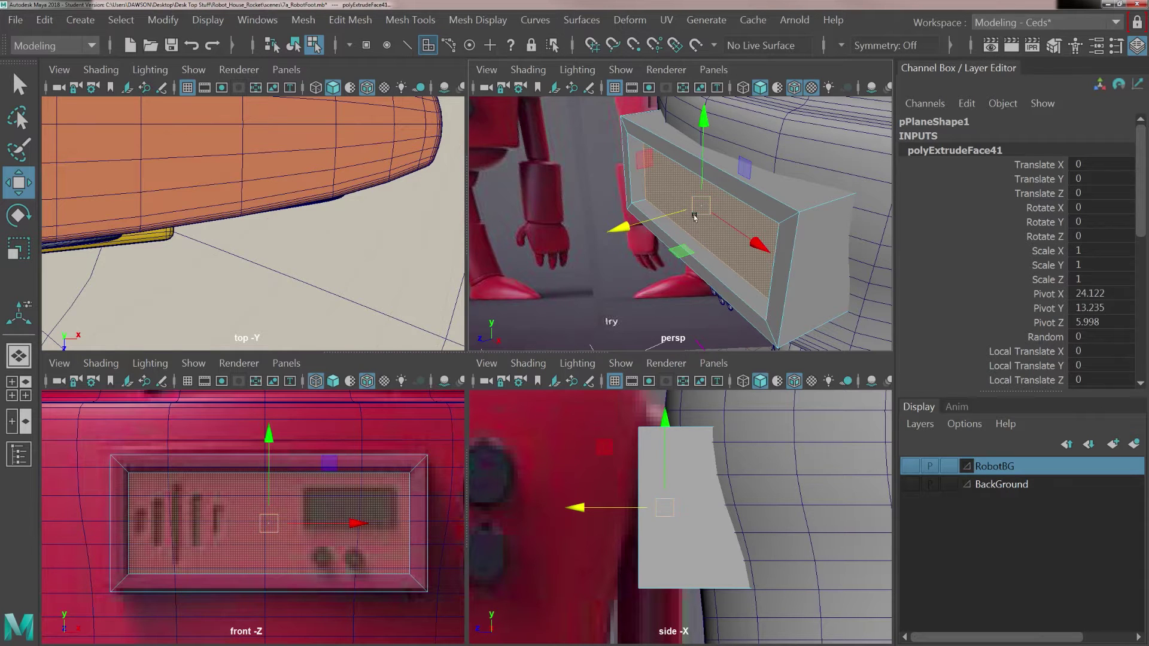
Return the panel to object mode and move it slightly forward to Translate Z 6.041.
{"action": "left_click_drag", "start_coordinate": [758, 223], "coordinate": [753, 228], "text": "alt"}
{"action": "right_click", "coordinate": [744, 212]}
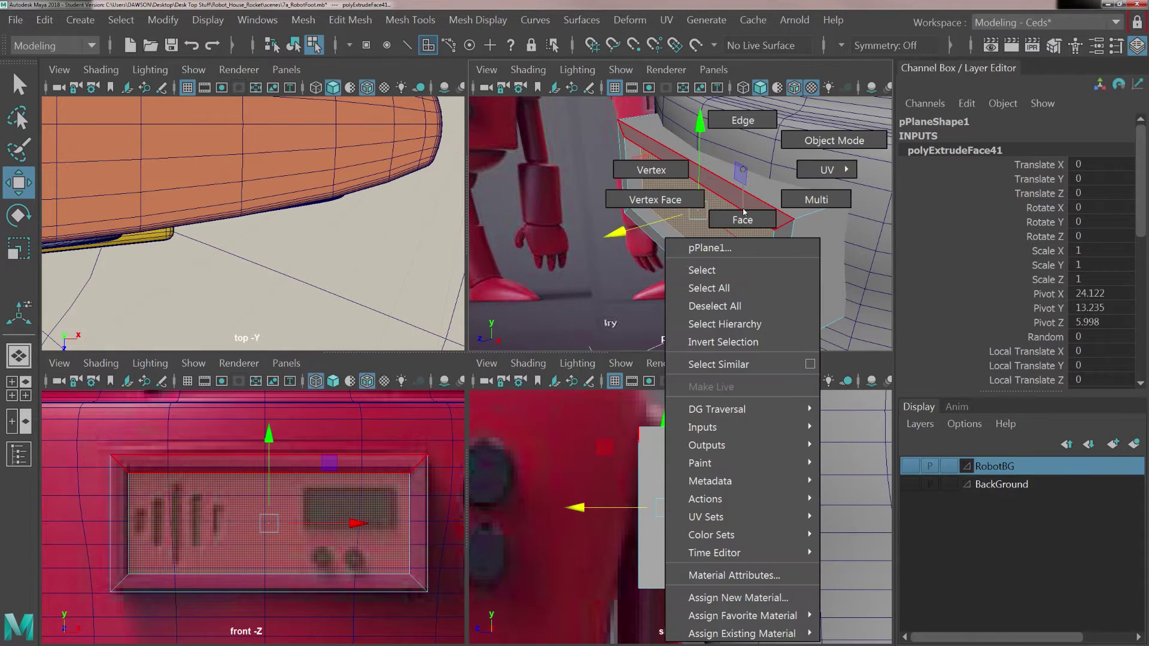
{"action": "left_click", "coordinate": [796, 145]}
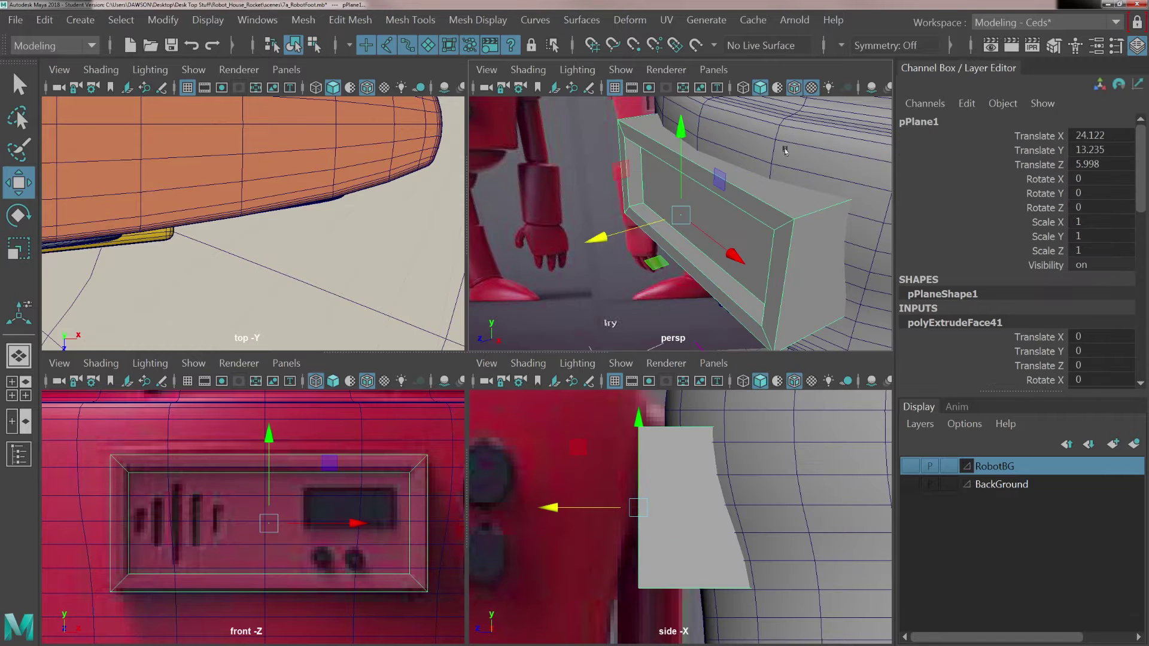
{"action": "left_click_drag", "start_coordinate": [698, 257], "coordinate": [683, 244], "text": "alt"}
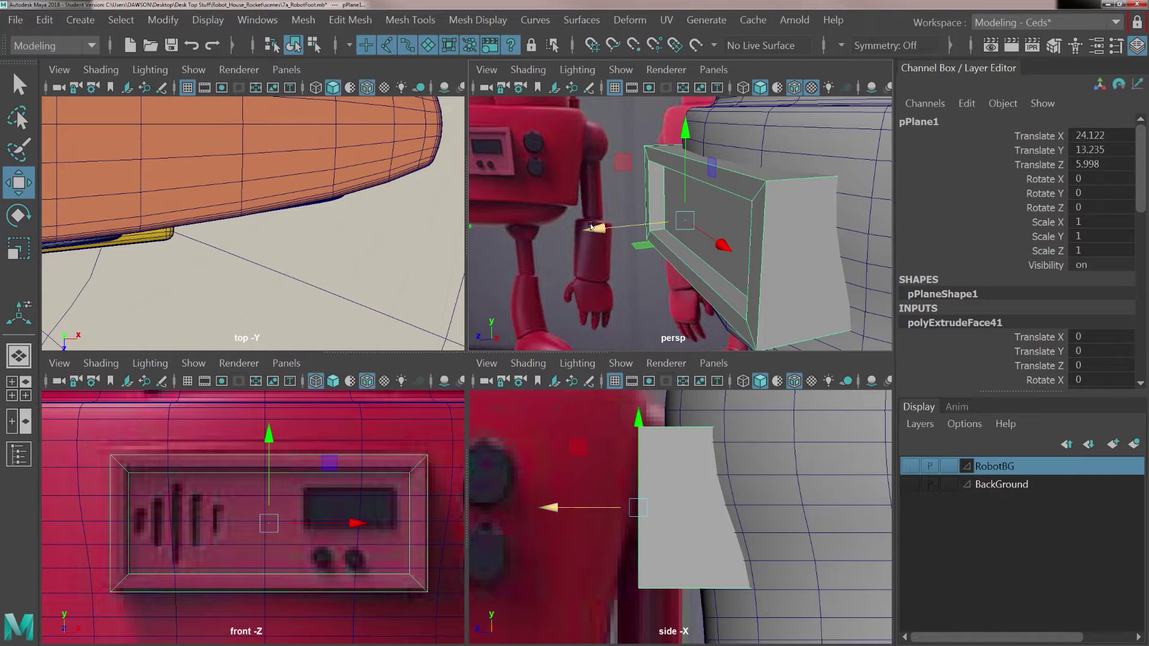
{"action": "left_click_drag", "start_coordinate": [591, 228], "coordinate": [585, 228]}
{"action": "left_click_drag", "start_coordinate": [682, 194], "coordinate": [761, 190], "text": "alt"}
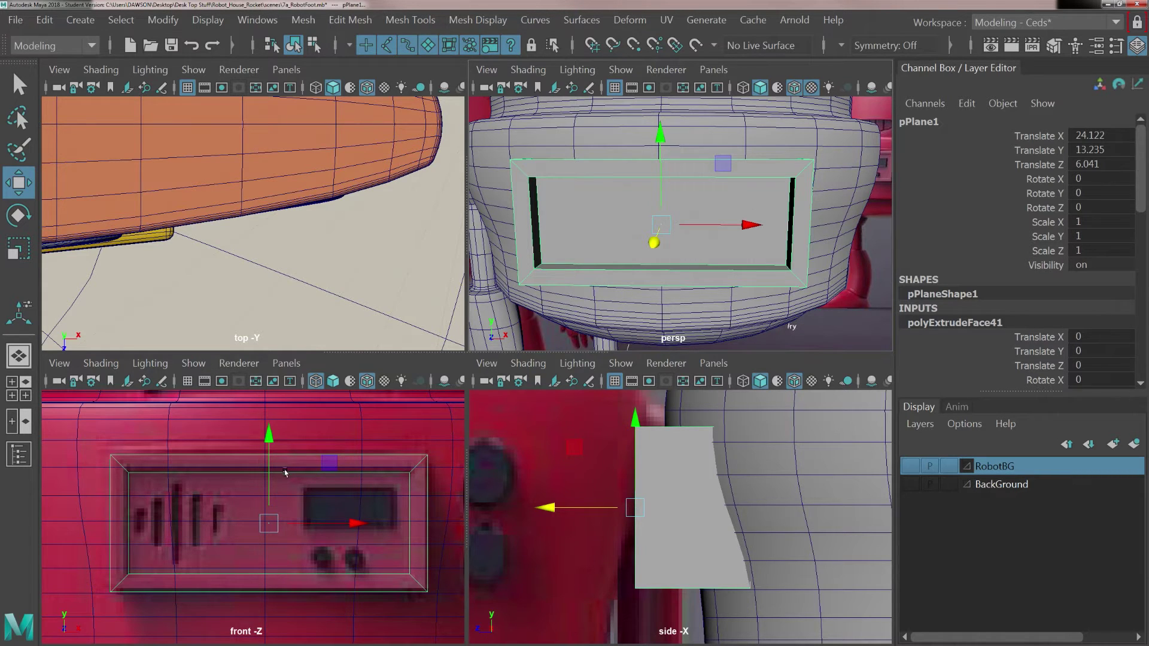
Maximize the front view and display it shaded with X-Ray so the reference image shows through the panel.
{"action": "key", "text": "space"}
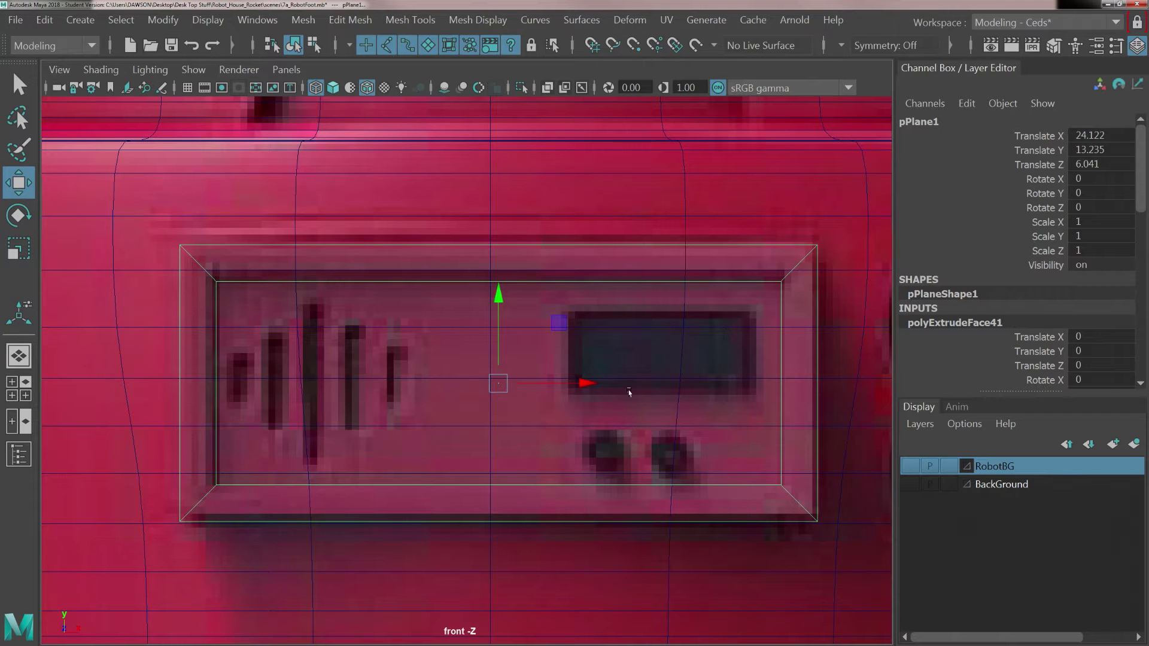
{"action": "key", "text": "5"}
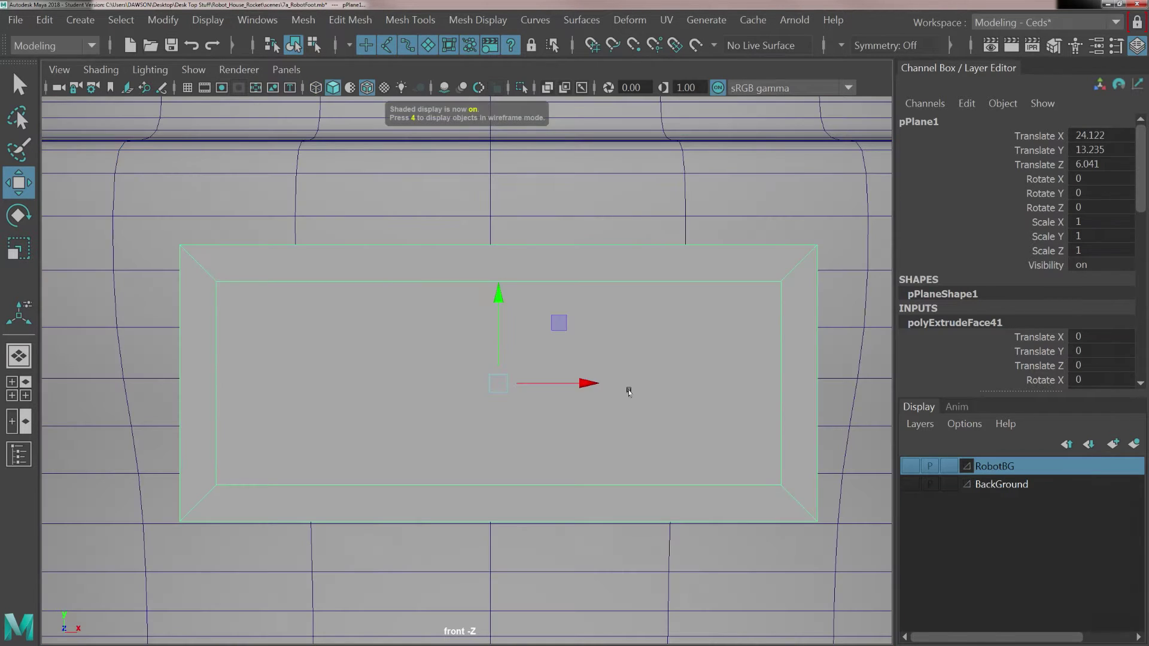
{"action": "left_click", "coordinate": [112, 74]}
{"action": "left_click", "coordinate": [130, 249]}
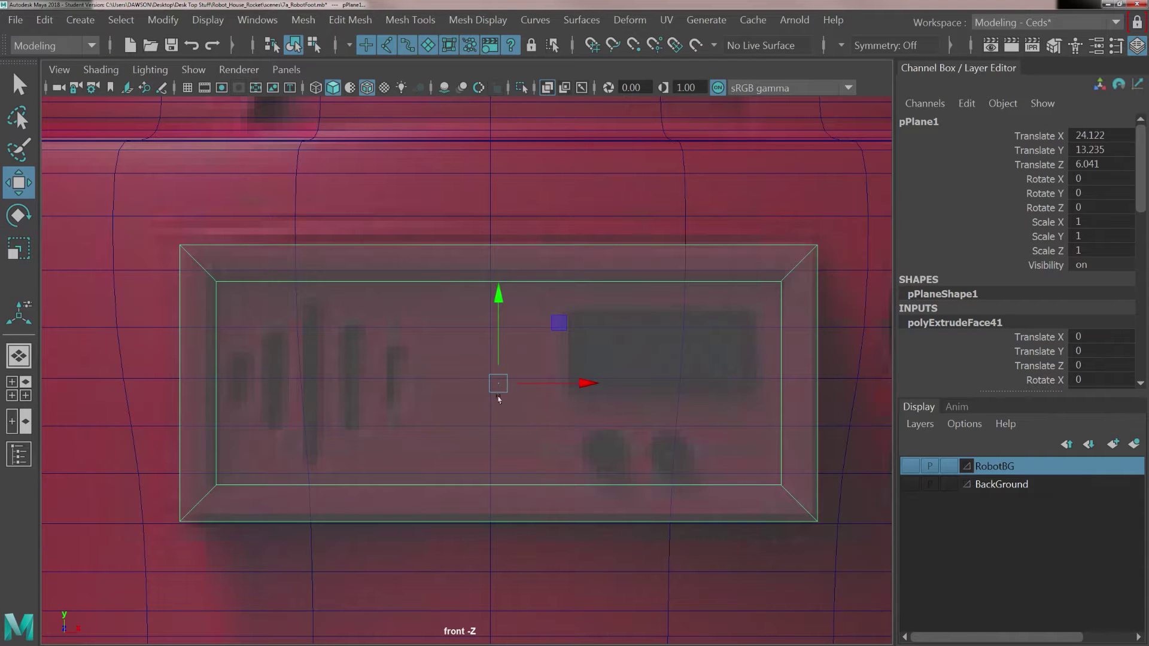
{"action": "middle_click_drag", "start_coordinate": [571, 400], "coordinate": [504, 421], "text": "alt"}
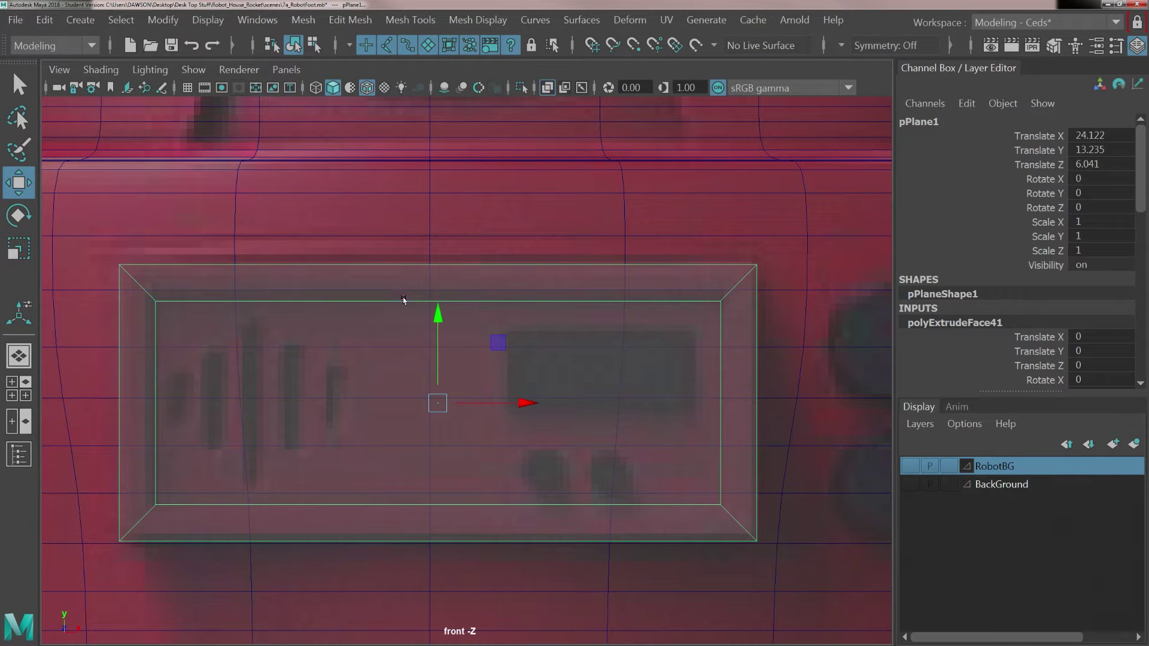
Duplicate the panel, scale the copy uniformly to 0.304 and place it over the reference's display screen at Translate X 25.349, Y 13.464.
{"action": "key", "text": "ctrl+d"}
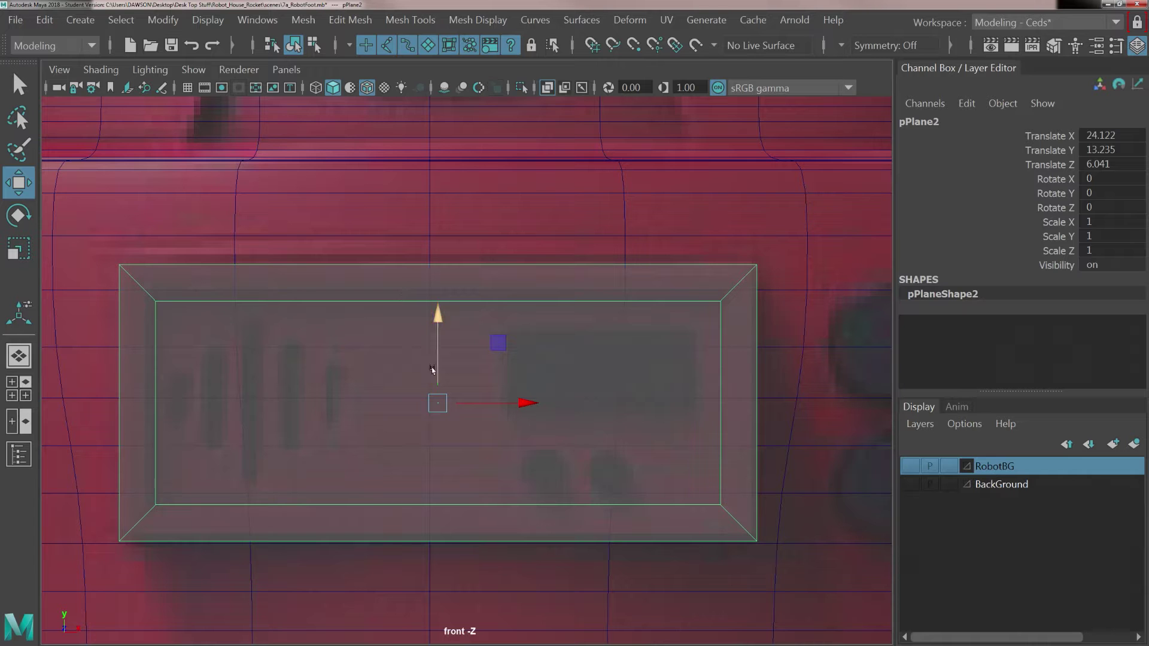
{"action": "left_click_drag", "start_coordinate": [431, 402], "coordinate": [592, 367]}
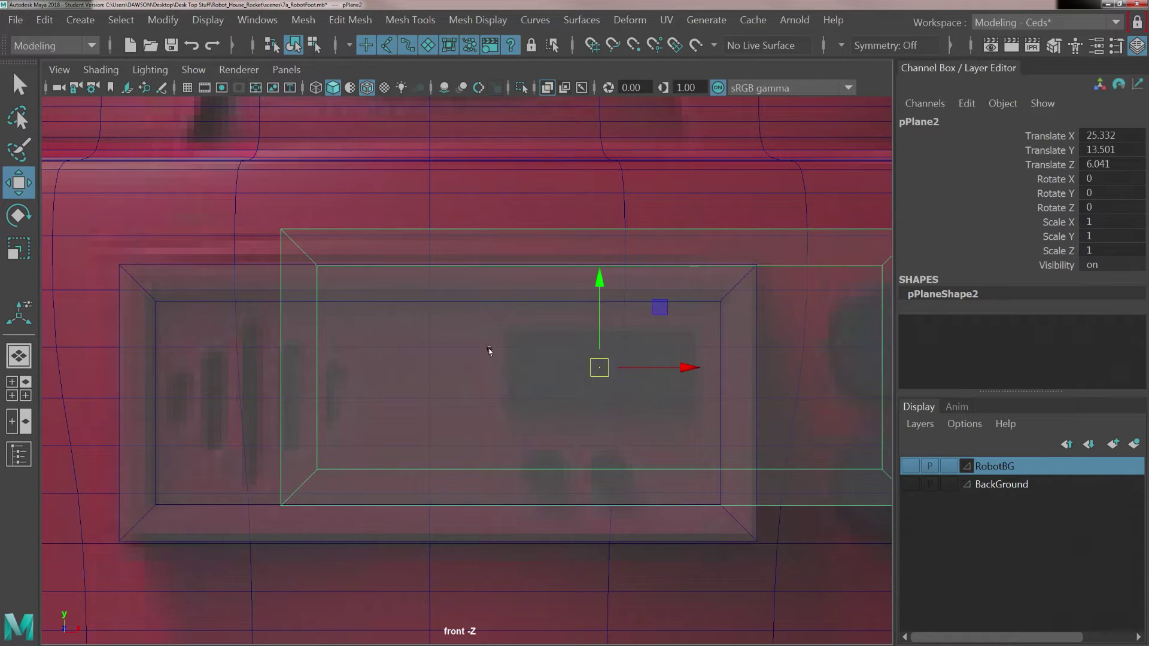
{"action": "key", "text": "r"}
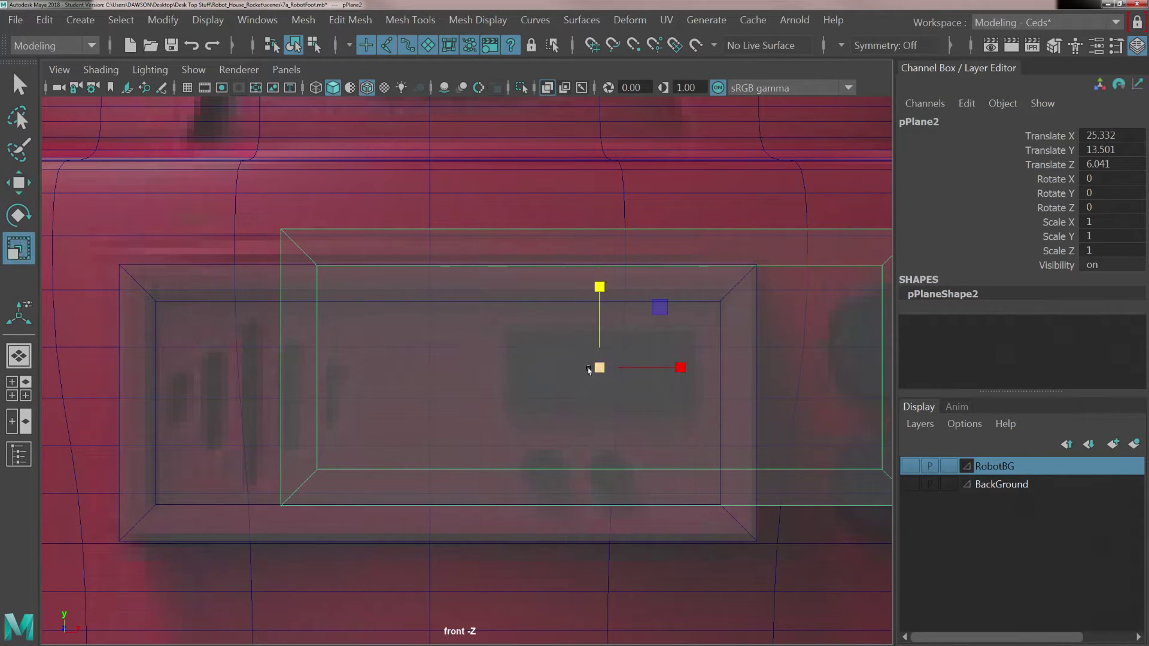
{"action": "left_click_drag", "start_coordinate": [591, 367], "coordinate": [312, 376]}
{"action": "key", "text": "w"}
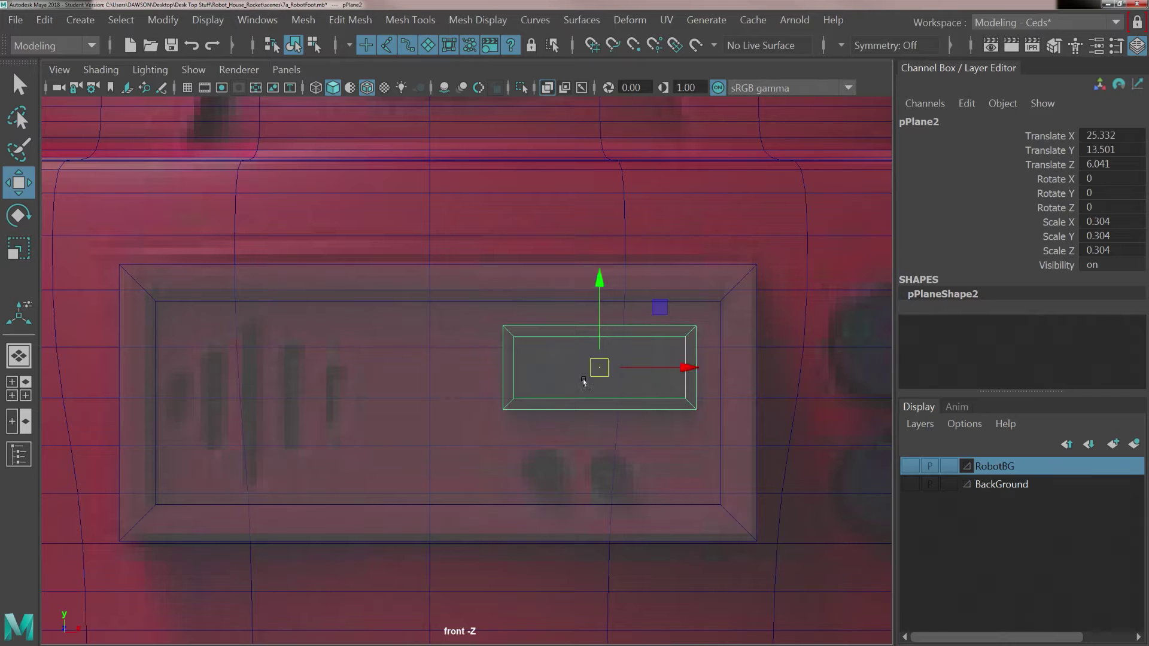
{"action": "left_click_drag", "start_coordinate": [592, 366], "coordinate": [595, 372]}
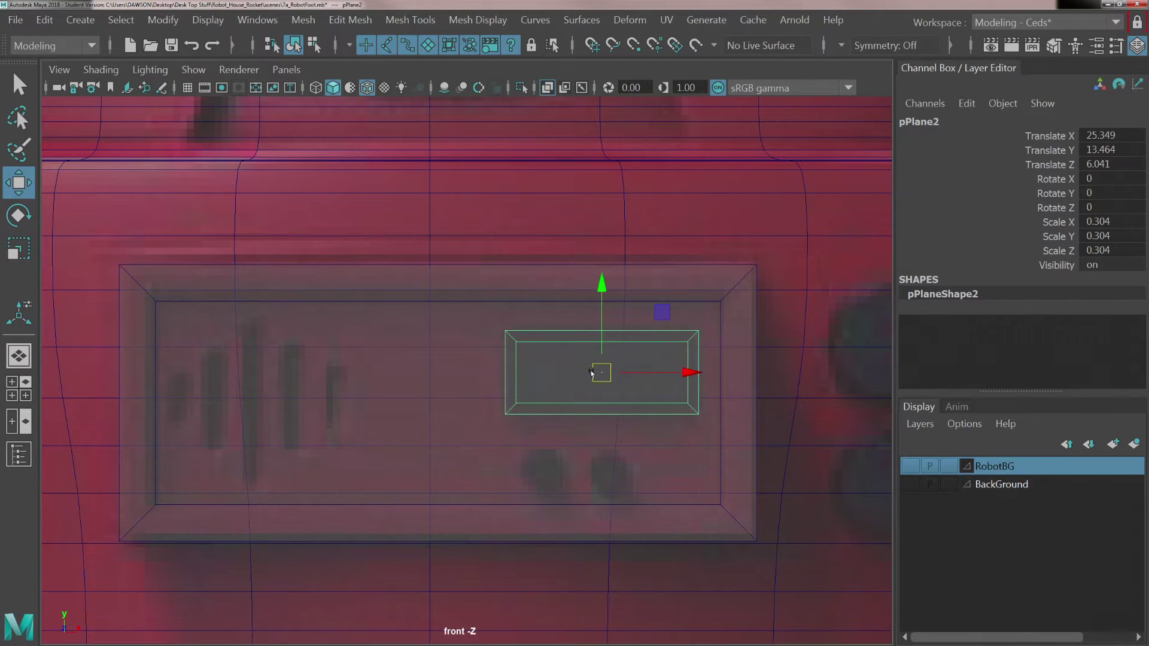
Create a polygon cylinder with a radius of about 0.147 over the left small knob and move a duplicate along X onto the right knob.
{"action": "middle_click_drag", "start_coordinate": [615, 473], "coordinate": [472, 441], "text": "alt"}
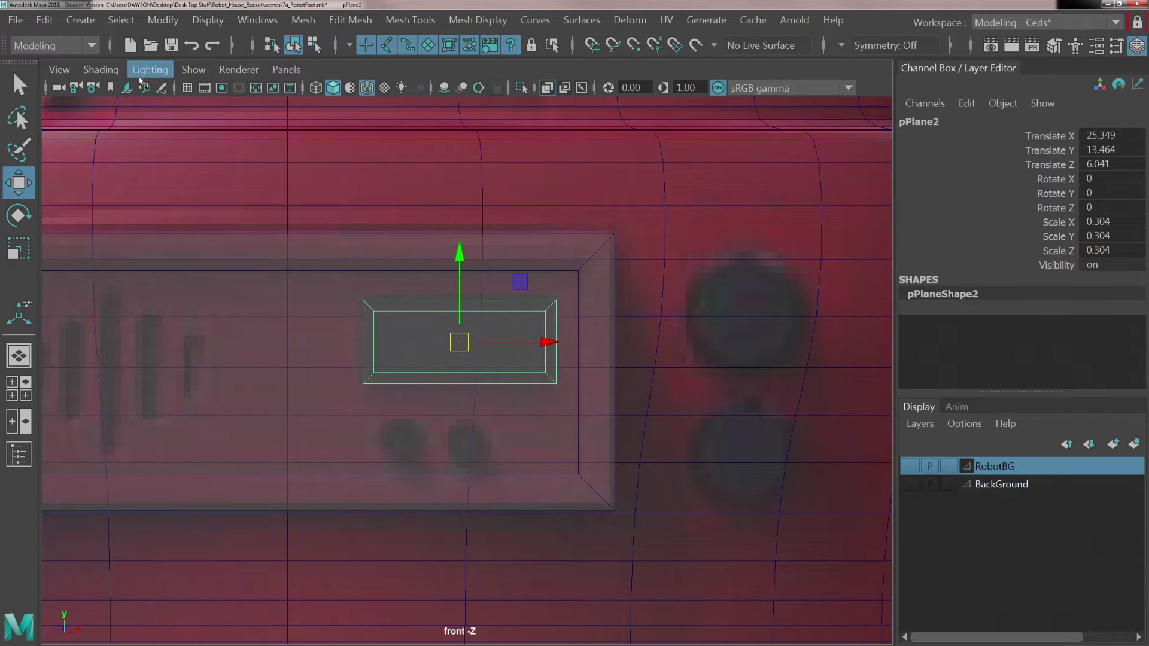
{"action": "left_click", "coordinate": [81, 20]}
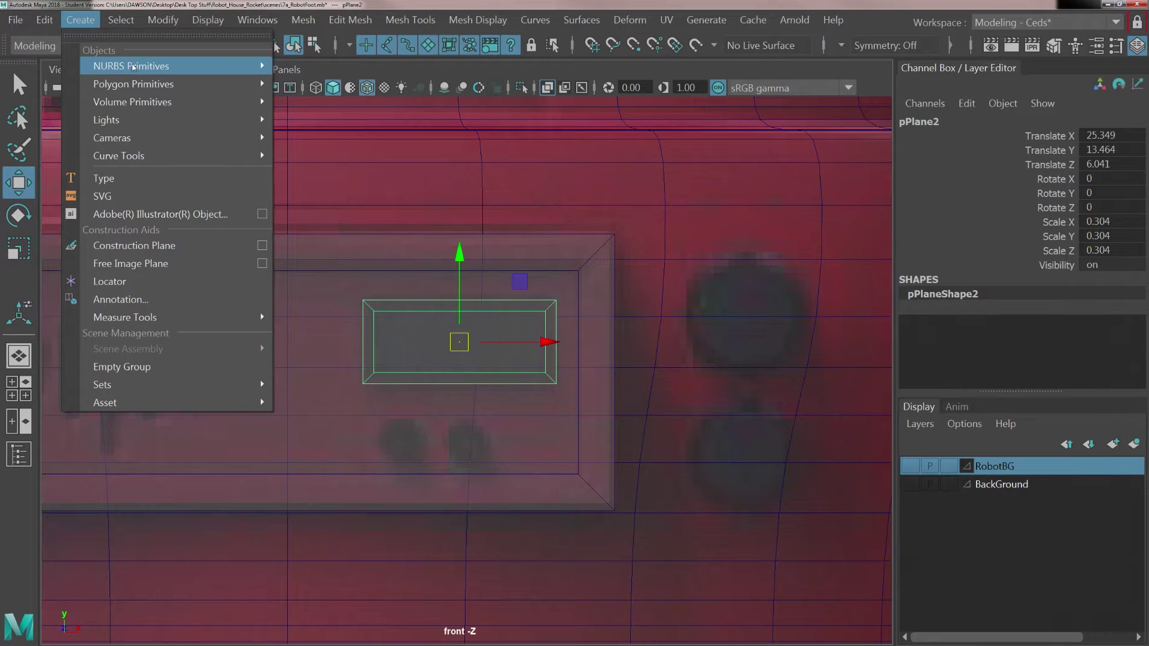
{"action": "mouse_move", "coordinate": [134, 82]}
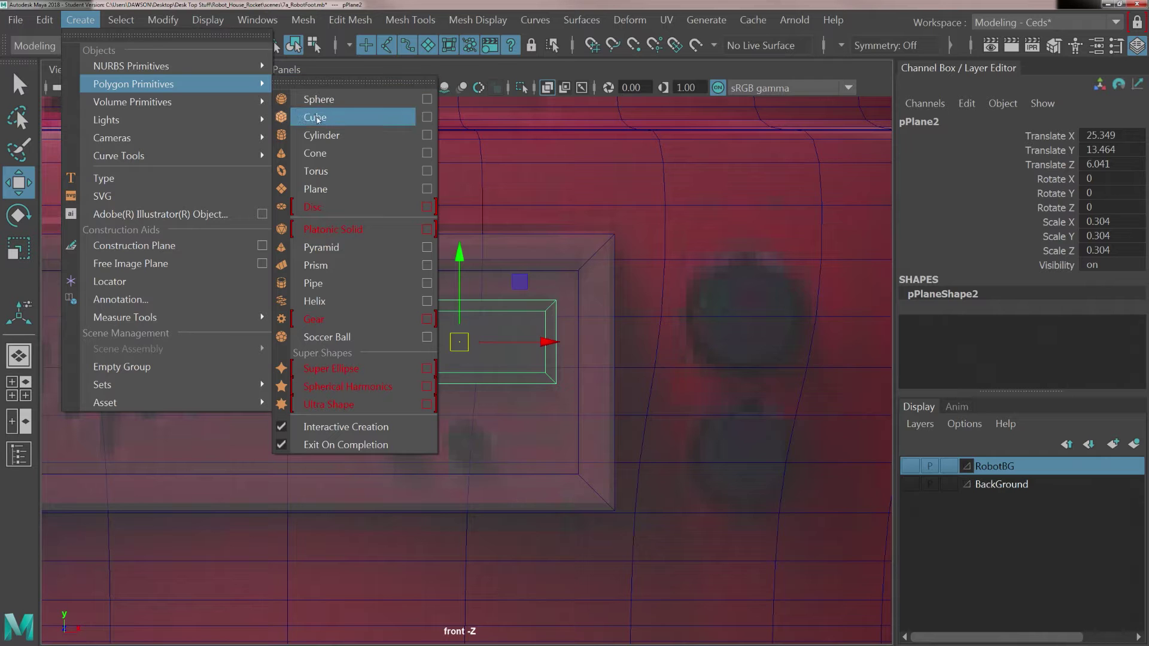
{"action": "left_click", "coordinate": [321, 135]}
{"action": "scroll", "coordinate": [471, 484], "scroll_direction": "up", "scroll_amount": 5}
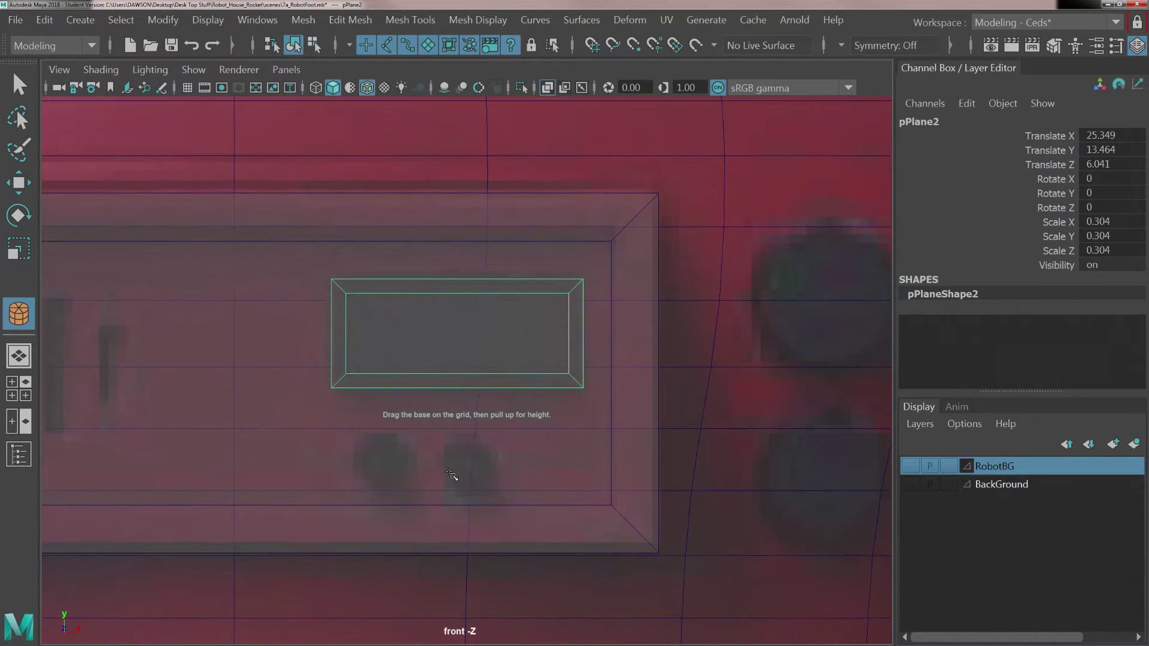
{"action": "middle_click_drag", "start_coordinate": [358, 451], "coordinate": [378, 406], "text": "alt"}
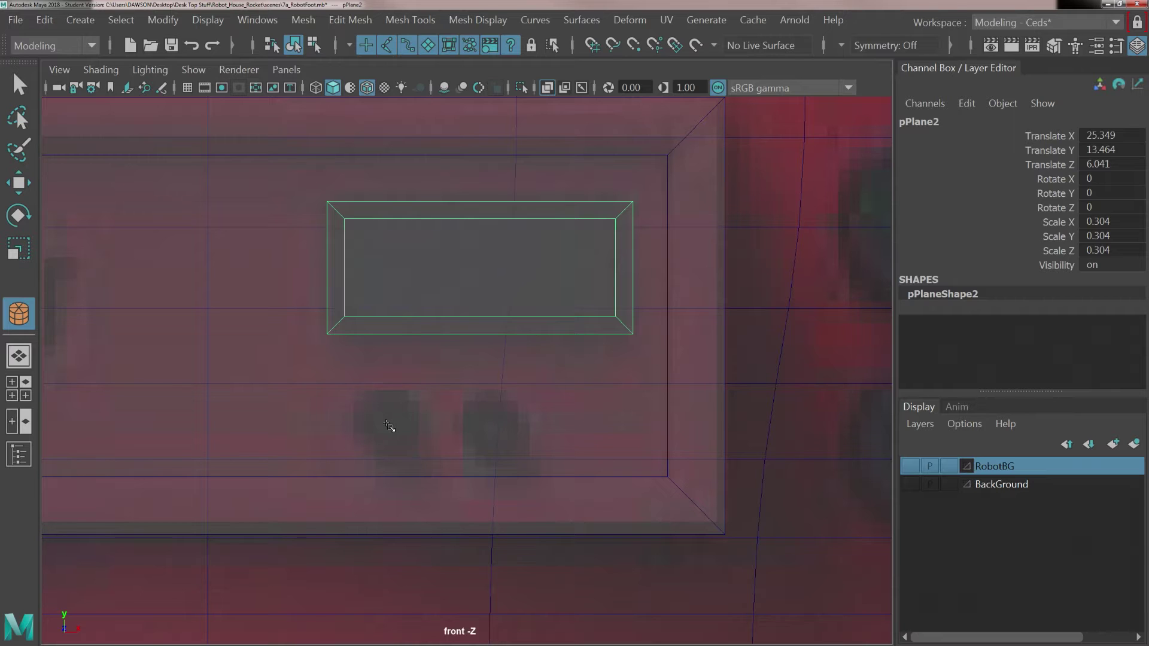
{"action": "left_click_drag", "start_coordinate": [388, 423], "coordinate": [408, 447]}
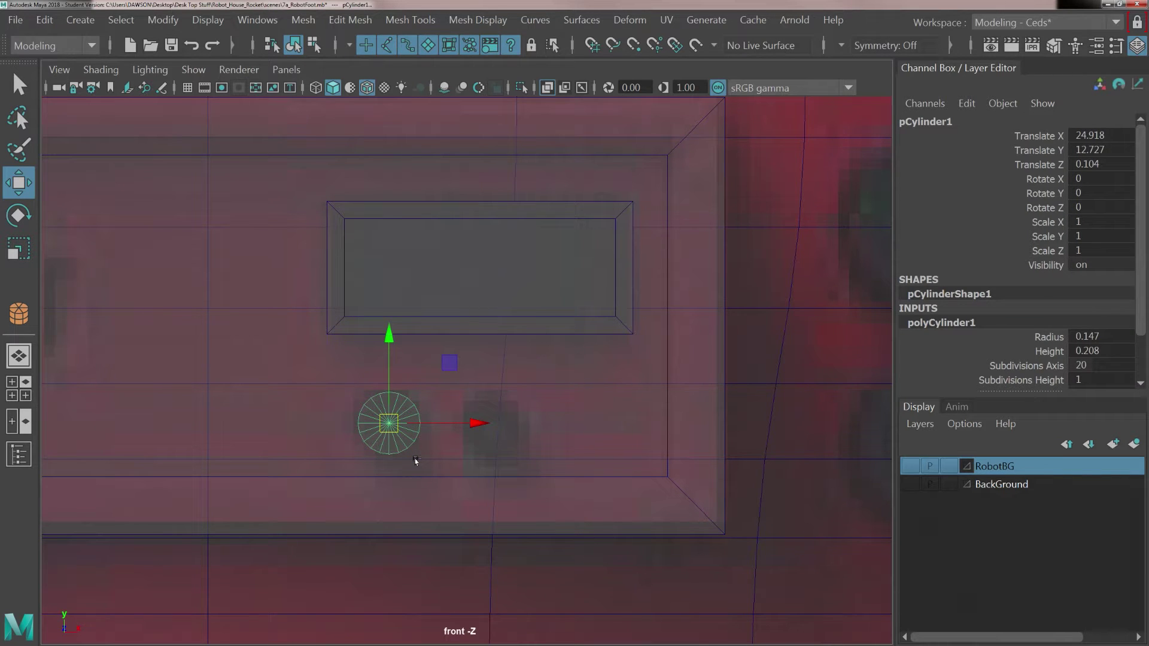
{"action": "key", "text": "ctrl+d"}
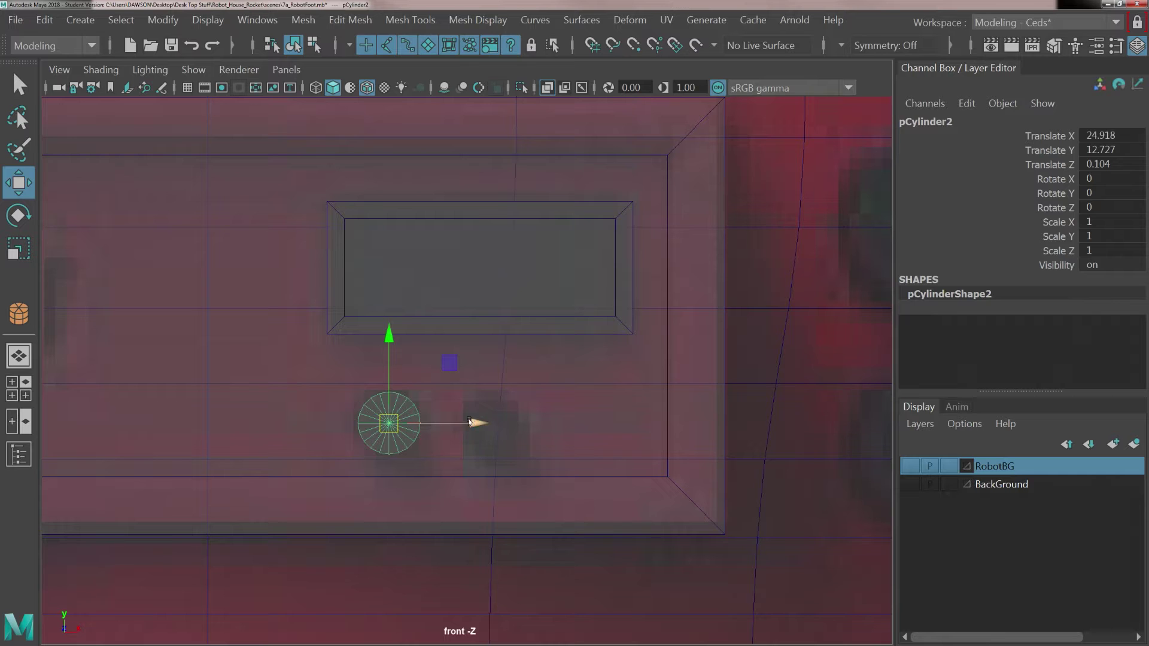
{"action": "left_click_drag", "start_coordinate": [478, 424], "coordinate": [572, 439]}
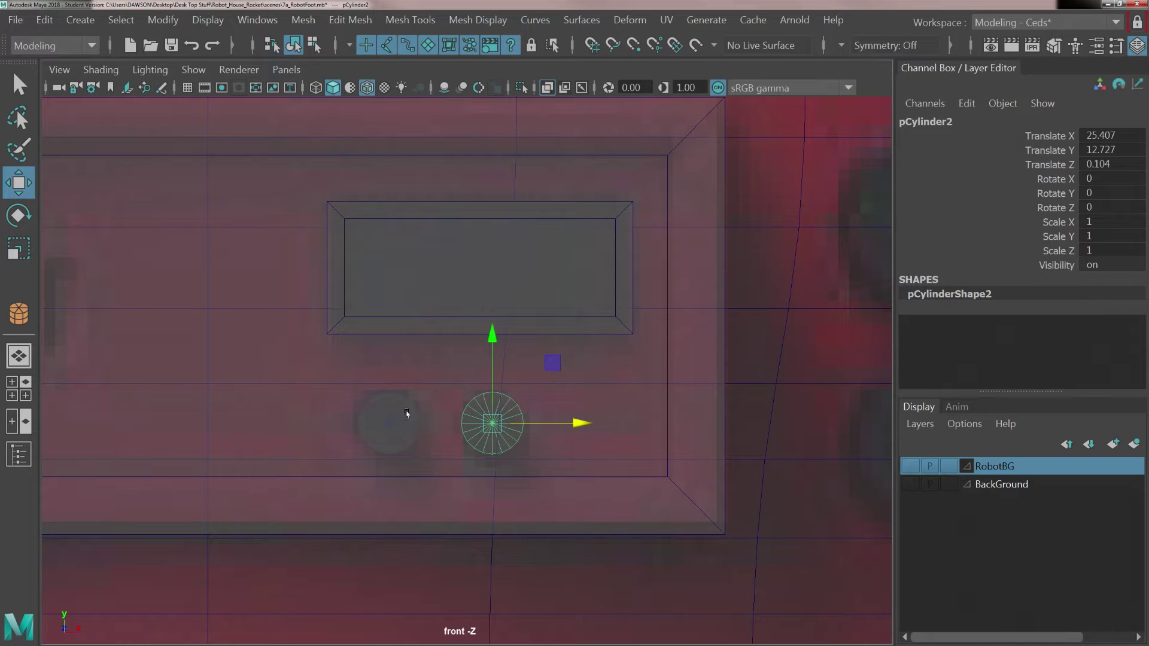
{"action": "left_click", "coordinate": [408, 416]}
{"action": "left_click", "coordinate": [397, 416], "text": "shift"}
{"action": "left_click", "coordinate": [381, 427], "text": "shift"}
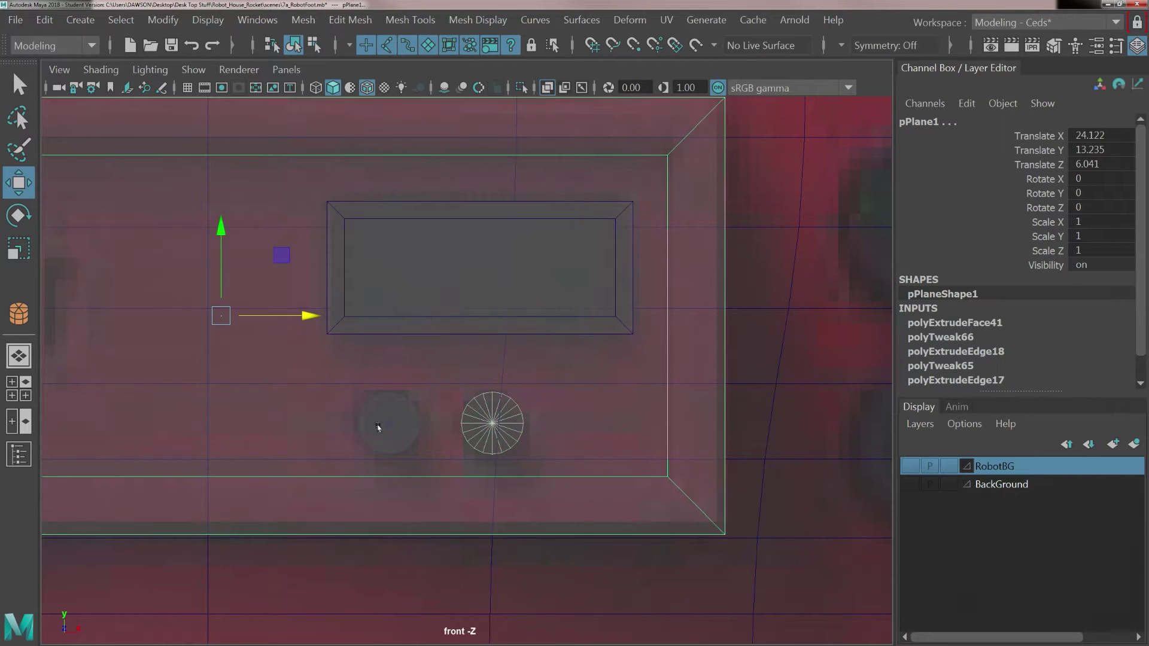
{"action": "left_click", "coordinate": [377, 426], "text": "shift"}
{"action": "left_click_drag", "start_coordinate": [395, 415], "coordinate": [433, 429], "text": "shift"}
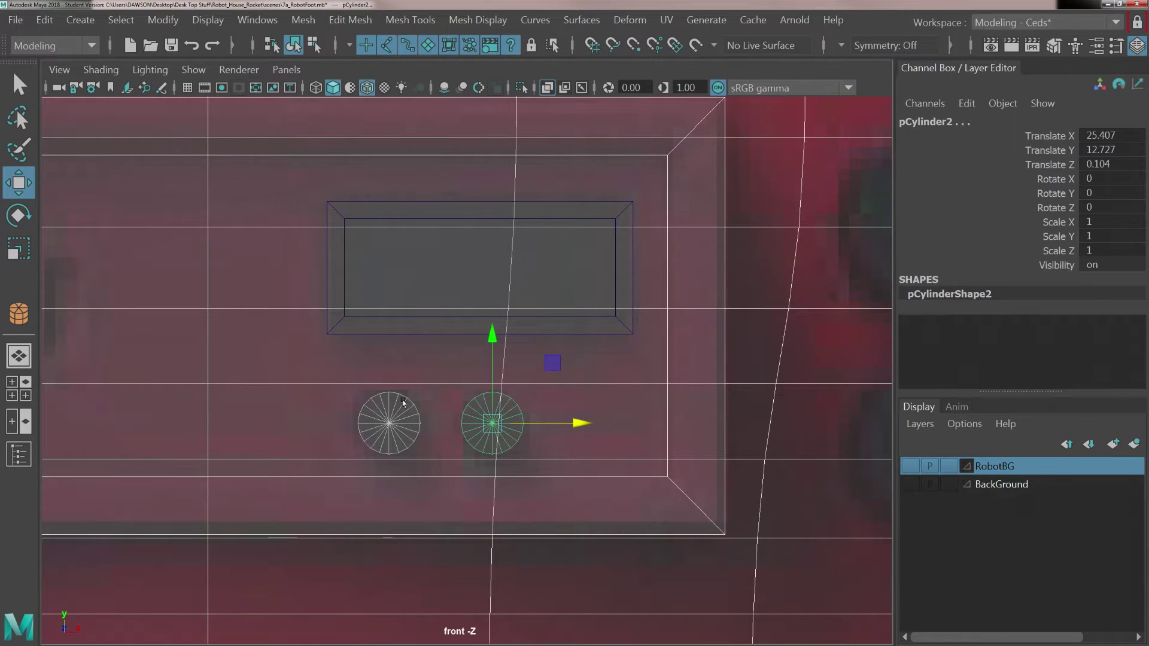
{"action": "left_click_drag", "start_coordinate": [413, 403], "coordinate": [464, 419]}
Select both knob cylinders using wireframe display, restore shading, and move them forward onto the panel at Translate Z 5.743.
{"action": "key", "text": "4"}
{"action": "left_click", "coordinate": [412, 417]}
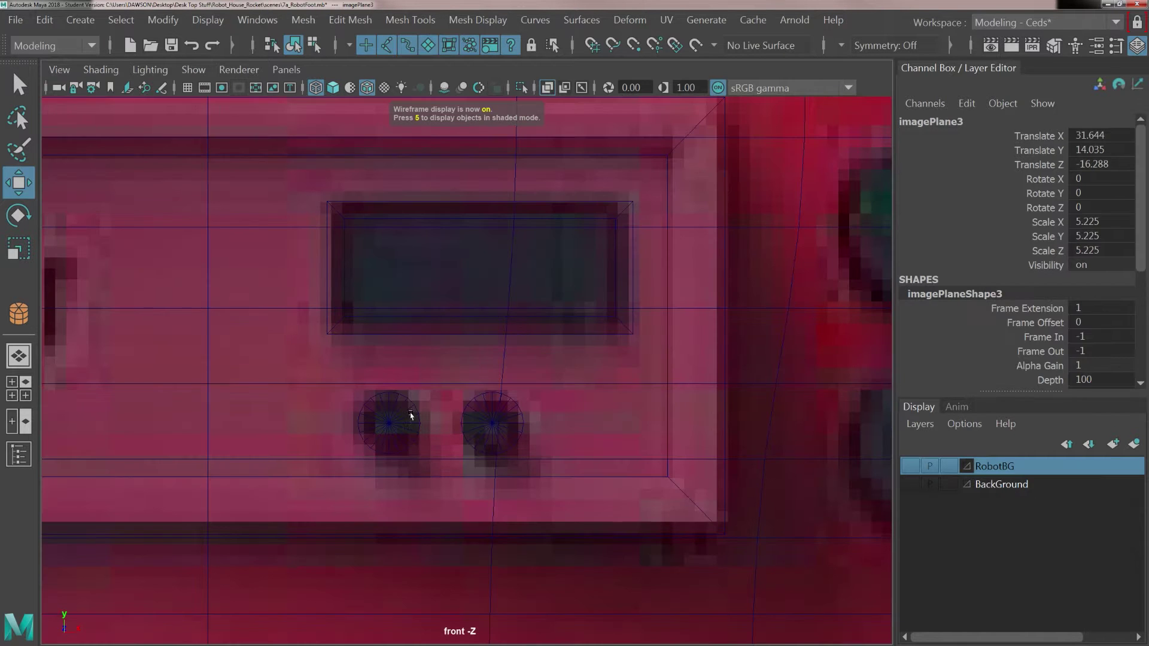
{"action": "left_click", "coordinate": [408, 421]}
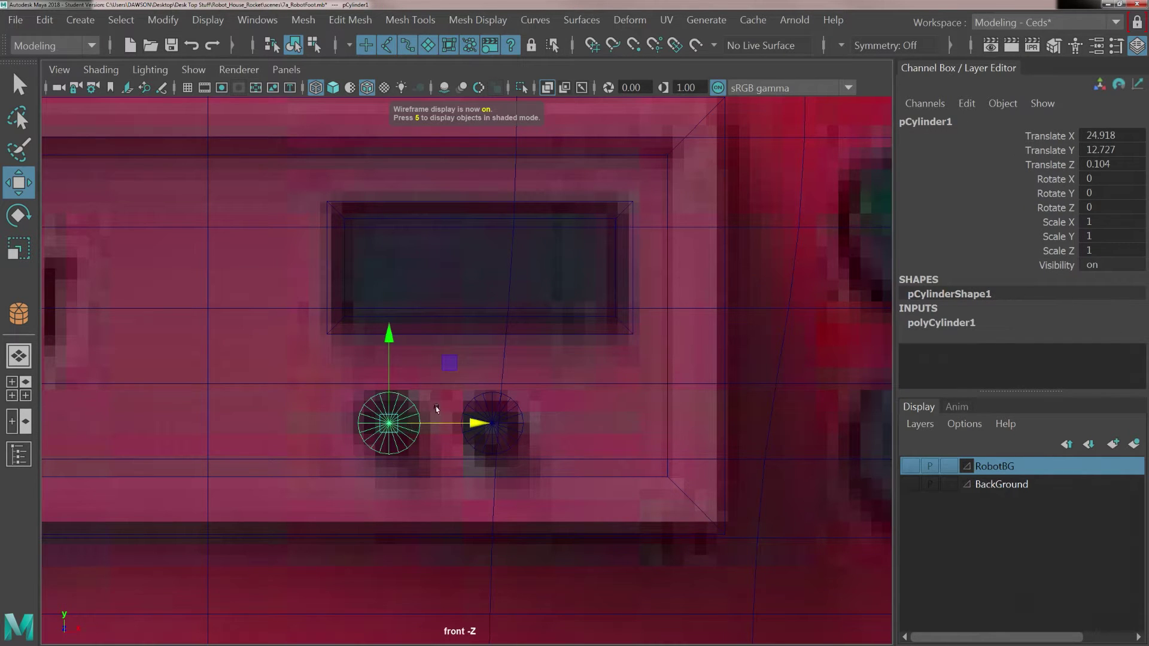
{"action": "left_click", "coordinate": [462, 409], "text": "shift"}
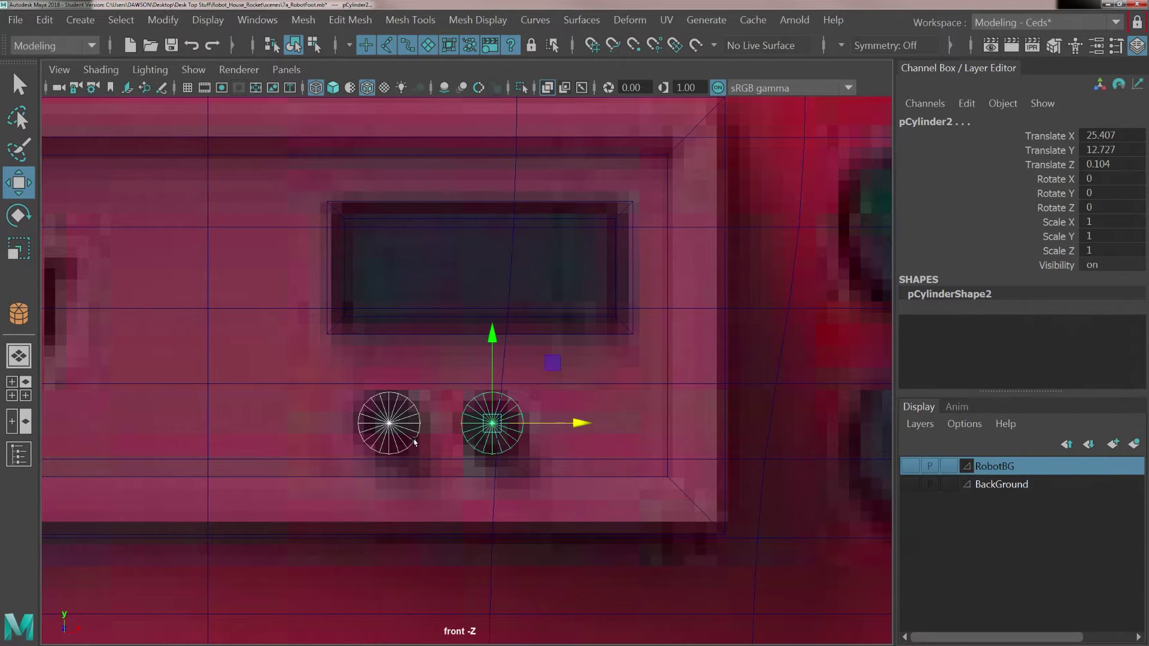
{"action": "key", "text": "5"}
{"action": "key", "text": "space"}
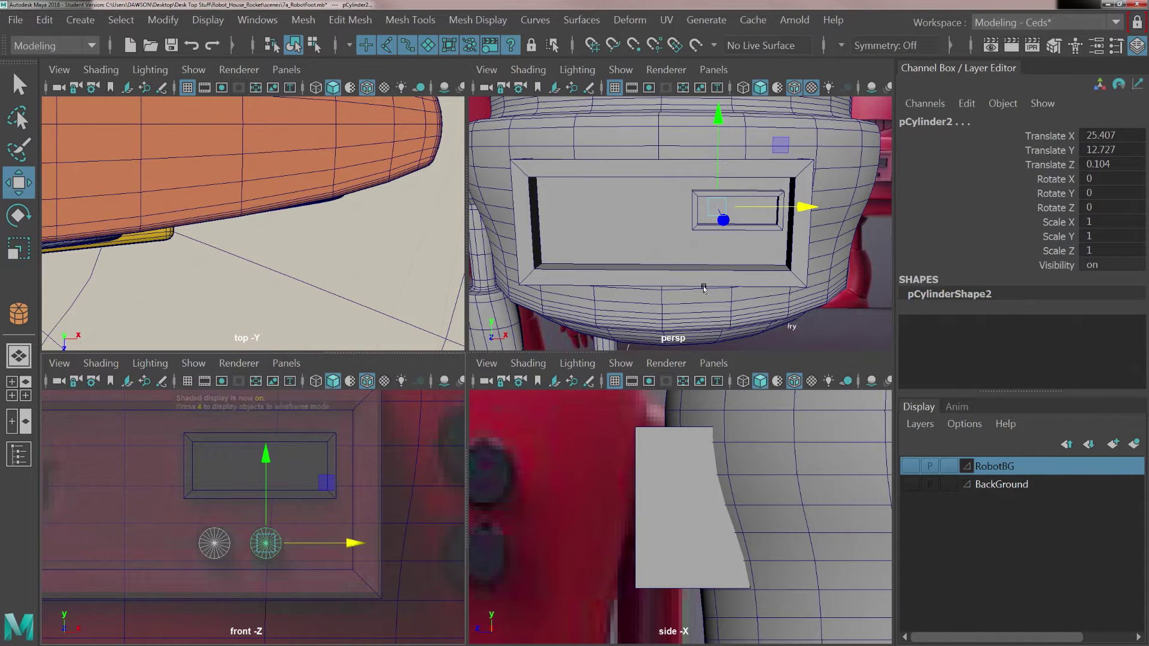
{"action": "left_click_drag", "start_coordinate": [705, 218], "coordinate": [685, 308], "text": "alt"}
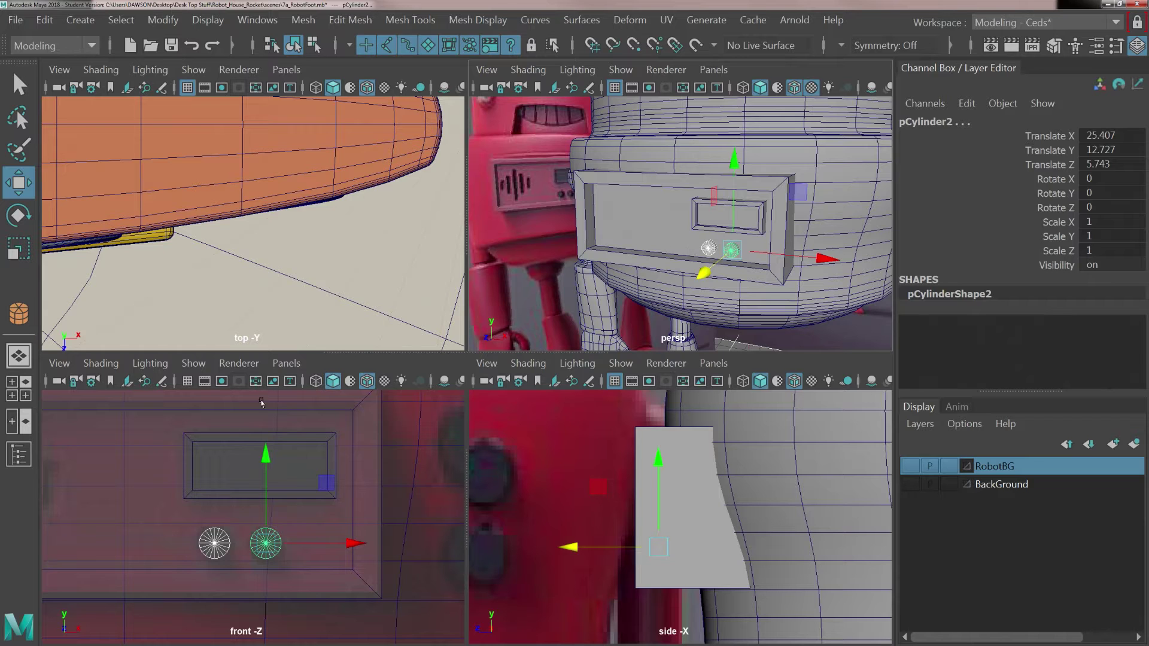
Duplicate the left knob cylinder and place the copy over the reference's tallest grille slot at Translate X 22.703, Y 13.272.
{"action": "middle_click_drag", "start_coordinate": [160, 498], "coordinate": [336, 501], "text": "alt"}
{"action": "left_click", "coordinate": [375, 541]}
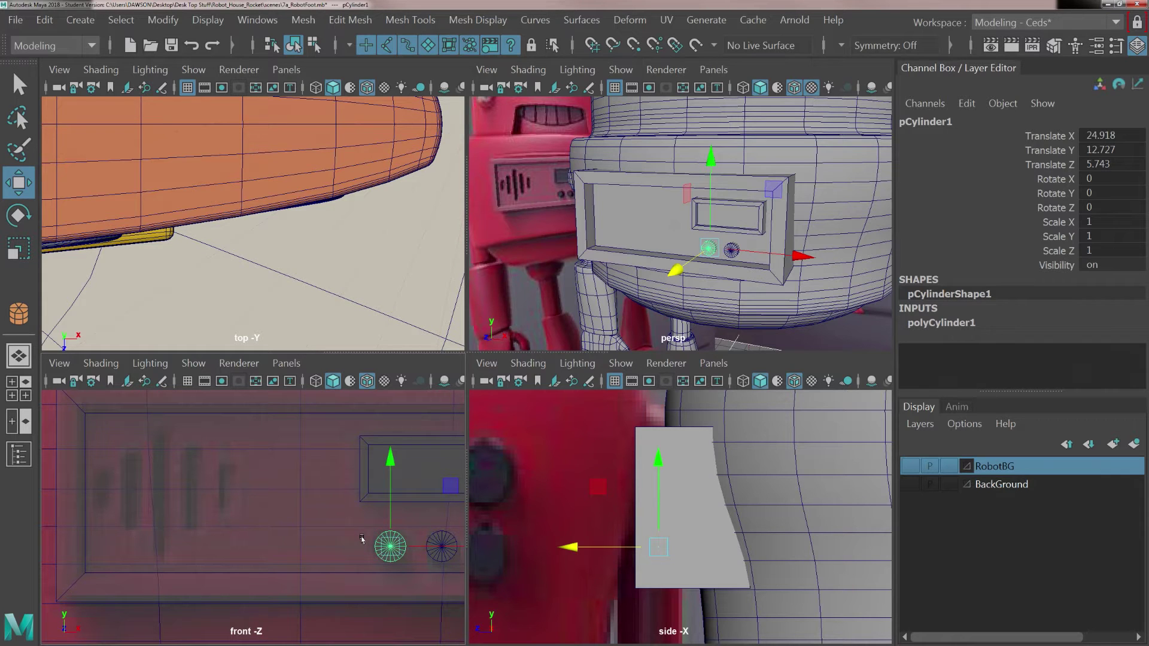
{"action": "key", "text": "ctrl+d"}
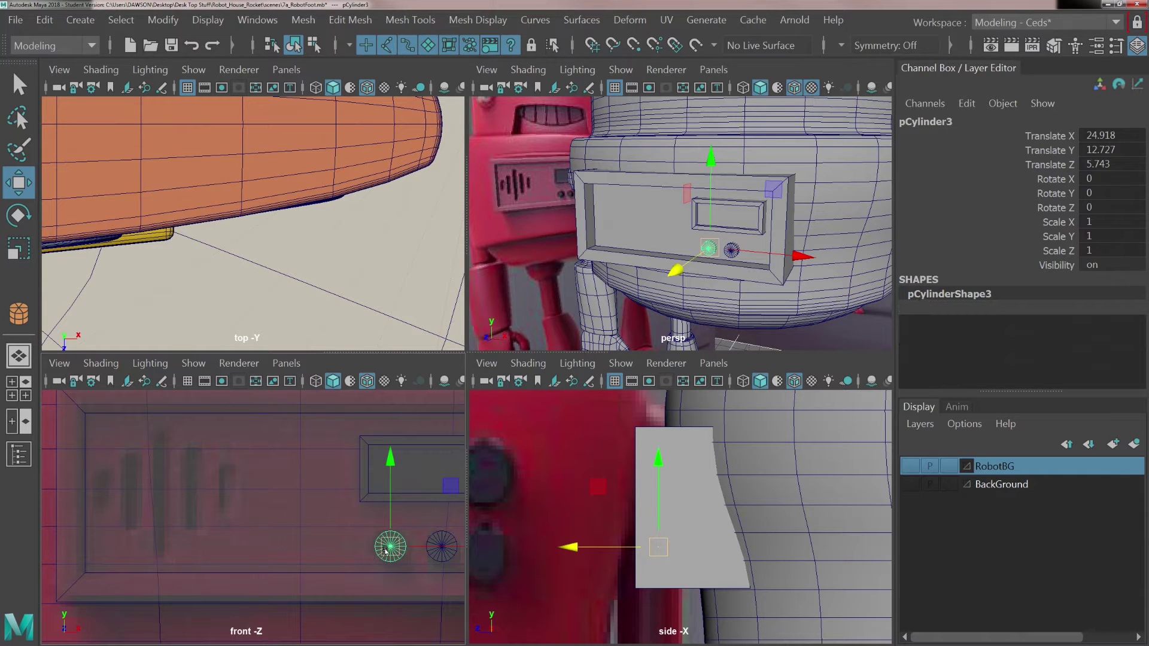
{"action": "left_click_drag", "start_coordinate": [385, 549], "coordinate": [136, 469]}
{"action": "scroll", "coordinate": [132, 474], "scroll_direction": "up", "scroll_amount": 3}
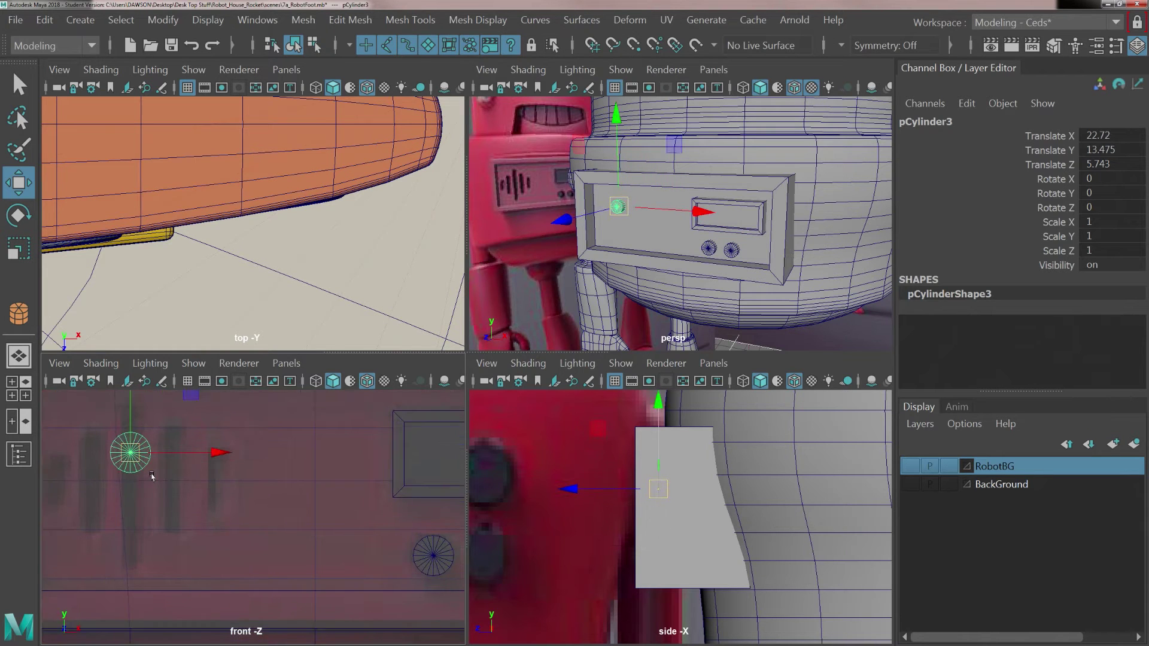
{"action": "middle_click_drag", "start_coordinate": [132, 474], "coordinate": [251, 508], "text": "alt"}
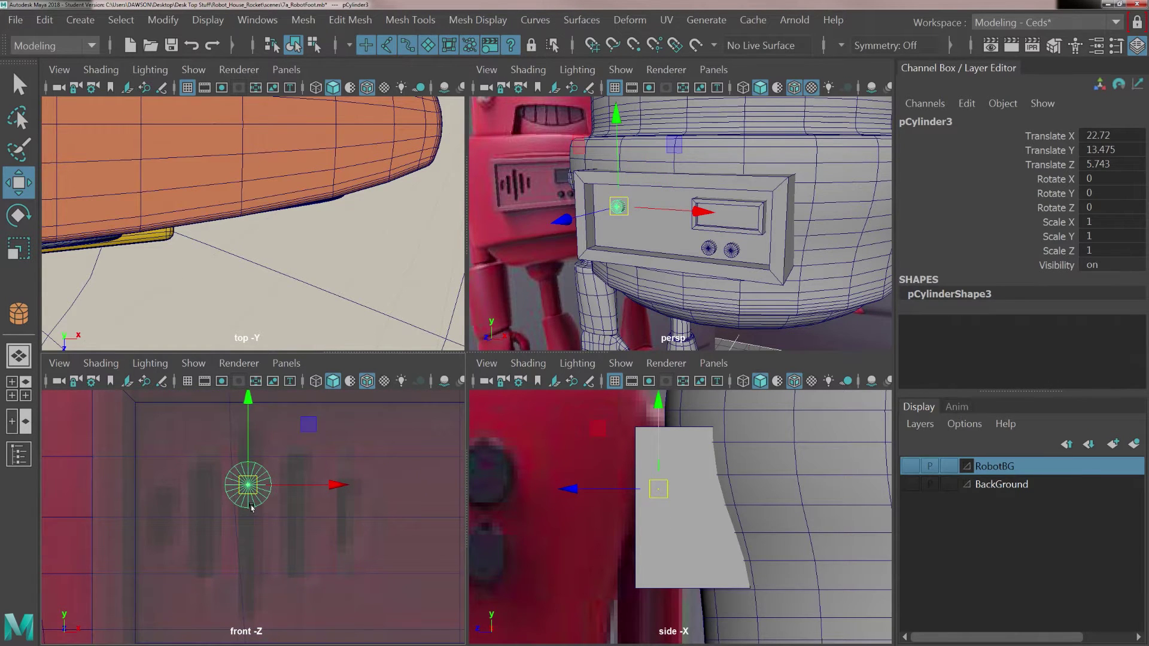
{"action": "key", "text": "space"}
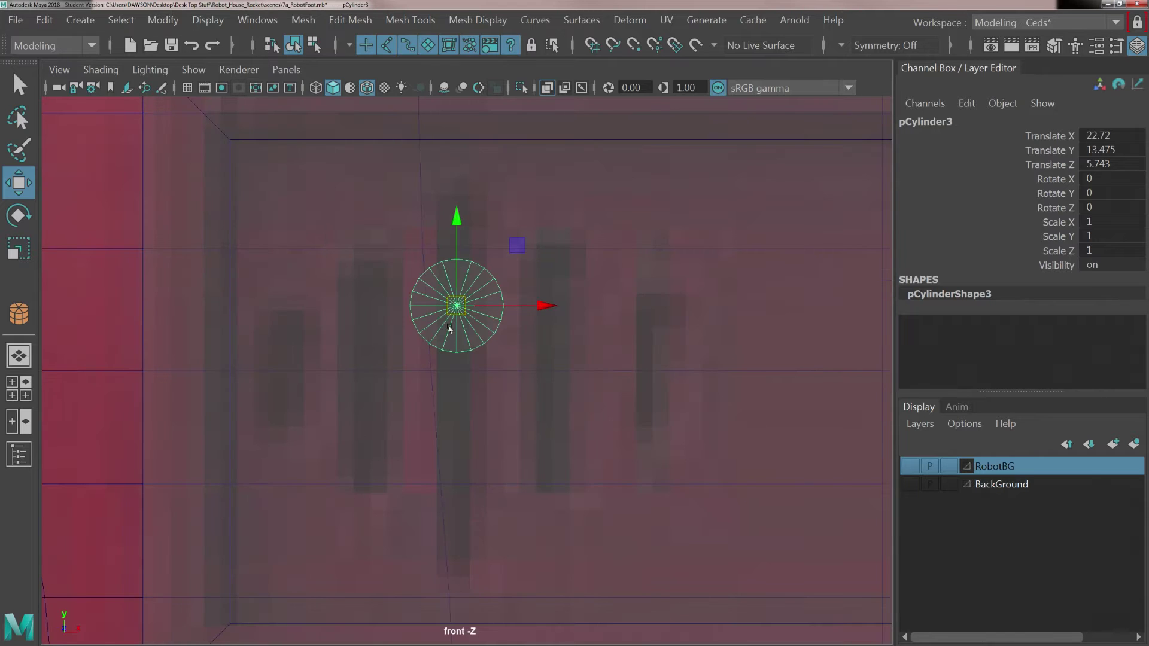
{"action": "left_click_drag", "start_coordinate": [449, 308], "coordinate": [443, 369]}
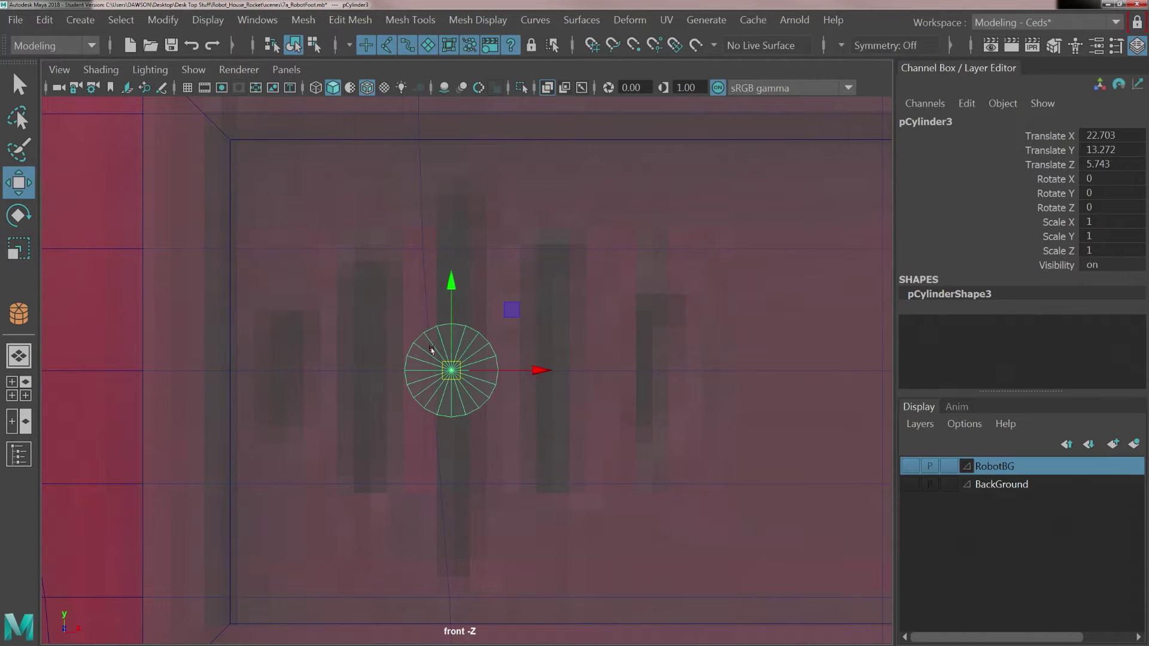
Narrow the copied cylinder to Scale X 0.456 and center it on the tallest slot at Translate X 22.72, Y 13.261.
{"action": "key", "text": "r"}
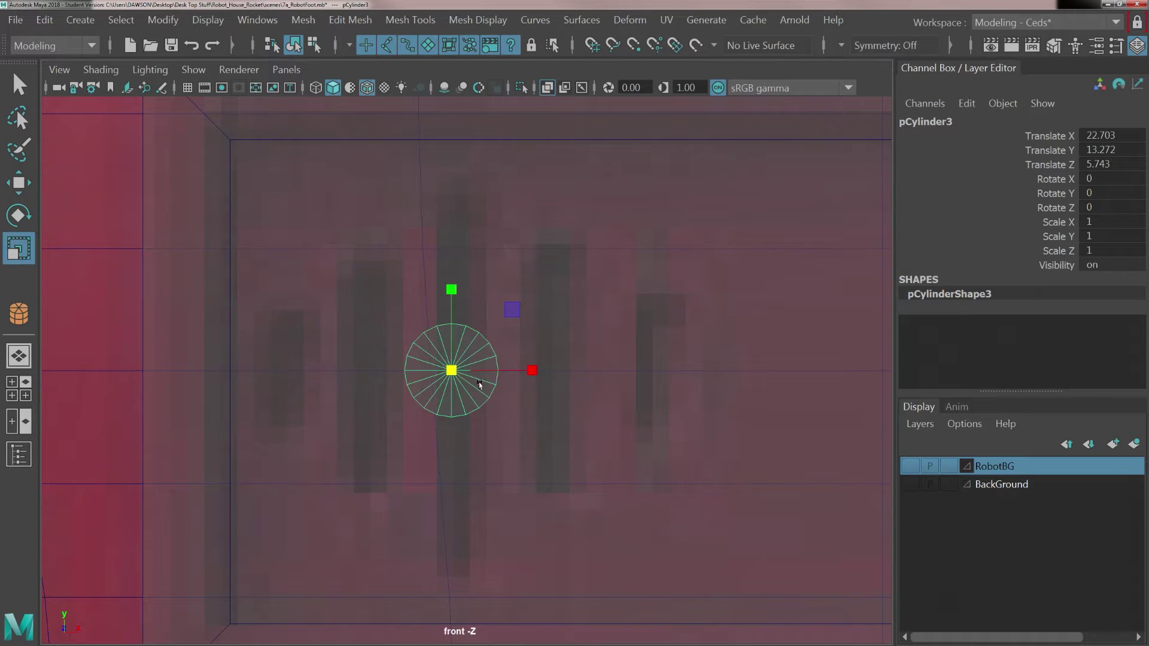
{"action": "mouse_move", "coordinate": [521, 368]}
{"action": "left_mouse_down"}
{"action": "mouse_move", "coordinate": [477, 367]}
{"action": "mouse_move", "coordinate": [499, 370]}
{"action": "left_mouse_up"}
{"action": "key", "text": "w"}
{"action": "scroll", "coordinate": [471, 397], "scroll_direction": "up", "scroll_amount": 1}
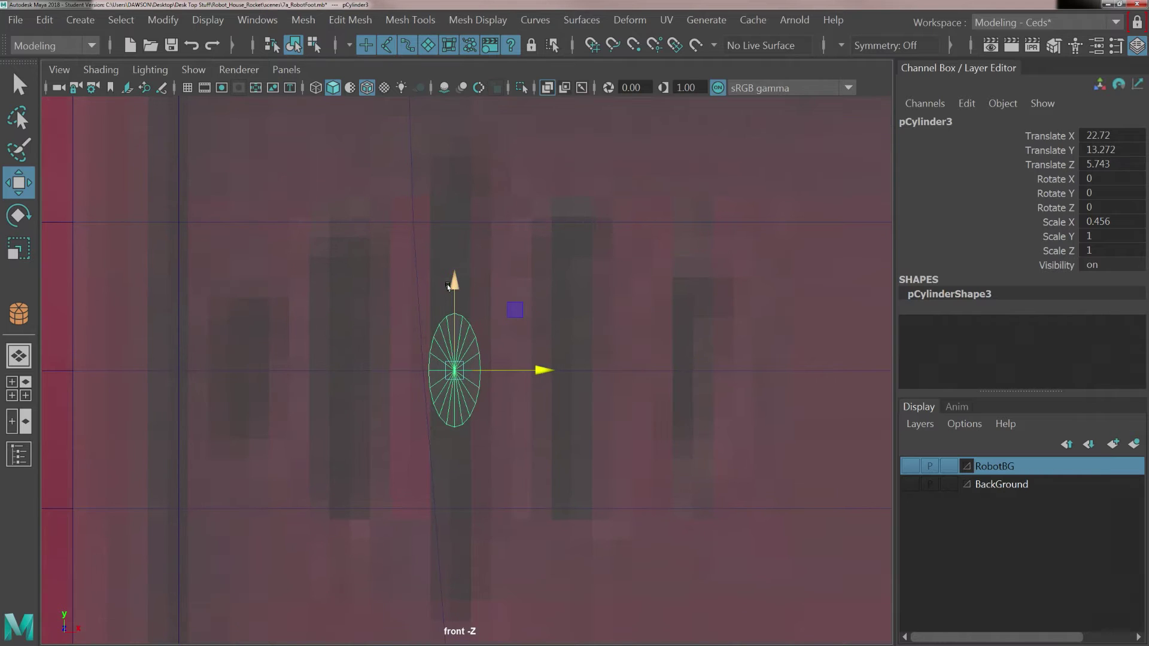
{"action": "left_click_drag", "start_coordinate": [447, 287], "coordinate": [448, 291]}
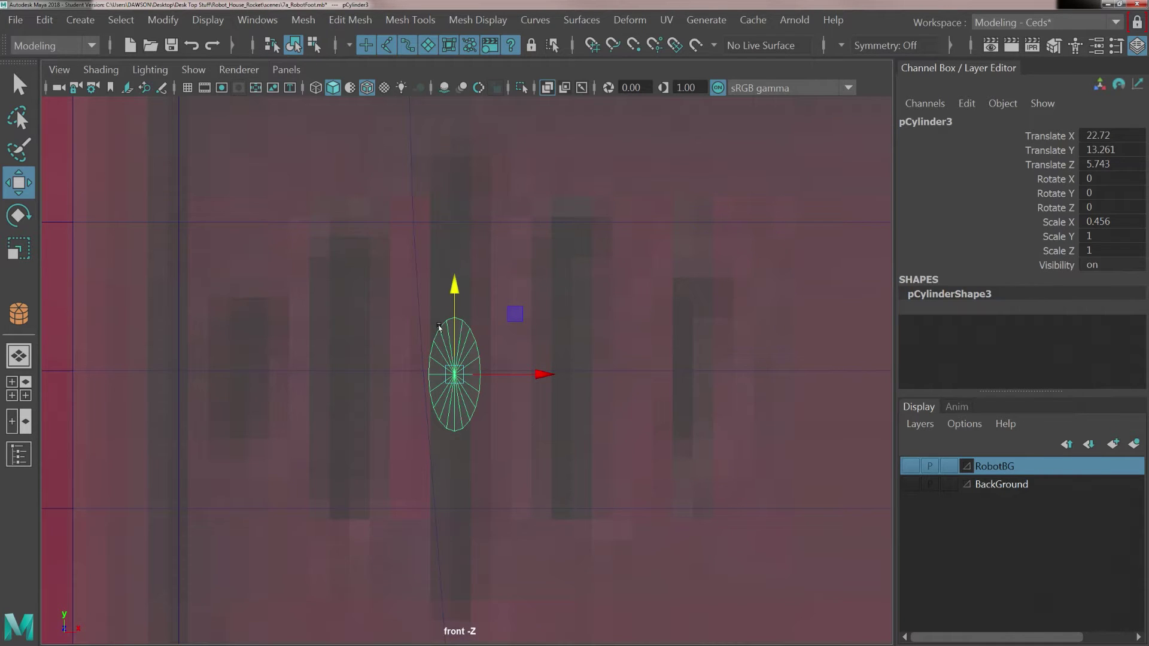
Move the narrowed cylinder's upper rim vertices up to the top end of the reference's tallest slot.
{"action": "right_click", "coordinate": [439, 327]}
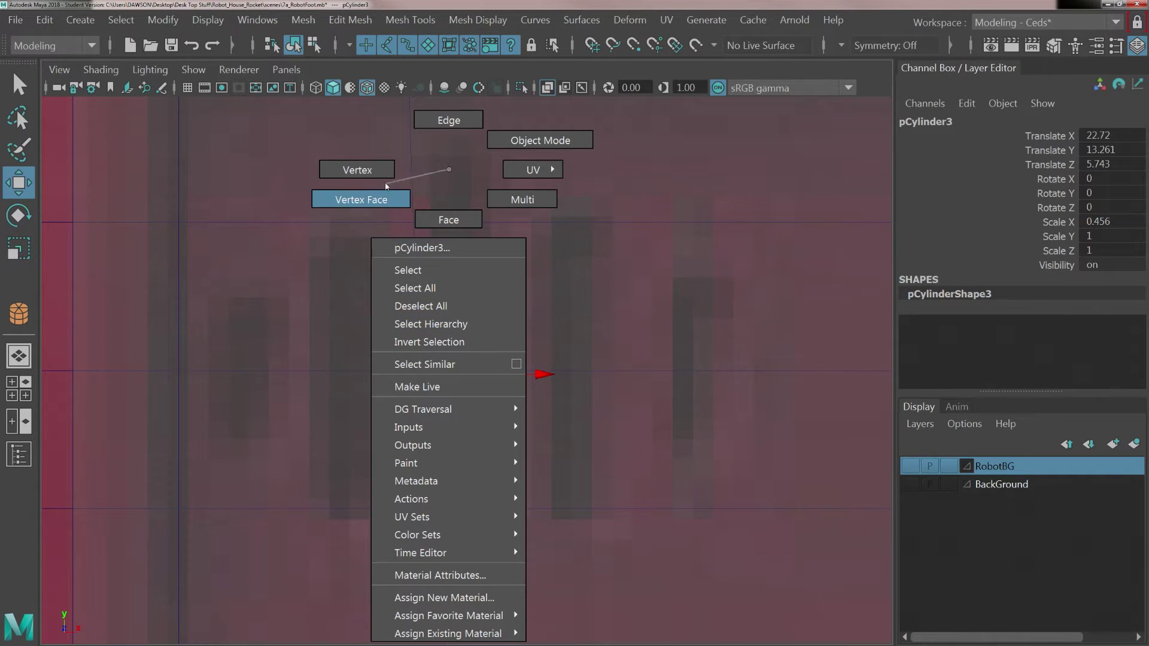
{"action": "left_click", "coordinate": [366, 168]}
{"action": "scroll", "coordinate": [418, 318], "scroll_direction": "up", "scroll_amount": 2}
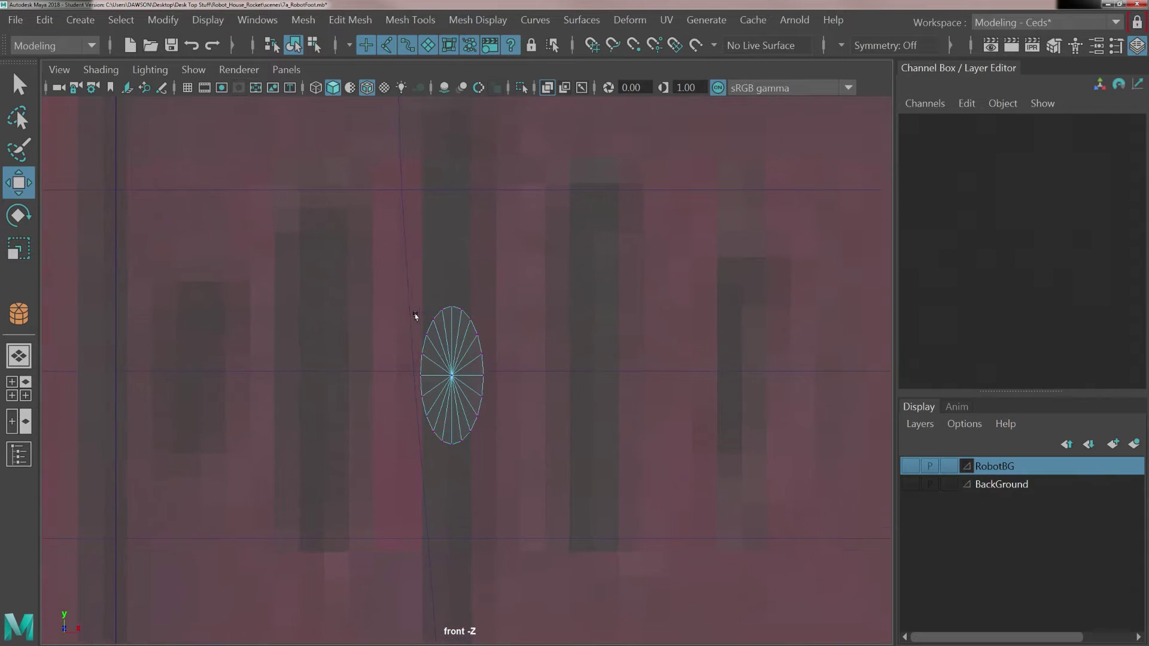
{"action": "left_click_drag", "start_coordinate": [382, 278], "coordinate": [497, 363]}
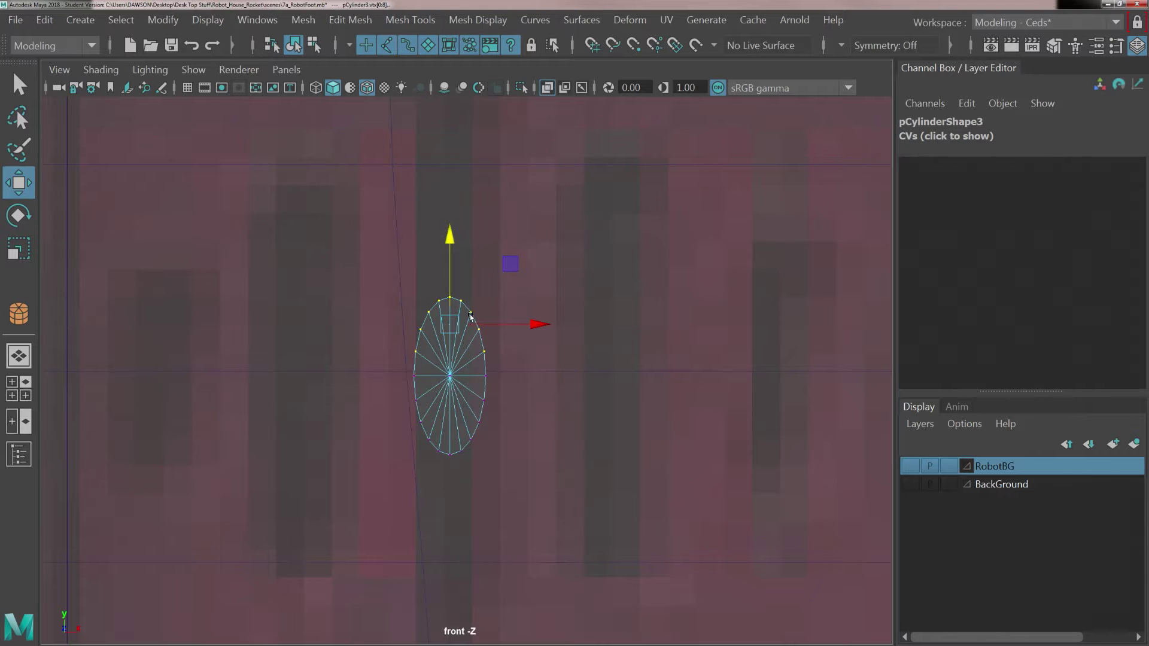
{"action": "middle_click_drag", "start_coordinate": [478, 225], "coordinate": [469, 344], "text": "alt"}
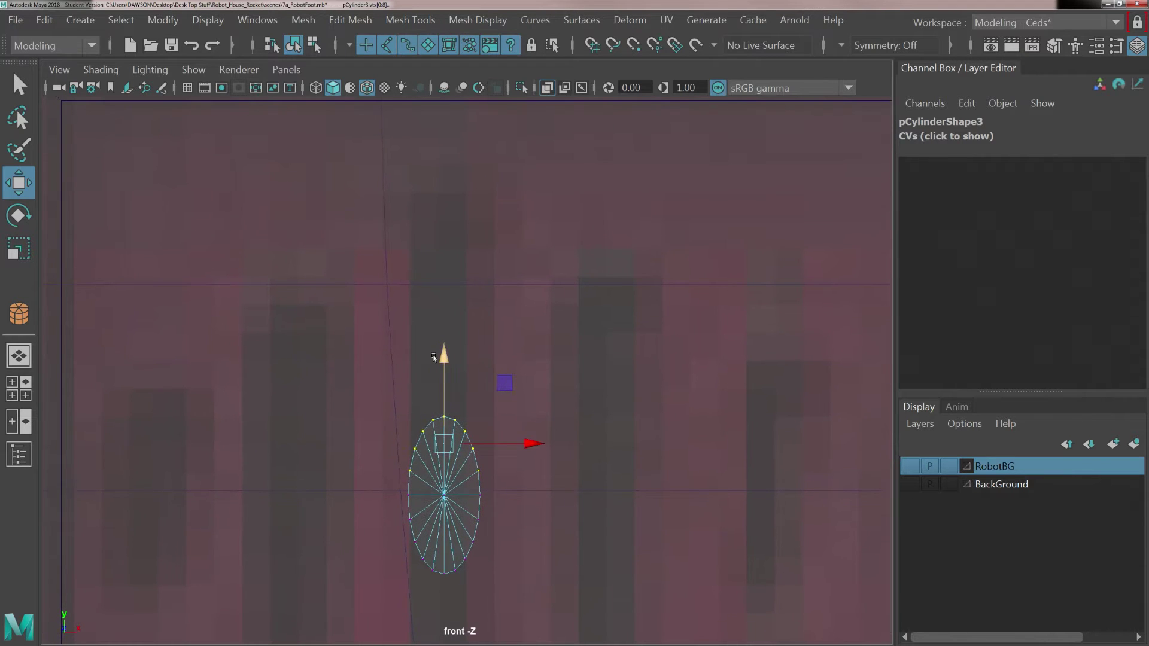
{"action": "left_click_drag", "start_coordinate": [432, 353], "coordinate": [436, 132]}
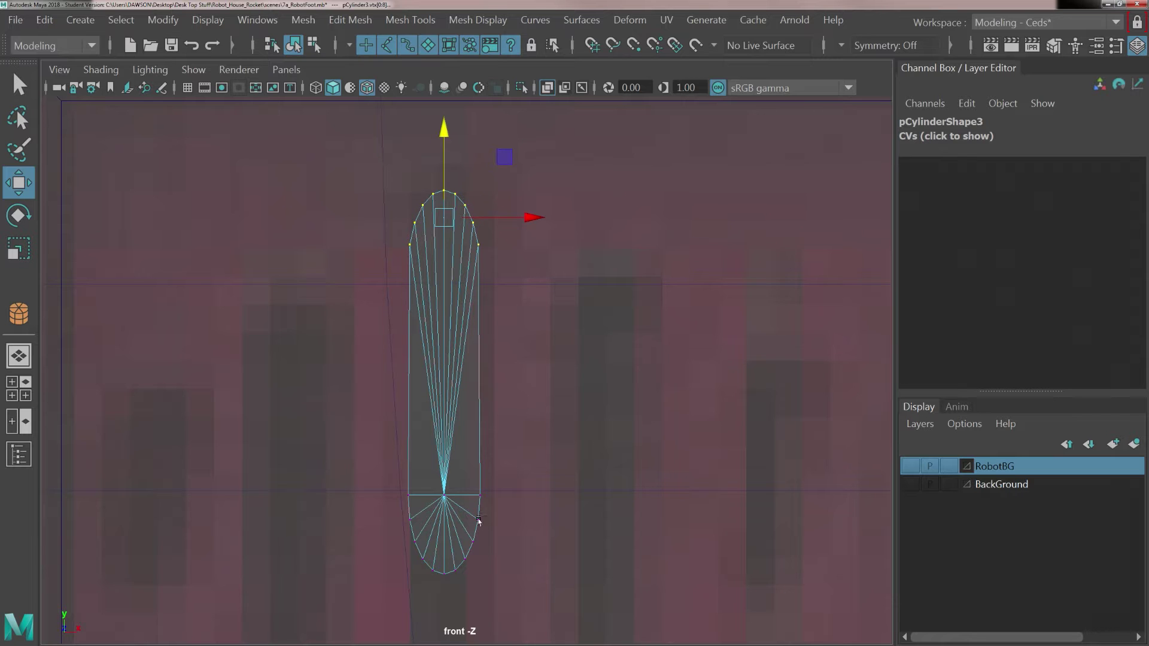
Move the cylinder's lower rim vertices down to the bottom end of the reference's tallest slot.
{"action": "middle_click_drag", "start_coordinate": [479, 521], "coordinate": [444, 234], "text": "alt"}
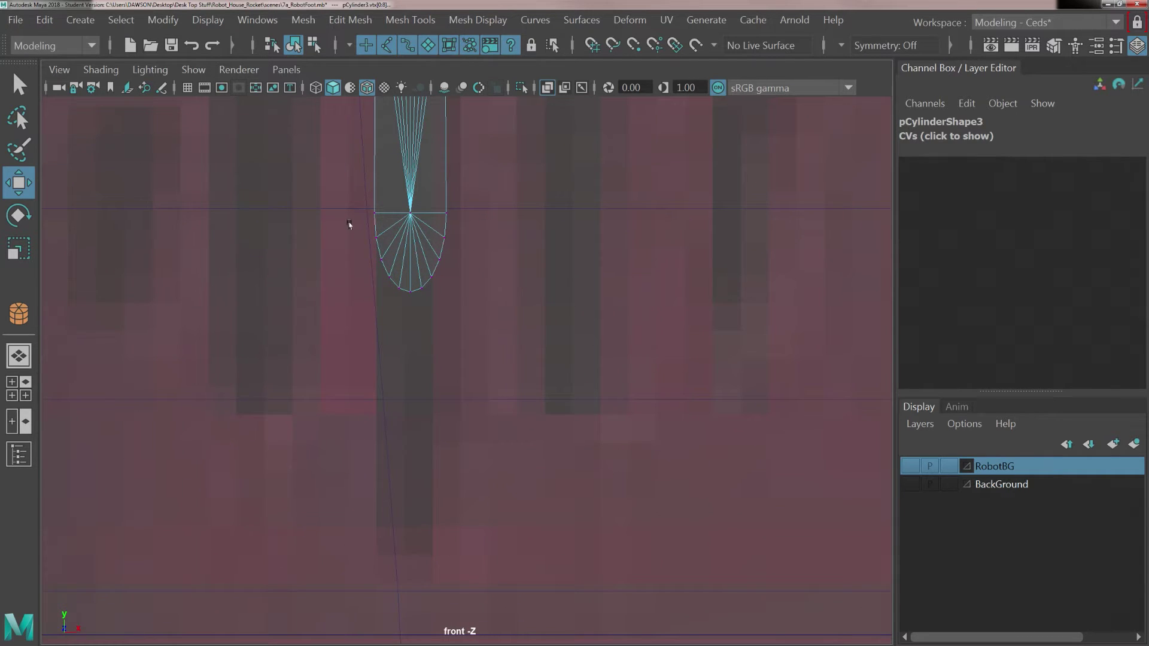
{"action": "left_click_drag", "start_coordinate": [358, 225], "coordinate": [467, 360]}
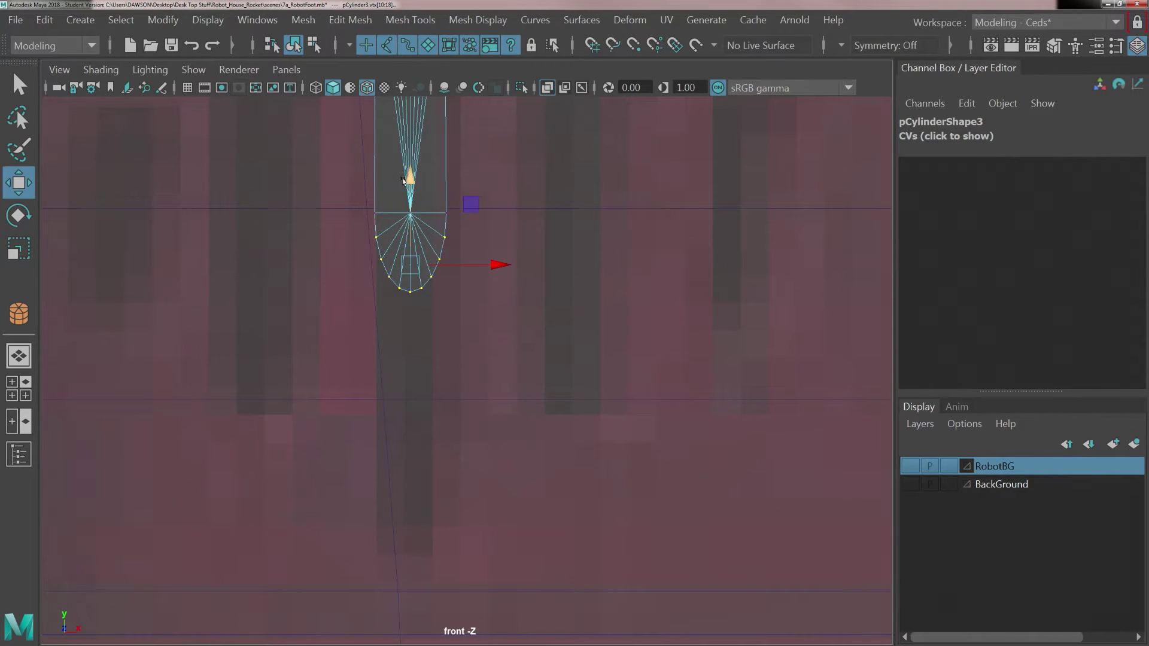
{"action": "left_click_drag", "start_coordinate": [403, 180], "coordinate": [417, 442]}
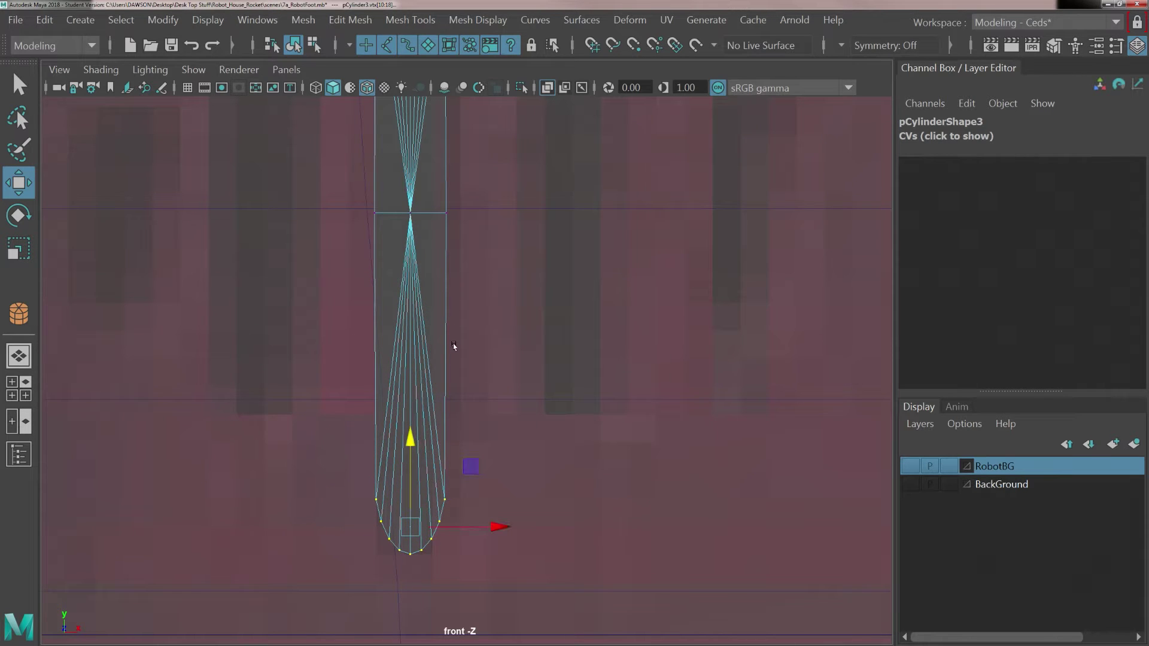
{"action": "scroll", "coordinate": [462, 264], "scroll_direction": "down", "scroll_amount": 5}
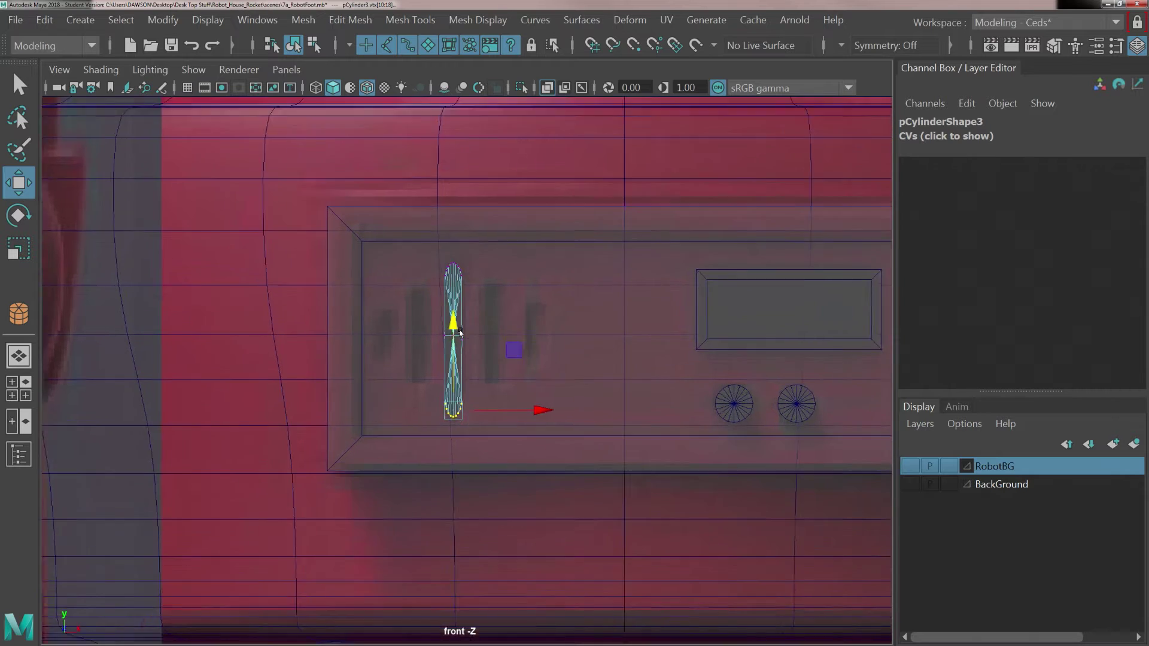
{"action": "scroll", "coordinate": [460, 332], "scroll_direction": "up", "scroll_amount": 3}
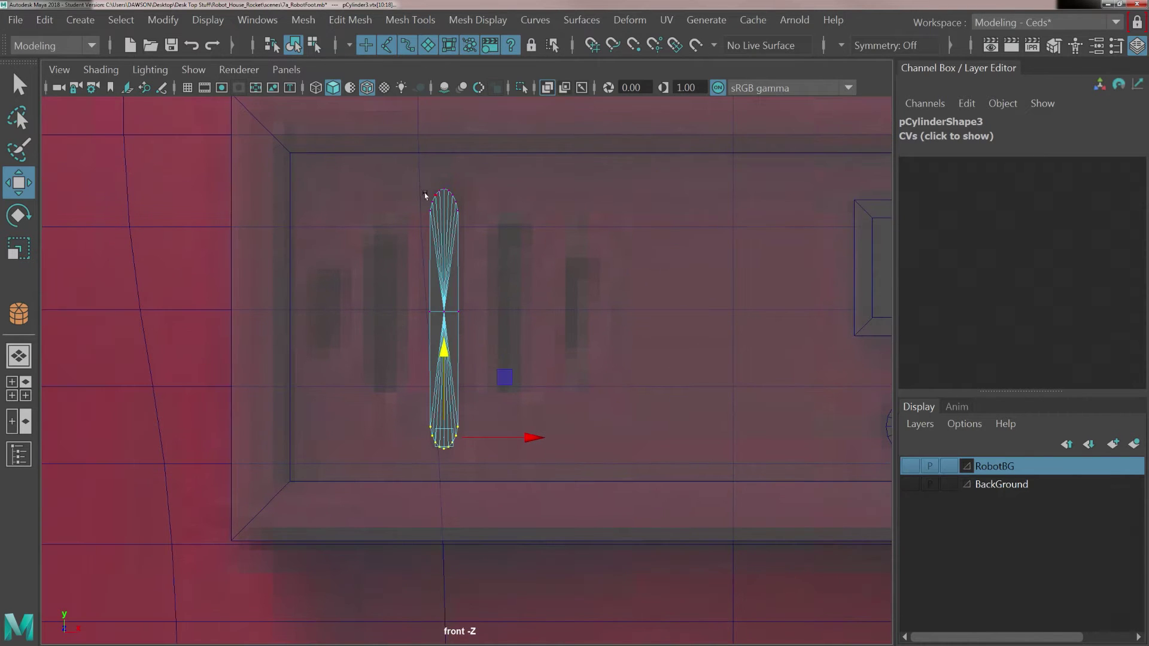
{"action": "middle_click_drag", "start_coordinate": [463, 250], "coordinate": [459, 279], "text": "alt"}
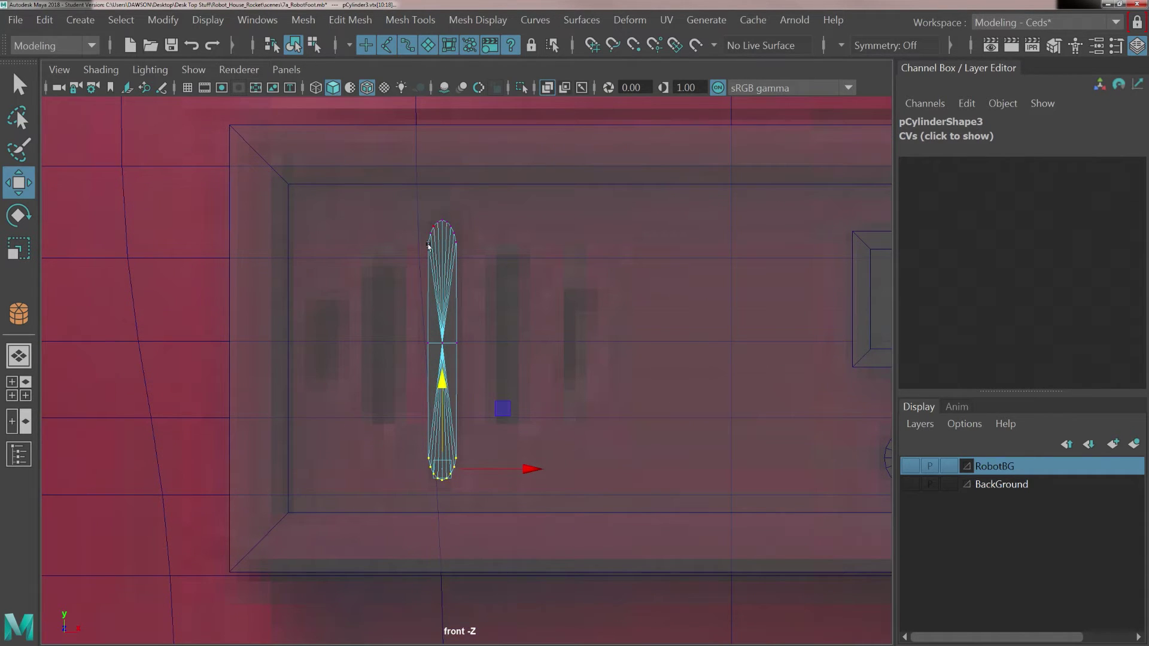
Return the slot shape to object mode and duplicate it twice along X, at Translate X 22.437 and 22.179.
{"action": "right_click_drag", "start_coordinate": [439, 253], "coordinate": [494, 146]}
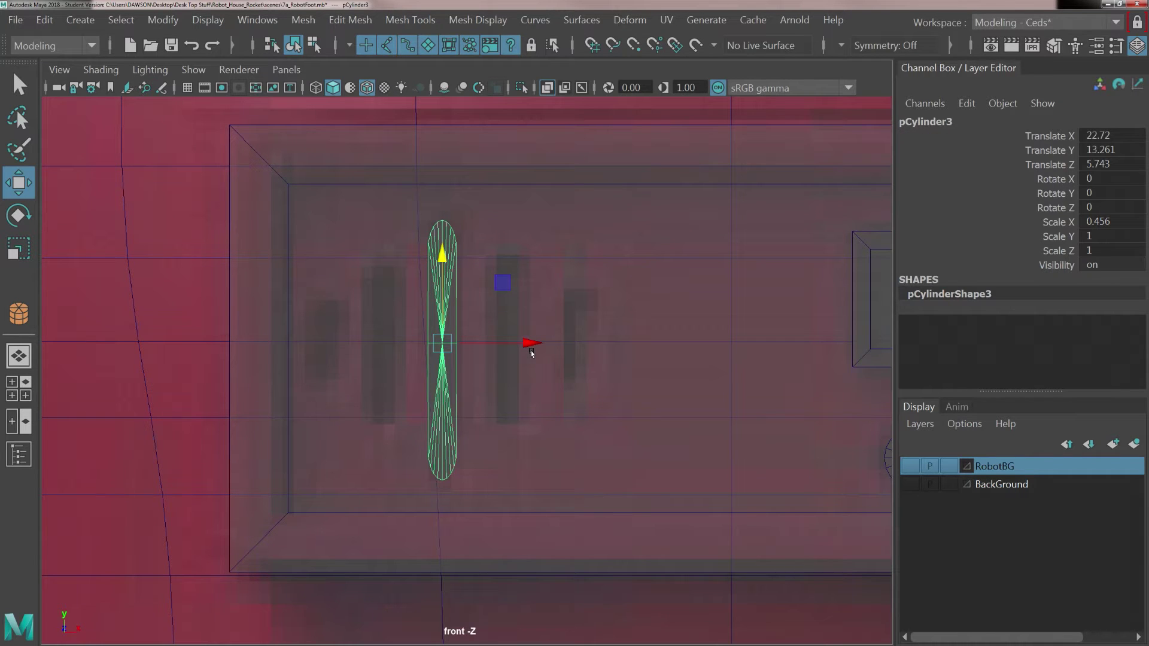
{"action": "left_click_drag", "start_coordinate": [531, 352], "coordinate": [407, 354]}
{"action": "key", "text": "ctrl+d"}
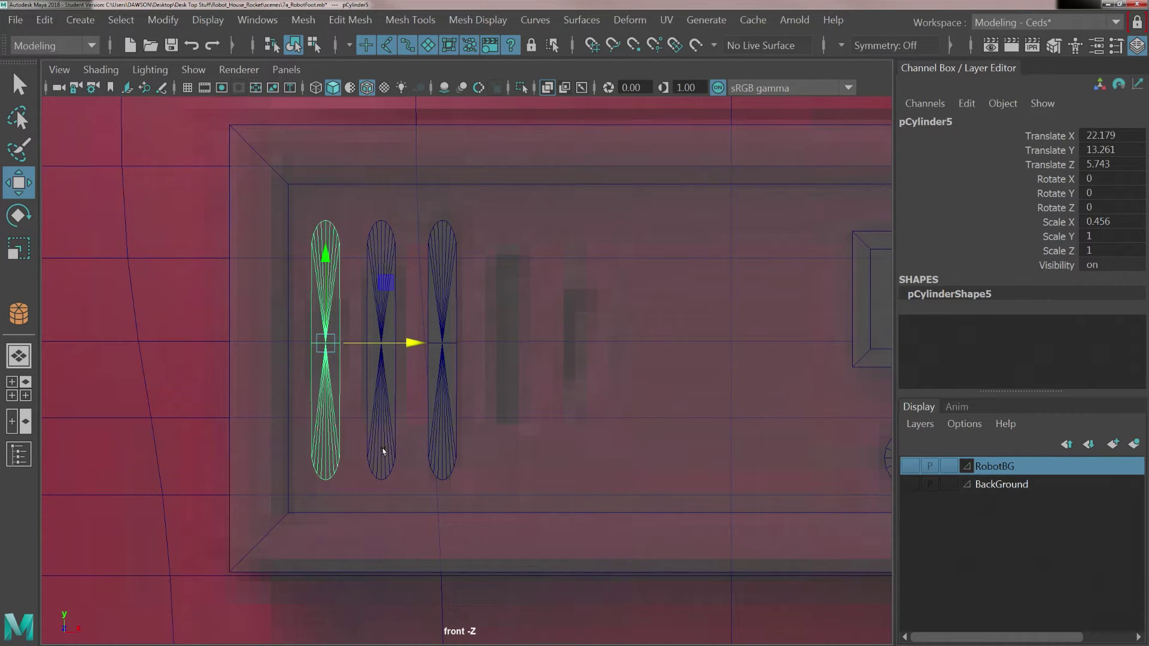
Shorten the leftmost slot copy by moving its upper and lower rim vertices inward to the ends of the reference's leftmost slot.
{"action": "left_click", "coordinate": [373, 235], "text": "shift"}
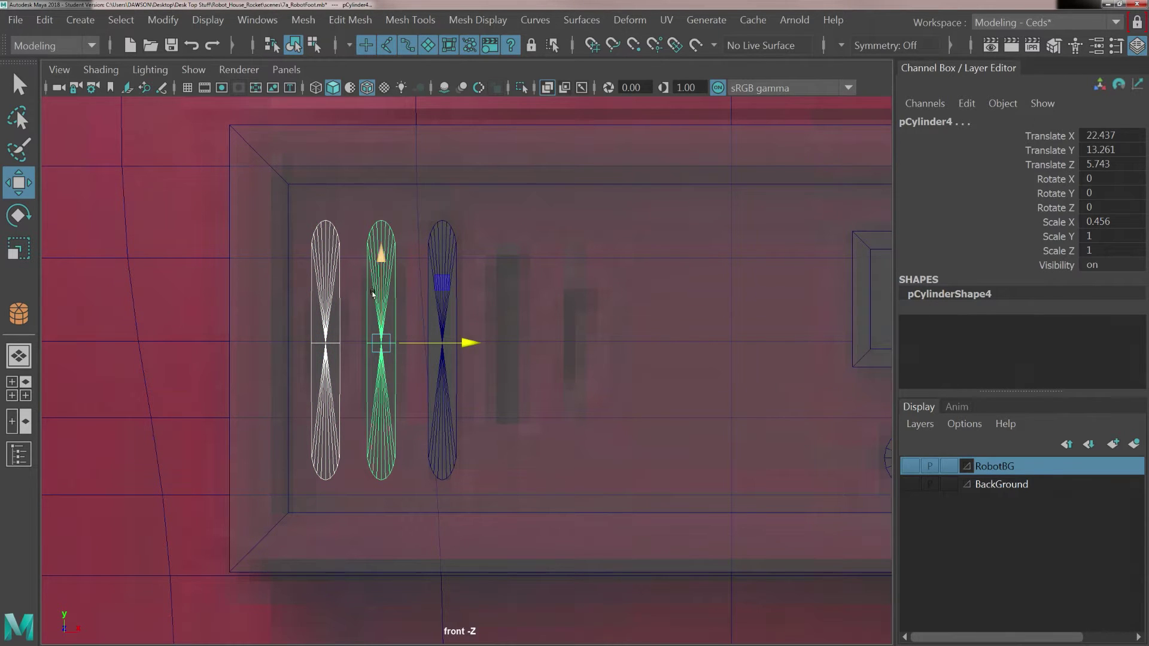
{"action": "scroll", "coordinate": [372, 293], "scroll_direction": "up", "scroll_amount": 2}
{"action": "middle_click_drag", "start_coordinate": [346, 254], "coordinate": [383, 293], "text": "alt"}
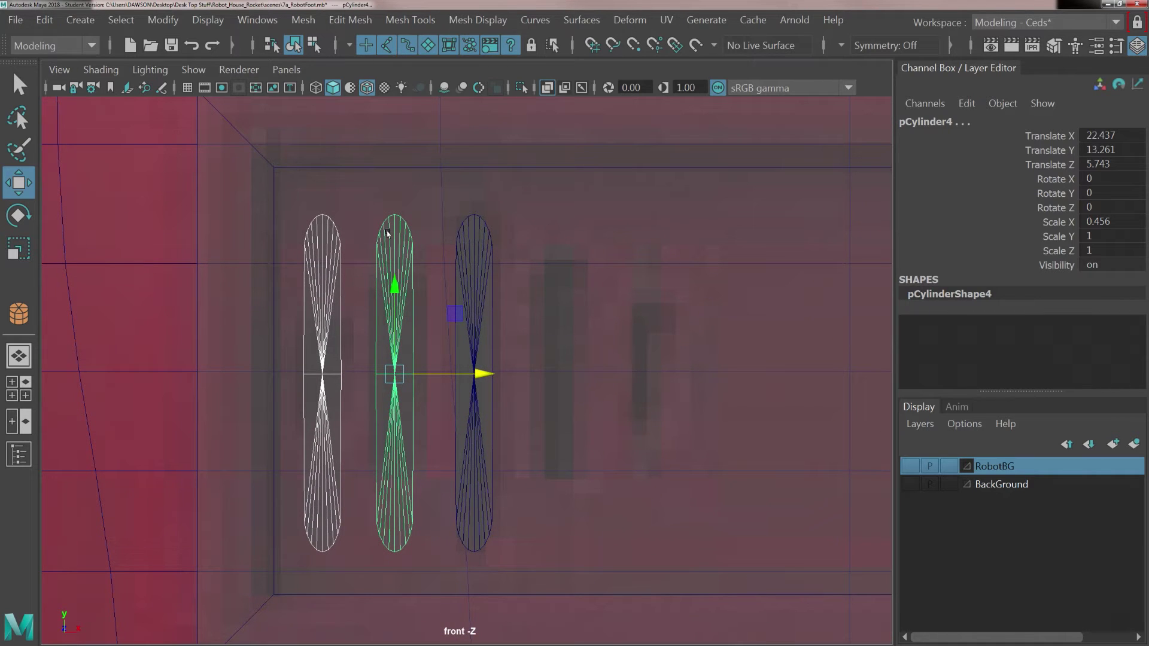
{"action": "right_click_drag", "start_coordinate": [389, 169], "coordinate": [331, 166]}
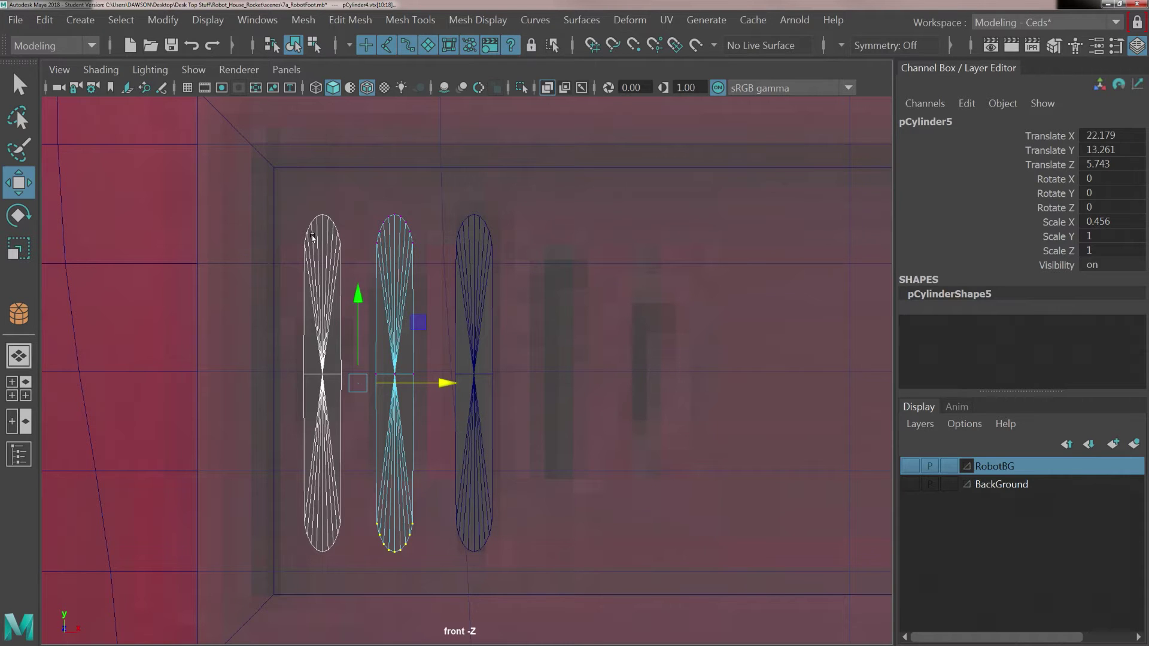
{"action": "right_click_drag", "start_coordinate": [312, 238], "coordinate": [251, 174]}
{"action": "left_click_drag", "start_coordinate": [290, 186], "coordinate": [353, 282]}
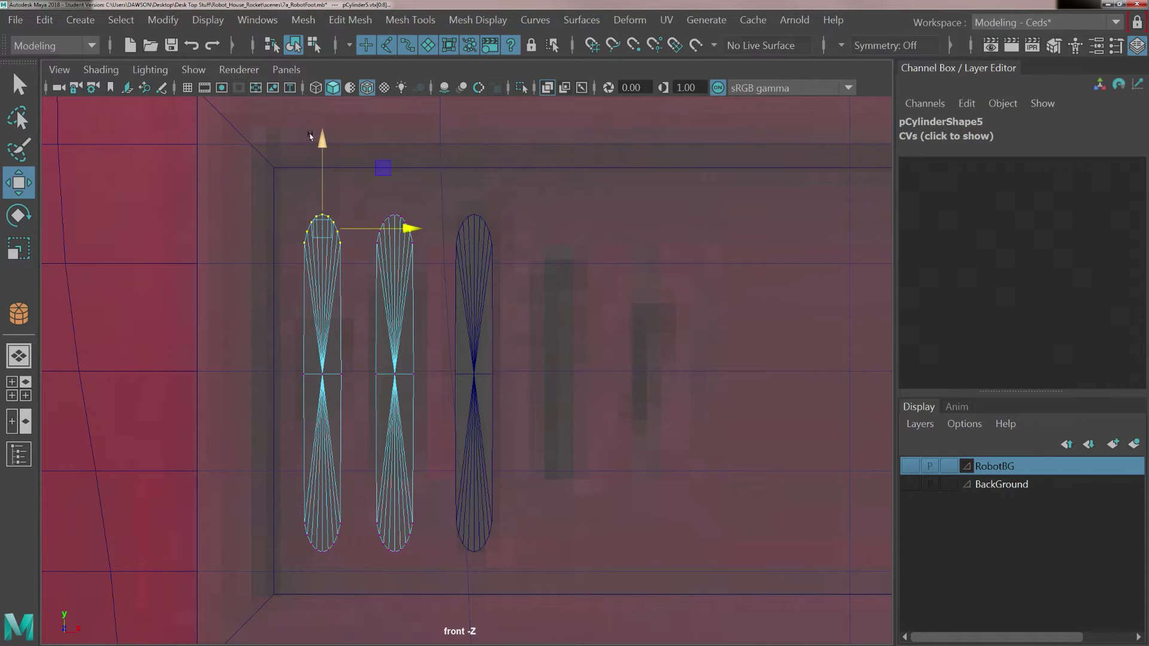
{"action": "left_click_drag", "start_coordinate": [310, 136], "coordinate": [301, 232]}
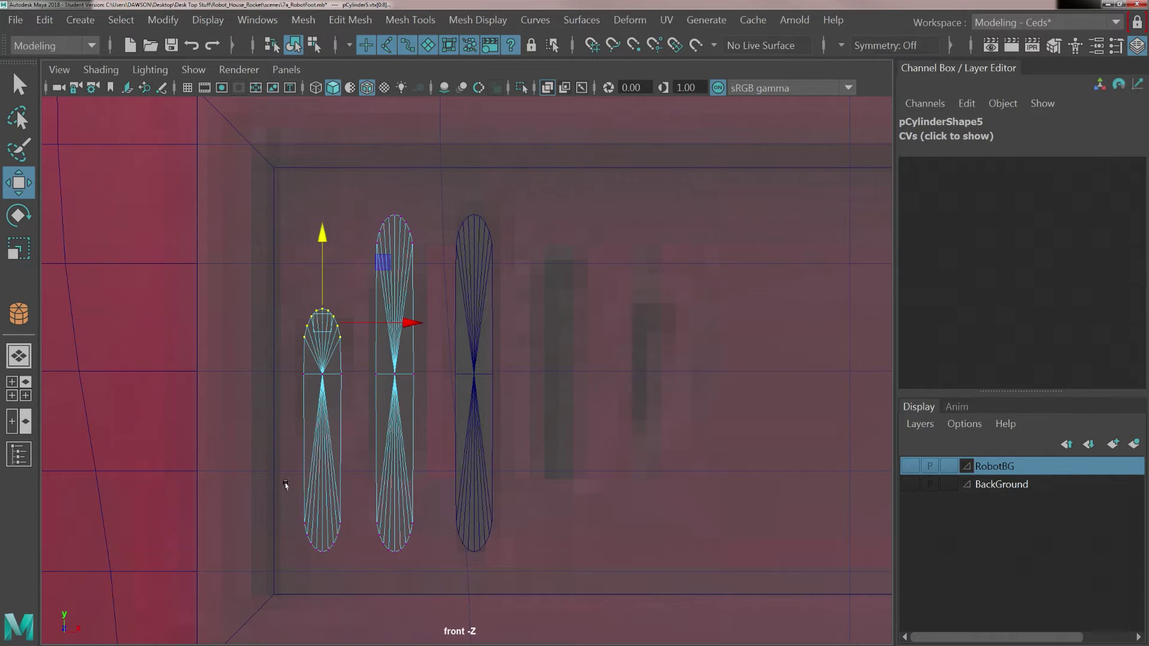
{"action": "left_click_drag", "start_coordinate": [286, 485], "coordinate": [348, 569]}
{"action": "left_click_drag", "start_coordinate": [316, 443], "coordinate": [308, 317]}
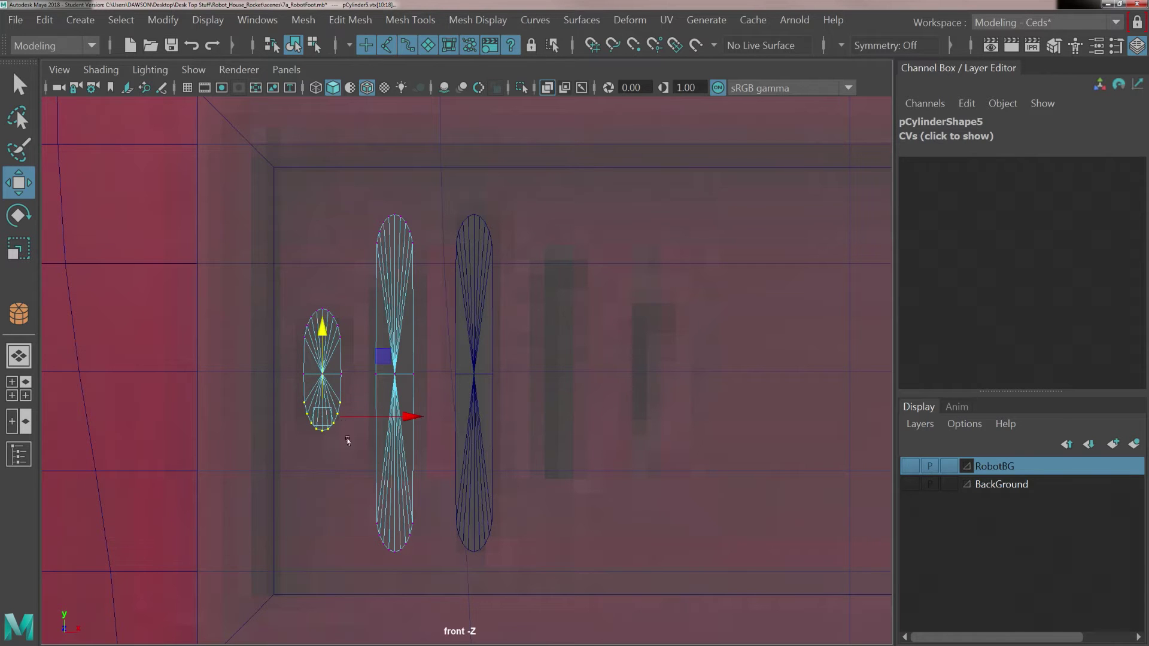
Shorten the second slot copy by moving its lower and upper rim vertices inward to the ends of the reference's medium slot.
{"action": "left_click_drag", "start_coordinate": [363, 472], "coordinate": [421, 572]}
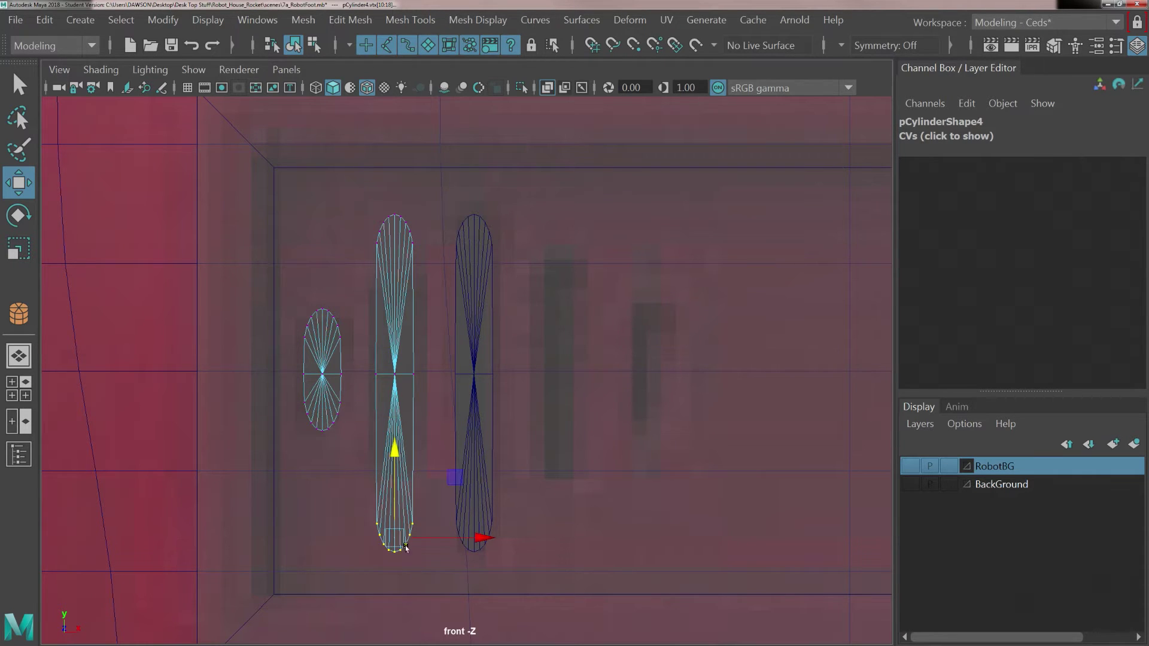
{"action": "left_click_drag", "start_coordinate": [384, 457], "coordinate": [374, 373]}
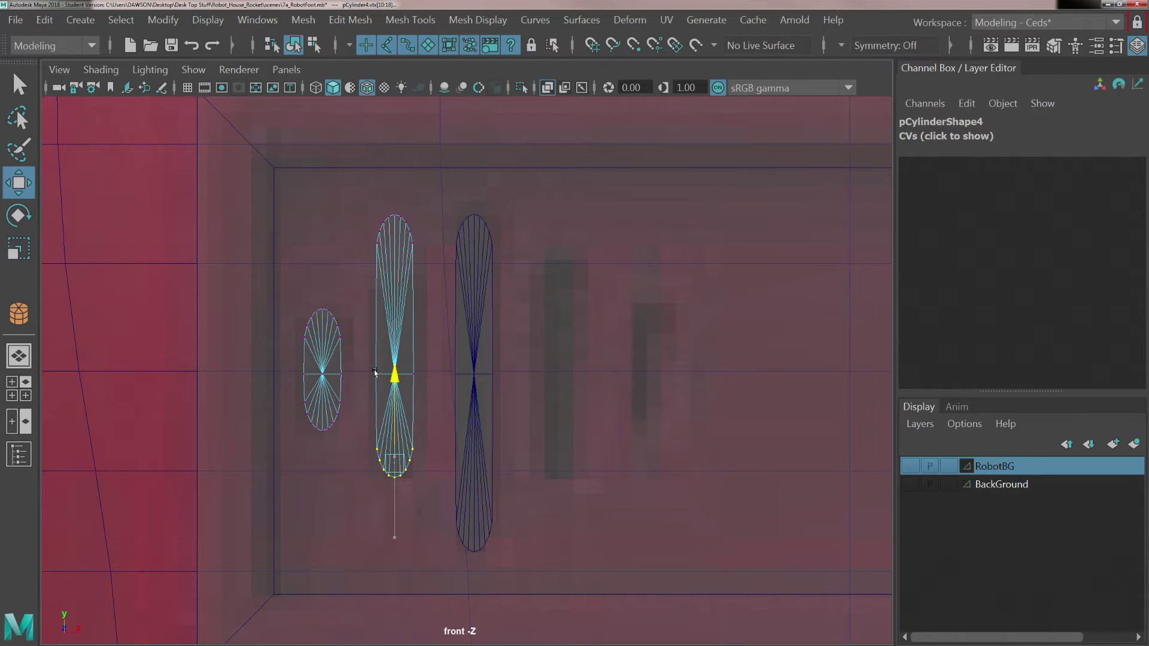
{"action": "left_click_drag", "start_coordinate": [356, 184], "coordinate": [411, 280]}
{"action": "left_click_drag", "start_coordinate": [388, 141], "coordinate": [381, 182]}
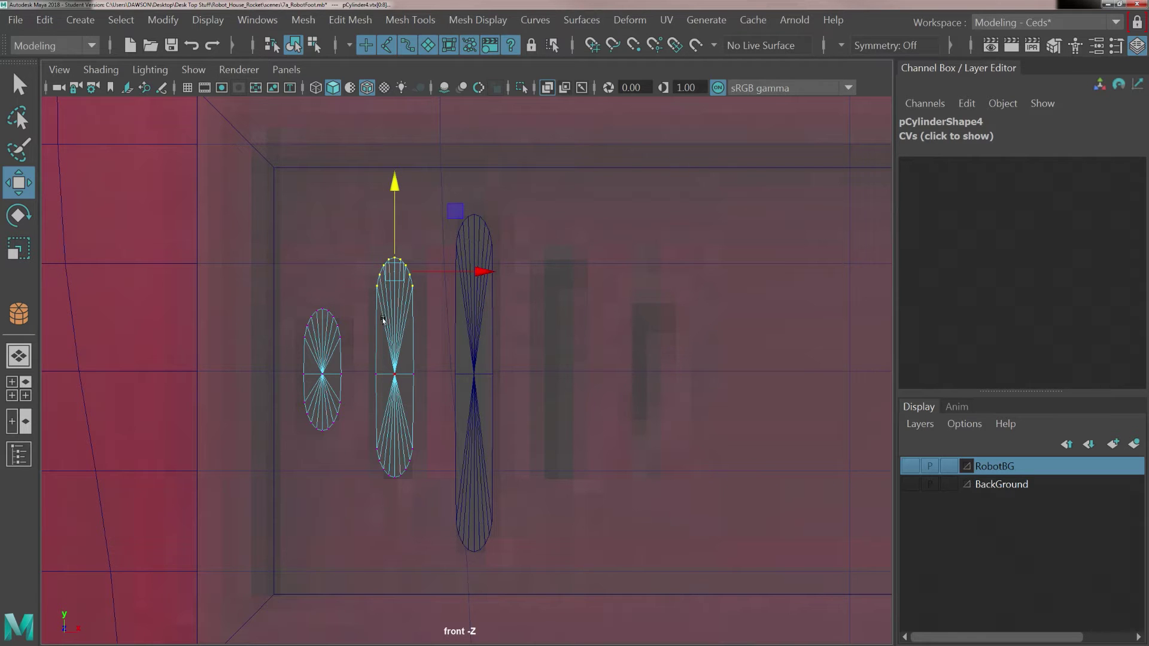
Back in object mode, duplicate the medium slot to Translate X 22.999 and the shortest slot to Translate X 23.342, mirroring the grille layout.
{"action": "right_click_drag", "start_coordinate": [392, 179], "coordinate": [450, 142]}
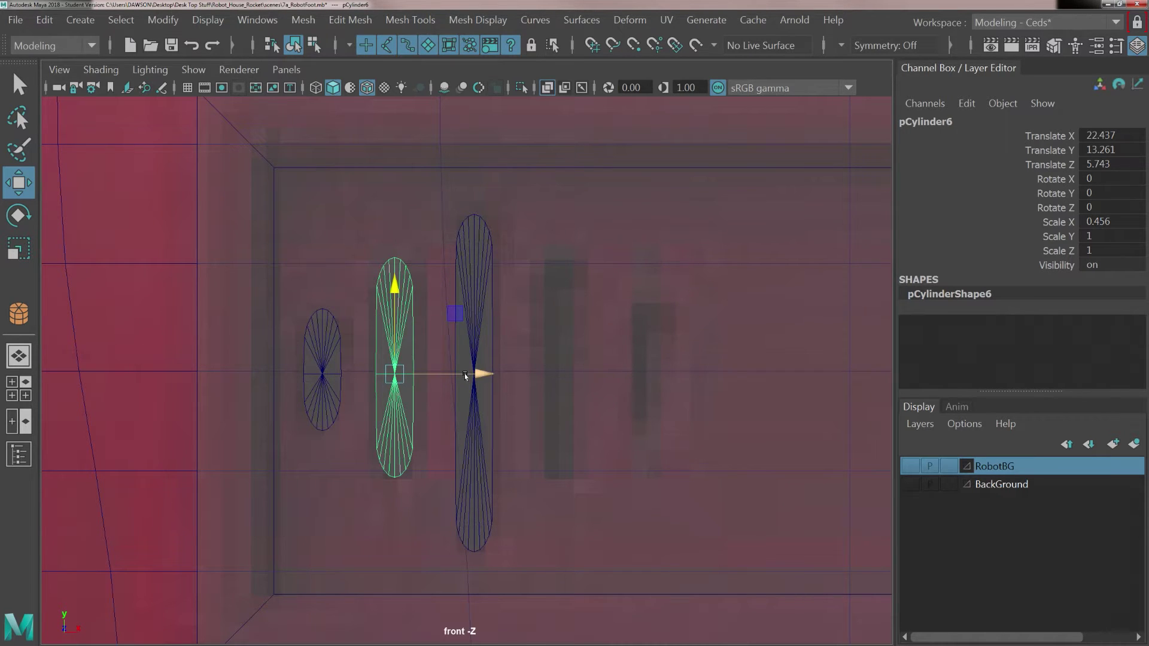
{"action": "key", "text": "ctrl+d"}
{"action": "left_click_drag", "start_coordinate": [486, 374], "coordinate": [627, 373]}
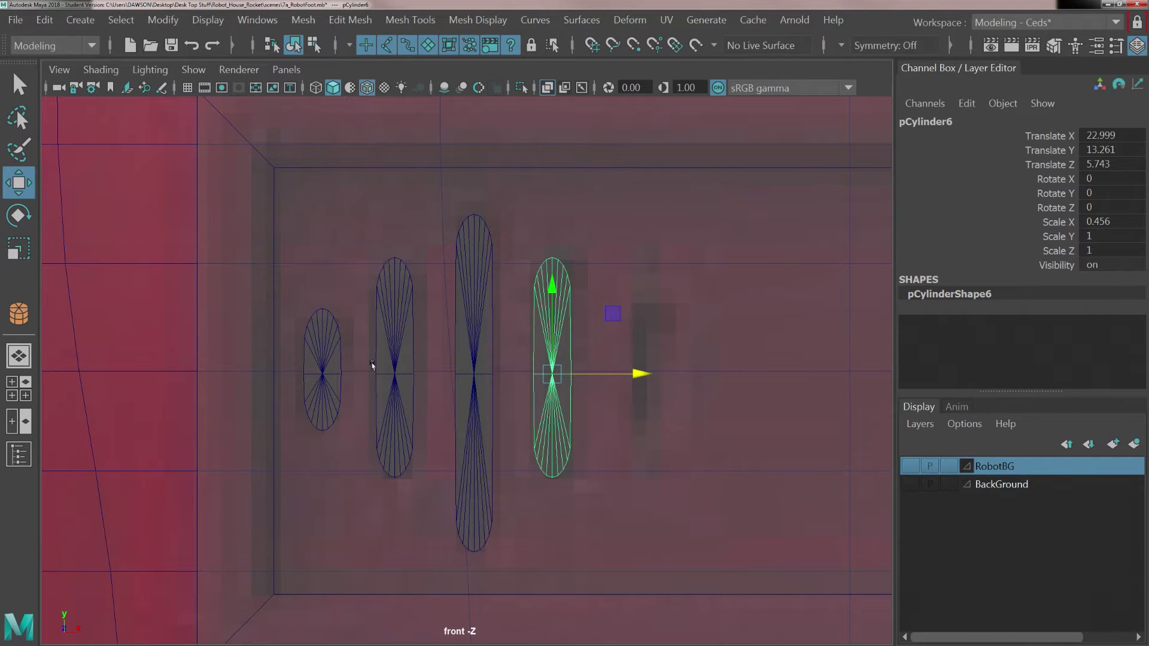
{"action": "left_click", "coordinate": [327, 351]}
{"action": "key", "text": "ctrl+d"}
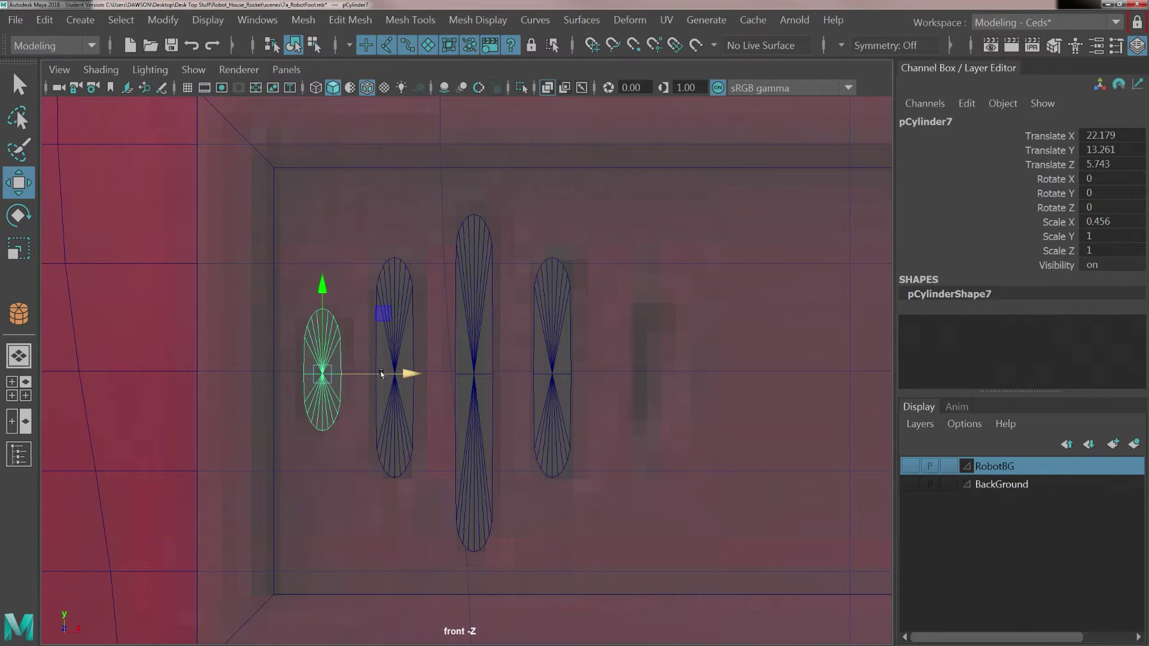
{"action": "left_click_drag", "start_coordinate": [402, 374], "coordinate": [708, 390]}
Select the chest panel's recessed frame in the perspective view and isolate it from the rest of the robot.
{"action": "key", "text": "space"}
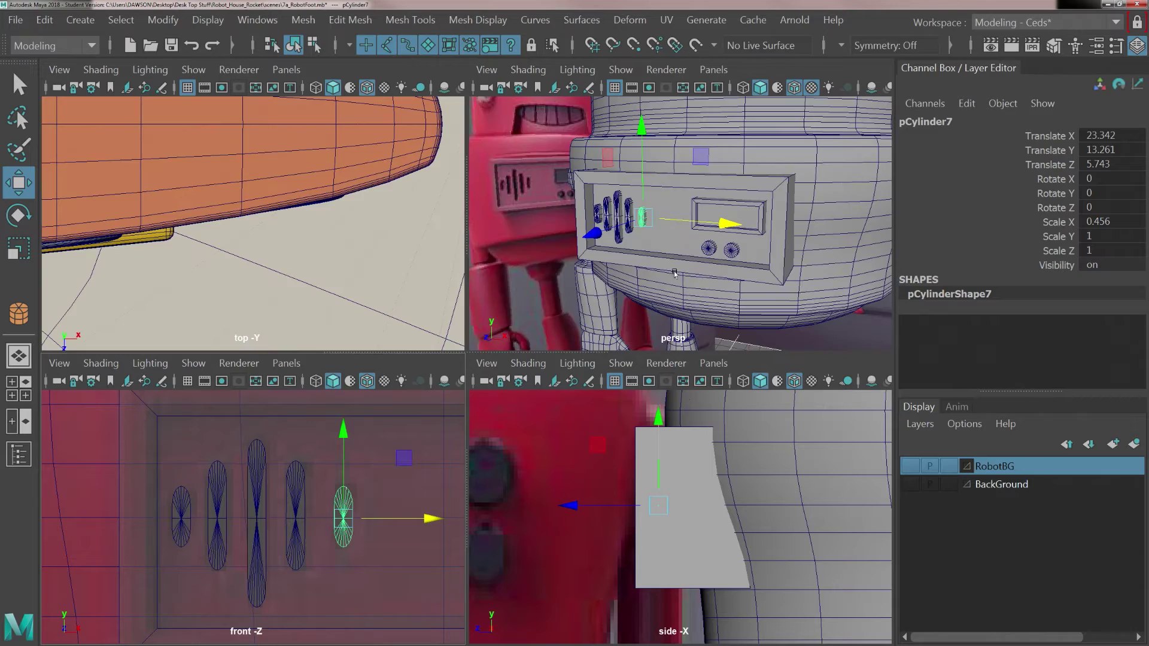
{"action": "key", "text": "space"}
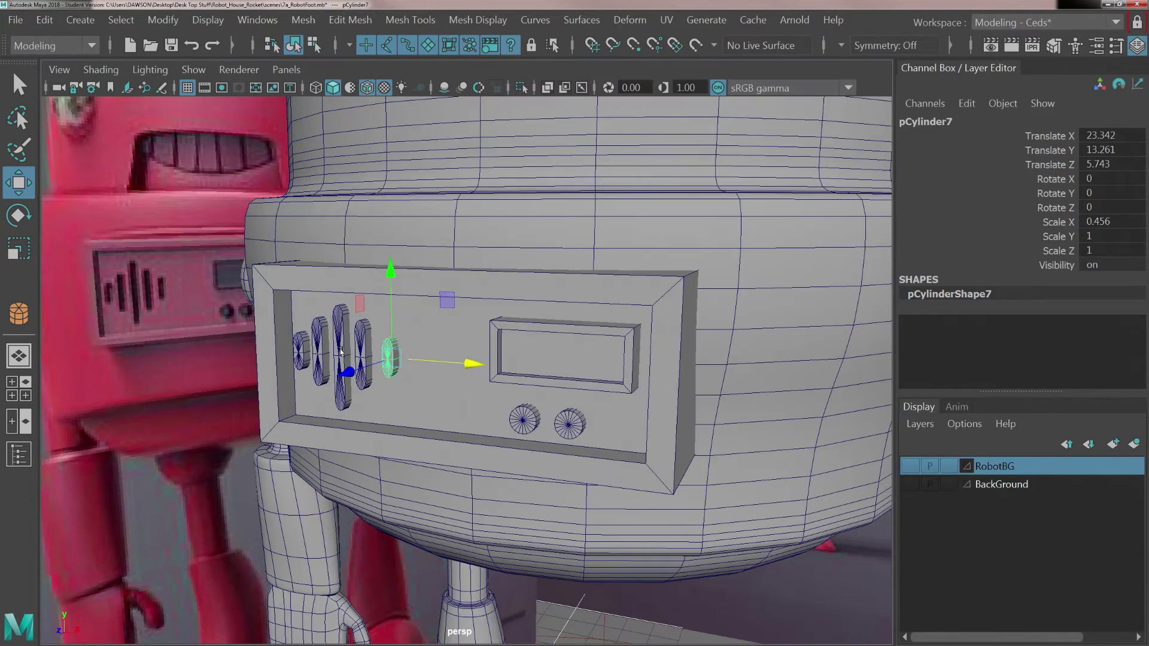
{"action": "left_click_drag", "start_coordinate": [341, 352], "coordinate": [419, 298], "text": "alt"}
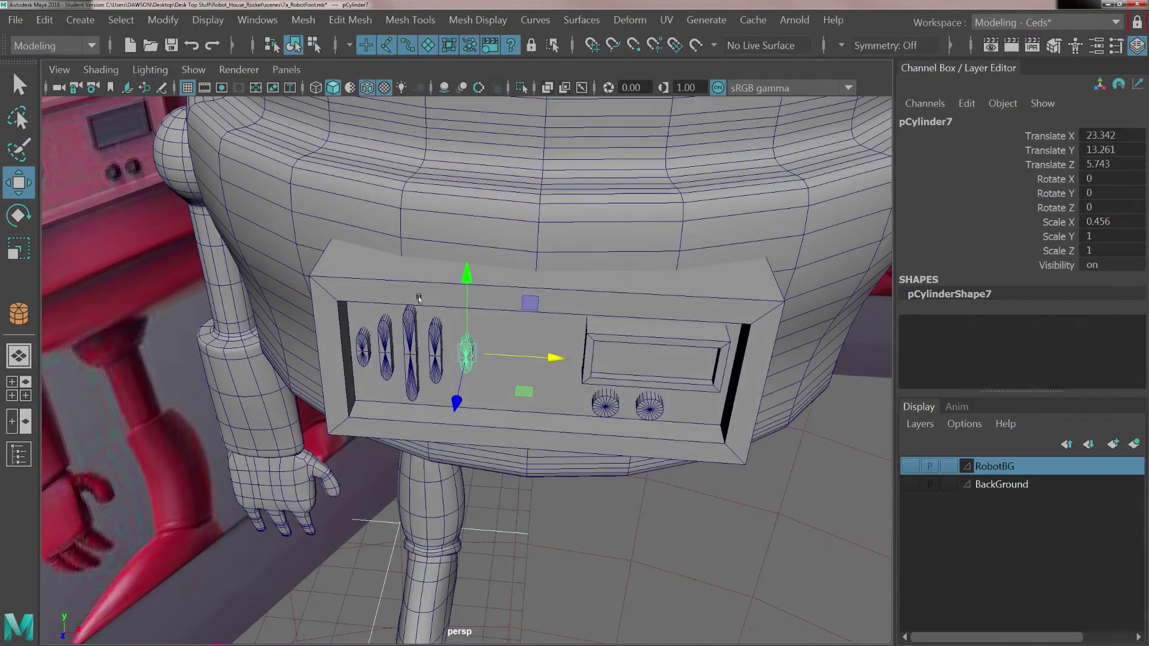
{"action": "scroll", "coordinate": [419, 298], "scroll_direction": "up", "scroll_amount": 5}
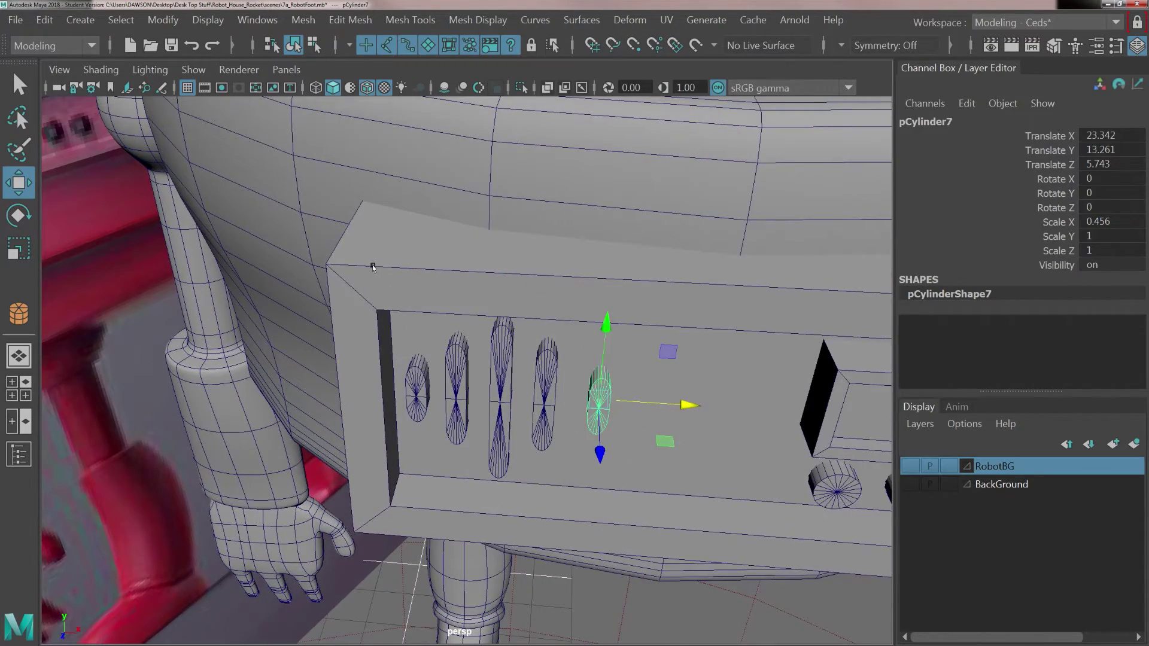
{"action": "left_click", "coordinate": [372, 267]}
{"action": "left_click_drag", "start_coordinate": [406, 278], "coordinate": [369, 275], "text": "alt"}
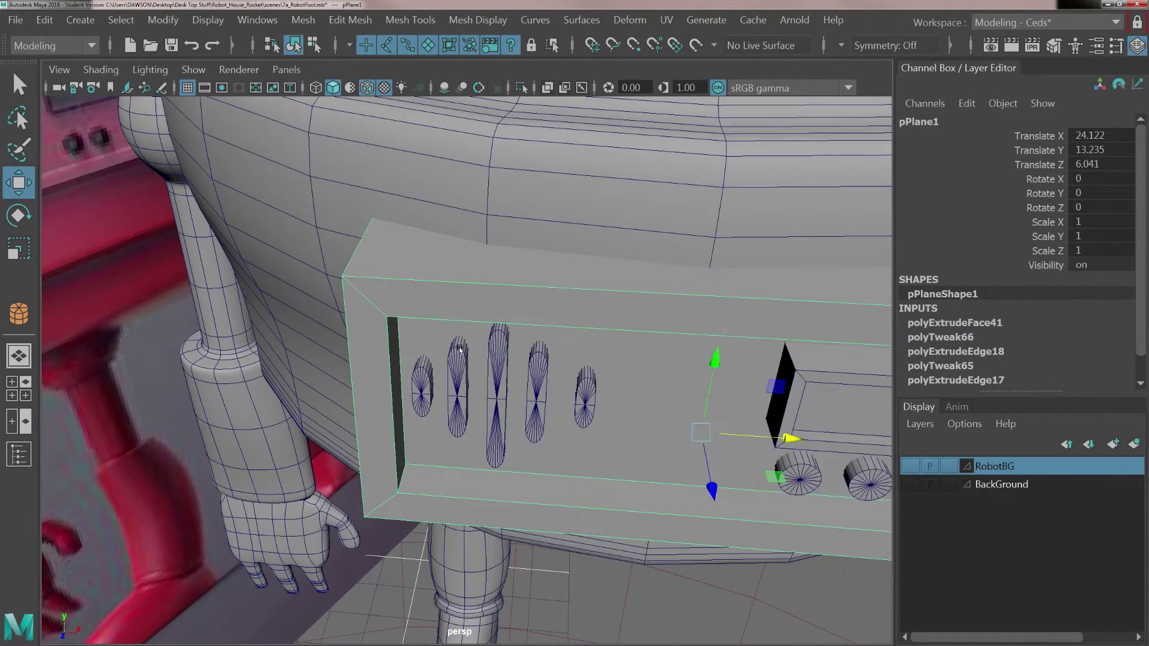
{"action": "left_click_drag", "start_coordinate": [555, 371], "coordinate": [581, 359], "text": "alt"}
{"action": "left_click_drag", "start_coordinate": [481, 390], "coordinate": [454, 365], "text": "alt"}
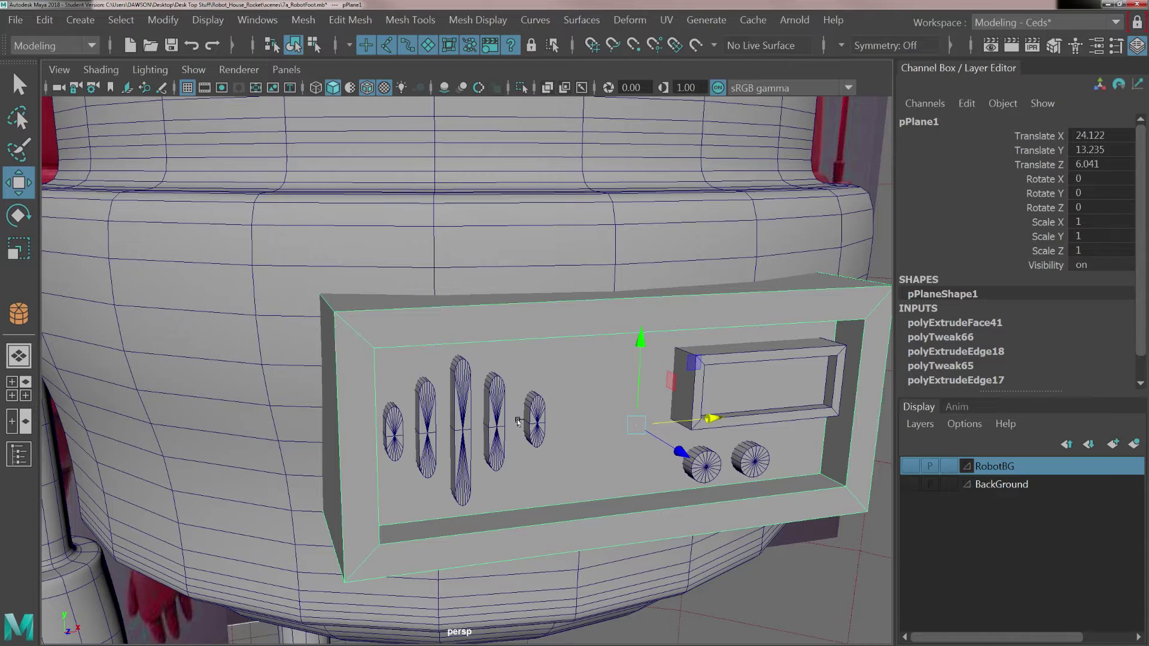
{"action": "key", "text": "ctrl+1"}
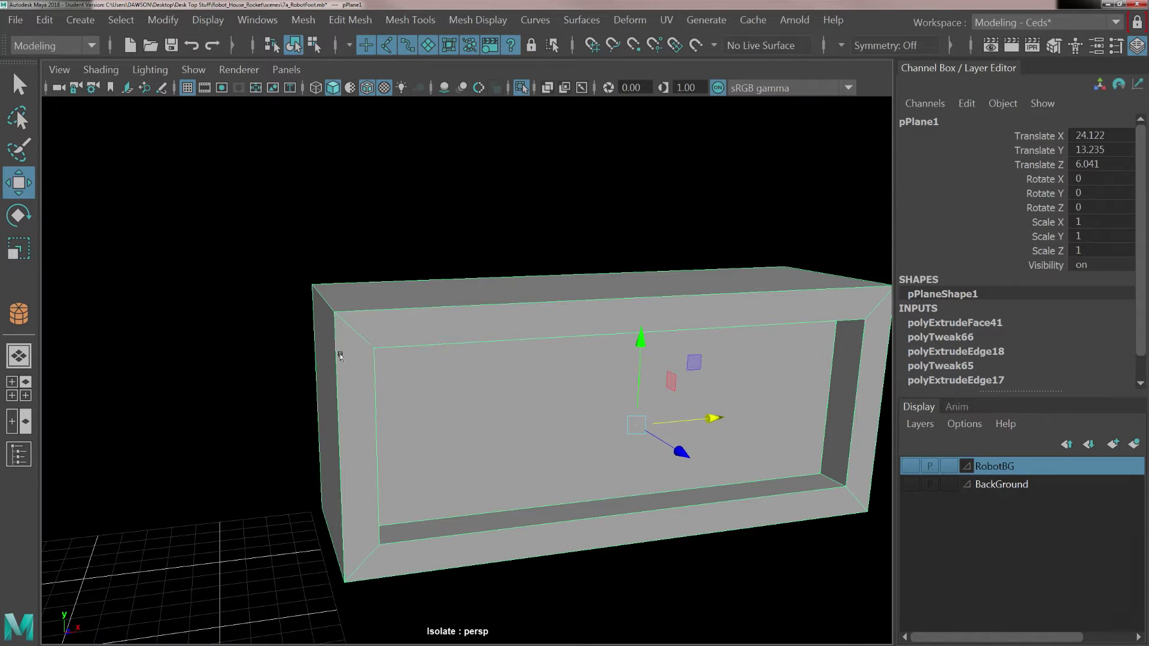
In edge mode, select the front-to-back corner edges on both ends of the isolated panel frame.
{"action": "left_click_drag", "start_coordinate": [340, 357], "coordinate": [366, 363], "text": "alt"}
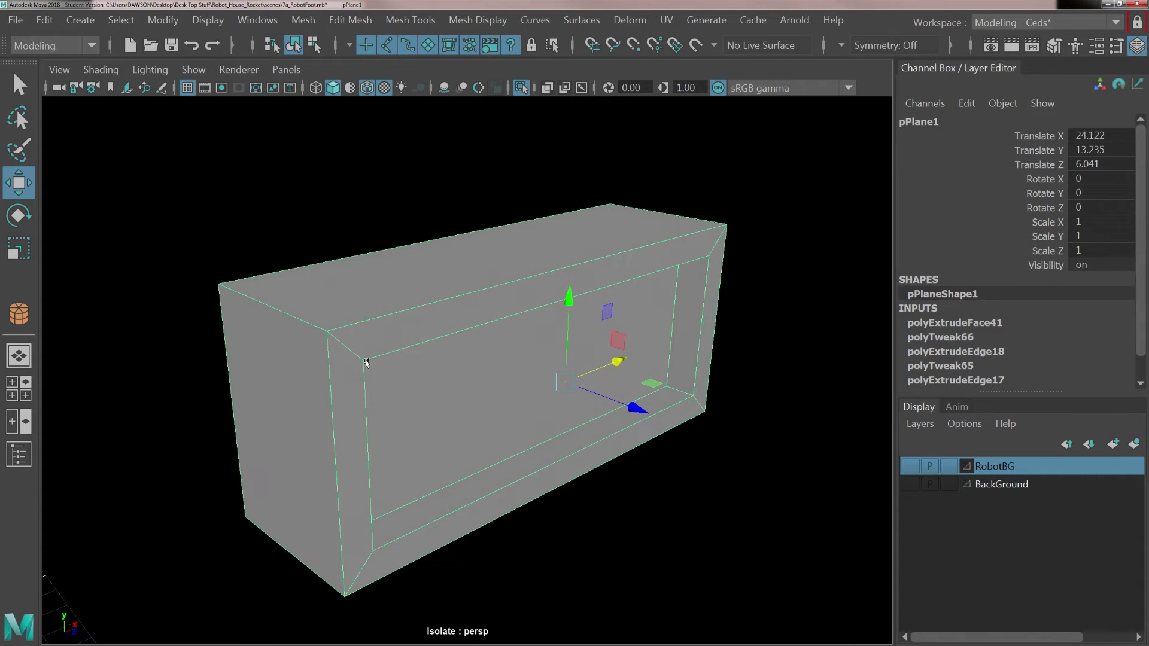
{"action": "right_click_drag", "start_coordinate": [385, 170], "coordinate": [385, 119]}
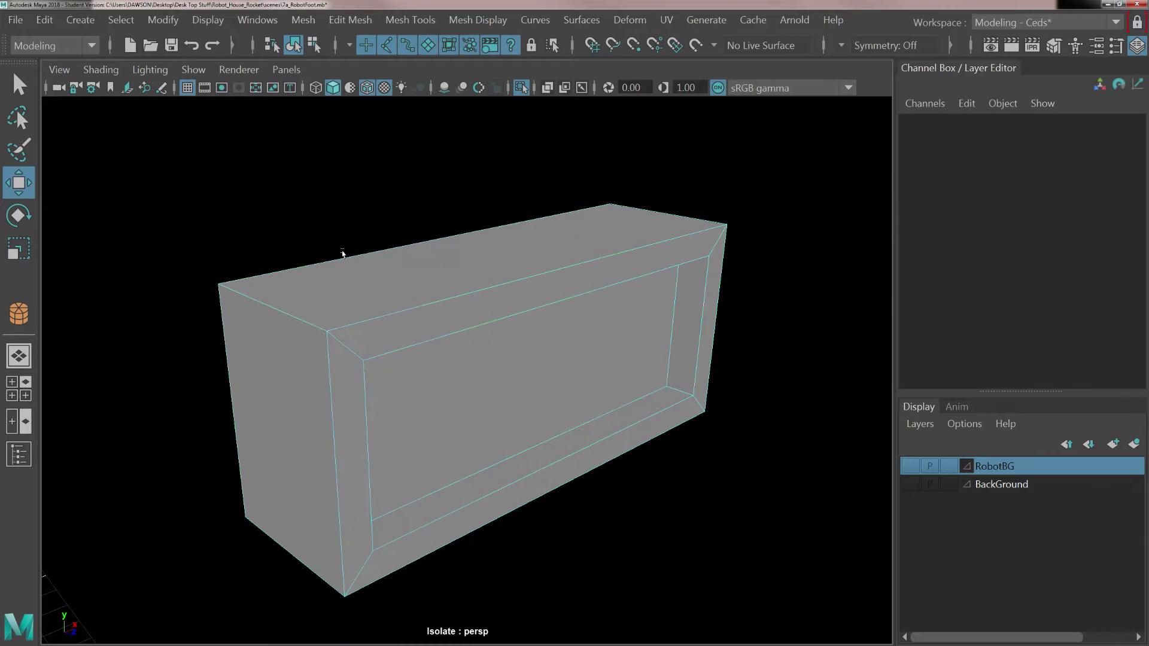
{"action": "left_click", "coordinate": [292, 307]}
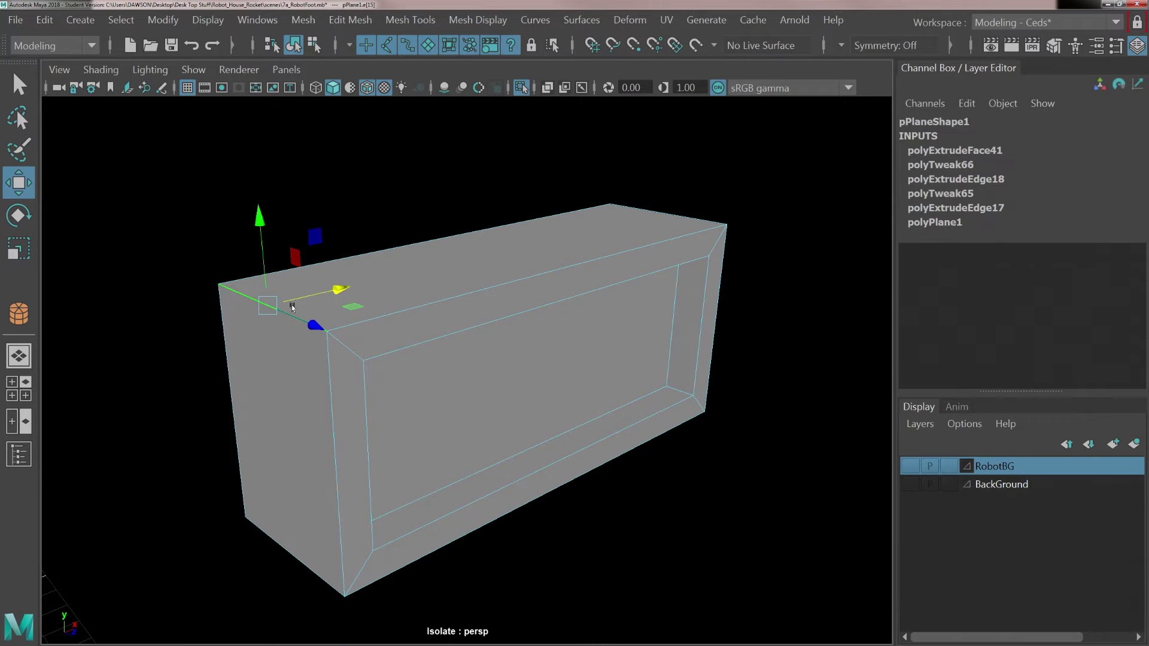
{"action": "left_click", "coordinate": [285, 529], "text": "shift"}
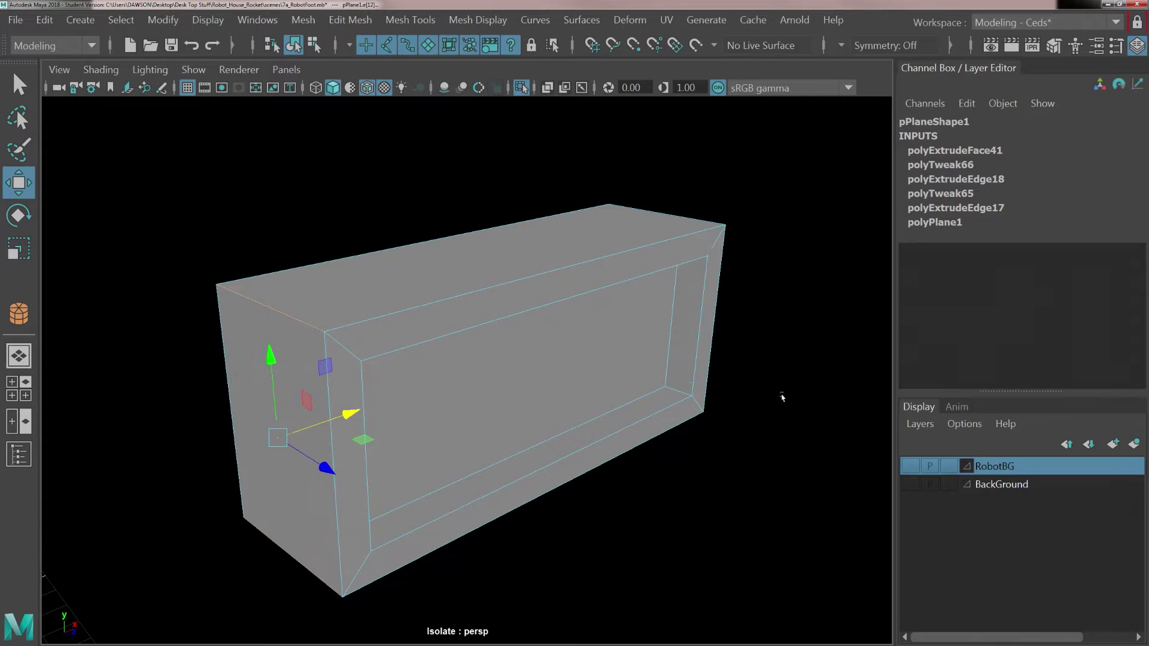
{"action": "middle_click_drag", "start_coordinate": [728, 406], "coordinate": [536, 449], "text": "alt"}
{"action": "left_click_drag", "start_coordinate": [536, 447], "coordinate": [472, 383], "text": "alt"}
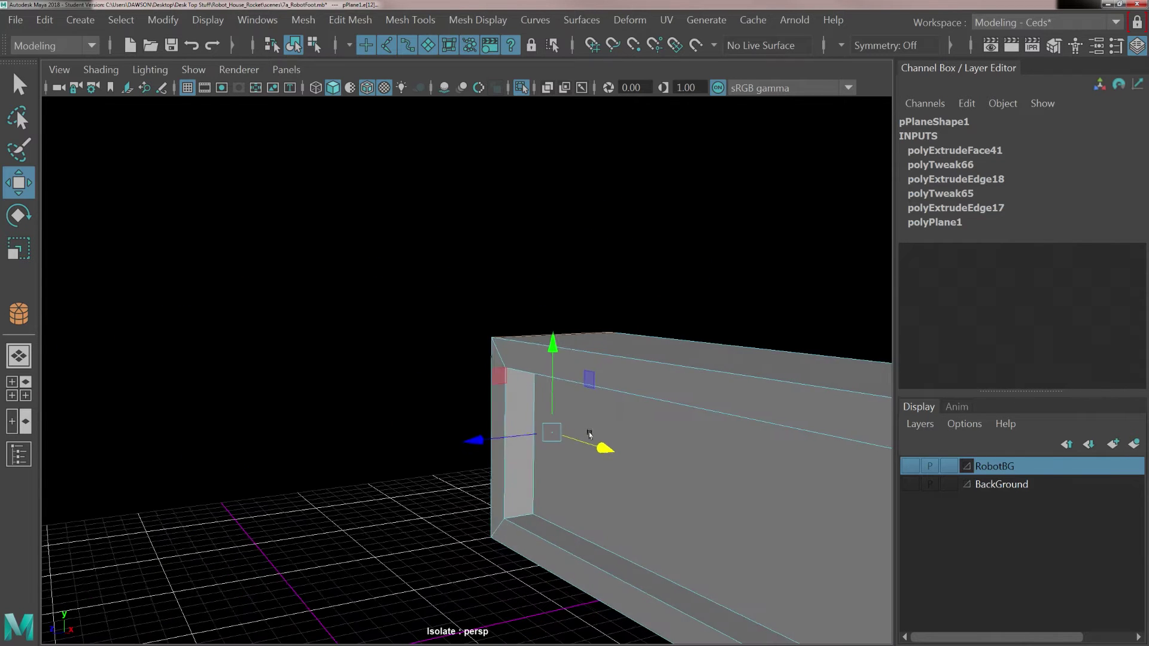
{"action": "middle_click_drag", "start_coordinate": [590, 435], "coordinate": [357, 361], "text": "alt"}
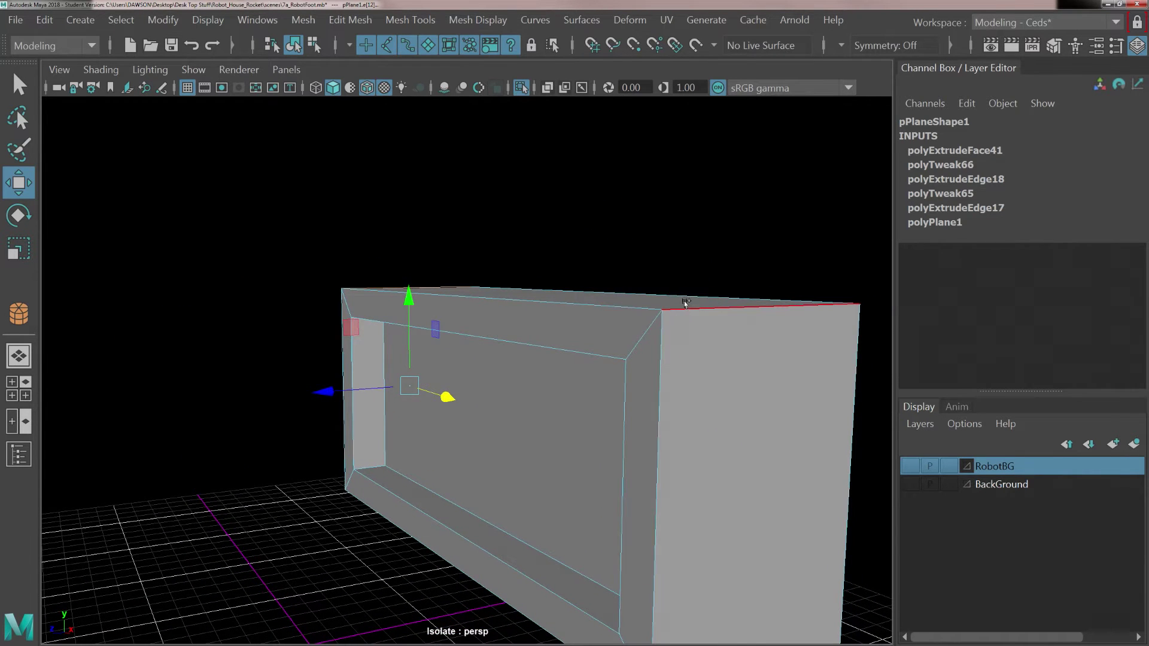
{"action": "scroll", "coordinate": [685, 302], "scroll_direction": "down", "scroll_amount": 4}
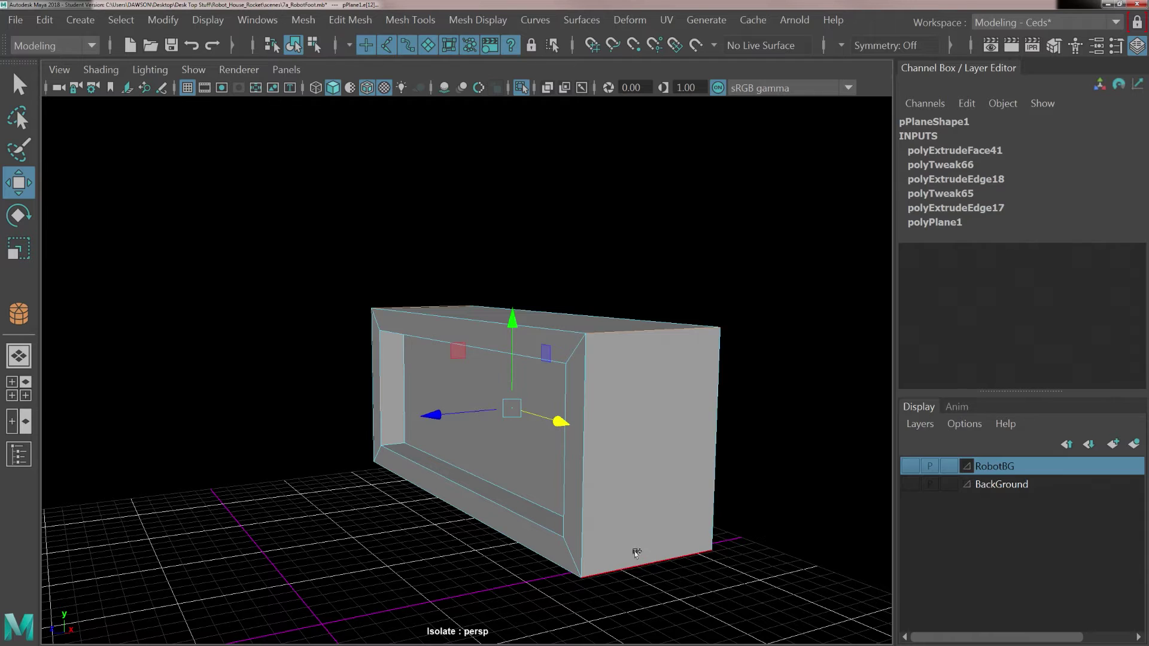
{"action": "left_click_drag", "start_coordinate": [529, 537], "coordinate": [542, 469], "text": "alt"}
{"action": "scroll", "coordinate": [542, 468], "scroll_direction": "up", "scroll_amount": 2}
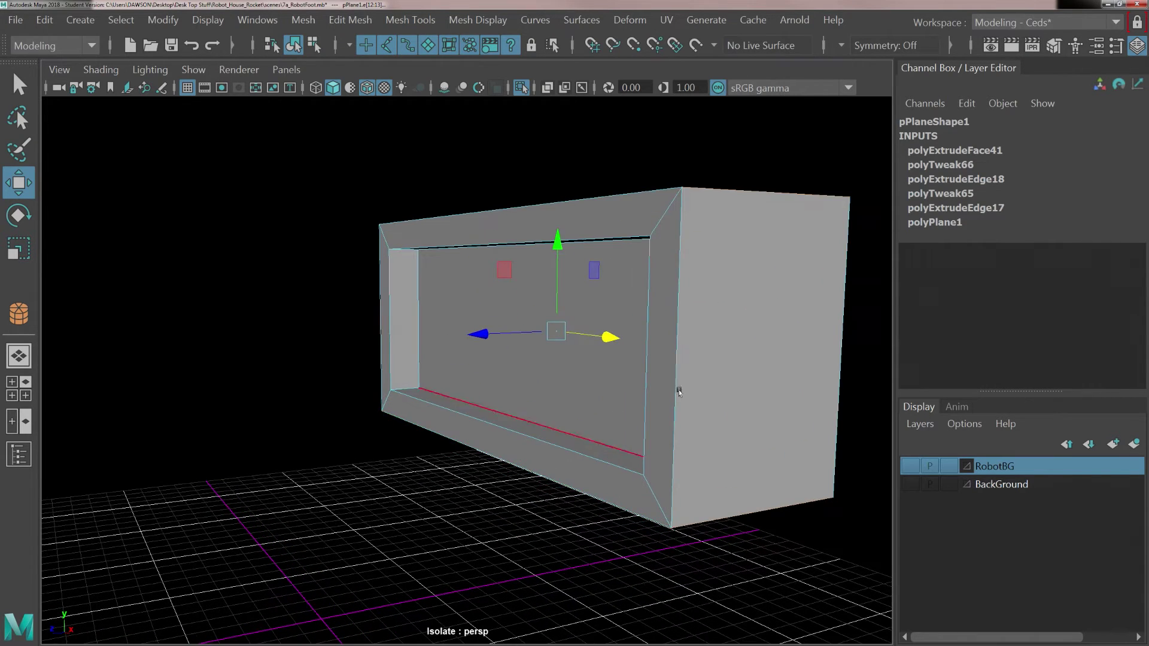
{"action": "left_click_drag", "start_coordinate": [704, 317], "coordinate": [697, 331], "text": "alt"}
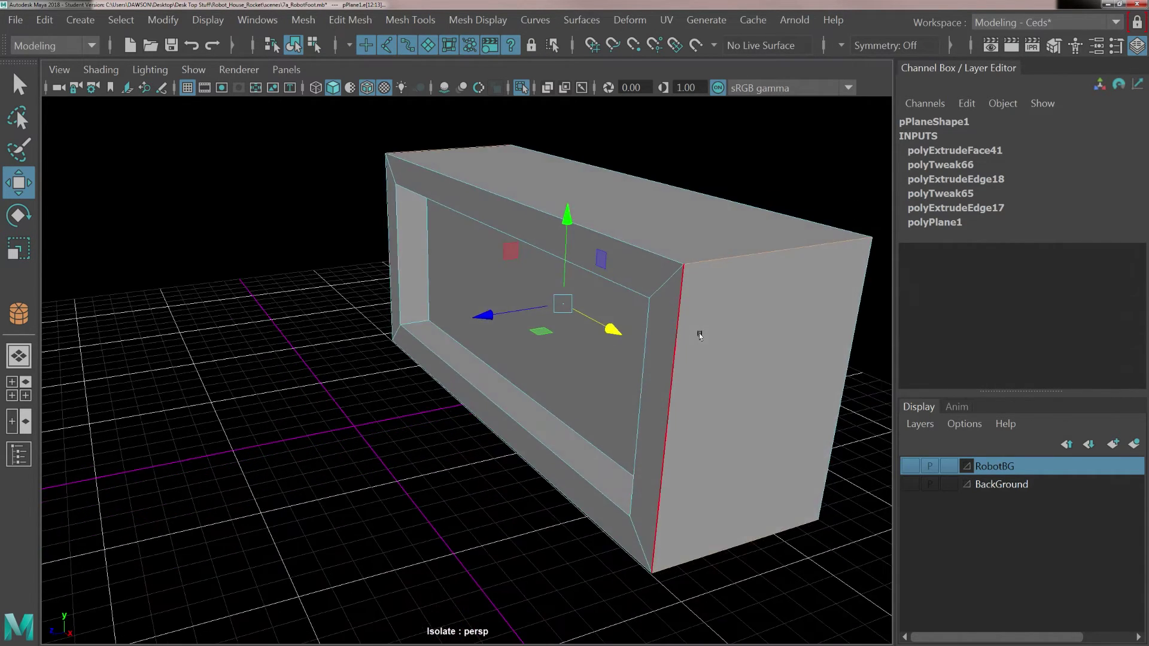
Add the frame's front outer perimeter, the opening's edge loop and the recessed back face's border edges to the selection.
{"action": "left_click", "coordinate": [666, 346]}
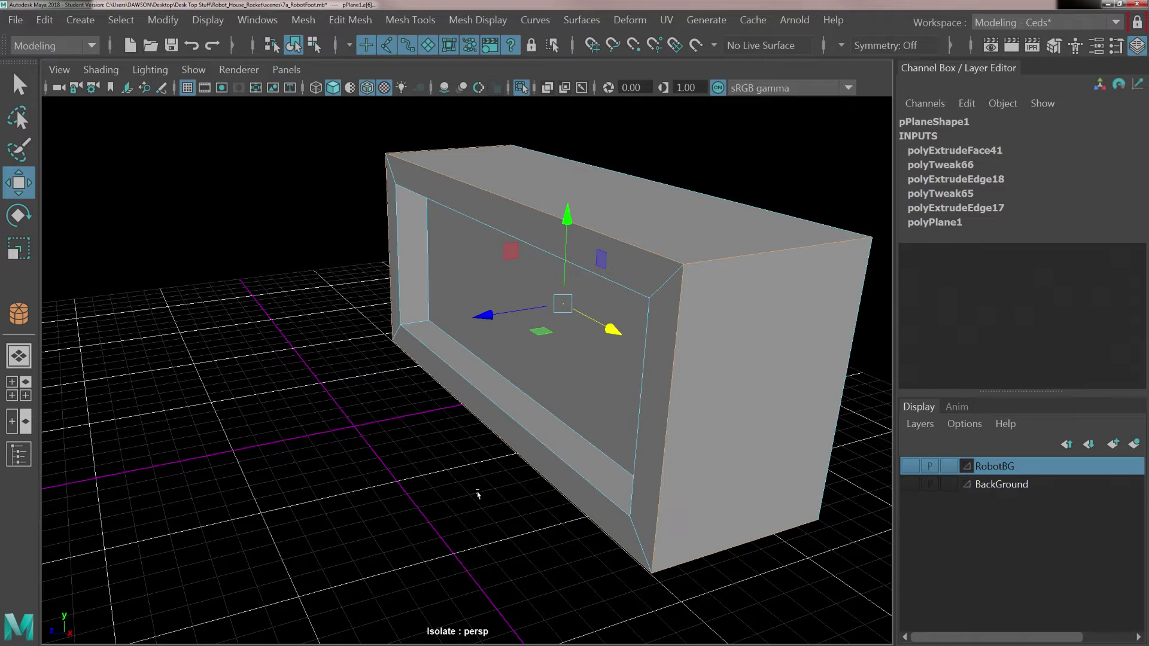
{"action": "double_click", "coordinate": [470, 386]}
{"action": "left_click_drag", "start_coordinate": [477, 343], "coordinate": [570, 341], "text": "alt"}
{"action": "left_click_drag", "start_coordinate": [635, 472], "coordinate": [636, 439], "text": "alt"}
{"action": "left_click", "coordinate": [530, 331]}
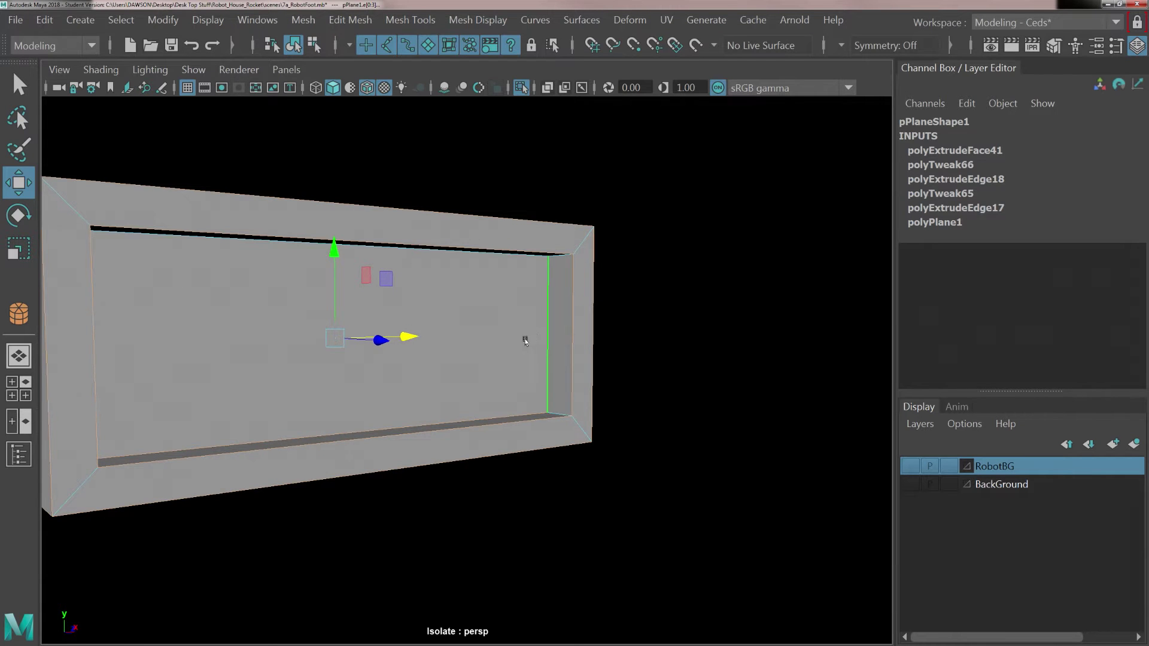
{"action": "left_click_drag", "start_coordinate": [530, 330], "coordinate": [480, 300], "text": "alt"}
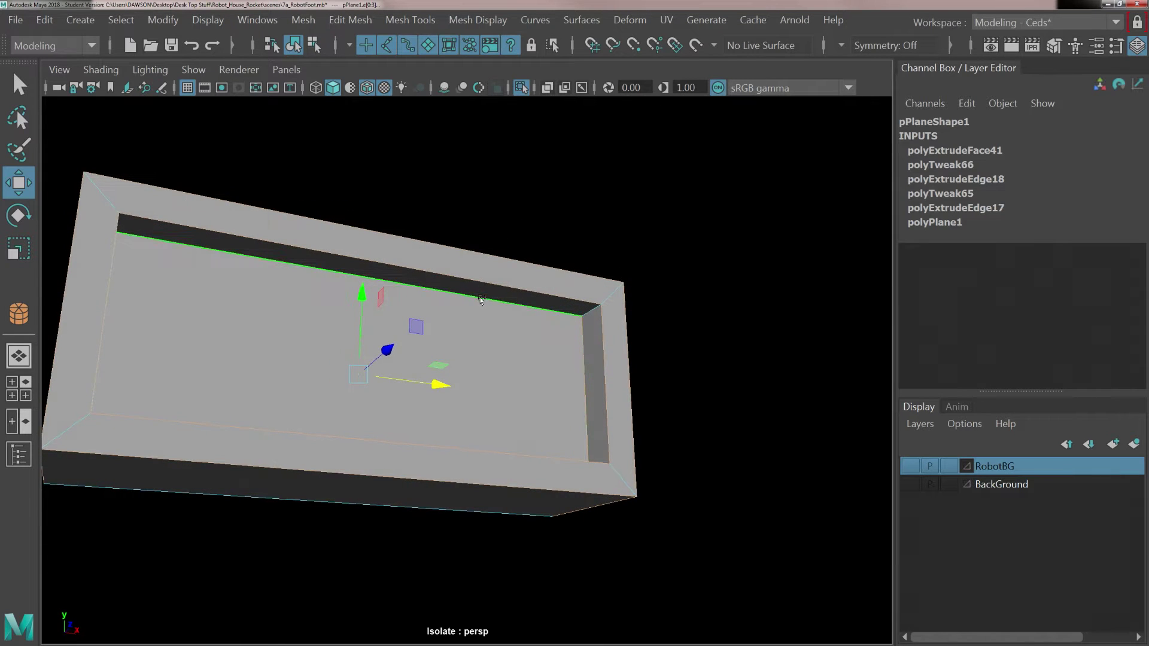
{"action": "left_click_drag", "start_coordinate": [526, 359], "coordinate": [419, 359], "text": "alt"}
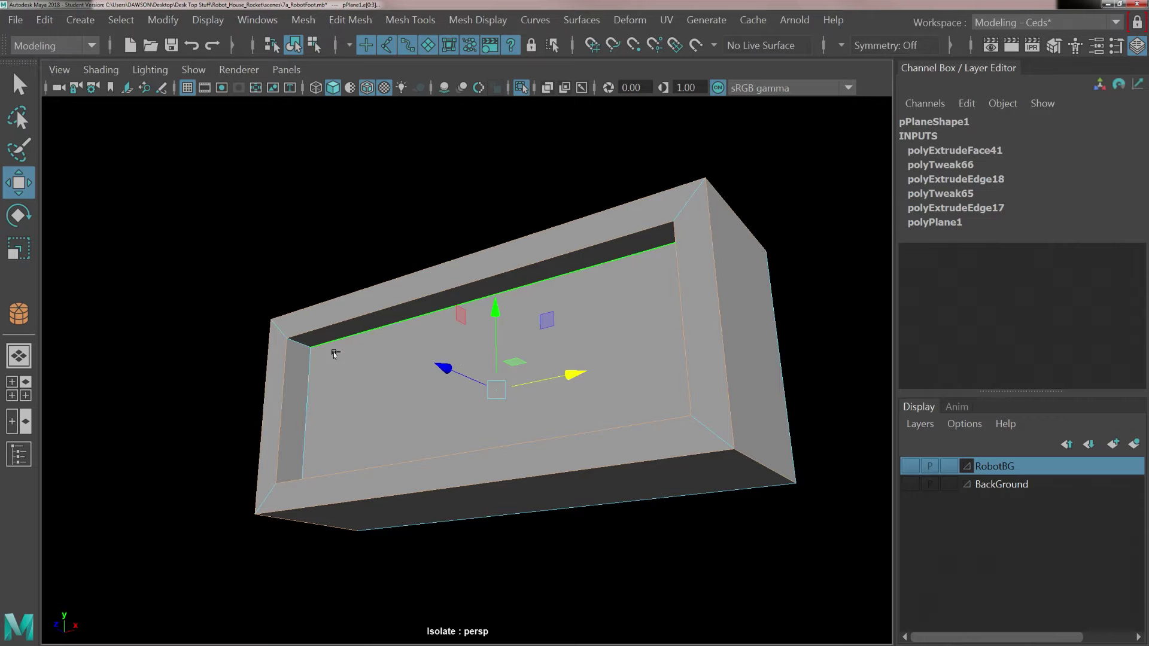
{"action": "left_click", "coordinate": [307, 378], "text": "shift"}
{"action": "left_click_drag", "start_coordinate": [307, 378], "coordinate": [371, 385], "text": "alt"}
{"action": "left_click", "coordinate": [344, 381], "text": "shift"}
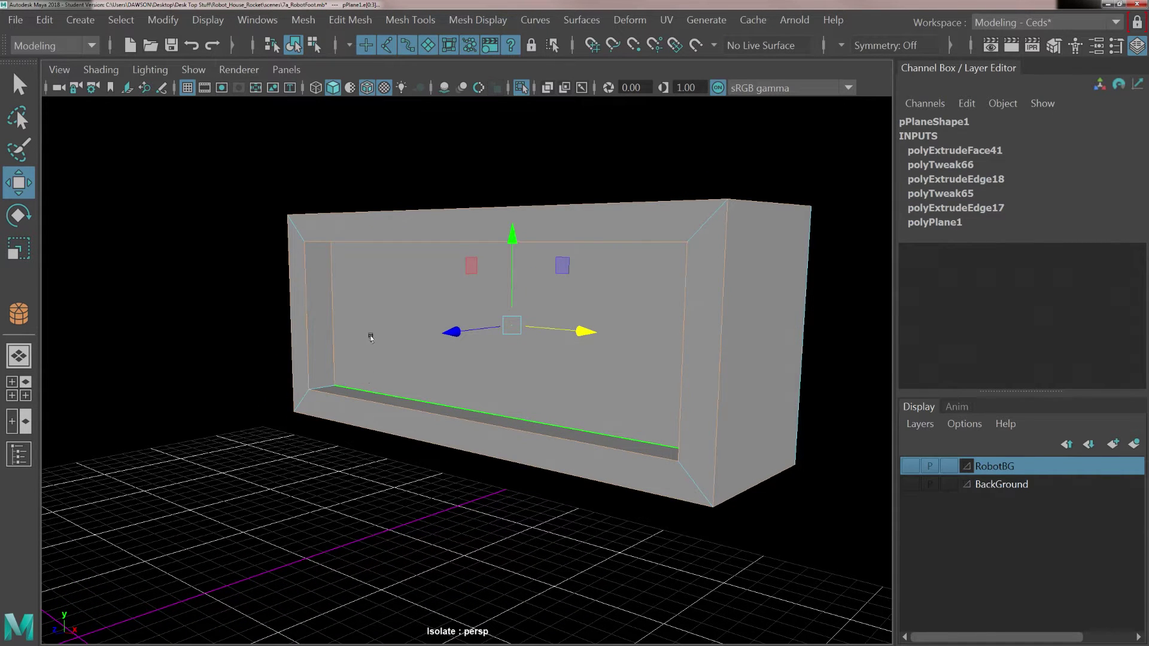
Bevel the selected edges of the panel frame.
{"action": "left_click", "coordinate": [348, 21]}
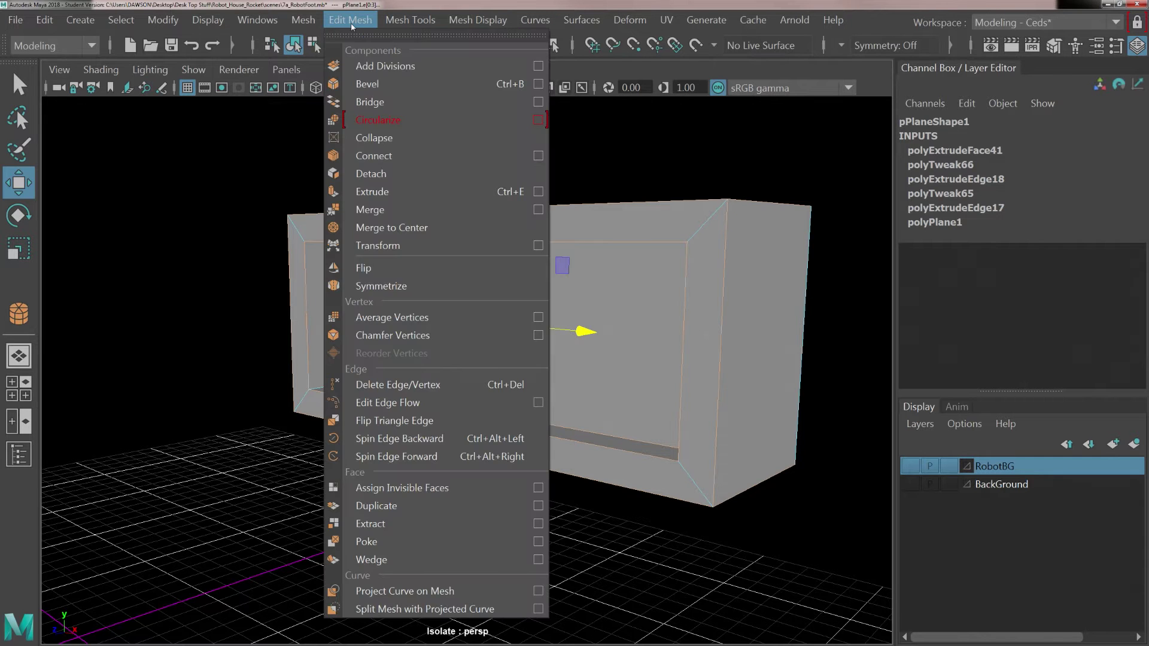
{"action": "left_click", "coordinate": [374, 84]}
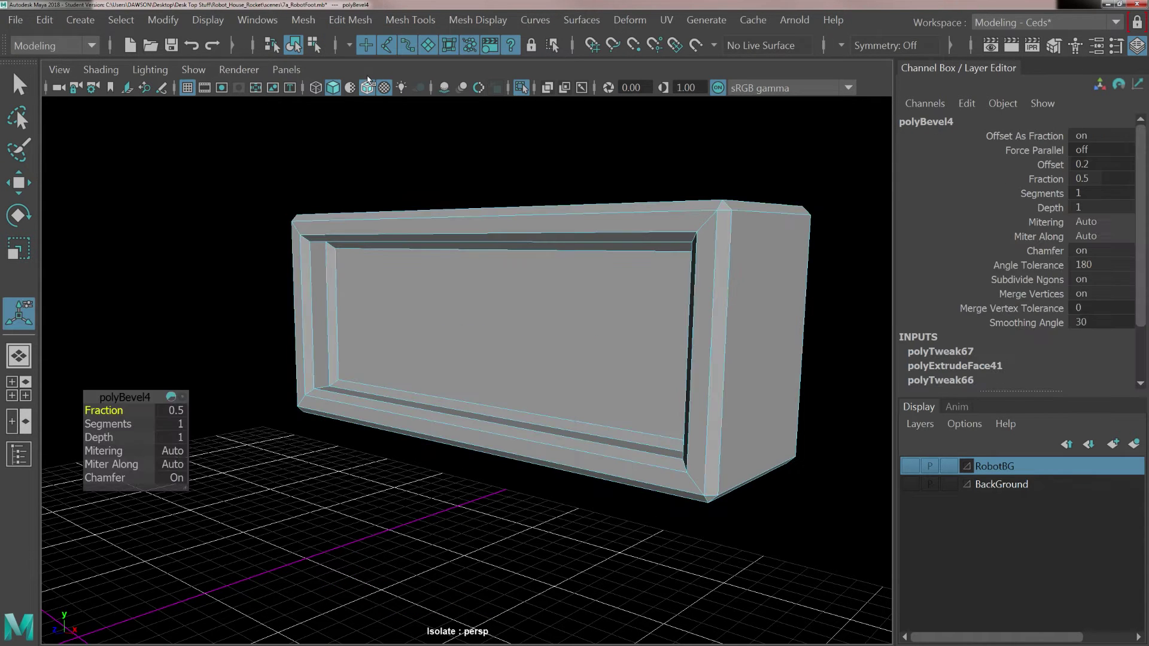
{"action": "key", "text": "space"}
{"action": "mouse_move", "coordinate": [348, 206]}
{"action": "left_mouse_down", "text": "alt"}
{"action": "mouse_move", "coordinate": [383, 210]}
{"action": "mouse_move", "coordinate": [353, 206]}
{"action": "left_mouse_up", "text": "alt"}
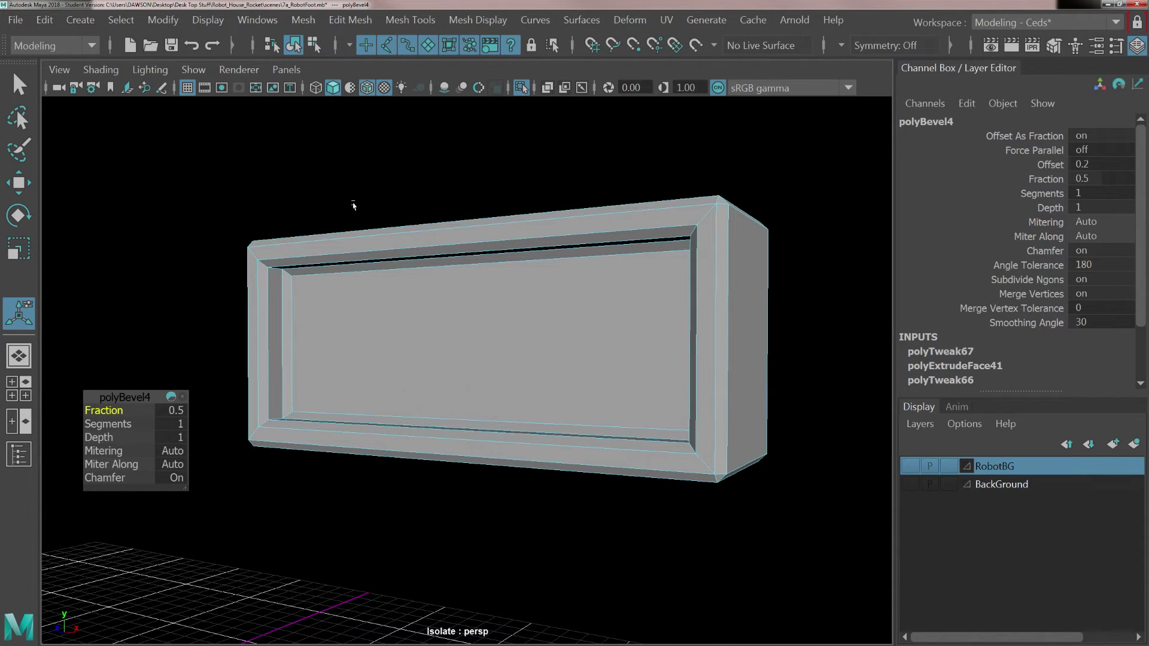
Set the frame bevel's Fraction to 0.2 and Segments to 2, and return the frame to object mode.
{"action": "left_click", "coordinate": [169, 410]}
{"action": "key", "text": "BackSpace"}
{"action": "key", "text": "Return"}
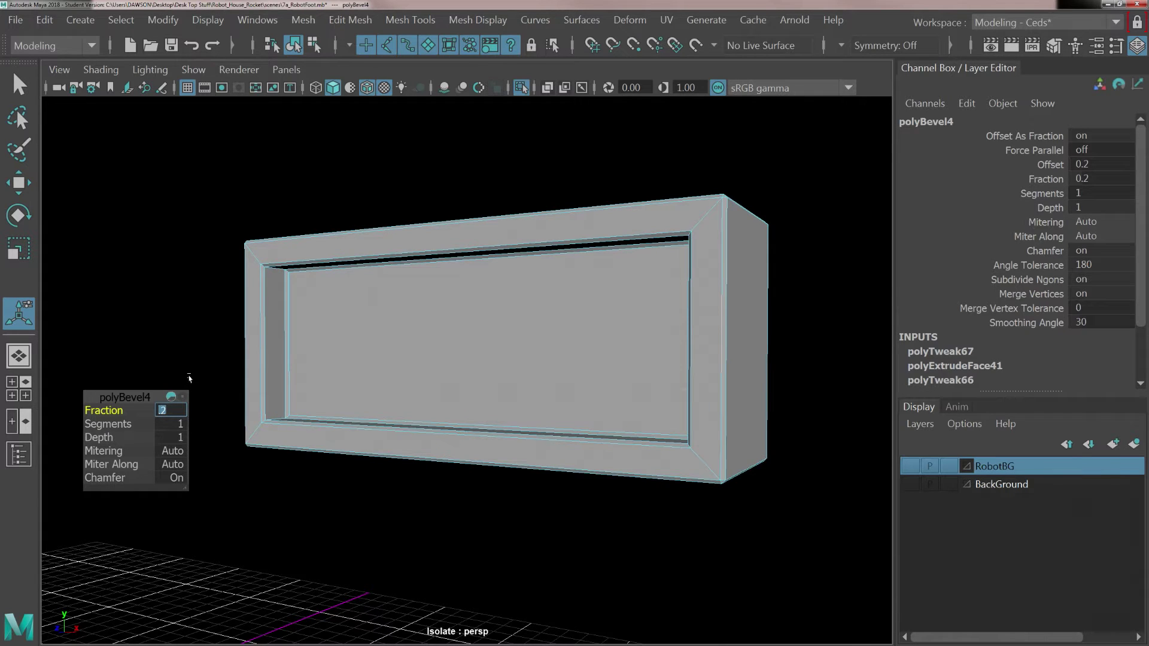
{"action": "left_click", "coordinate": [176, 424]}
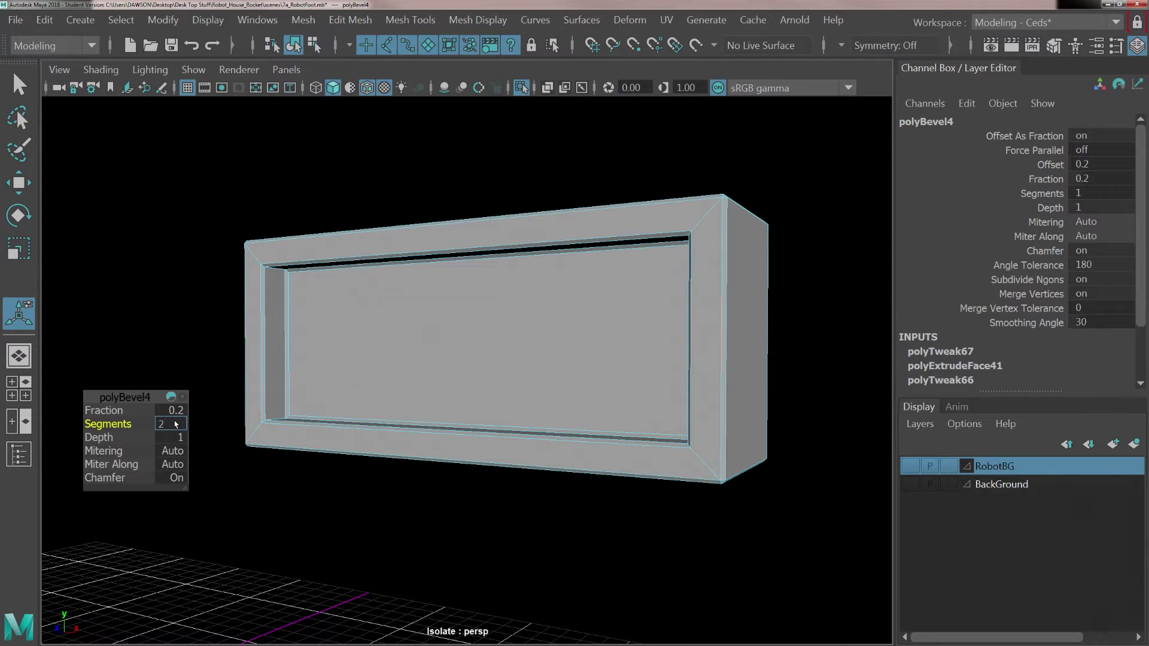
{"action": "key", "text": "Return"}
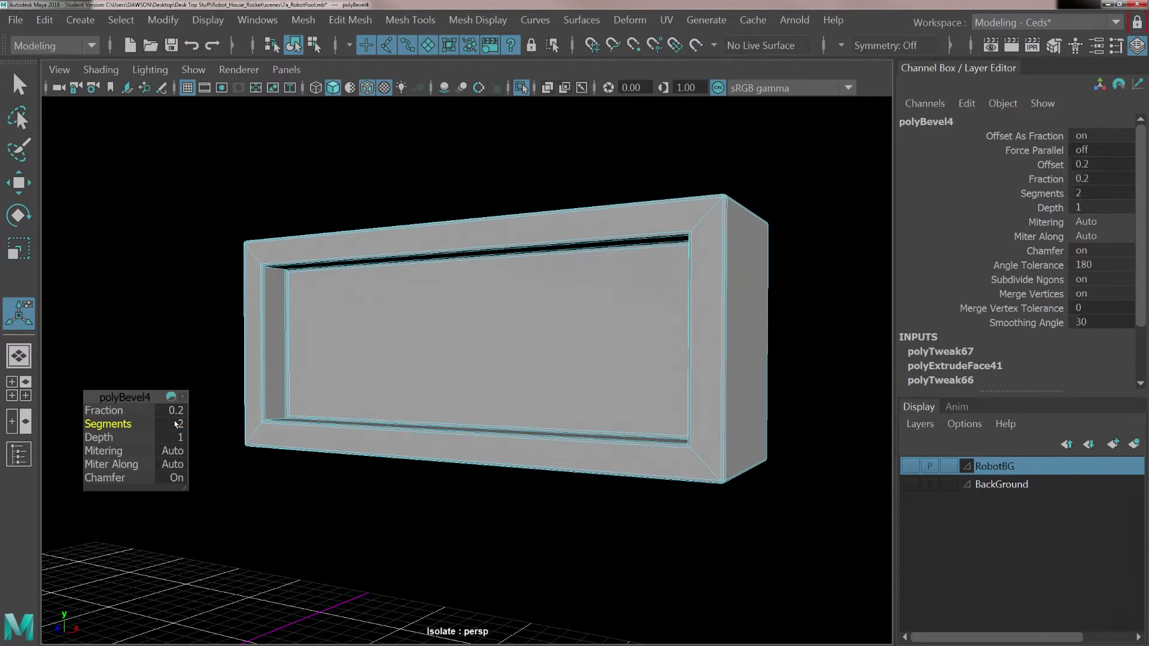
{"action": "right_click", "coordinate": [324, 258]}
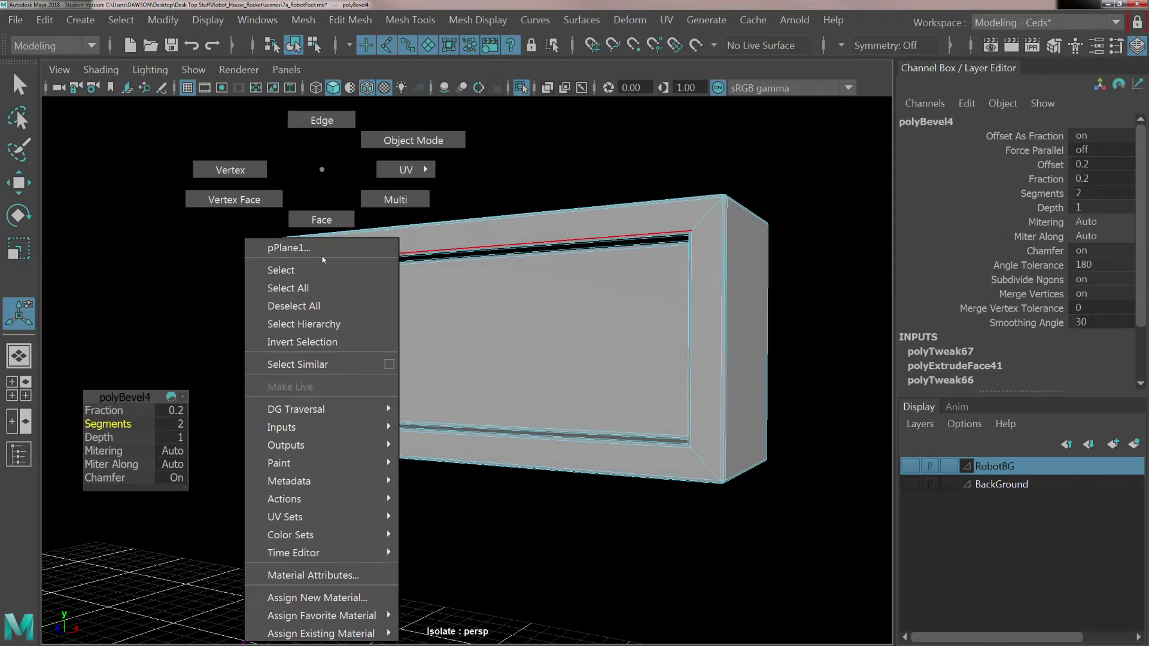
{"action": "right_click_drag", "start_coordinate": [323, 258], "coordinate": [368, 139]}
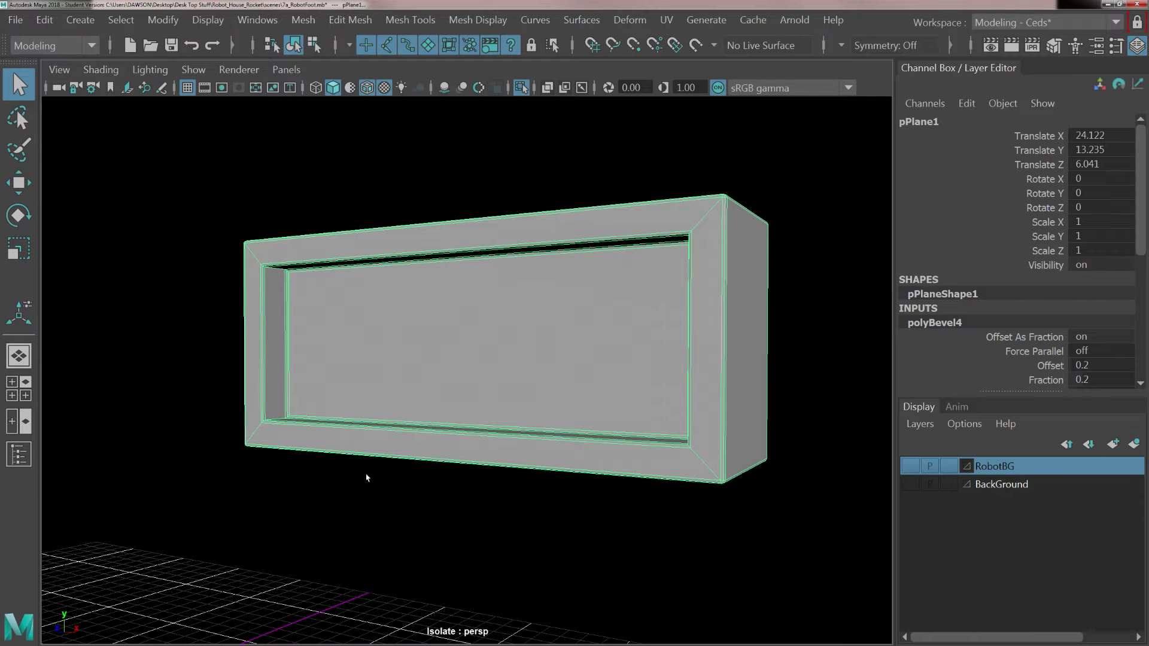
End the isolation of the panel frame so the rest of the robot is shown.
{"action": "left_click_drag", "start_coordinate": [269, 279], "coordinate": [228, 272], "text": "alt"}
{"action": "middle_click_drag", "start_coordinate": [228, 273], "coordinate": [280, 290], "text": "alt"}
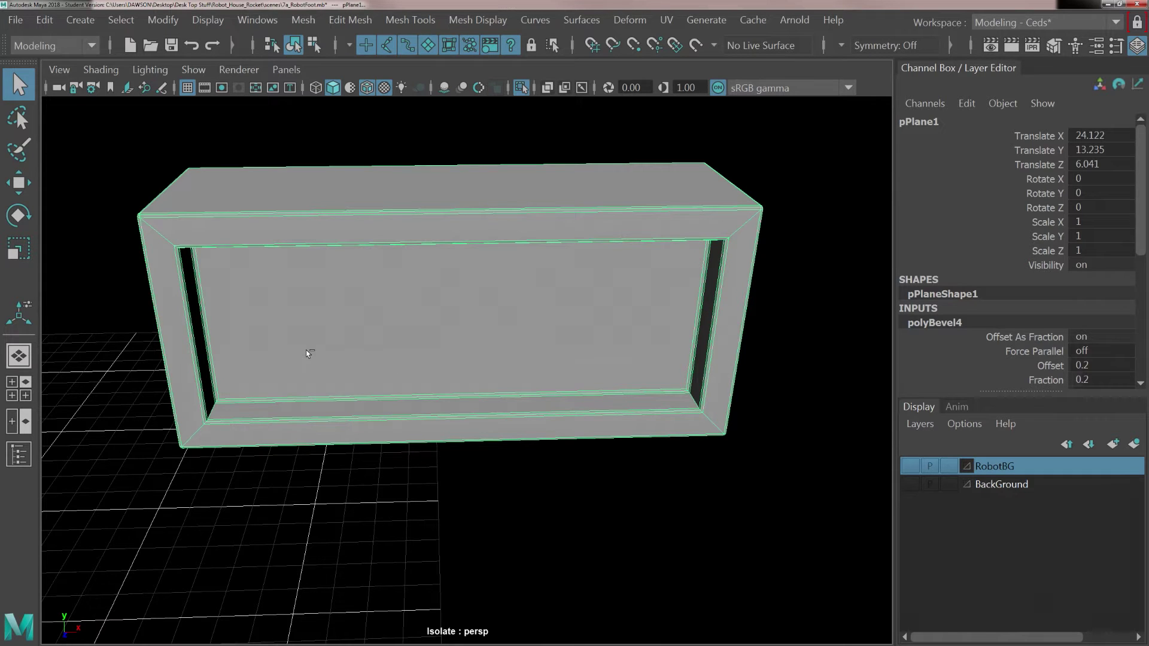
{"action": "key", "text": "ctrl+1"}
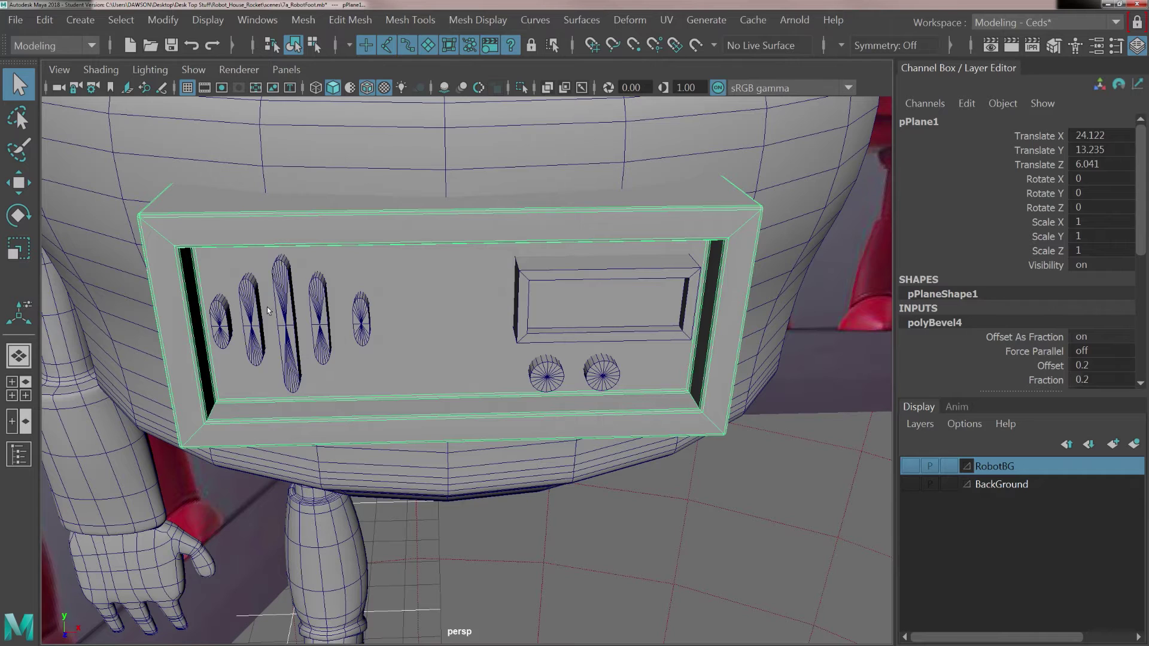
Combine the five speaker slot cylinders on the chest panel into one mesh.
{"action": "left_click", "coordinate": [216, 319]}
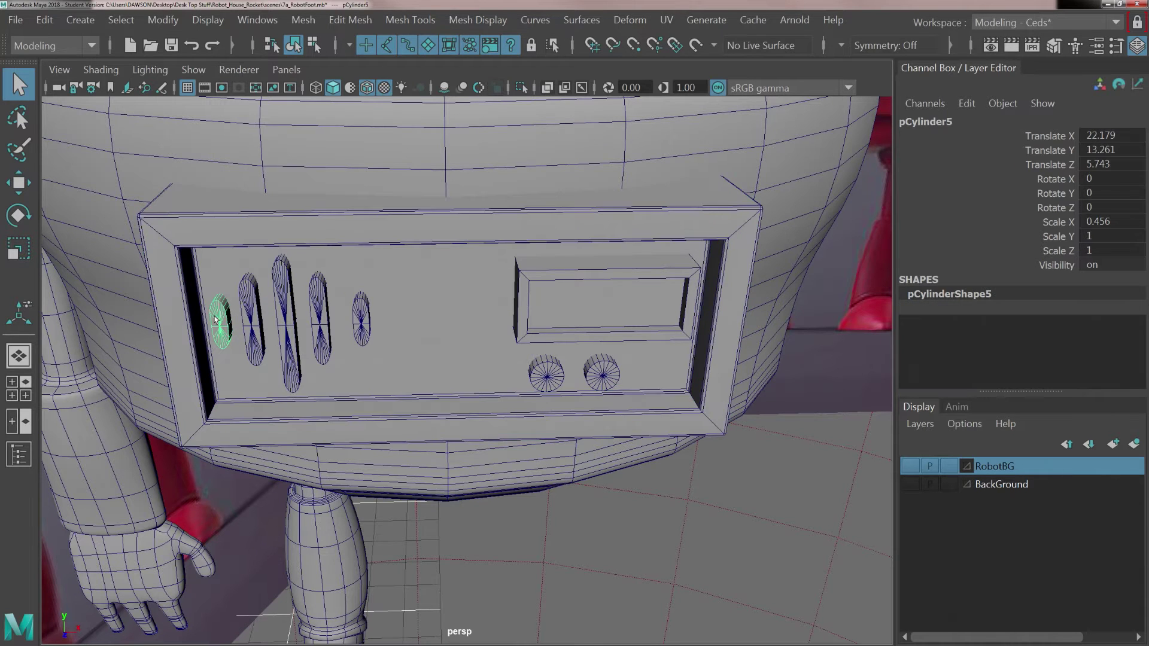
{"action": "left_click", "coordinate": [245, 322], "text": "shift"}
{"action": "left_click", "coordinate": [284, 296], "text": "shift"}
{"action": "left_click", "coordinate": [318, 317], "text": "shift"}
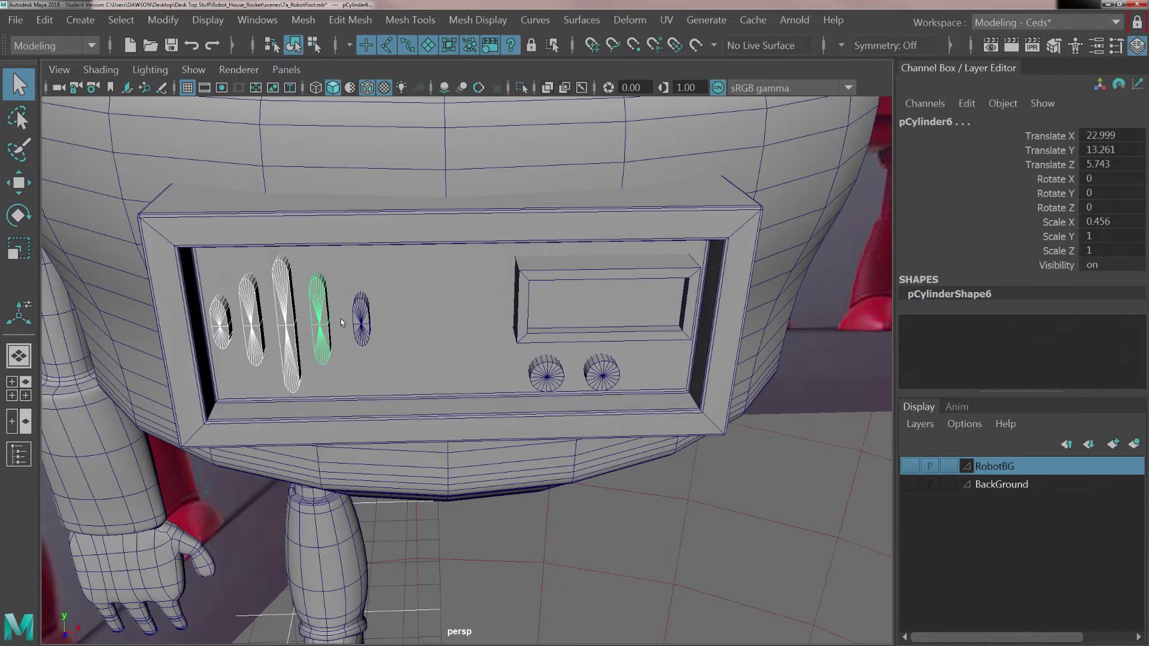
{"action": "left_click", "coordinate": [359, 320], "text": "shift"}
{"action": "middle_click_drag", "start_coordinate": [256, 302], "coordinate": [312, 319], "text": "alt"}
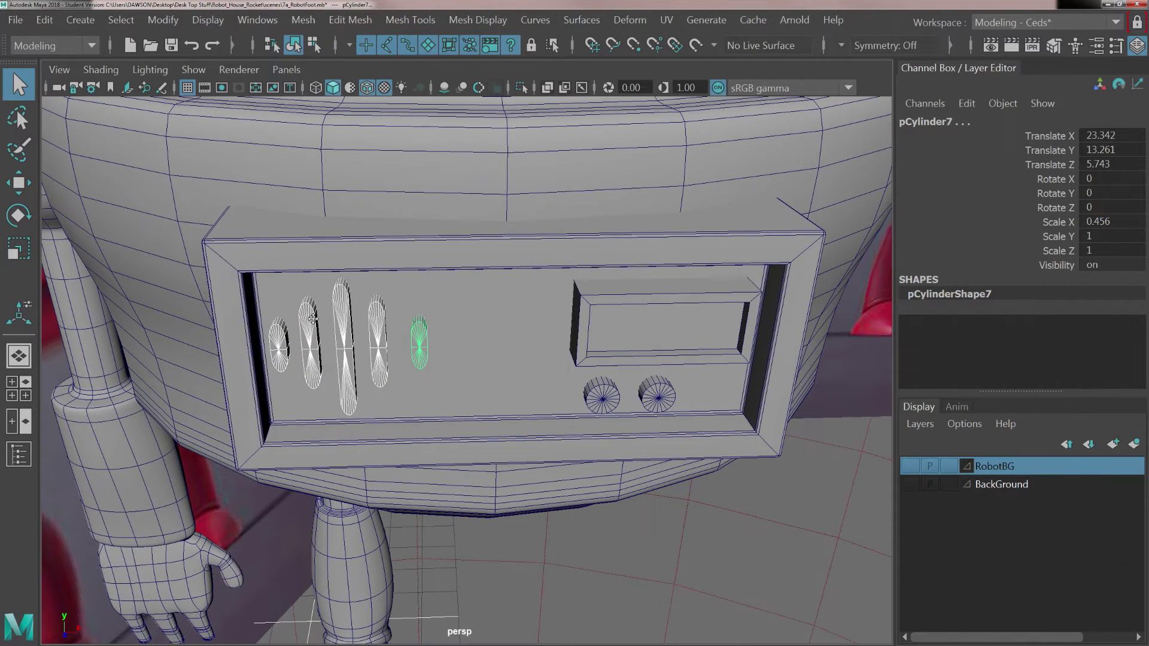
{"action": "left_click", "coordinate": [304, 20]}
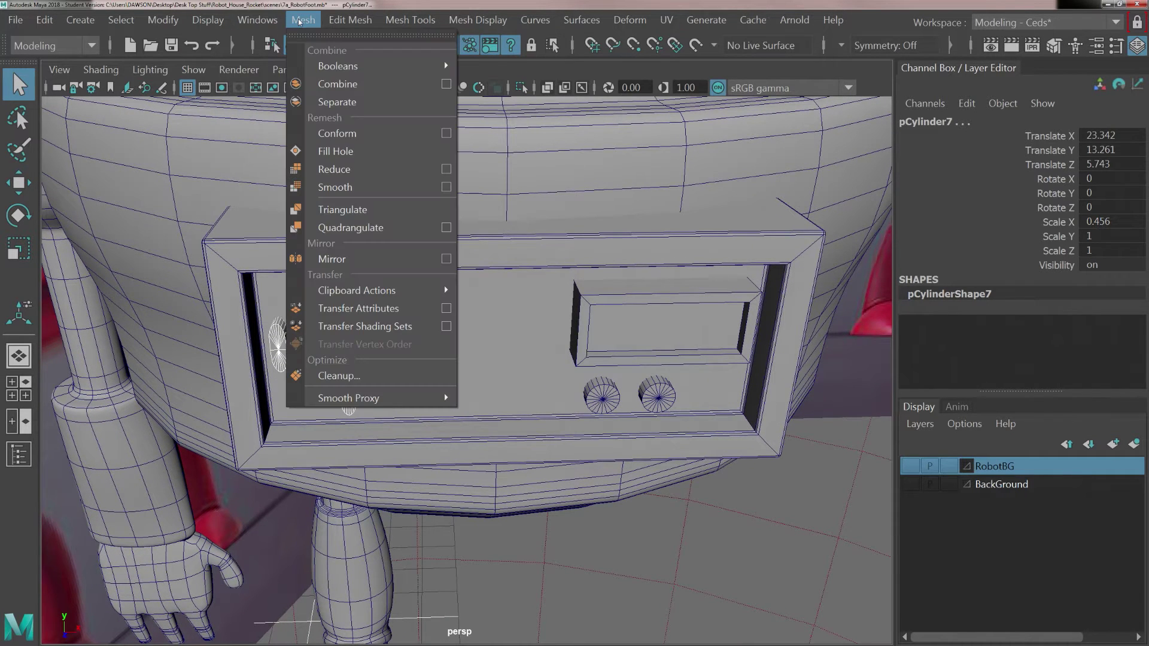
{"action": "left_click", "coordinate": [334, 88]}
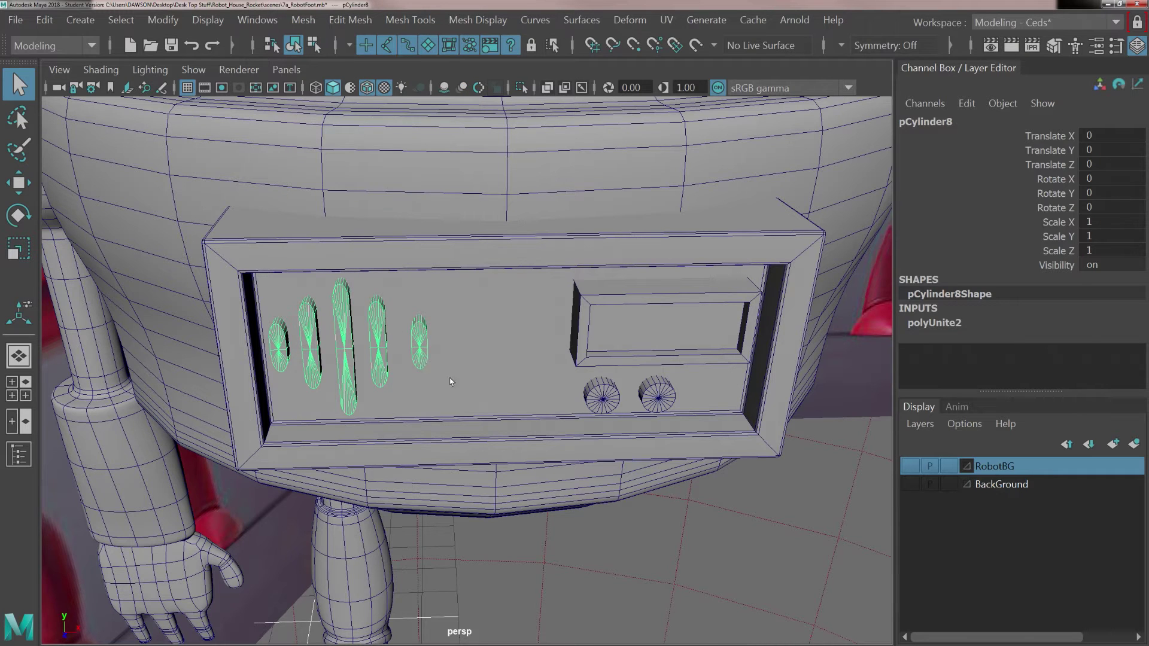
Subtract the combined slot cylinders from the panel frame with a Boolean Difference.
{"action": "left_click", "coordinate": [474, 333]}
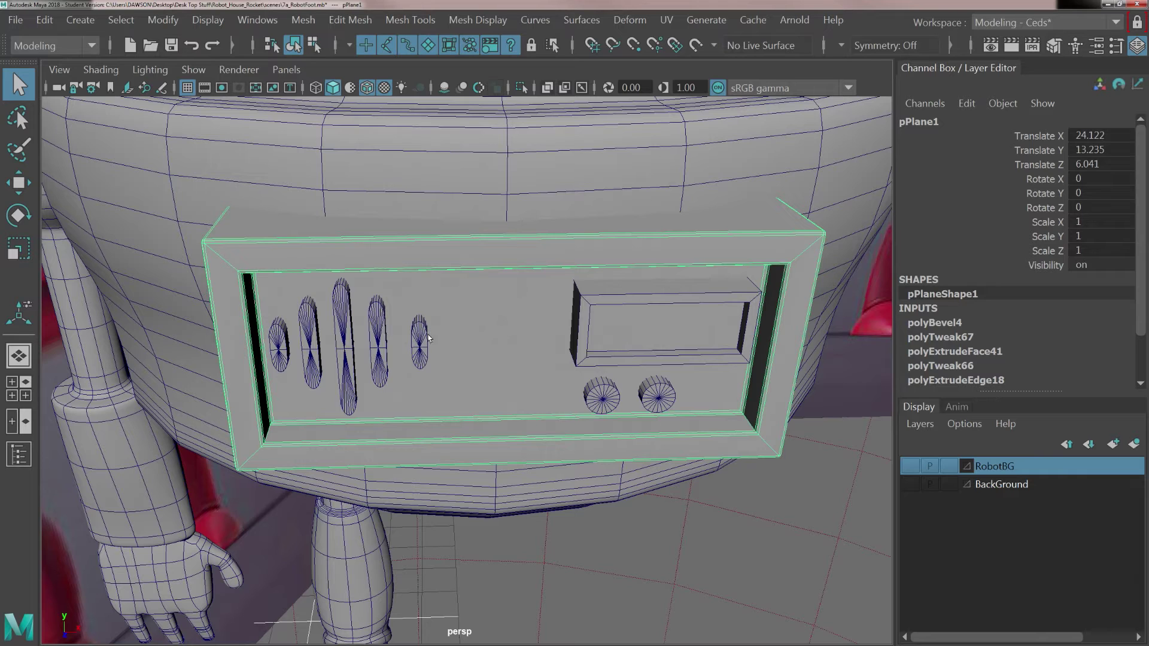
{"action": "left_click", "coordinate": [338, 315]}
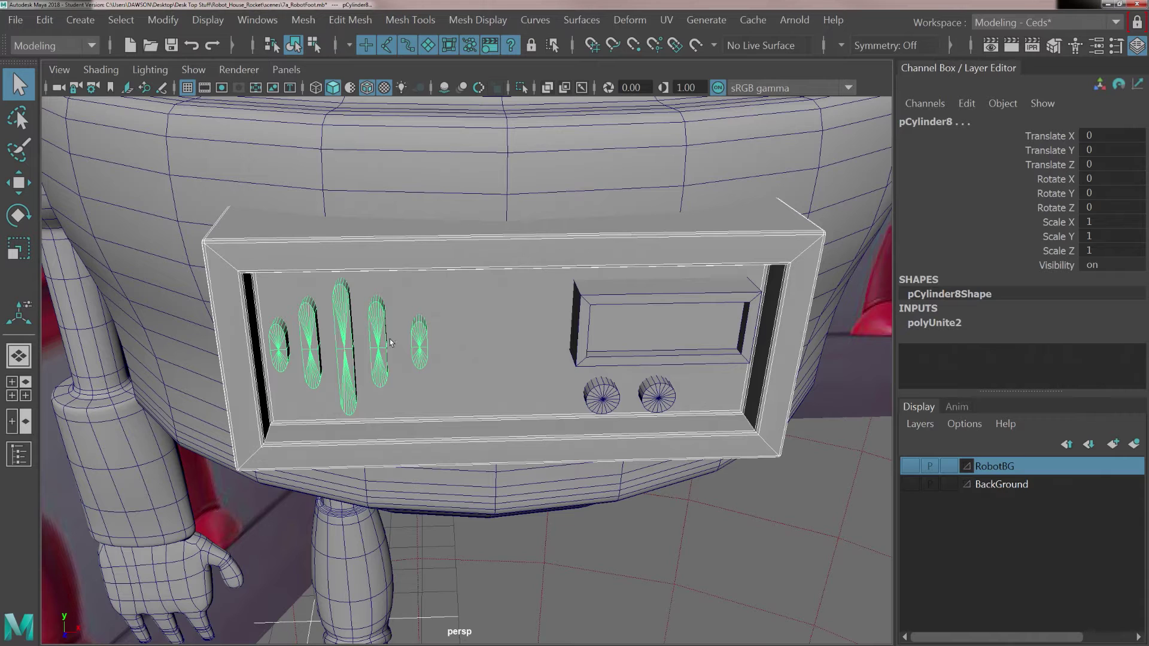
{"action": "left_click", "coordinate": [303, 20]}
{"action": "mouse_move", "coordinate": [334, 69]}
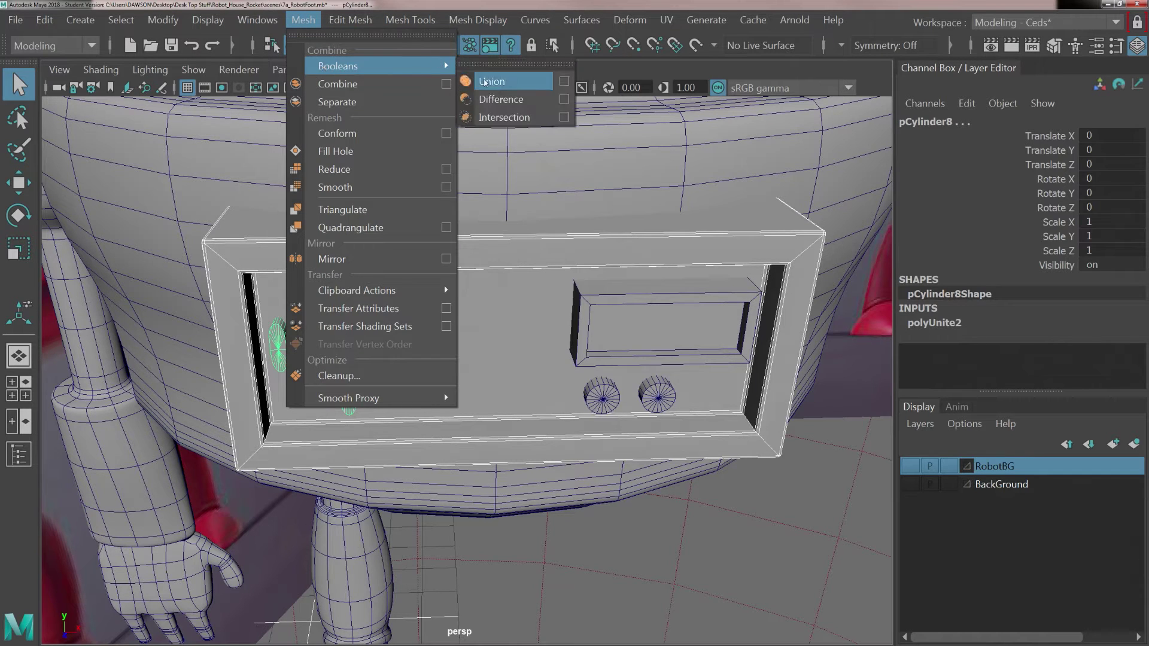
{"action": "left_click", "coordinate": [500, 99]}
Examine the cut speaker slots and the whole chest panel against the robot reference image.
{"action": "left_click_drag", "start_coordinate": [541, 366], "coordinate": [526, 346], "text": "alt"}
{"action": "left_click", "coordinate": [345, 322]}
{"action": "left_click_drag", "start_coordinate": [344, 321], "coordinate": [701, 387], "text": "alt"}
{"action": "left_click_drag", "start_coordinate": [734, 383], "coordinate": [536, 343], "text": "alt"}
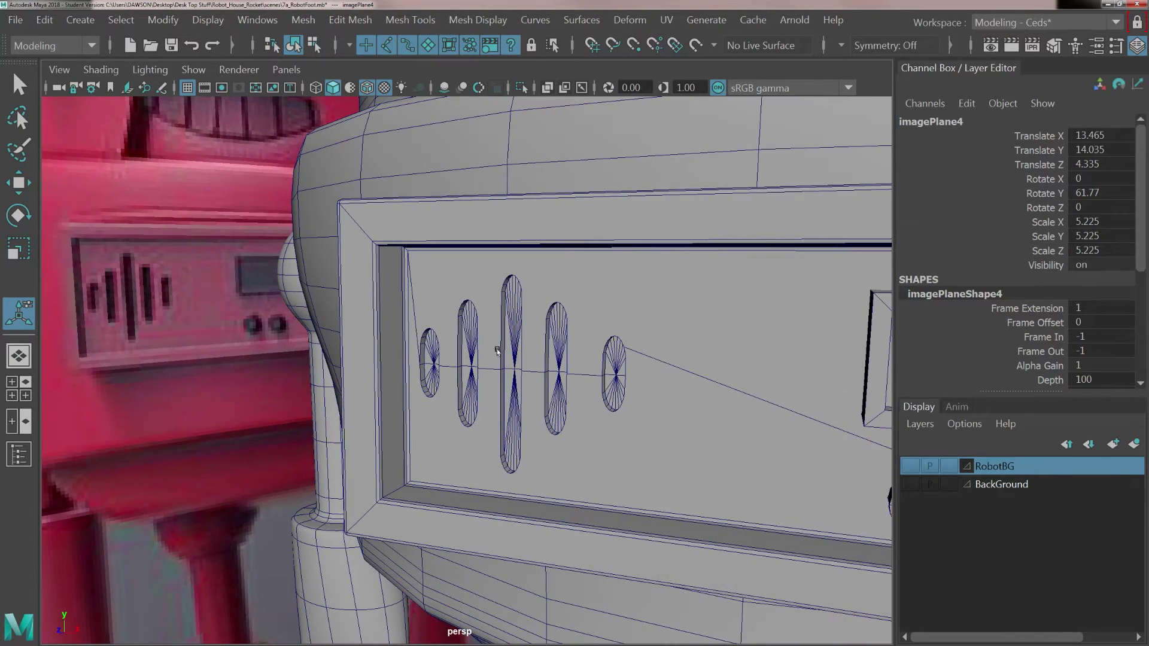
{"action": "scroll", "coordinate": [518, 342], "scroll_direction": "down", "scroll_amount": 3}
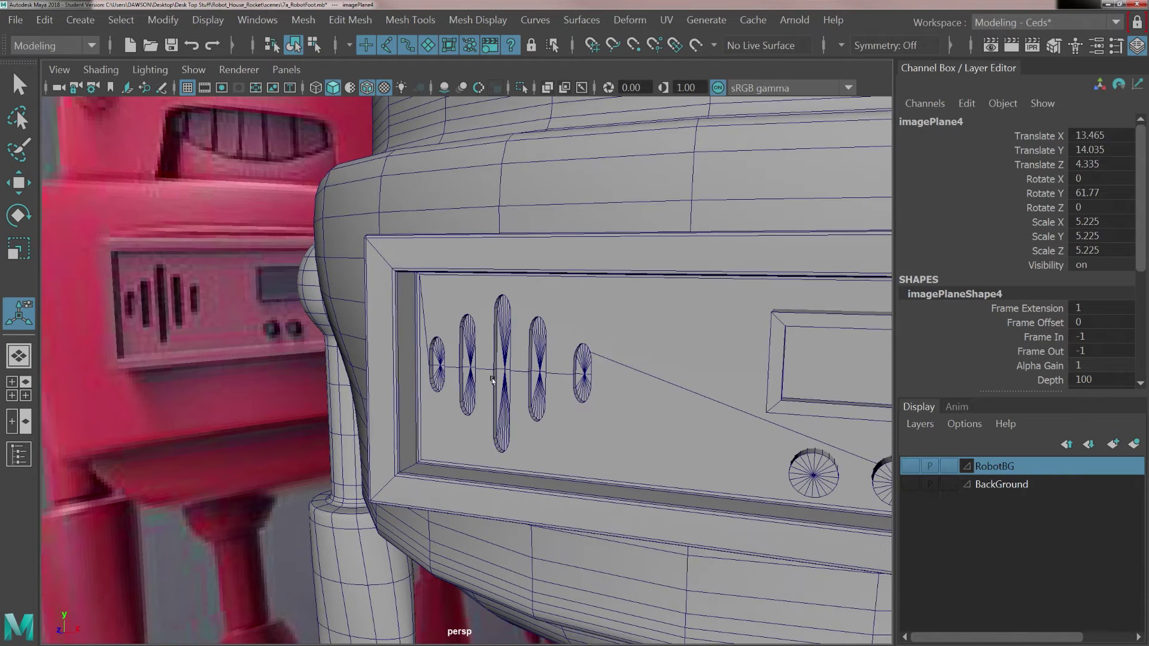
{"action": "left_click_drag", "start_coordinate": [486, 349], "coordinate": [474, 353], "text": "alt"}
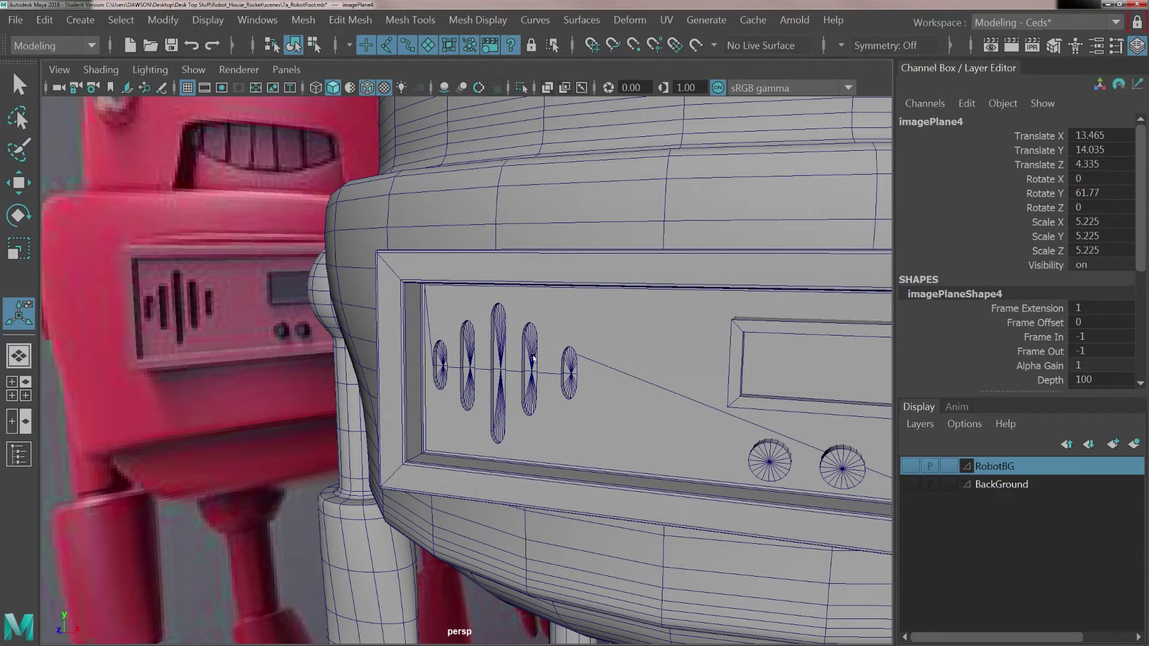
{"action": "scroll", "coordinate": [578, 384], "scroll_direction": "down", "scroll_amount": 1}
{"action": "middle_click_drag", "start_coordinate": [734, 407], "coordinate": [564, 336], "text": "alt"}
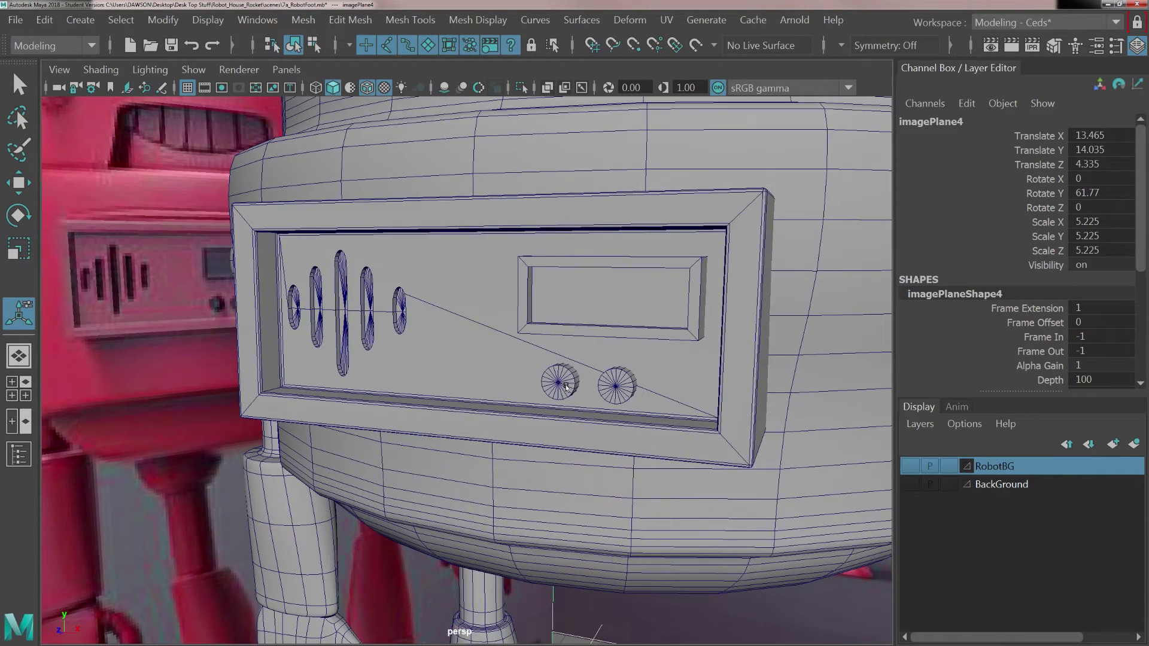
Insert an edge loop around the side of the knob nearer the speaker slots, close to its back end.
{"action": "scroll", "coordinate": [566, 388], "scroll_direction": "up", "scroll_amount": 1}
{"action": "left_click", "coordinate": [570, 385]}
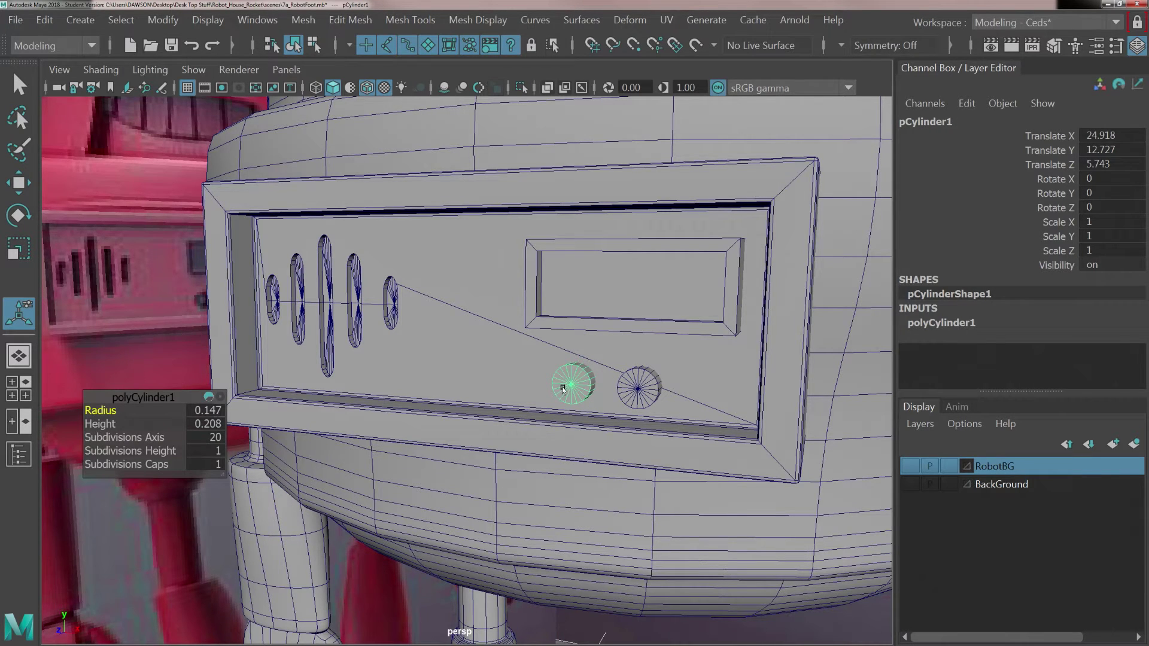
{"action": "key", "text": "f"}
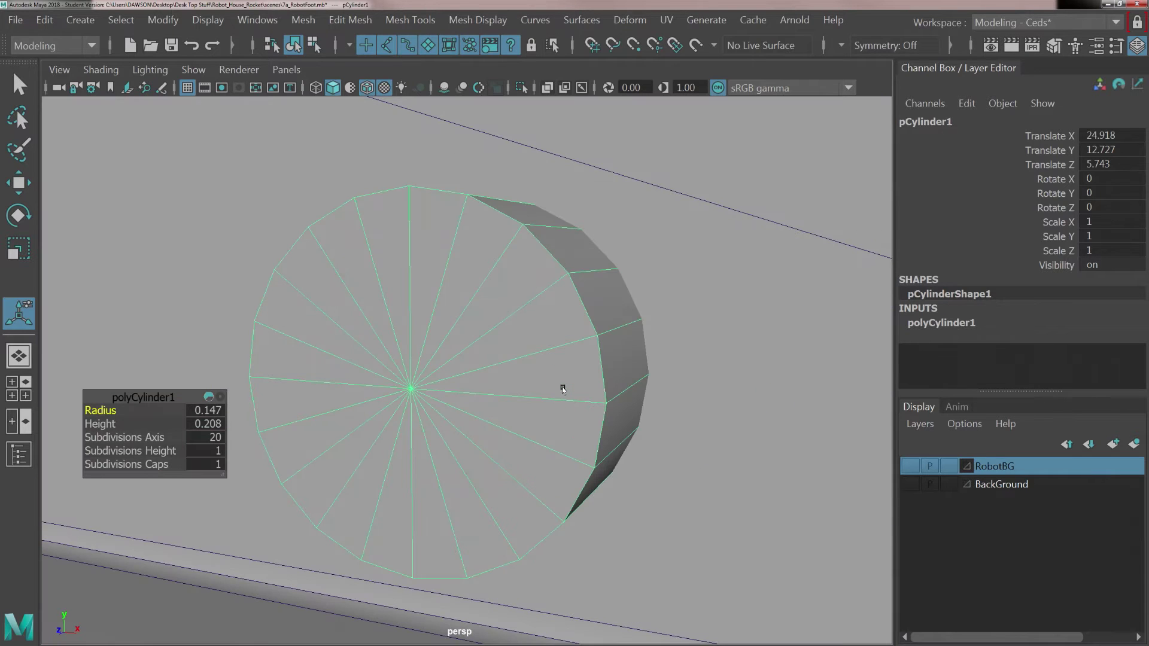
{"action": "scroll", "coordinate": [562, 389], "scroll_direction": "down", "scroll_amount": 2}
{"action": "left_click_drag", "start_coordinate": [561, 384], "coordinate": [516, 349], "text": "alt"}
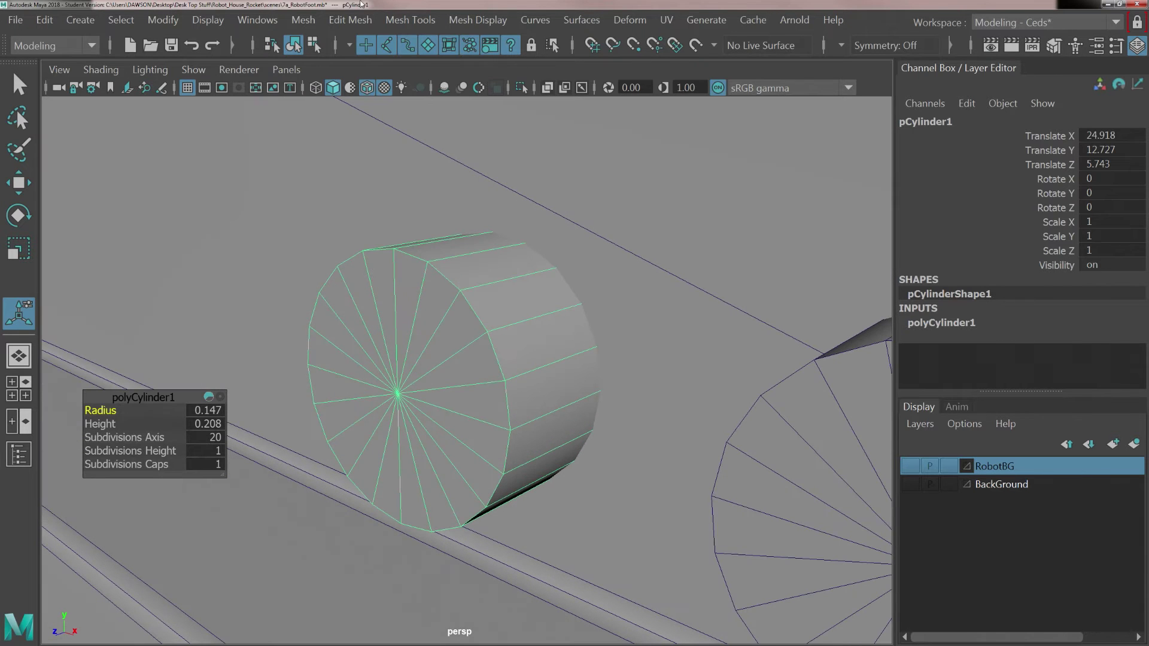
{"action": "left_click", "coordinate": [410, 20]}
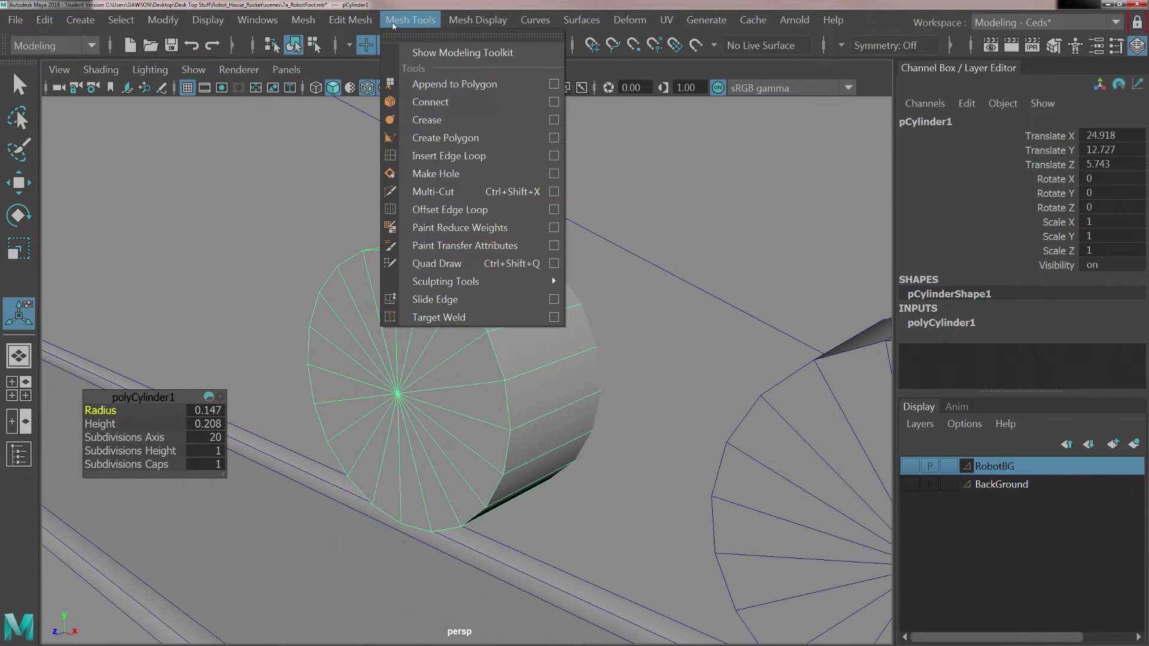
{"action": "left_click", "coordinate": [462, 157]}
{"action": "mouse_move", "coordinate": [556, 323]}
{"action": "left_mouse_down", "text": "alt"}
{"action": "mouse_move", "coordinate": [569, 325]}
{"action": "mouse_move", "coordinate": [559, 336]}
{"action": "left_mouse_up", "text": "alt"}
{"action": "left_click", "coordinate": [554, 319]}
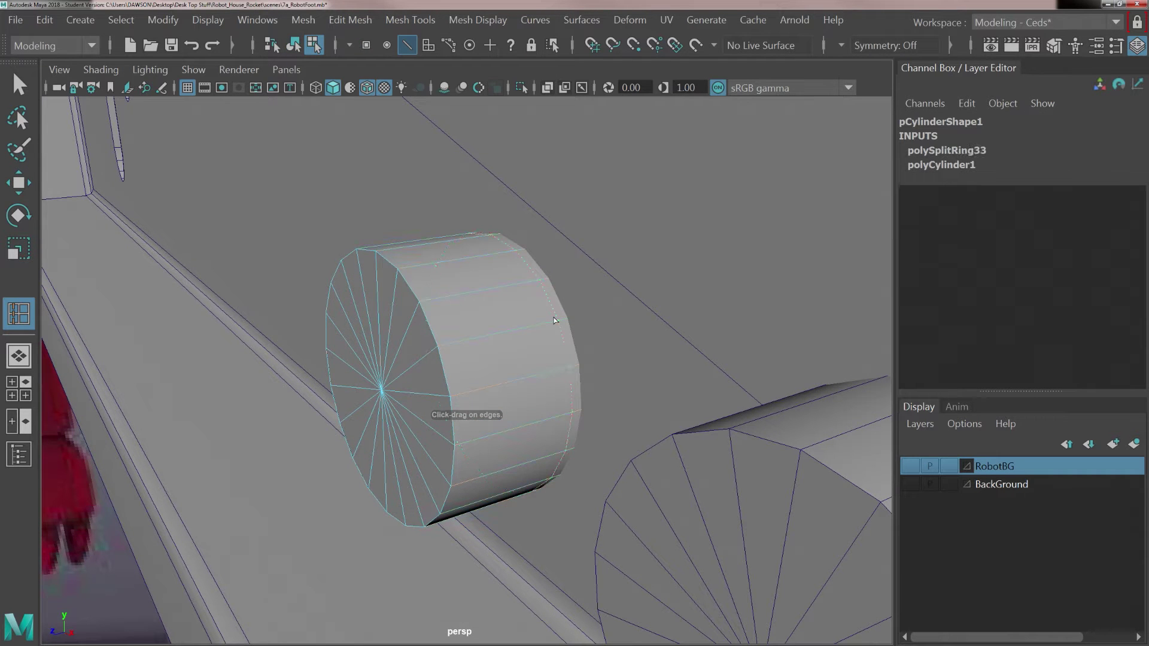
Select the edge loop around the knob's front rim and bevel it.
{"action": "left_click_drag", "start_coordinate": [418, 296], "coordinate": [453, 306], "text": "alt"}
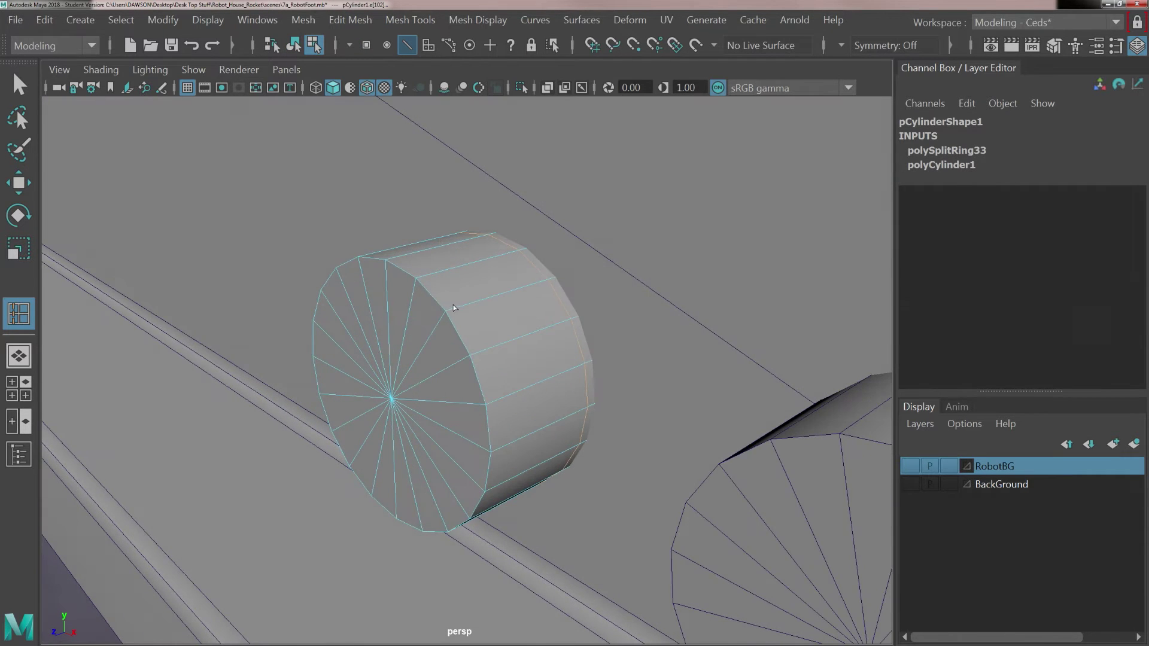
{"action": "key", "text": "w"}
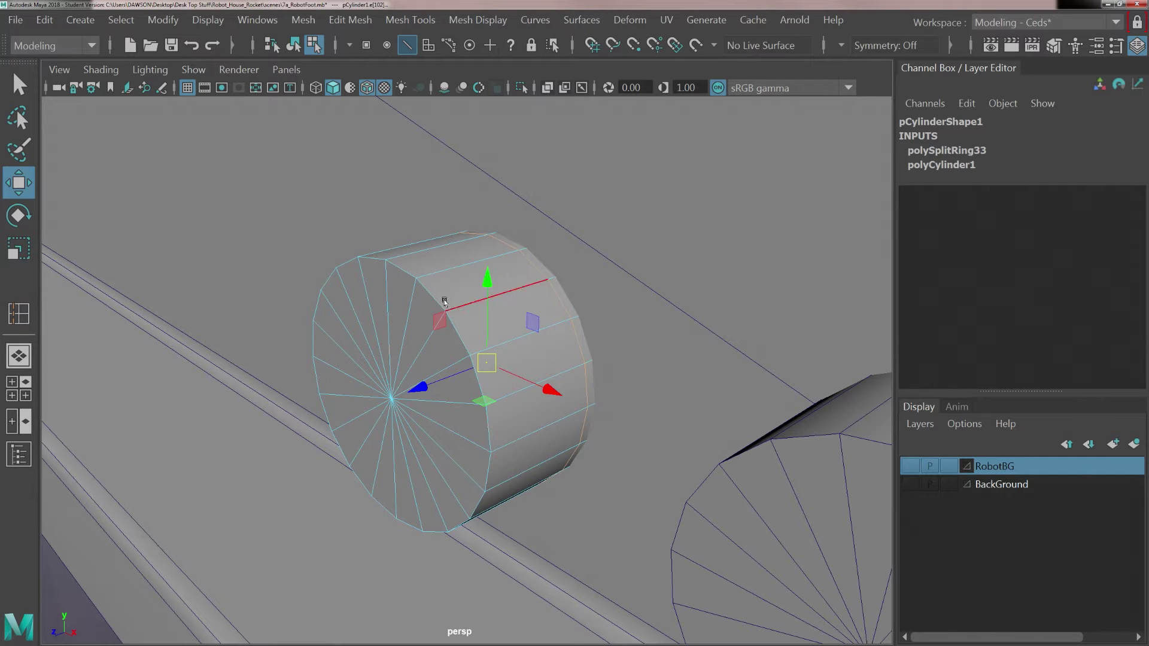
{"action": "double_click", "coordinate": [425, 292]}
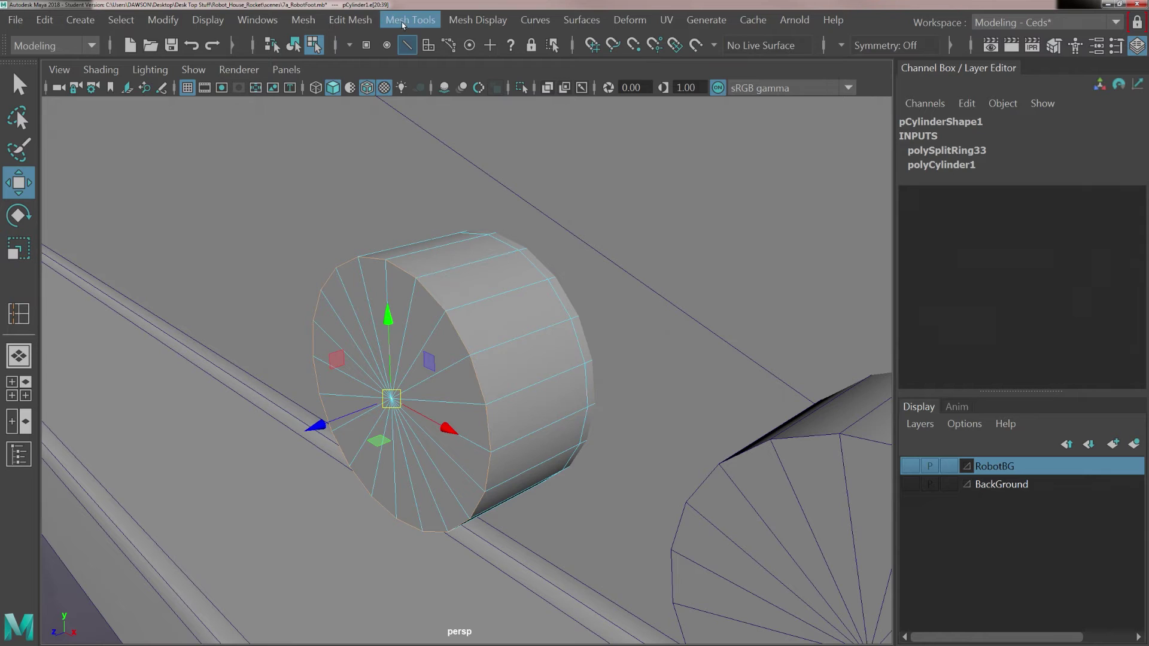
{"action": "left_click", "coordinate": [362, 22]}
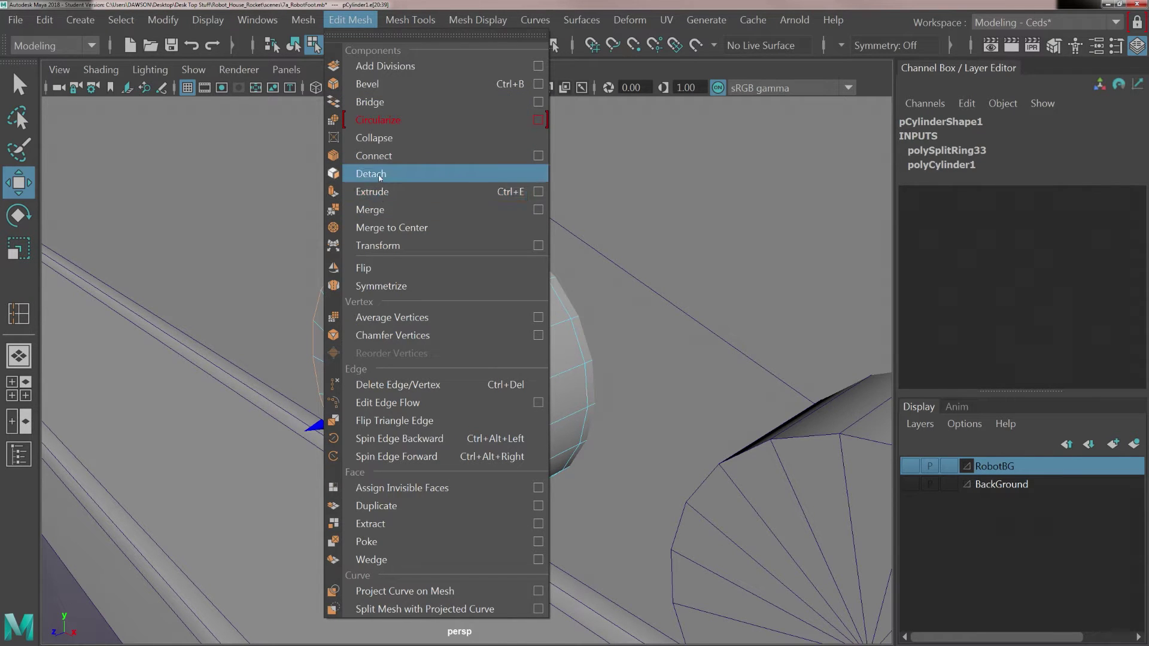
{"action": "left_click", "coordinate": [377, 84]}
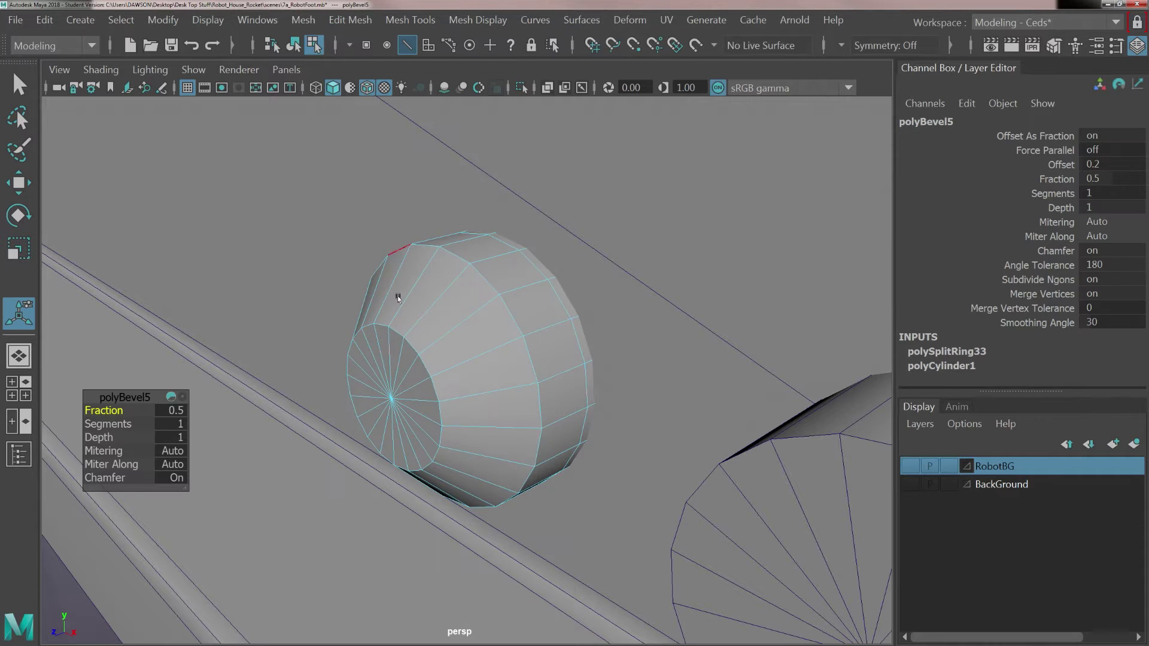
Set the knob bevel's Fraction to 0.2 and Segments to 2.
{"action": "left_click", "coordinate": [173, 410]}
{"action": "key", "text": "BackSpace"}
{"action": "type", "text": ".2"}
{"action": "key", "text": "Return"}
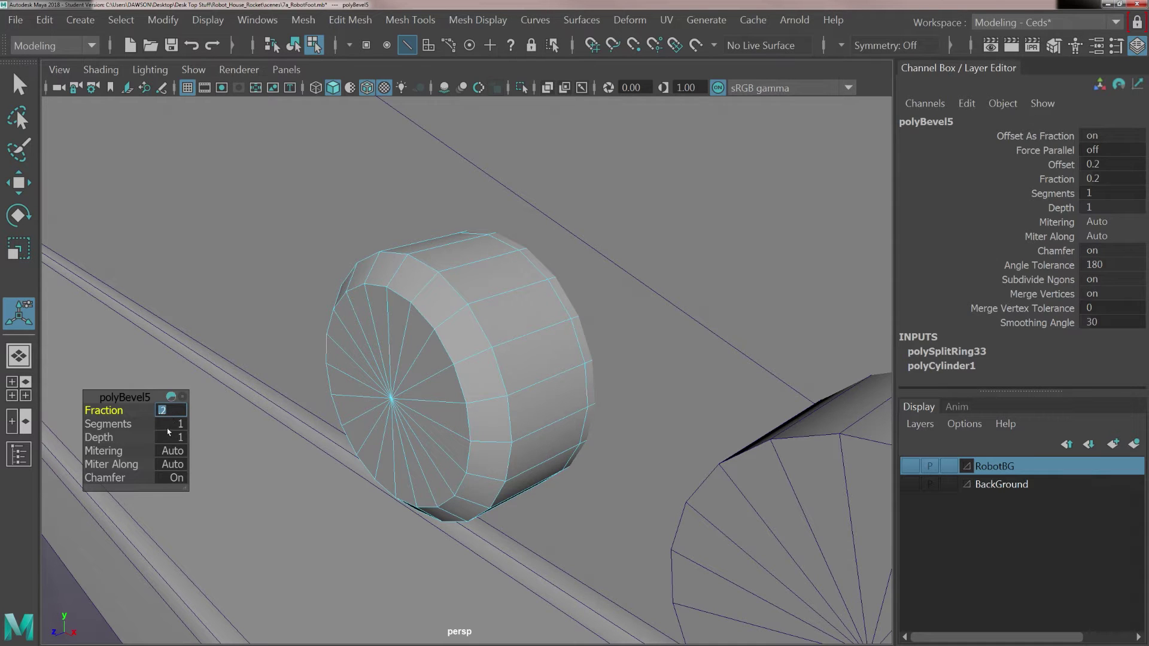
{"action": "left_click", "coordinate": [169, 422]}
{"action": "type", "text": "2"}
{"action": "key", "text": "Return"}
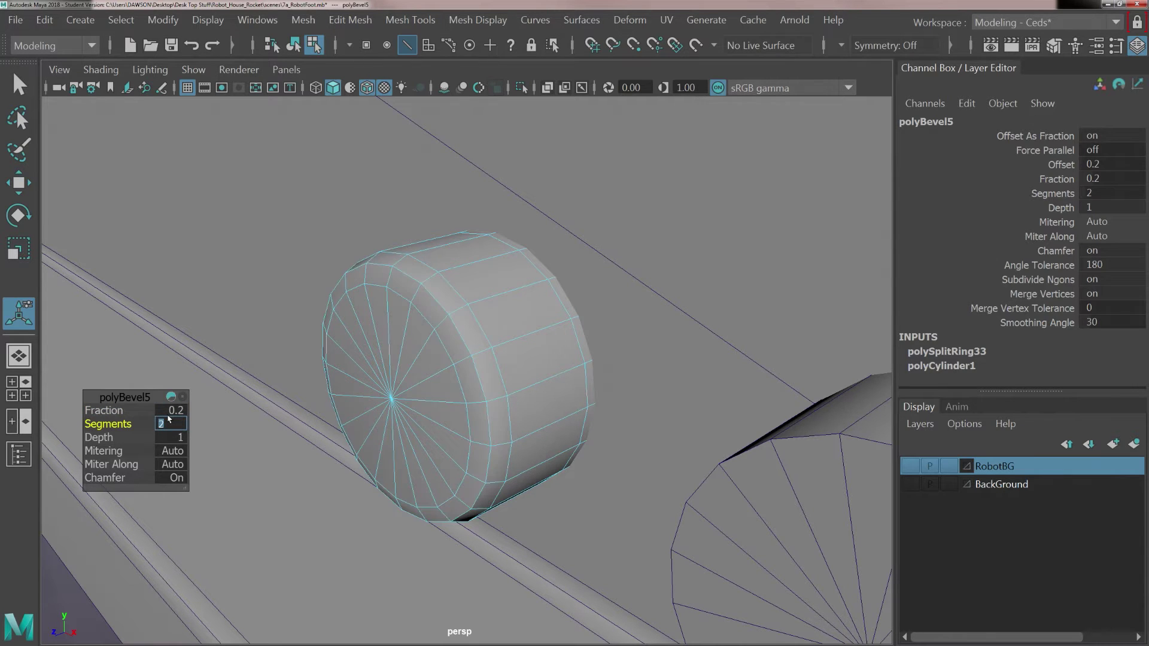
In face mode, select all the triangular faces of the beveled knob's front cap and activate the Move tool.
{"action": "scroll", "coordinate": [351, 361], "scroll_direction": "down", "scroll_amount": 3}
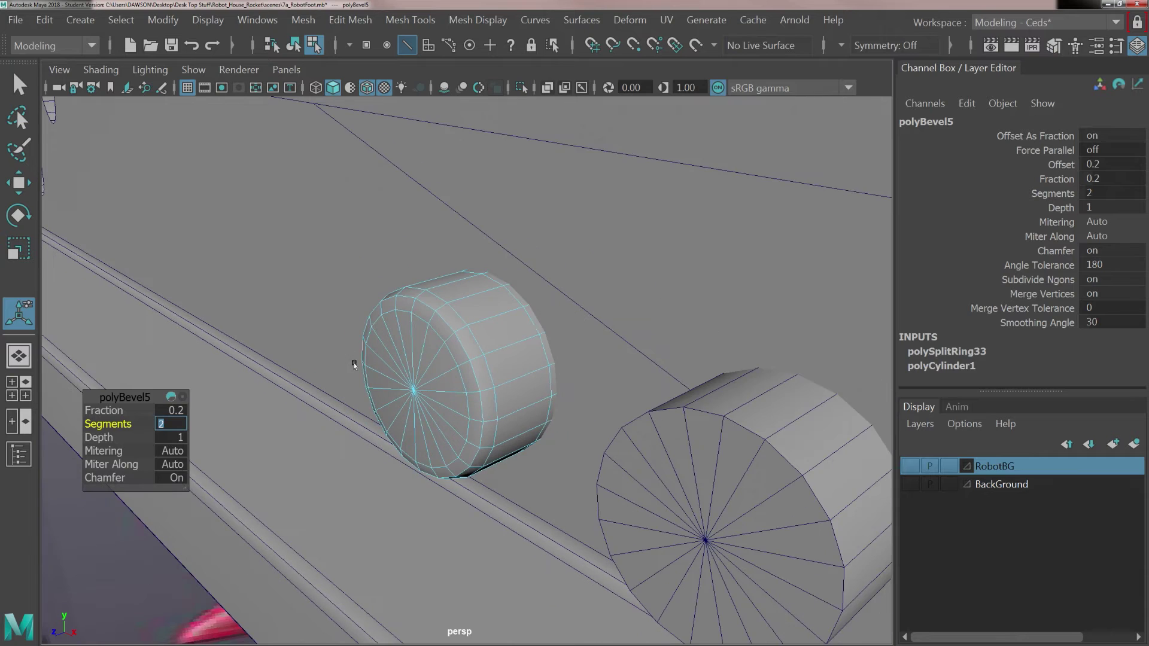
{"action": "left_click_drag", "start_coordinate": [396, 381], "coordinate": [441, 389], "text": "alt"}
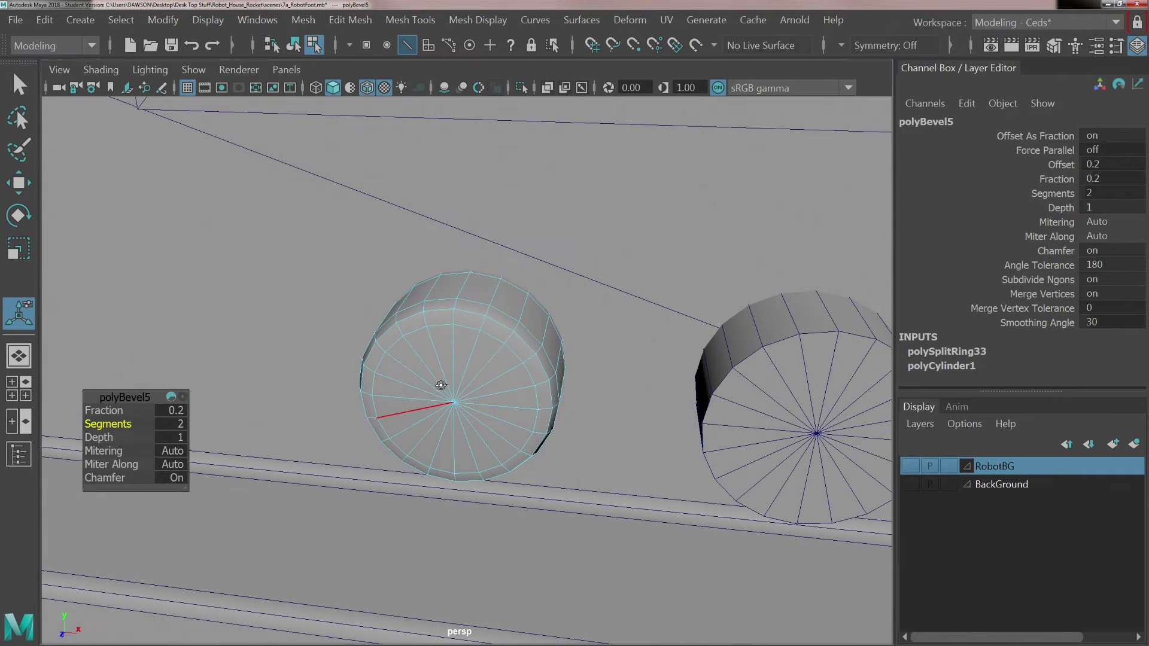
{"action": "right_click_drag", "start_coordinate": [463, 333], "coordinate": [465, 218]}
{"action": "scroll", "coordinate": [482, 381], "scroll_direction": "up", "scroll_amount": 1}
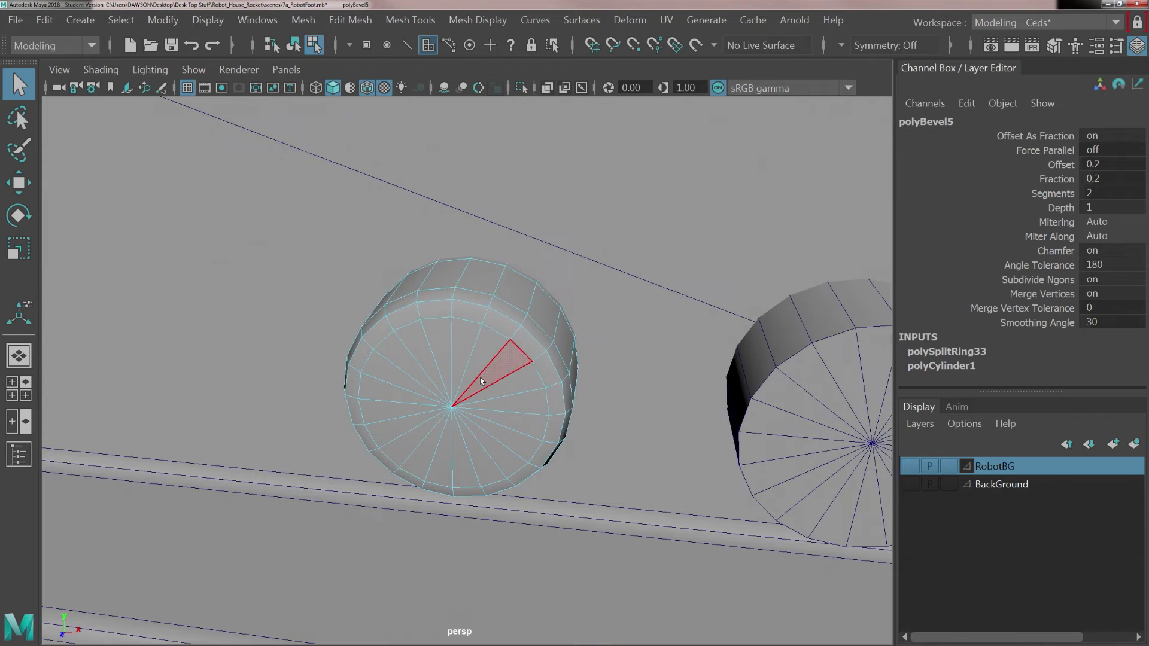
{"action": "left_click", "coordinate": [465, 335]}
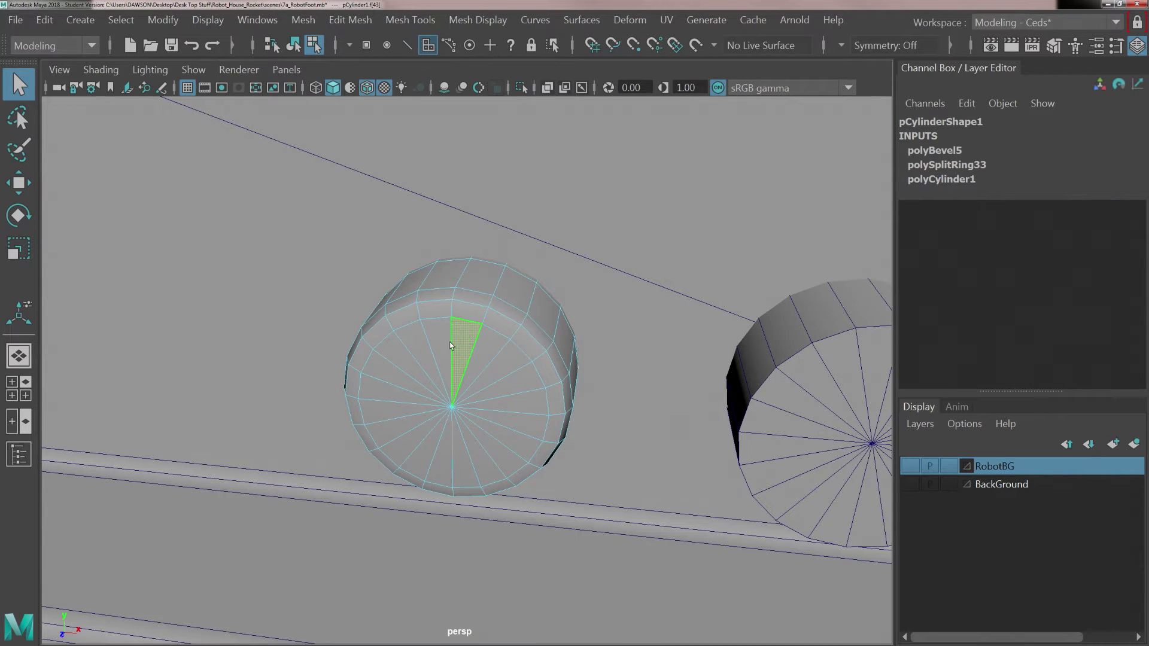
{"action": "left_click", "coordinate": [441, 341], "text": "shift"}
{"action": "left_click", "coordinate": [418, 342], "text": "shift"}
{"action": "left_click", "coordinate": [397, 347], "text": "shift"}
{"action": "left_click", "coordinate": [380, 375], "text": "shift"}
{"action": "left_click", "coordinate": [374, 404], "text": "shift"}
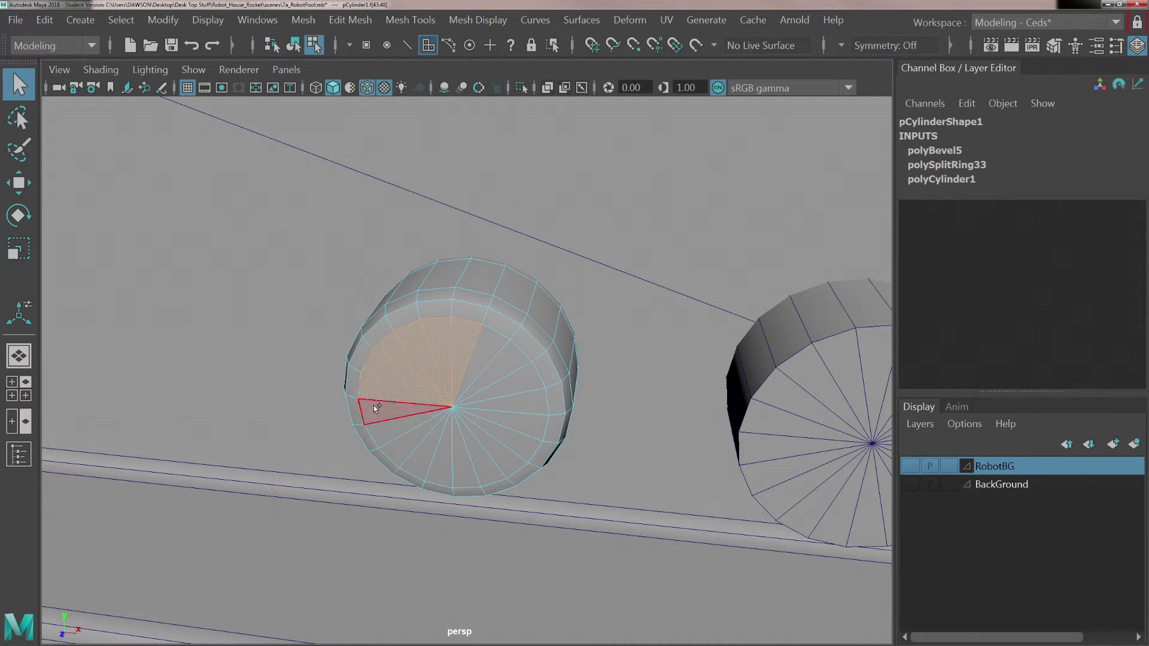
{"action": "left_click", "coordinate": [382, 429], "text": "shift"}
{"action": "left_click", "coordinate": [391, 442], "text": "shift"}
{"action": "left_click", "coordinate": [410, 460], "text": "shift"}
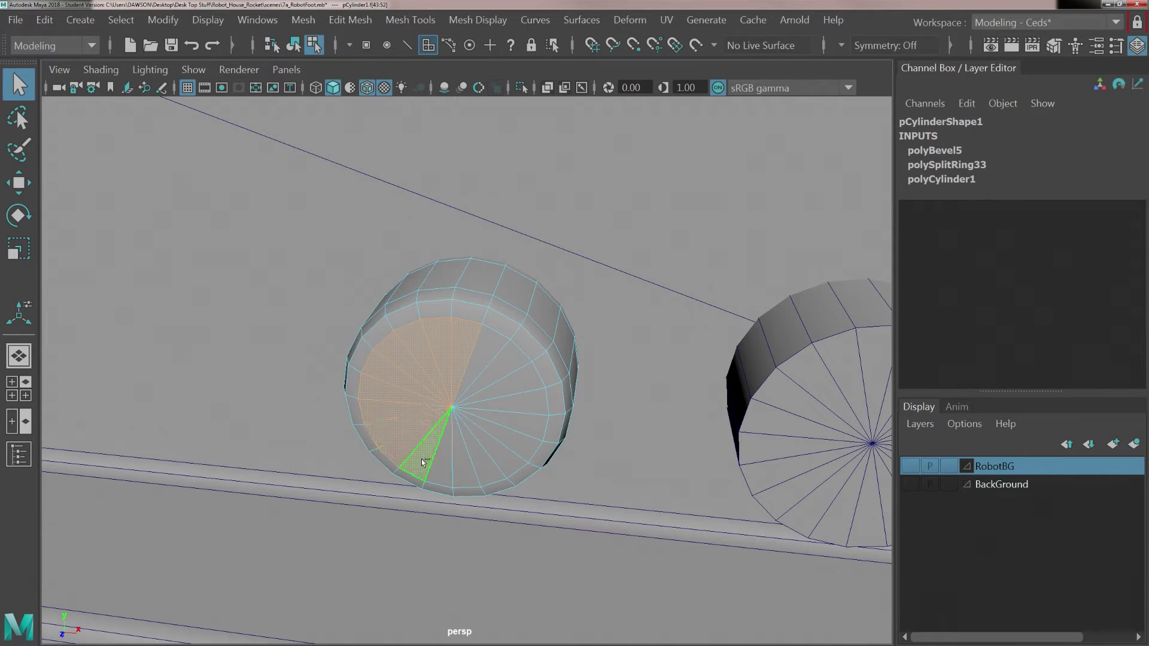
{"action": "left_click", "coordinate": [435, 456], "text": "shift"}
{"action": "left_click", "coordinate": [459, 462], "text": "shift"}
{"action": "left_click", "coordinate": [475, 454], "text": "shift"}
{"action": "left_click", "coordinate": [498, 434], "text": "shift"}
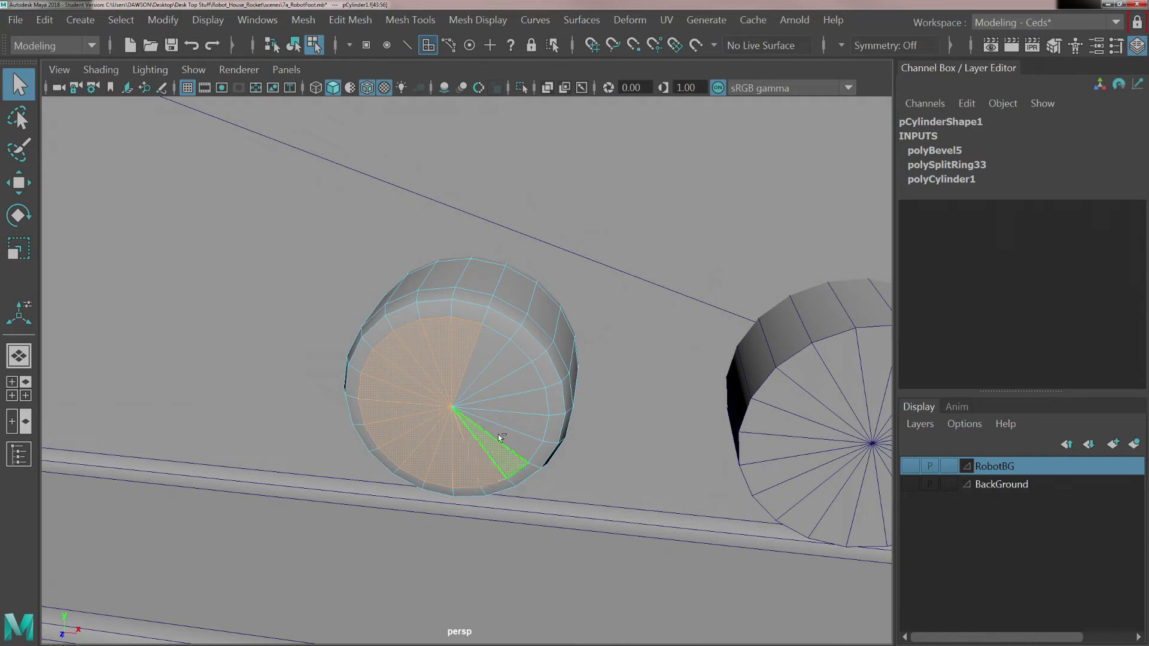
{"action": "left_click", "coordinate": [512, 427], "text": "shift"}
{"action": "left_click", "coordinate": [516, 418], "text": "shift"}
{"action": "left_click", "coordinate": [520, 392], "text": "shift"}
{"action": "left_click", "coordinate": [510, 377], "text": "shift"}
{"action": "left_click", "coordinate": [497, 361], "text": "shift"}
{"action": "left_click", "coordinate": [483, 342], "text": "shift"}
{"action": "scroll", "coordinate": [508, 411], "scroll_direction": "down", "scroll_amount": 2}
{"action": "key", "text": "w"}
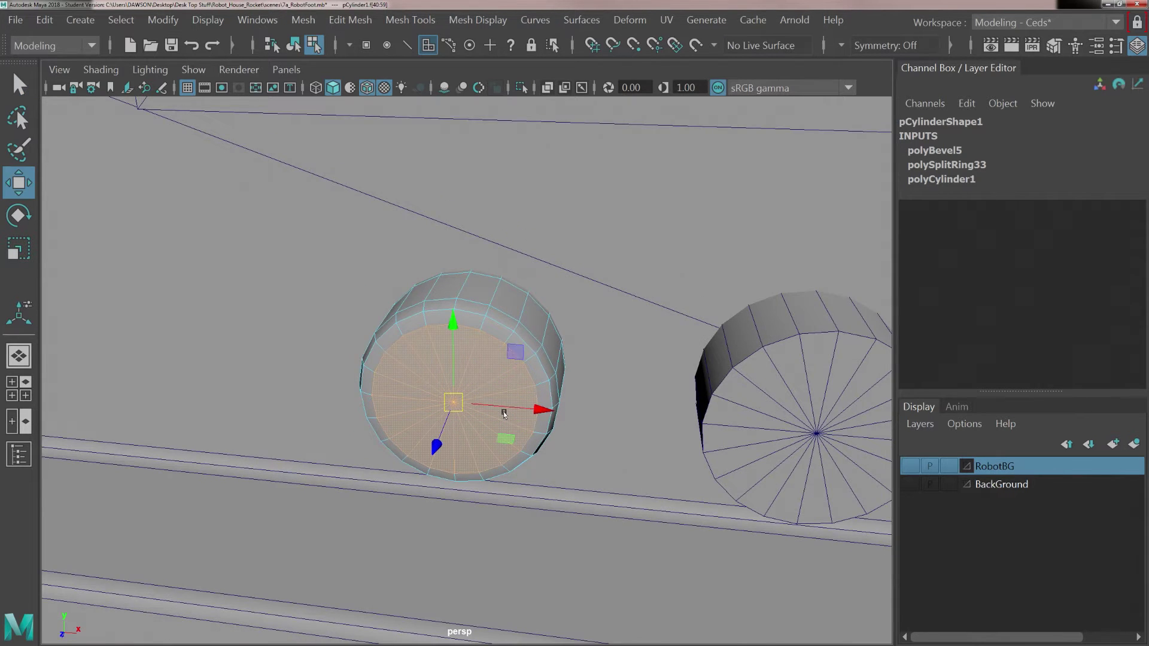
{"action": "scroll", "coordinate": [505, 413], "scroll_direction": "down", "scroll_amount": 3}
{"action": "scroll", "coordinate": [523, 450], "scroll_direction": "up", "scroll_amount": 4}
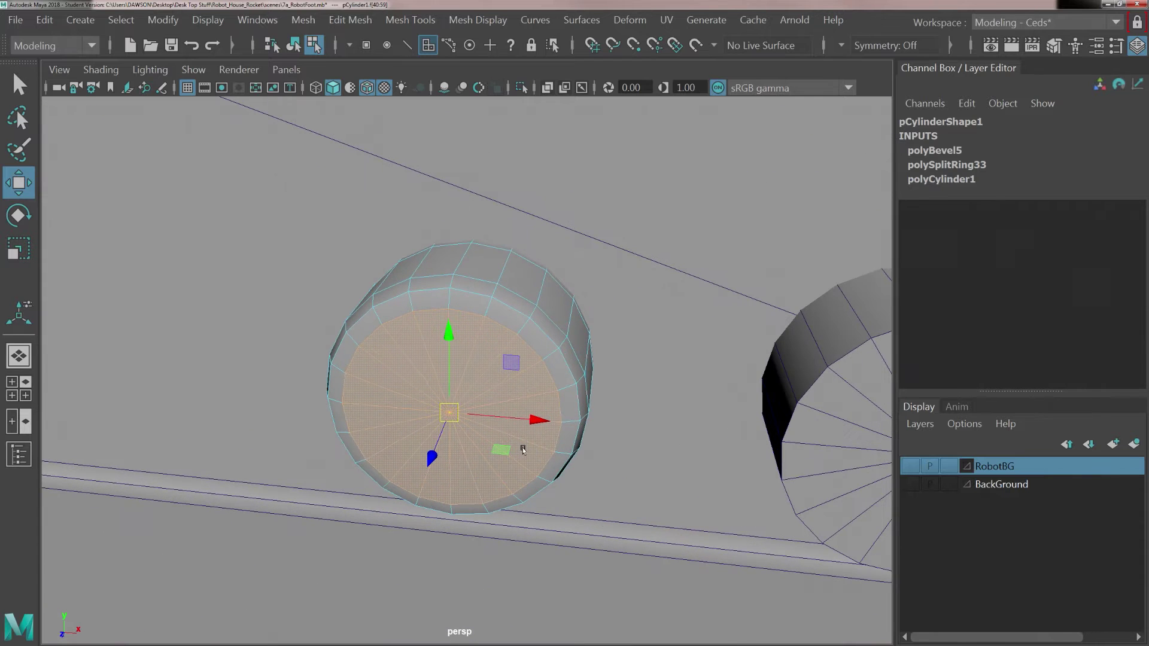
Extrude the knob's front cap faces inward to recess them, and extrude them again with a slight uniform scale down.
{"action": "left_click_drag", "start_coordinate": [525, 466], "coordinate": [509, 486], "text": "alt"}
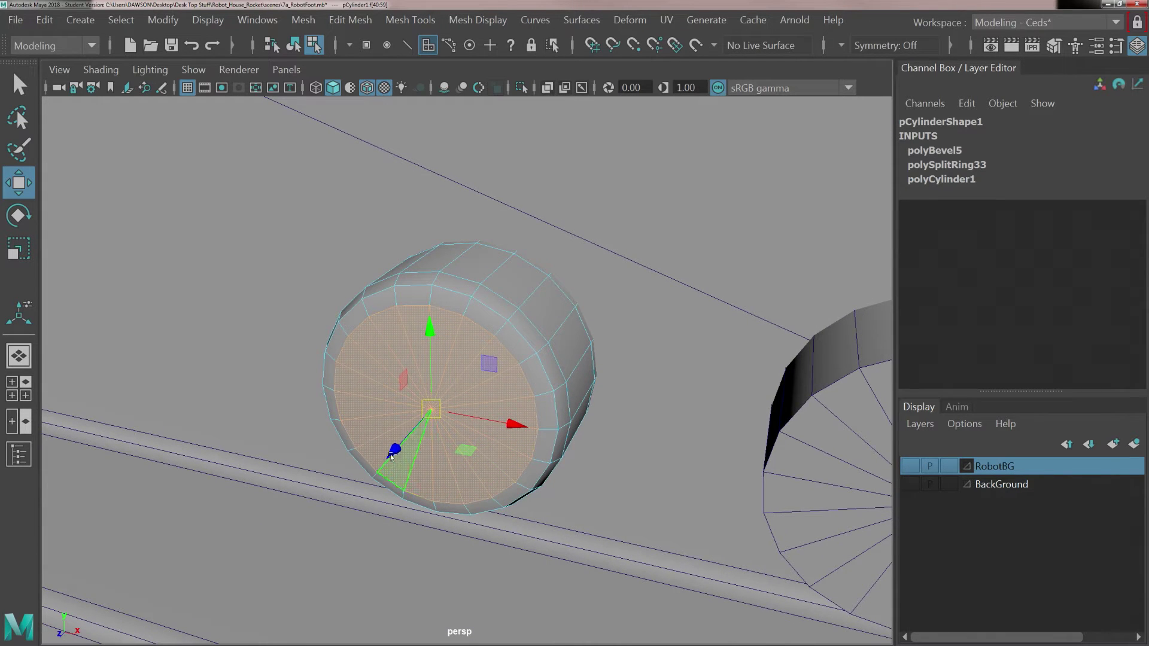
{"action": "left_click_drag", "start_coordinate": [385, 445], "coordinate": [408, 432], "text": "shift"}
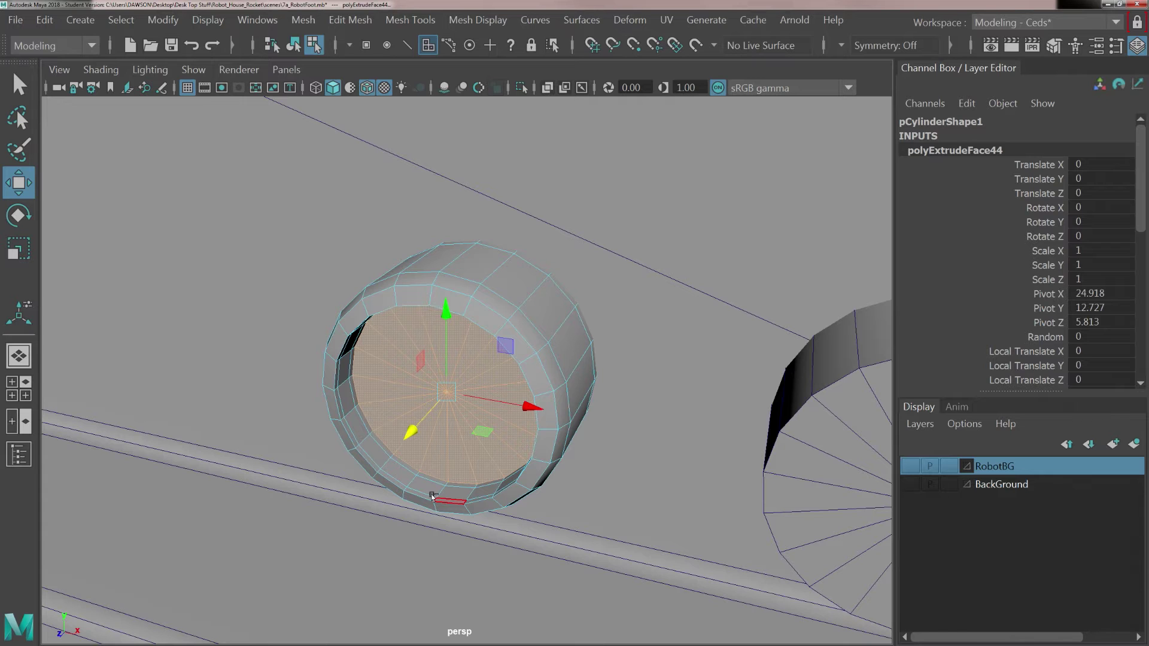
{"action": "key", "text": "ctrl+e"}
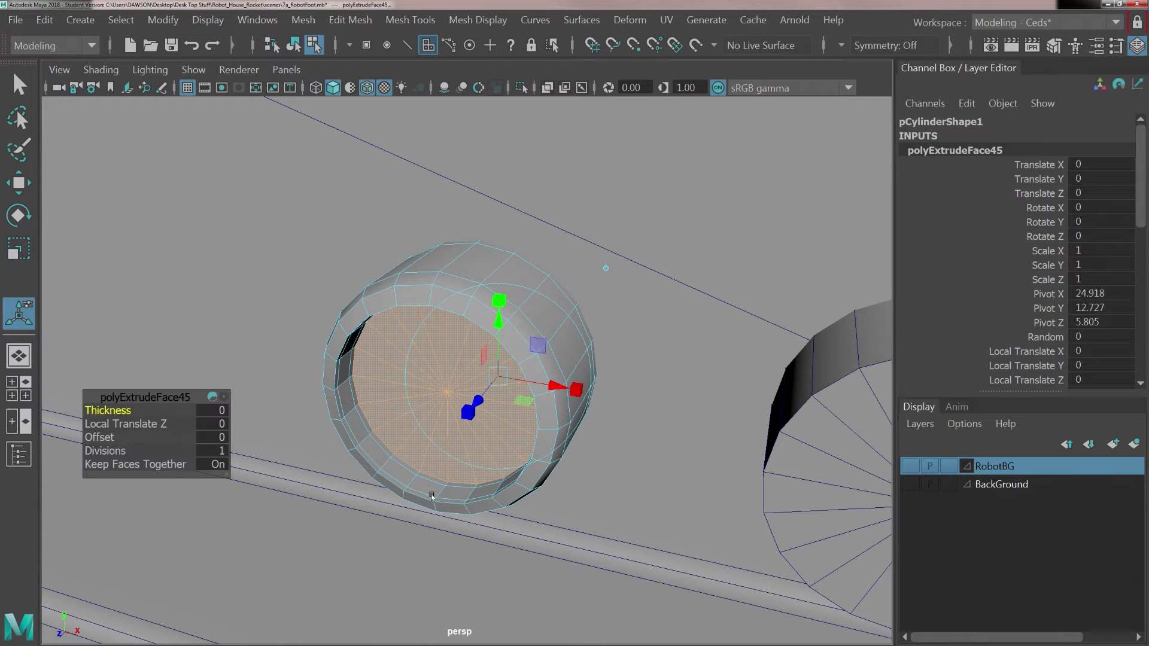
{"action": "key", "text": "r"}
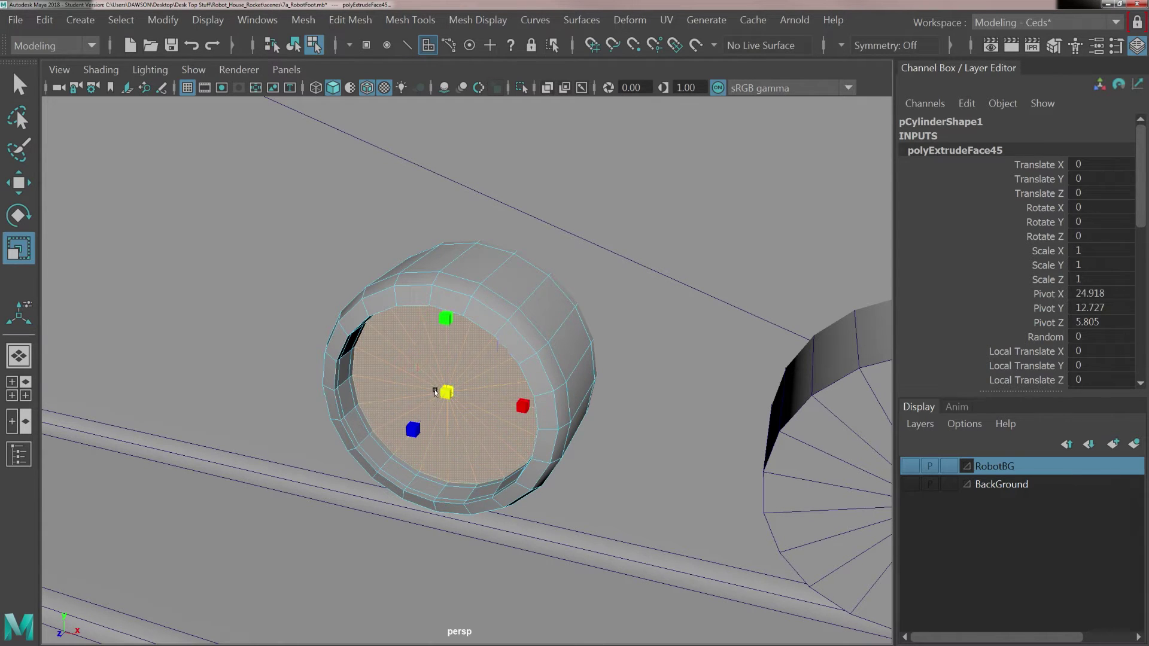
{"action": "left_click_drag", "start_coordinate": [435, 392], "coordinate": [428, 392]}
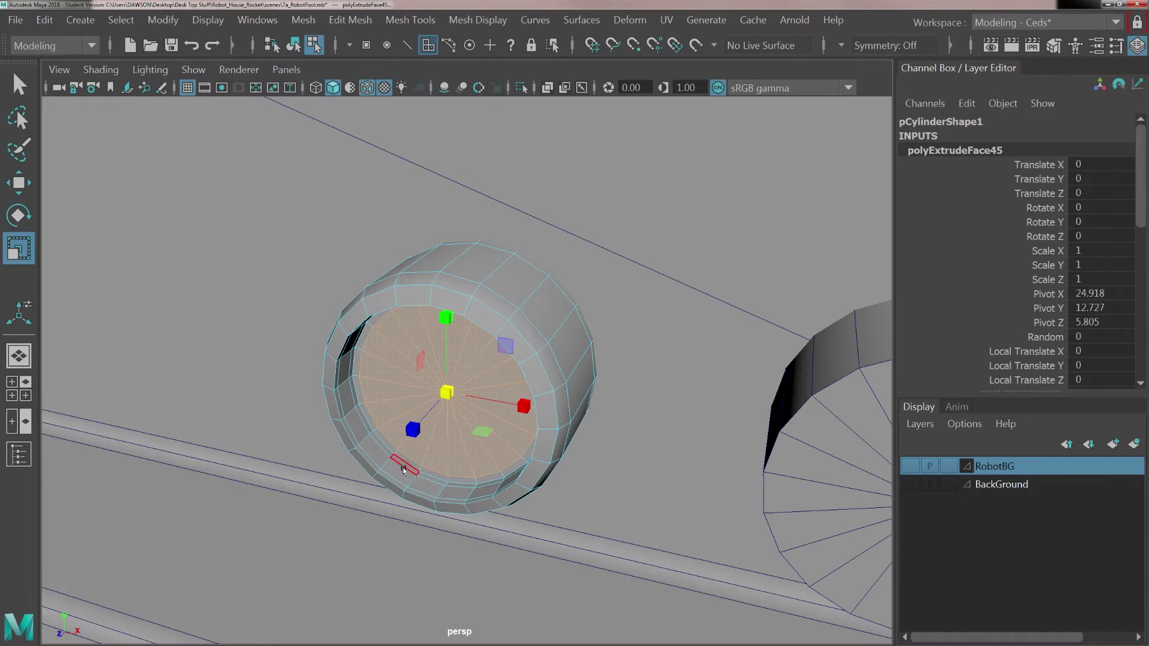
{"action": "scroll", "coordinate": [401, 471], "scroll_direction": "down", "scroll_amount": 5}
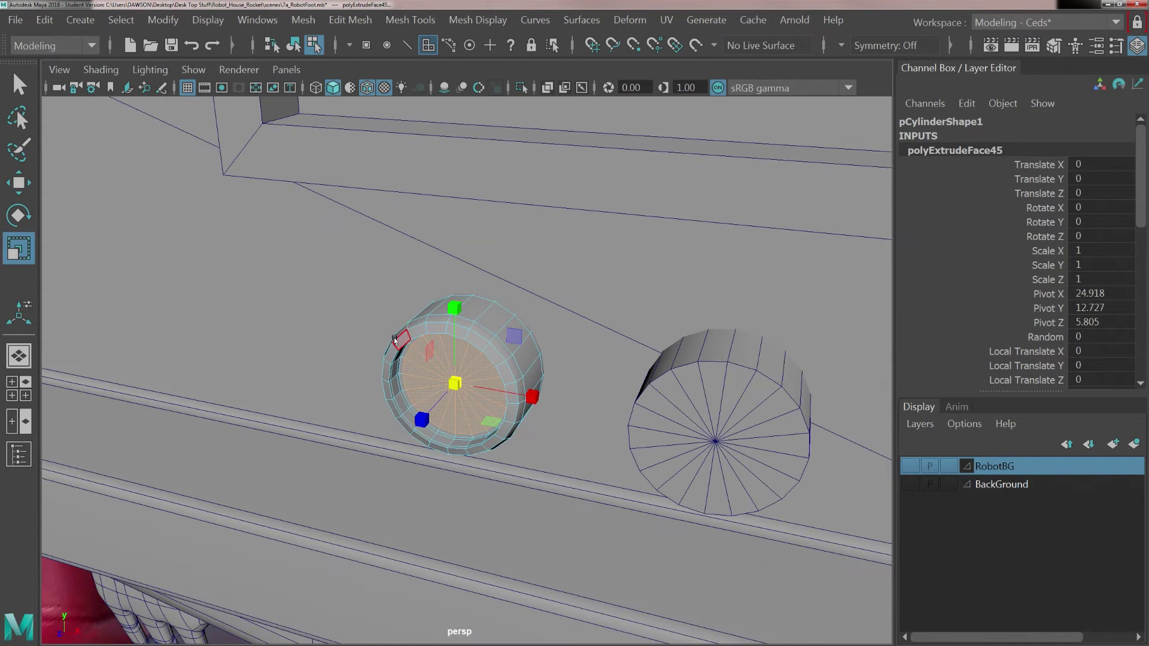
Return to object mode and delete the plain, unbeveled knob farther from the speaker slots.
{"action": "right_click_drag", "start_coordinate": [395, 338], "coordinate": [487, 141]}
{"action": "scroll", "coordinate": [479, 426], "scroll_direction": "down", "scroll_amount": 5}
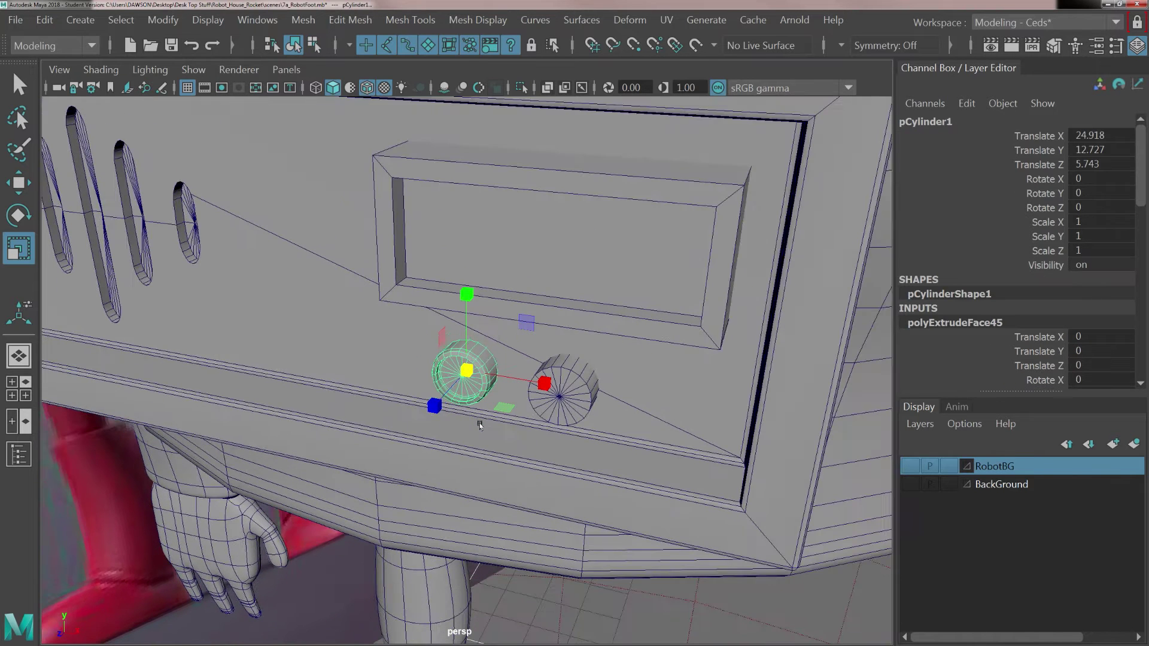
{"action": "scroll", "coordinate": [537, 408], "scroll_direction": "up", "scroll_amount": 2}
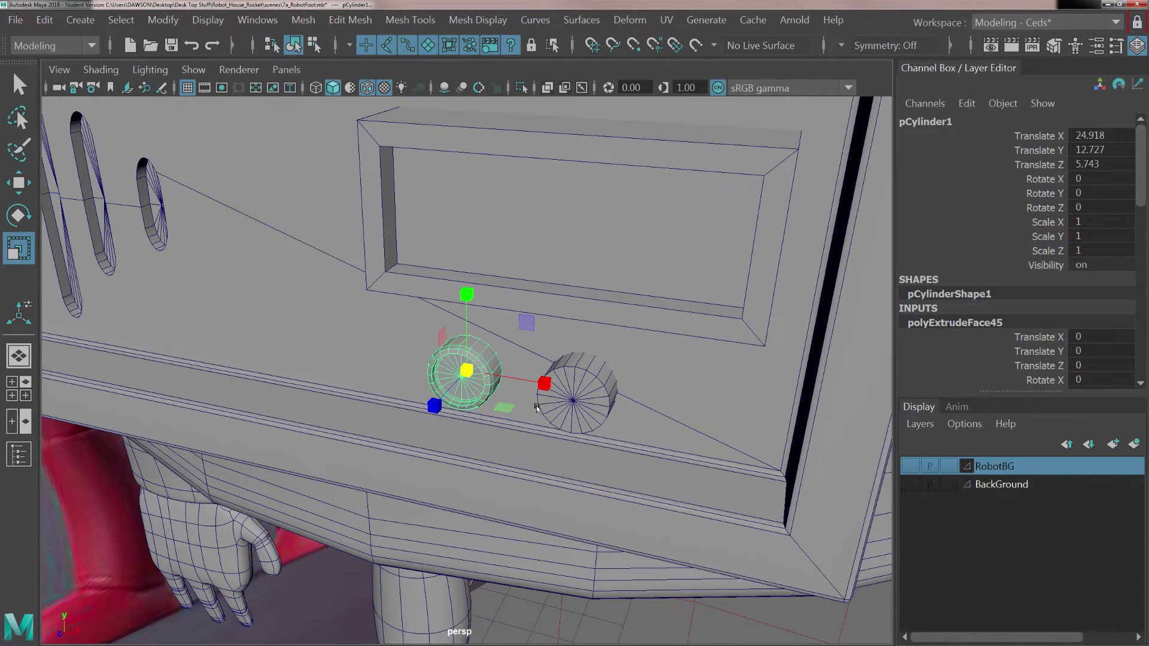
{"action": "left_click", "coordinate": [571, 413]}
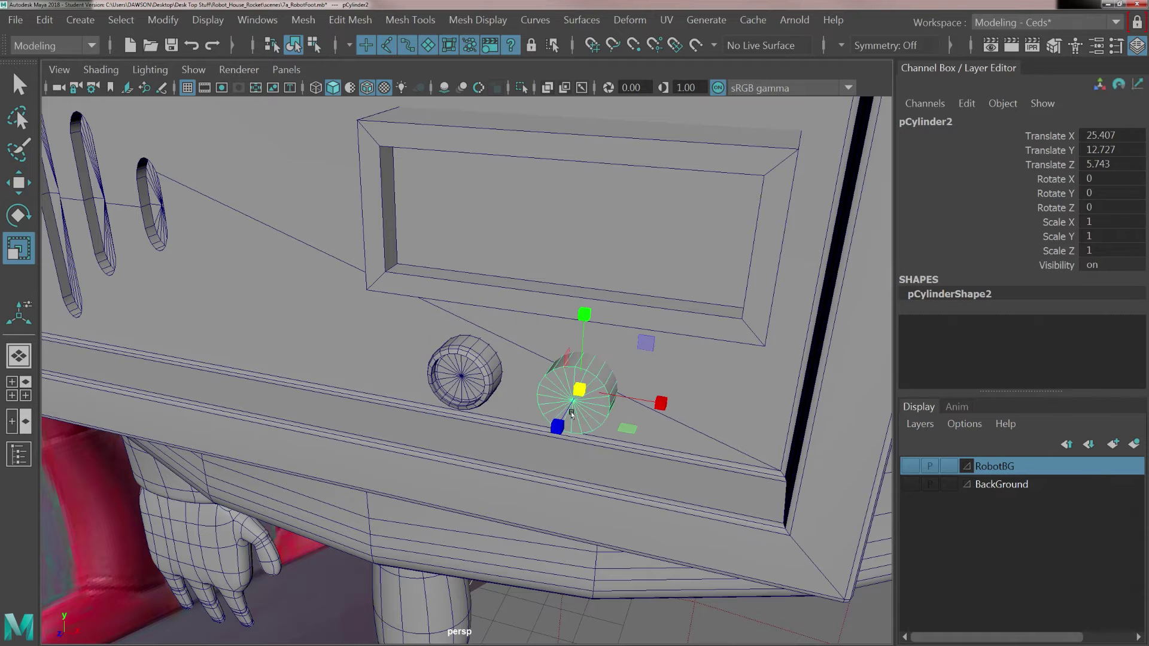
{"action": "left_click", "coordinate": [531, 395]}
Duplicate the finished knob and move the copy along X to about 25.325, into the deleted knob's place.
{"action": "left_click", "coordinate": [475, 407]}
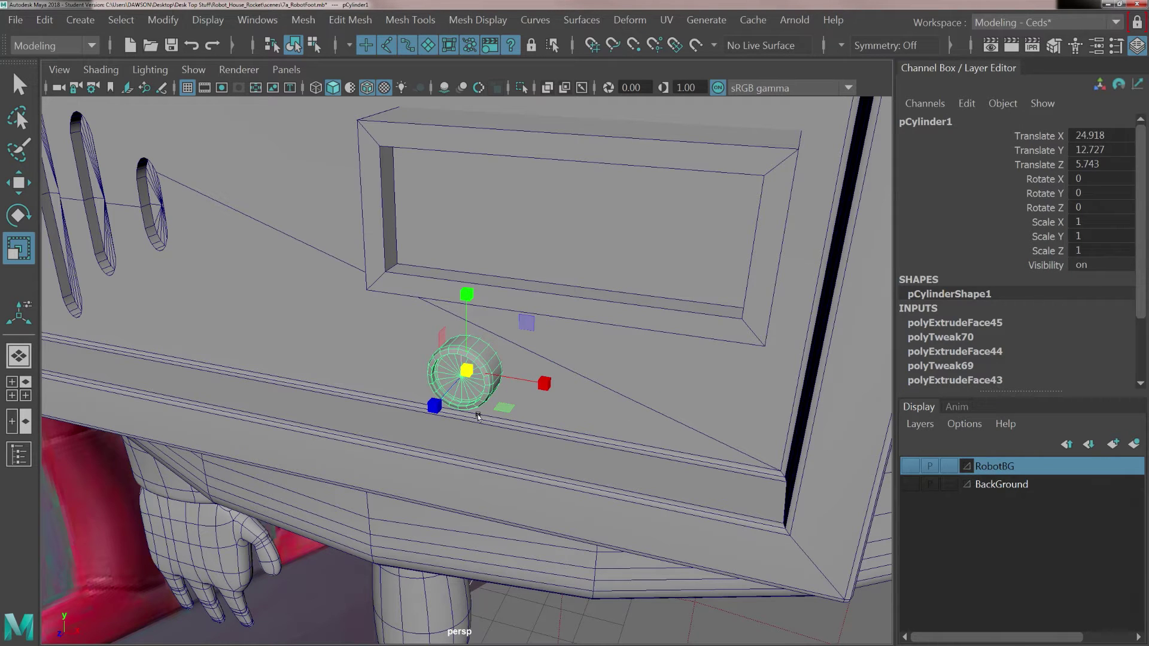
{"action": "key", "text": "w"}
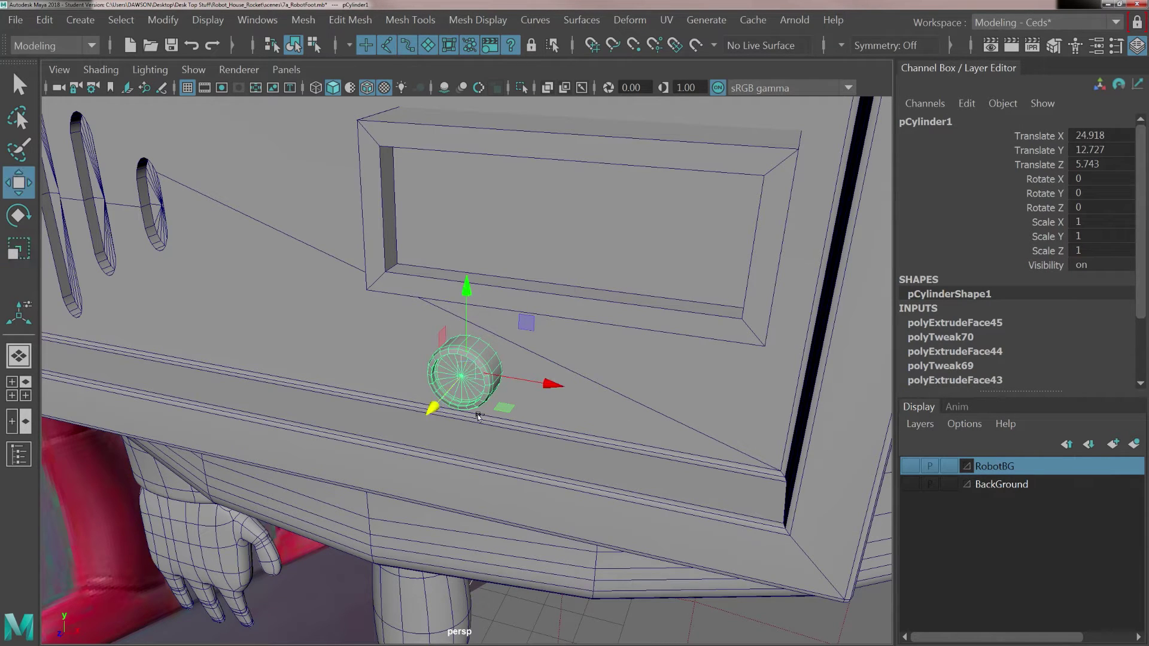
{"action": "key", "text": "ctrl+d"}
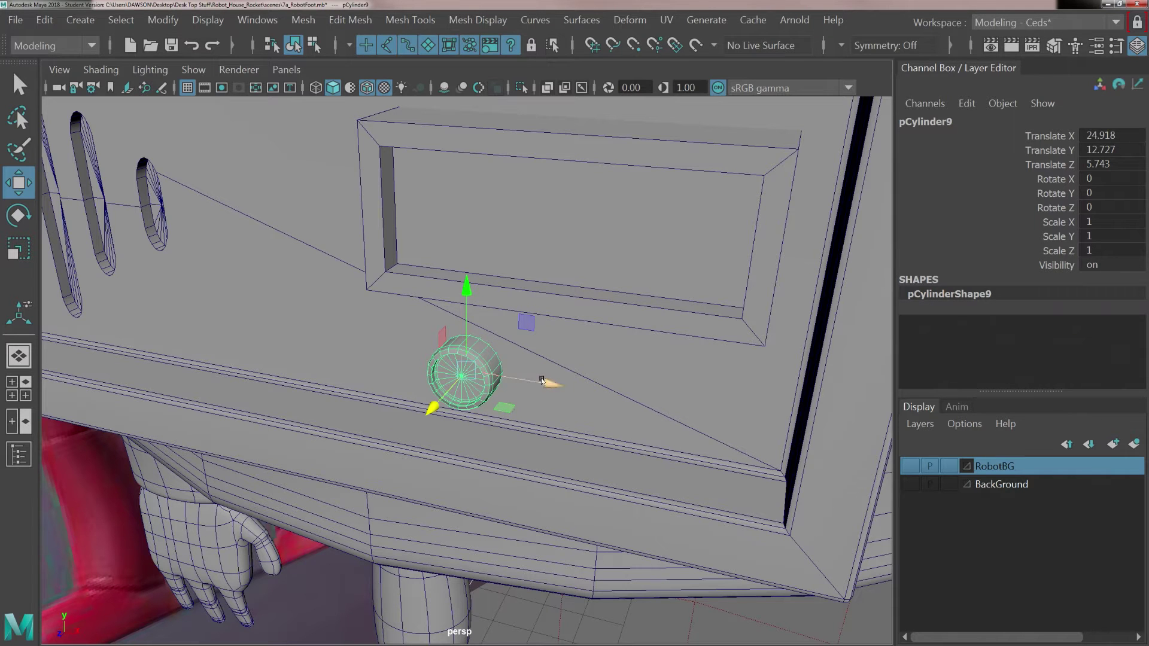
{"action": "left_click_drag", "start_coordinate": [546, 386], "coordinate": [637, 410]}
In the front view, fine-tune the copy's spacing, duplicate it onto the reference's lower round button, and scale the duplicate to about 2.607.
{"action": "key", "text": "space"}
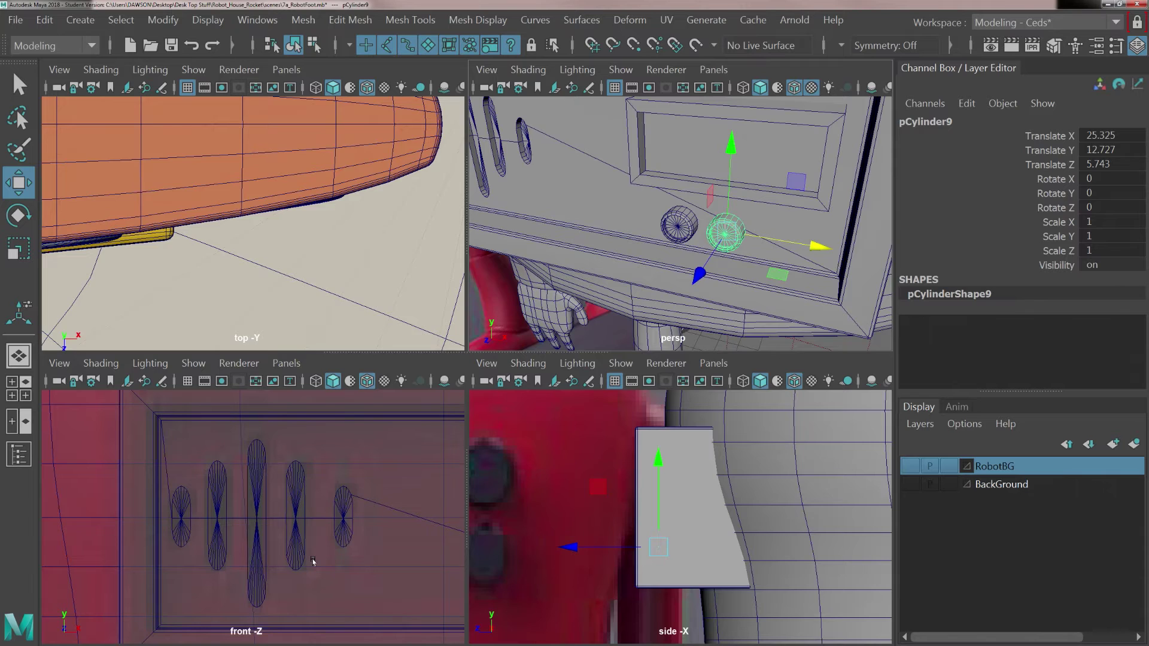
{"action": "key", "text": "space"}
{"action": "scroll", "coordinate": [472, 482], "scroll_direction": "down", "scroll_amount": 10}
{"action": "scroll", "coordinate": [528, 455], "scroll_direction": "up", "scroll_amount": 3}
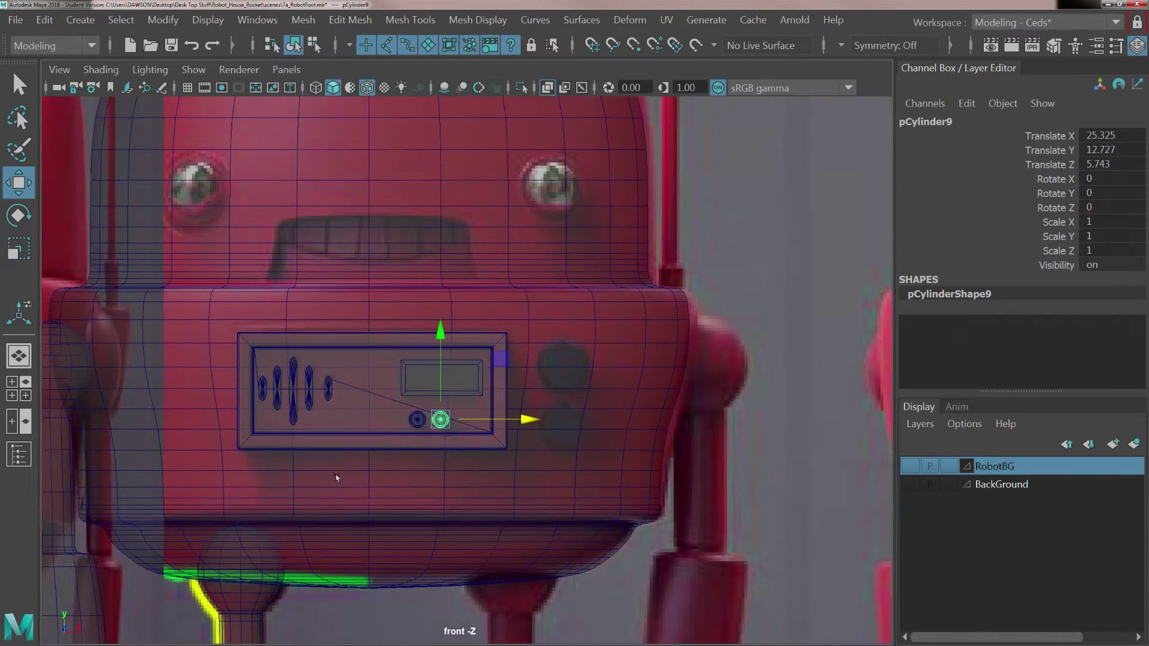
{"action": "scroll", "coordinate": [336, 477], "scroll_direction": "up", "scroll_amount": 4}
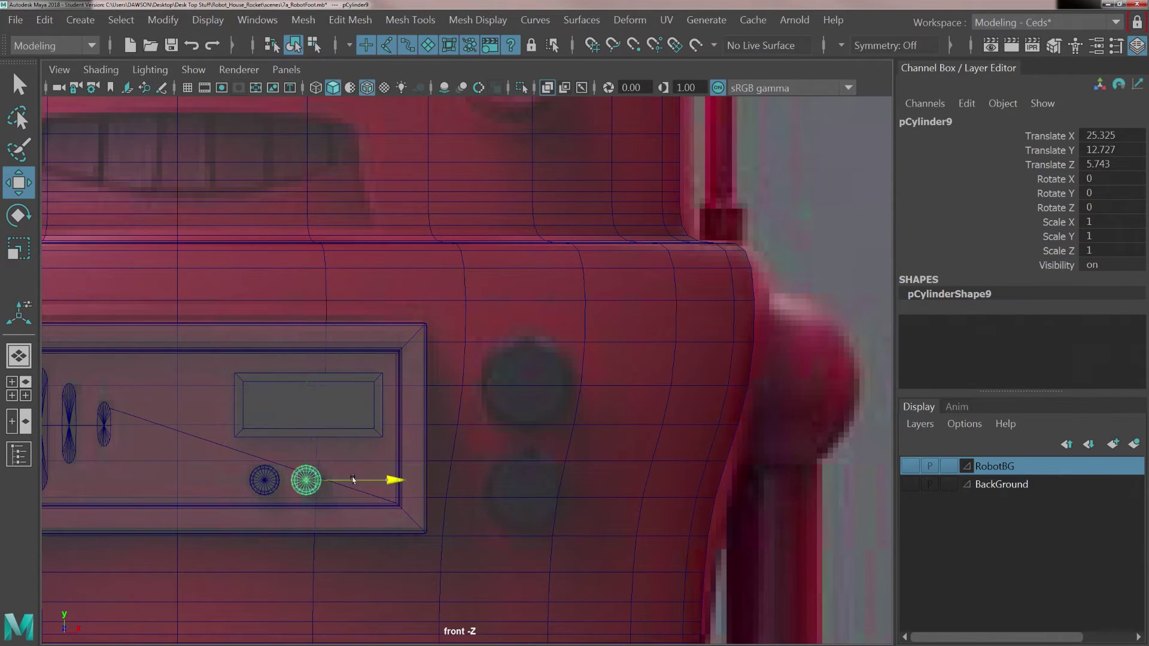
{"action": "left_click_drag", "start_coordinate": [353, 479], "coordinate": [558, 508]}
{"action": "key", "text": "ctrl+d"}
{"action": "key", "text": "r"}
{"action": "key", "text": "w"}
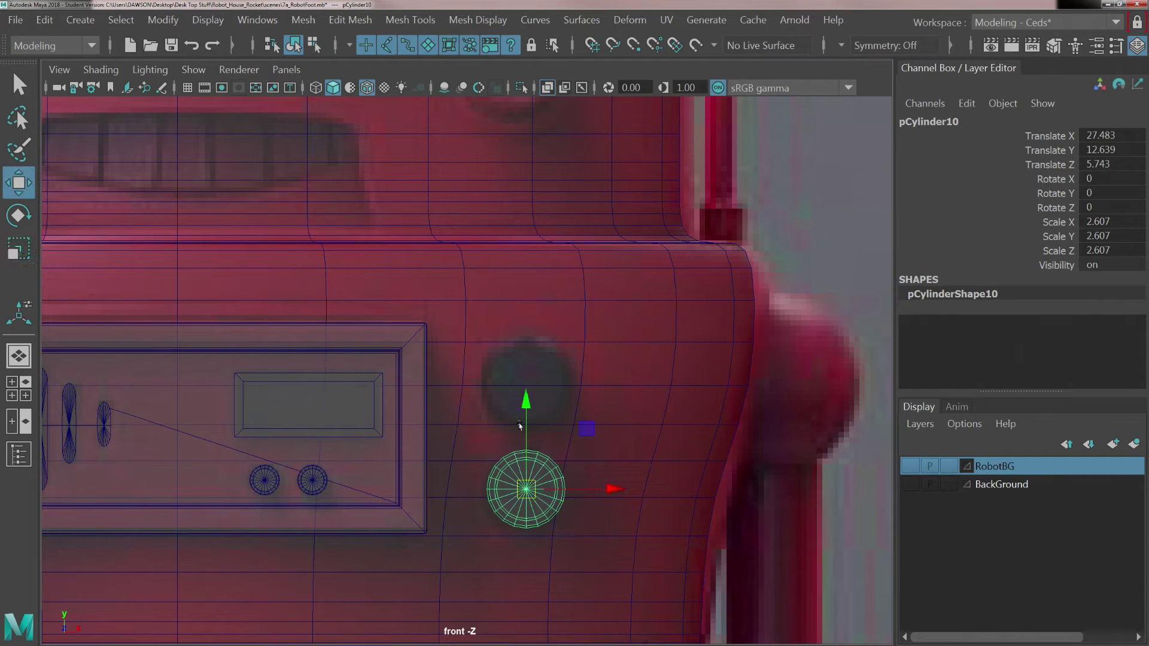
Duplicate the large knob up onto the reference's upper round button and scale both large knobs to about 2.947.
{"action": "left_click_drag", "start_coordinate": [520, 426], "coordinate": [529, 299]}
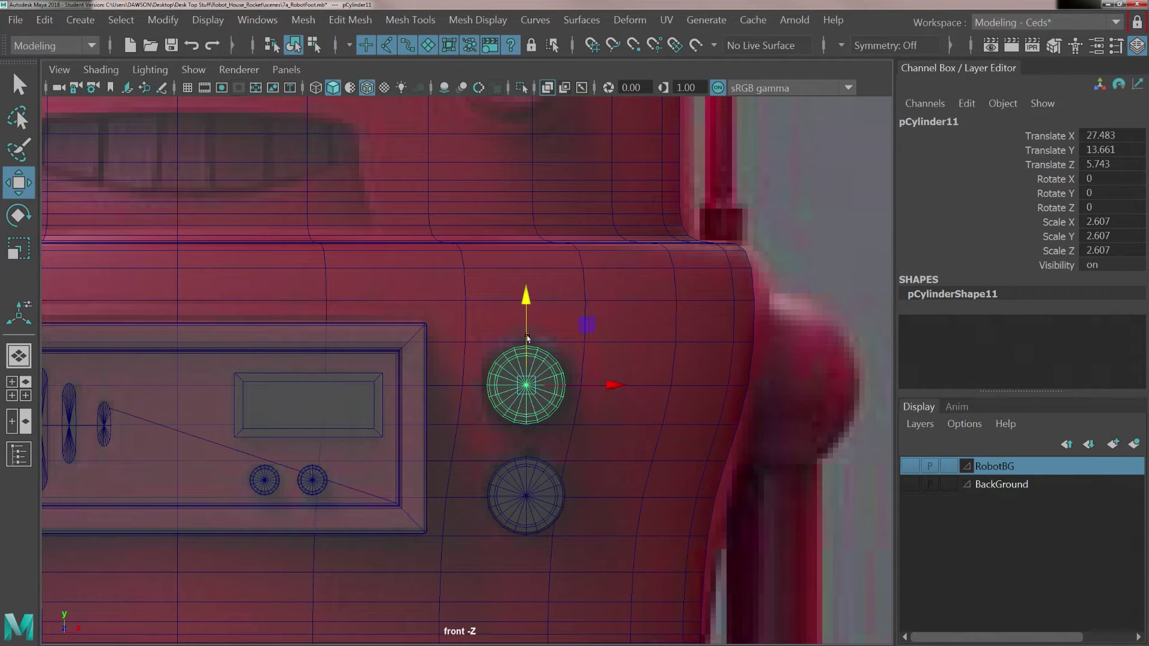
{"action": "left_click", "coordinate": [520, 478], "text": "shift"}
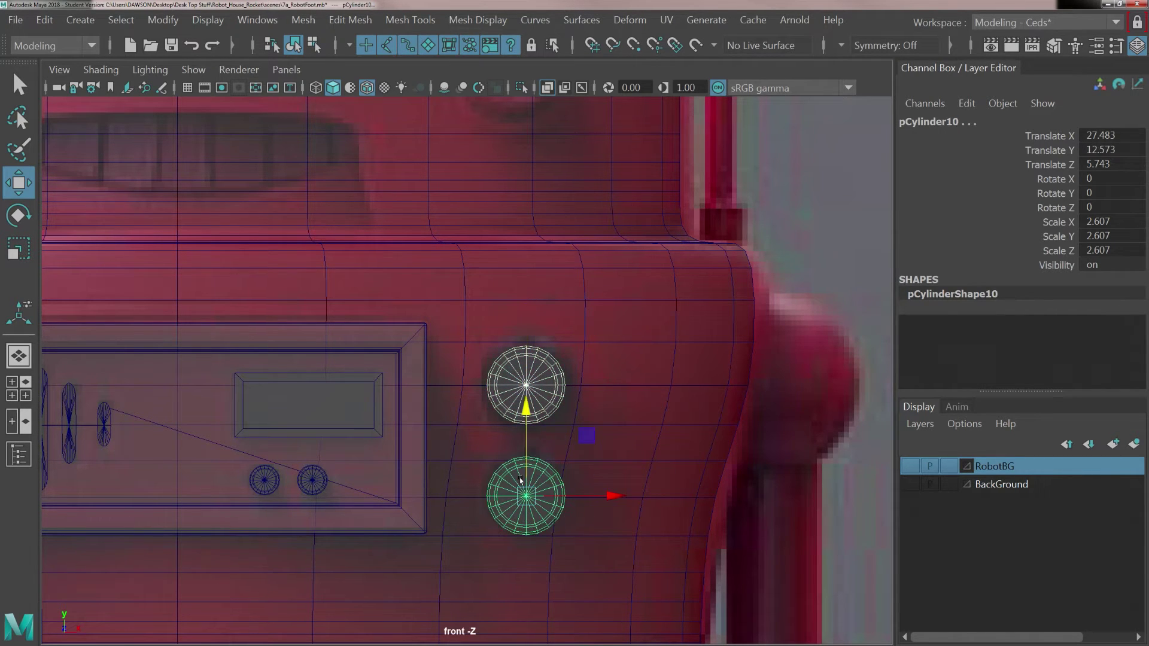
{"action": "key", "text": "r"}
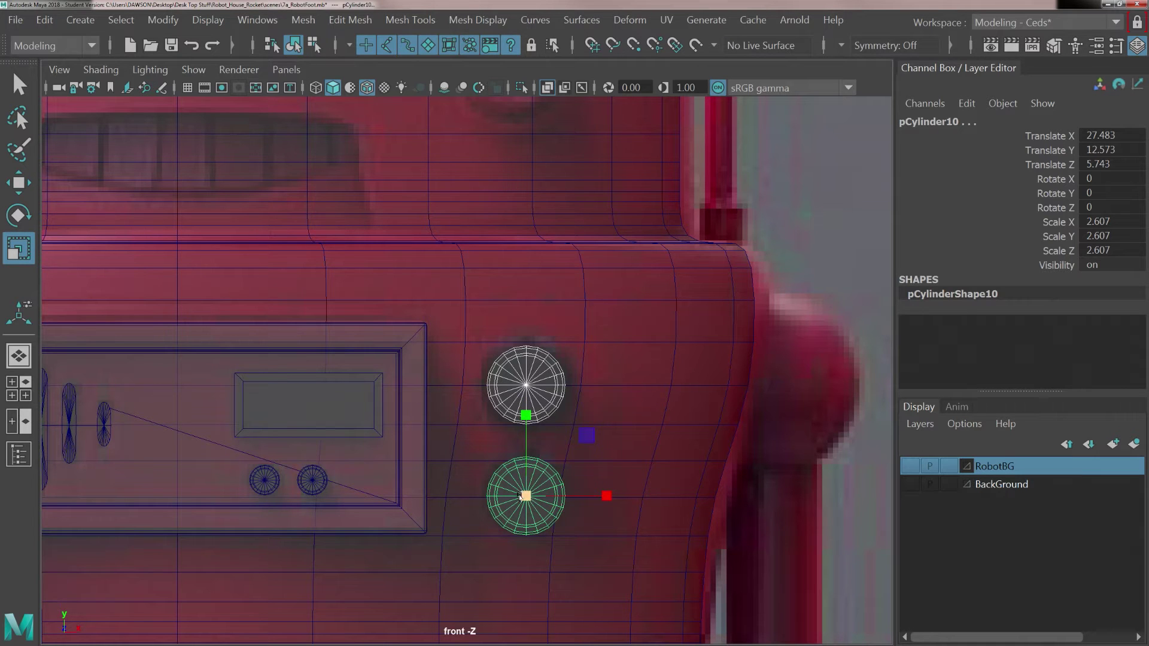
{"action": "left_click_drag", "start_coordinate": [520, 494], "coordinate": [527, 497]}
{"action": "key", "text": "w"}
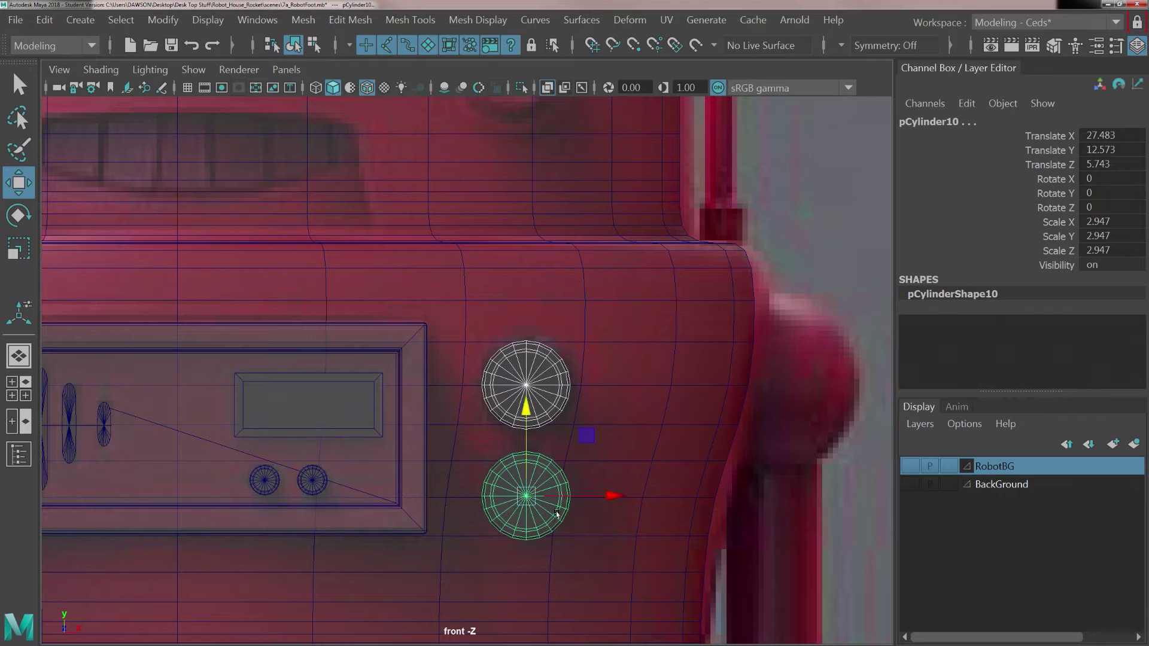
Move the large knobs back along Z toward the body, placing the lower at about 4.329 and the upper at about 4.767.
{"action": "key", "text": "space"}
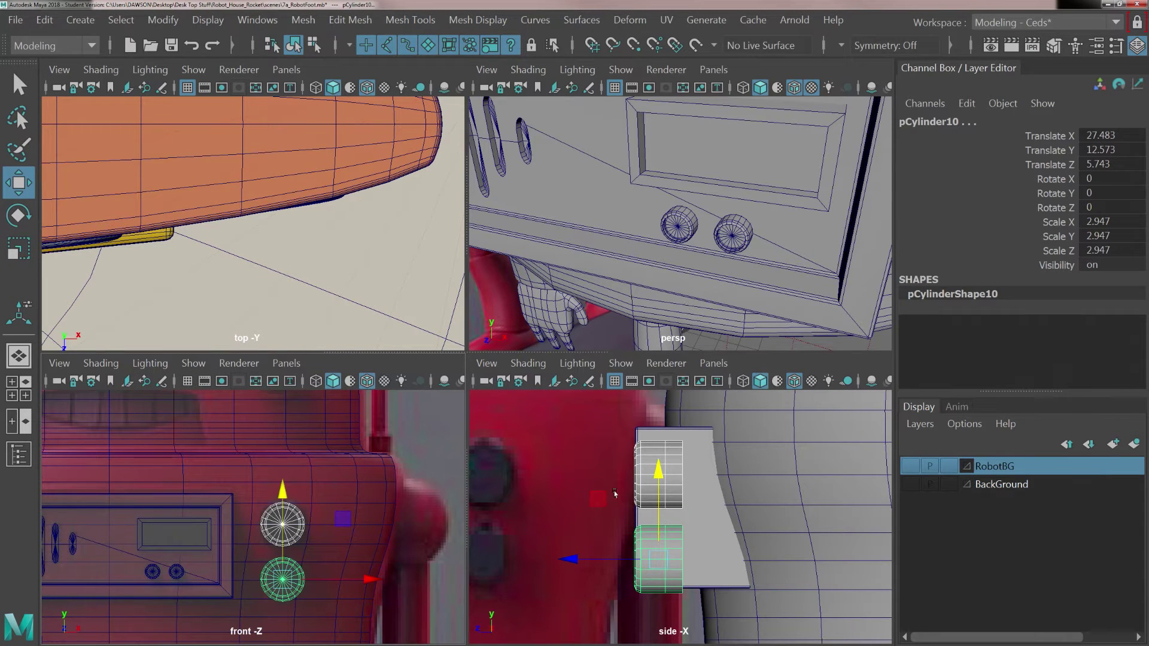
{"action": "left_click_drag", "start_coordinate": [563, 555], "coordinate": [673, 584]}
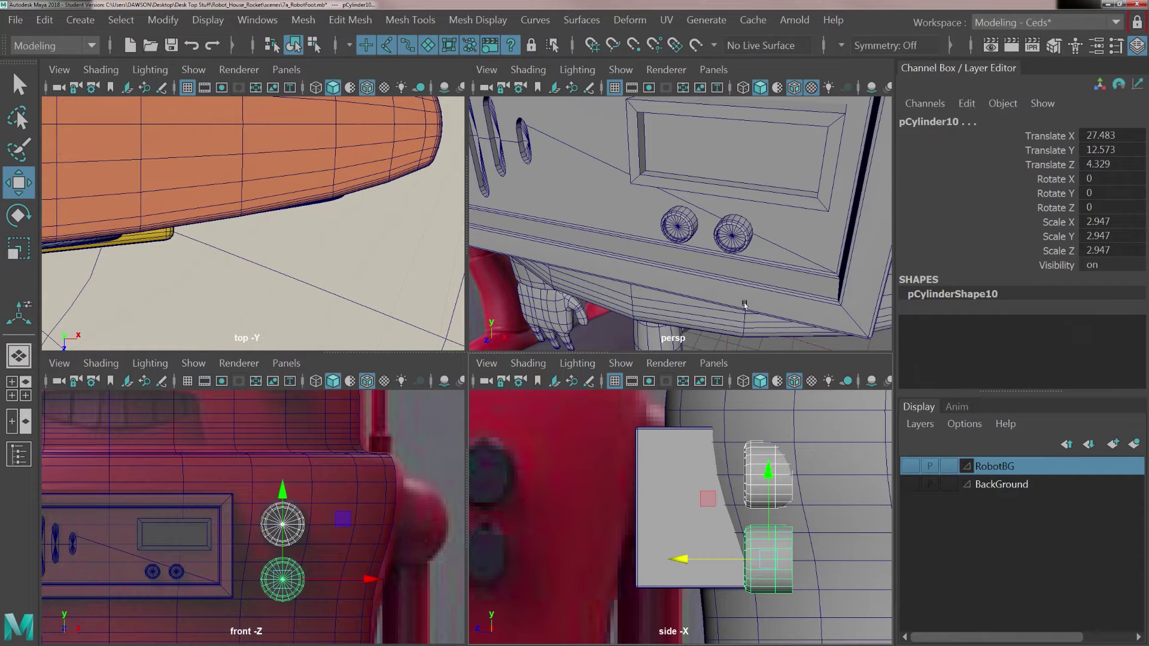
{"action": "scroll", "coordinate": [745, 305], "scroll_direction": "down", "scroll_amount": 5}
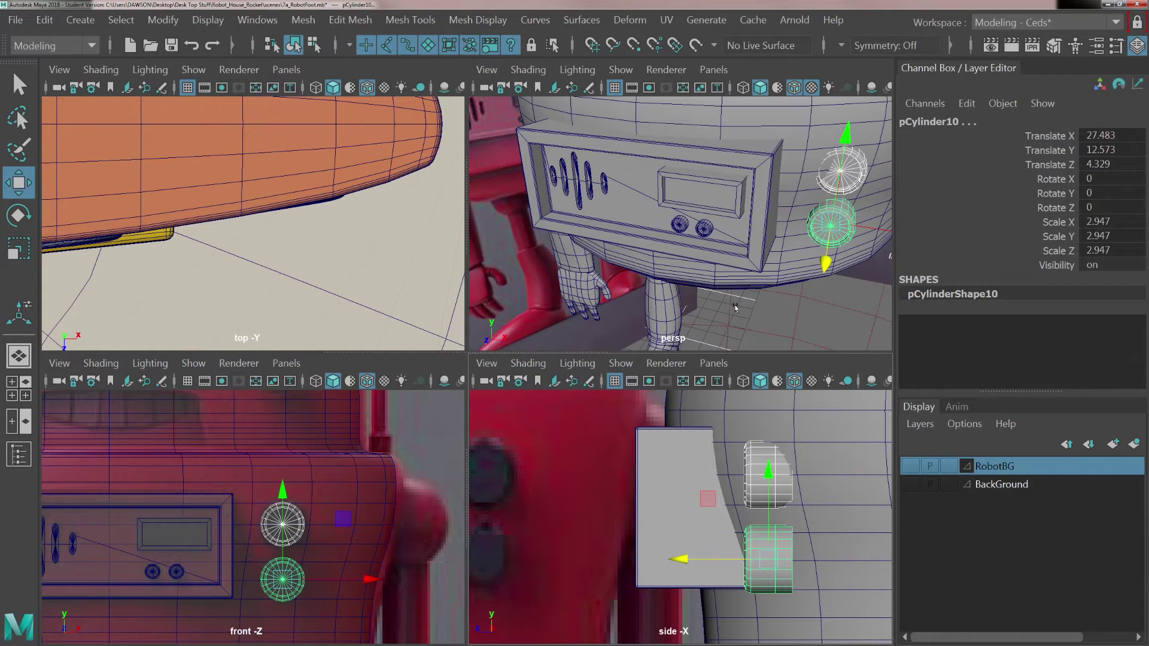
{"action": "key", "text": "space"}
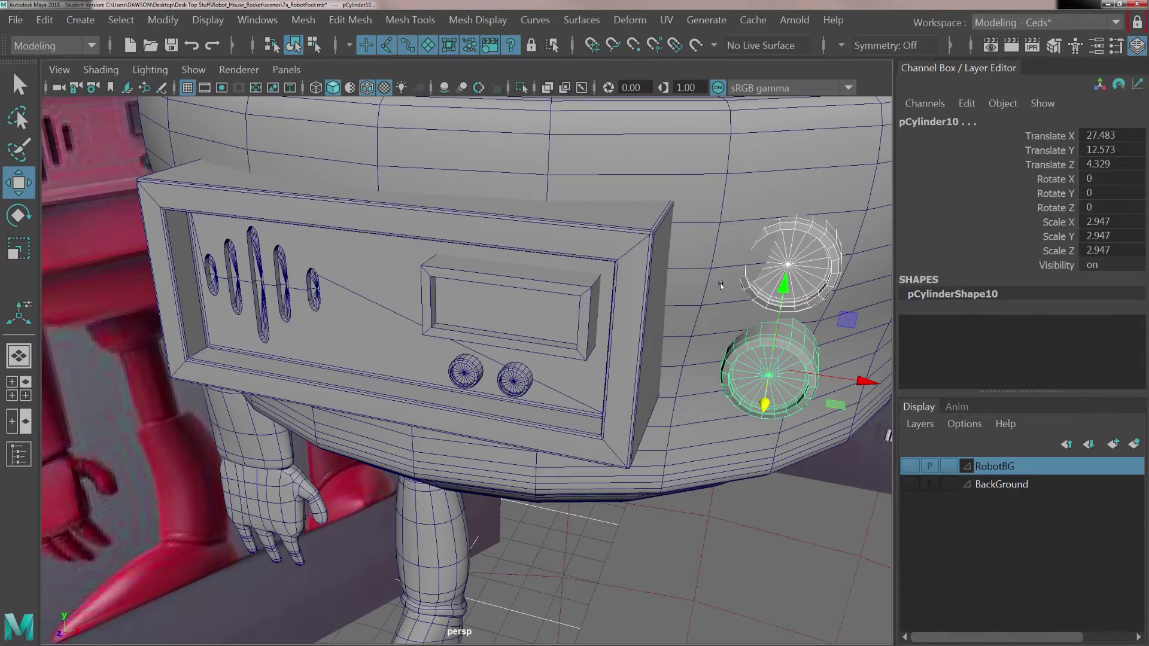
{"action": "scroll", "coordinate": [699, 323], "scroll_direction": "down", "scroll_amount": 5}
{"action": "left_click_drag", "start_coordinate": [699, 324], "coordinate": [456, 361], "text": "alt"}
{"action": "left_click", "coordinate": [574, 325]}
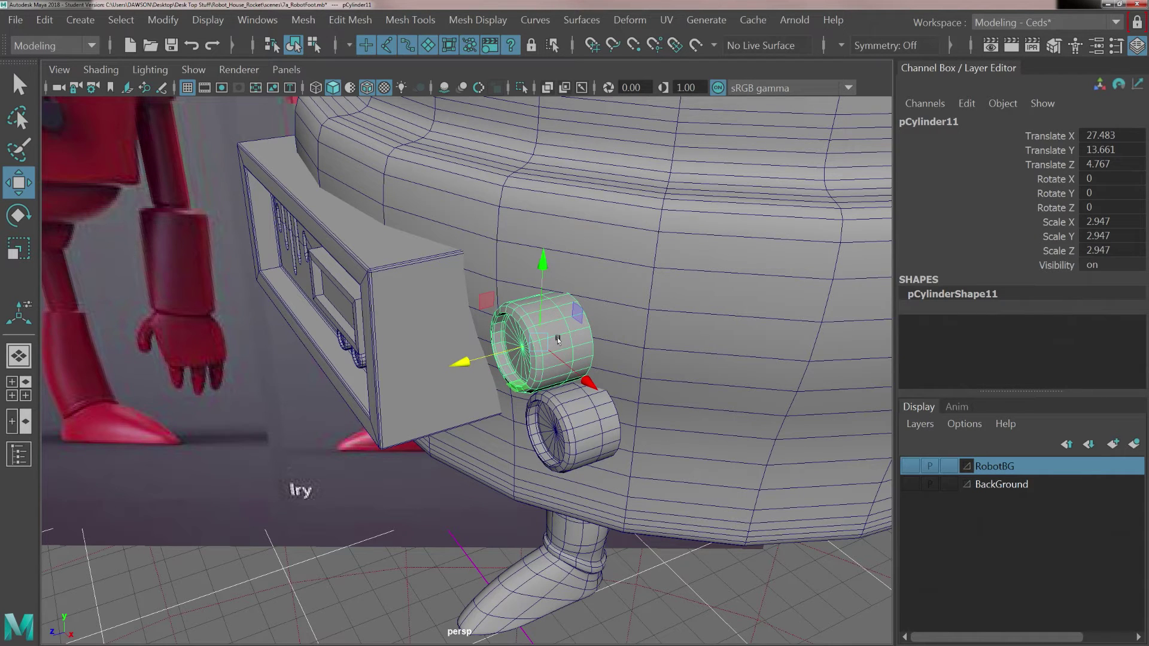
In edge mode, select the upper large knob's back edge loop and move it back along Z into the robot's body.
{"action": "right_click_drag", "start_coordinate": [557, 171], "coordinate": [567, 124]}
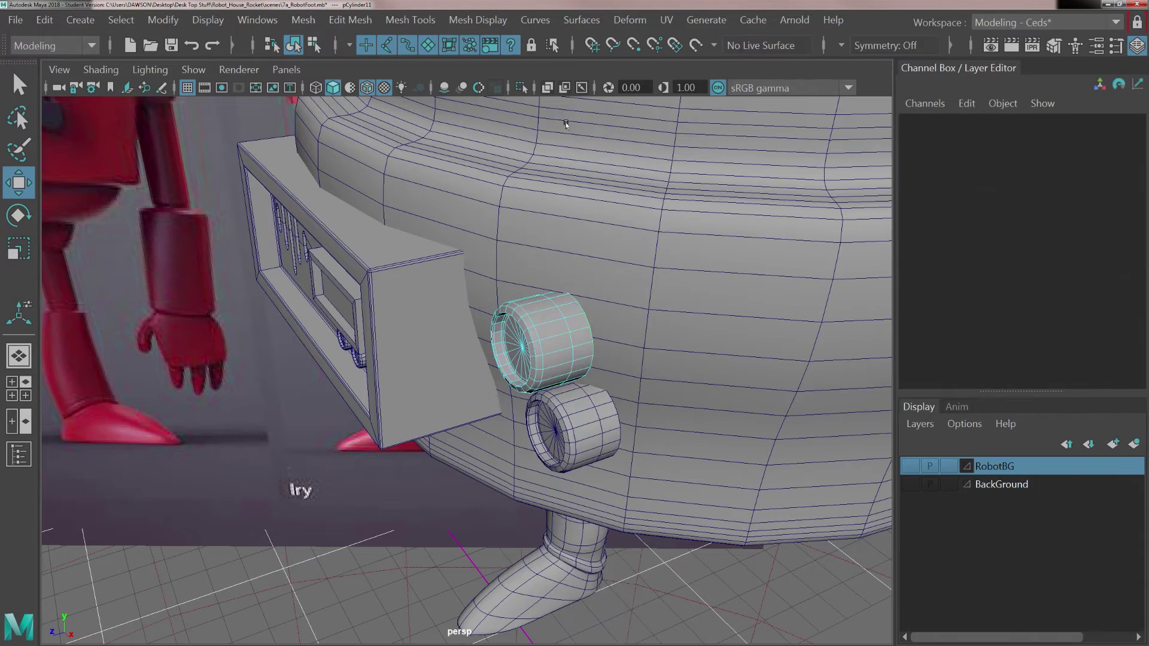
{"action": "left_click_drag", "start_coordinate": [567, 124], "coordinate": [526, 332], "text": "alt"}
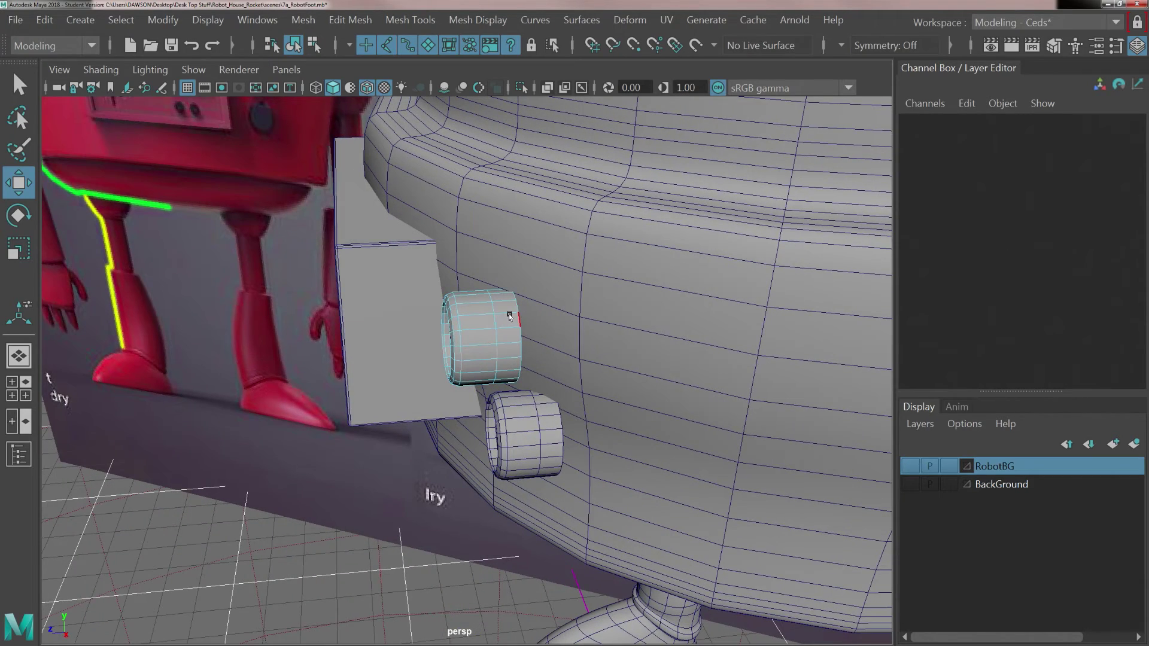
{"action": "double_click", "coordinate": [509, 316]}
{"action": "middle_click_drag", "start_coordinate": [519, 349], "coordinate": [578, 473], "text": "alt"}
{"action": "left_click_drag", "start_coordinate": [577, 473], "coordinate": [530, 350], "text": "alt"}
{"action": "scroll", "coordinate": [476, 406], "scroll_direction": "up", "scroll_amount": 3}
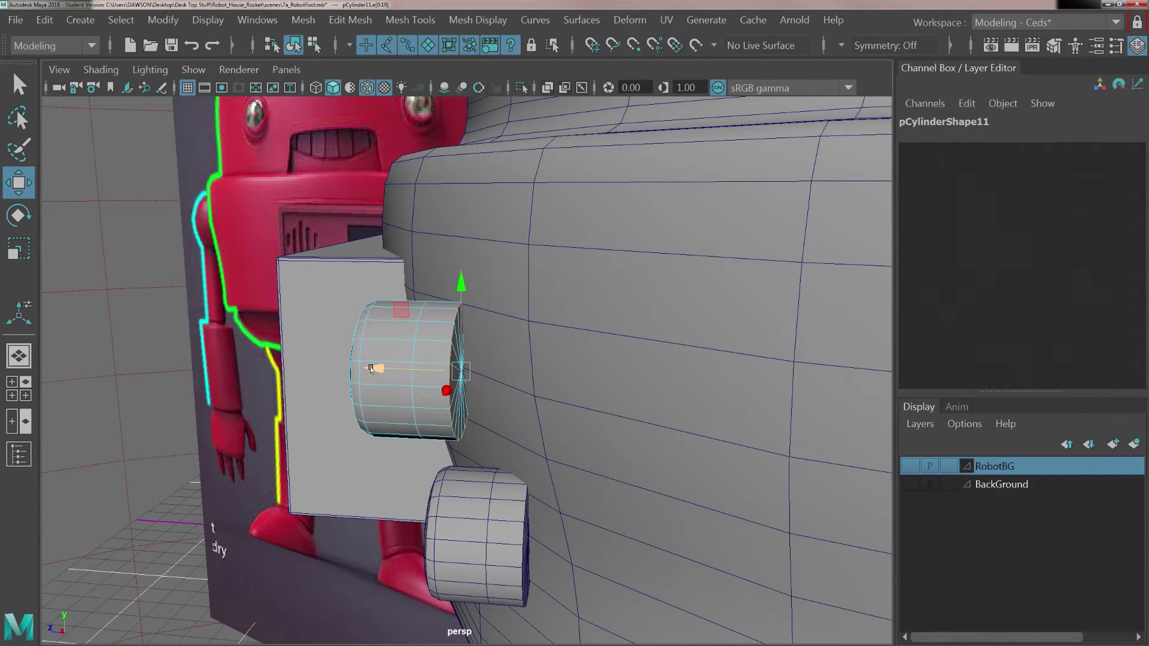
{"action": "left_click_drag", "start_coordinate": [376, 368], "coordinate": [451, 396]}
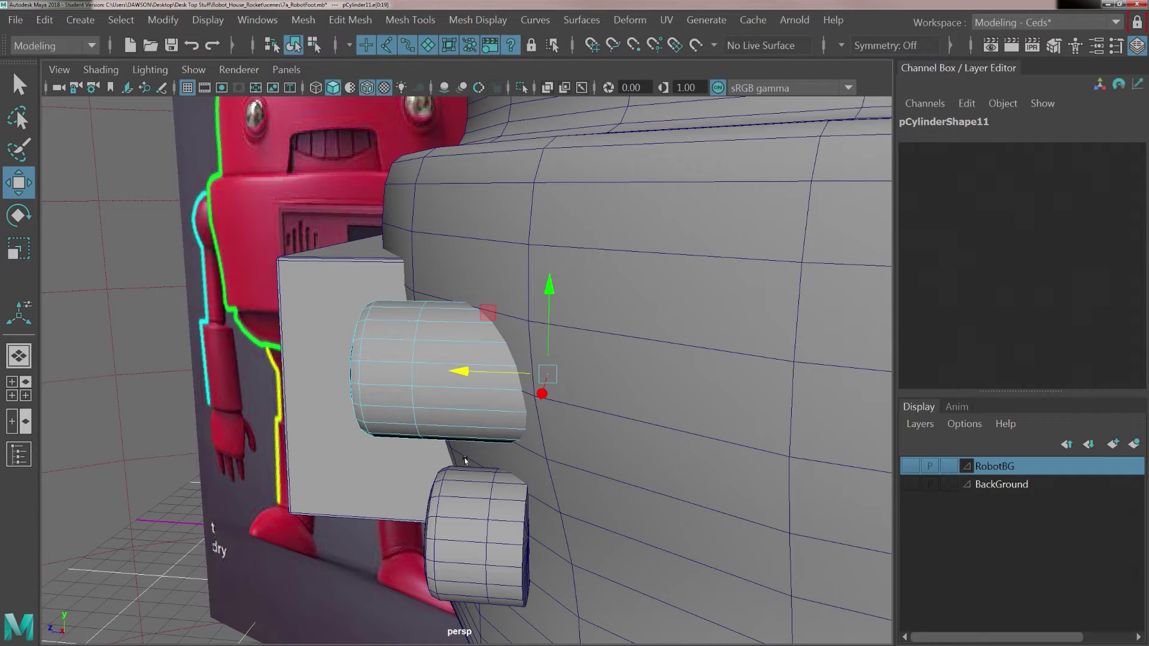
Extend the lower large knob's back edge loop along Z into the body, and return the knob to object mode.
{"action": "middle_click_drag", "start_coordinate": [469, 506], "coordinate": [488, 432], "text": "alt"}
{"action": "left_click", "coordinate": [488, 430]}
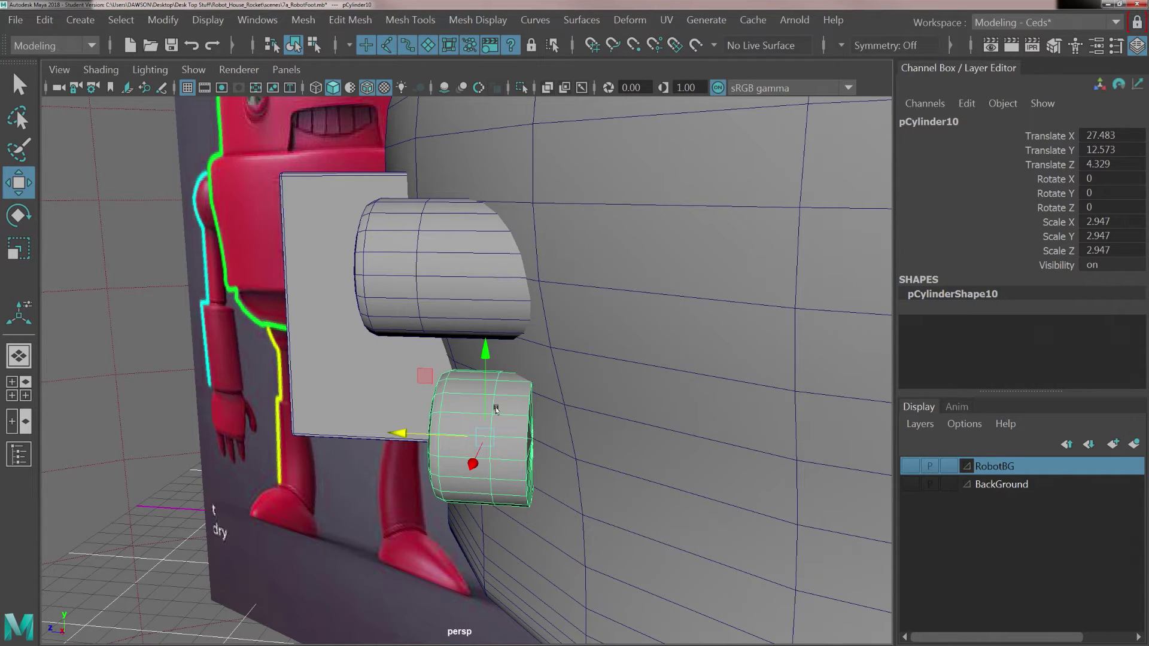
{"action": "right_click", "coordinate": [506, 170]}
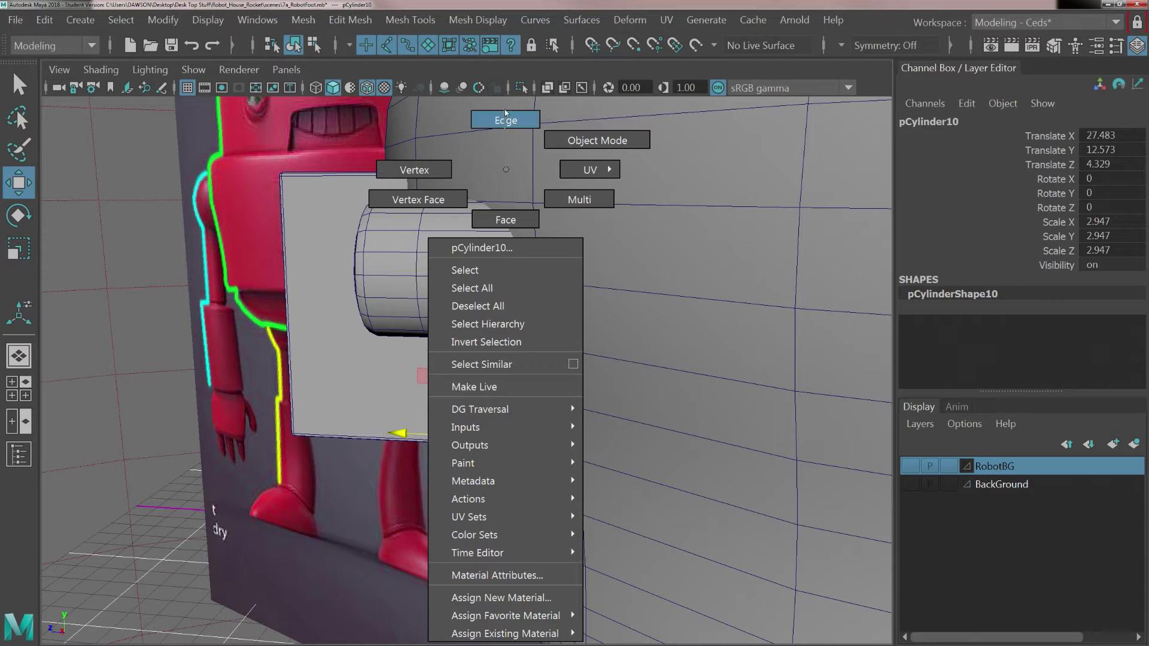
{"action": "left_click", "coordinate": [505, 113]}
{"action": "double_click", "coordinate": [520, 424]}
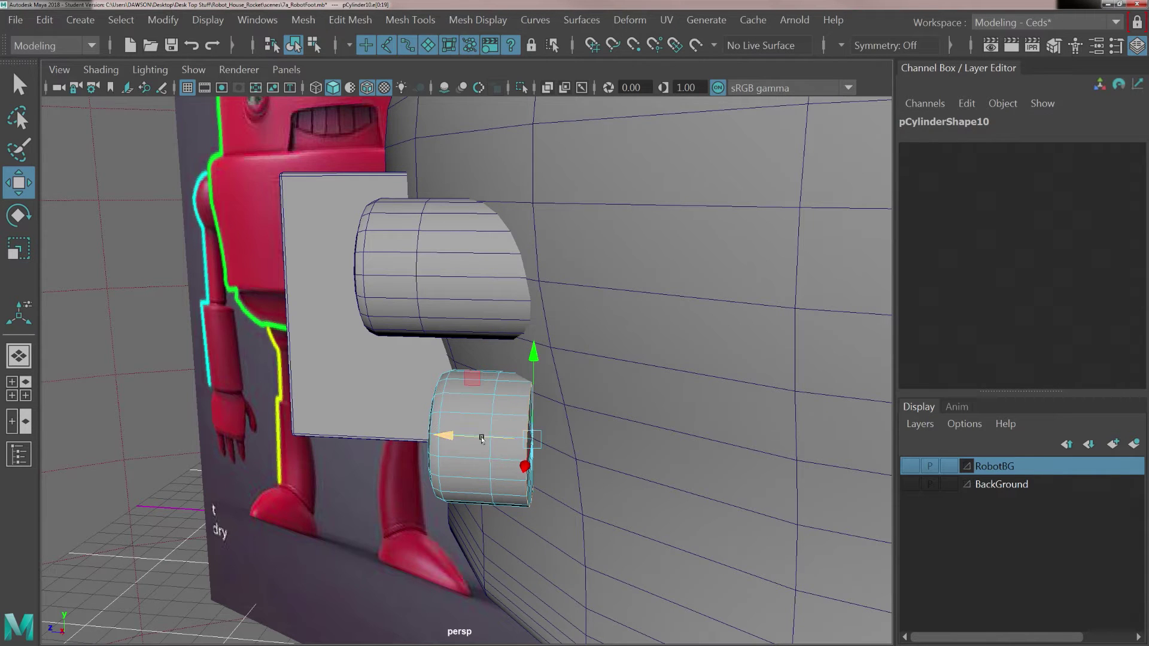
{"action": "left_click_drag", "start_coordinate": [433, 435], "coordinate": [485, 415]}
{"action": "scroll", "coordinate": [498, 484], "scroll_direction": "down", "scroll_amount": 5}
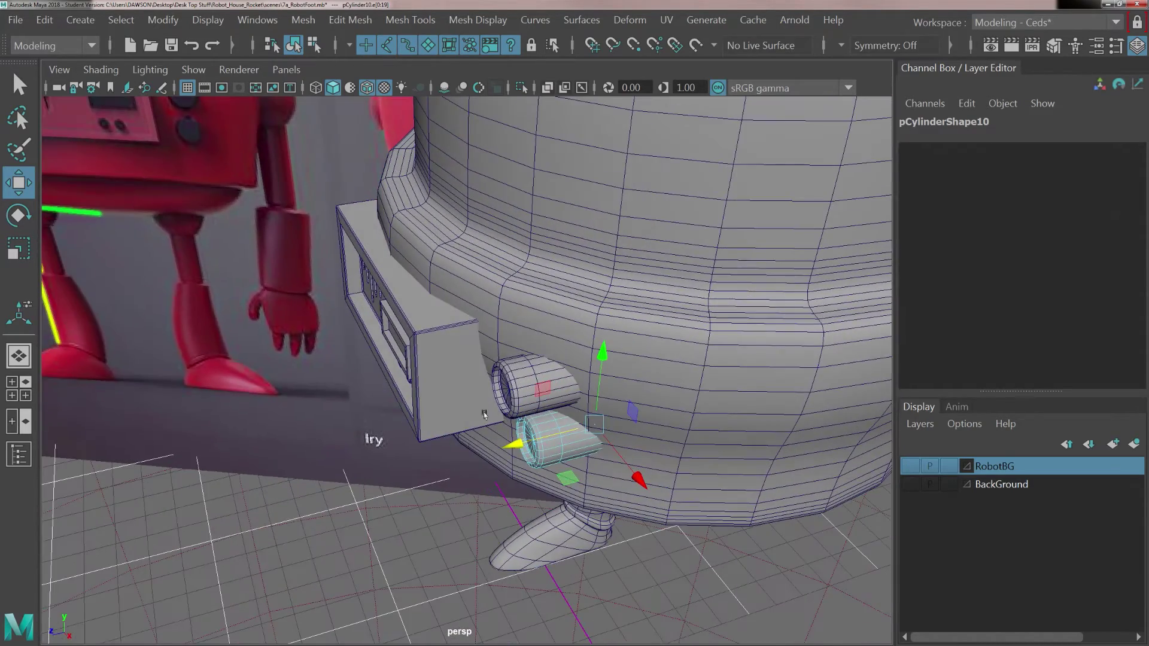
{"action": "right_click_drag", "start_coordinate": [506, 368], "coordinate": [574, 341]}
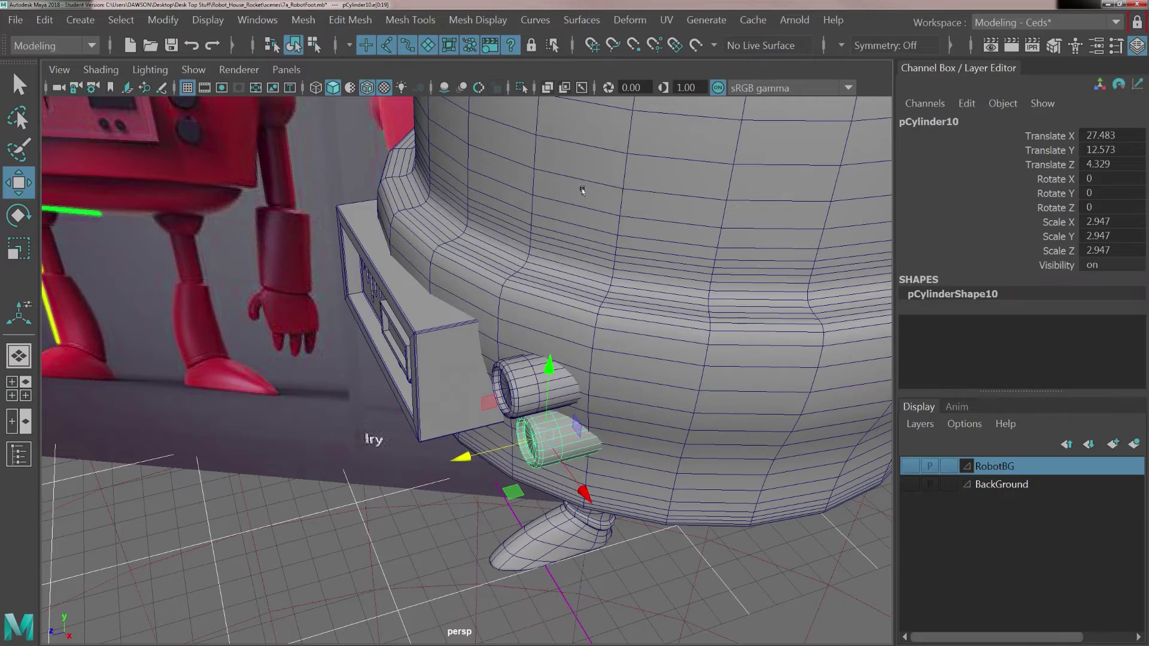
{"action": "left_click_drag", "start_coordinate": [528, 471], "coordinate": [570, 445], "text": "alt"}
{"action": "scroll", "coordinate": [534, 477], "scroll_direction": "down", "scroll_amount": 5}
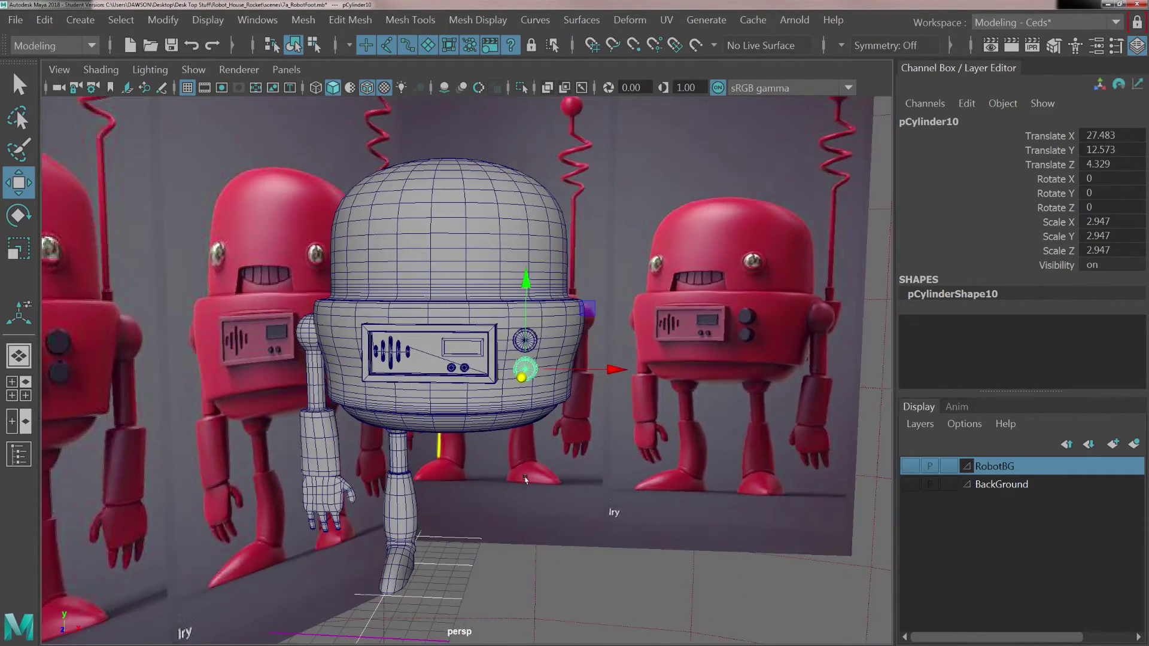
Duplicate the upper large knob and raise the copy to the height of the reference's eye, at Y about 16.861.
{"action": "scroll", "coordinate": [477, 504], "scroll_direction": "up", "scroll_amount": 2}
{"action": "scroll", "coordinate": [477, 504], "scroll_direction": "up", "scroll_amount": 3}
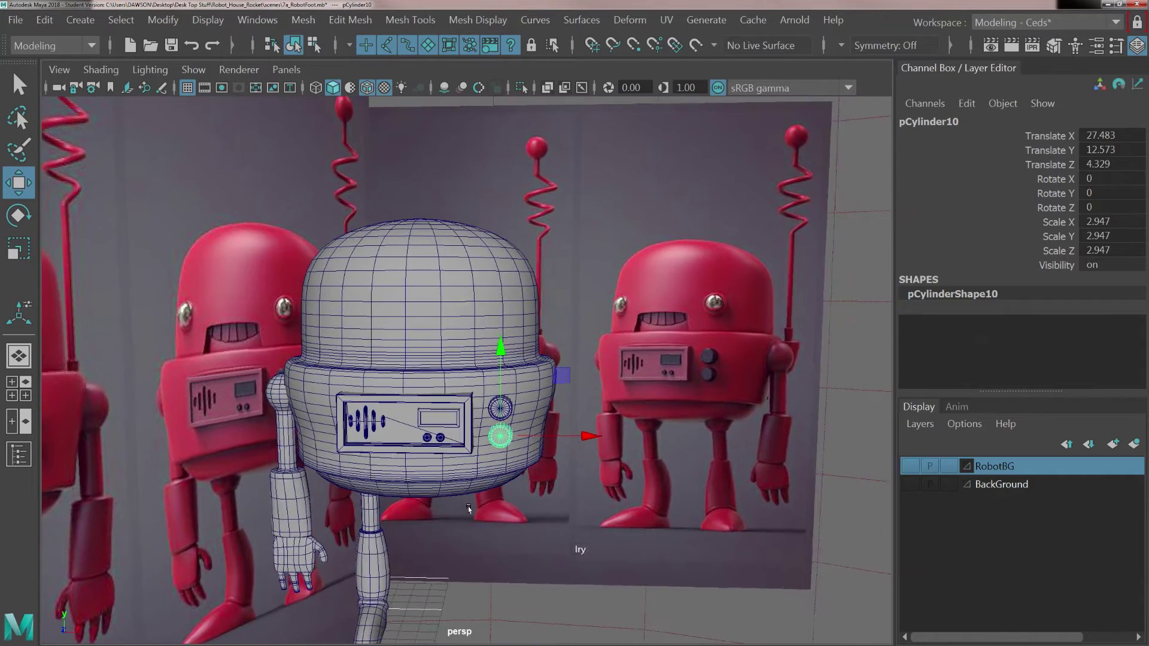
{"action": "left_click_drag", "start_coordinate": [471, 509], "coordinate": [461, 502], "text": "alt"}
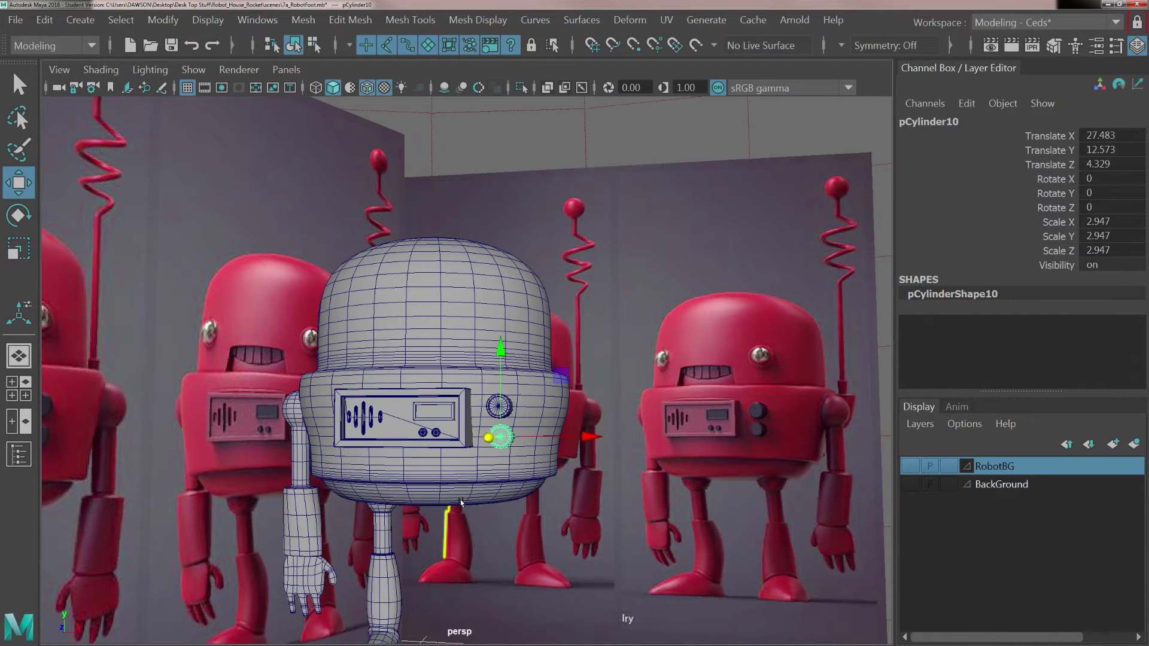
{"action": "scroll", "coordinate": [473, 520], "scroll_direction": "up", "scroll_amount": 3}
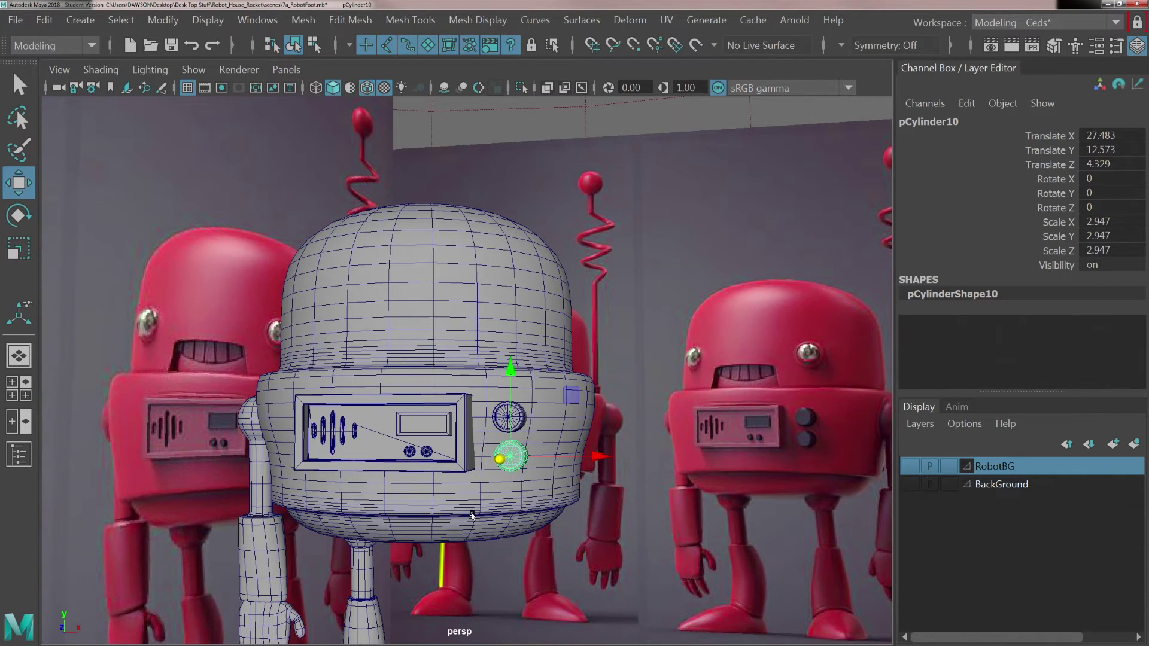
{"action": "left_click_drag", "start_coordinate": [489, 444], "coordinate": [421, 432], "text": "alt"}
{"action": "left_click", "coordinate": [444, 398]}
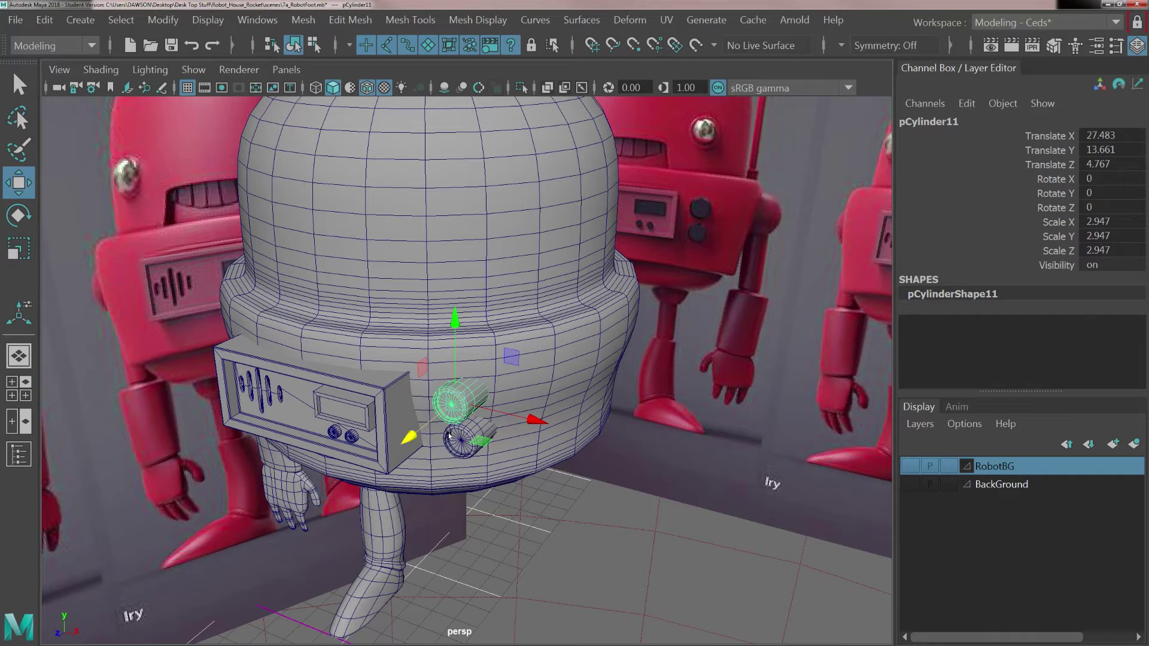
{"action": "key", "text": "space"}
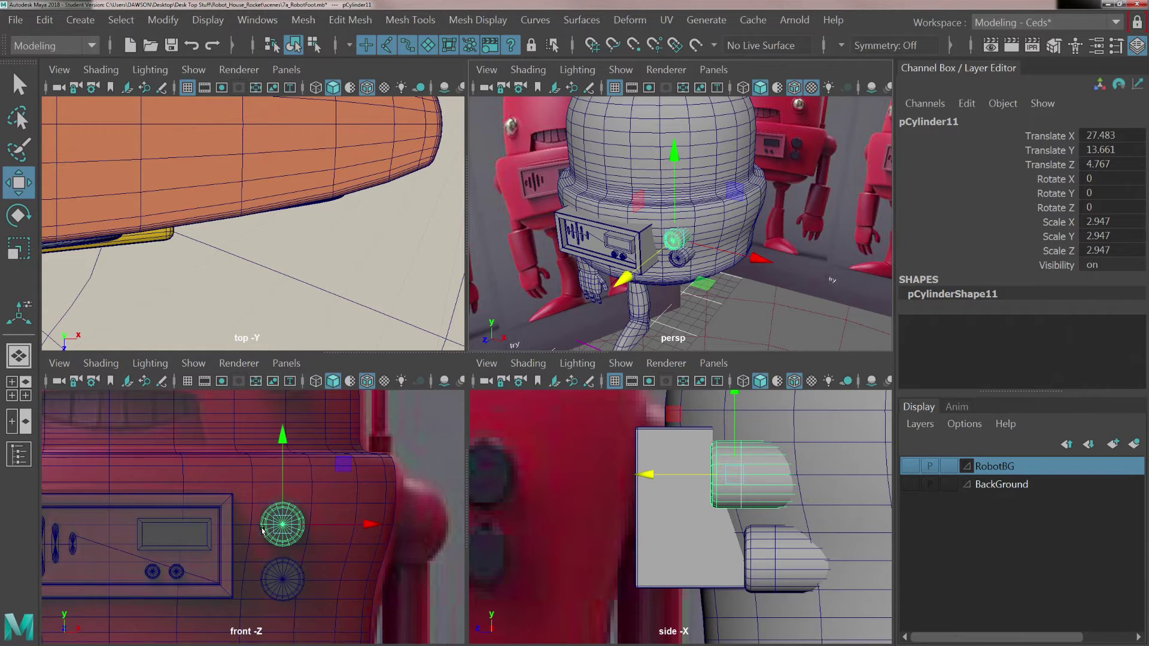
{"action": "scroll", "coordinate": [262, 530], "scroll_direction": "down", "scroll_amount": 5}
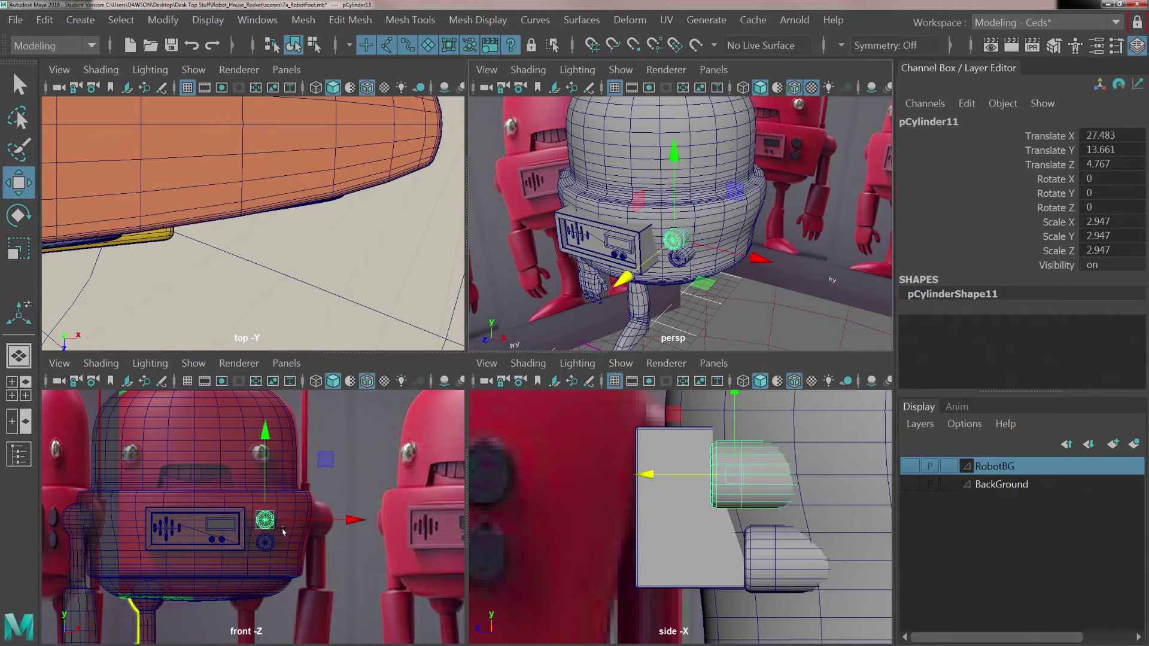
{"action": "key", "text": "space"}
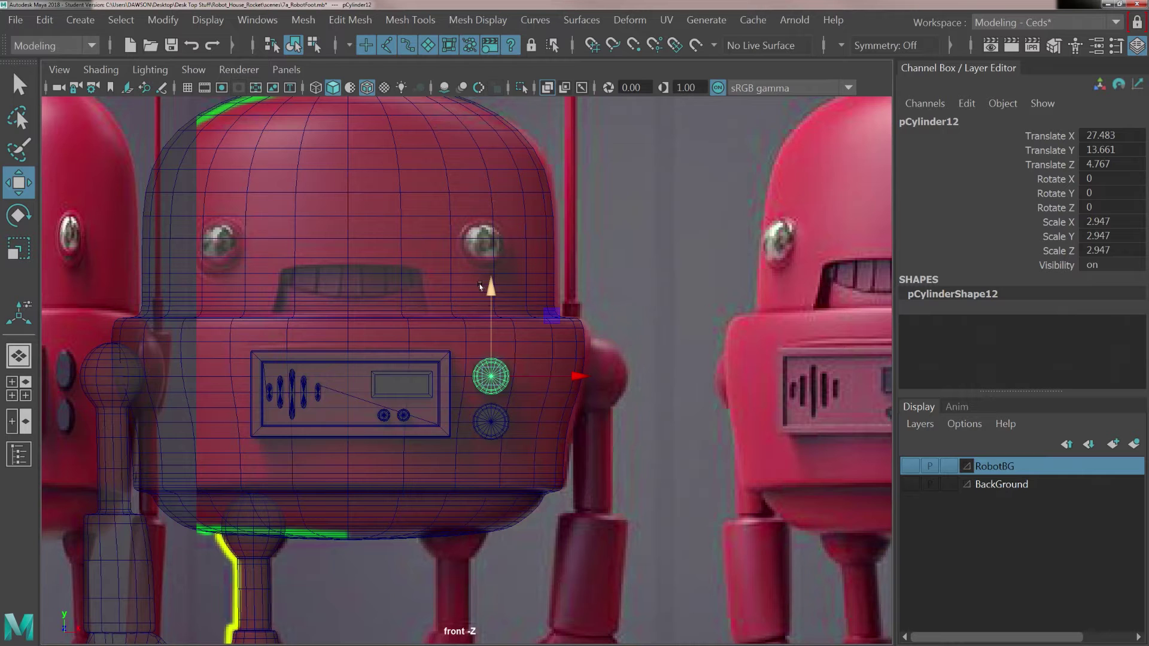
{"action": "left_click_drag", "start_coordinate": [480, 288], "coordinate": [479, 156]}
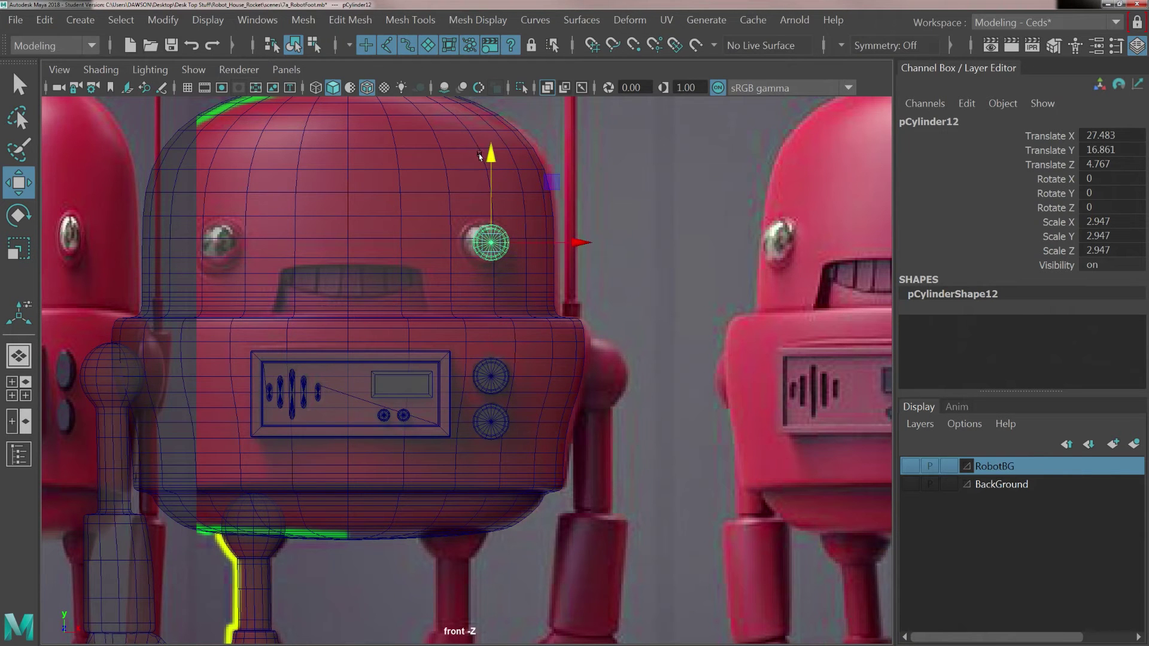
Centre the knob copy on the reference eye at X about 27.323, Y about 16.841, and scale it uniformly to about 4.662.
{"action": "scroll", "coordinate": [500, 241], "scroll_direction": "up", "scroll_amount": 3}
{"action": "middle_click_drag", "start_coordinate": [476, 183], "coordinate": [462, 377], "text": "alt"}
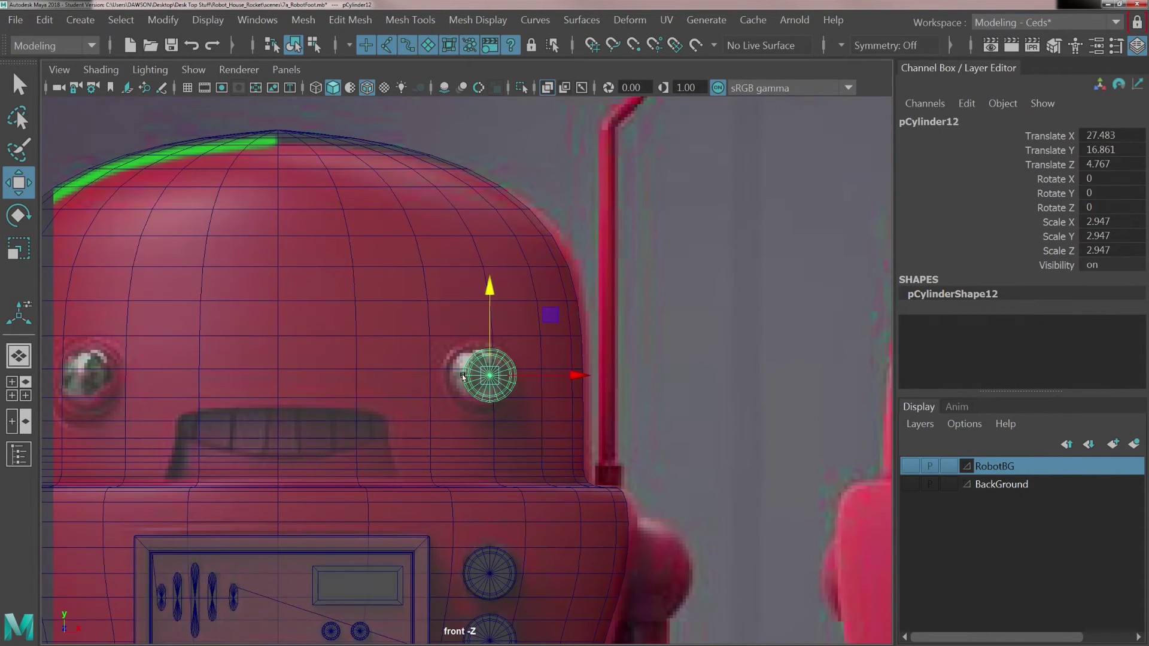
{"action": "scroll", "coordinate": [462, 377], "scroll_direction": "up", "scroll_amount": 6}
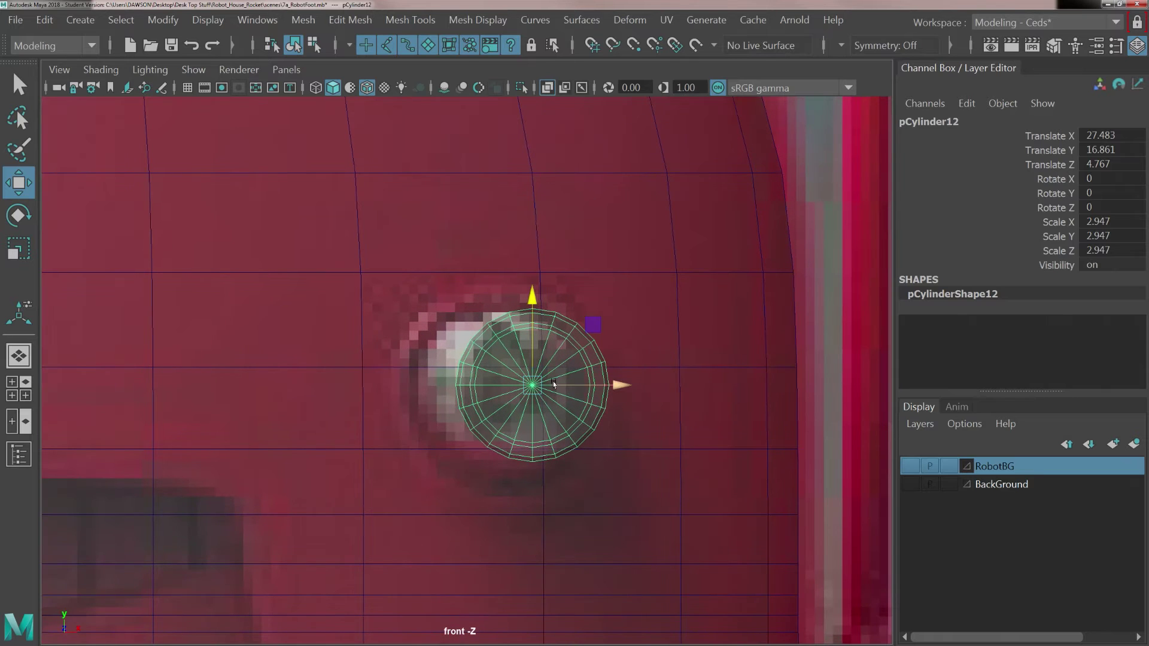
{"action": "left_click_drag", "start_coordinate": [554, 384], "coordinate": [602, 443]}
{"action": "key", "text": "r"}
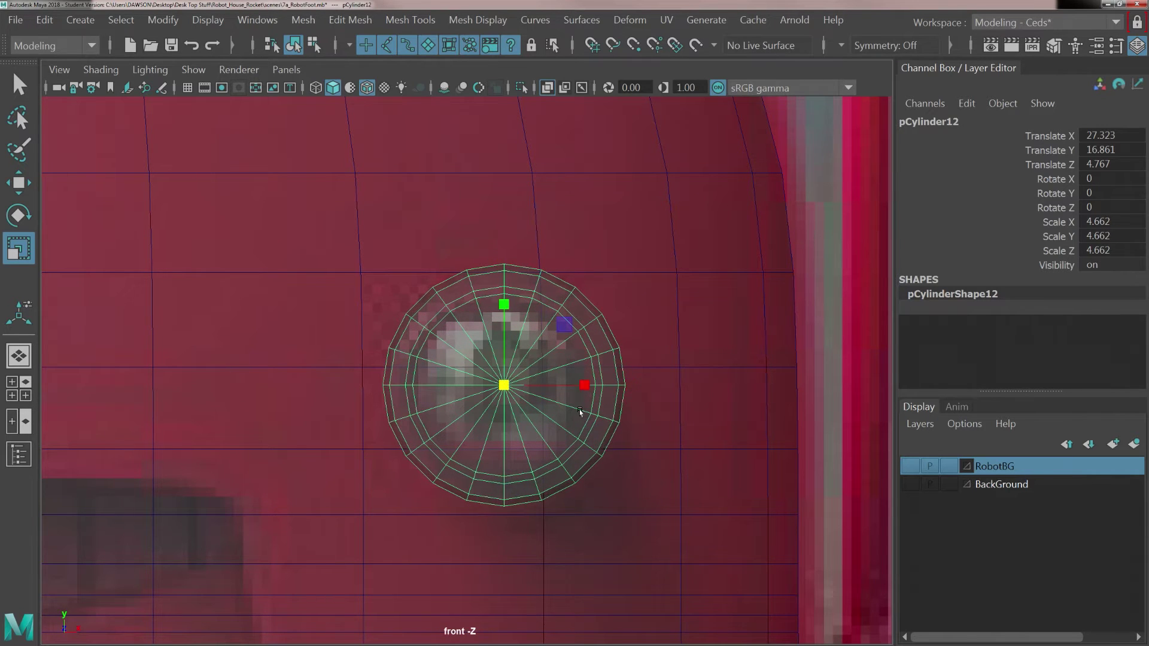
{"action": "key", "text": "w"}
{"action": "left_click_drag", "start_coordinate": [496, 293], "coordinate": [490, 297]}
Push the eye cylinder back along Z into the robot's head, placing it at about 3.82.
{"action": "key", "text": "space"}
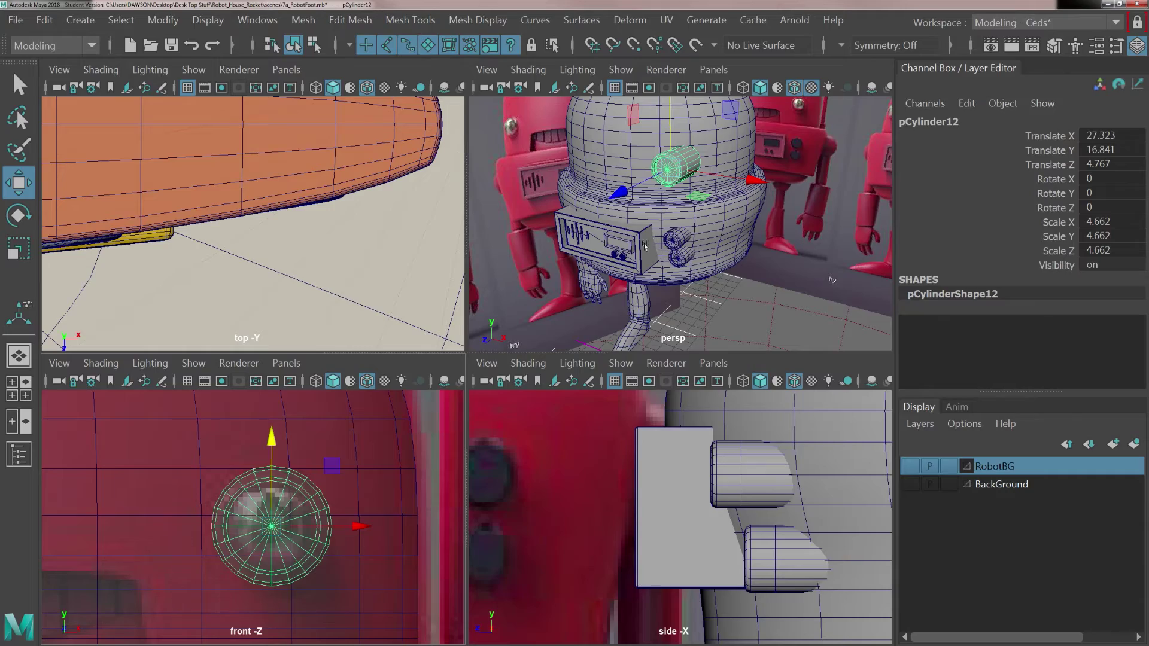
{"action": "key", "text": "space"}
{"action": "scroll", "coordinate": [605, 314], "scroll_direction": "up", "scroll_amount": 3}
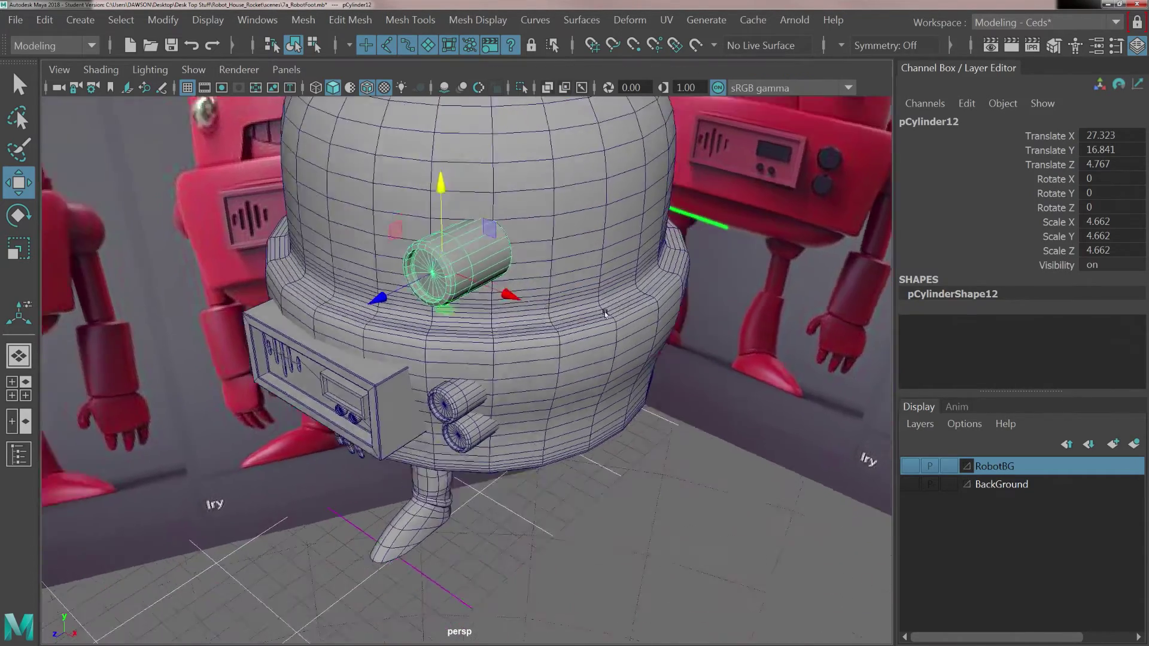
{"action": "left_click_drag", "start_coordinate": [606, 314], "coordinate": [534, 360], "text": "alt"}
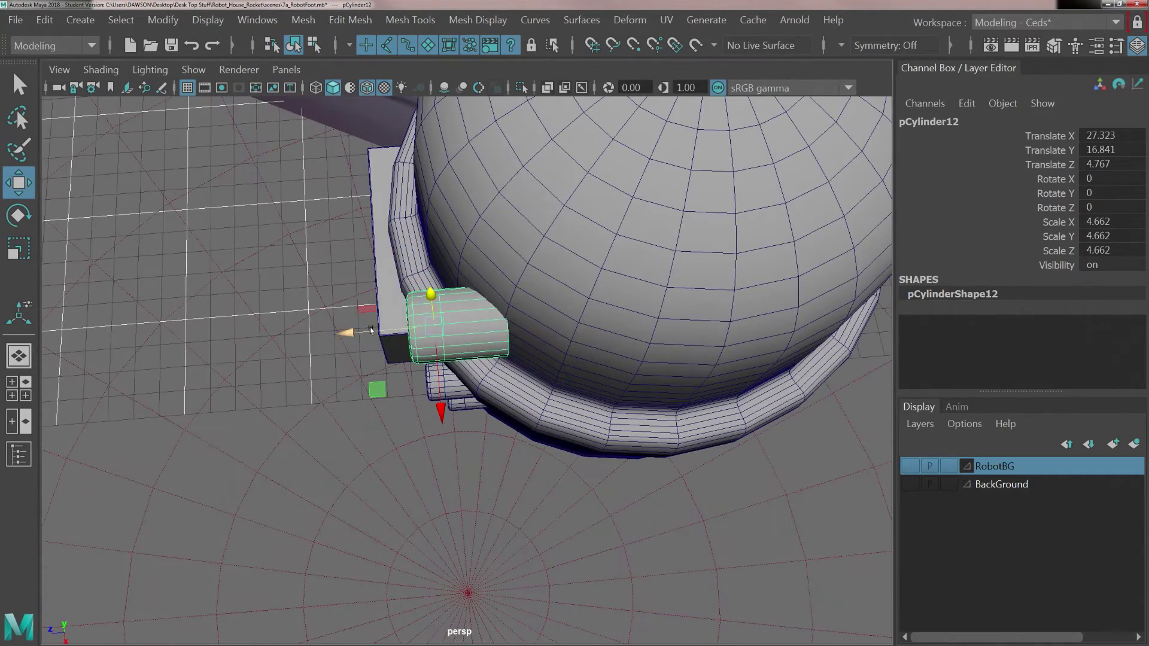
{"action": "left_click_drag", "start_coordinate": [344, 333], "coordinate": [432, 327]}
{"action": "scroll", "coordinate": [414, 340], "scroll_direction": "up", "scroll_amount": 3}
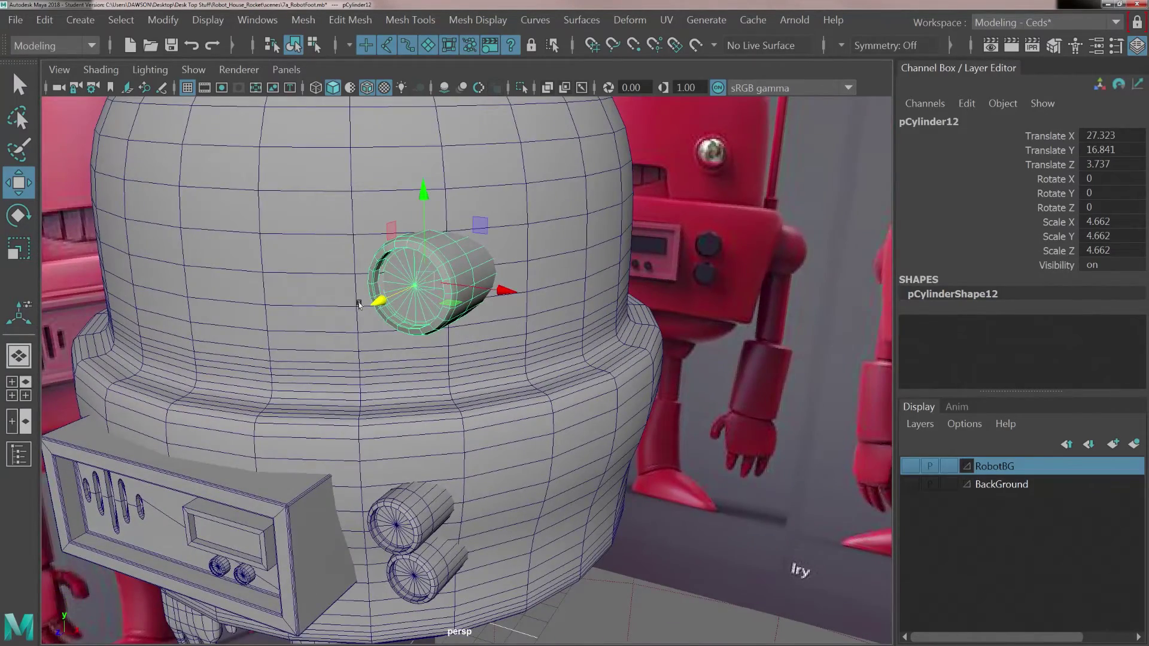
{"action": "left_click_drag", "start_coordinate": [359, 305], "coordinate": [363, 298]}
{"action": "right_click_drag", "start_coordinate": [363, 298], "coordinate": [124, 138], "text": "alt"}
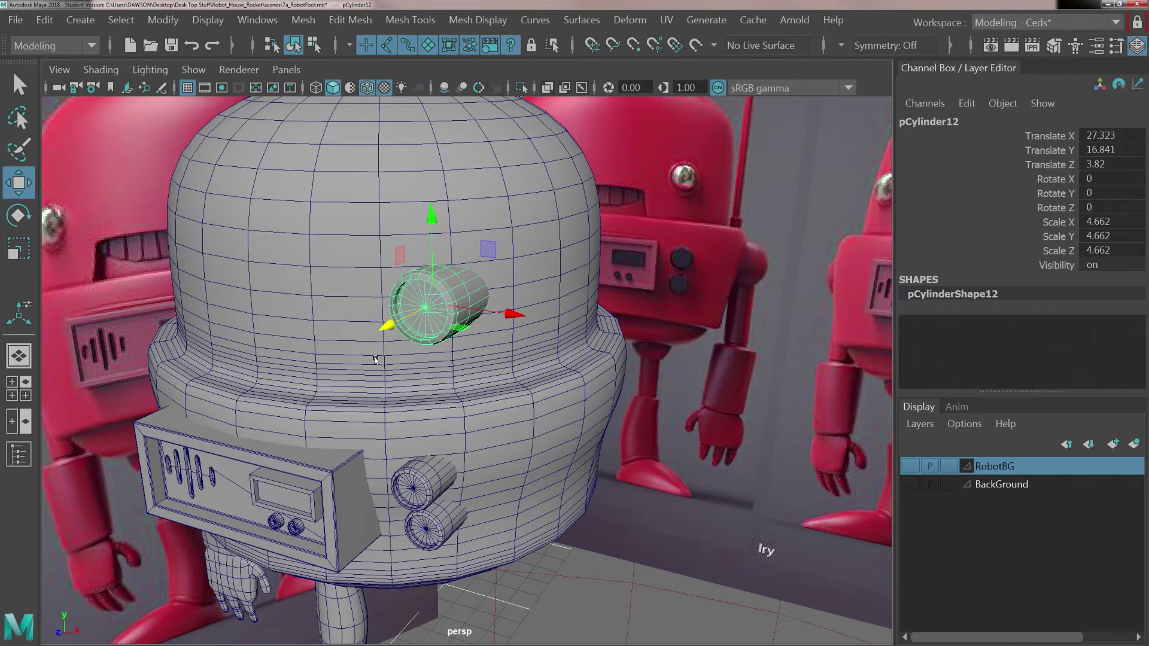
Create a polygon sphere with a radius of about 0.534, centred on the eye cylinder in the front view.
{"action": "key", "text": "space"}
{"action": "key", "text": "space"}
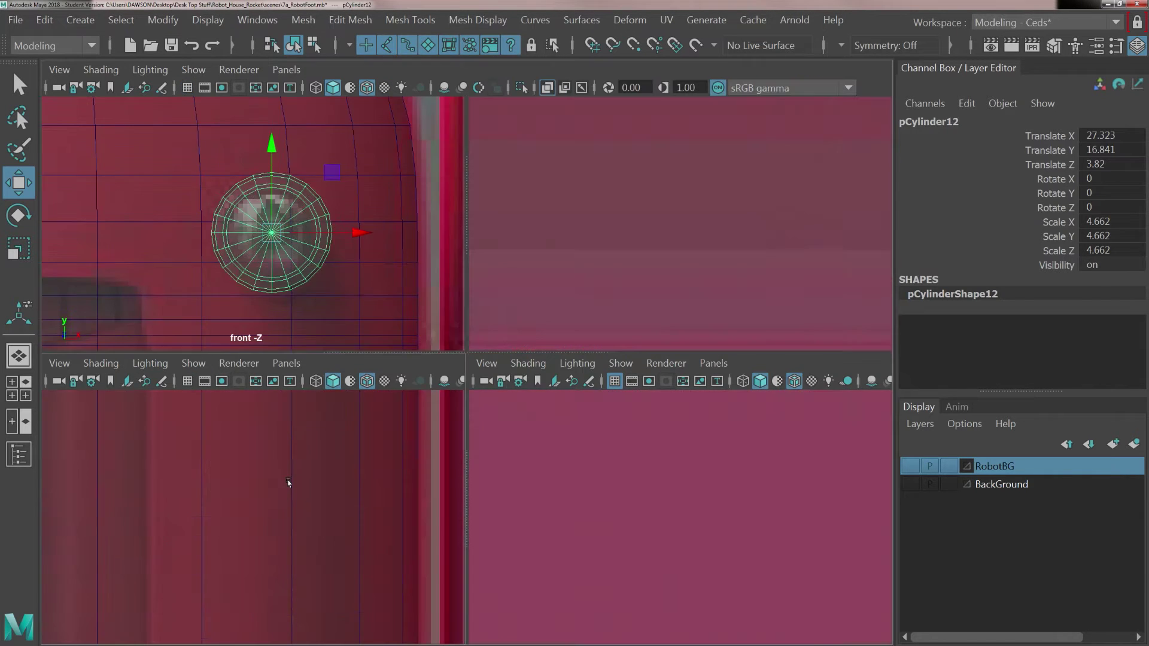
{"action": "left_click", "coordinate": [80, 20]}
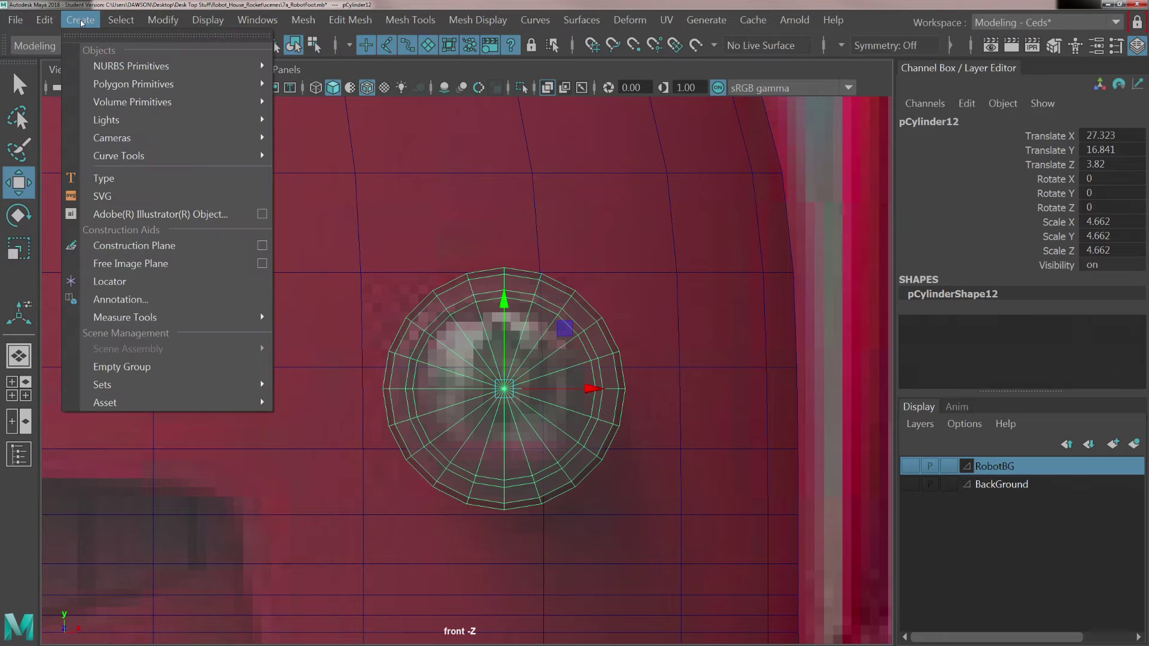
{"action": "mouse_move", "coordinate": [121, 86]}
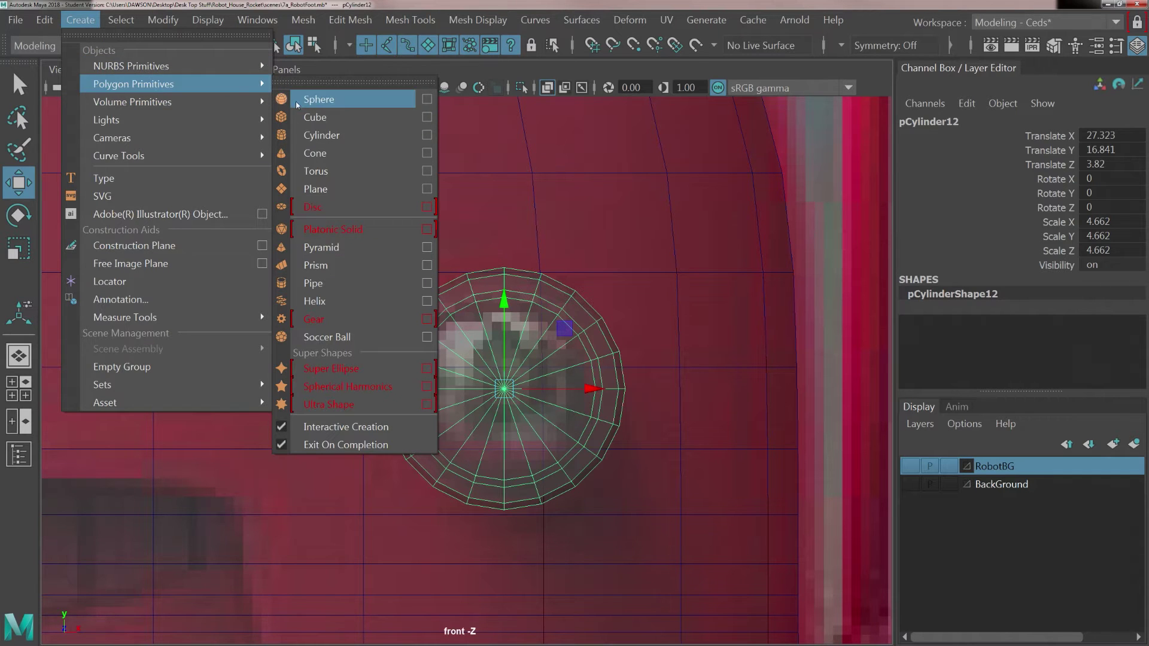
{"action": "left_click", "coordinate": [317, 101]}
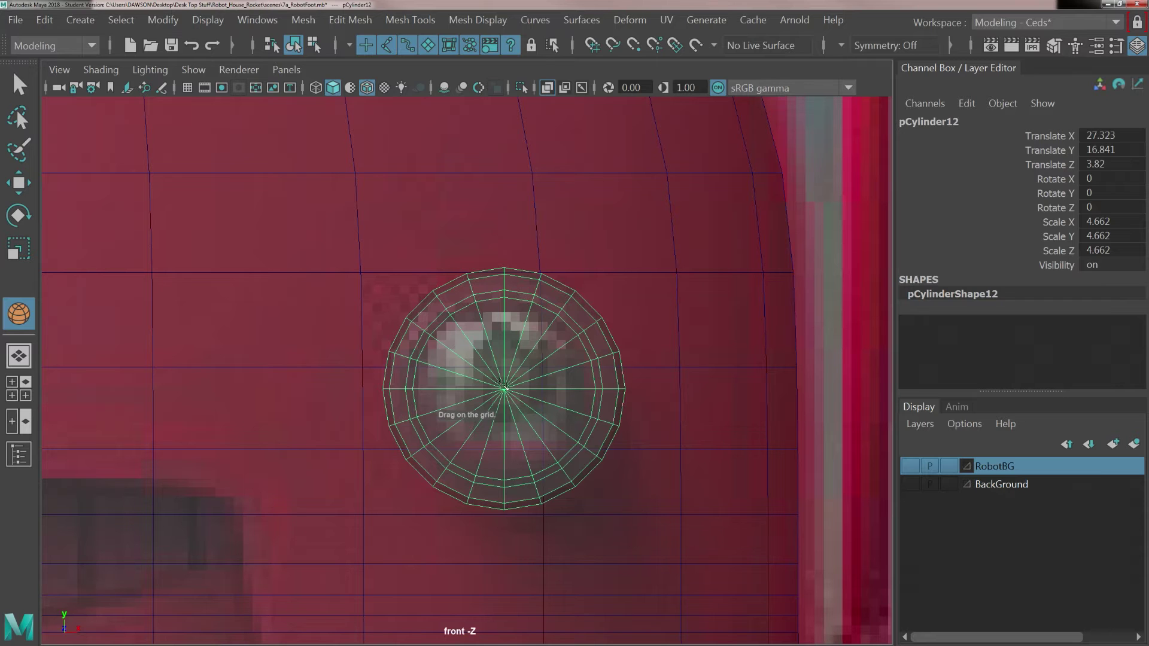
{"action": "left_click_drag", "start_coordinate": [504, 389], "coordinate": [589, 414]}
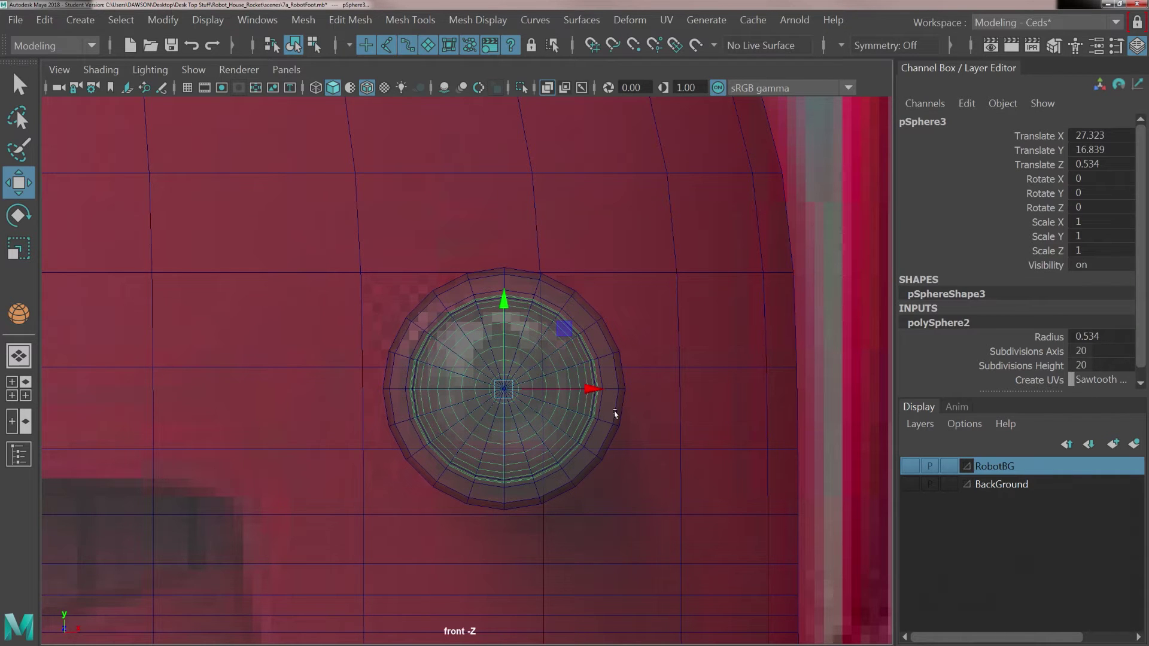
Move the sphere forward along Z to about 4.179 so it sits in the front opening of the eye cylinder.
{"action": "key", "text": "space"}
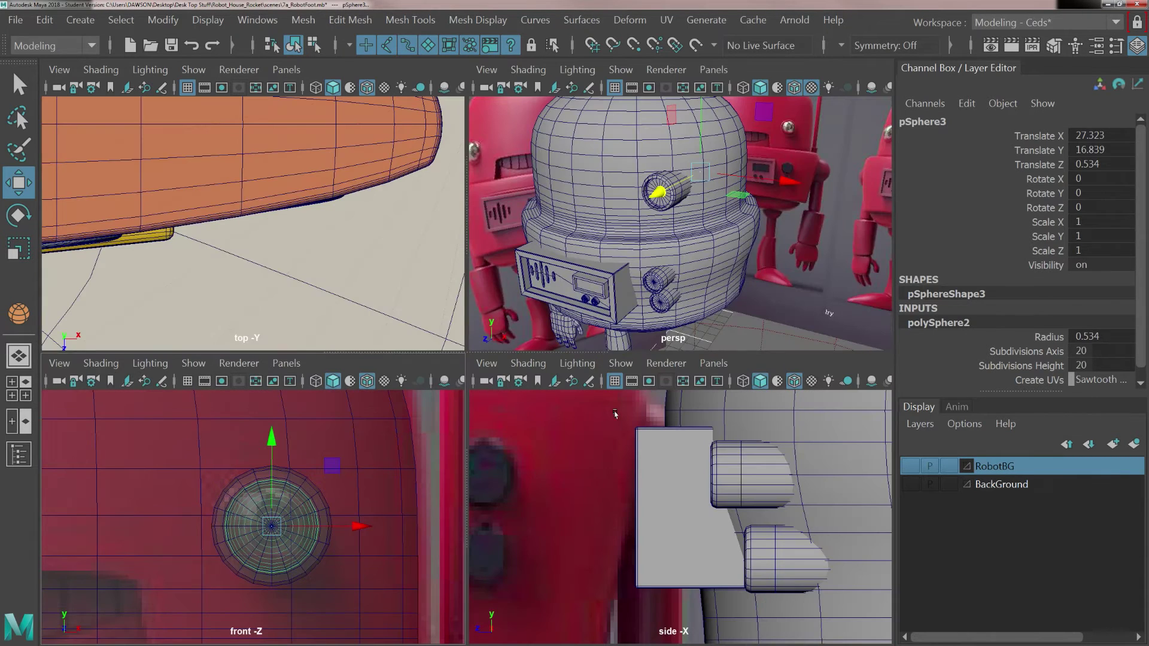
{"action": "left_click_drag", "start_coordinate": [726, 240], "coordinate": [581, 238], "text": "alt"}
{"action": "key", "text": "4"}
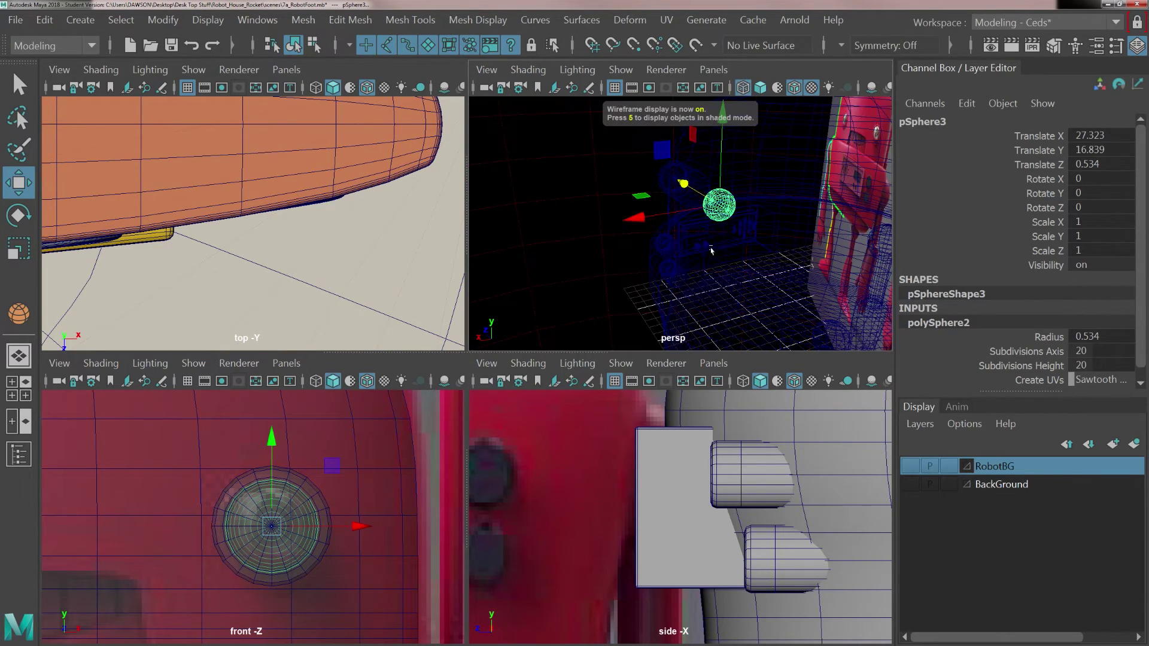
{"action": "left_click_drag", "start_coordinate": [668, 222], "coordinate": [771, 239], "text": "alt"}
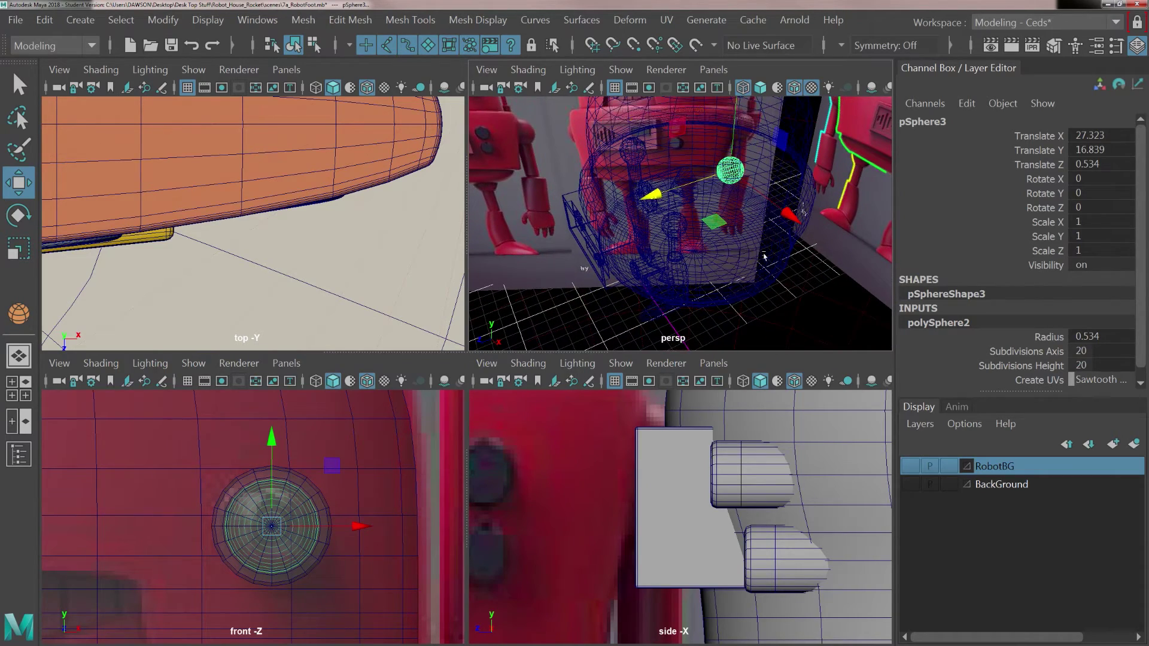
{"action": "key", "text": "5"}
{"action": "left_click_drag", "start_coordinate": [651, 195], "coordinate": [543, 224]}
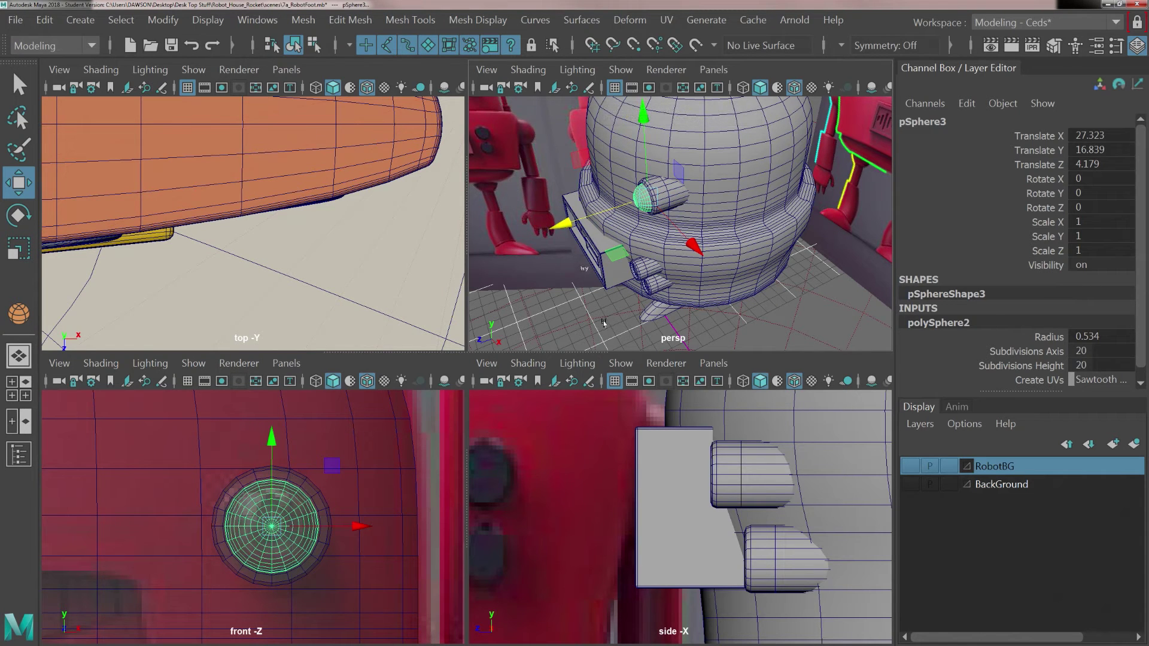
{"action": "key", "text": "space"}
Flatten the eye sphere along Z to a scale of about 0.641.
{"action": "left_click_drag", "start_coordinate": [493, 269], "coordinate": [487, 305], "text": "alt"}
{"action": "scroll", "coordinate": [474, 283], "scroll_direction": "up", "scroll_amount": 2}
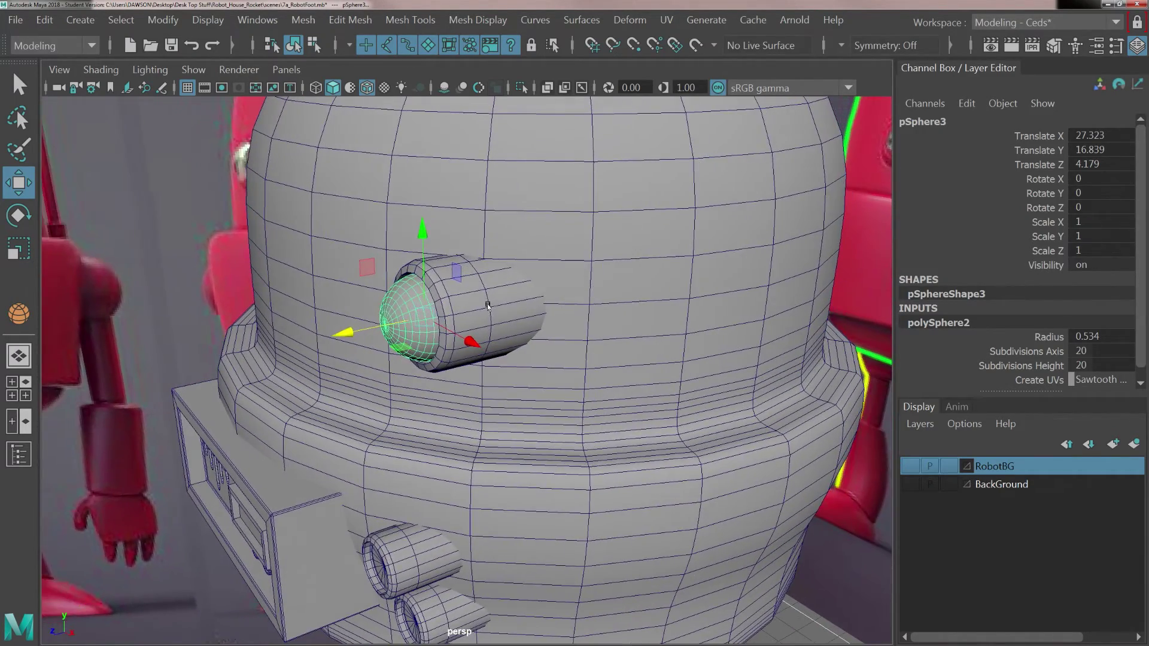
{"action": "key", "text": "r"}
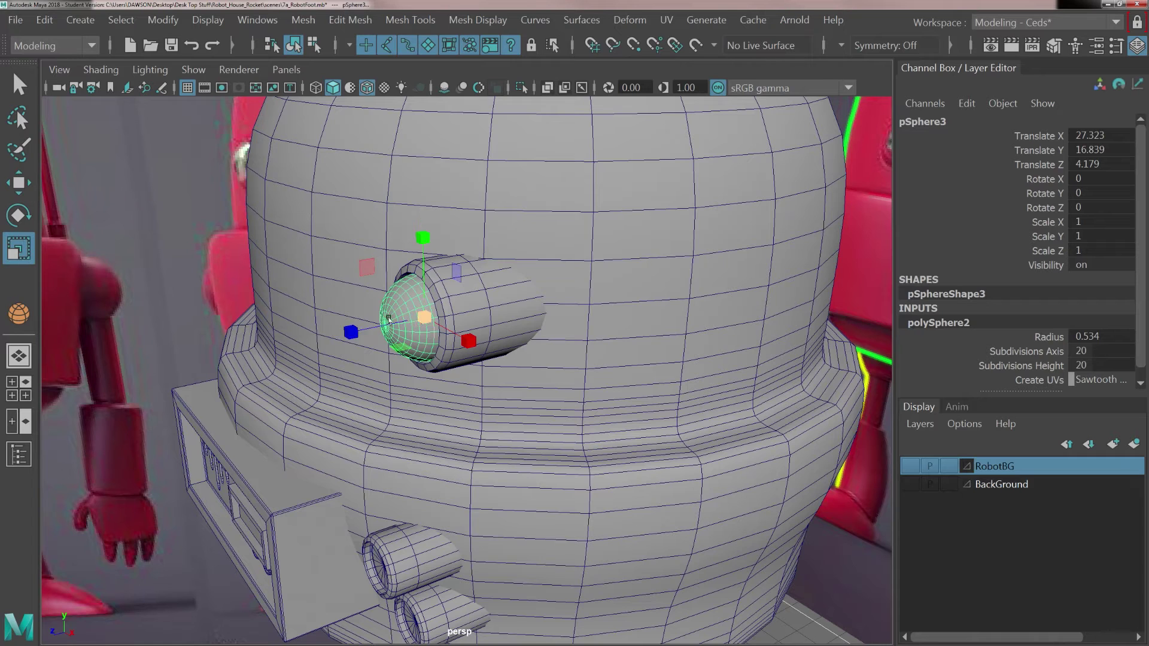
{"action": "left_click_drag", "start_coordinate": [342, 329], "coordinate": [445, 330]}
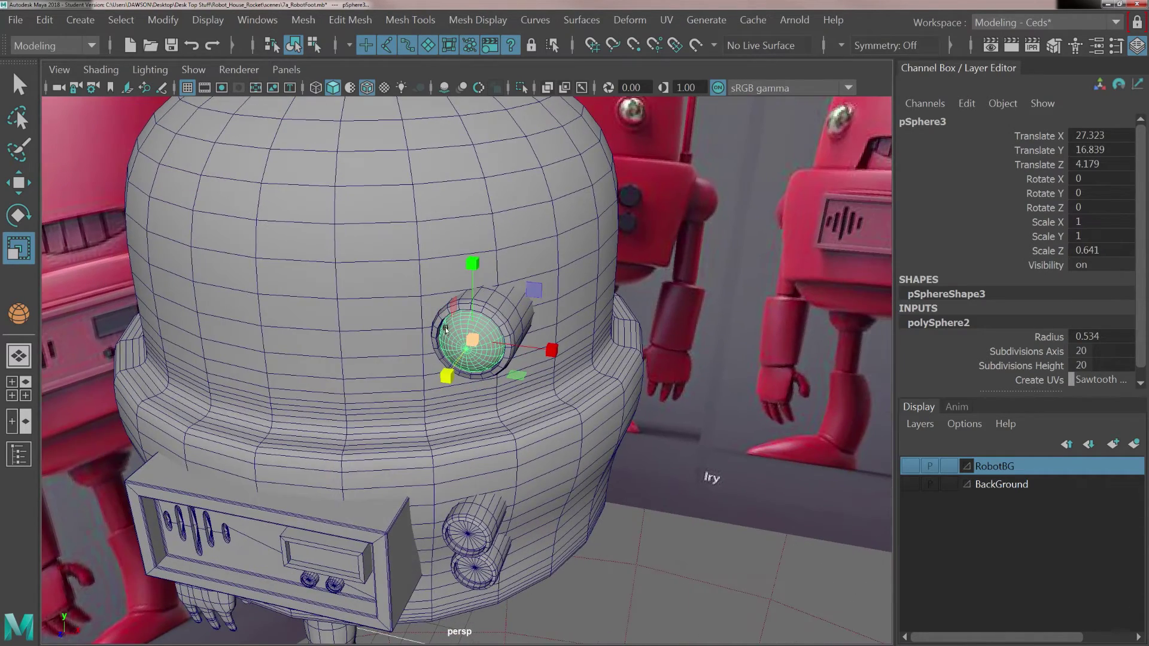
Duplicate the eye sphere and its cylinder together and move the copies across the head to X about 20.787.
{"action": "key", "text": "w"}
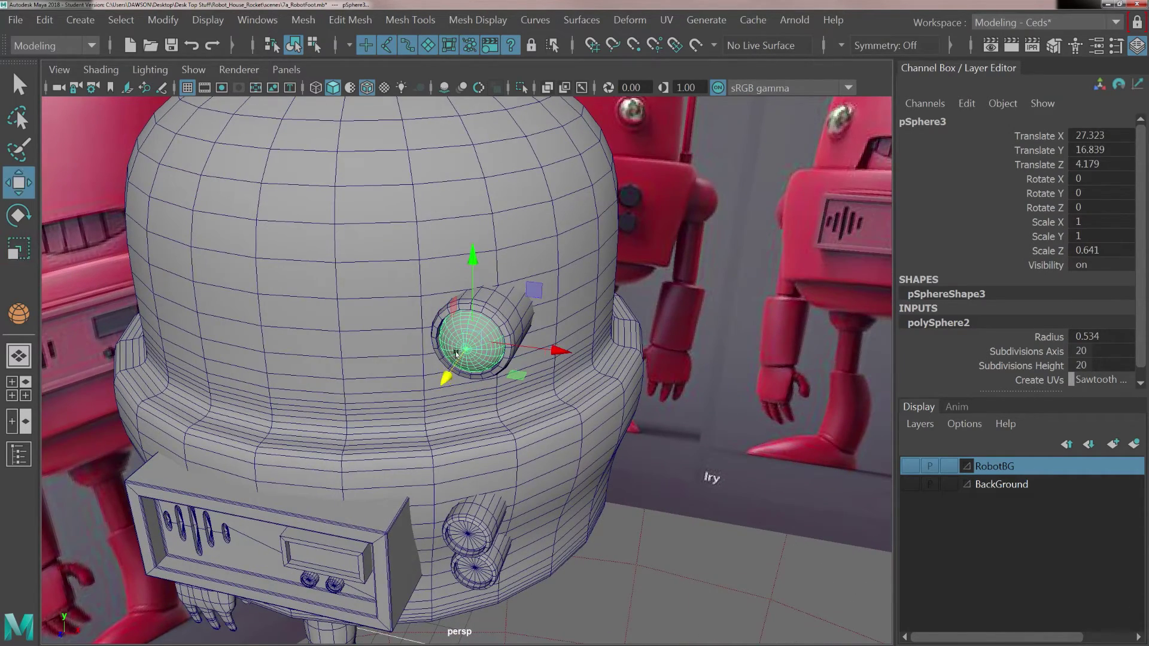
{"action": "left_click", "coordinate": [496, 305], "text": "shift"}
{"action": "left_click_drag", "start_coordinate": [454, 361], "coordinate": [412, 342], "text": "alt"}
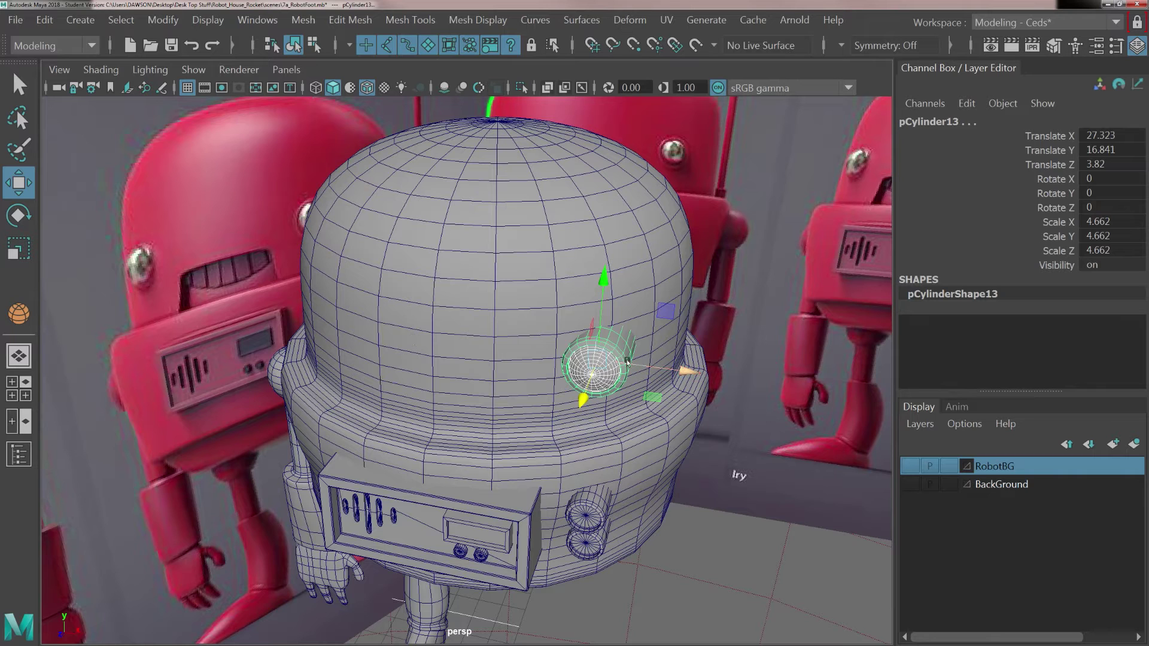
{"action": "left_click_drag", "start_coordinate": [639, 366], "coordinate": [347, 330]}
Align the duplicated eye with the reference's other eye in the front view, at X about 20.923.
{"action": "key", "text": "space"}
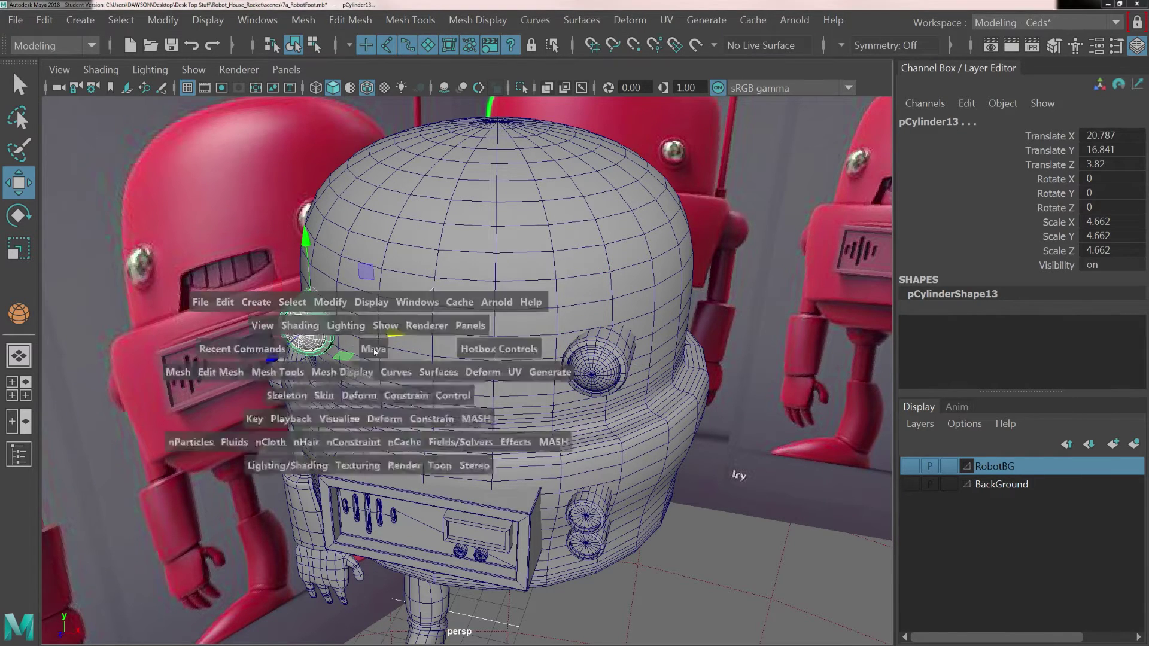
{"action": "key", "text": "space"}
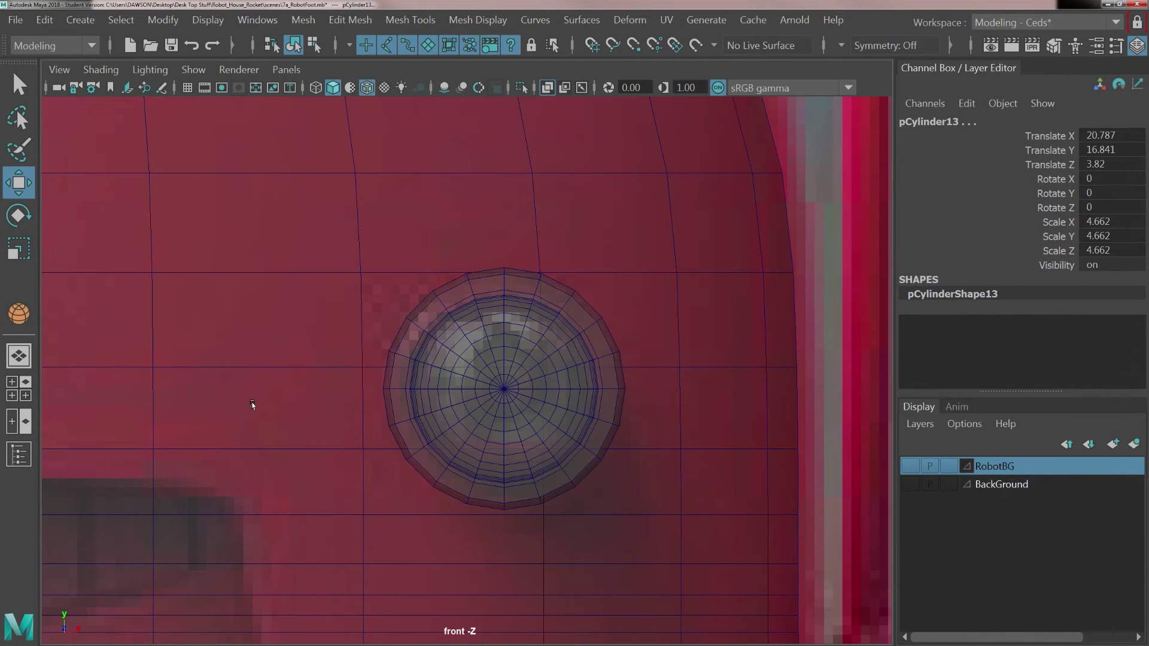
{"action": "scroll", "coordinate": [252, 404], "scroll_direction": "down", "scroll_amount": 5}
{"action": "middle_click_drag", "start_coordinate": [215, 392], "coordinate": [320, 409], "text": "alt"}
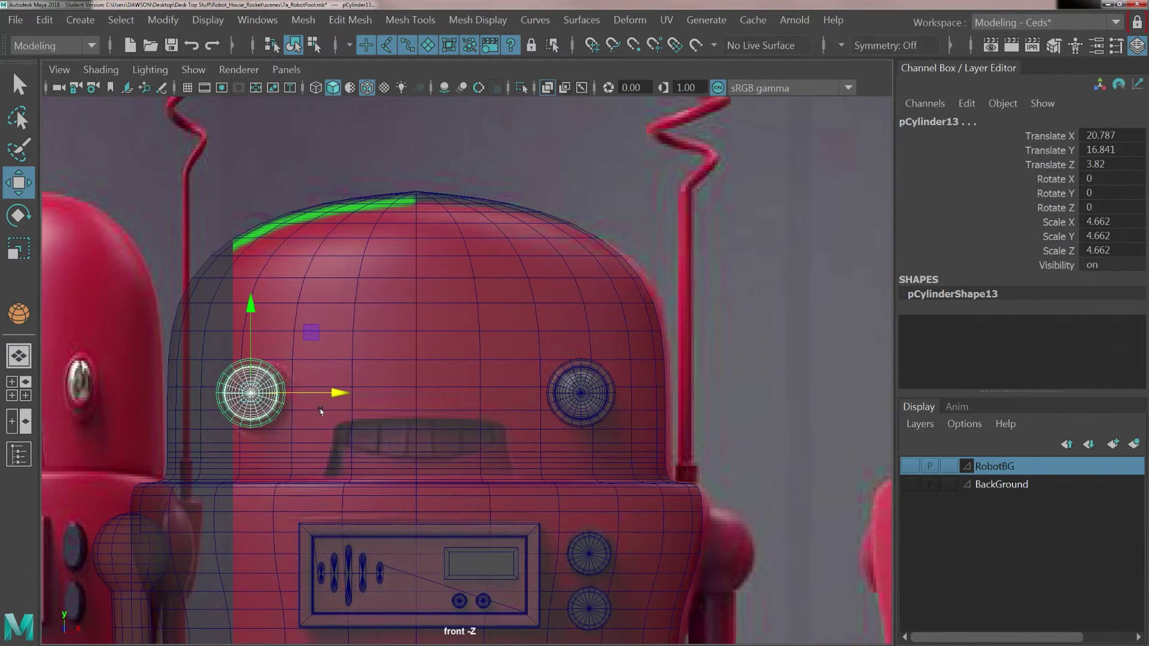
{"action": "scroll", "coordinate": [279, 422], "scroll_direction": "up", "scroll_amount": 4}
{"action": "left_click_drag", "start_coordinate": [263, 398], "coordinate": [273, 400]}
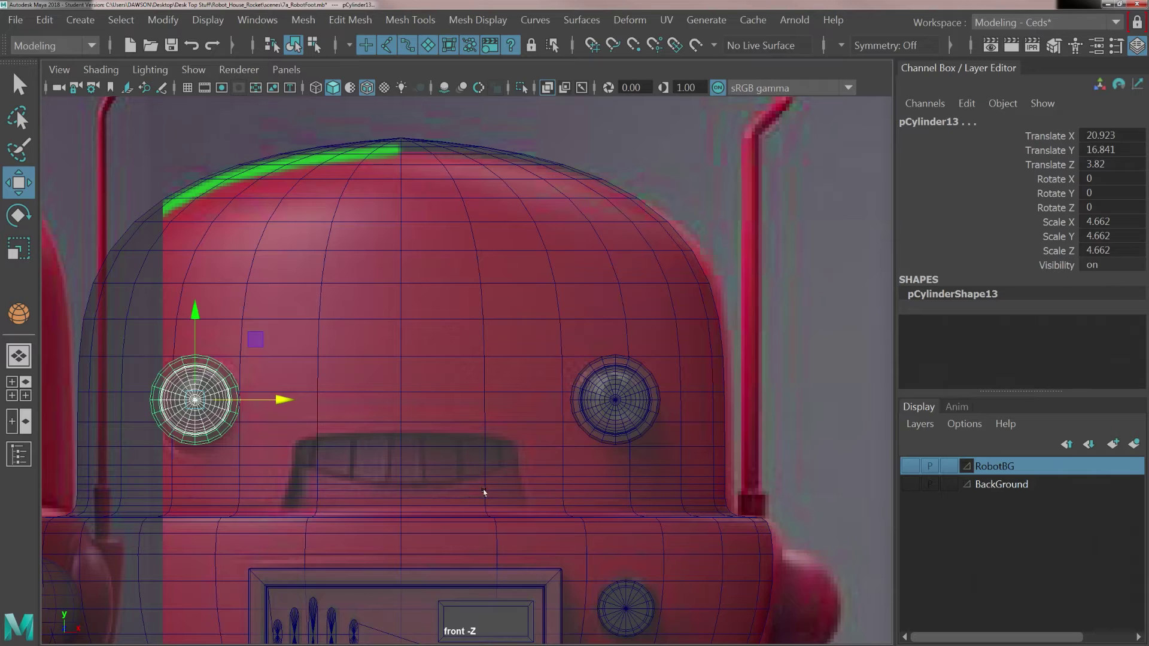
{"action": "middle_click_drag", "start_coordinate": [484, 493], "coordinate": [569, 387], "text": "alt"}
{"action": "scroll", "coordinate": [548, 423], "scroll_direction": "up", "scroll_amount": 6}
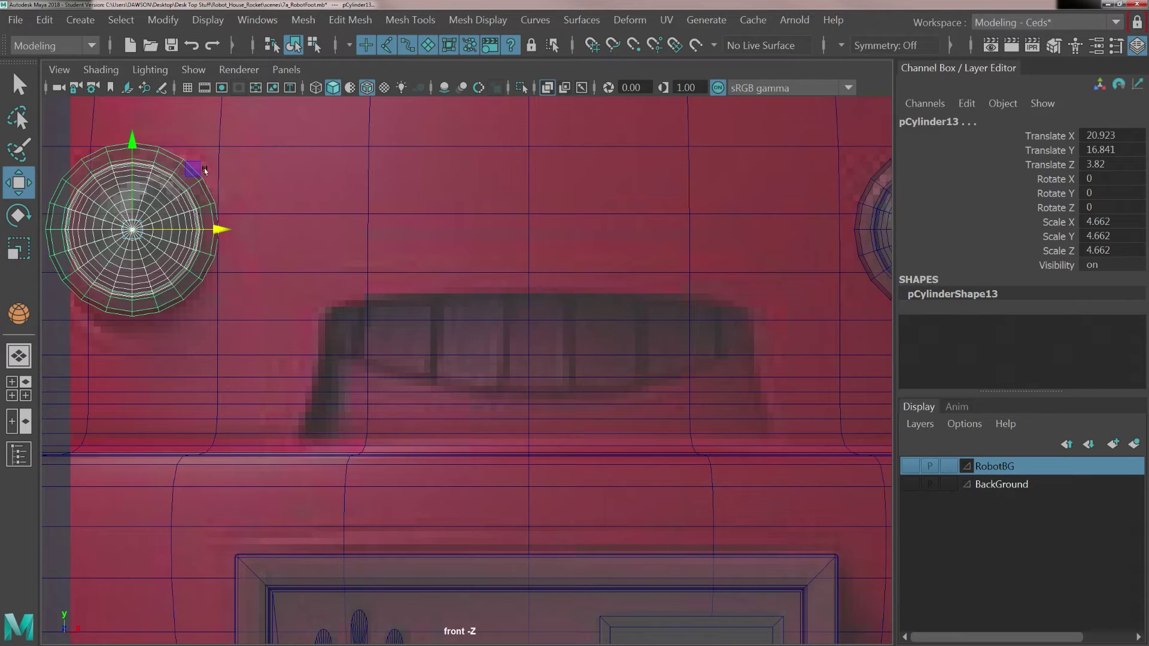
Create a polygon cube about 1.073 in width, height and depth, centred over the reference's mouth in the front view.
{"action": "left_click", "coordinate": [79, 22]}
{"action": "mouse_move", "coordinate": [119, 85]}
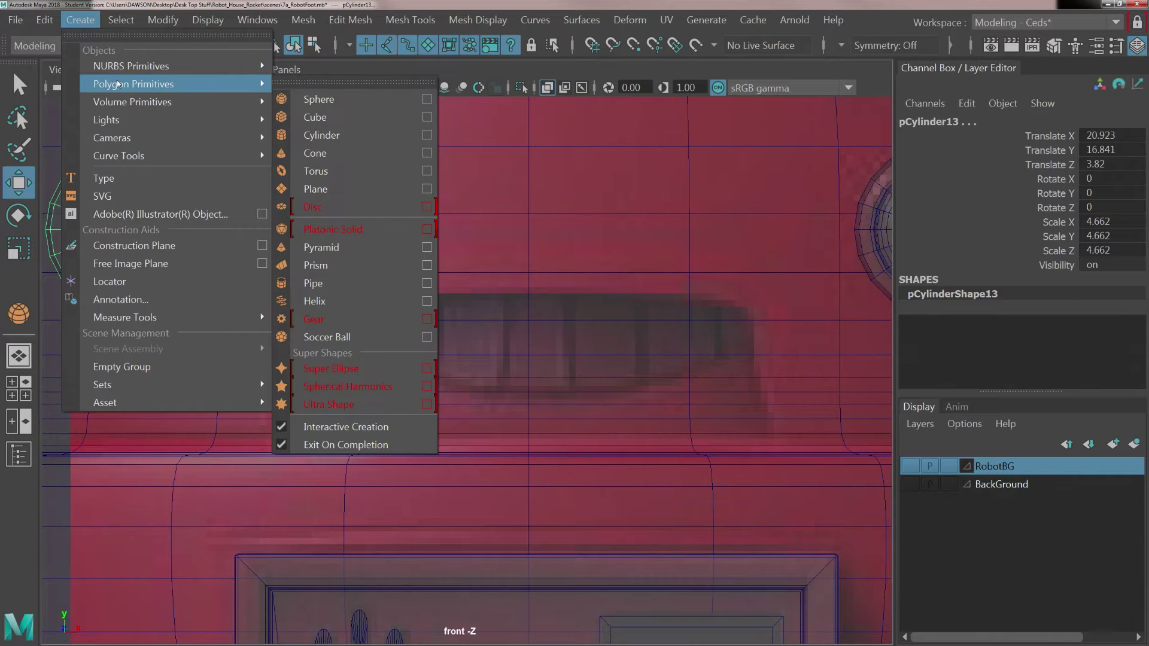
{"action": "mouse_move", "coordinate": [268, 98]}
{"action": "left_click", "coordinate": [322, 118]}
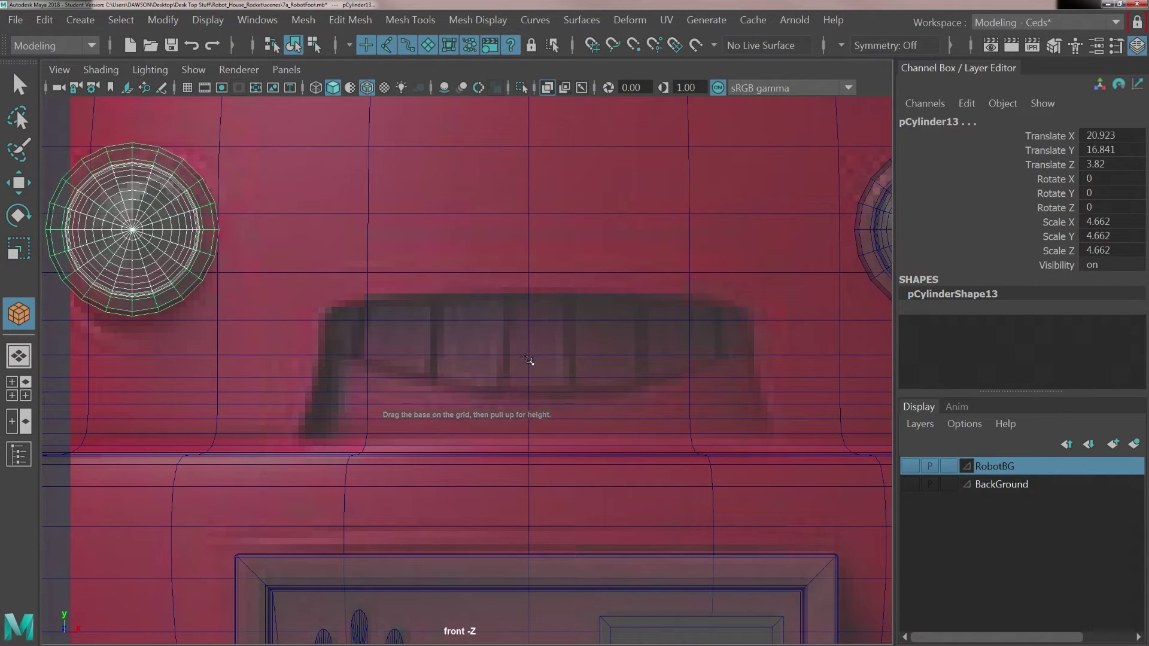
{"action": "left_click_drag", "start_coordinate": [531, 361], "coordinate": [587, 389]}
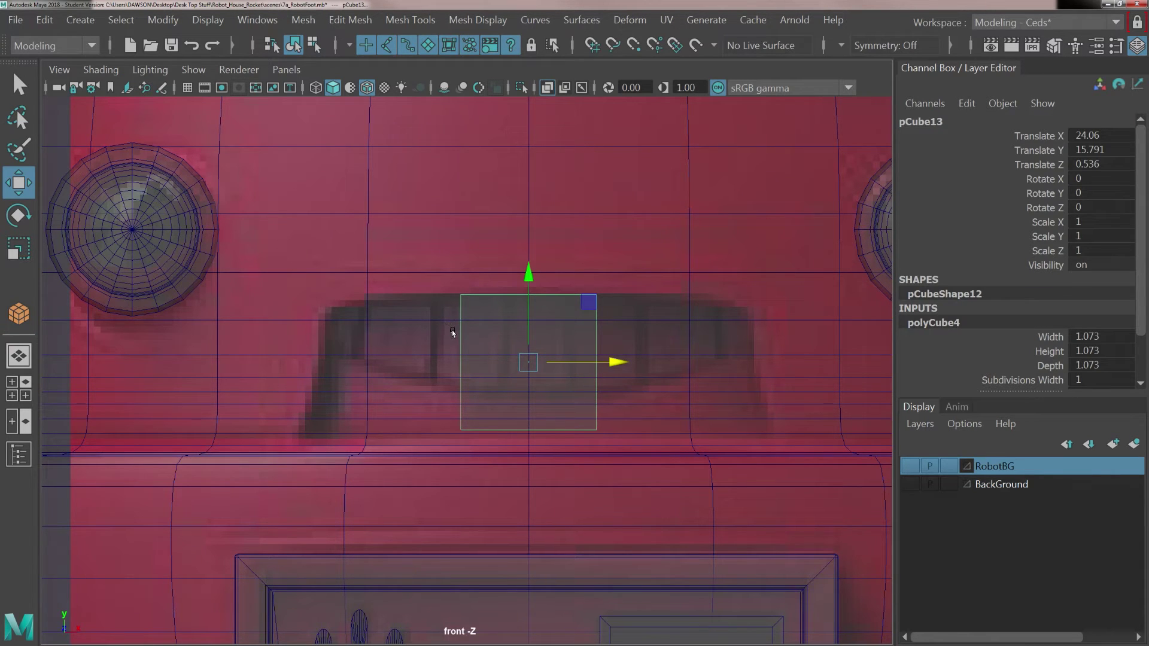
Stretch the mouth cube along X to a scale of about 3.428 to cover the reference mouth's width.
{"action": "key", "text": "r"}
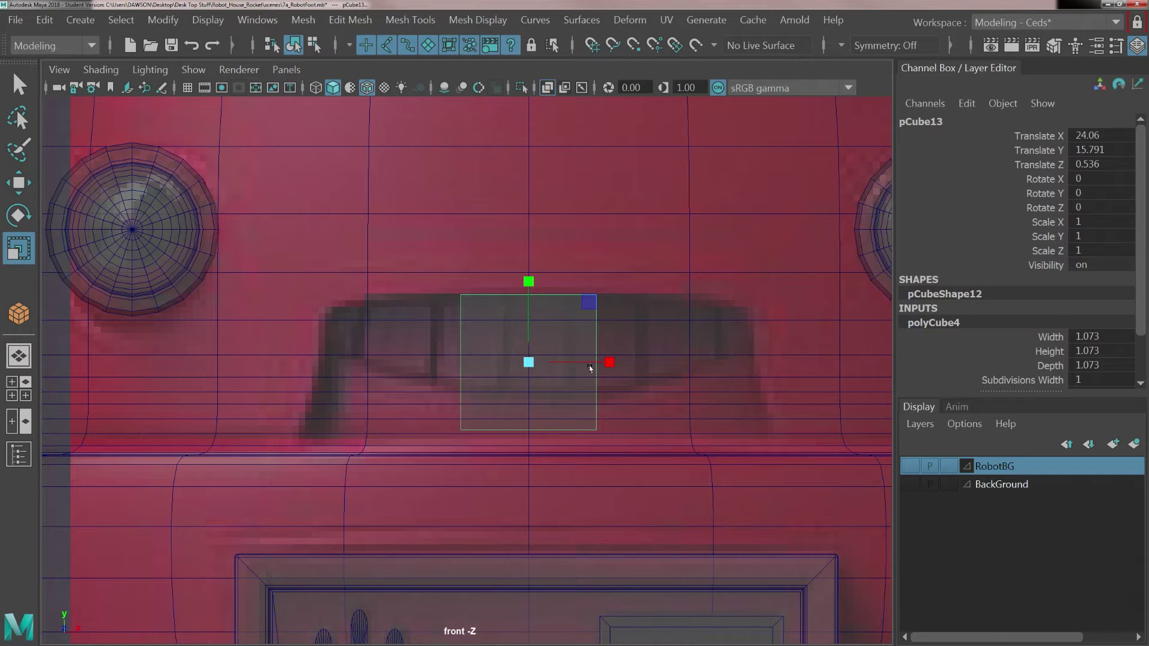
{"action": "left_click_drag", "start_coordinate": [609, 363], "coordinate": [629, 368]}
{"action": "left_click_drag", "start_coordinate": [673, 382], "coordinate": [798, 400]}
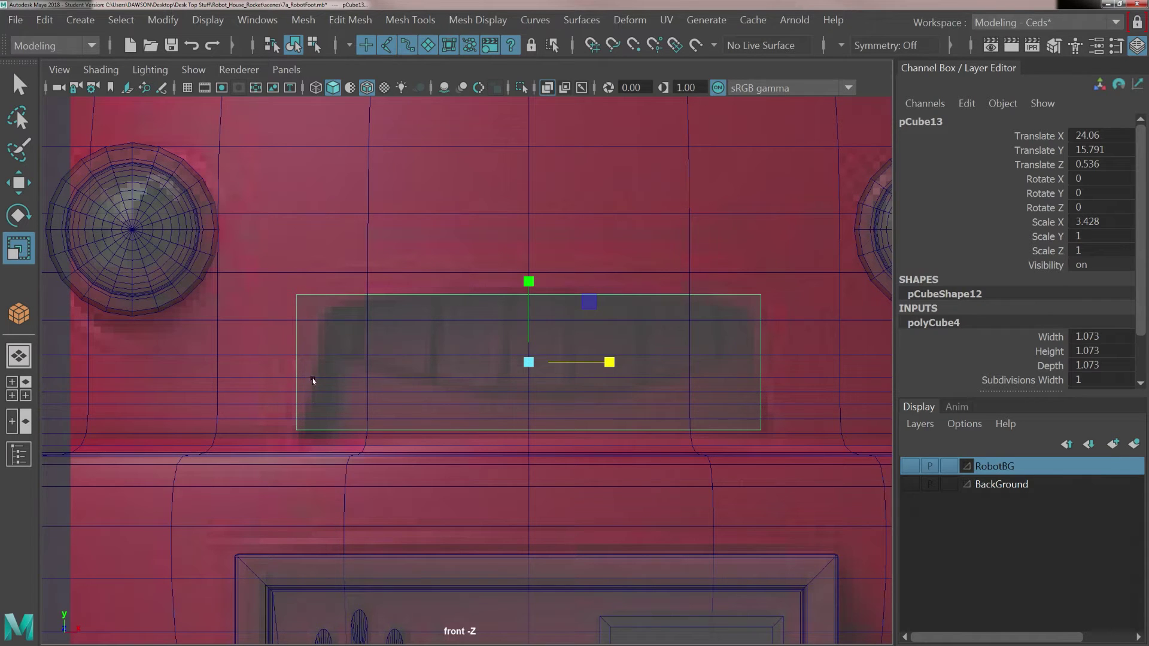
Fit the cube to the mouth's height with a Y scale of about 1.094 and a Y position of about 15.734.
{"action": "key", "text": "w"}
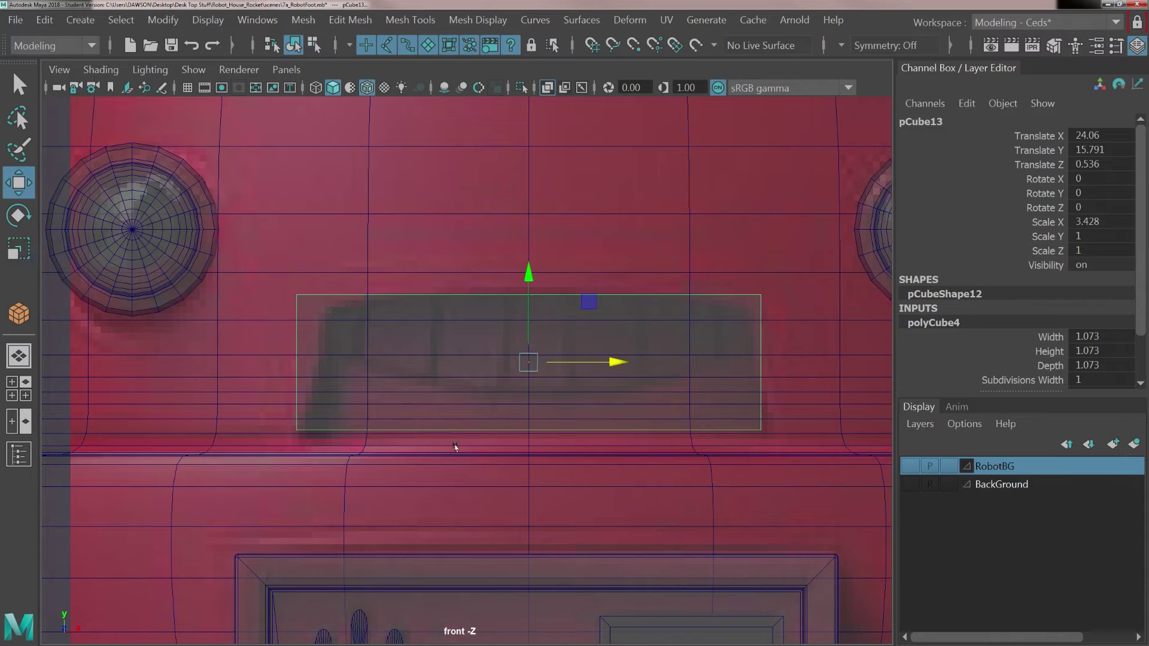
{"action": "left_click_drag", "start_coordinate": [524, 278], "coordinate": [522, 287]}
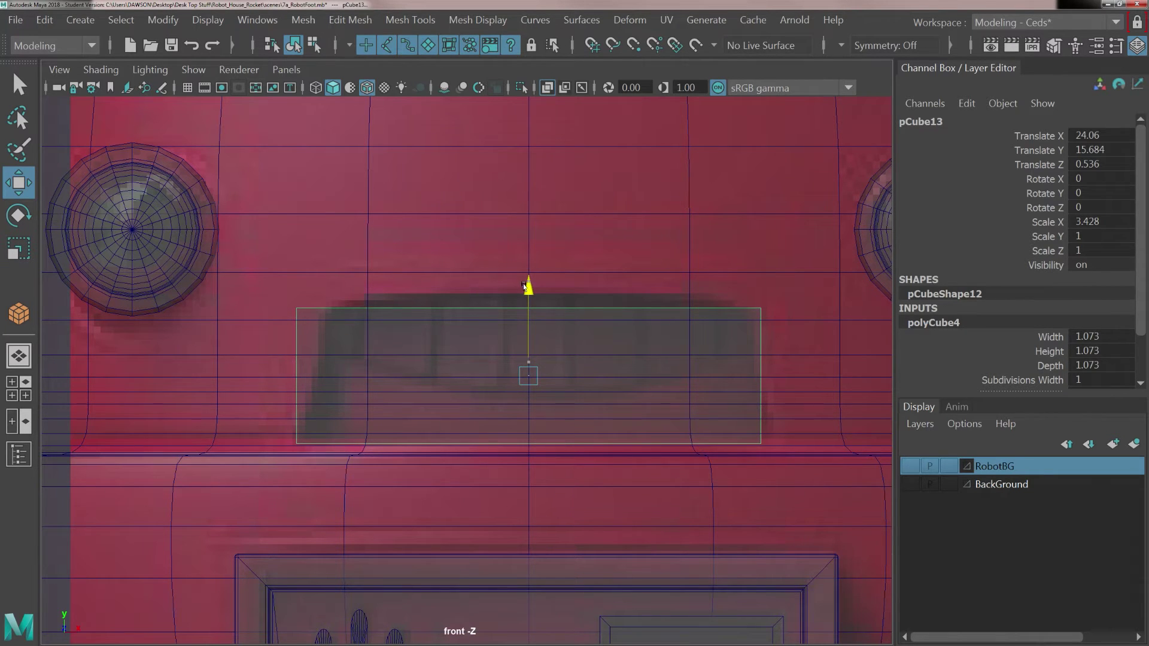
{"action": "key", "text": "r"}
{"action": "left_click_drag", "start_coordinate": [523, 287], "coordinate": [512, 283]}
{"action": "key", "text": "w"}
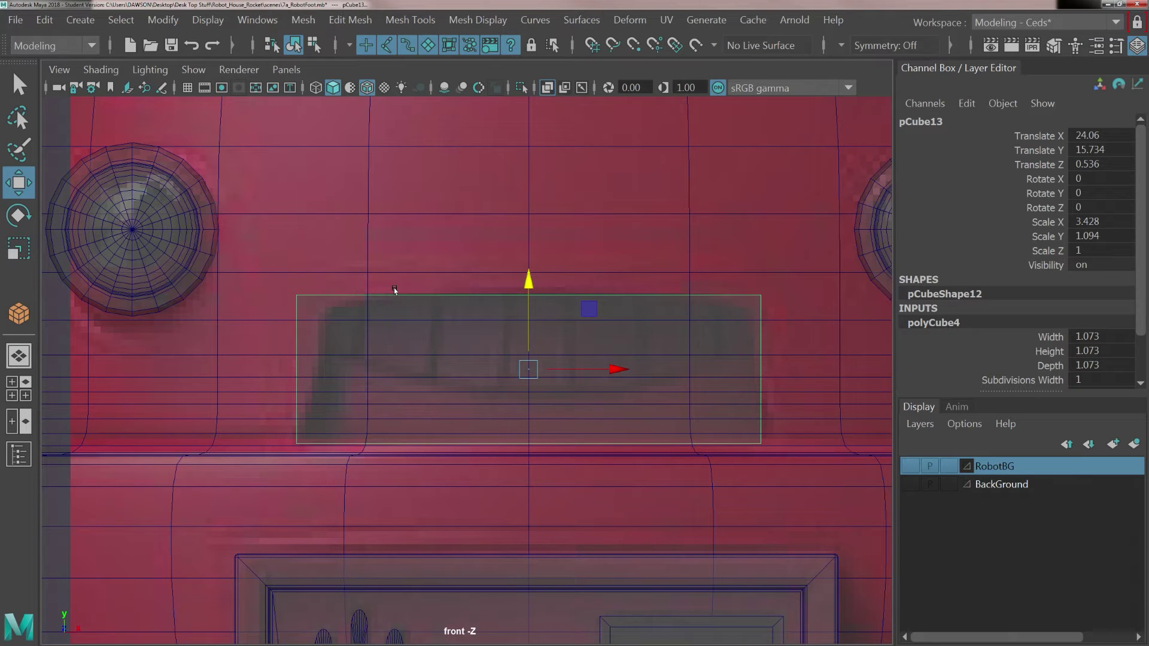
Move the mouth block forward along Z to about 6.069, in front of the robot's face.
{"action": "key", "text": "space"}
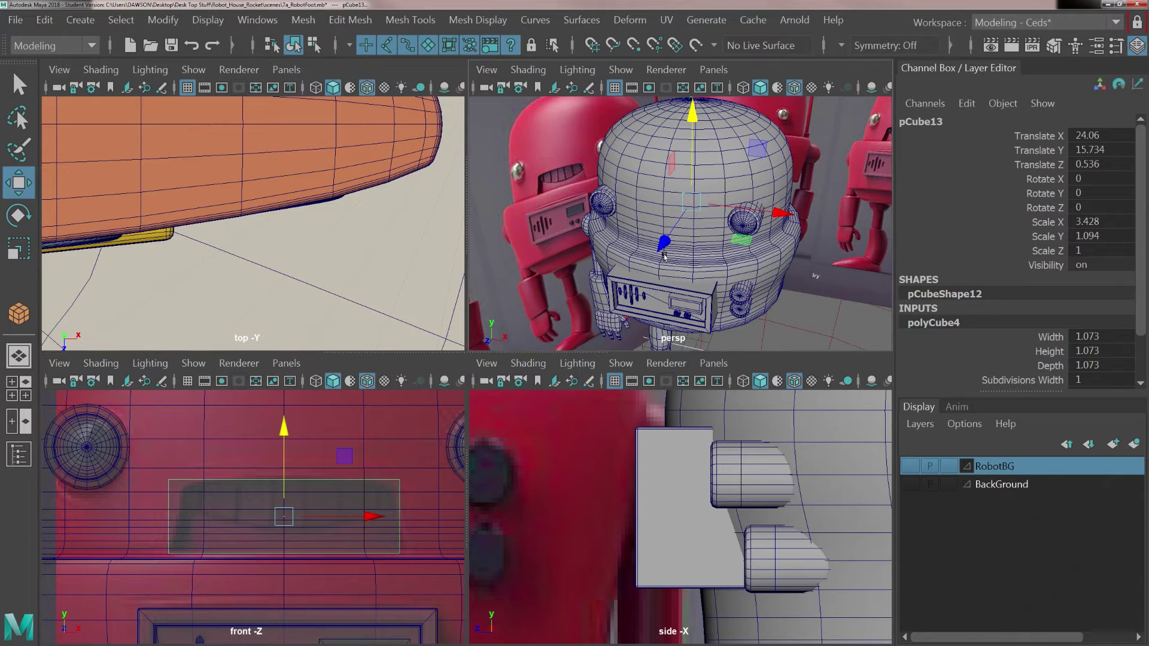
{"action": "left_click_drag", "start_coordinate": [656, 258], "coordinate": [563, 321], "text": "alt"}
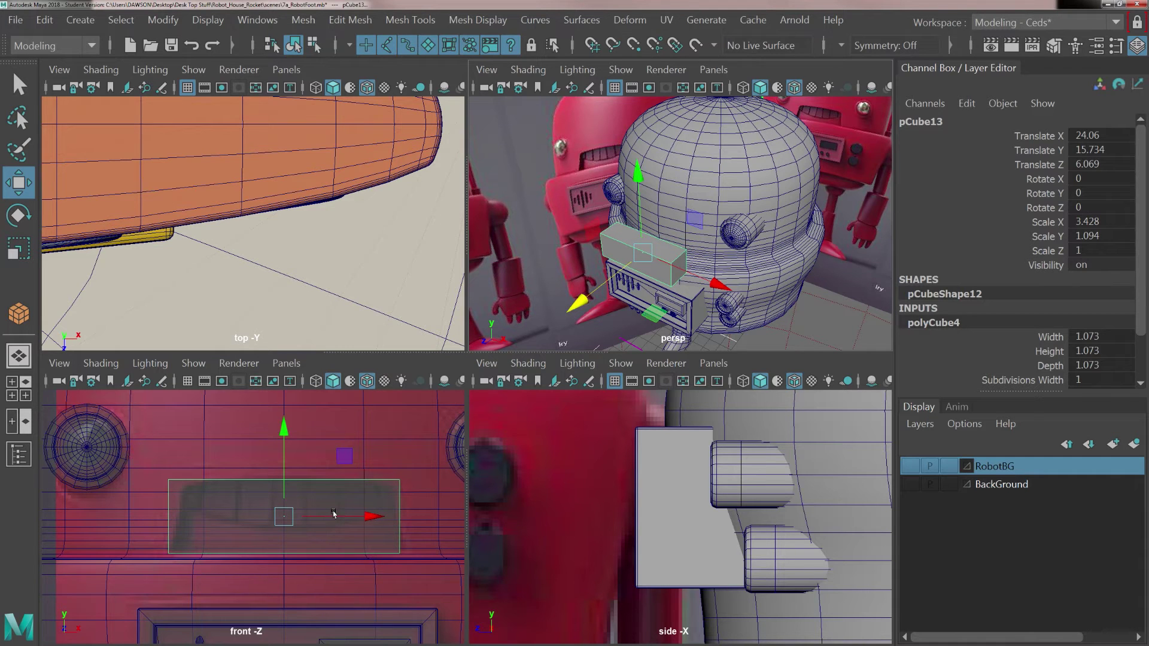
{"action": "key", "text": "space"}
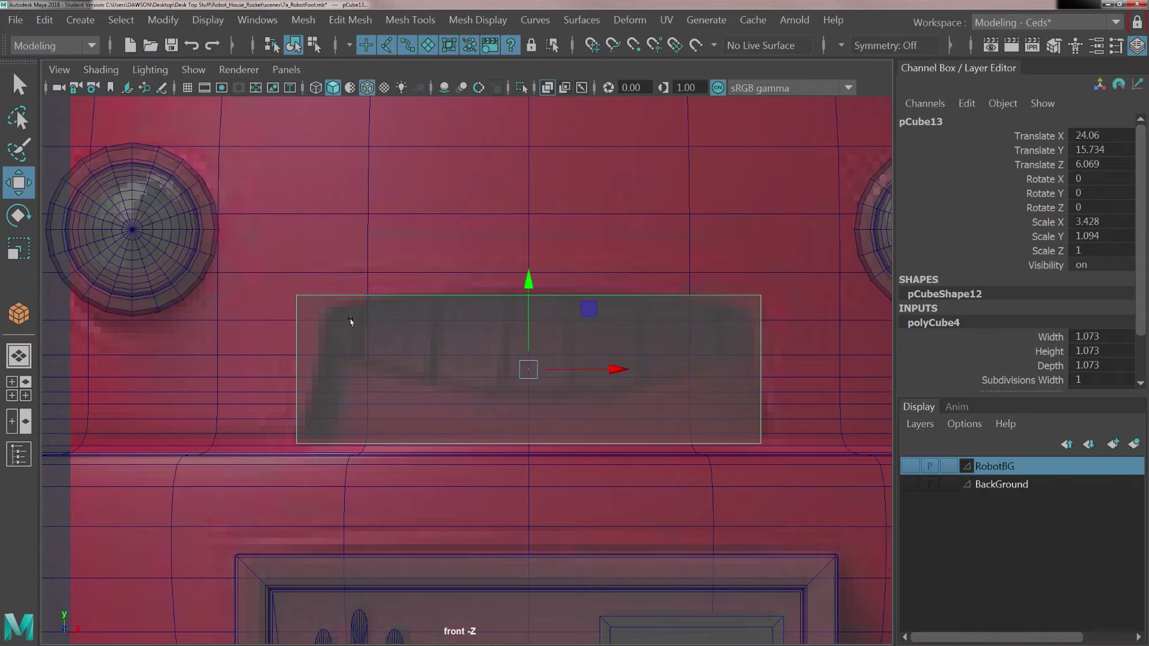
Scale the block's upper vertices inward along X to taper its sides like the reference mouth.
{"action": "right_click_drag", "start_coordinate": [379, 311], "coordinate": [311, 165]}
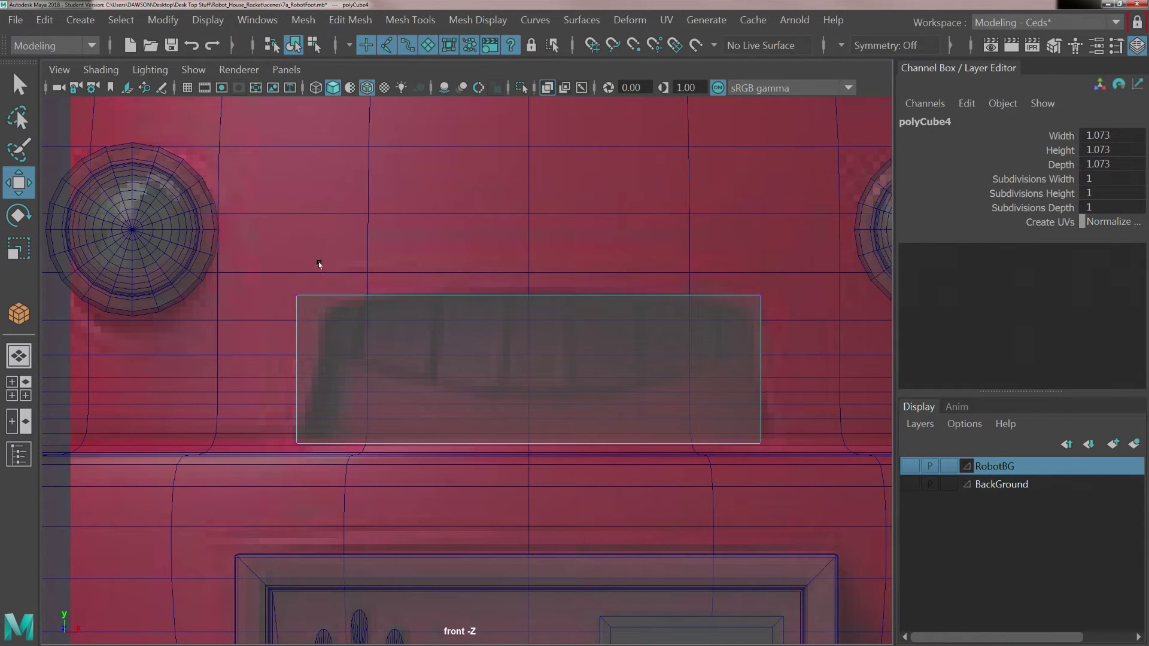
{"action": "left_click_drag", "start_coordinate": [253, 246], "coordinate": [771, 329]}
{"action": "key", "text": "r"}
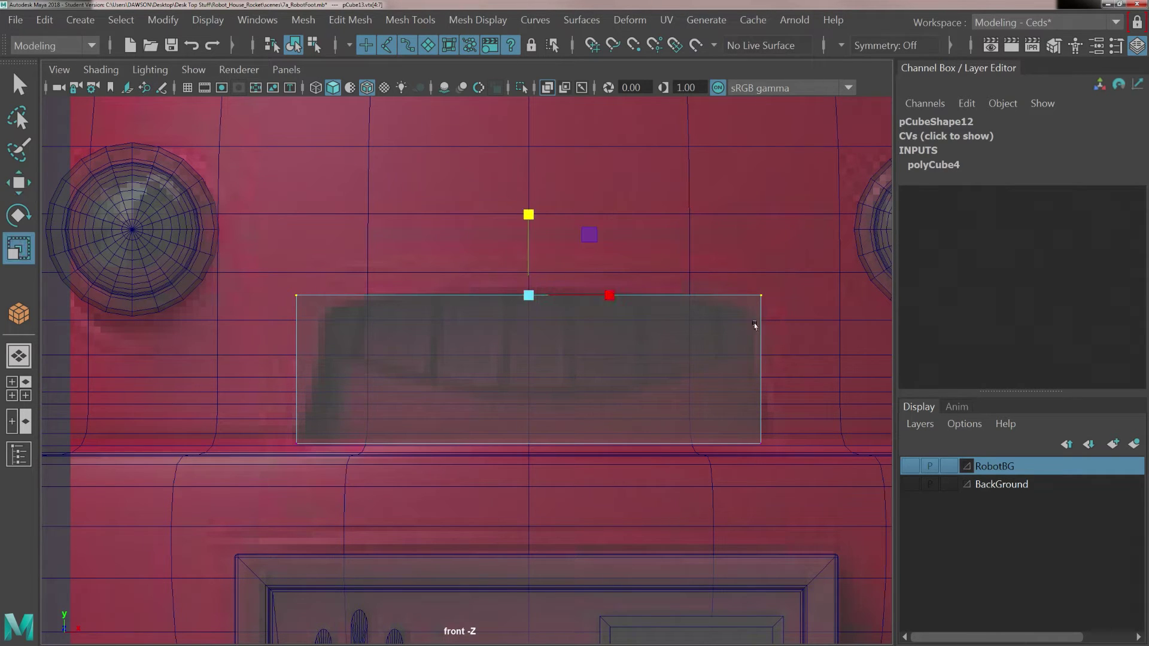
{"action": "left_click_drag", "start_coordinate": [602, 291], "coordinate": [584, 290]}
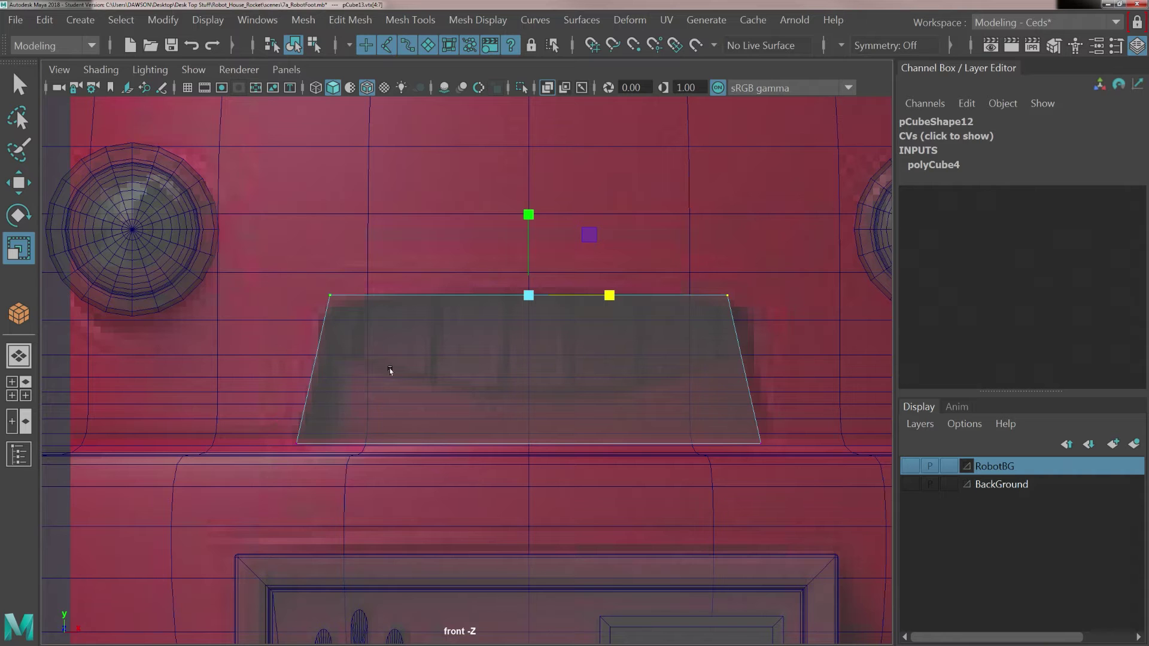
{"action": "key", "text": "space"}
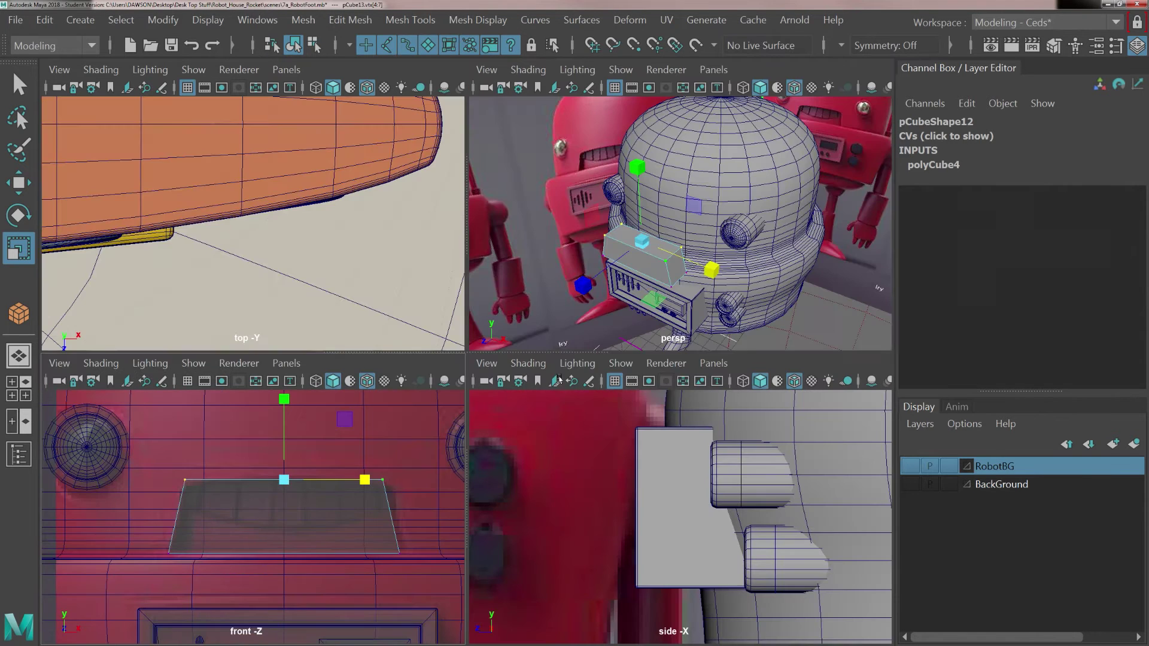
{"action": "left_click_drag", "start_coordinate": [652, 283], "coordinate": [647, 291], "text": "alt"}
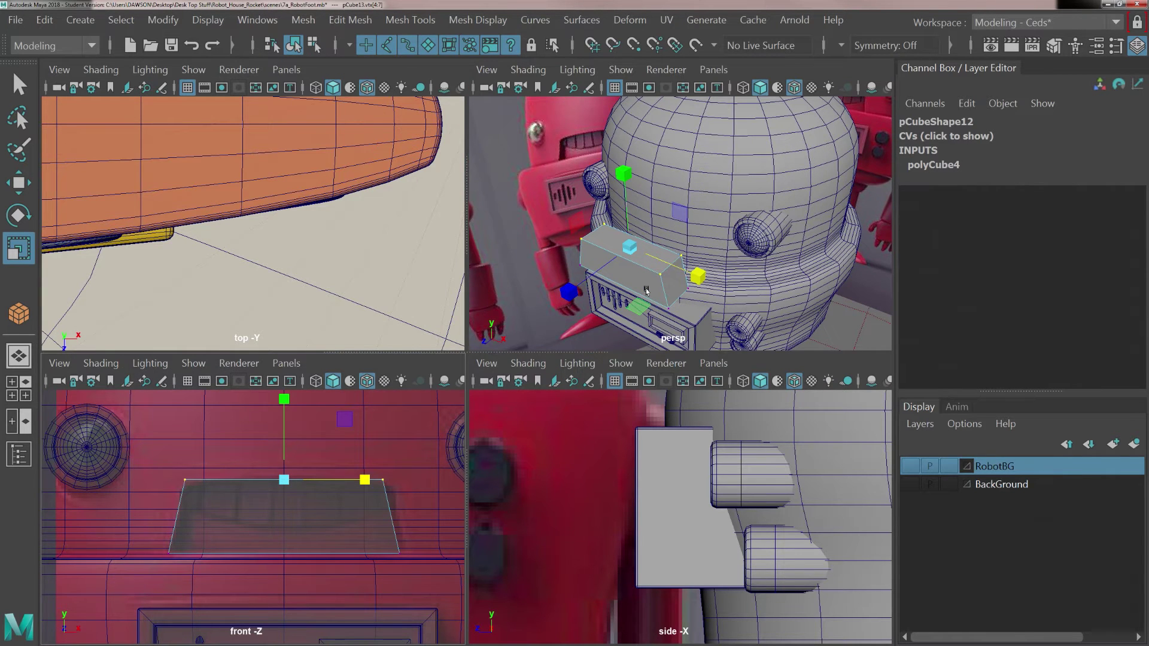
Bevel the two short upper edges at the ends of the tapered mouth block.
{"action": "middle_click_drag", "start_coordinate": [628, 272], "coordinate": [634, 262], "text": "alt"}
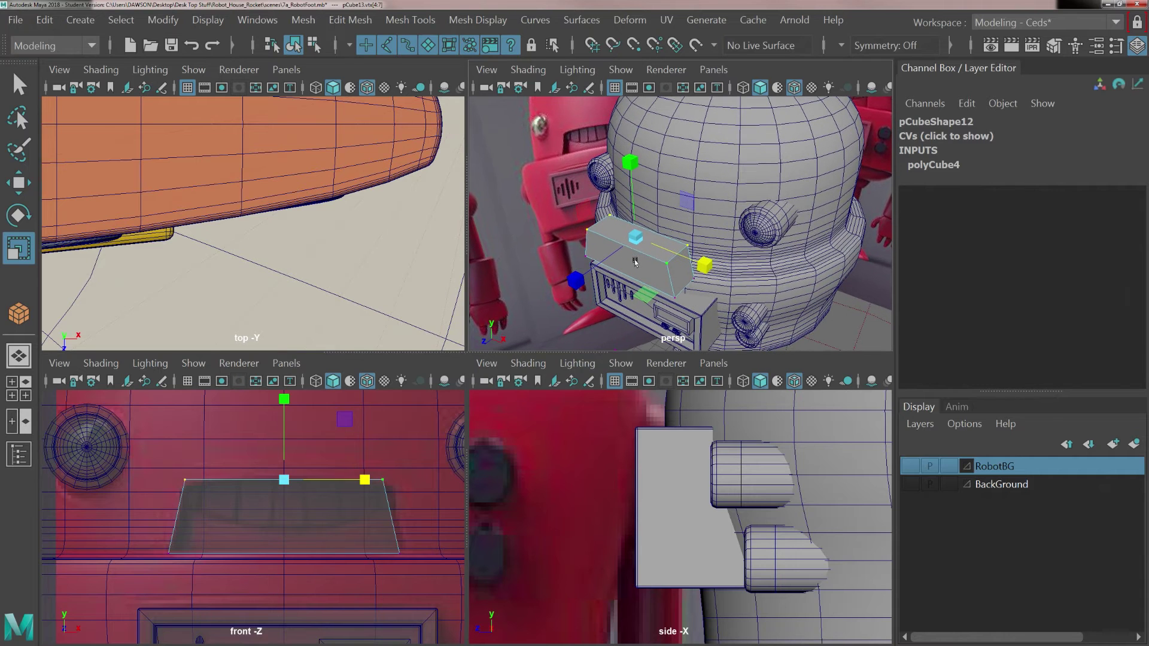
{"action": "right_click", "coordinate": [654, 262]}
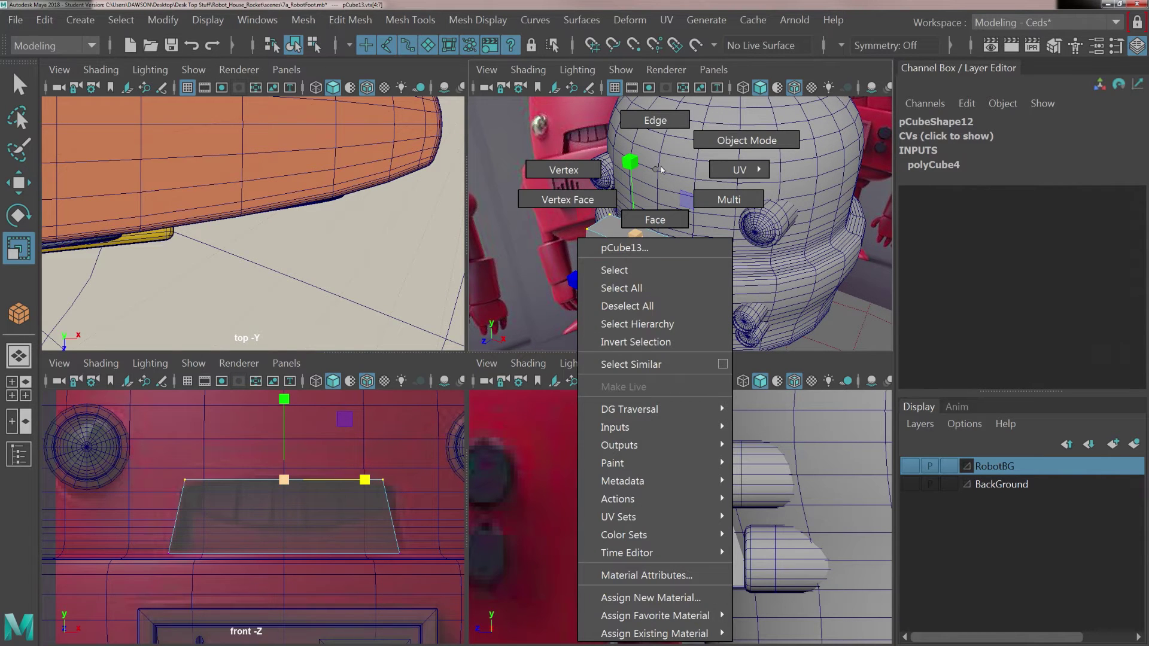
{"action": "left_click", "coordinate": [663, 119]}
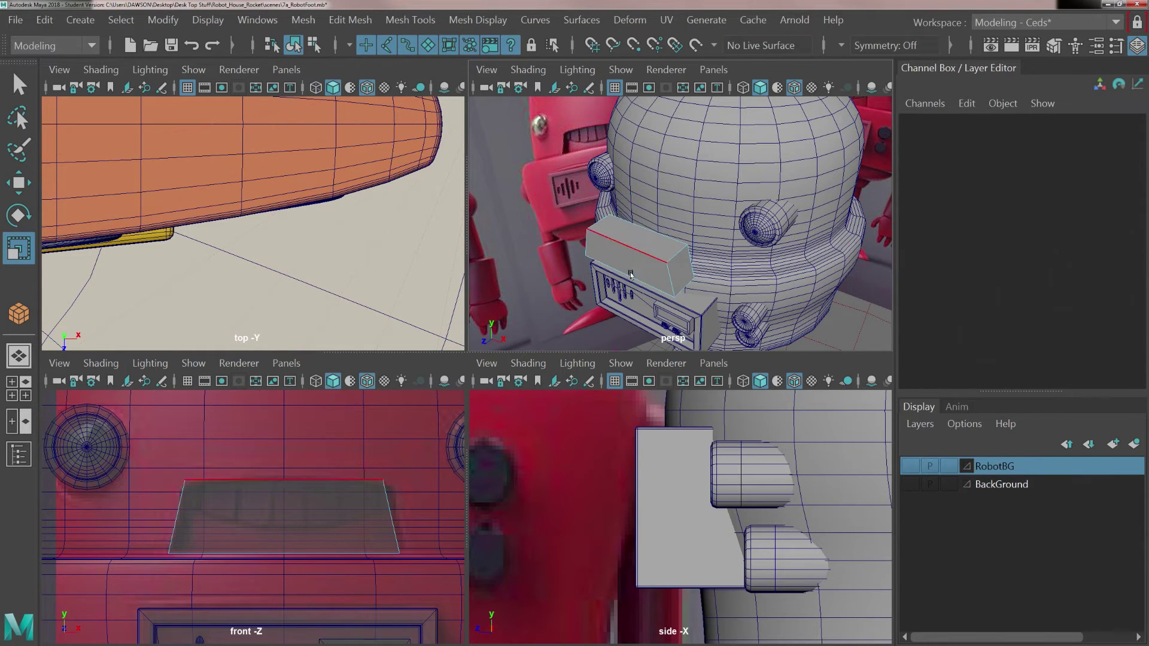
{"action": "left_click_drag", "start_coordinate": [630, 264], "coordinate": [659, 240], "text": "alt"}
{"action": "left_click_drag", "start_coordinate": [562, 174], "coordinate": [733, 272]}
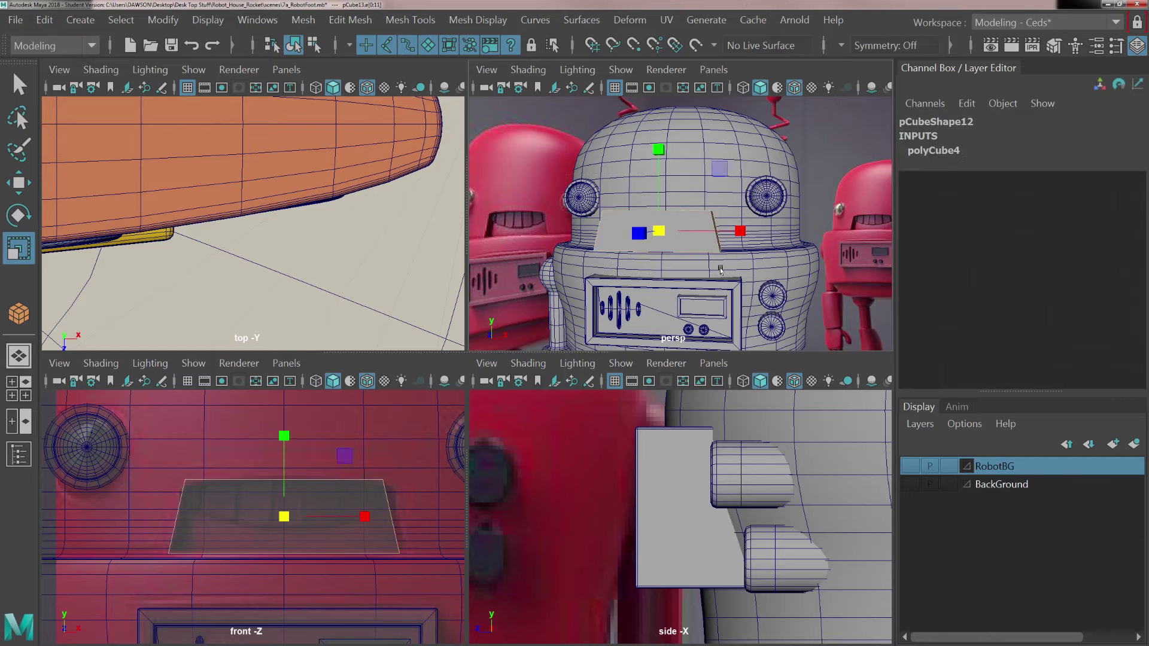
{"action": "left_click_drag", "start_coordinate": [637, 245], "coordinate": [626, 275], "text": "alt"}
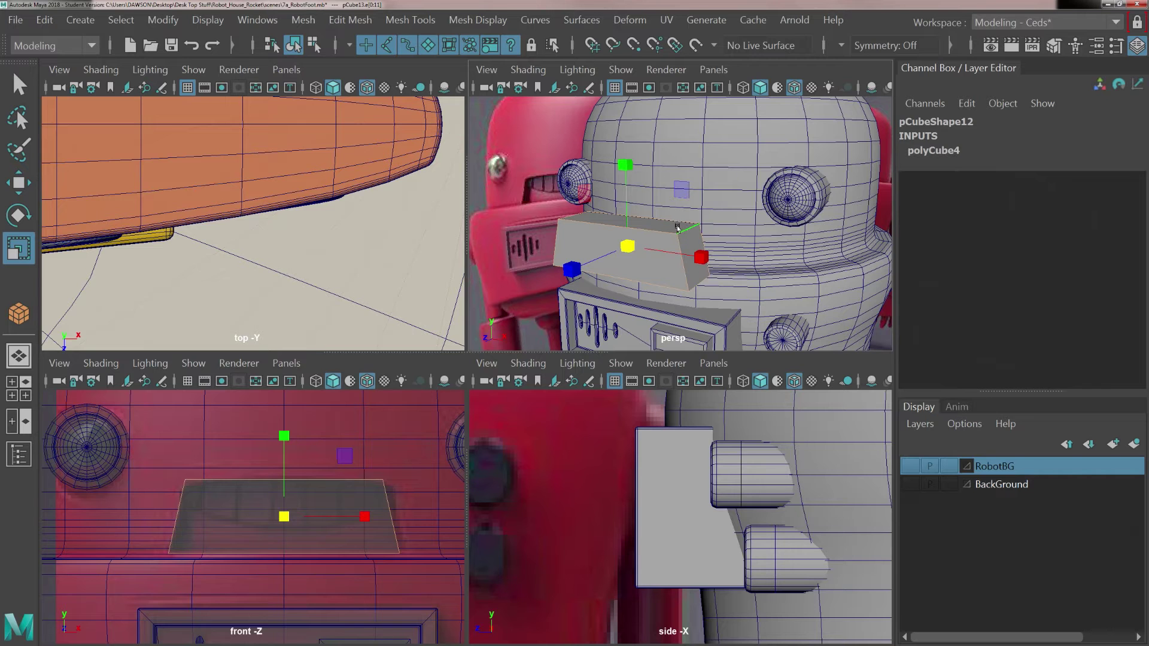
{"action": "left_click", "coordinate": [678, 228]}
{"action": "left_click_drag", "start_coordinate": [613, 281], "coordinate": [622, 278], "text": "alt"}
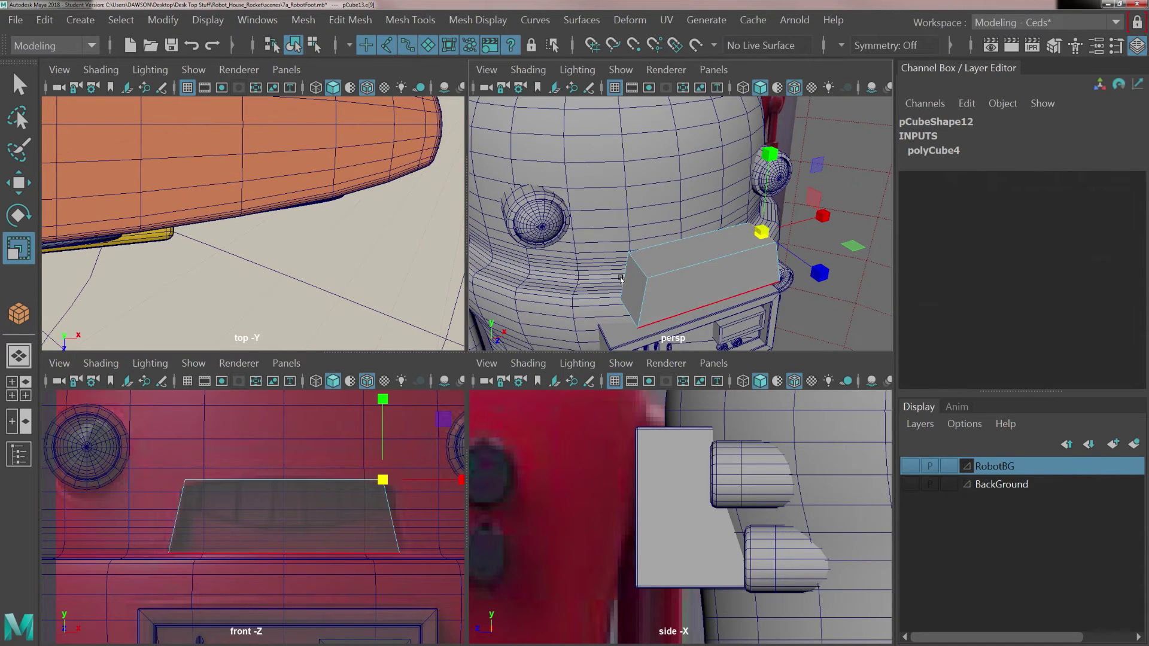
{"action": "left_click", "coordinate": [633, 262], "text": "shift"}
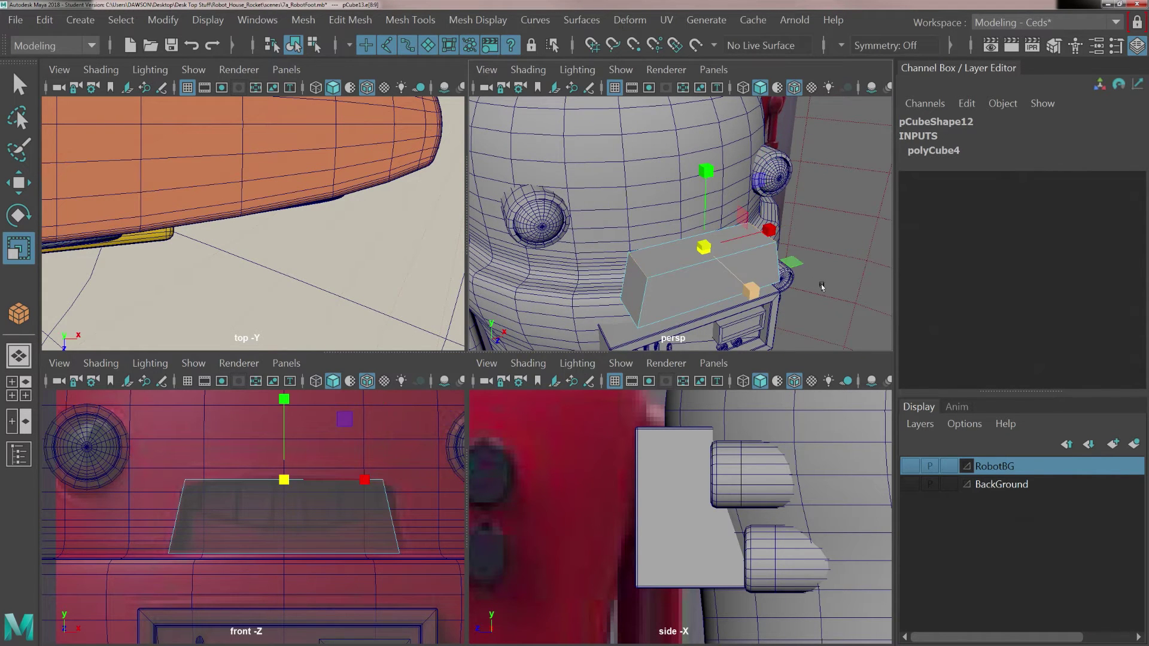
{"action": "left_click_drag", "start_coordinate": [821, 287], "coordinate": [753, 300], "text": "alt"}
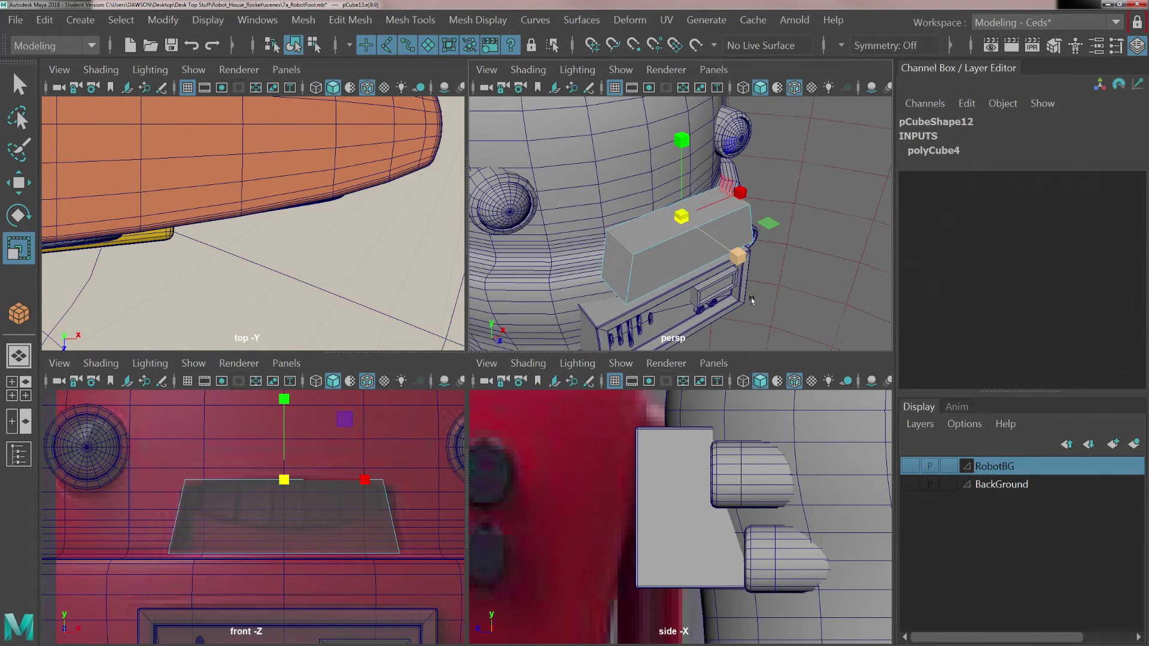
{"action": "key", "text": "f"}
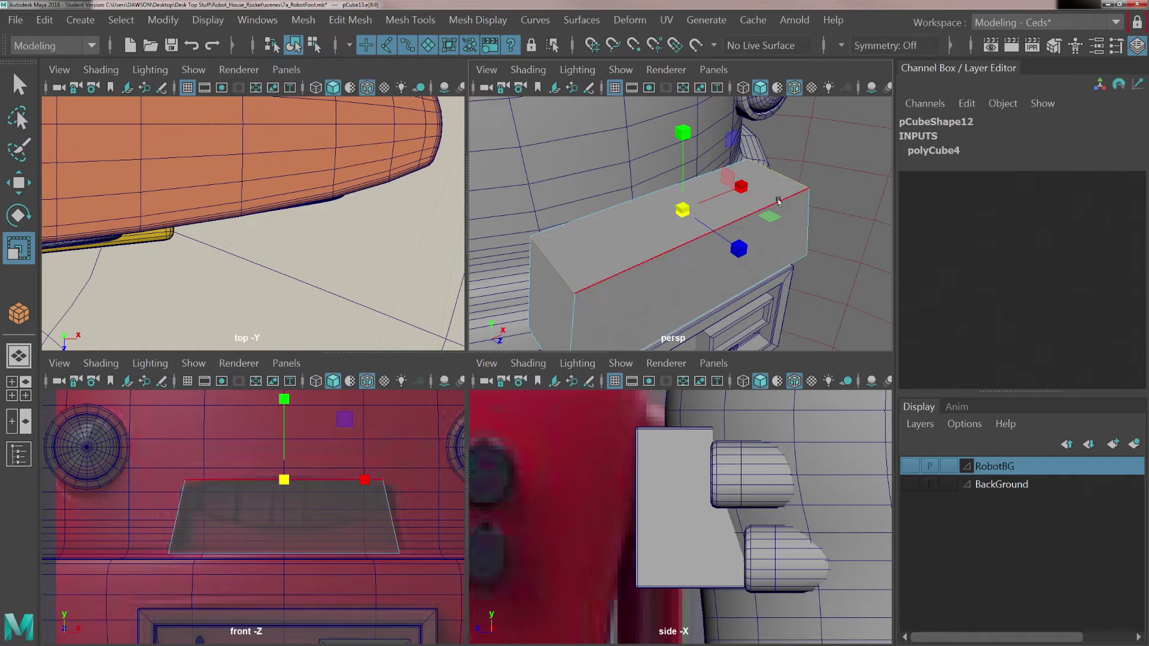
{"action": "left_click", "coordinate": [354, 20]}
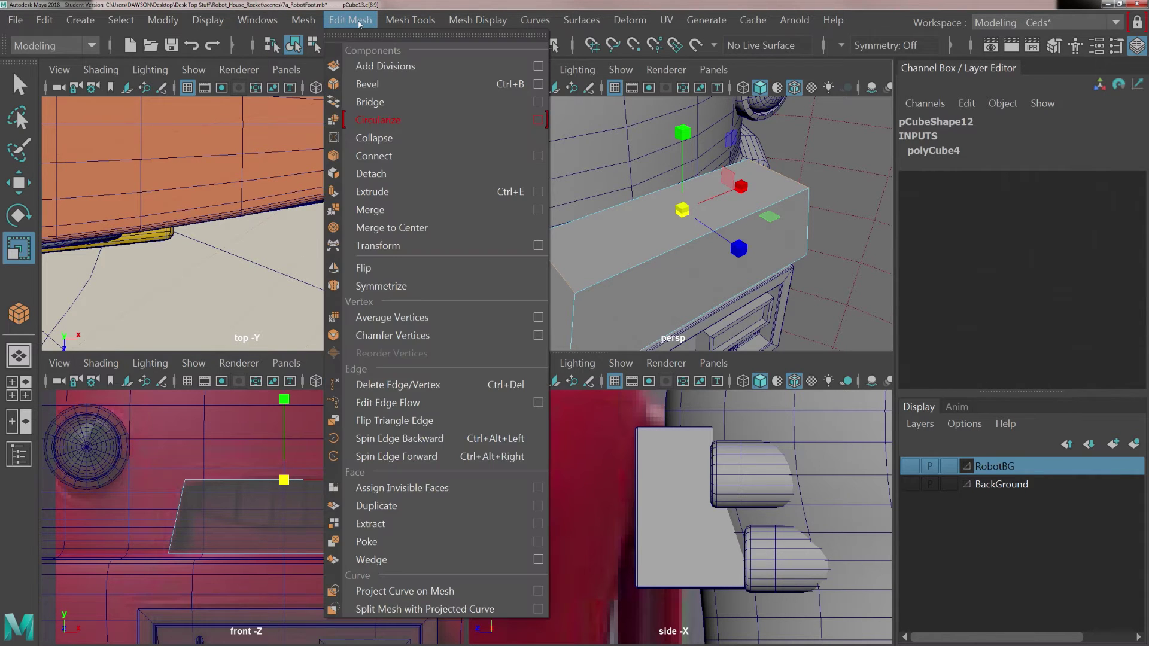
{"action": "left_click", "coordinate": [366, 84]}
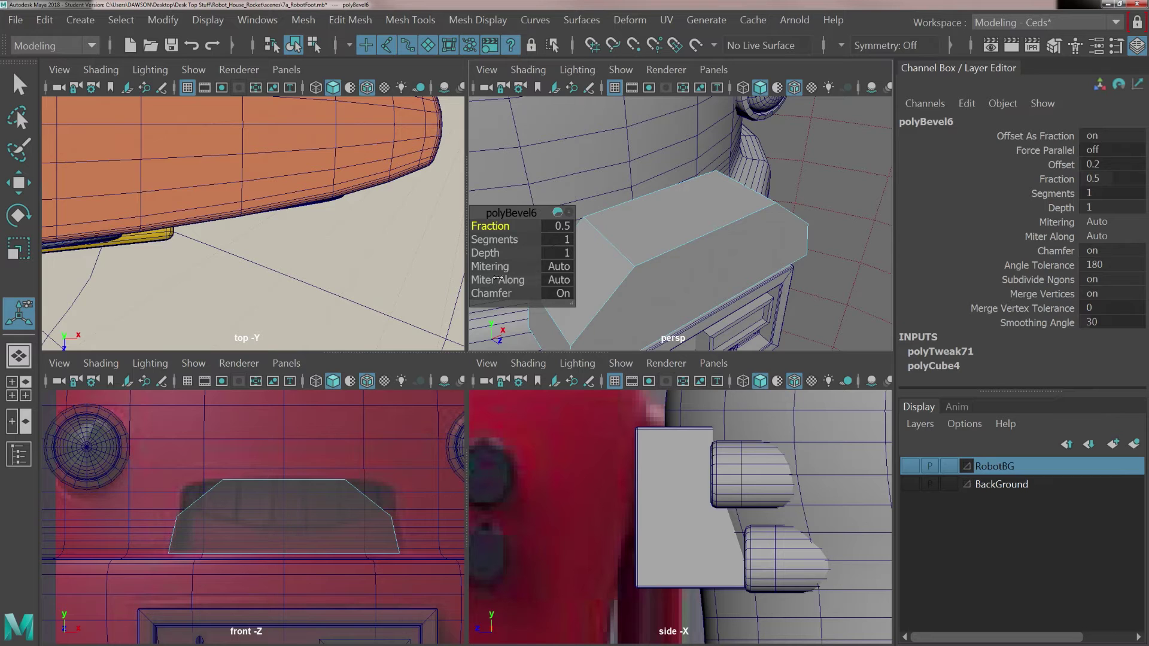
Set the mouth block's bevel to a fraction of 0.2 with 5 segments, rounding its corners to match the reference image.
{"action": "scroll", "coordinate": [348, 482], "scroll_direction": "up", "scroll_amount": 1}
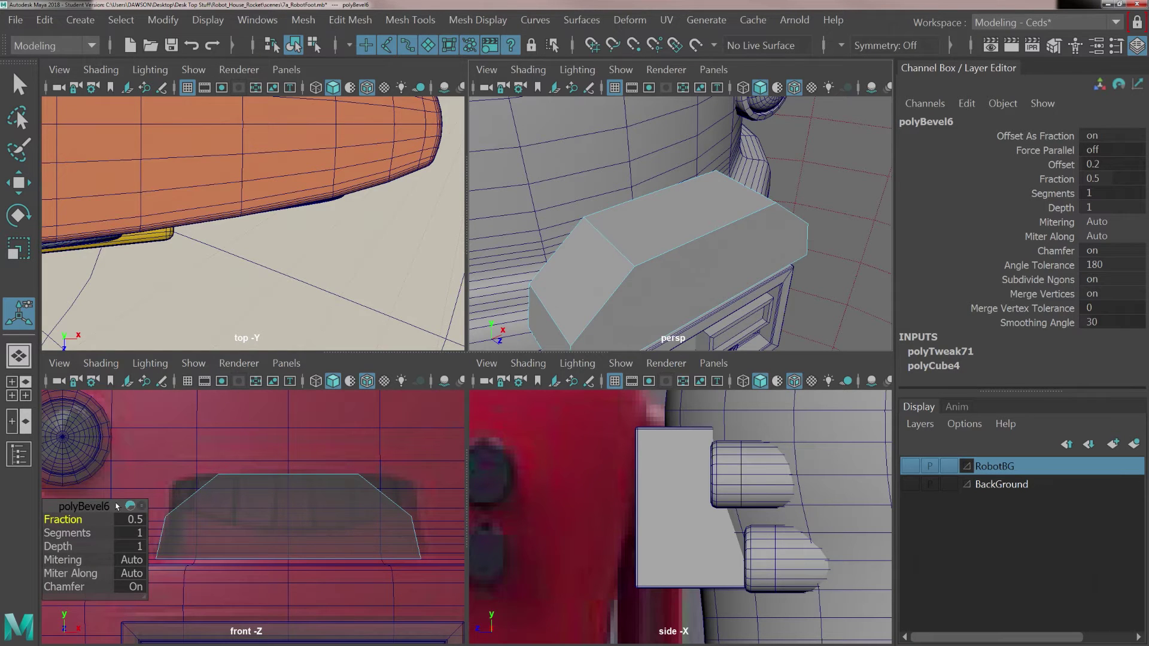
{"action": "left_click_drag", "start_coordinate": [106, 506], "coordinate": [109, 397]}
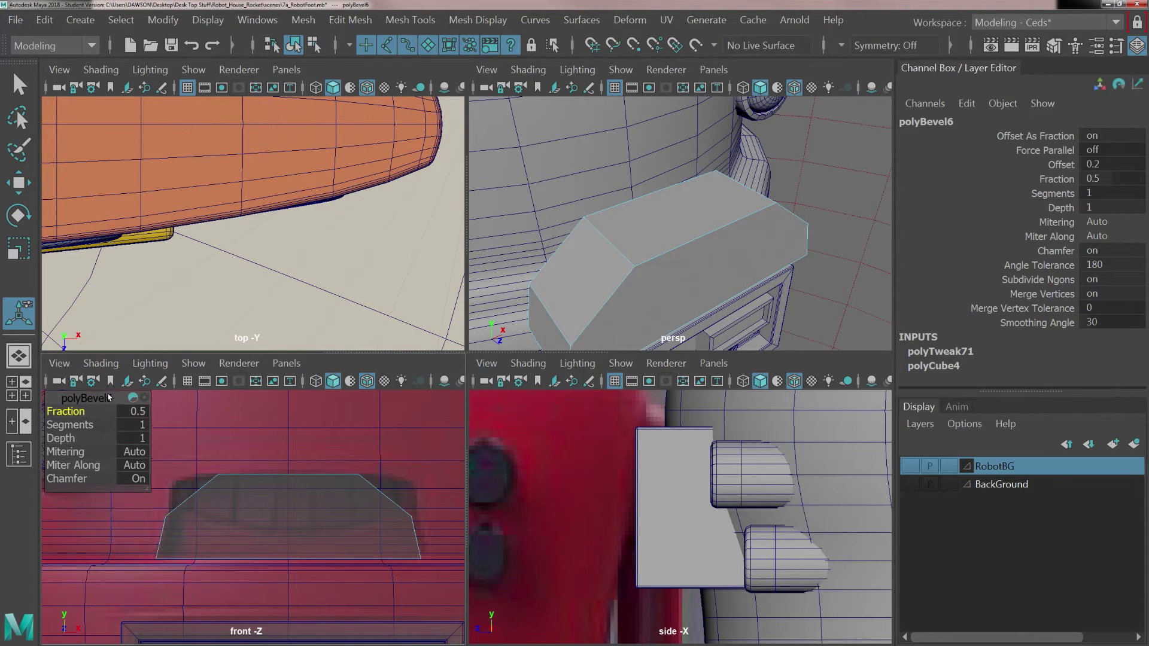
{"action": "scroll", "coordinate": [155, 478], "scroll_direction": "up", "scroll_amount": 1}
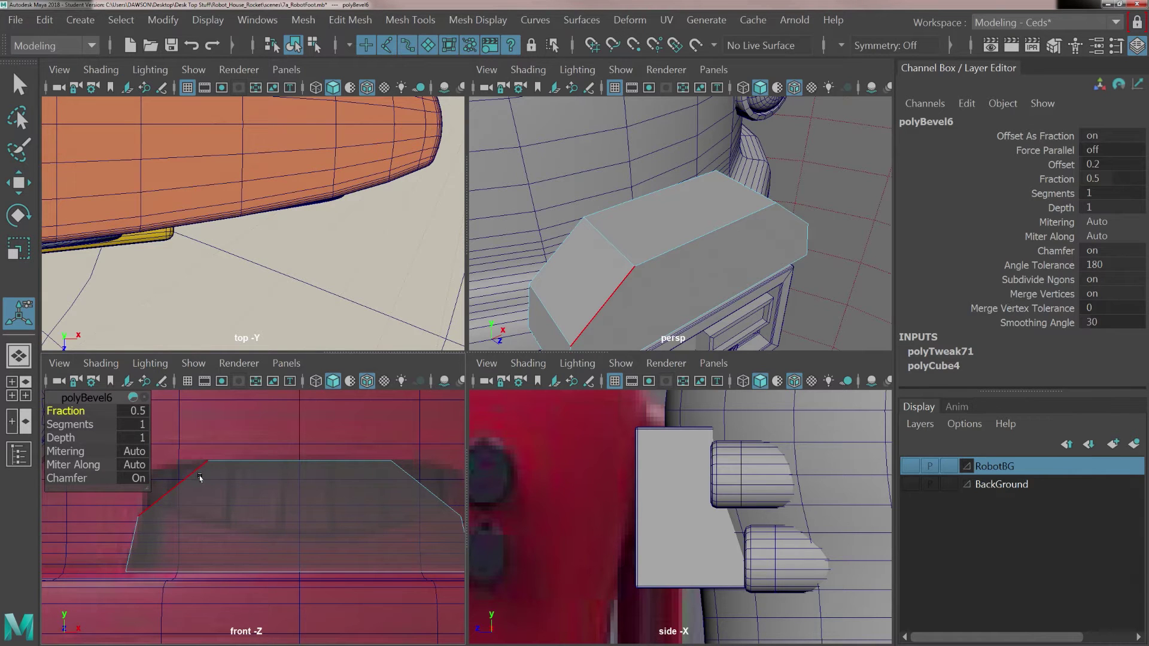
{"action": "middle_click_drag", "start_coordinate": [200, 477], "coordinate": [265, 485], "text": "alt"}
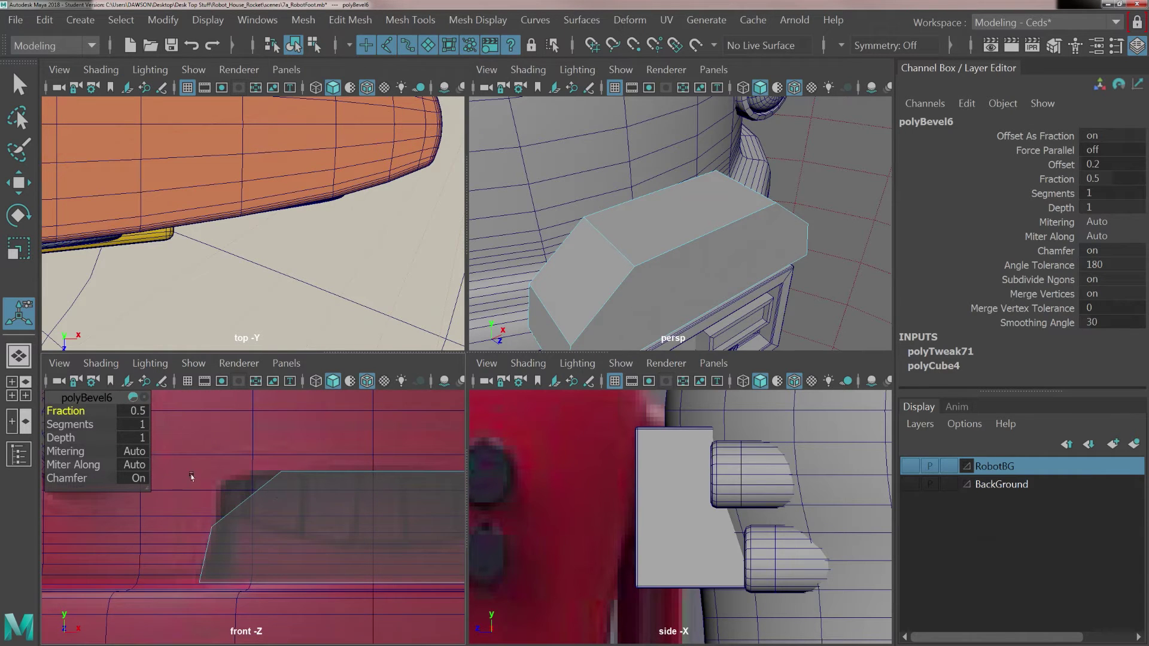
{"action": "left_click", "coordinate": [136, 410]}
{"action": "key", "text": "BackSpace"}
{"action": "type", "text": ".2"}
{"action": "key", "text": "Return"}
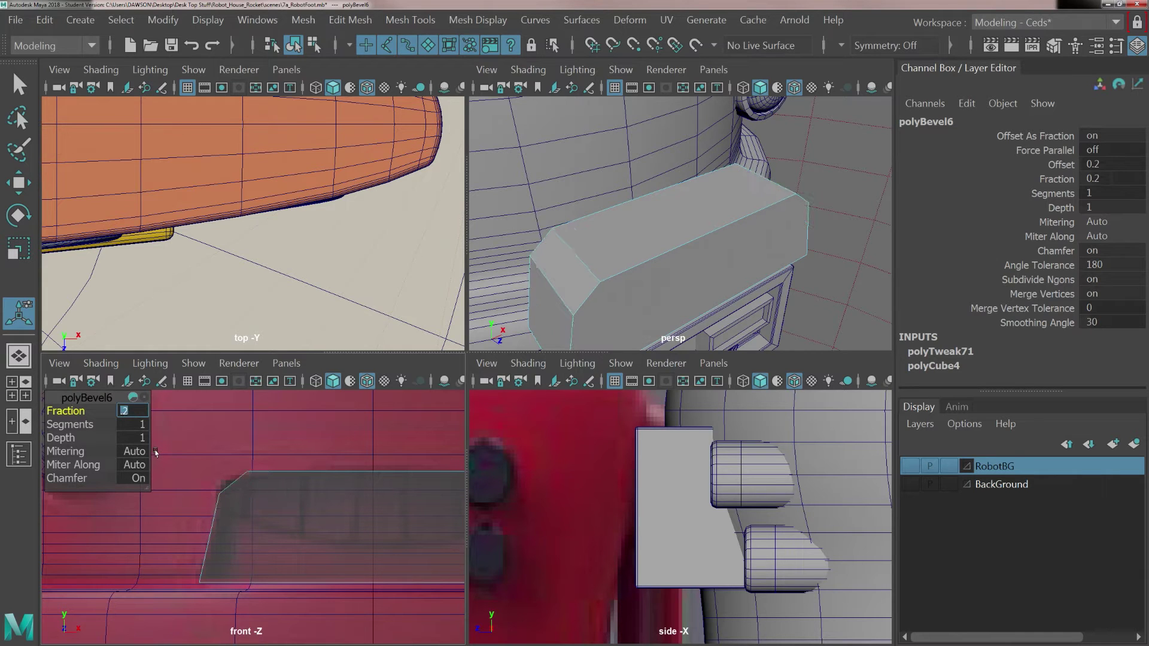
{"action": "left_click", "coordinate": [126, 423]}
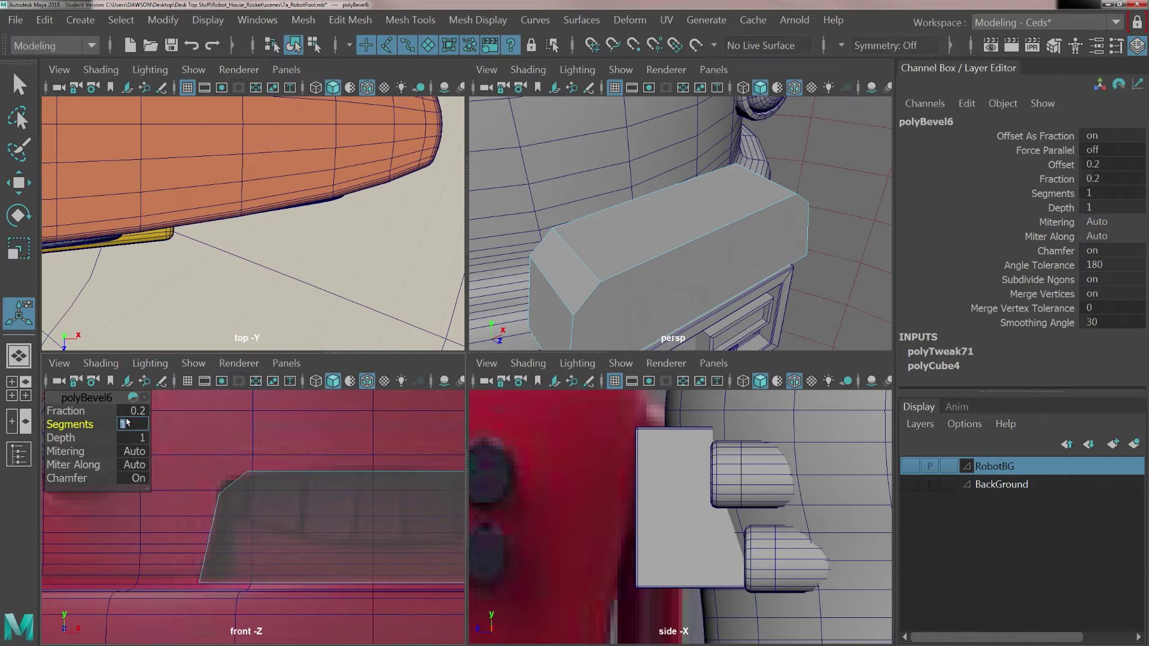
{"action": "type", "text": "5"}
{"action": "key", "text": "Return"}
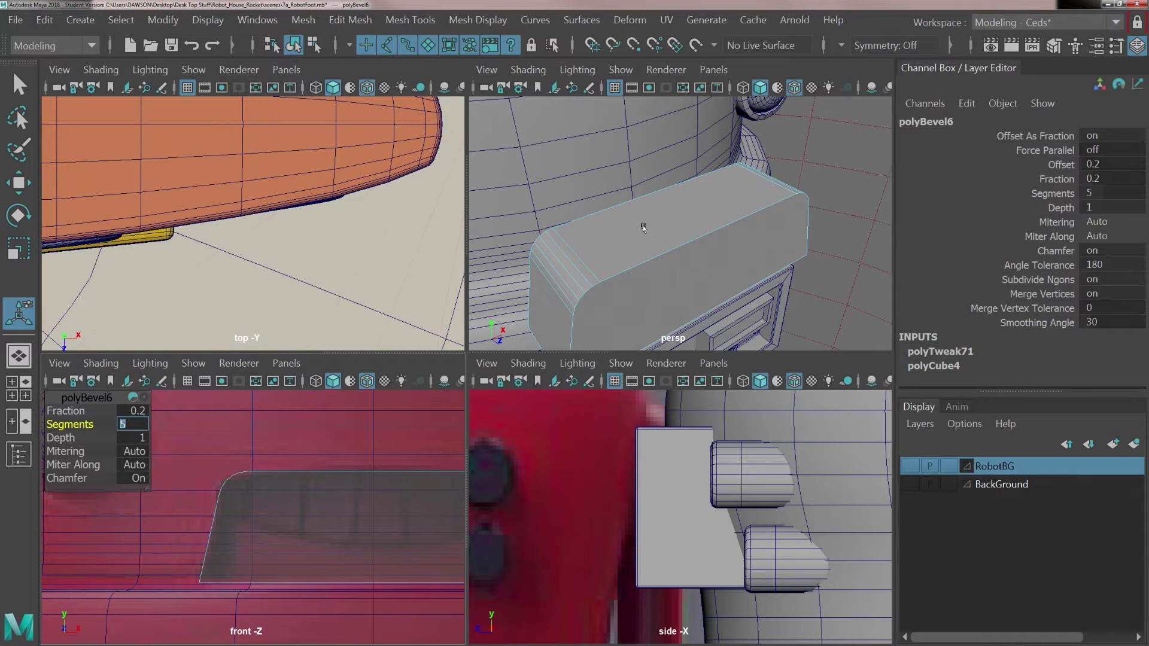
Return the mouth block to object mode and move it back into the robot's head to Translate Z 4.688.
{"action": "right_click_drag", "start_coordinate": [644, 228], "coordinate": [696, 187]}
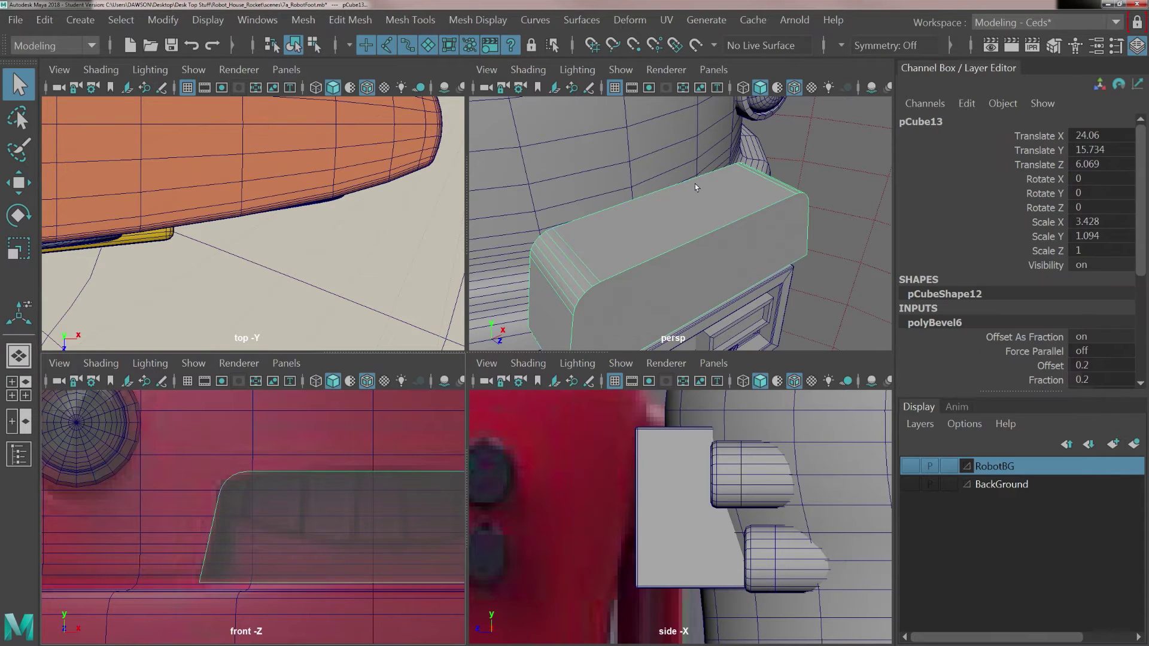
{"action": "left_click", "coordinate": [676, 214]}
{"action": "scroll", "coordinate": [623, 238], "scroll_direction": "down", "scroll_amount": 5}
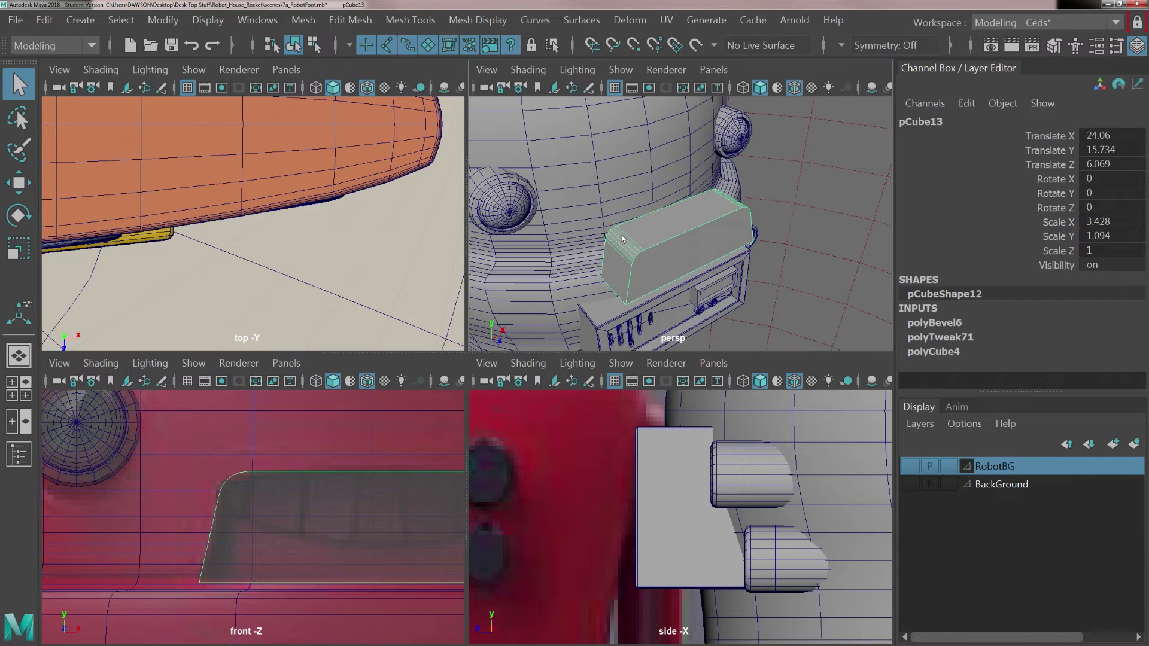
{"action": "key", "text": "w"}
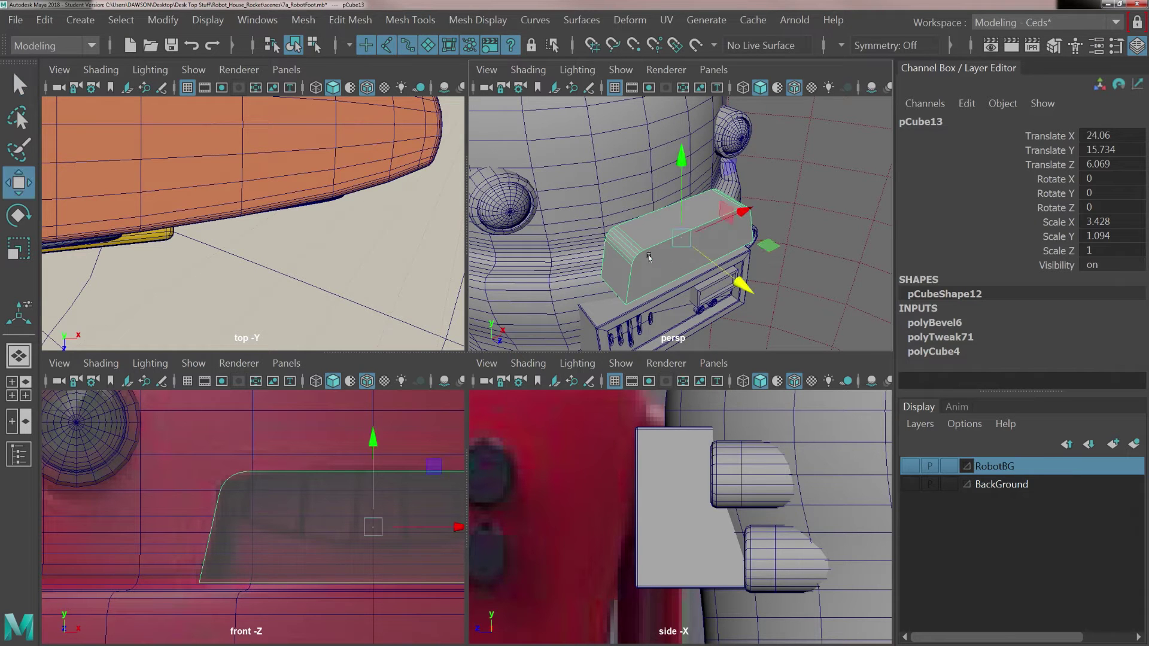
{"action": "left_click_drag", "start_coordinate": [649, 256], "coordinate": [583, 228], "text": "alt"}
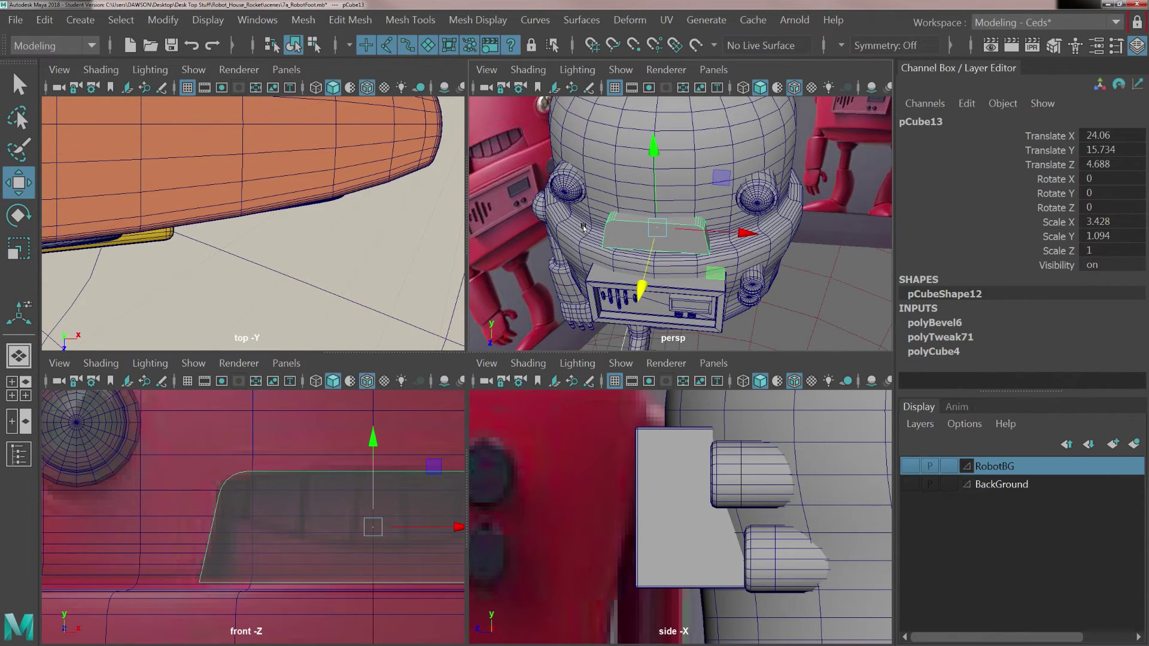
Smooth the robot's revolved head mesh with 1 division.
{"action": "left_click", "coordinate": [617, 168]}
{"action": "left_click_drag", "start_coordinate": [627, 228], "coordinate": [757, 234], "text": "alt"}
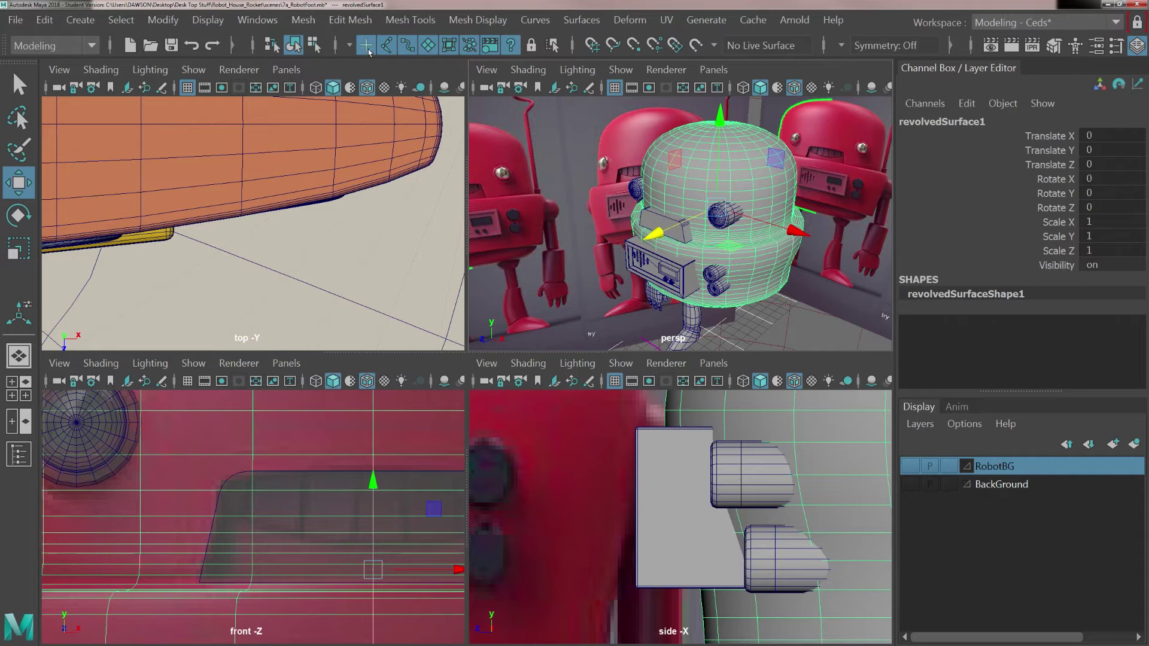
{"action": "left_click", "coordinate": [303, 20]}
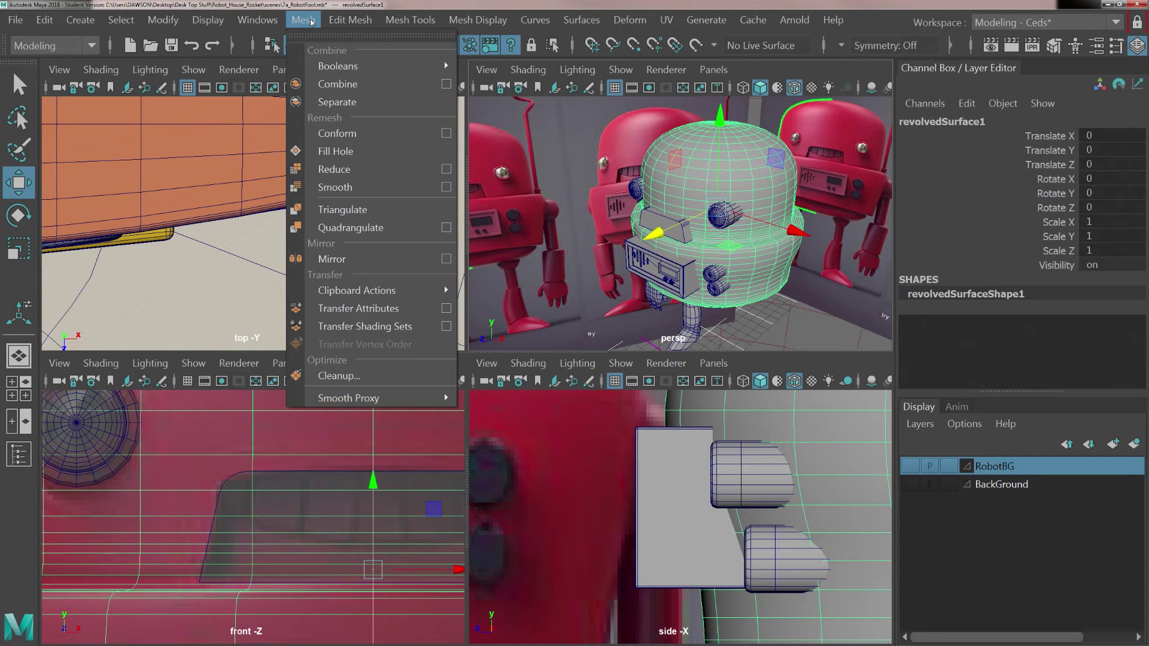
{"action": "left_click", "coordinate": [335, 187]}
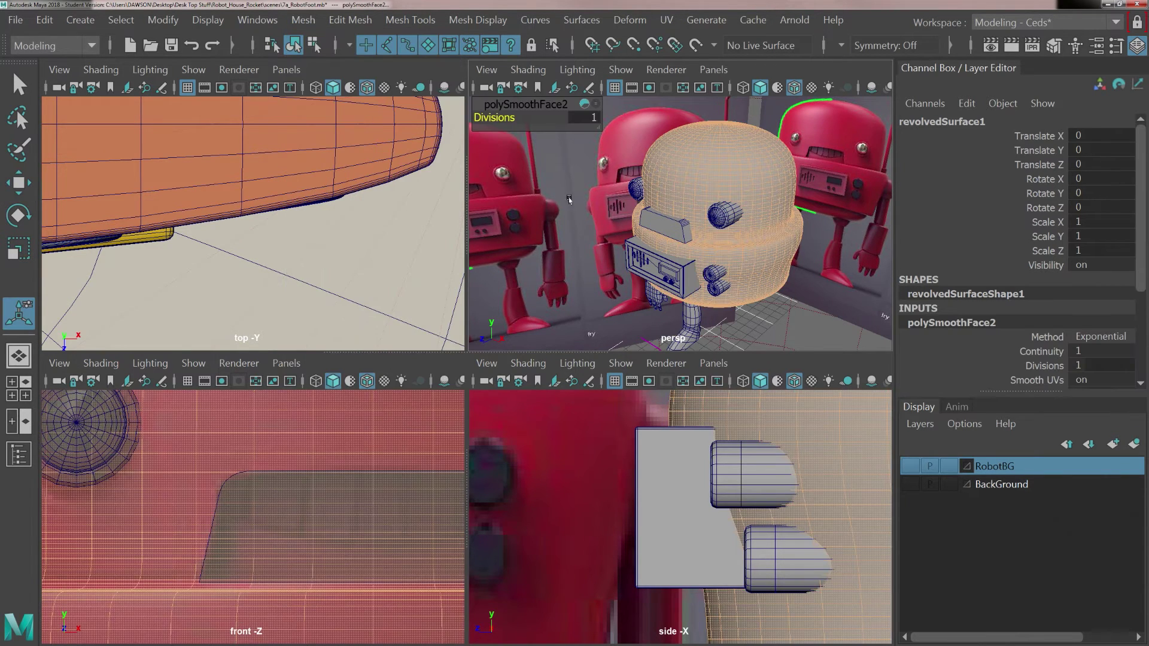
Subtract the mouth block from the head with a Boolean difference to cut the mouth recess.
{"action": "left_click", "coordinate": [667, 220]}
{"action": "scroll", "coordinate": [652, 216], "scroll_direction": "up", "scroll_amount": 4}
{"action": "left_click_drag", "start_coordinate": [647, 202], "coordinate": [700, 172], "text": "alt"}
{"action": "left_click", "coordinate": [670, 204]}
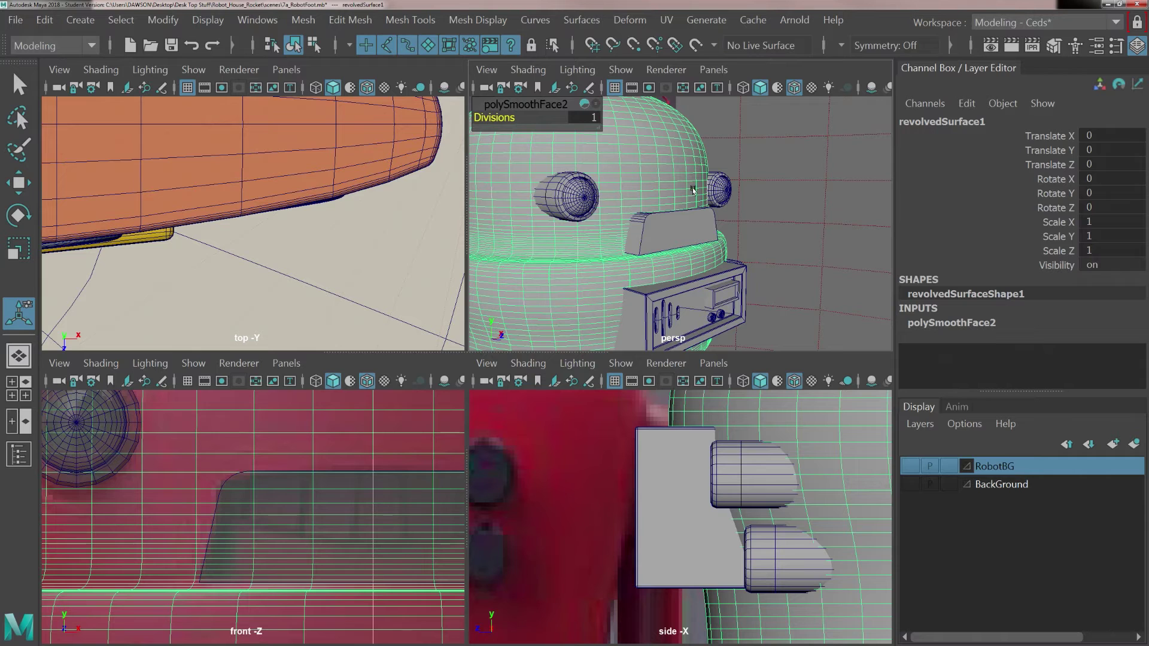
{"action": "left_click", "coordinate": [649, 232]}
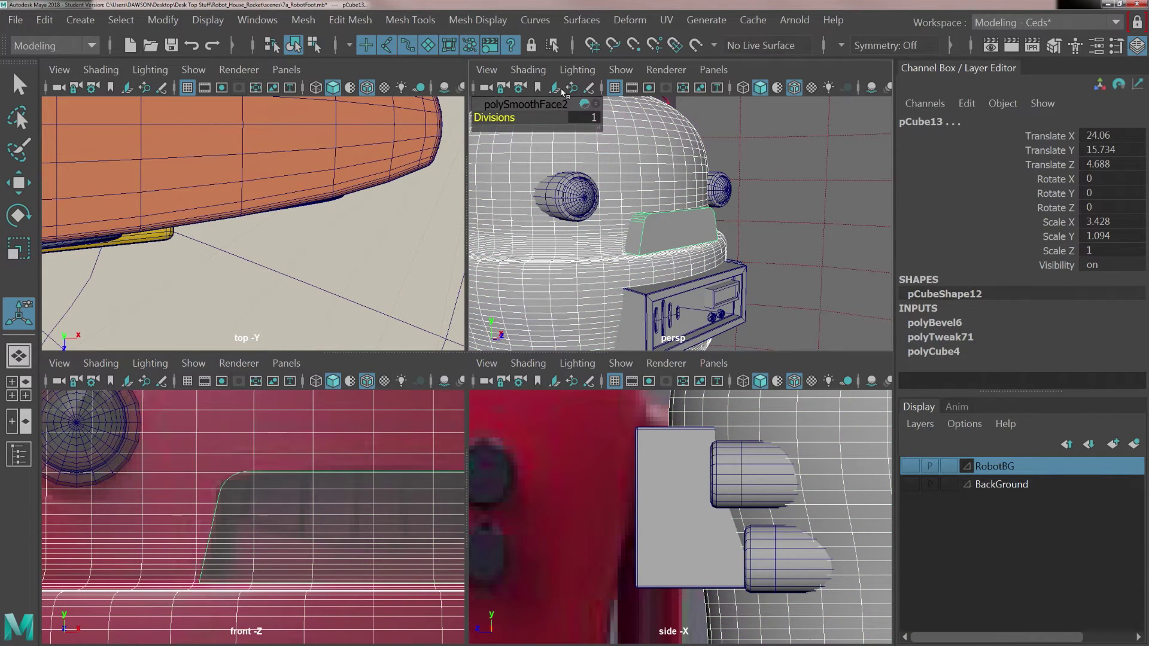
{"action": "left_click", "coordinate": [316, 22]}
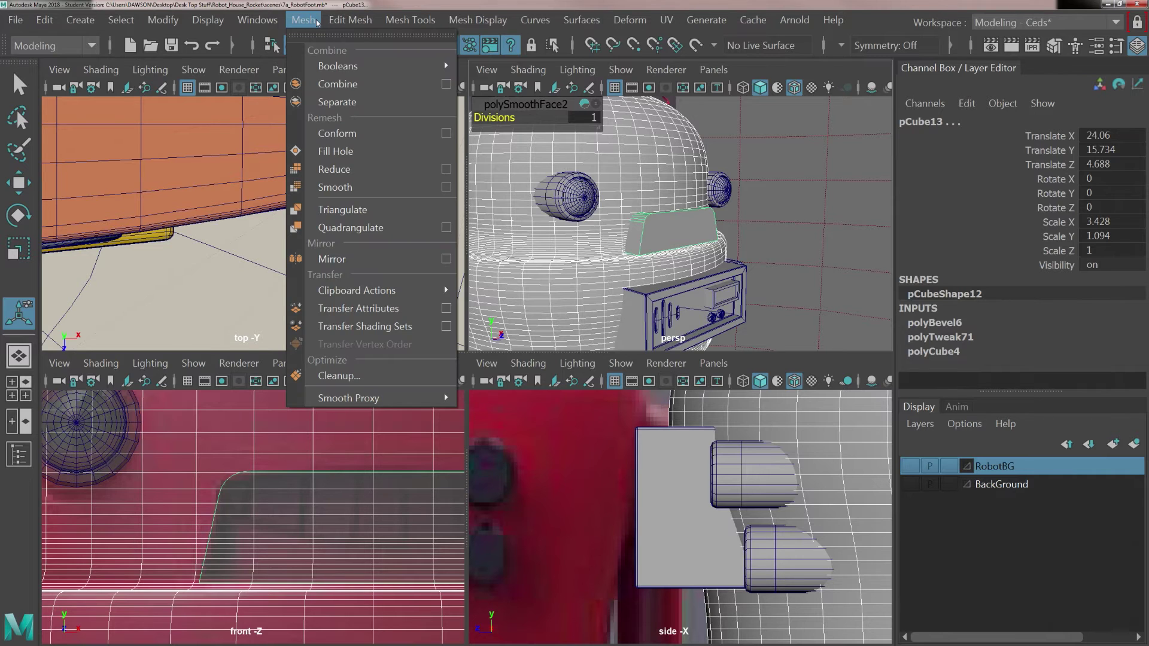
{"action": "mouse_move", "coordinate": [343, 65]}
{"action": "left_click", "coordinate": [501, 100]}
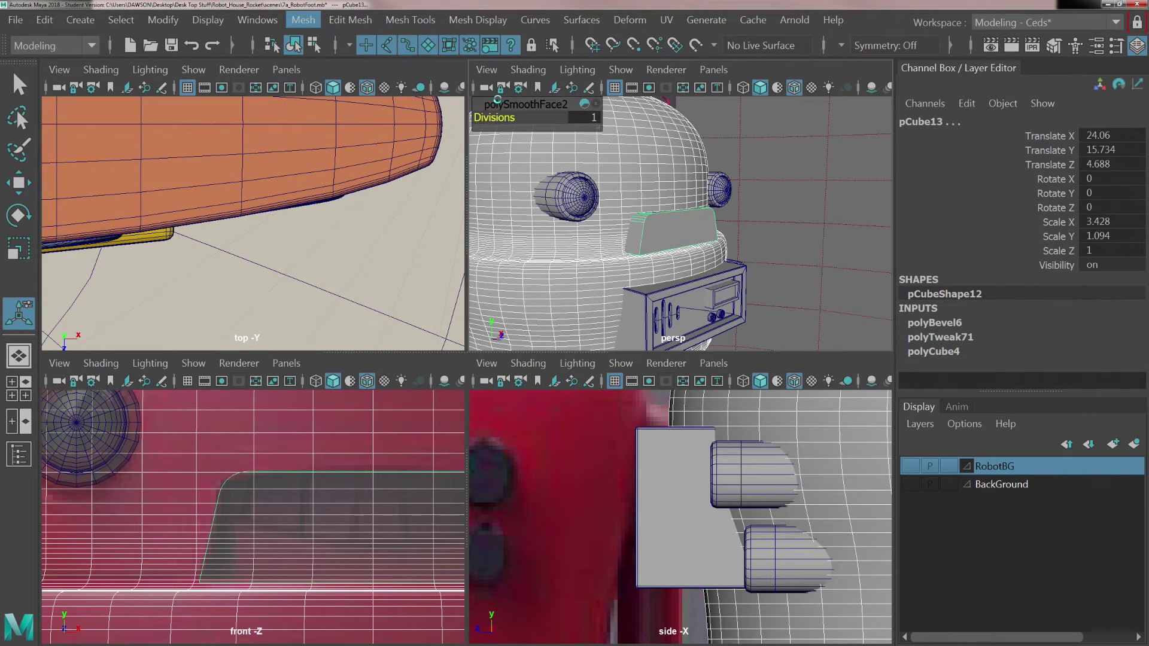
{"action": "left_click_drag", "start_coordinate": [768, 236], "coordinate": [594, 251], "text": "alt"}
{"action": "scroll", "coordinate": [629, 246], "scroll_direction": "up", "scroll_amount": 5}
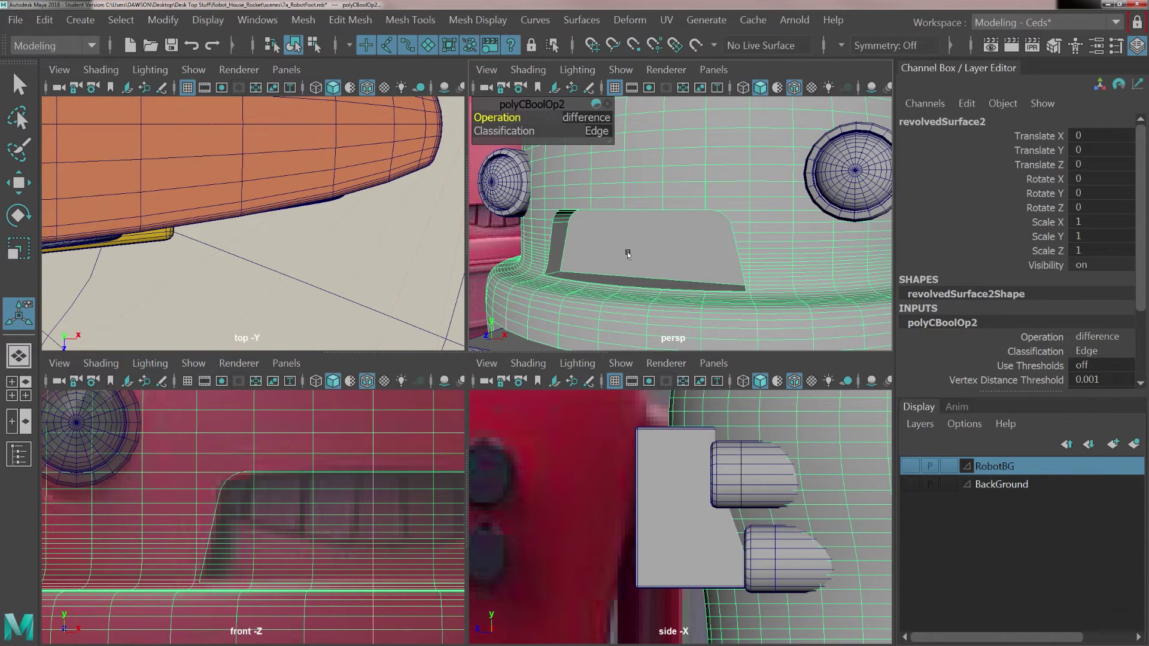
Move the back face of the mouth recess deeper into the head along Z.
{"action": "right_click_drag", "start_coordinate": [663, 170], "coordinate": [658, 220]}
{"action": "left_click", "coordinate": [640, 228]}
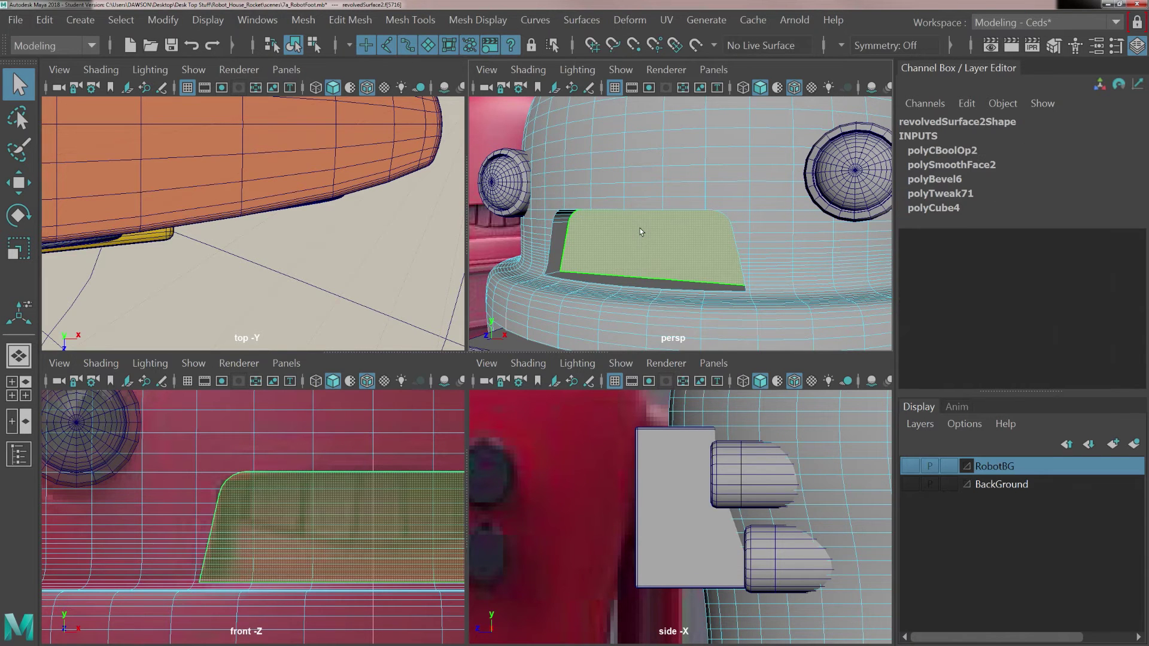
{"action": "key", "text": "w"}
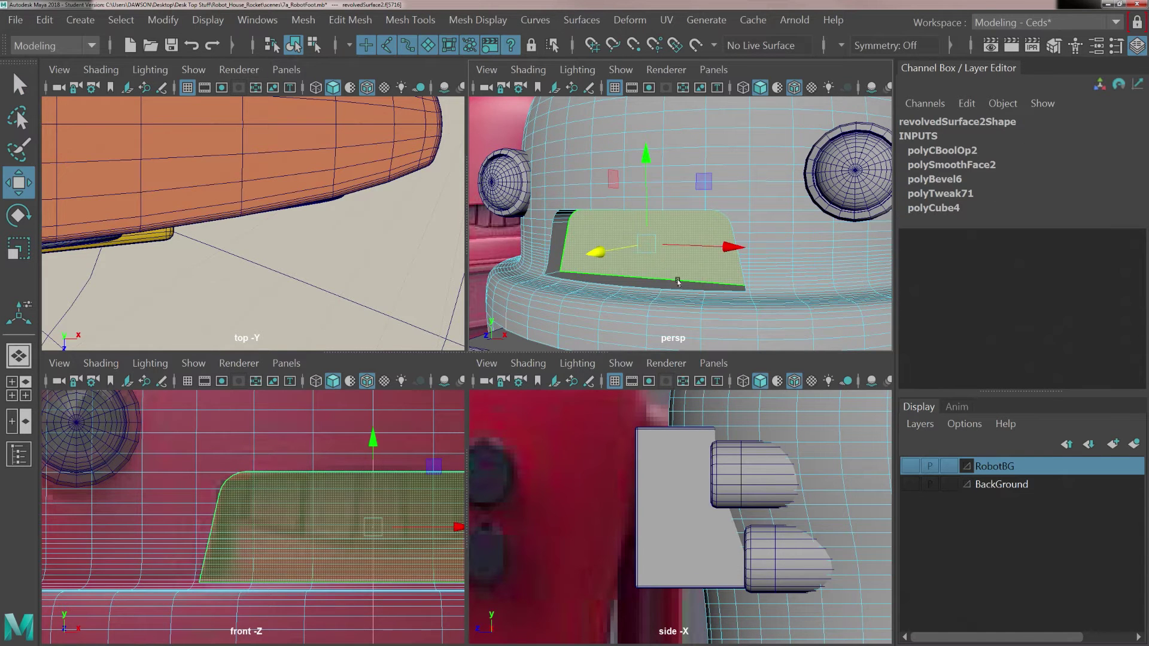
{"action": "left_click_drag", "start_coordinate": [646, 234], "coordinate": [665, 255], "text": "alt"}
{"action": "left_click_drag", "start_coordinate": [580, 246], "coordinate": [615, 249]}
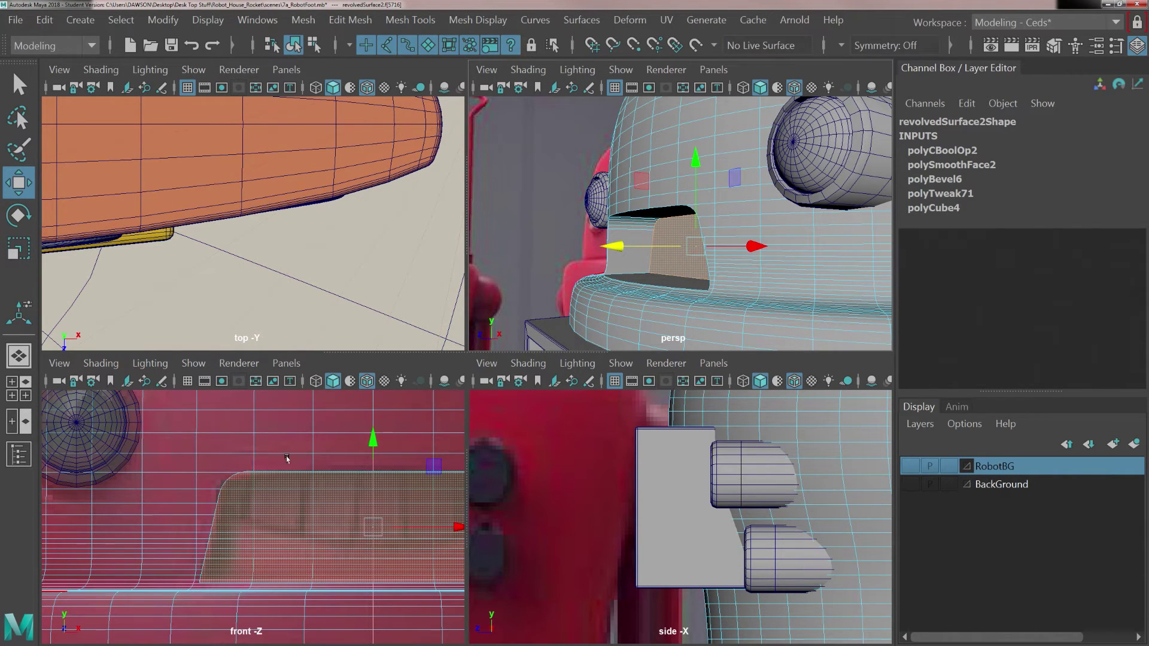
Leave face selection and return the robot's head mesh to object mode.
{"action": "scroll", "coordinate": [285, 465], "scroll_direction": "down", "scroll_amount": 4}
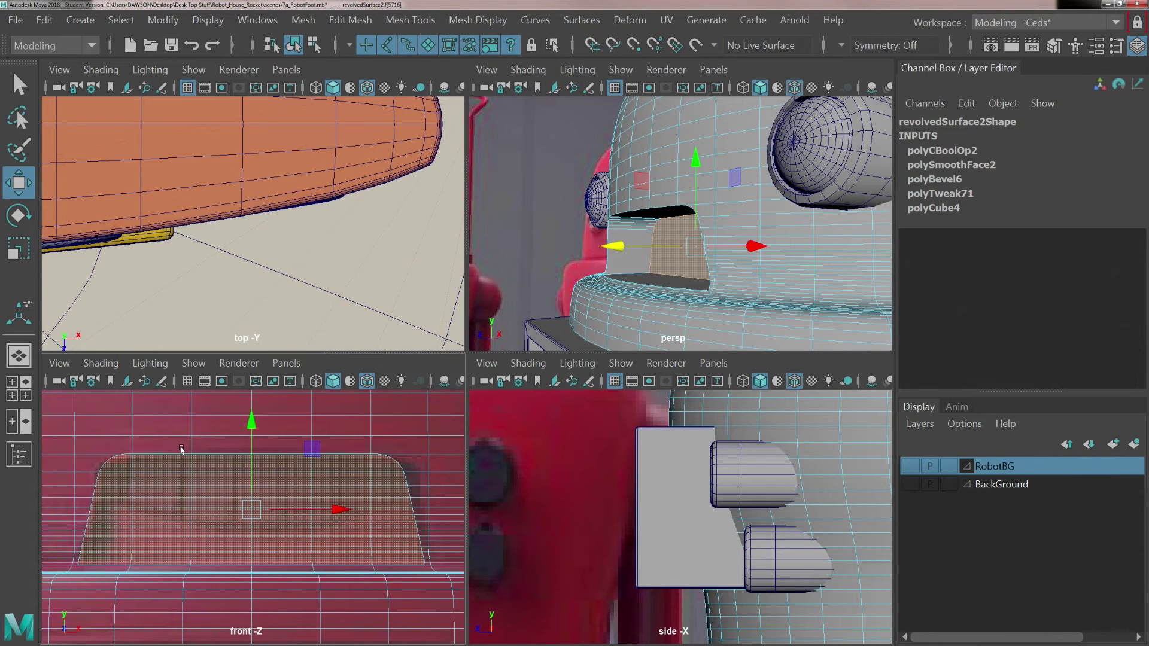
{"action": "key", "text": "space"}
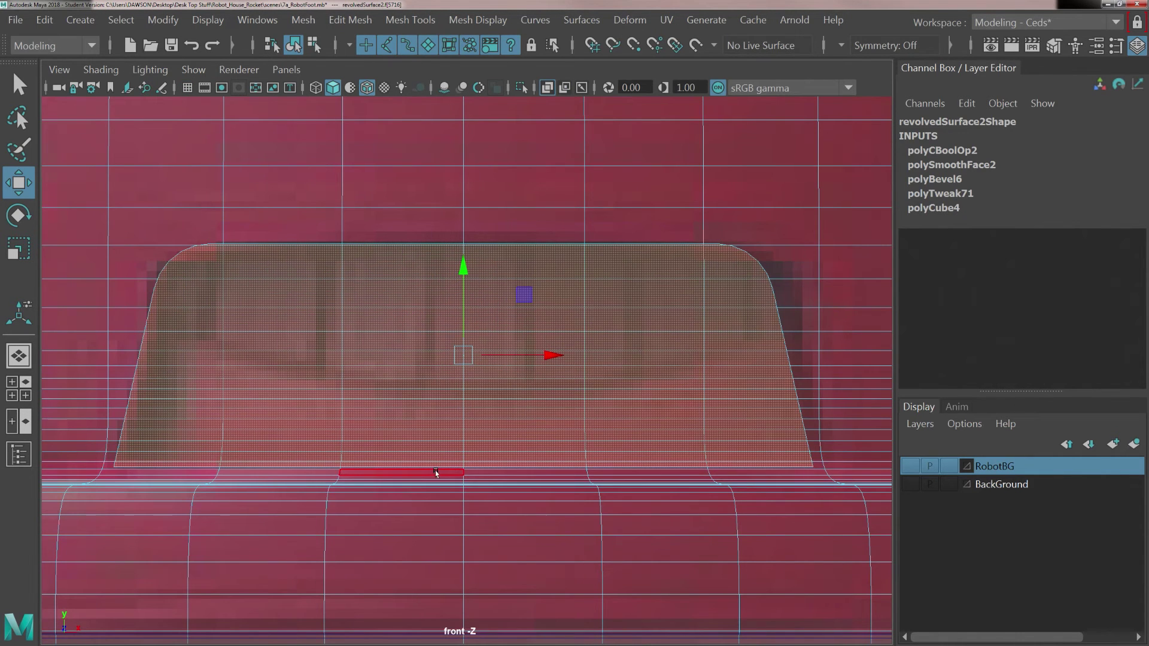
{"action": "left_click", "coordinate": [439, 464]}
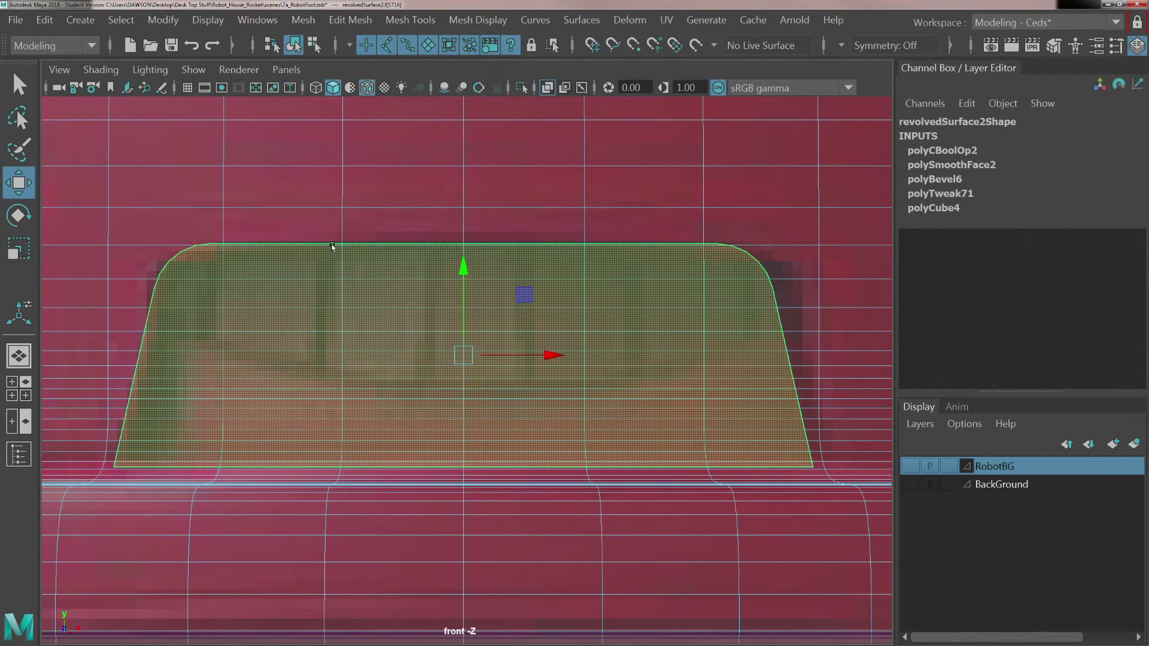
{"action": "right_click_drag", "start_coordinate": [332, 247], "coordinate": [389, 135]}
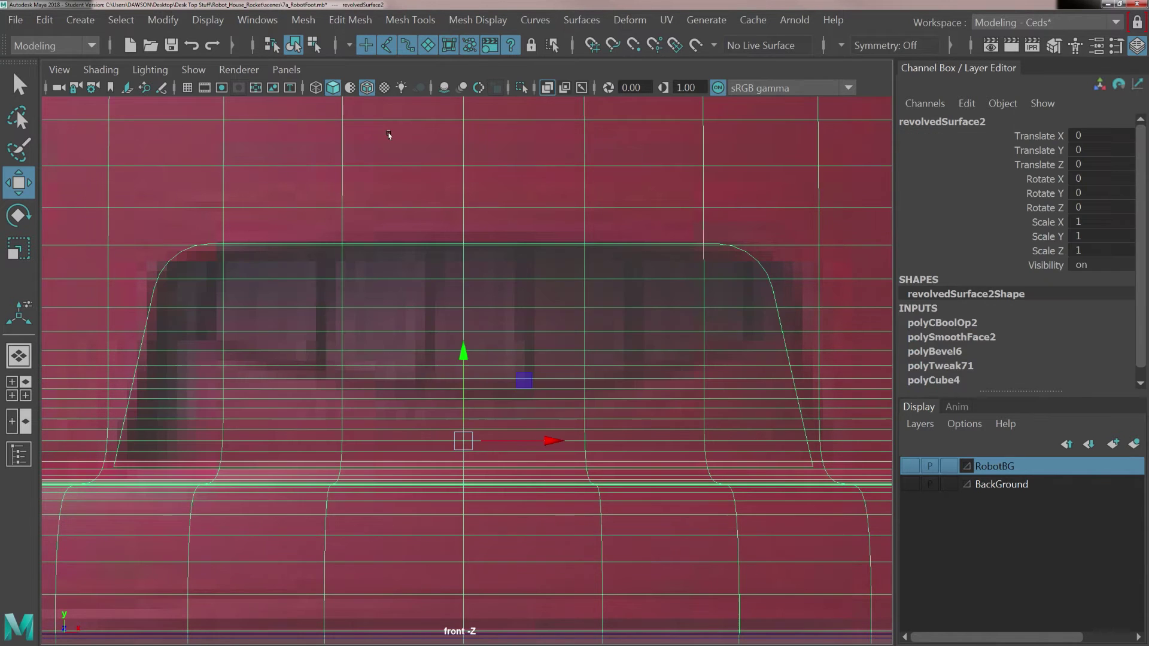
{"action": "middle_click_drag", "start_coordinate": [384, 321], "coordinate": [340, 322], "text": "alt"}
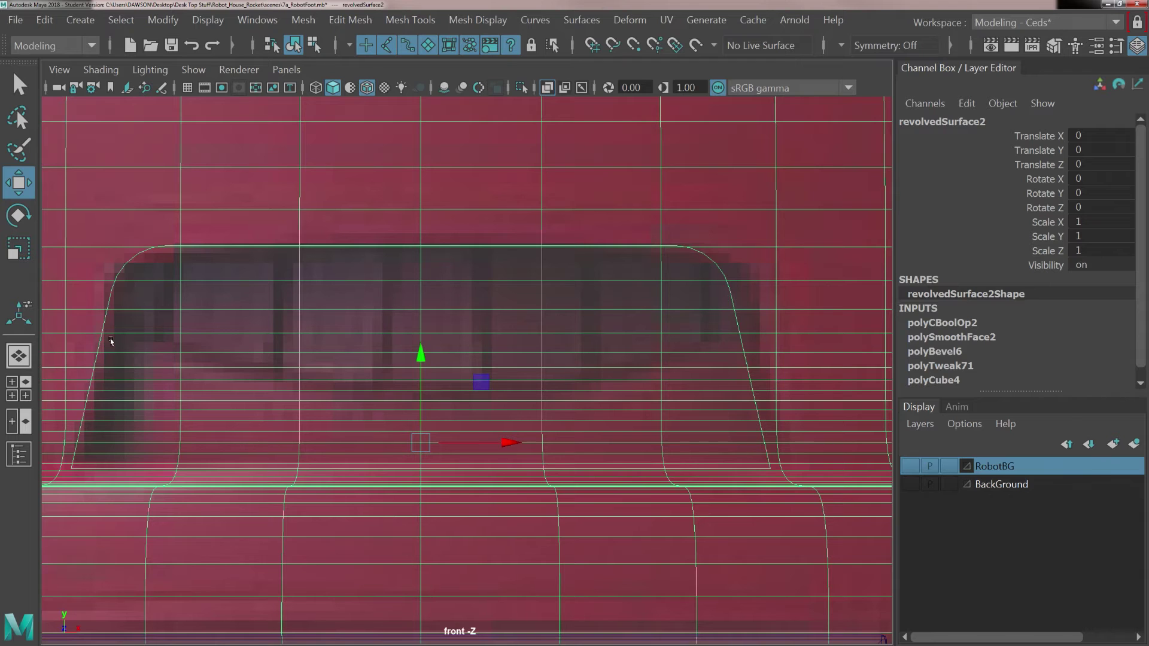
Sketch the lower mouth panel's outline over the reference image with the Grease Pencil, and remove the sketch.
{"action": "left_click", "coordinate": [159, 90]}
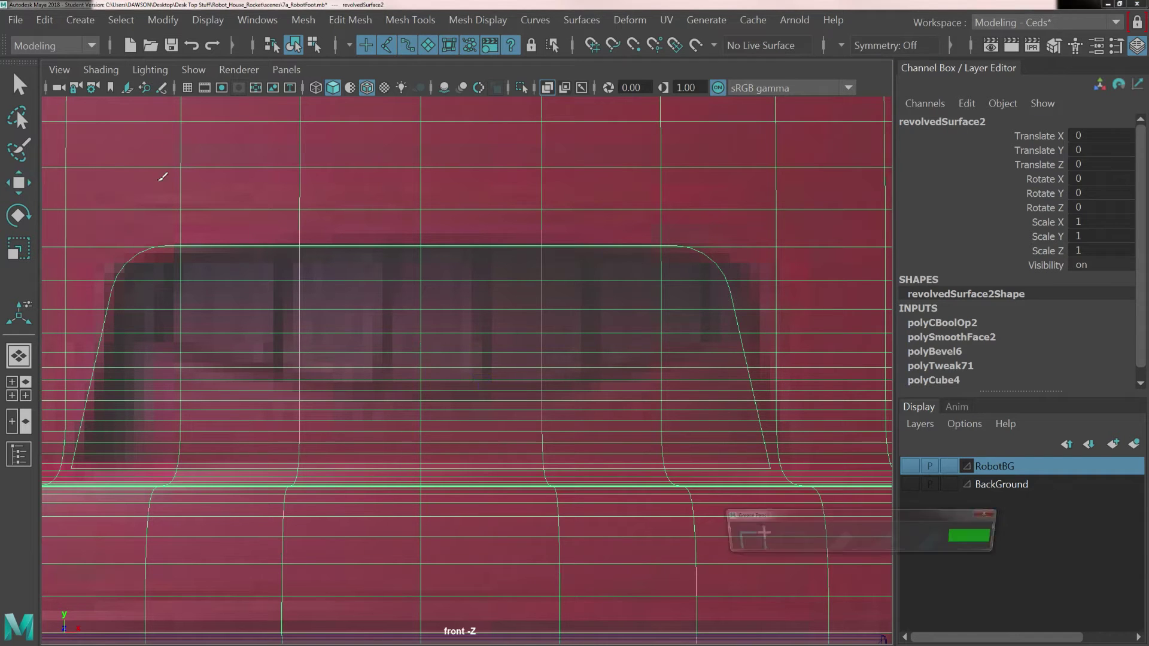
{"action": "mouse_move", "coordinate": [82, 450]}
{"action": "left_mouse_down"}
{"action": "mouse_move", "coordinate": [133, 341]}
{"action": "mouse_move", "coordinate": [316, 387]}
{"action": "mouse_move", "coordinate": [584, 380]}
{"action": "mouse_move", "coordinate": [737, 323]}
{"action": "mouse_move", "coordinate": [790, 464]}
{"action": "mouse_move", "coordinate": [479, 432]}
{"action": "mouse_move", "coordinate": [96, 422]}
{"action": "left_mouse_up"}
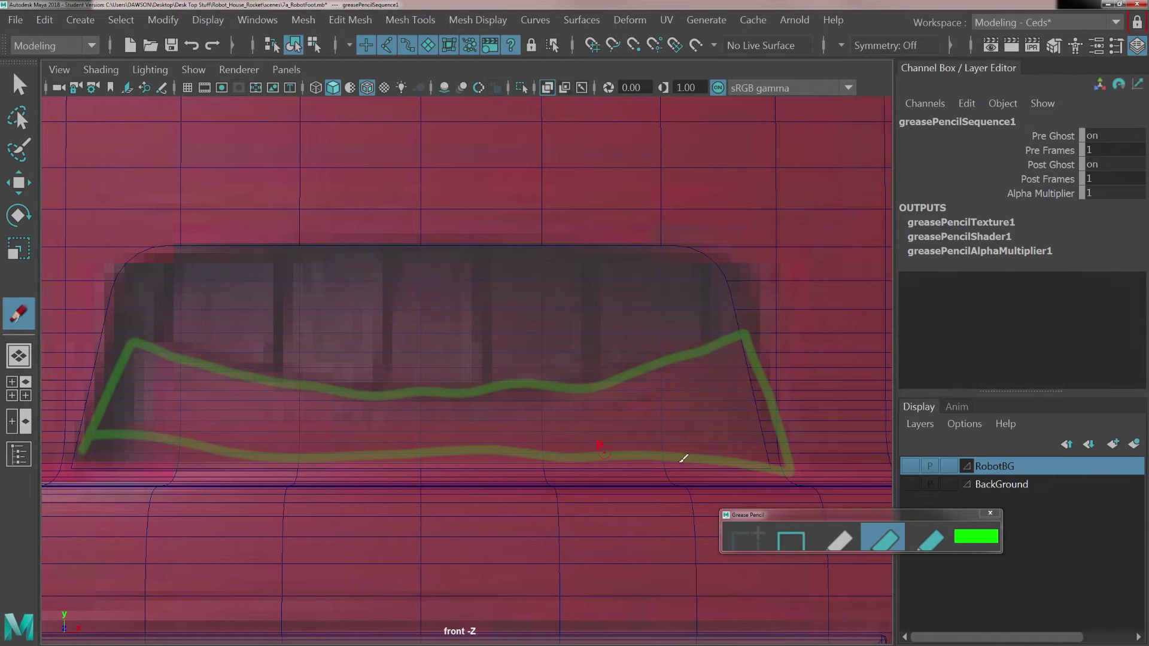
{"action": "left_click", "coordinate": [790, 543]}
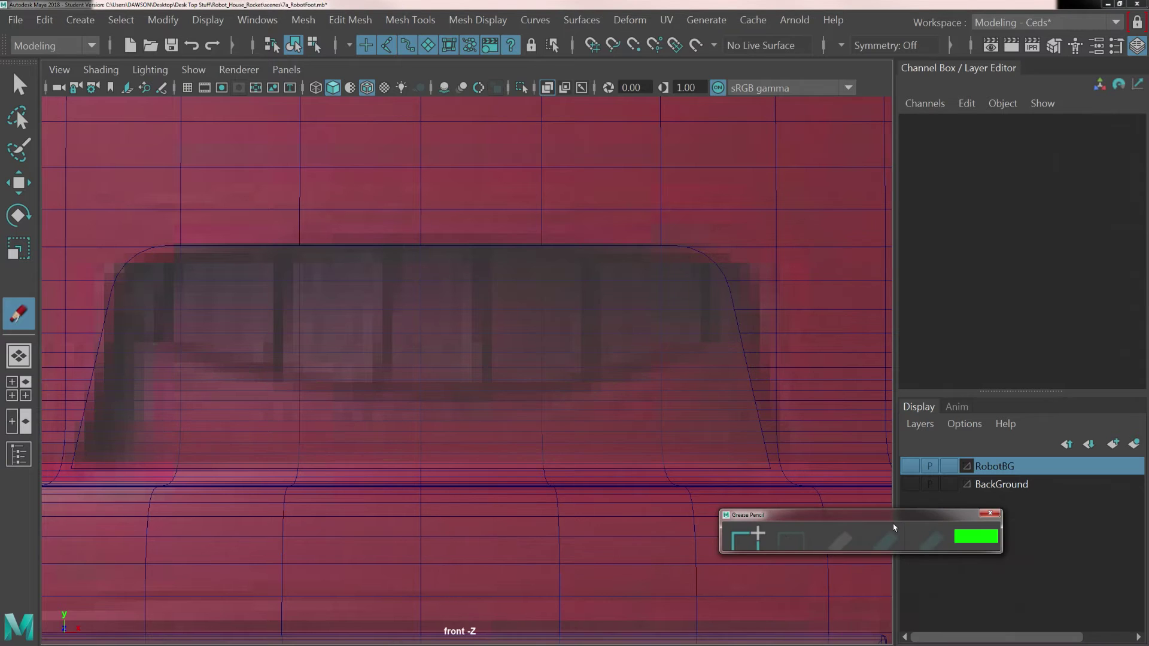
{"action": "left_click", "coordinate": [985, 513]}
{"action": "key", "text": "w"}
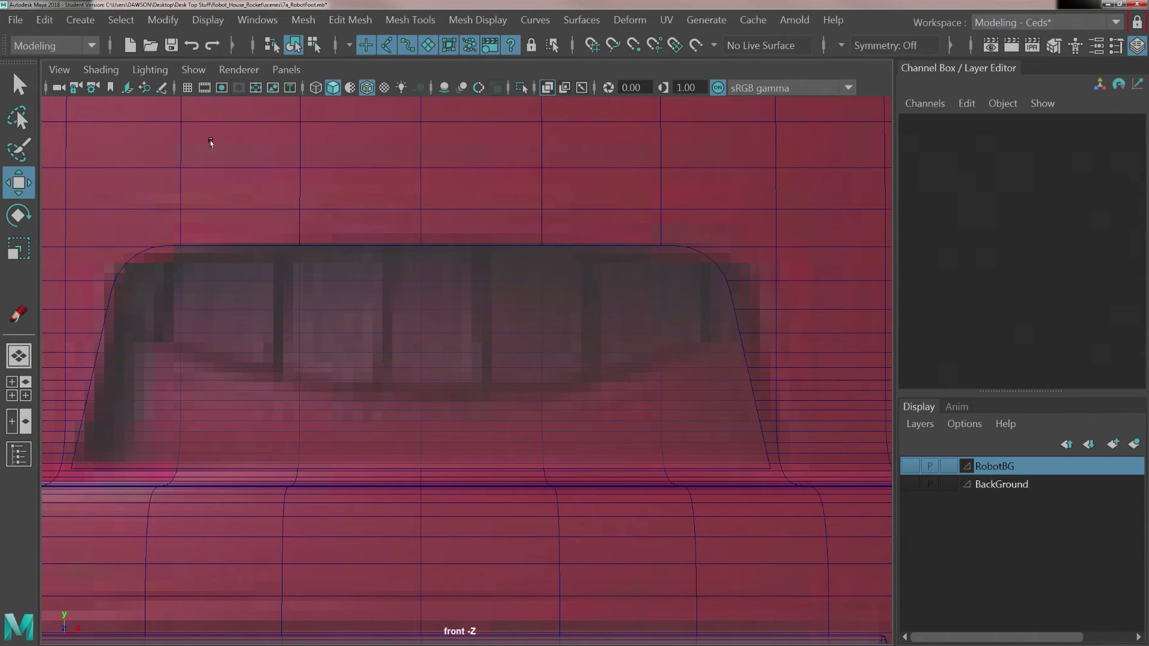
Create a polygon cube over the lower part of the mouth recess, about 3.325 wide, 1.083 high and 0.706 deep.
{"action": "left_click", "coordinate": [80, 20]}
{"action": "mouse_move", "coordinate": [114, 84]}
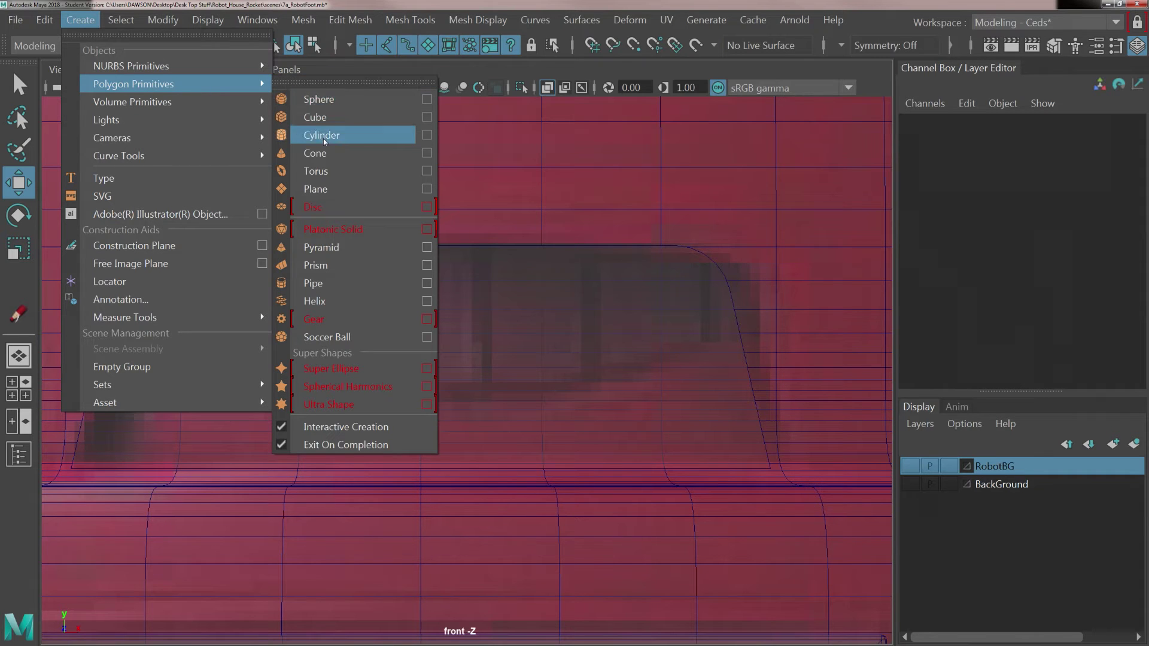
{"action": "left_click", "coordinate": [326, 117]}
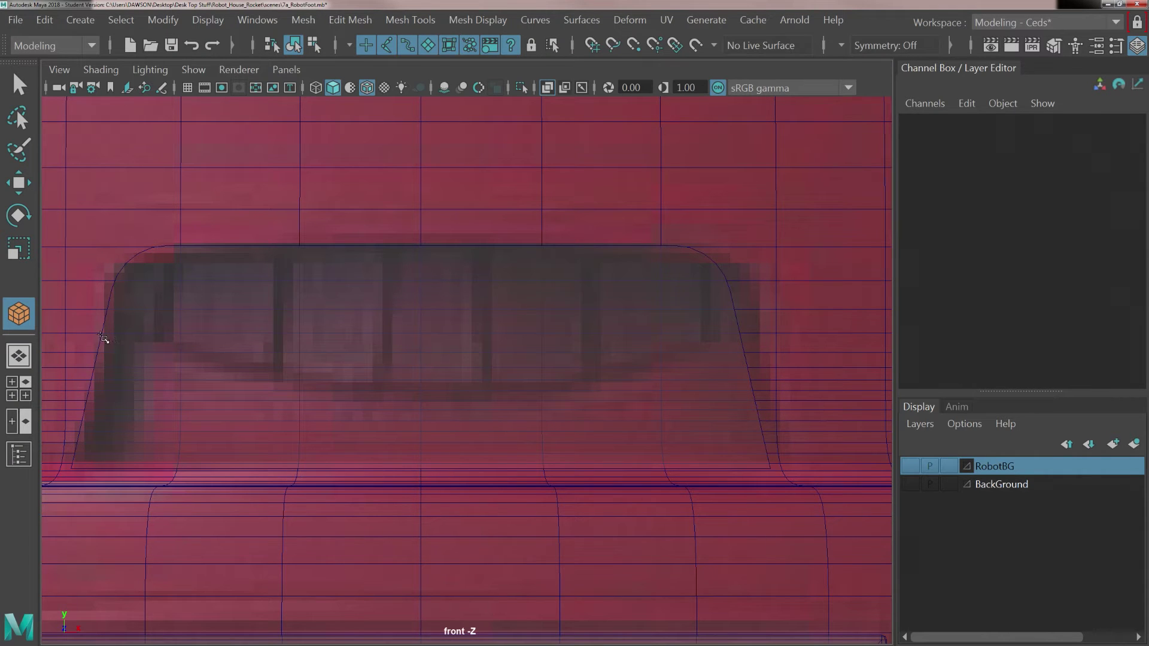
{"action": "left_click_drag", "start_coordinate": [106, 334], "coordinate": [737, 468]}
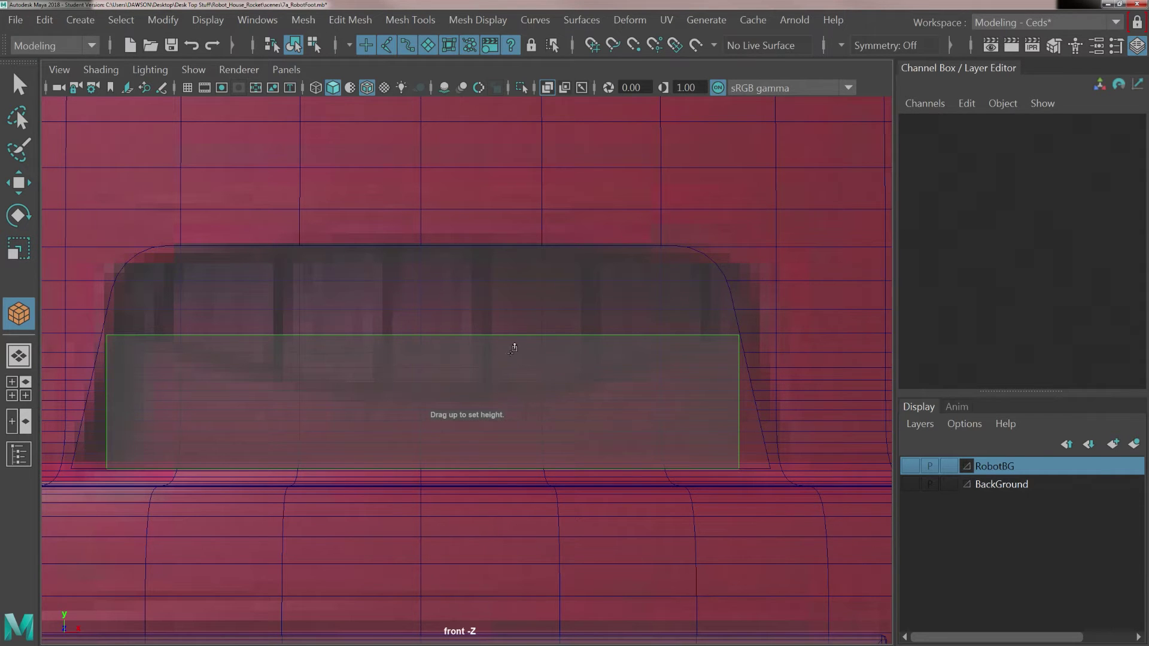
{"action": "left_click_drag", "start_coordinate": [513, 348], "coordinate": [500, 215]}
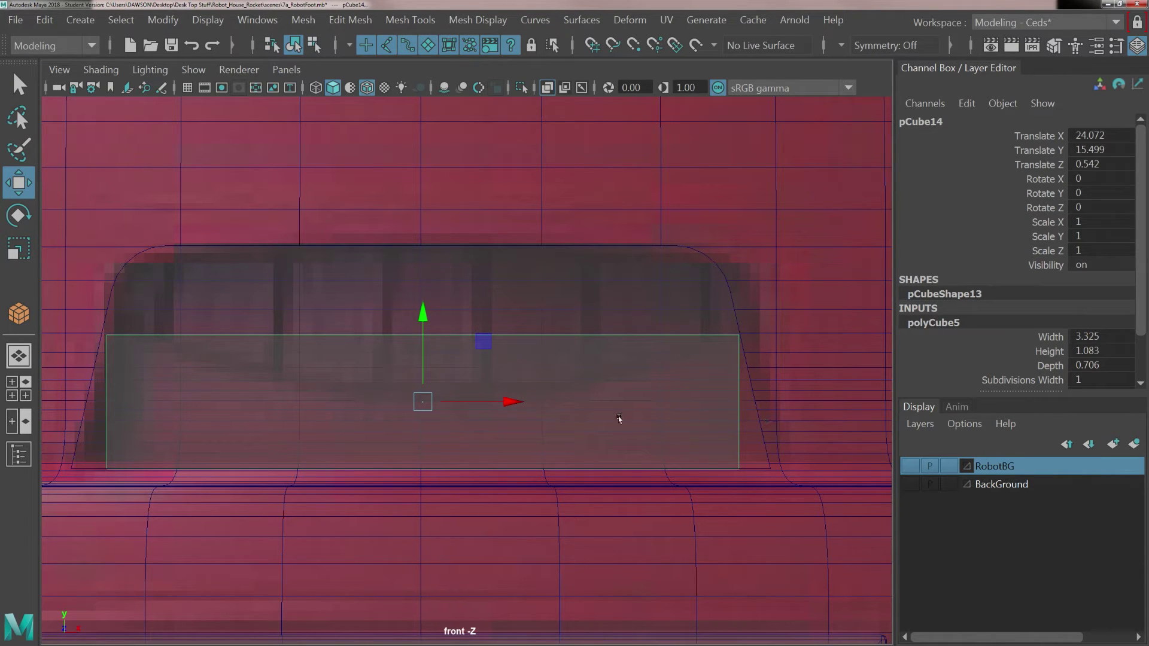
{"action": "right_click_drag", "start_coordinate": [378, 169], "coordinate": [312, 167]}
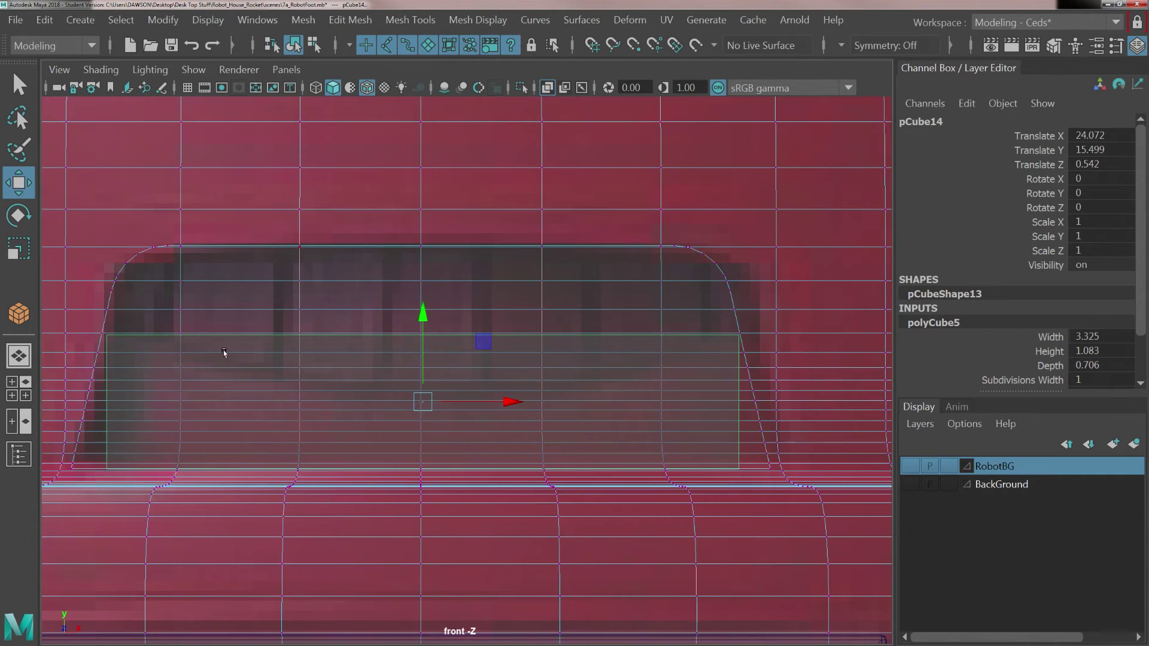
{"action": "key", "text": "ctrl+z"}
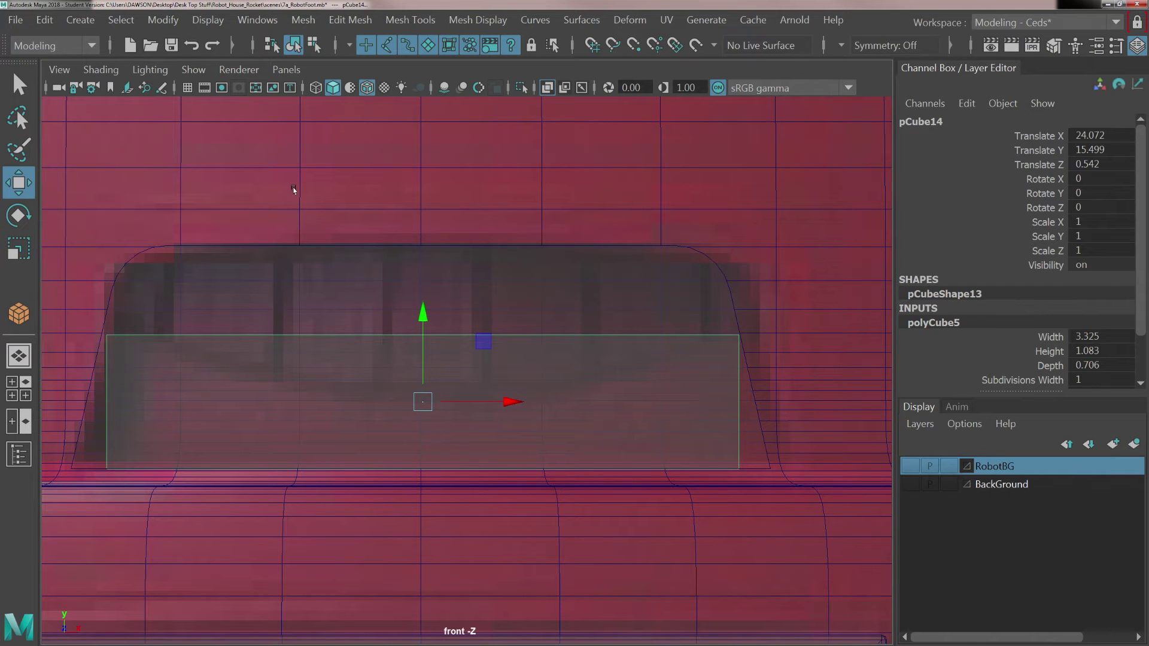
Move the new cube forward along Z to the mouth opening, at Translate Z 4.763.
{"action": "scroll", "coordinate": [350, 231], "scroll_direction": "down", "scroll_amount": 5}
{"action": "key", "text": "space"}
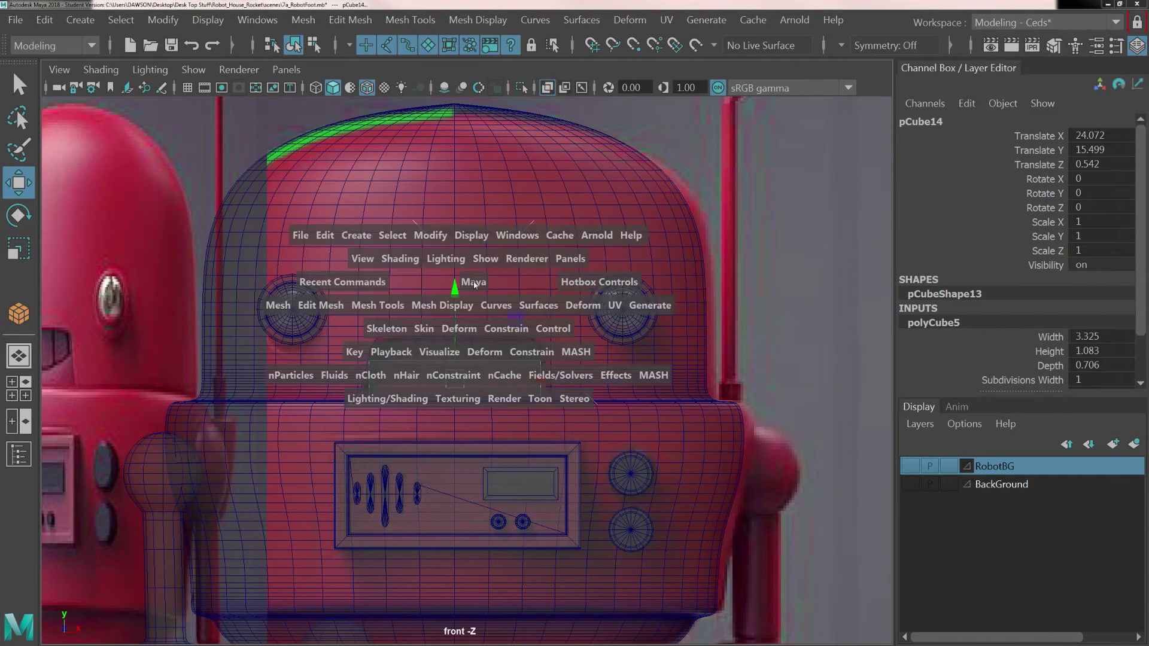
{"action": "key", "text": "space"}
{"action": "scroll", "coordinate": [562, 302], "scroll_direction": "down", "scroll_amount": 4}
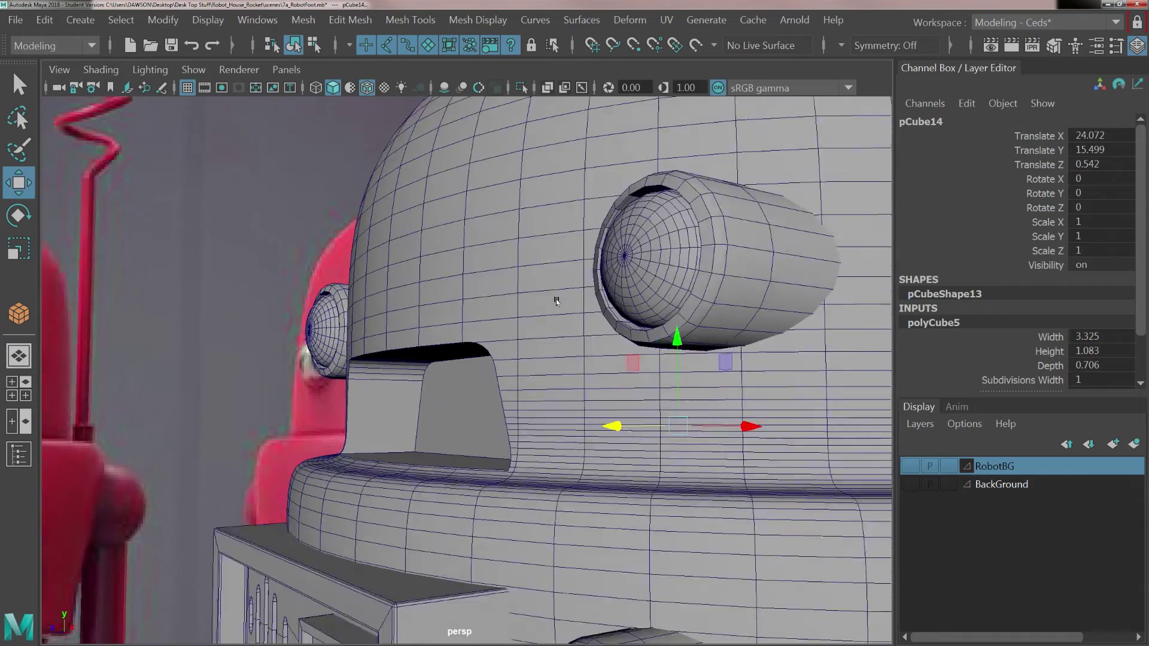
{"action": "left_click_drag", "start_coordinate": [467, 383], "coordinate": [294, 411], "text": "alt"}
{"action": "key", "text": "4"}
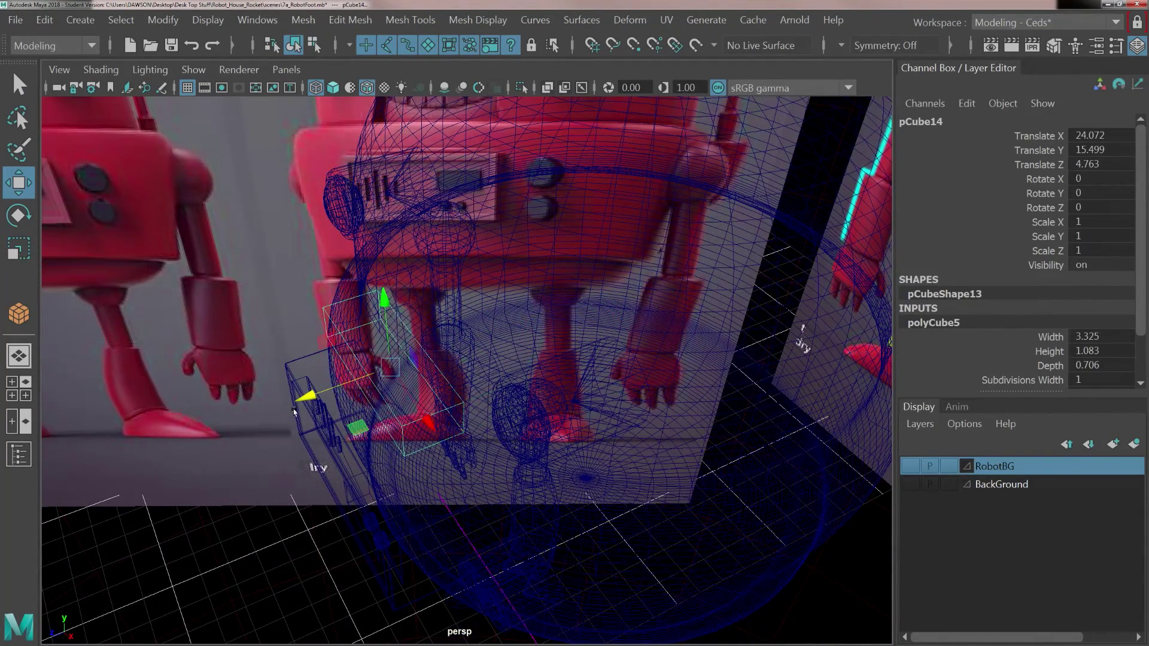
{"action": "key", "text": "5"}
{"action": "scroll", "coordinate": [378, 371], "scroll_direction": "up", "scroll_amount": 3}
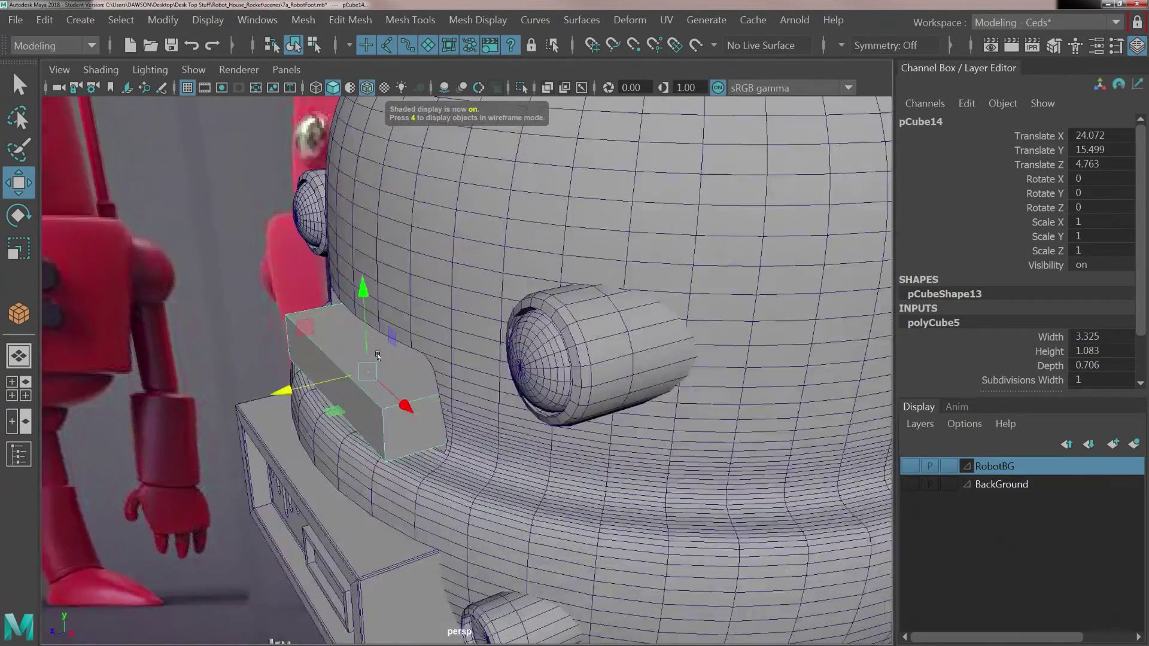
{"action": "left_click_drag", "start_coordinate": [378, 356], "coordinate": [454, 340], "text": "alt"}
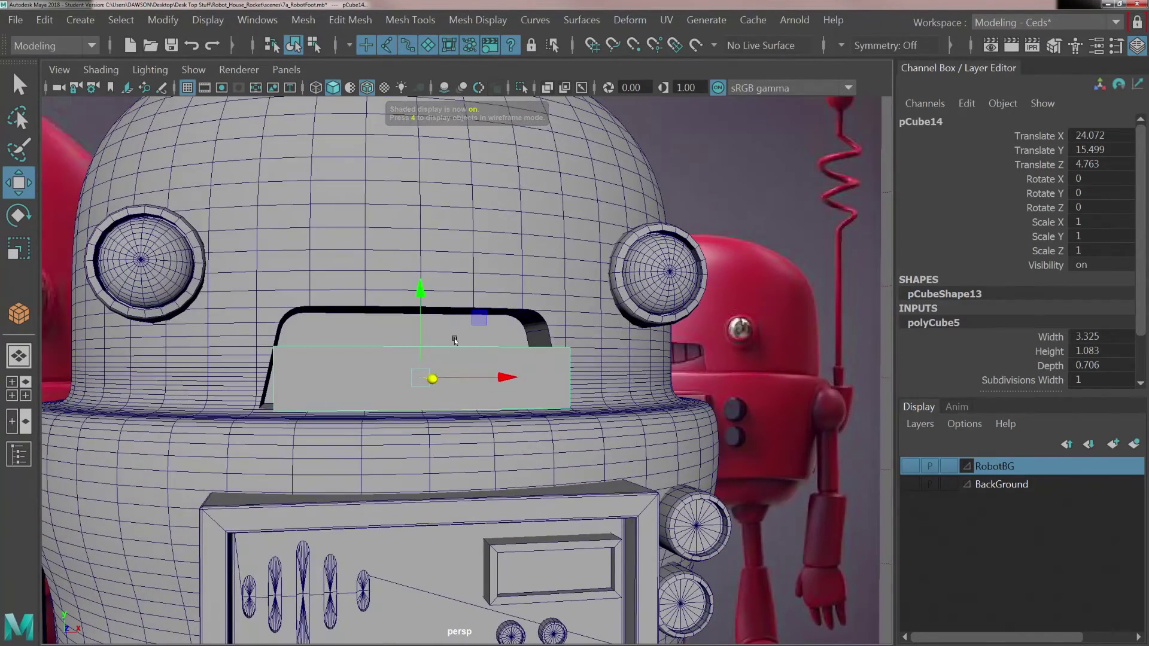
Scale the cube's bottom vertices outward along X to match the slanted sides of the mouth recess.
{"action": "key", "text": "space"}
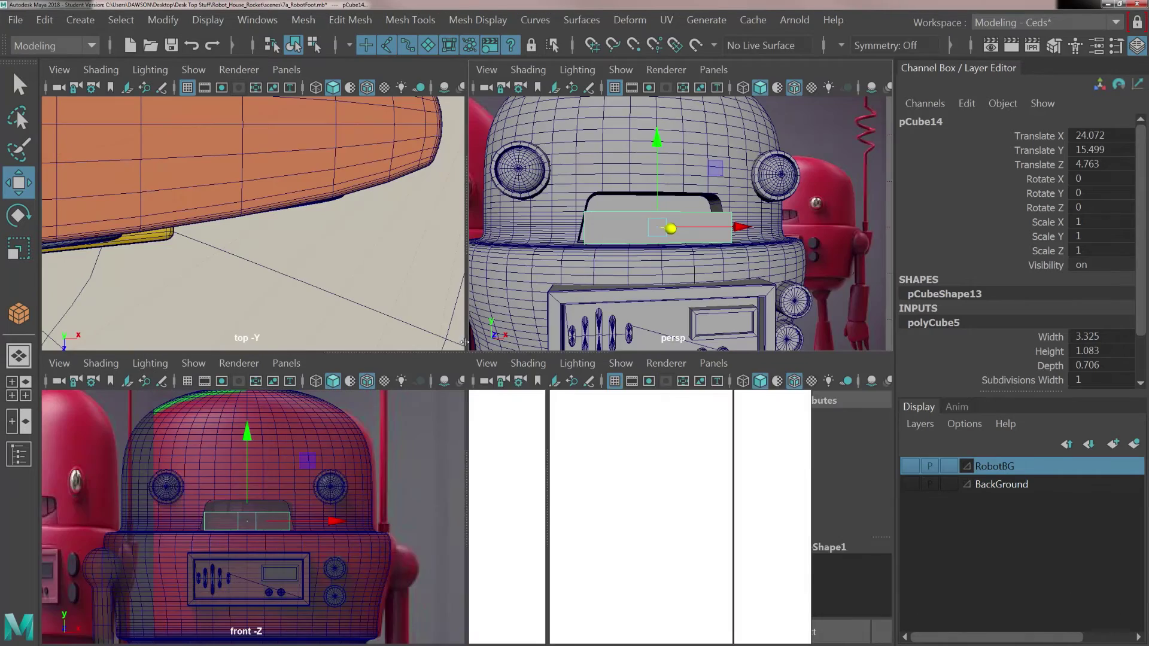
{"action": "key", "text": "space"}
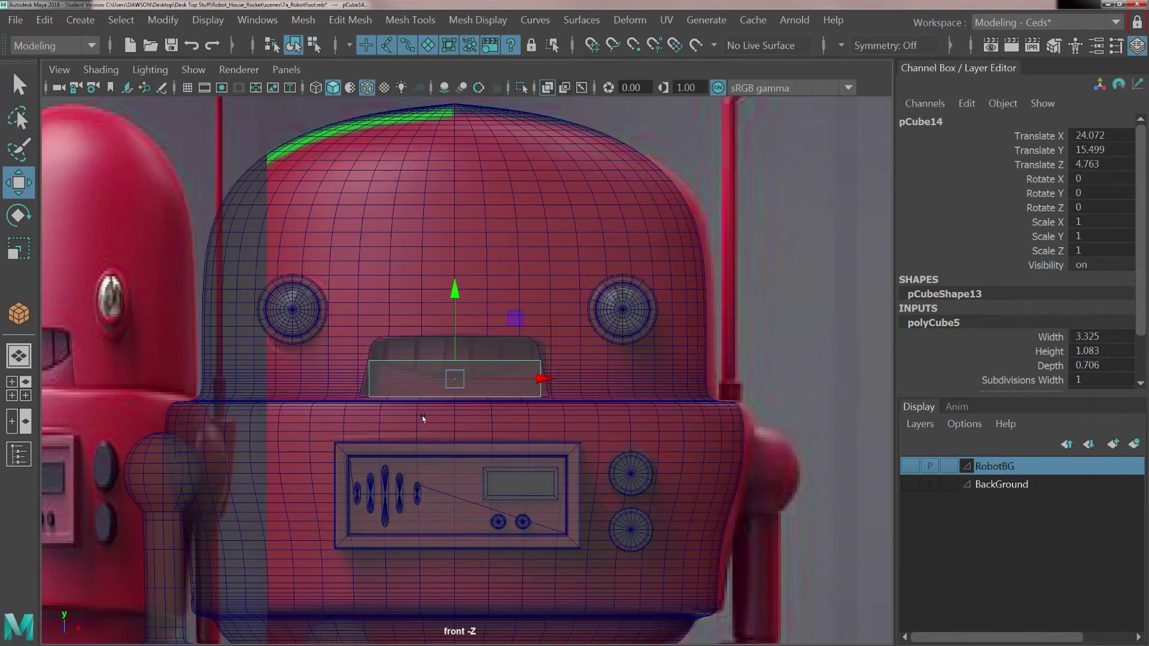
{"action": "scroll", "coordinate": [423, 415], "scroll_direction": "up", "scroll_amount": 5}
{"action": "right_click_drag", "start_coordinate": [404, 369], "coordinate": [343, 200]}
{"action": "scroll", "coordinate": [346, 418], "scroll_direction": "up", "scroll_amount": 6}
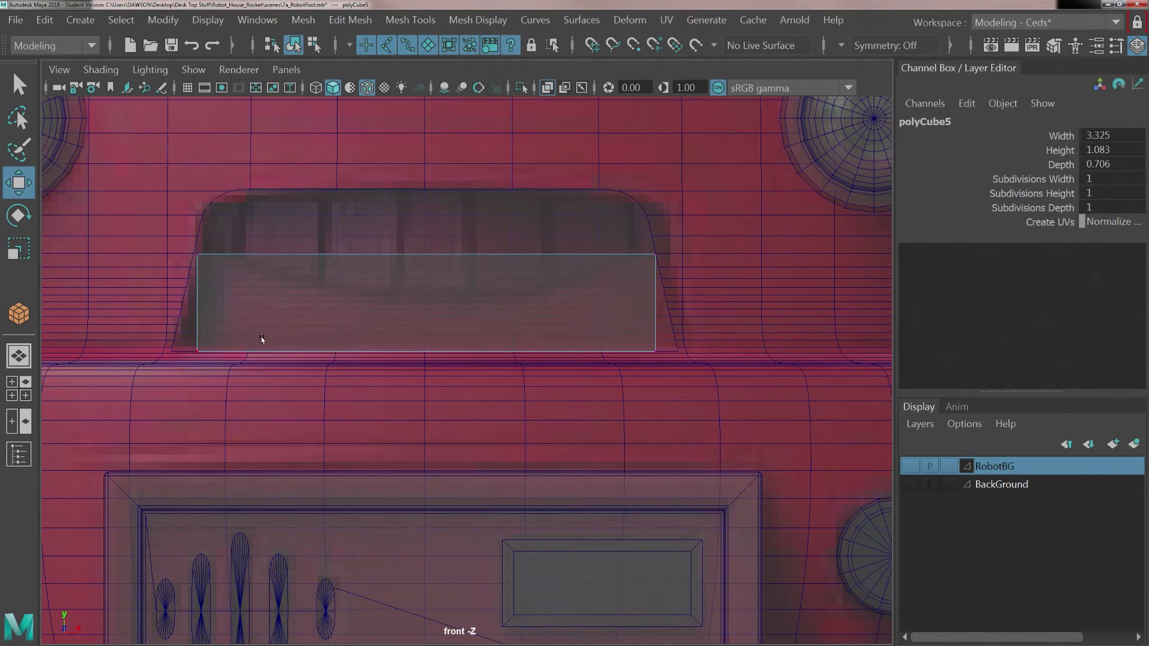
{"action": "left_click_drag", "start_coordinate": [173, 327], "coordinate": [673, 370]}
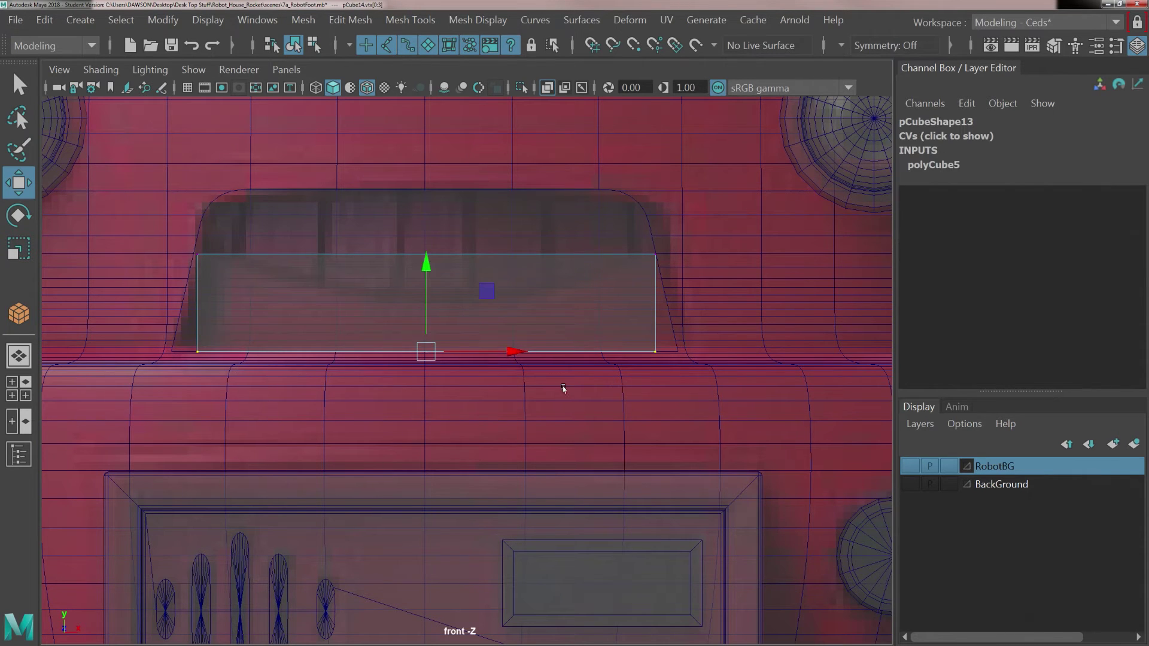
{"action": "key", "text": "r"}
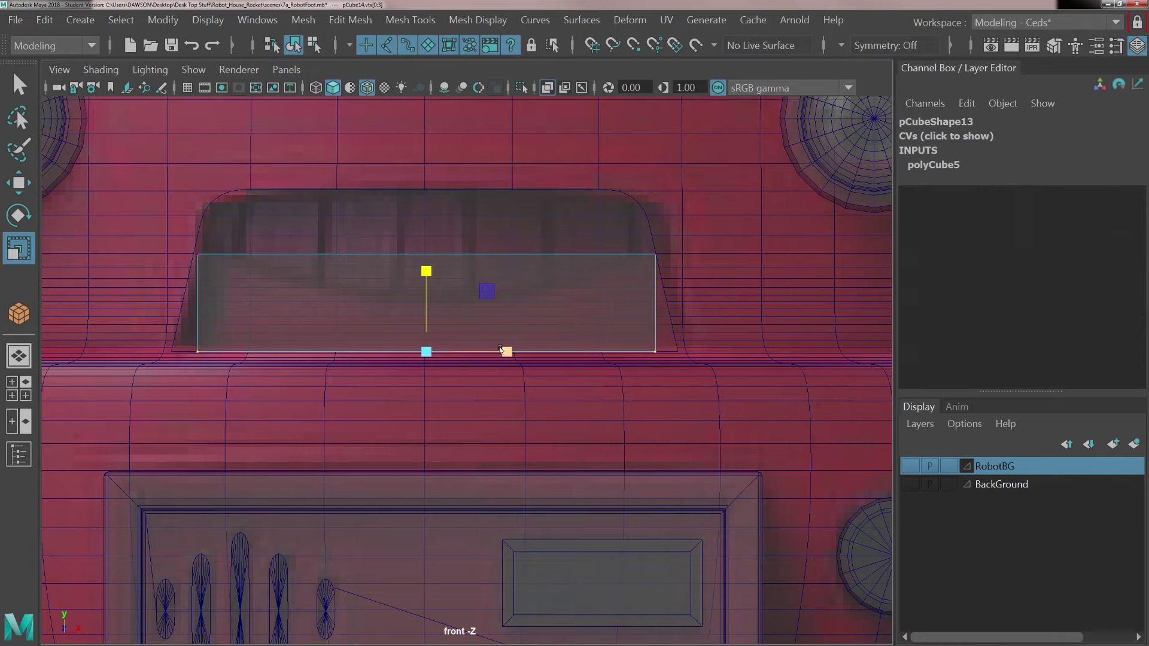
{"action": "left_click_drag", "start_coordinate": [507, 352], "coordinate": [511, 351]}
{"action": "scroll", "coordinate": [682, 342], "scroll_direction": "up", "scroll_amount": 3}
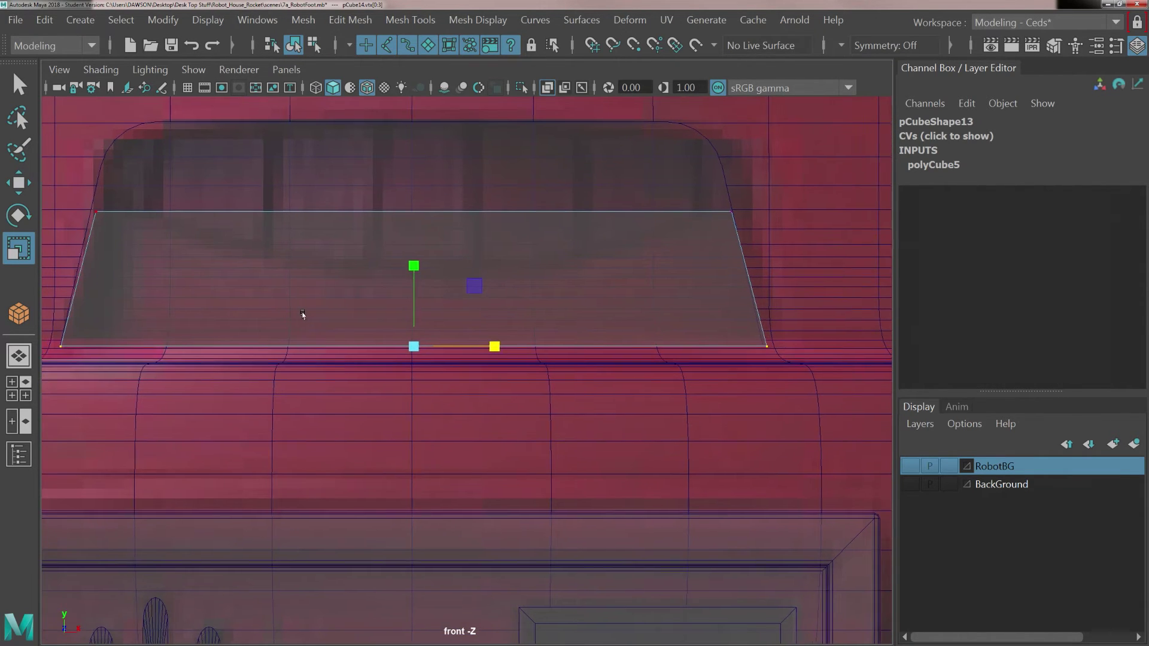
With X-Ray off, nudge the cube's corner vertices along X onto the recess's slanted edges, and turn X-Ray back on.
{"action": "middle_click_drag", "start_coordinate": [302, 314], "coordinate": [440, 341], "text": "alt"}
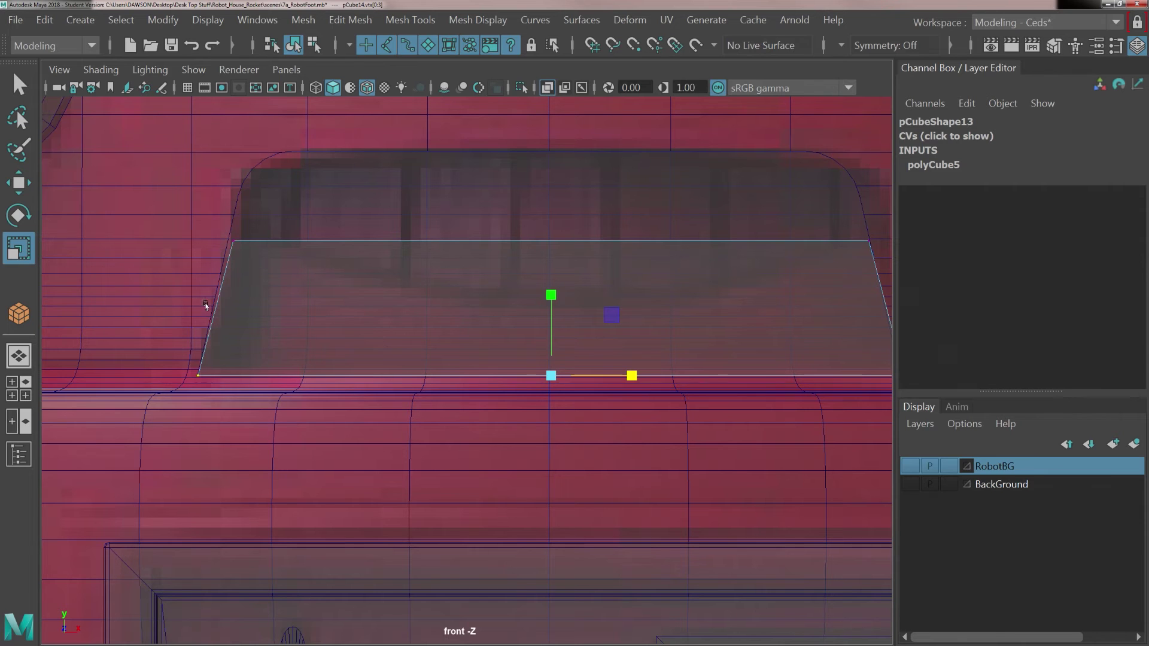
{"action": "left_click", "coordinate": [106, 70]}
{"action": "left_click", "coordinate": [105, 250]}
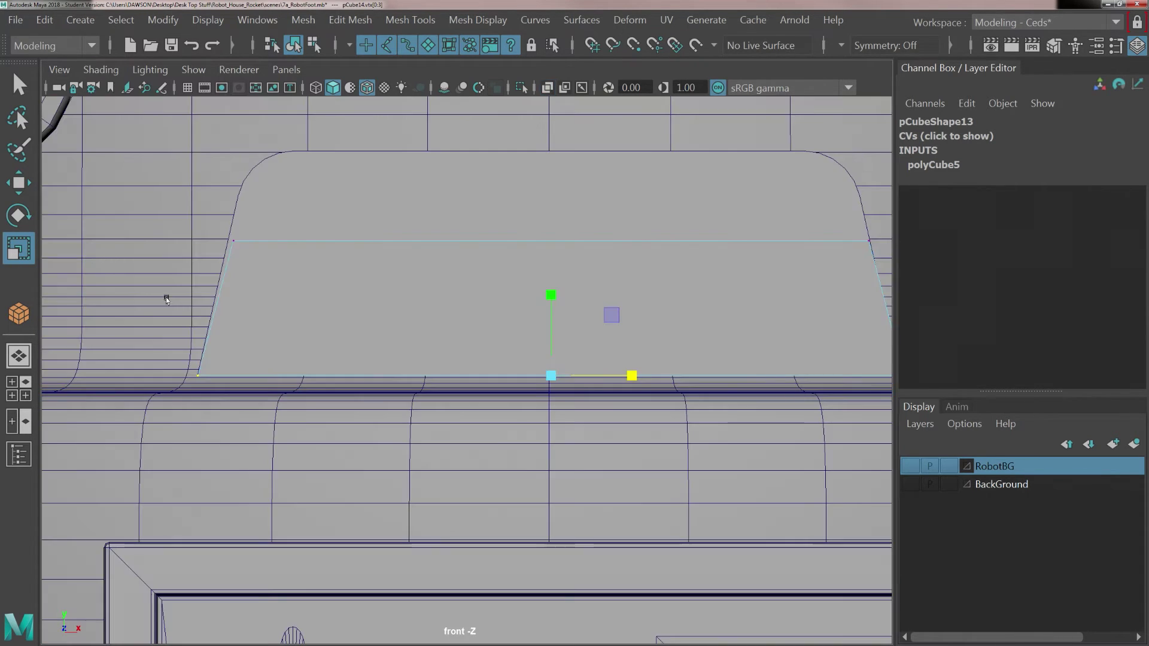
{"action": "middle_click_drag", "start_coordinate": [349, 333], "coordinate": [290, 345], "text": "alt"}
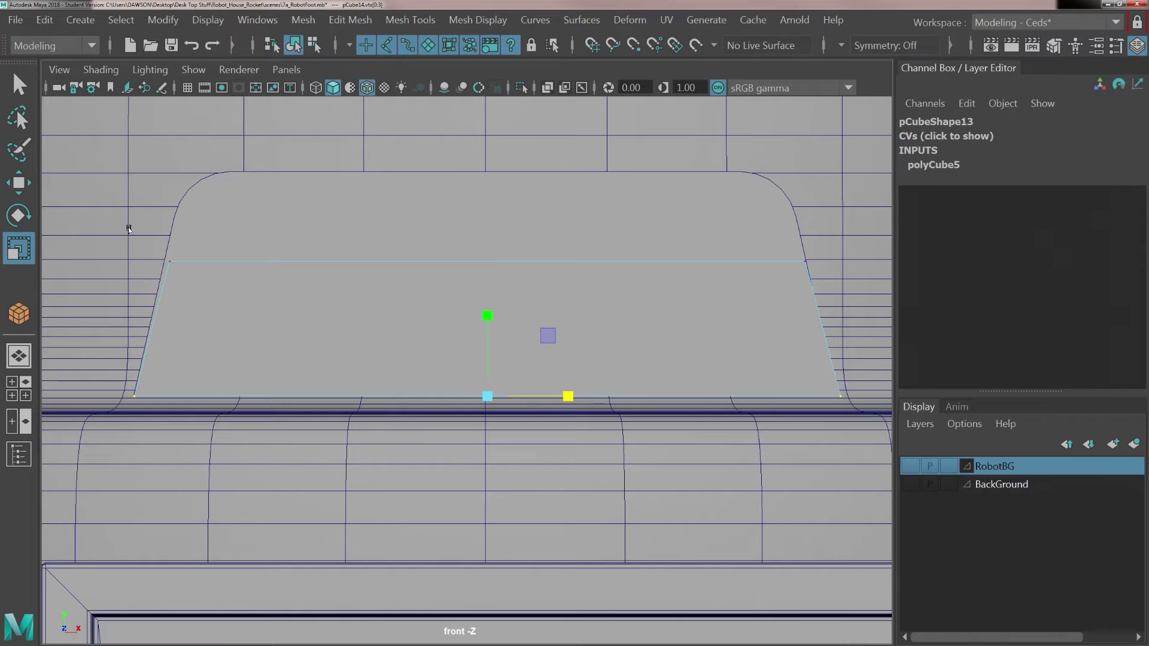
{"action": "left_click_drag", "start_coordinate": [140, 231], "coordinate": [171, 270]}
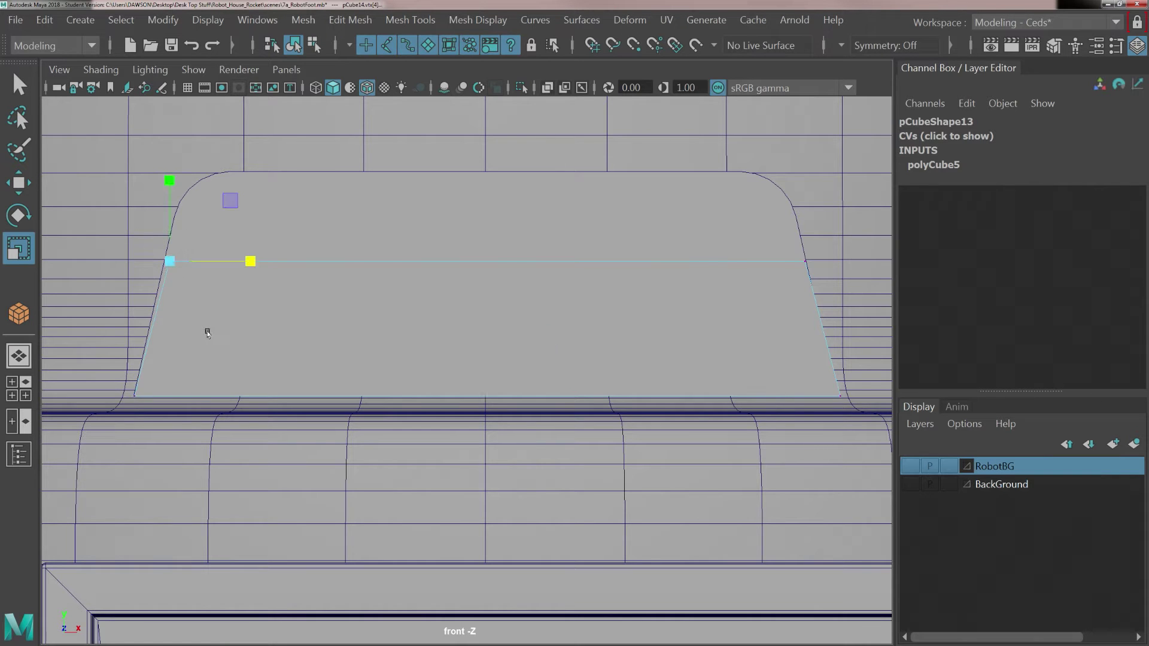
{"action": "key", "text": "w"}
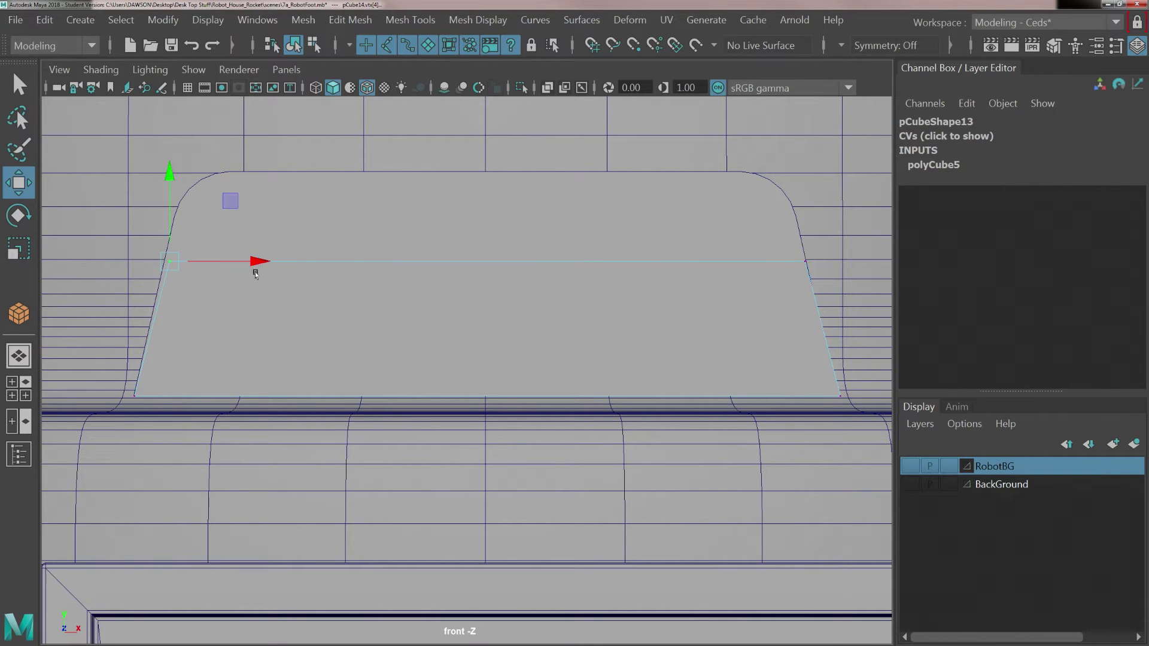
{"action": "left_click_drag", "start_coordinate": [248, 258], "coordinate": [248, 259]}
{"action": "left_click_drag", "start_coordinate": [246, 258], "coordinate": [244, 259]}
{"action": "left_click_drag", "start_coordinate": [127, 388], "coordinate": [204, 396]}
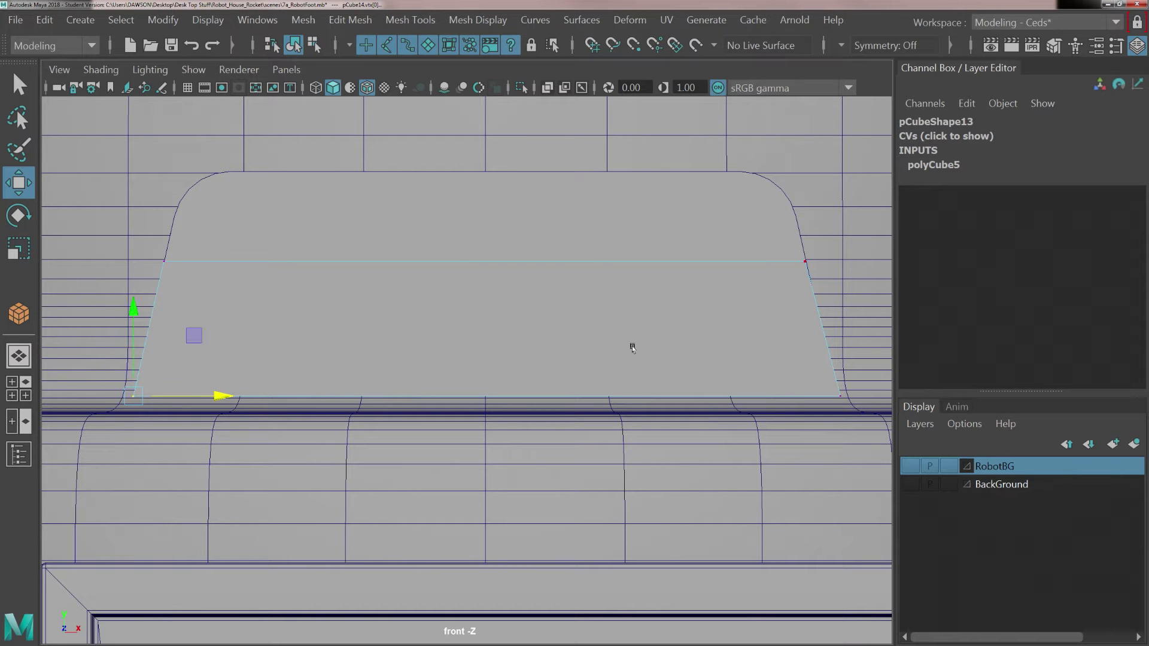
{"action": "left_click_drag", "start_coordinate": [786, 244], "coordinate": [838, 259]}
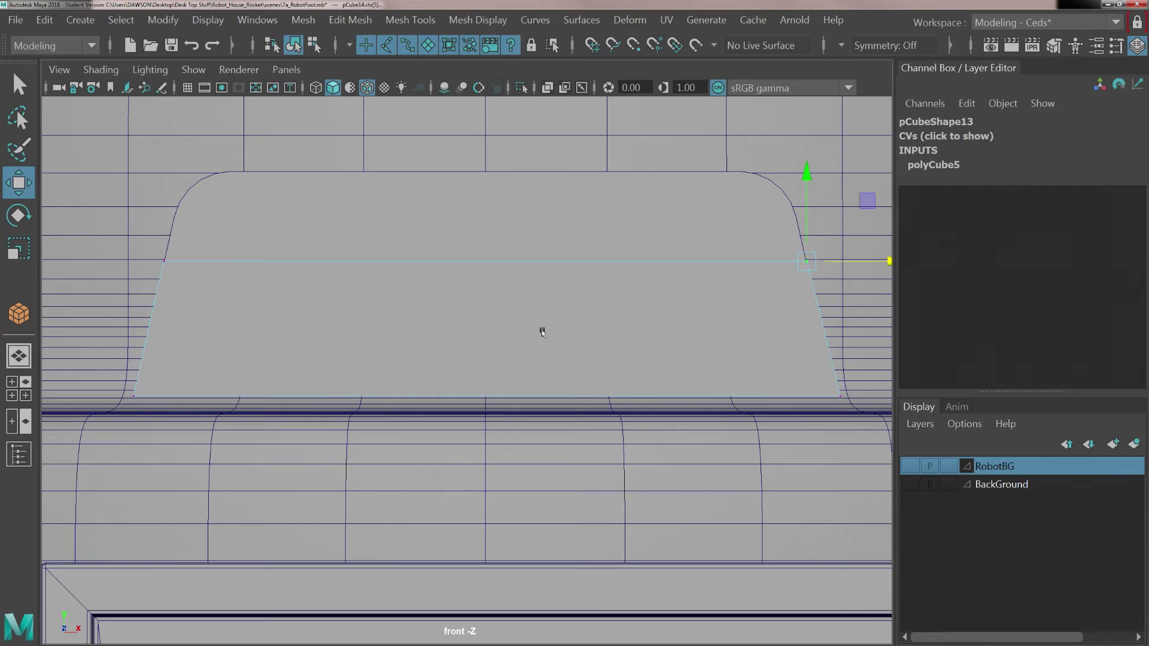
{"action": "left_click", "coordinate": [82, 69]}
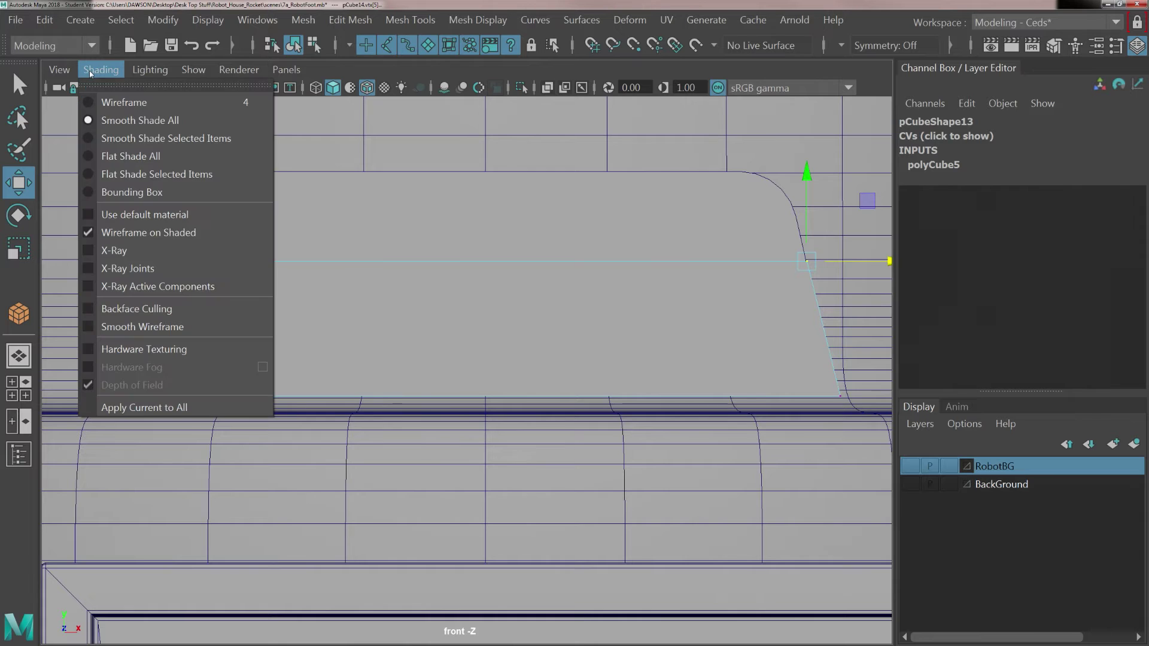
{"action": "left_click", "coordinate": [137, 250]}
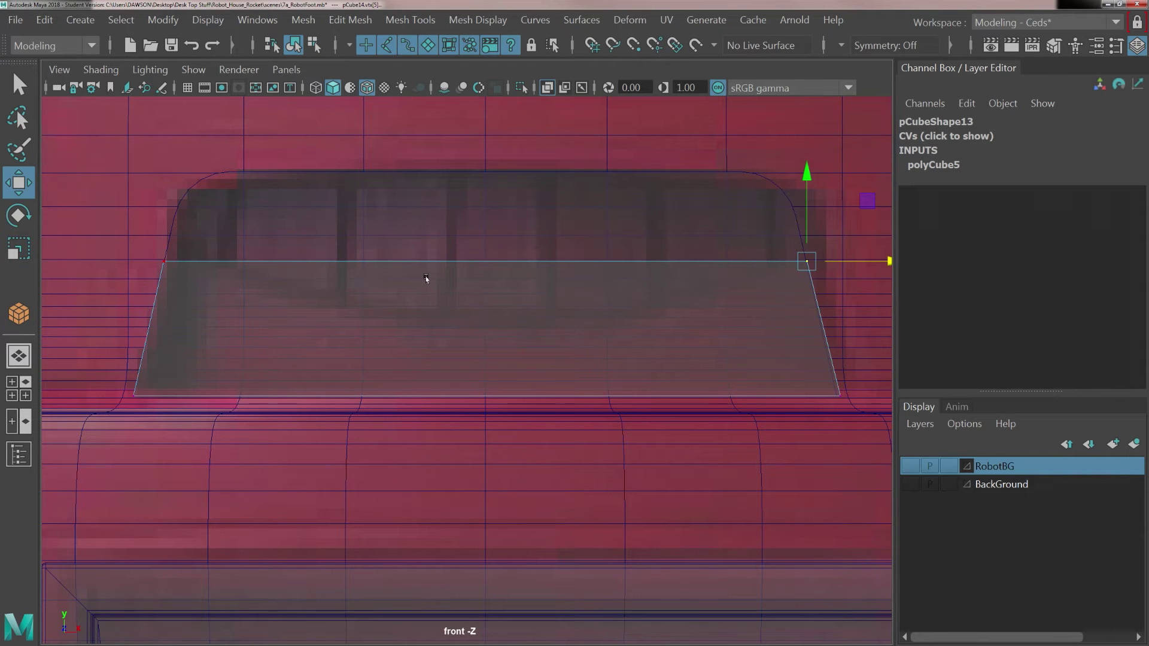
Insert seven evenly spaced edge loops across the width of the mouth block using the Multiple edge loops setting.
{"action": "right_click_drag", "start_coordinate": [437, 170], "coordinate": [509, 146]}
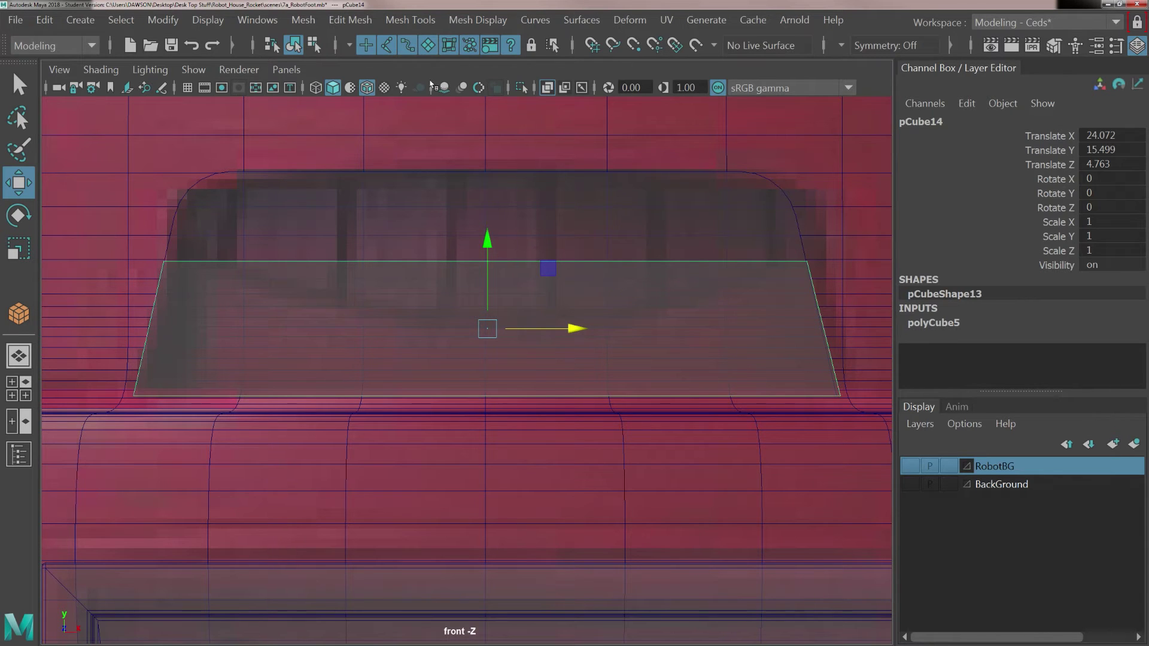
{"action": "left_click", "coordinate": [354, 22]}
{"action": "mouse_move", "coordinate": [400, 22]}
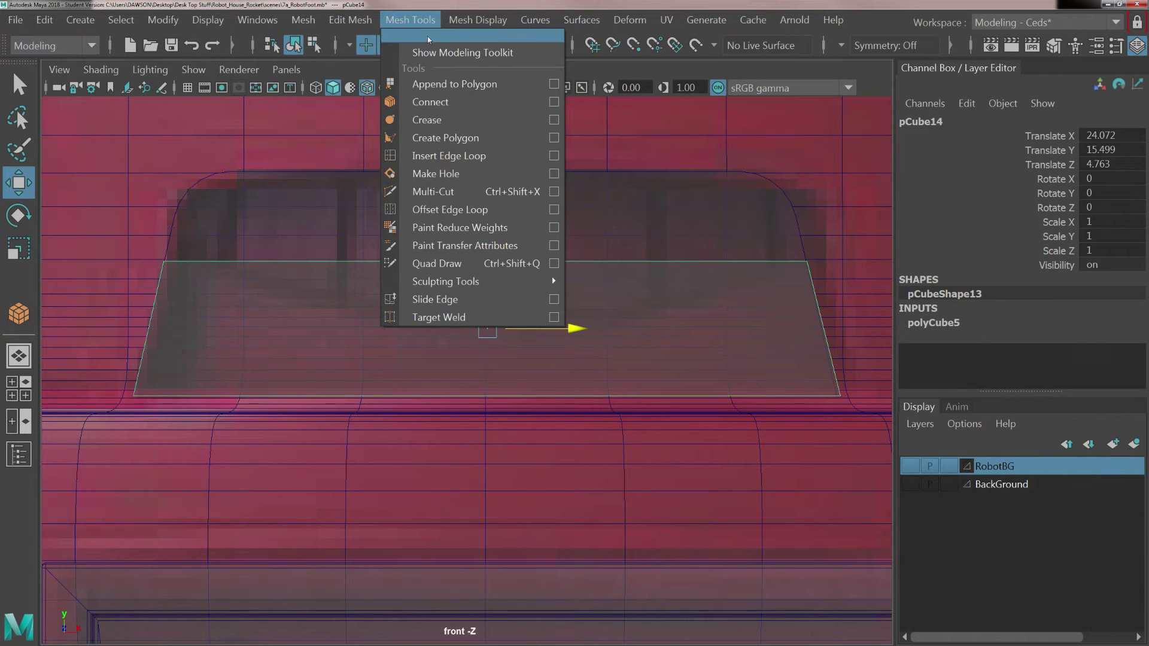
{"action": "left_click", "coordinate": [554, 157]}
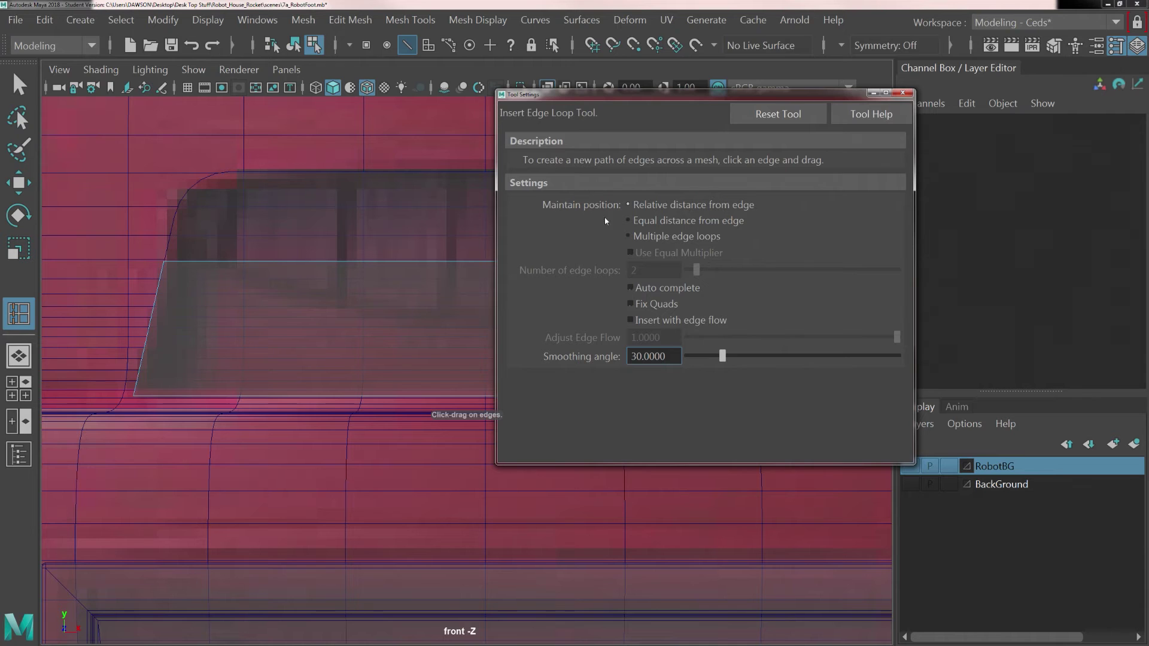
{"action": "left_click", "coordinate": [645, 239]}
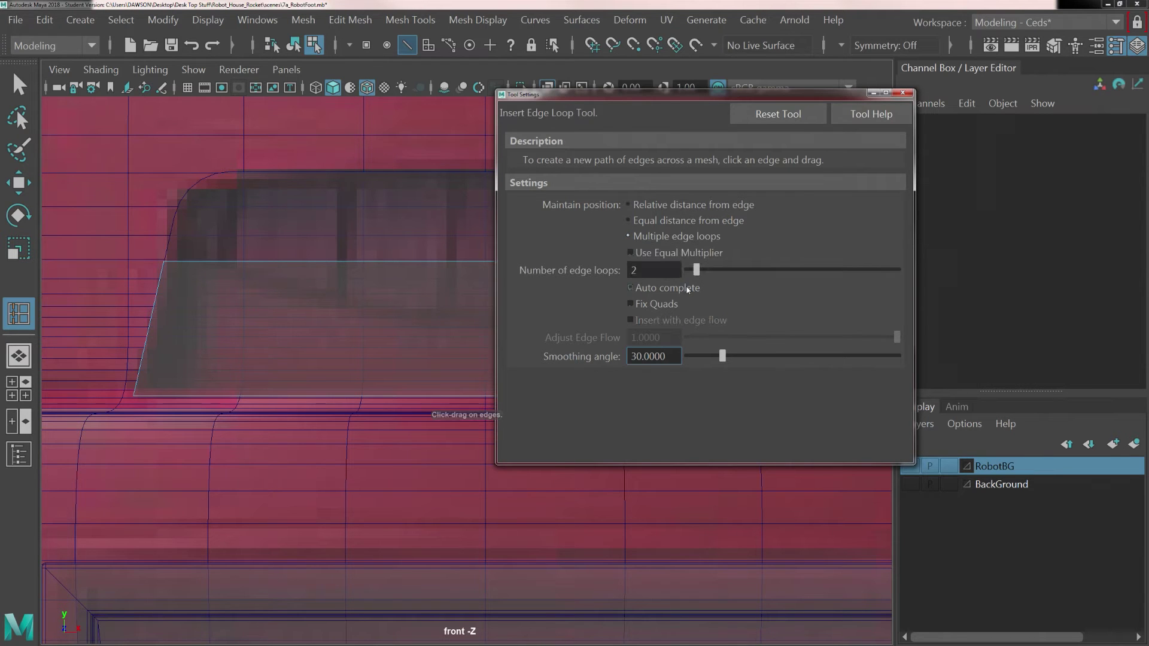
{"action": "left_click_drag", "start_coordinate": [696, 270], "coordinate": [717, 272]}
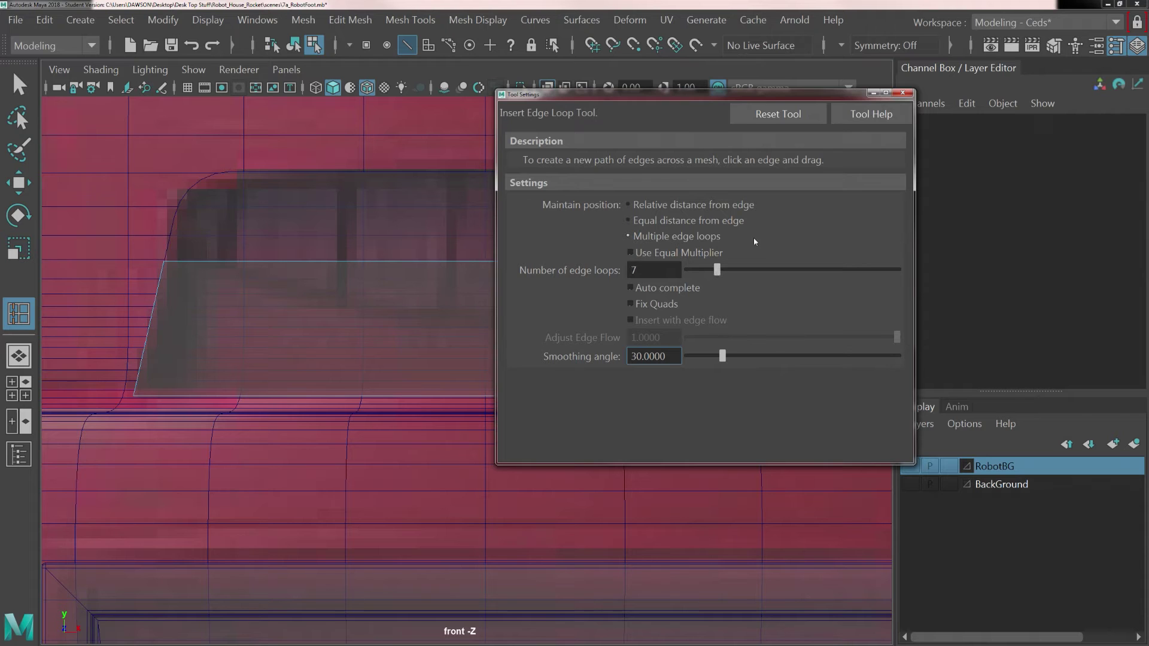
{"action": "left_click", "coordinate": [903, 93]}
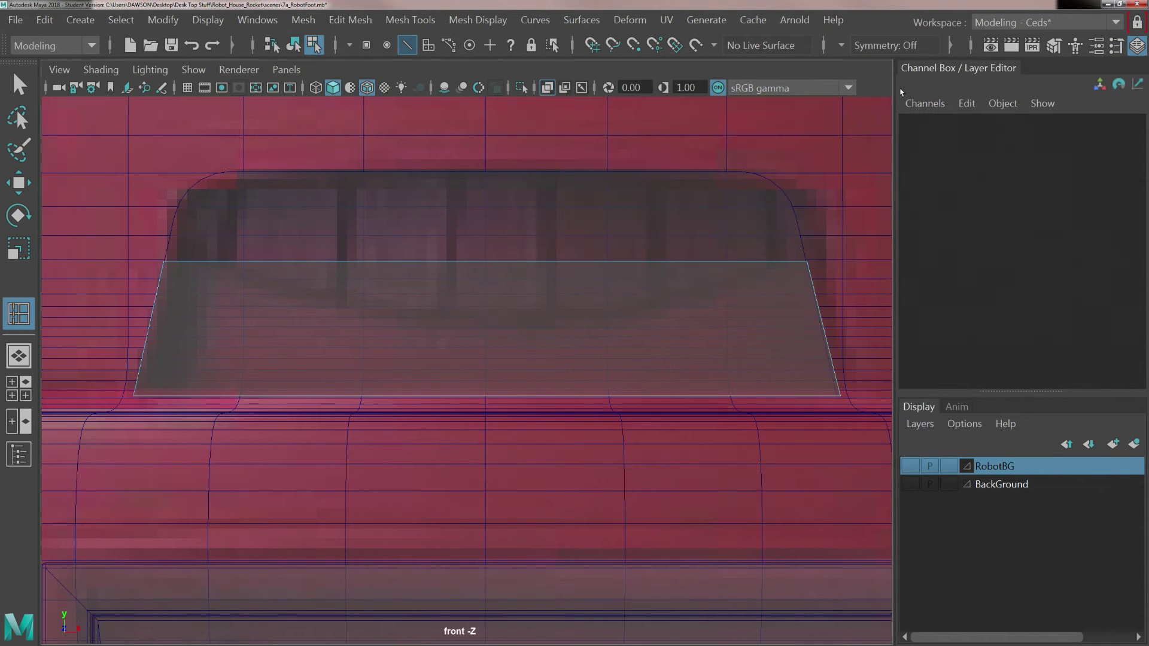
{"action": "left_click", "coordinate": [460, 260]}
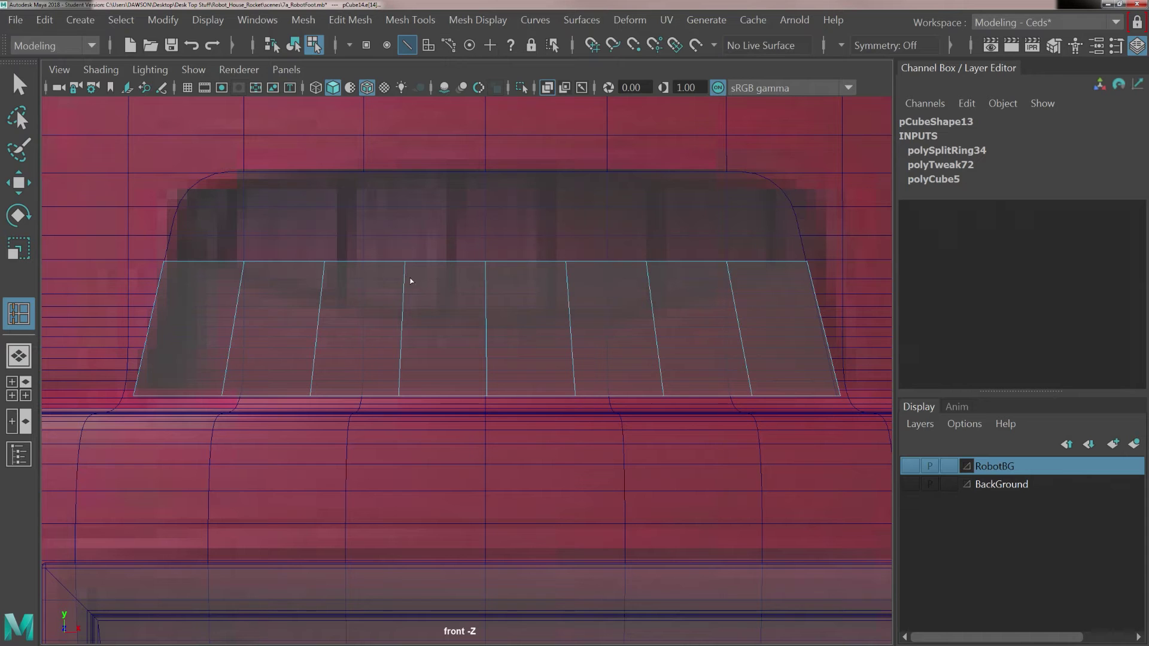
Lower the block's inner top vertices along Y, deepest at the centre, to follow the curved lip in the reference image.
{"action": "key", "text": "w"}
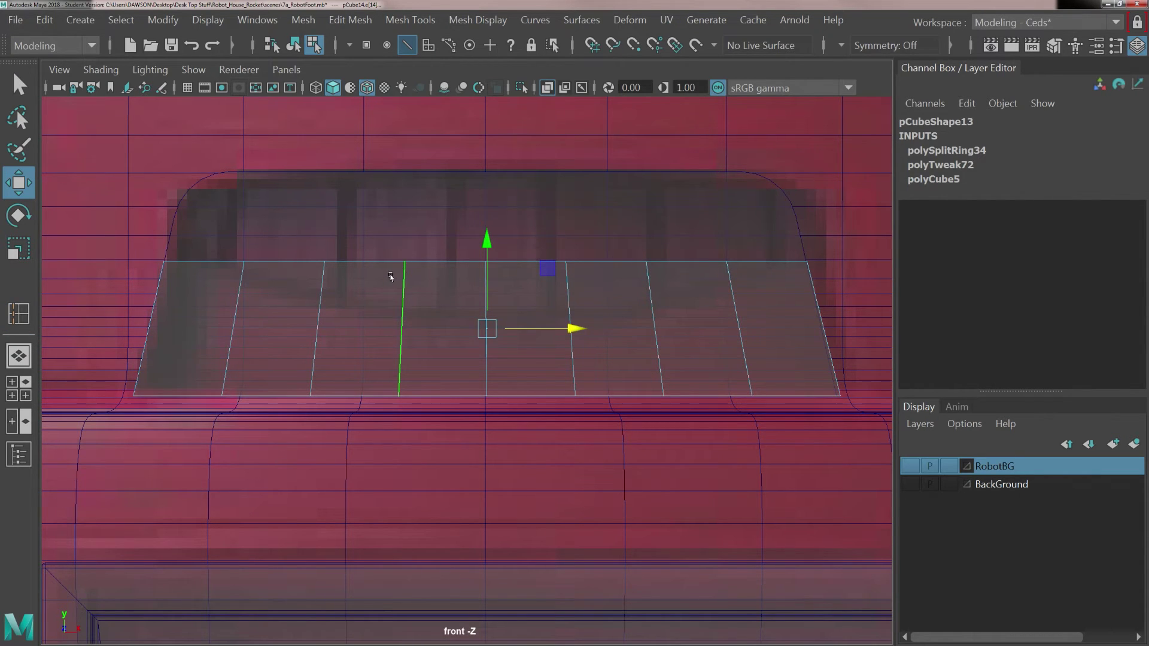
{"action": "right_click_drag", "start_coordinate": [403, 169], "coordinate": [325, 164]}
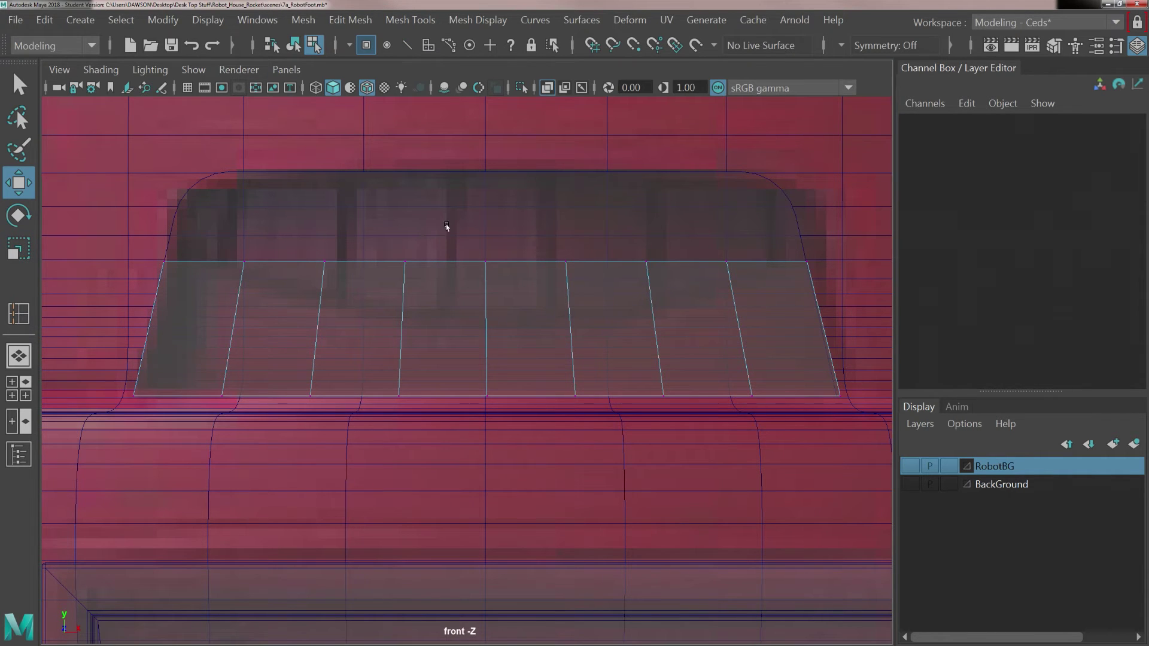
{"action": "left_click_drag", "start_coordinate": [446, 225], "coordinate": [507, 314]}
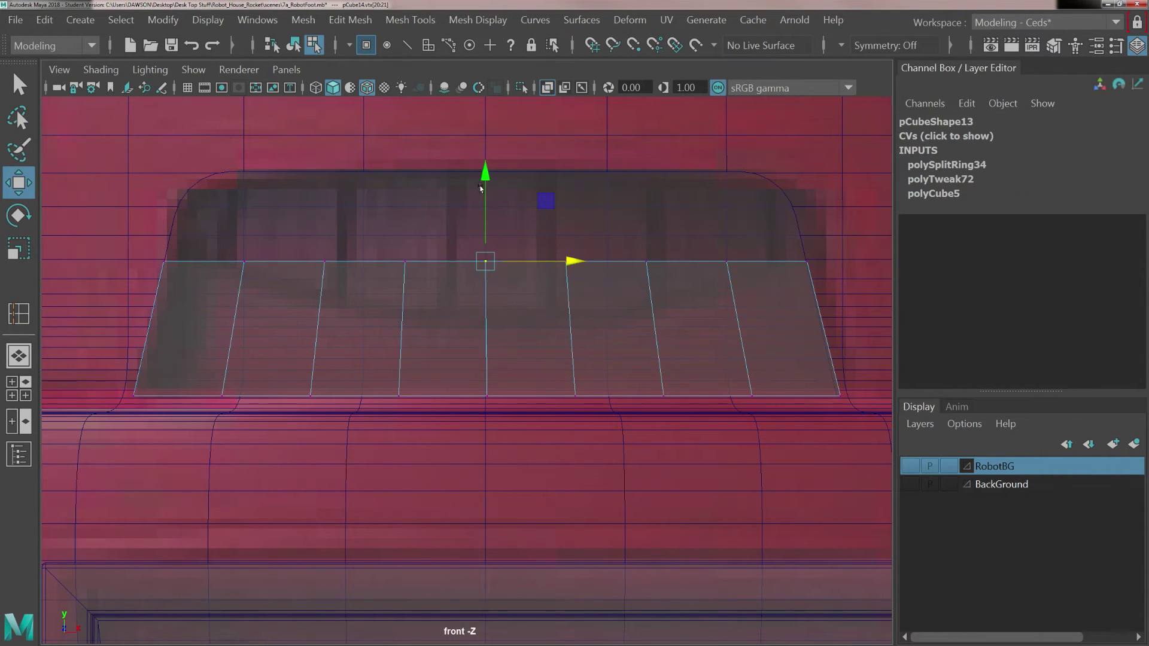
{"action": "left_click_drag", "start_coordinate": [483, 179], "coordinate": [485, 225]}
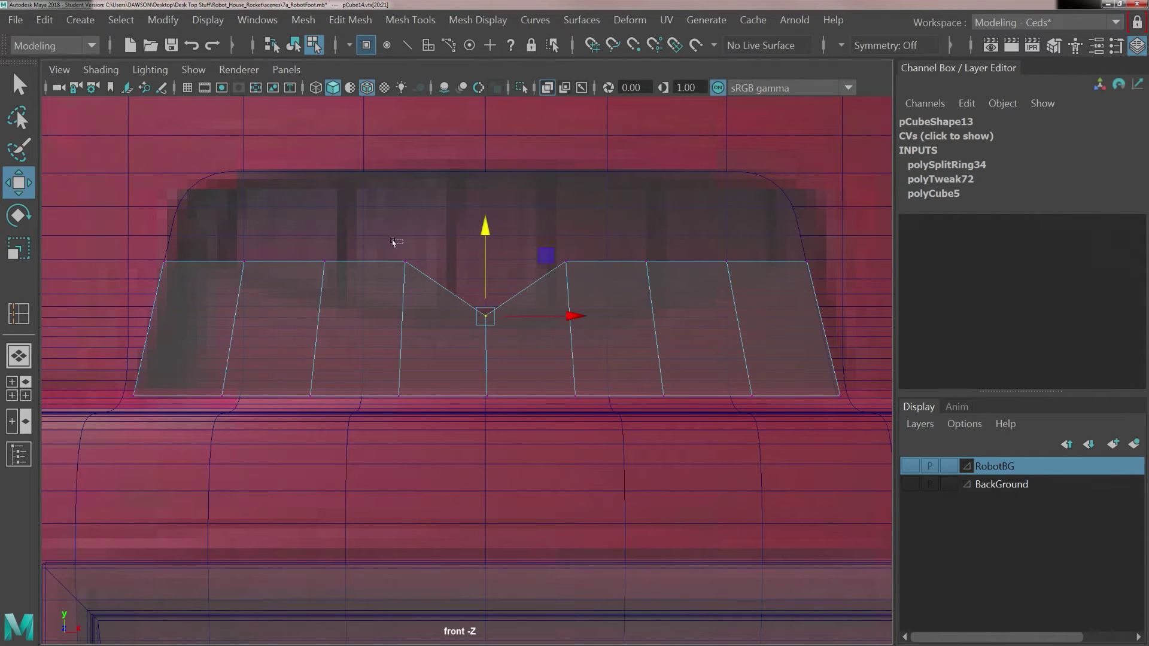
{"action": "left_click_drag", "start_coordinate": [394, 242], "coordinate": [594, 286]}
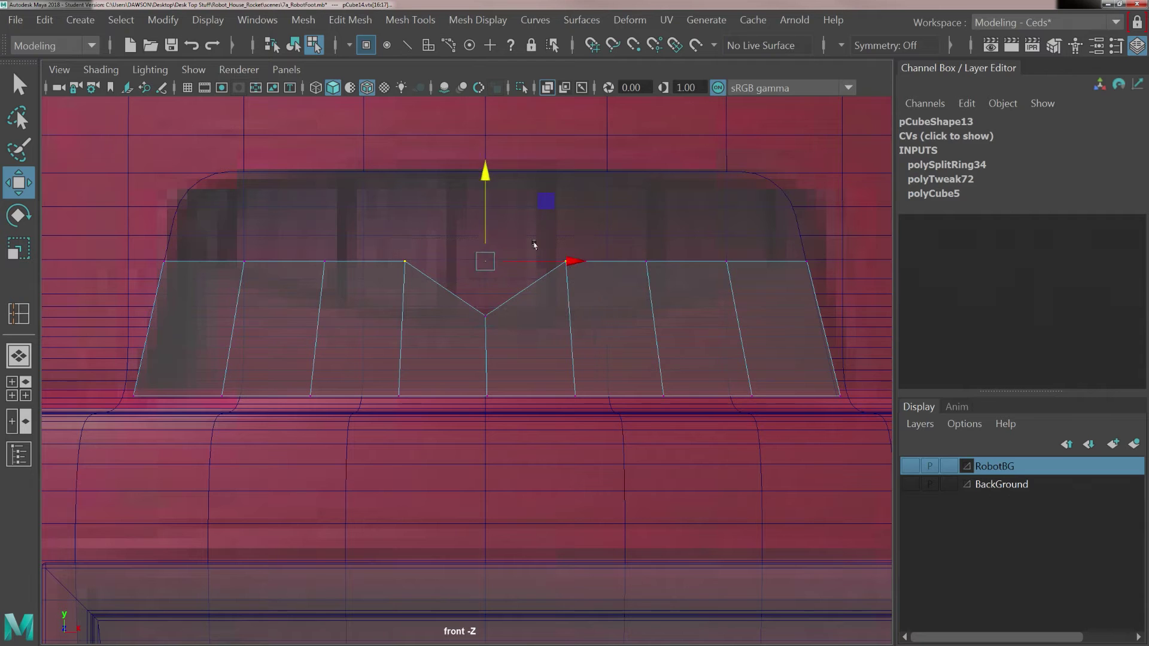
{"action": "left_click_drag", "start_coordinate": [481, 171], "coordinate": [470, 217]}
{"action": "left_click_drag", "start_coordinate": [283, 236], "coordinate": [657, 277]}
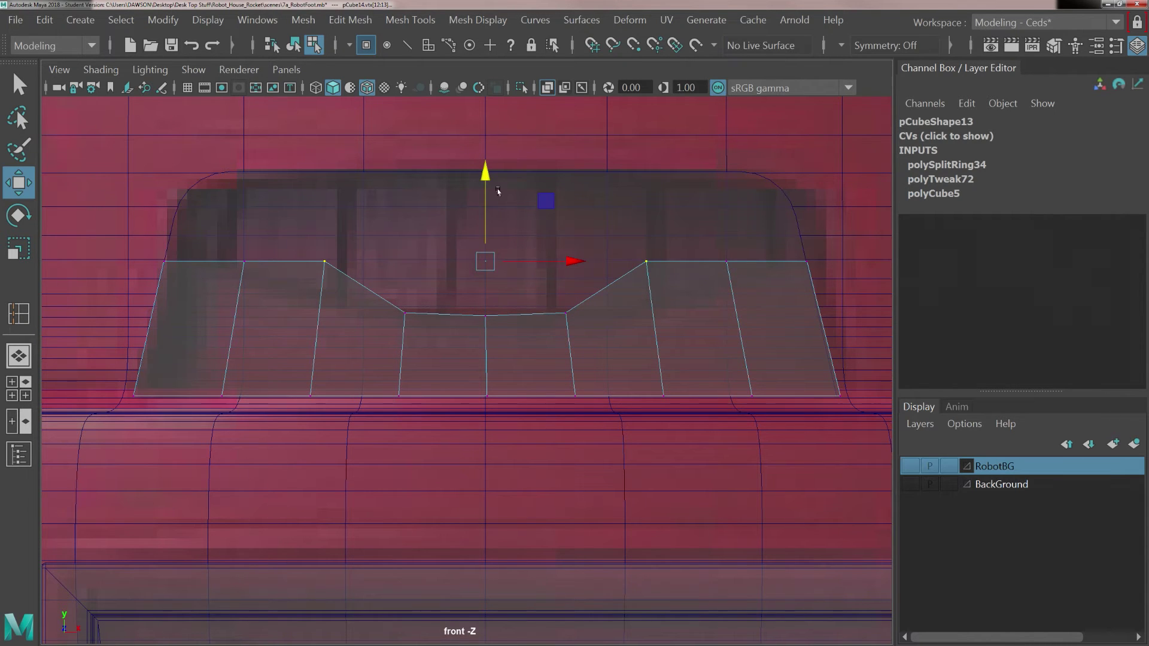
{"action": "left_click_drag", "start_coordinate": [484, 172], "coordinate": [485, 209]}
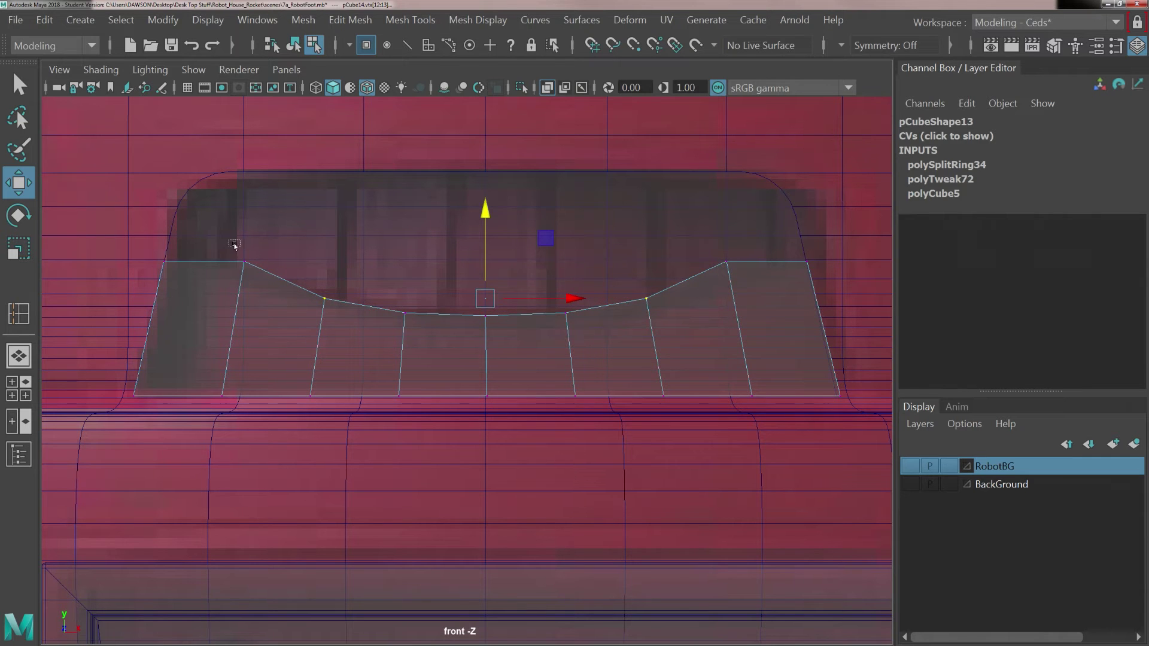
{"action": "left_click_drag", "start_coordinate": [230, 239], "coordinate": [746, 285]}
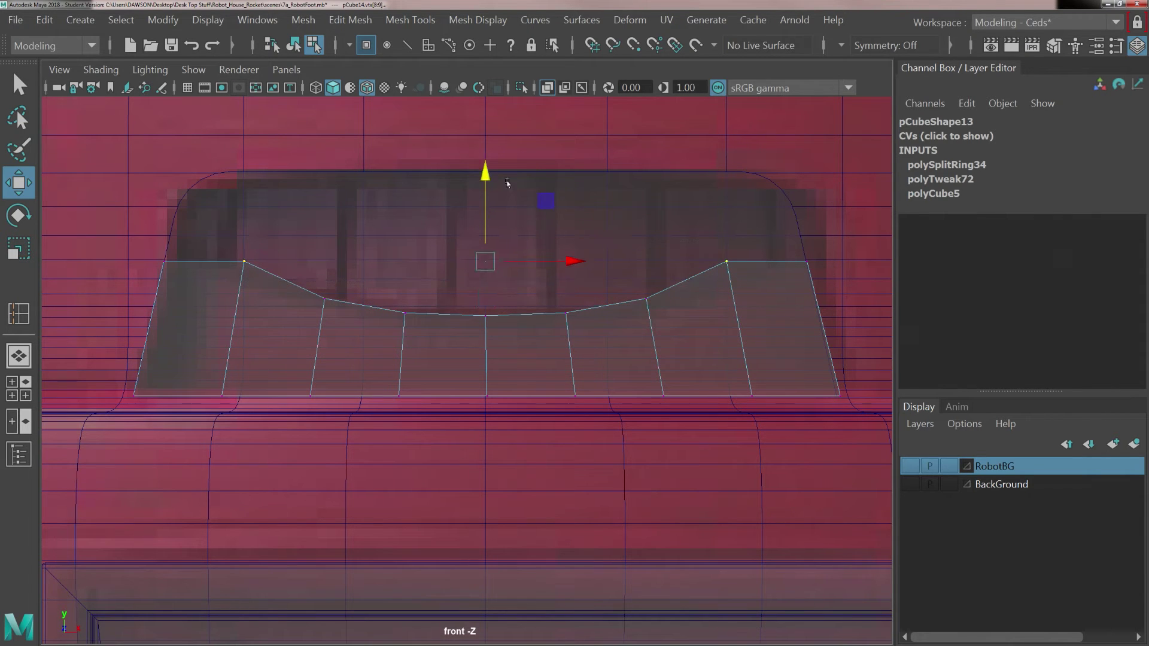
{"action": "left_click_drag", "start_coordinate": [479, 169], "coordinate": [480, 190]}
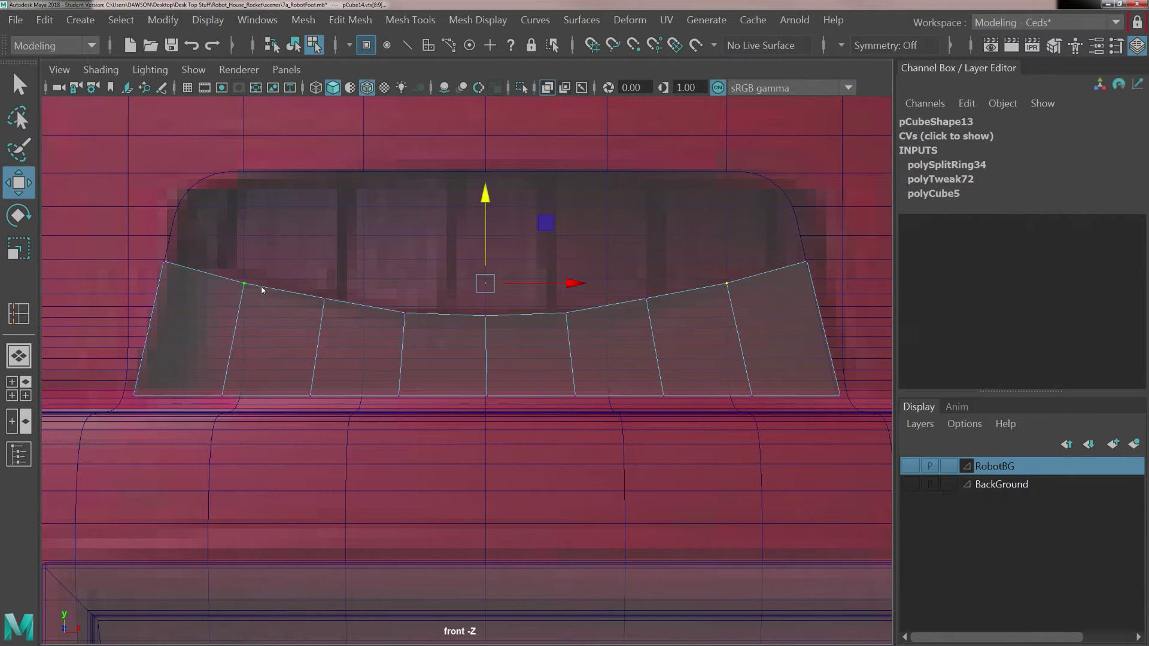
{"action": "right_click_drag", "start_coordinate": [257, 170], "coordinate": [340, 147]}
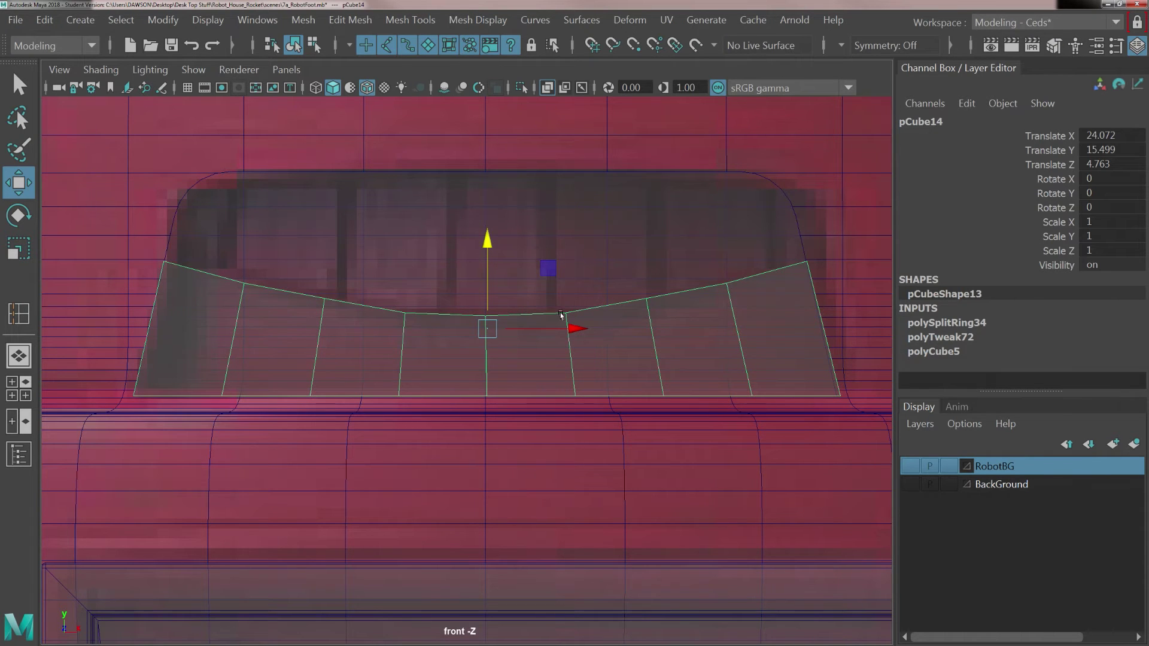
Isolate the mouth block in the perspective view.
{"action": "key", "text": "space"}
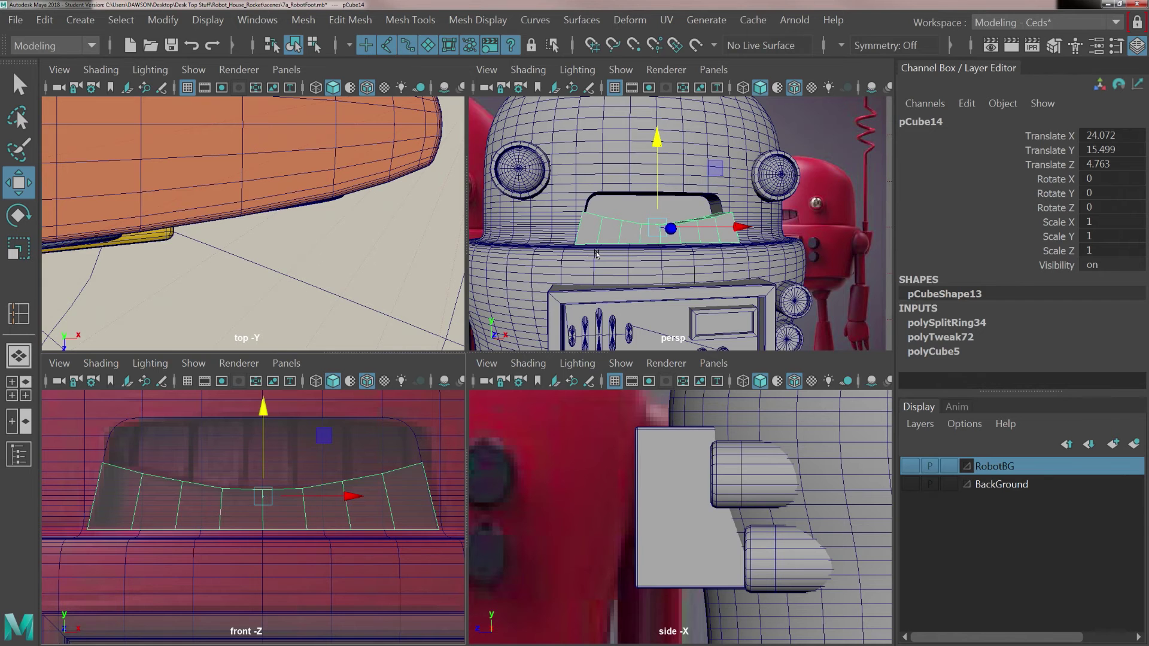
{"action": "left_click_drag", "start_coordinate": [619, 235], "coordinate": [590, 250], "text": "alt"}
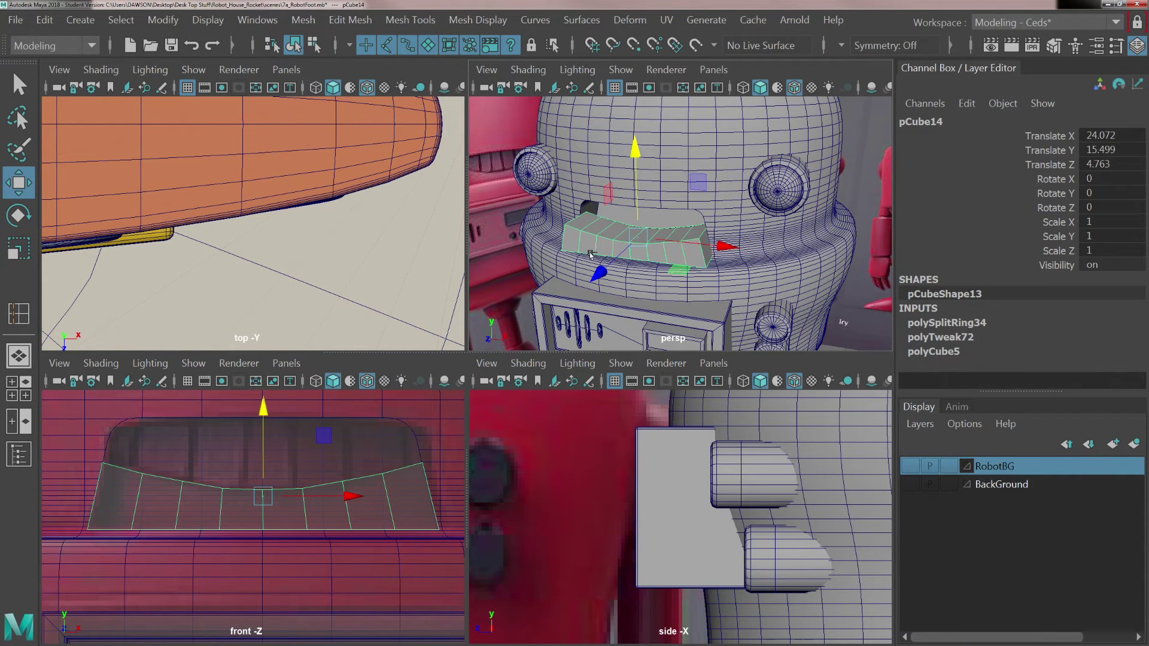
{"action": "key", "text": "ctrl+1"}
{"action": "left_click_drag", "start_coordinate": [656, 263], "coordinate": [659, 265], "text": "alt"}
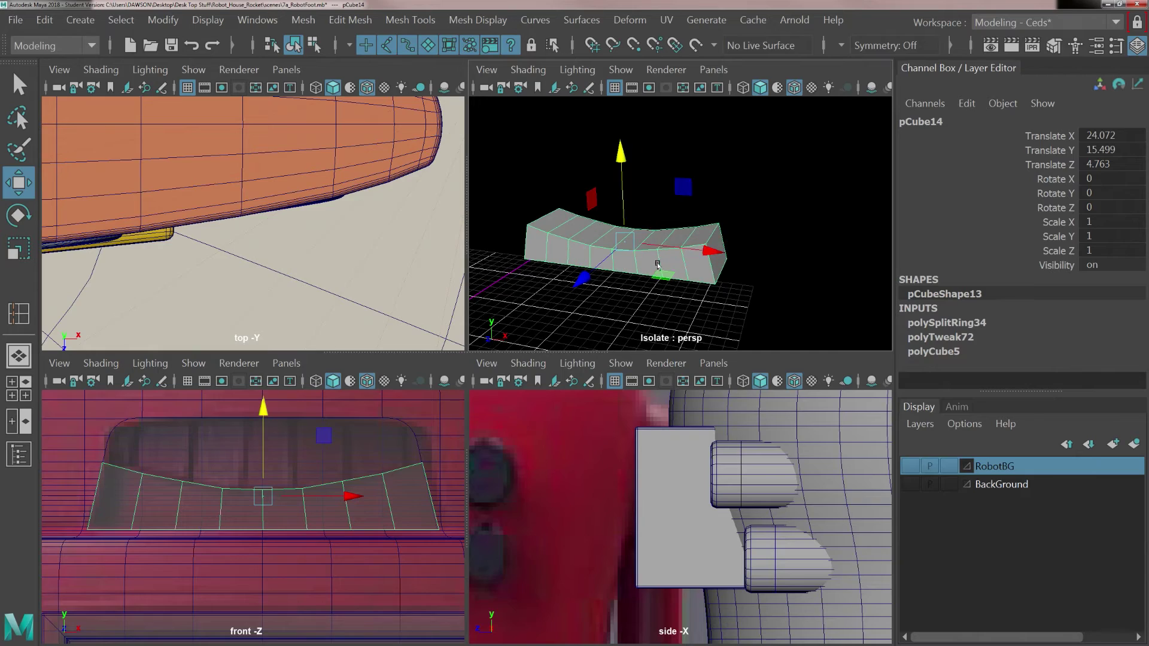
In the maximized perspective view, thin the mouth block along Z to a Scale Z of 0.41 and switch to face selection.
{"action": "key", "text": "space"}
{"action": "left_click_drag", "start_coordinate": [323, 356], "coordinate": [436, 302], "text": "alt"}
{"action": "key", "text": "r"}
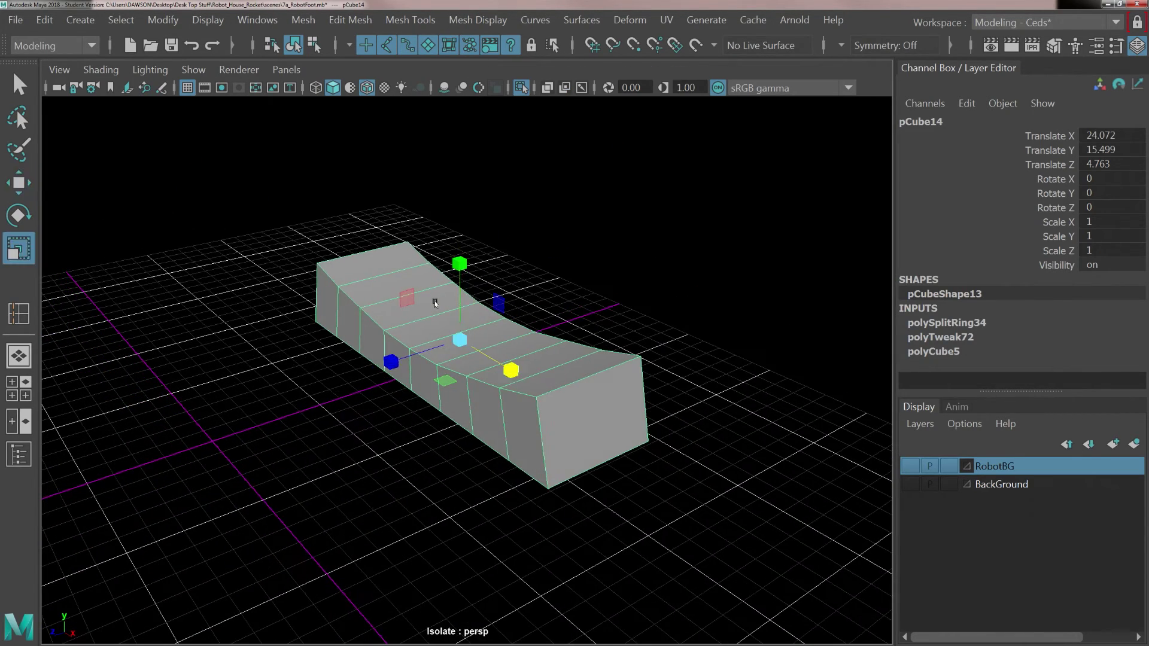
{"action": "left_click_drag", "start_coordinate": [392, 361], "coordinate": [442, 363]}
{"action": "left_click_drag", "start_coordinate": [656, 397], "coordinate": [626, 349], "text": "alt"}
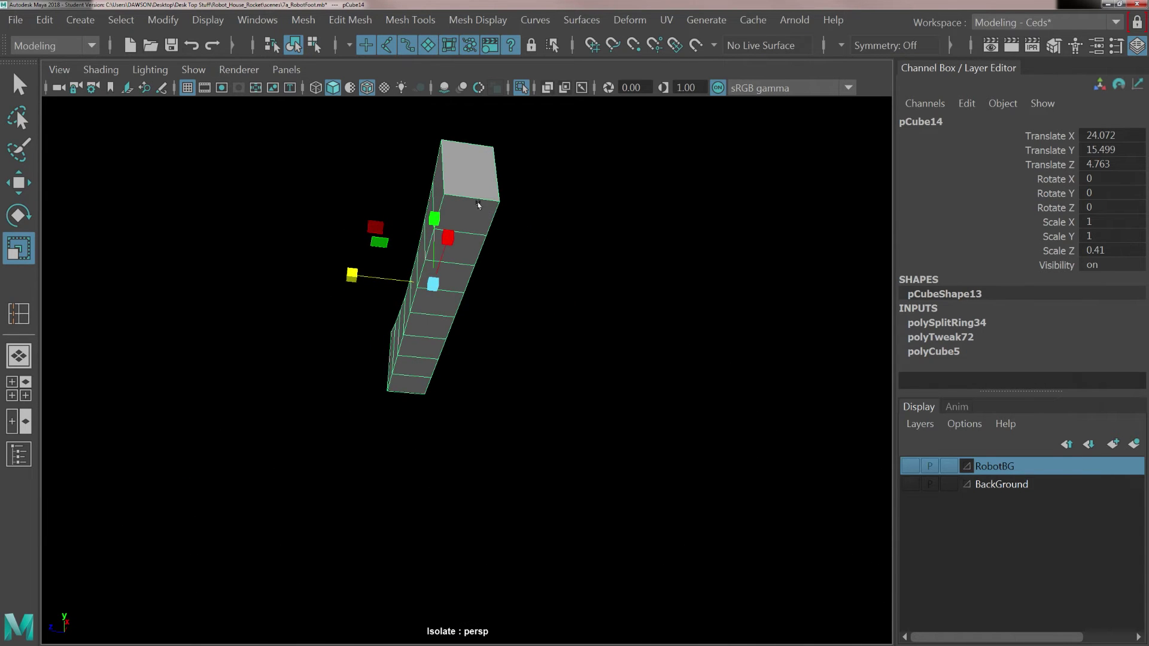
{"action": "right_click_drag", "start_coordinate": [487, 170], "coordinate": [489, 217]}
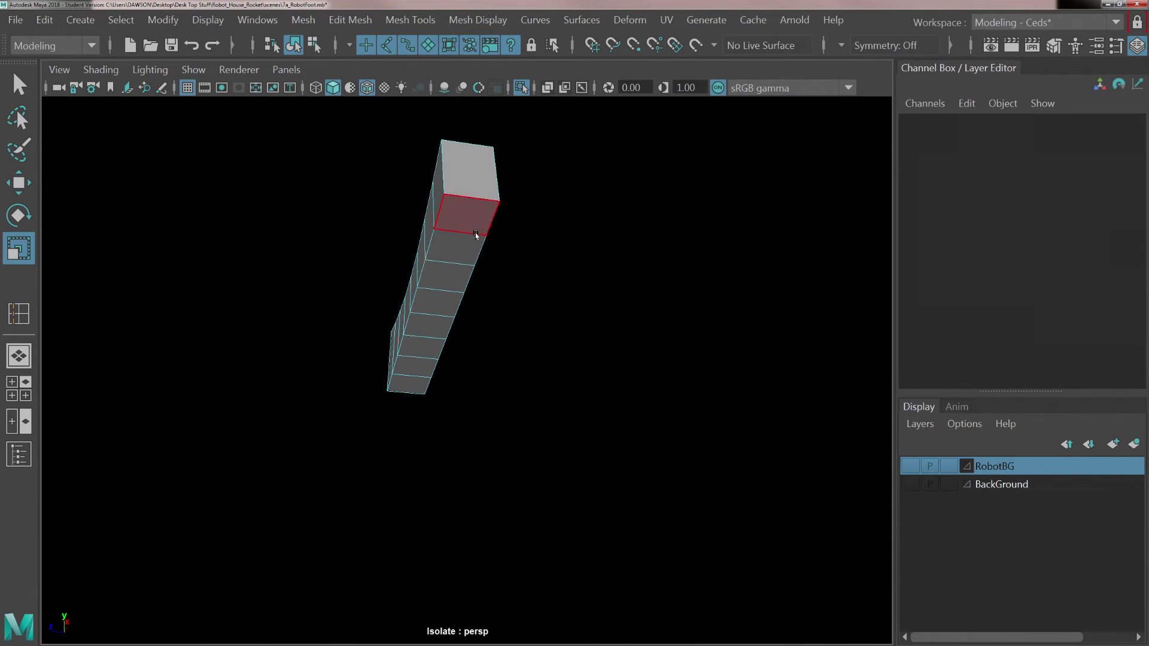
{"action": "left_click", "coordinate": [467, 217]}
{"action": "left_click_drag", "start_coordinate": [508, 307], "coordinate": [609, 346], "text": "alt"}
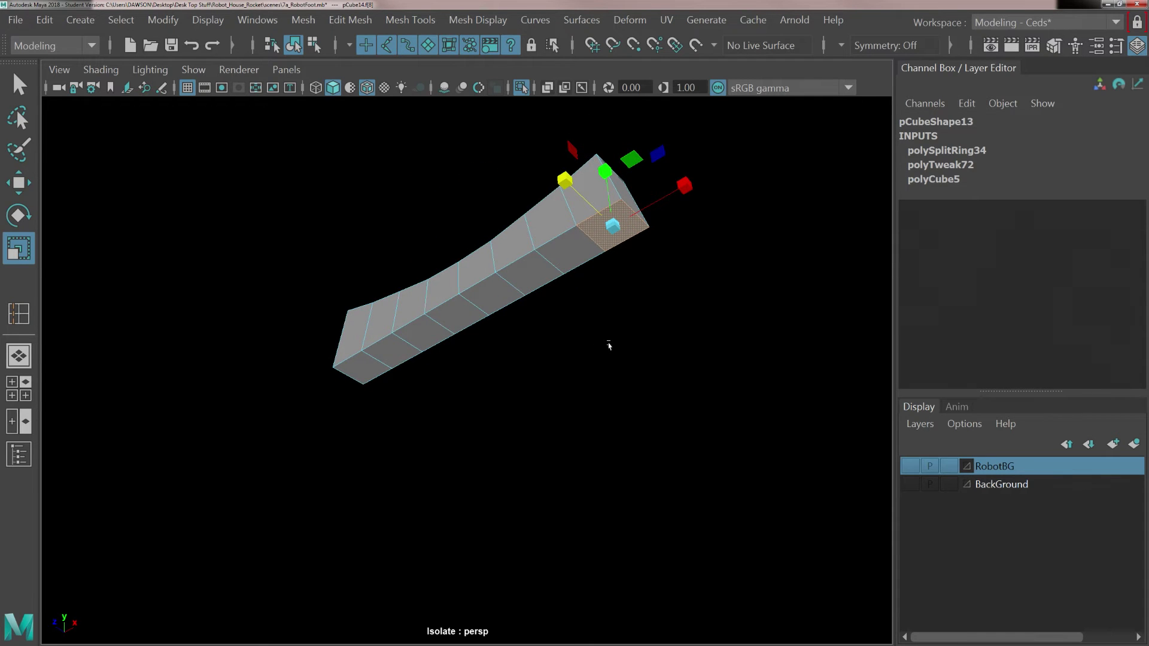
{"action": "double_click", "coordinate": [568, 249], "text": "shift"}
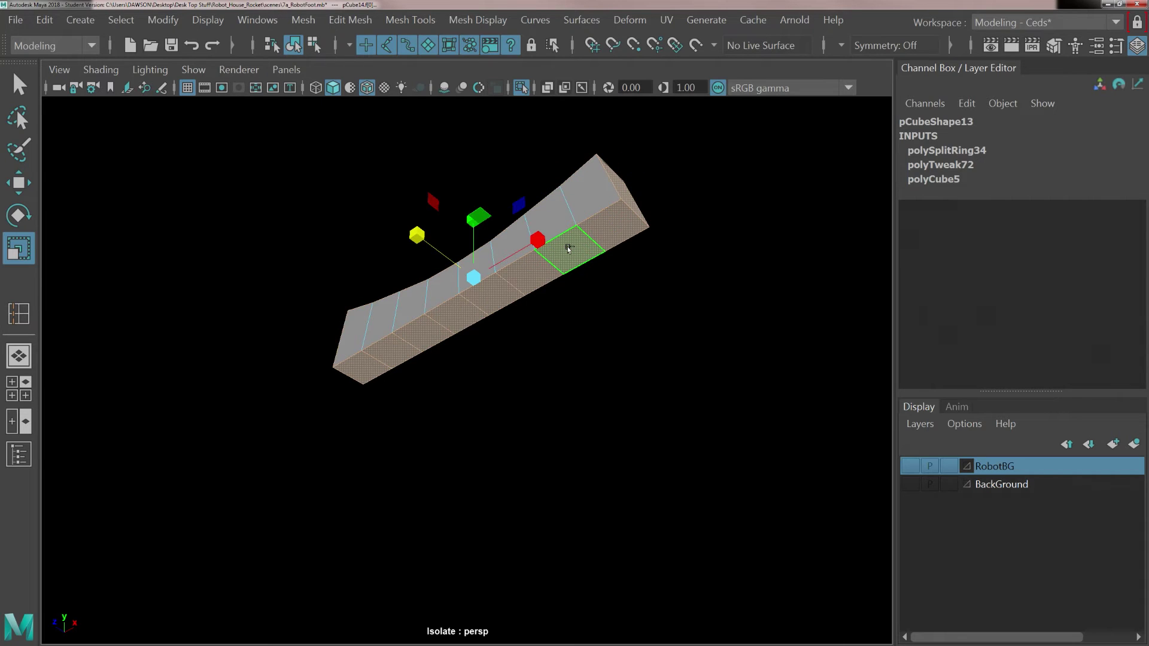
{"action": "left_click_drag", "start_coordinate": [610, 323], "coordinate": [595, 364], "text": "alt"}
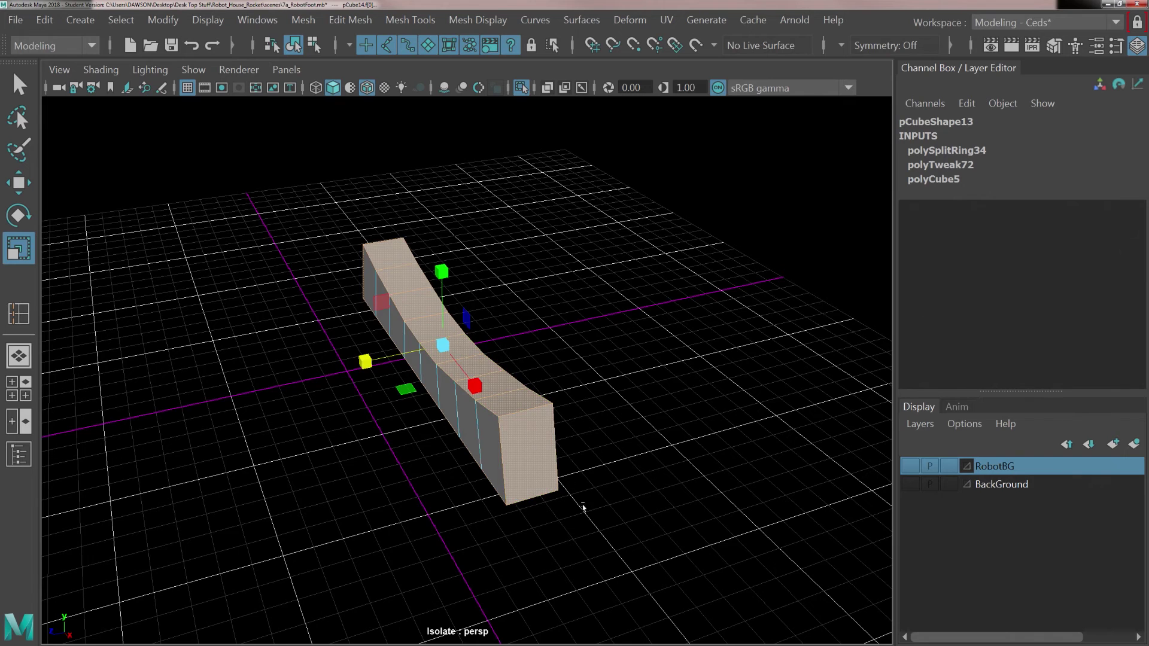
{"action": "left_click_drag", "start_coordinate": [584, 508], "coordinate": [606, 473], "text": "alt"}
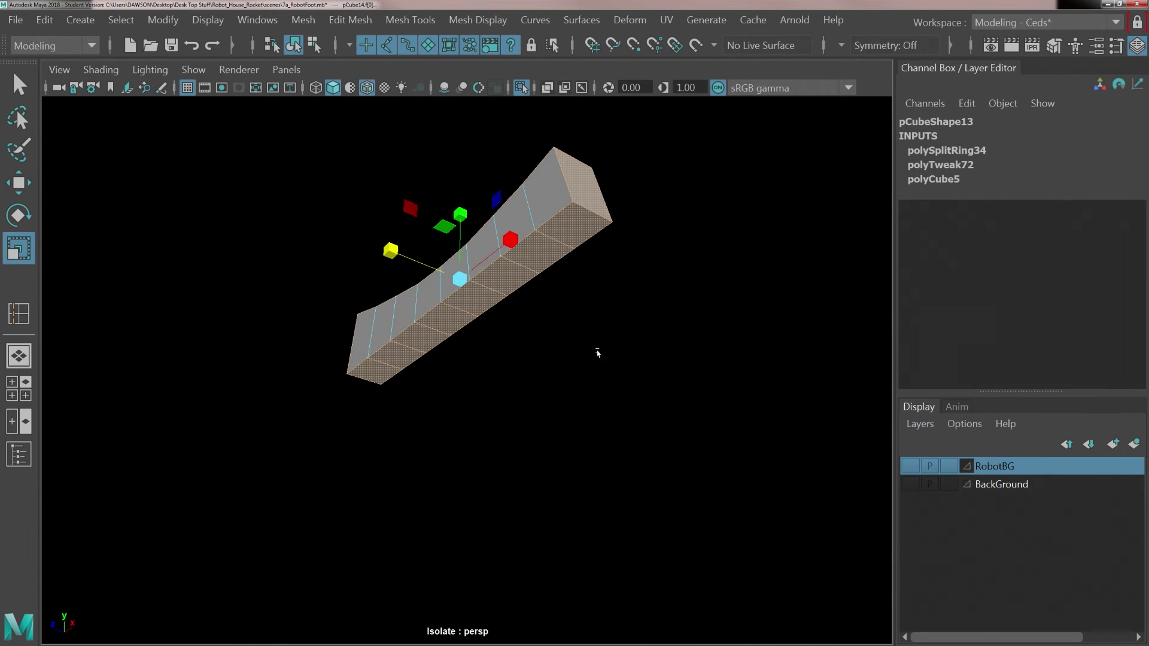
Delete all eight faces along the underside of the mouth block.
{"action": "left_click", "coordinate": [576, 239]}
{"action": "left_click", "coordinate": [539, 257], "text": "shift"}
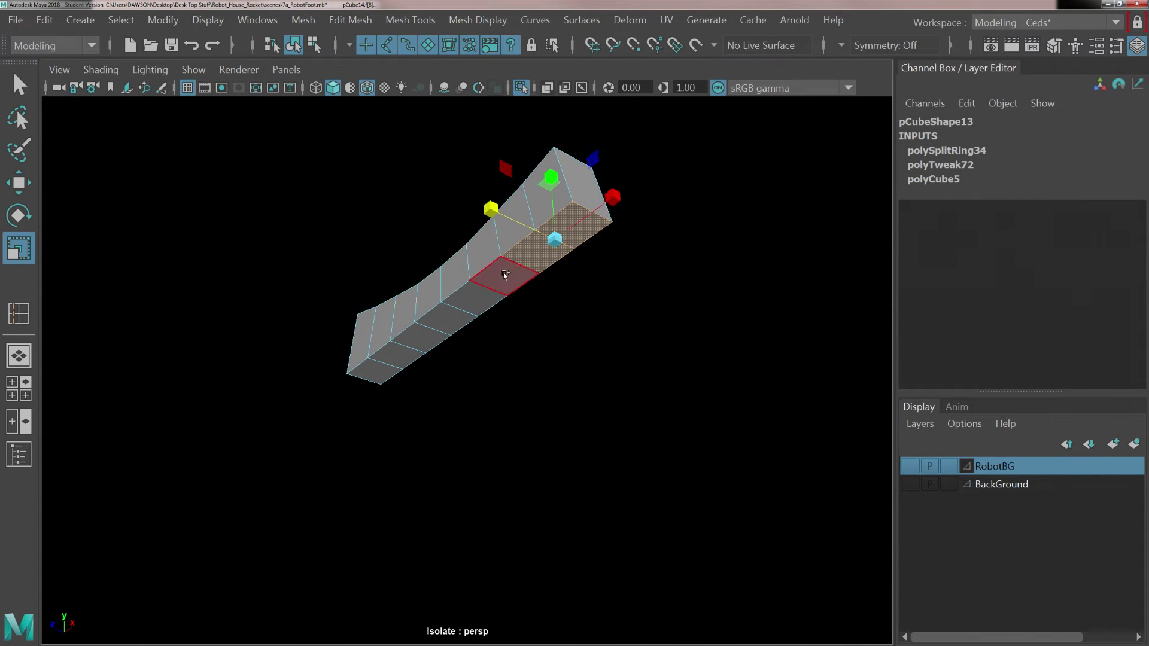
{"action": "left_click", "coordinate": [505, 276], "text": "shift"}
{"action": "left_click", "coordinate": [472, 300], "text": "shift"}
{"action": "left_click", "coordinate": [449, 320], "text": "shift"}
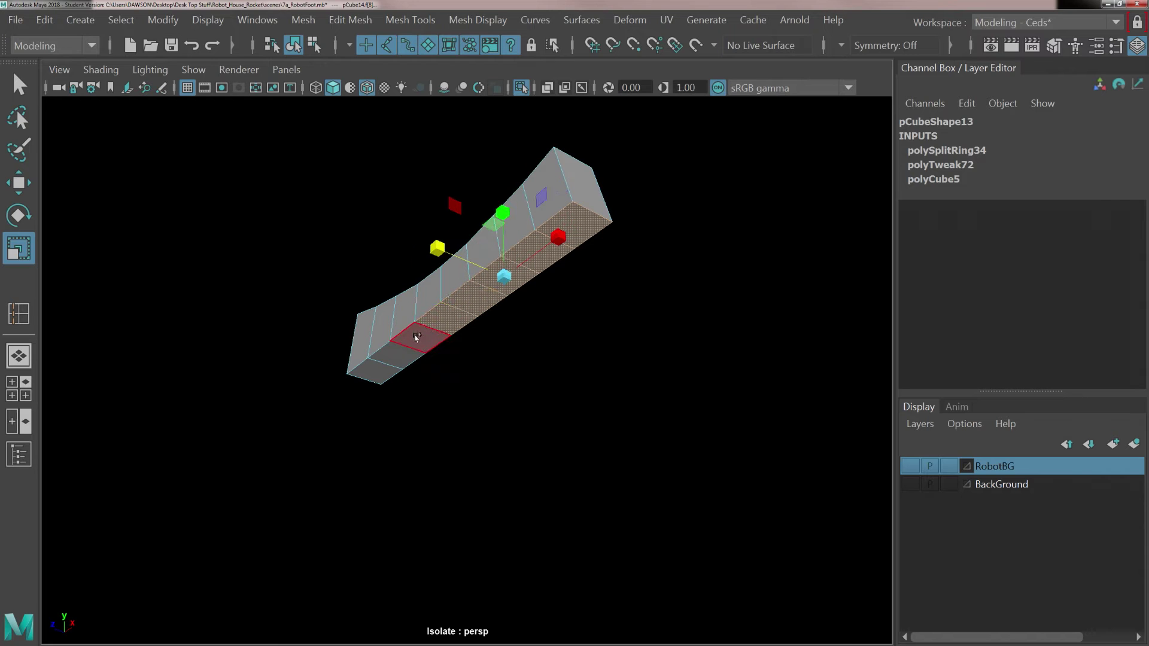
{"action": "left_click", "coordinate": [416, 337], "text": "shift"}
{"action": "left_click", "coordinate": [382, 354], "text": "shift"}
{"action": "left_click", "coordinate": [368, 374], "text": "shift"}
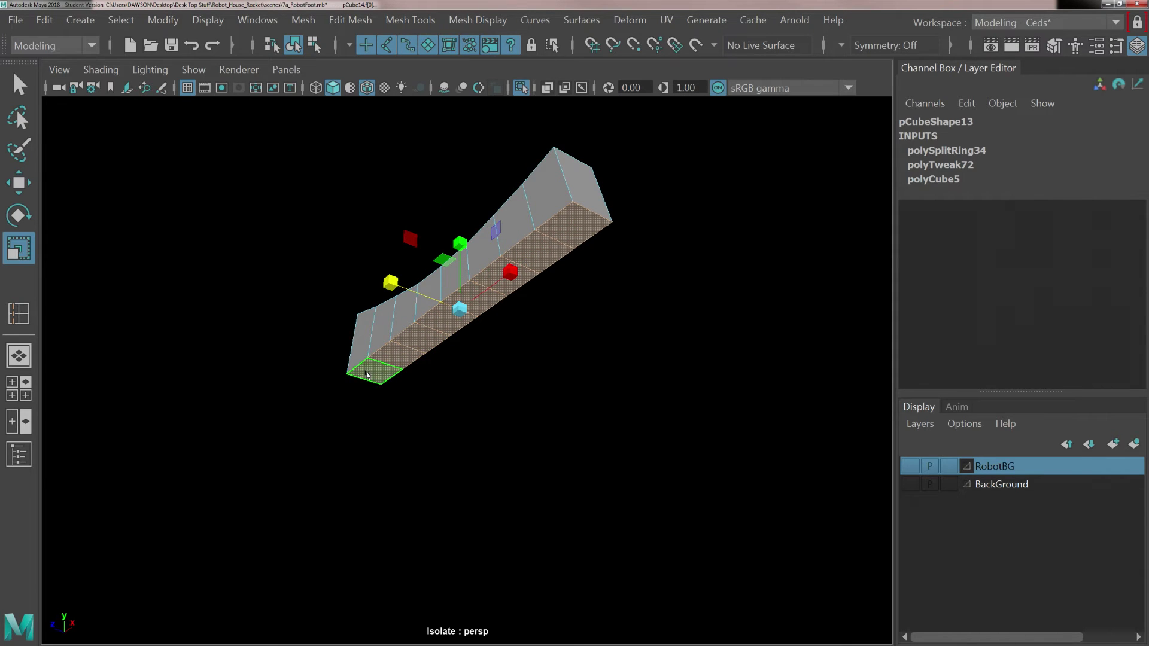
{"action": "key", "text": "Delete"}
Select the mouth block's curved top edges on both sides plus the top and vertical edges at both ends.
{"action": "left_click_drag", "start_coordinate": [441, 328], "coordinate": [499, 357], "text": "alt"}
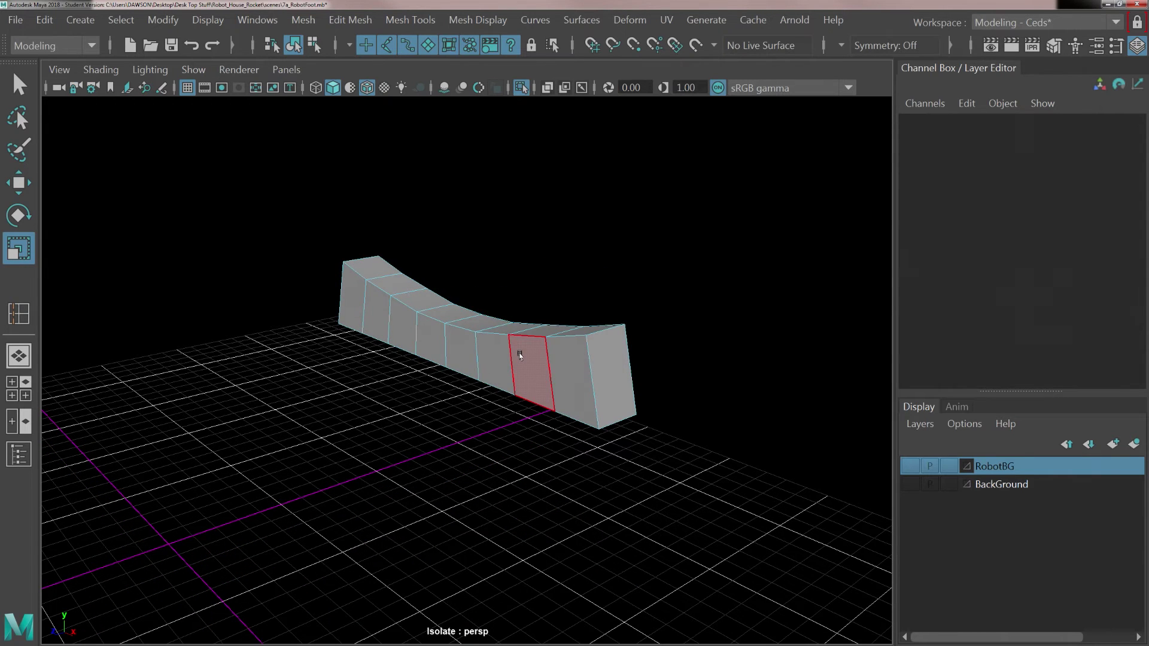
{"action": "right_click_drag", "start_coordinate": [520, 355], "coordinate": [549, 282]}
{"action": "left_click_drag", "start_coordinate": [549, 281], "coordinate": [503, 364], "text": "alt"}
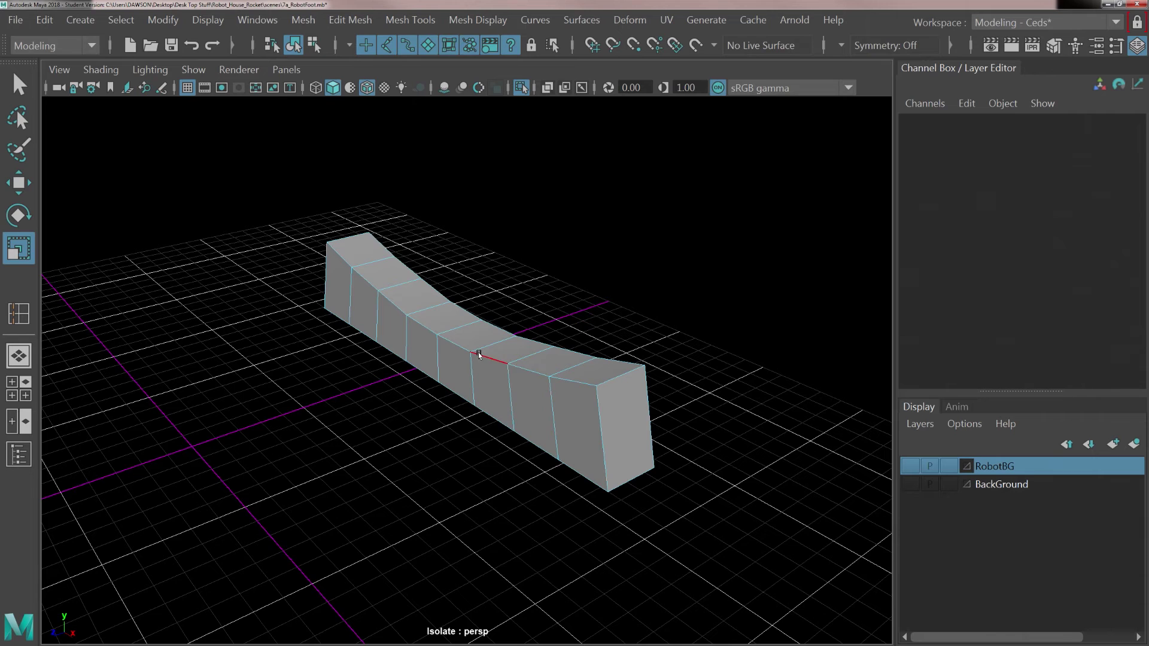
{"action": "double_click", "coordinate": [478, 355]}
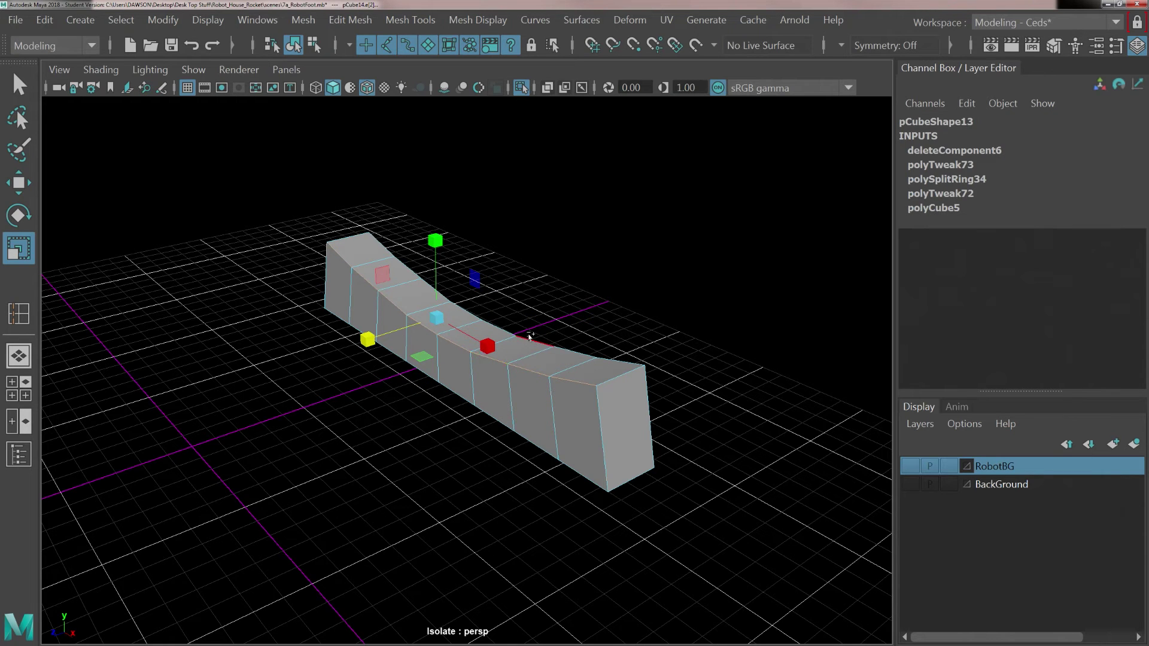
{"action": "double_click", "coordinate": [560, 347], "text": "shift"}
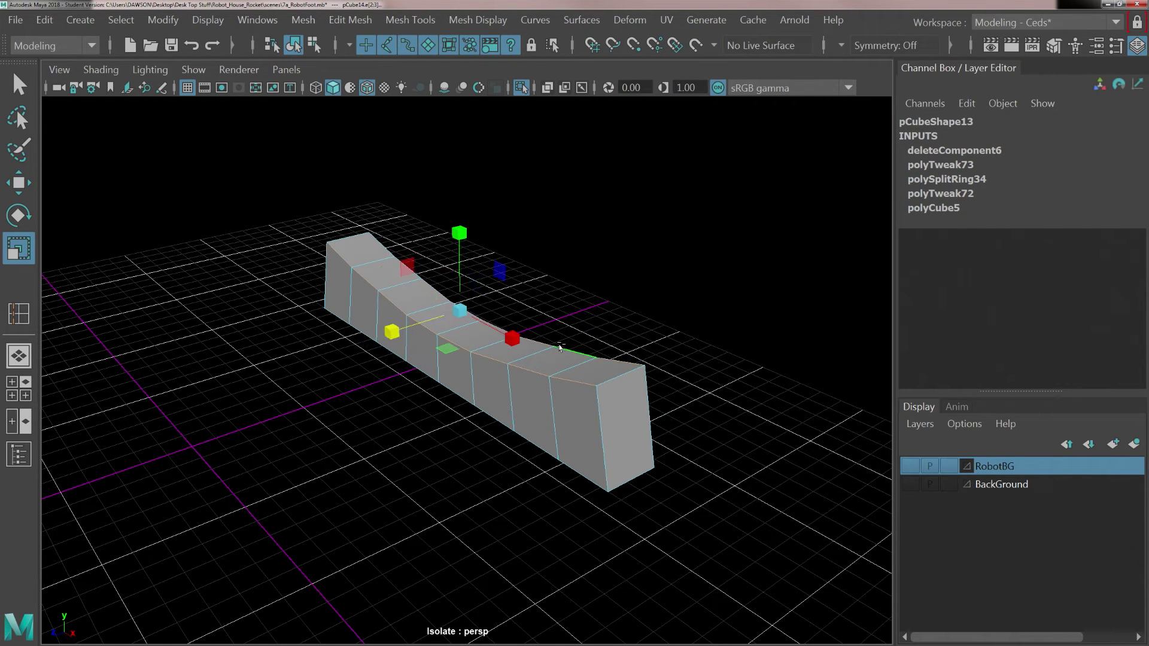
{"action": "double_click", "coordinate": [641, 402], "text": "shift"}
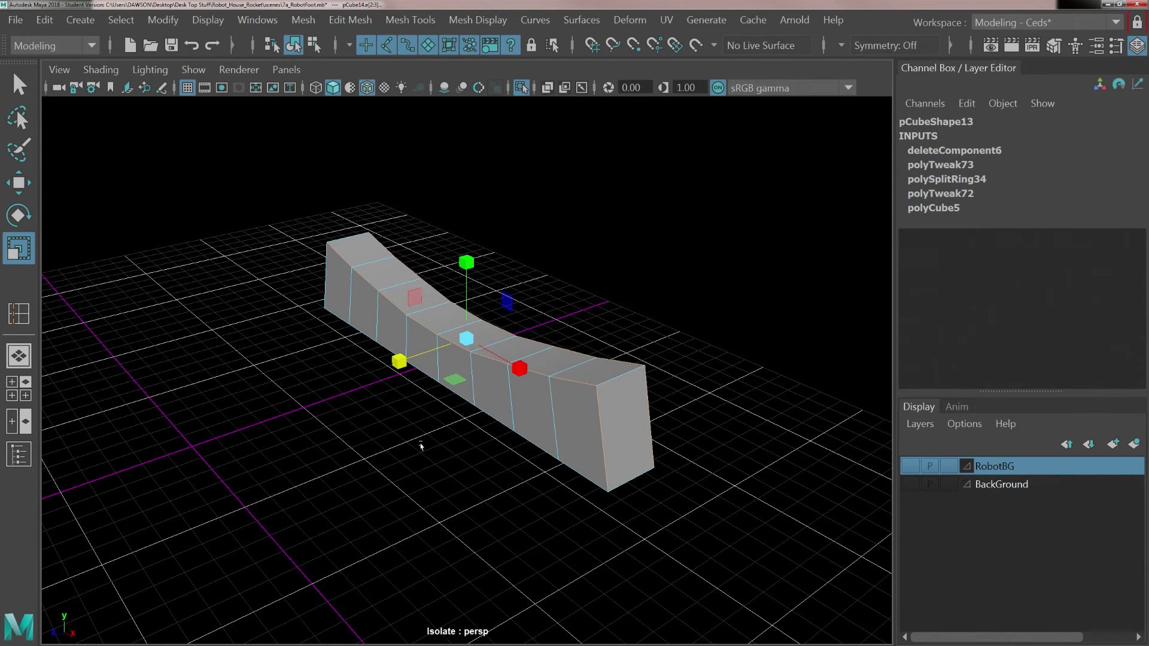
{"action": "left_click_drag", "start_coordinate": [421, 446], "coordinate": [640, 376], "text": "alt"}
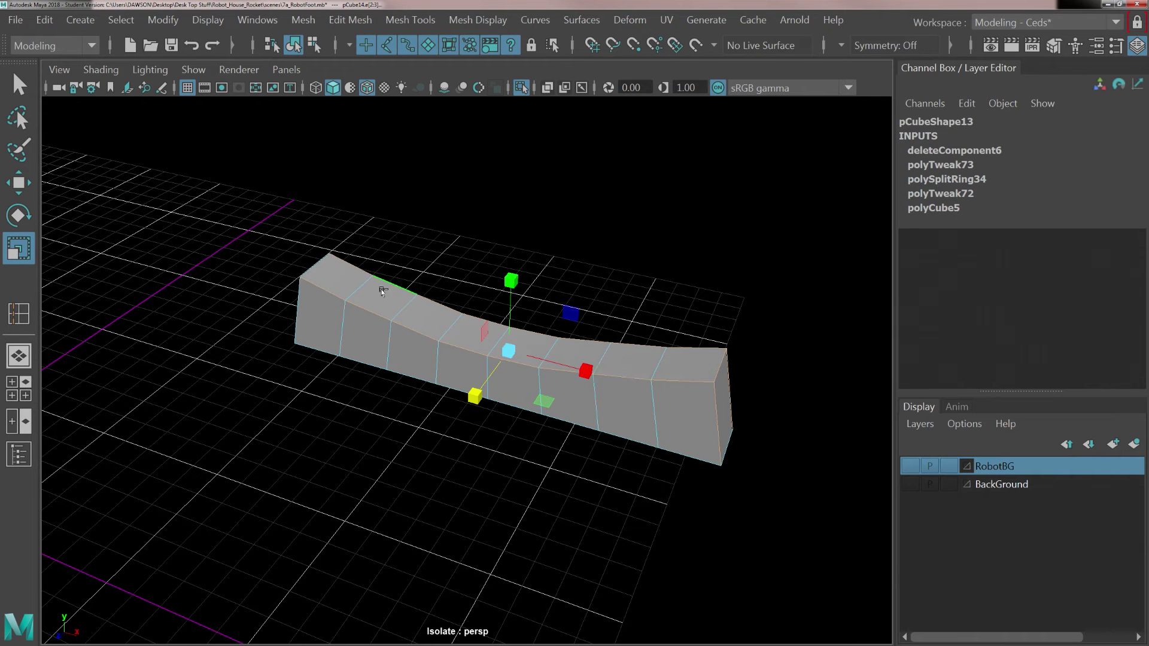
{"action": "left_click_drag", "start_coordinate": [287, 313], "coordinate": [355, 312], "text": "alt"}
{"action": "left_click", "coordinate": [355, 316], "text": "shift"}
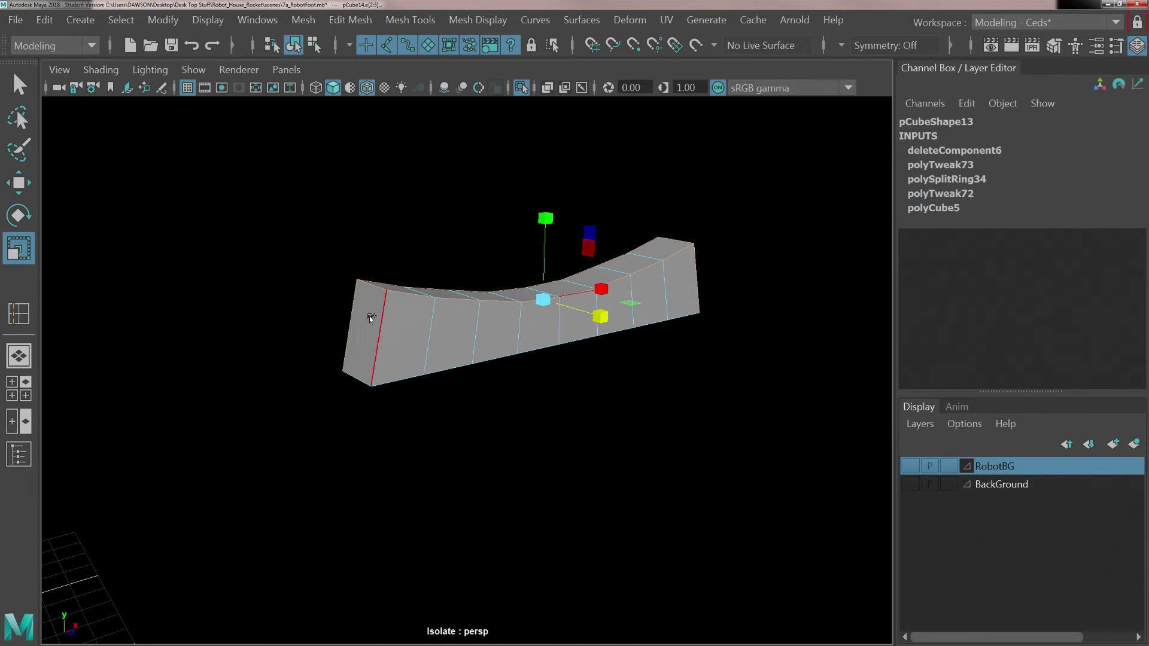
{"action": "scroll", "coordinate": [503, 405], "scroll_direction": "up", "scroll_amount": 3}
{"action": "left_click_drag", "start_coordinate": [598, 384], "coordinate": [601, 392], "text": "alt"}
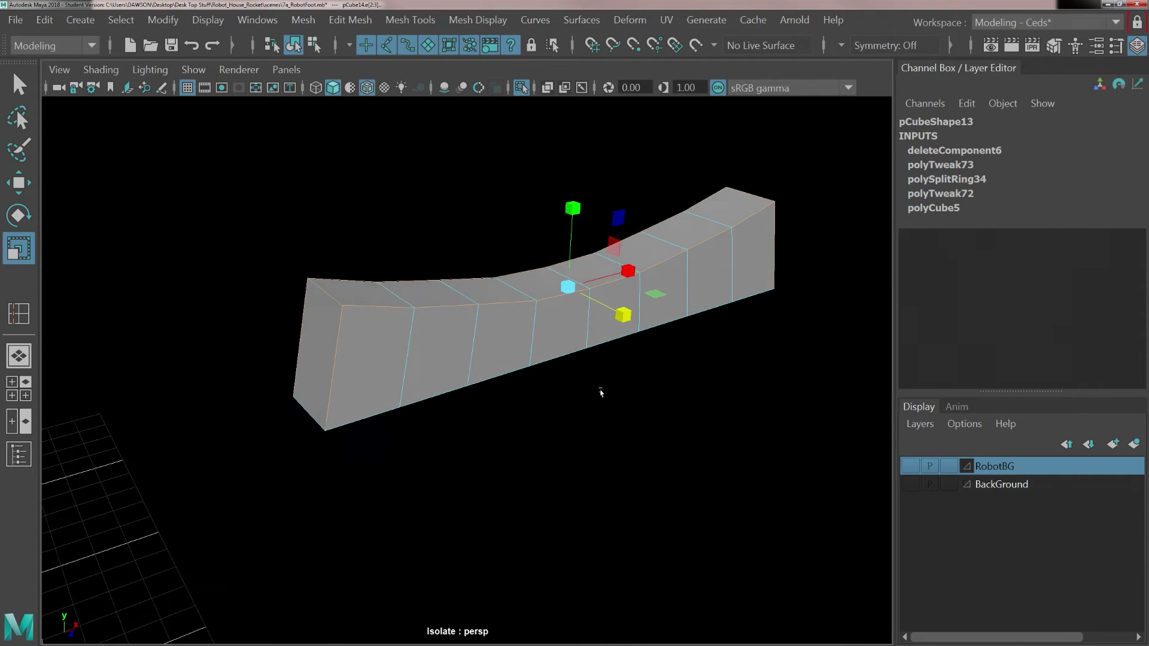
Bevel the selected mouth block edges with a Fraction of 0.2 and 3 segments.
{"action": "left_click", "coordinate": [435, 22]}
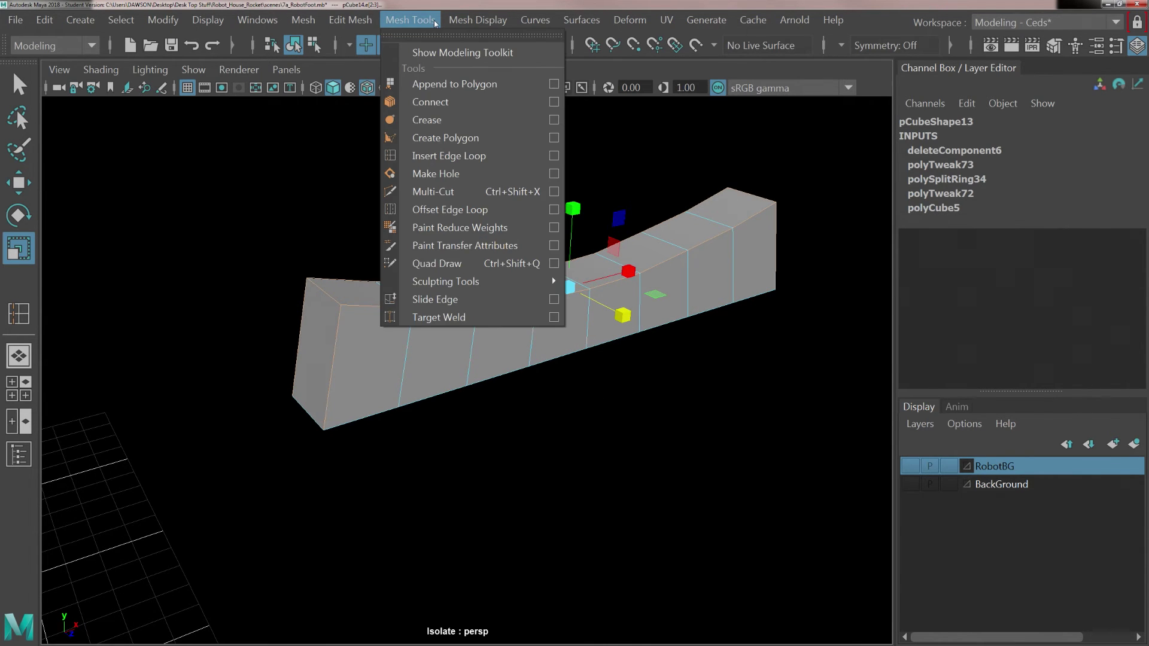
{"action": "mouse_move", "coordinate": [365, 17]}
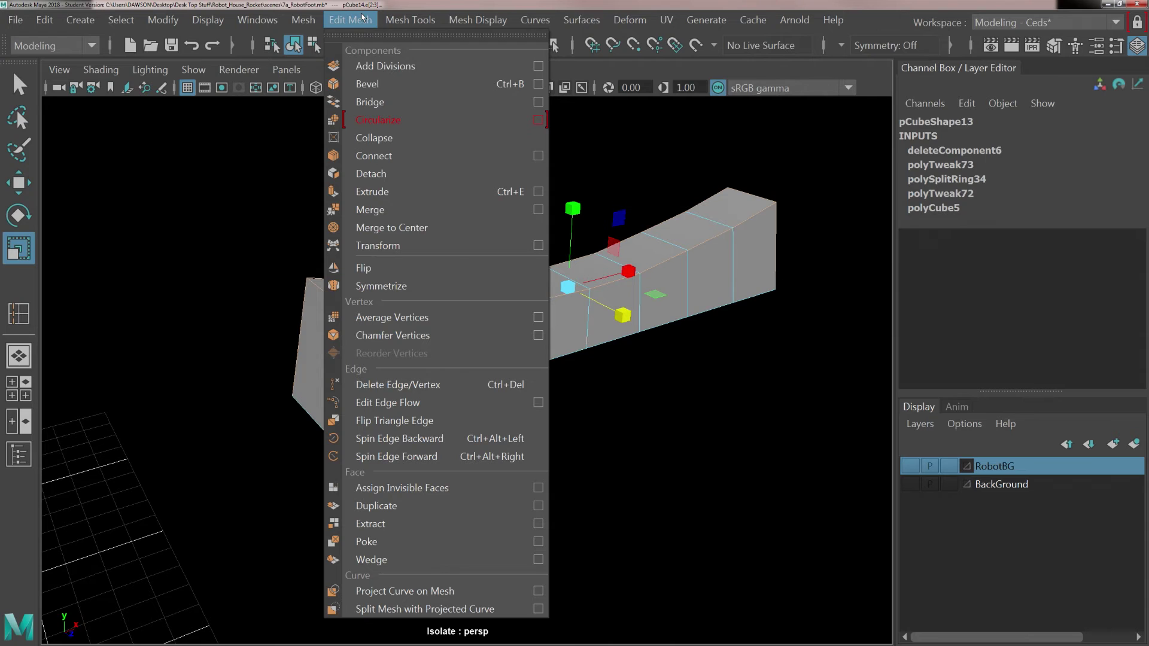
{"action": "left_click", "coordinate": [376, 85]}
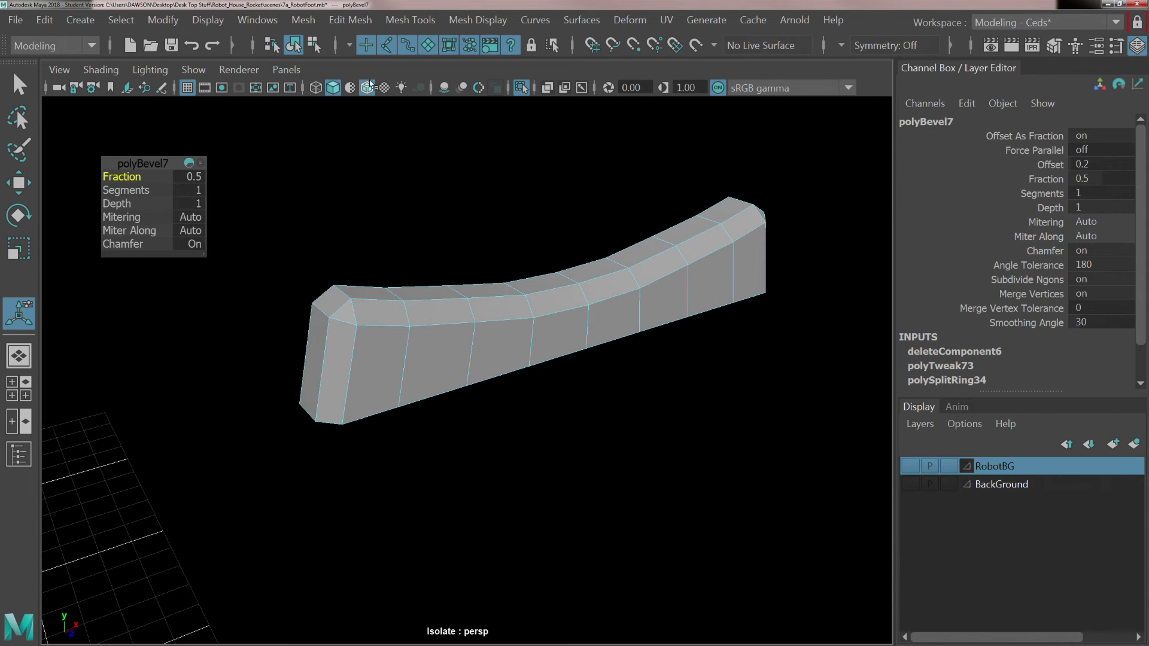
{"action": "left_click", "coordinate": [197, 178]}
{"action": "key", "text": "BackSpace"}
{"action": "type", "text": ".2"}
{"action": "key", "text": "Return"}
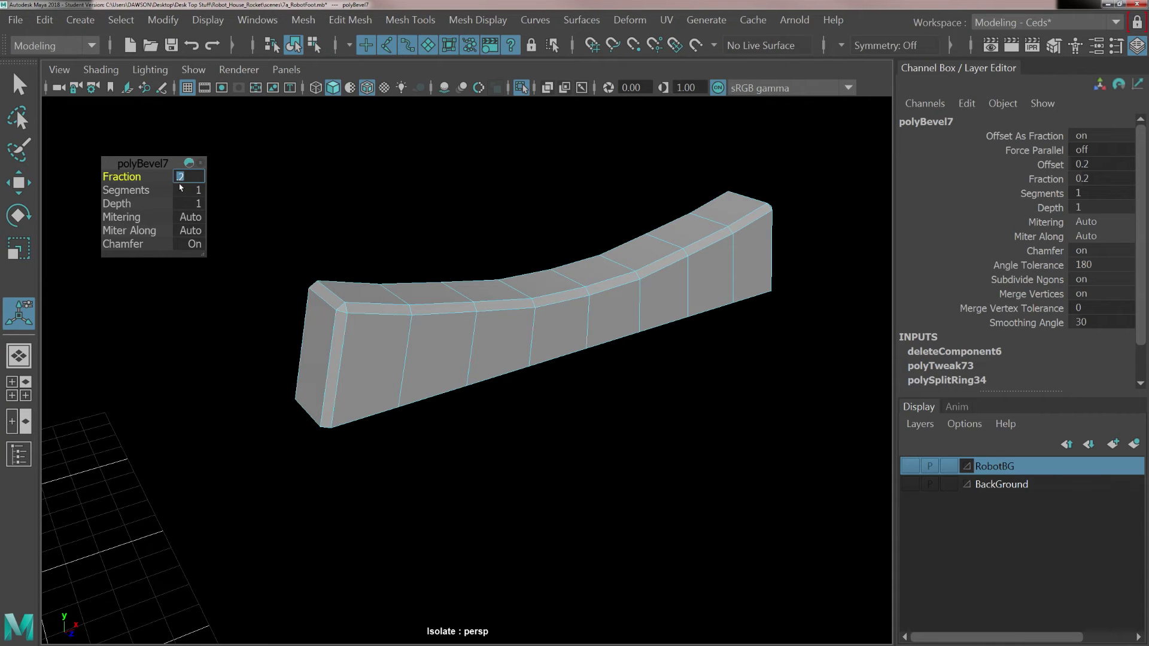
{"action": "left_click", "coordinate": [187, 188]}
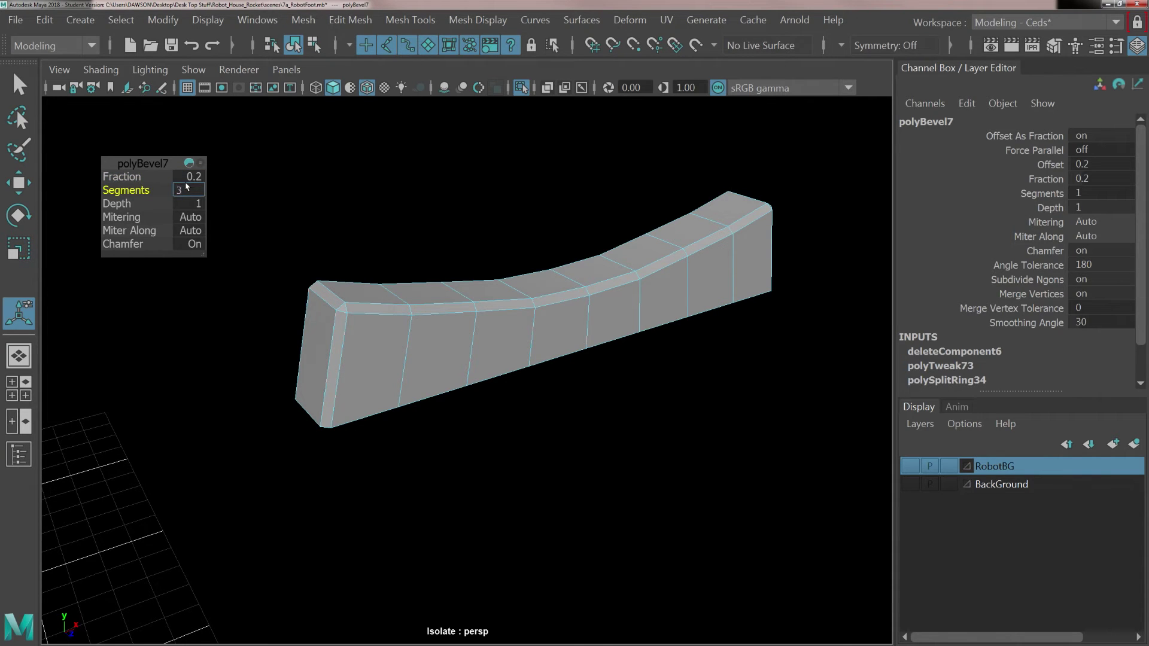
{"action": "key", "text": "Return"}
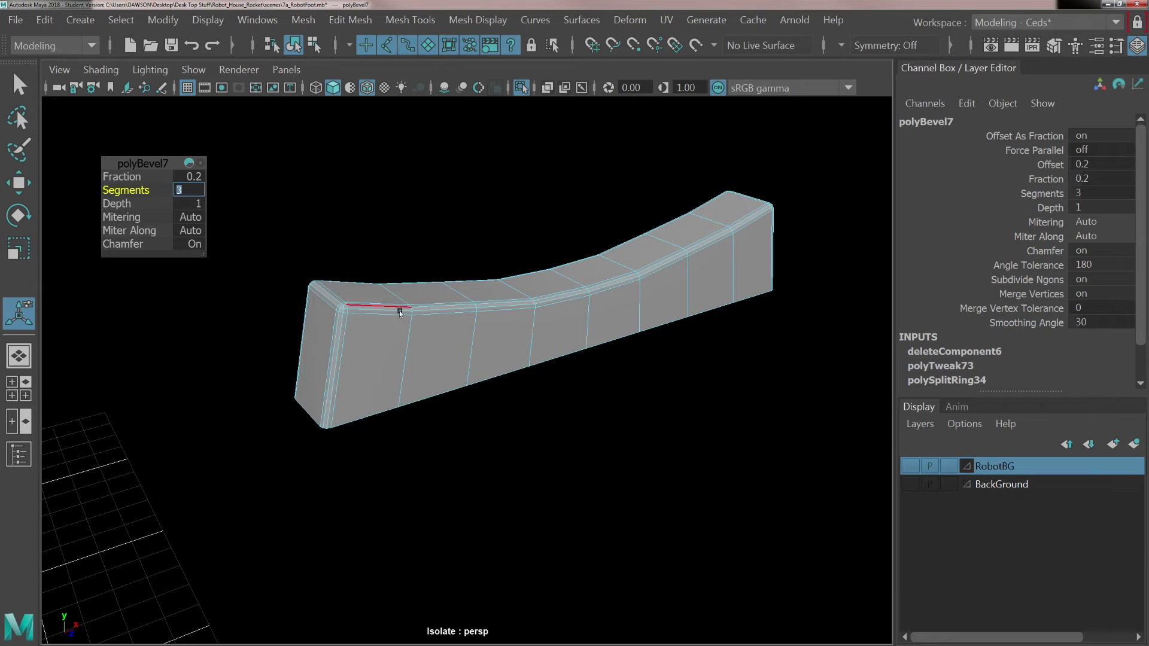
Return to object selection and show the mouth block with smooth mesh preview.
{"action": "right_click_drag", "start_coordinate": [411, 319], "coordinate": [487, 137]}
{"action": "left_click", "coordinate": [558, 282]}
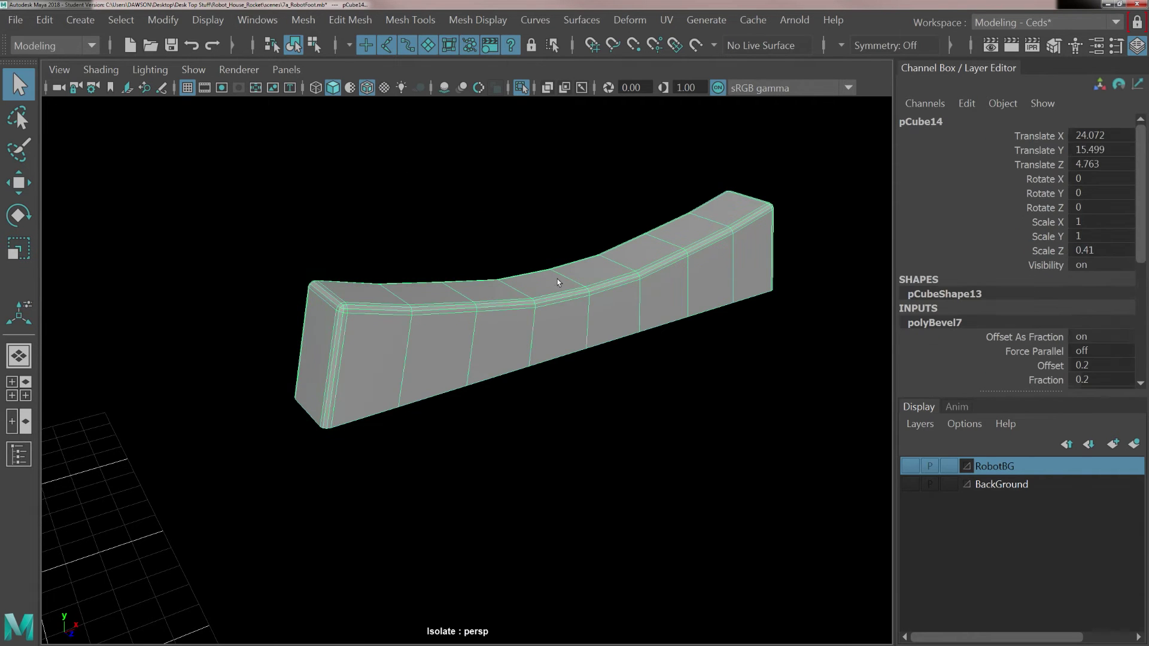
{"action": "key", "text": "3"}
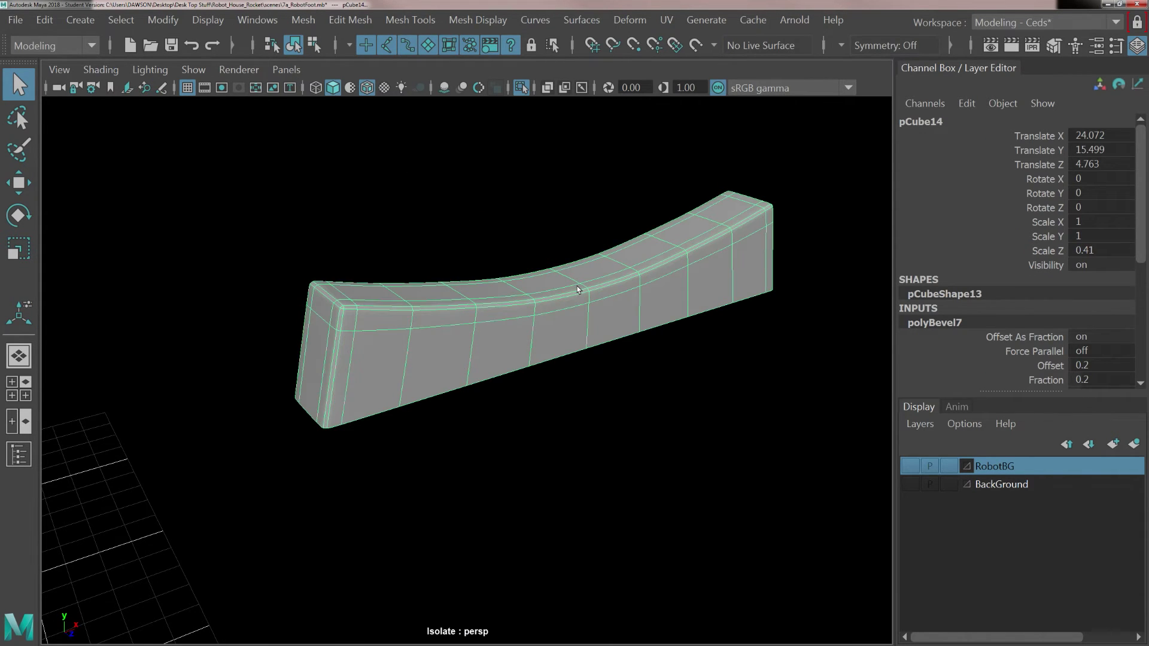
{"action": "left_click", "coordinate": [680, 419]}
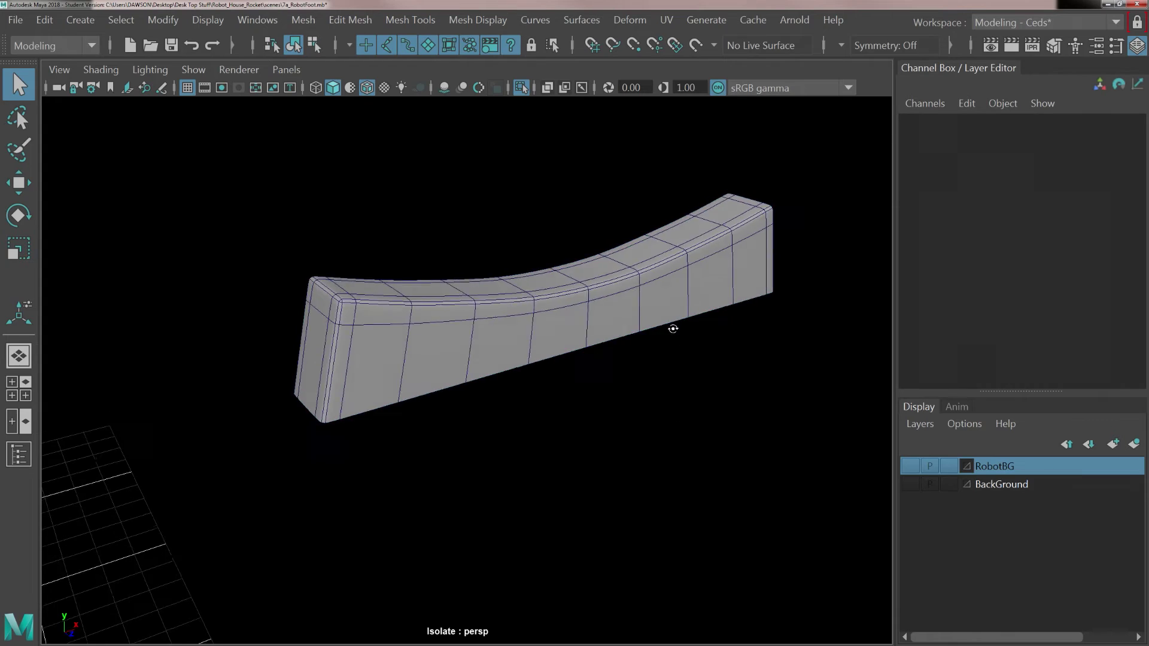
{"action": "left_click_drag", "start_coordinate": [672, 325], "coordinate": [654, 323], "text": "alt"}
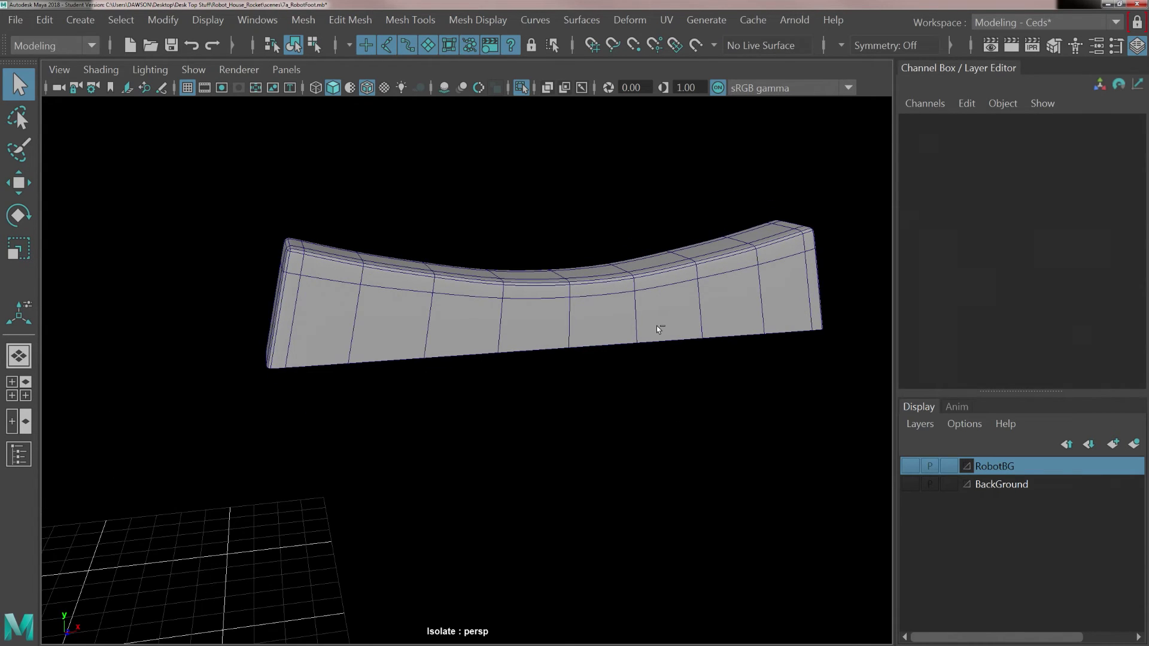
Exit isolation and push the mouth block back into the head recess along Z to a Translate Z of 3.782.
{"action": "key", "text": "ctrl+1"}
{"action": "right_click_drag", "start_coordinate": [656, 325], "coordinate": [636, 330], "text": "alt"}
{"action": "left_click_drag", "start_coordinate": [637, 331], "coordinate": [623, 333], "text": "alt"}
{"action": "left_click", "coordinate": [617, 324]}
{"action": "key", "text": "w"}
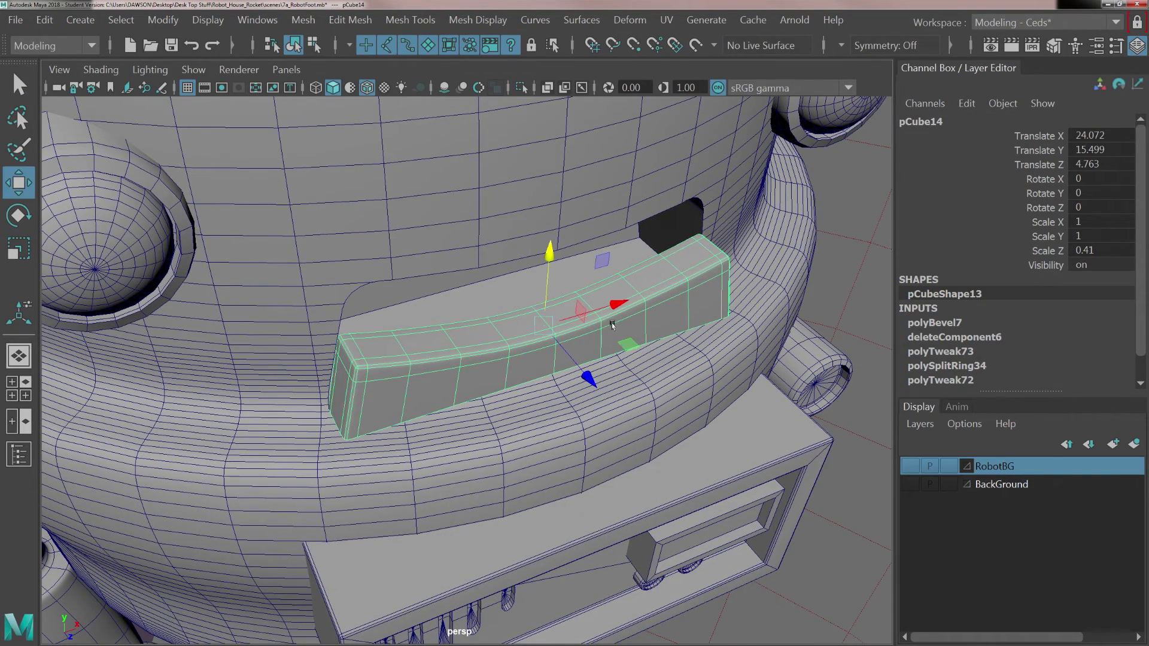
{"action": "left_click_drag", "start_coordinate": [584, 374], "coordinate": [551, 329]}
{"action": "left_click_drag", "start_coordinate": [618, 374], "coordinate": [510, 363], "text": "alt"}
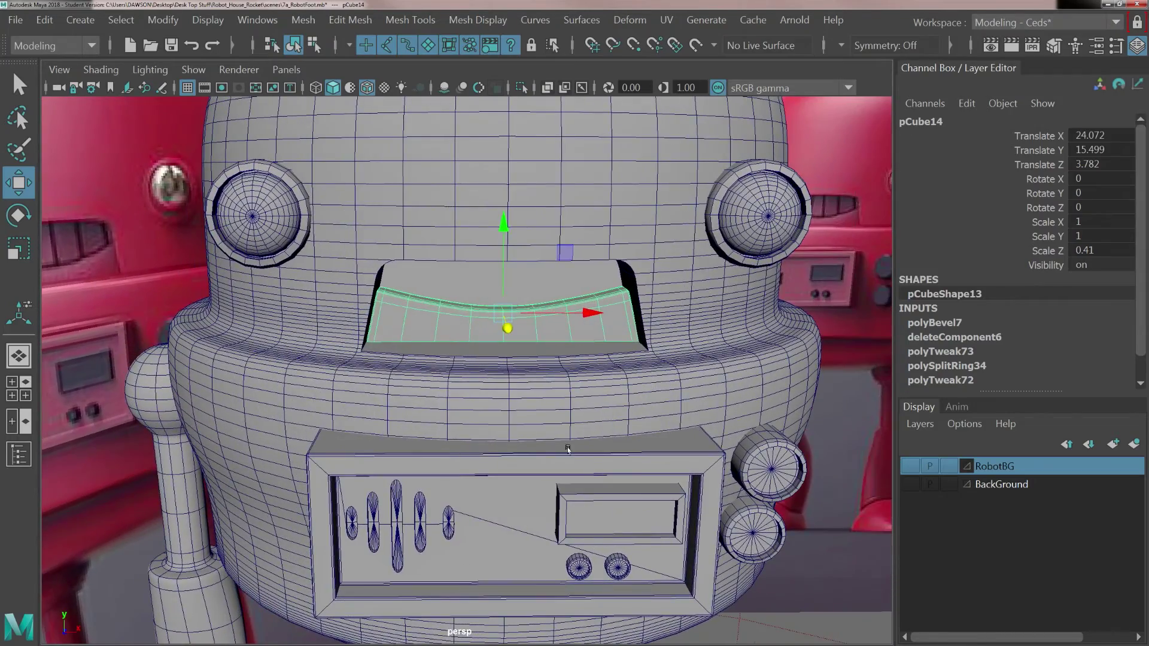
Examine the mouth, both eye rims and the two side knobs from several angles, selecting each rim and knob in turn.
{"action": "middle_click_drag", "start_coordinate": [575, 452], "coordinate": [512, 412], "text": "alt"}
{"action": "left_click_drag", "start_coordinate": [512, 413], "coordinate": [525, 396], "text": "alt"}
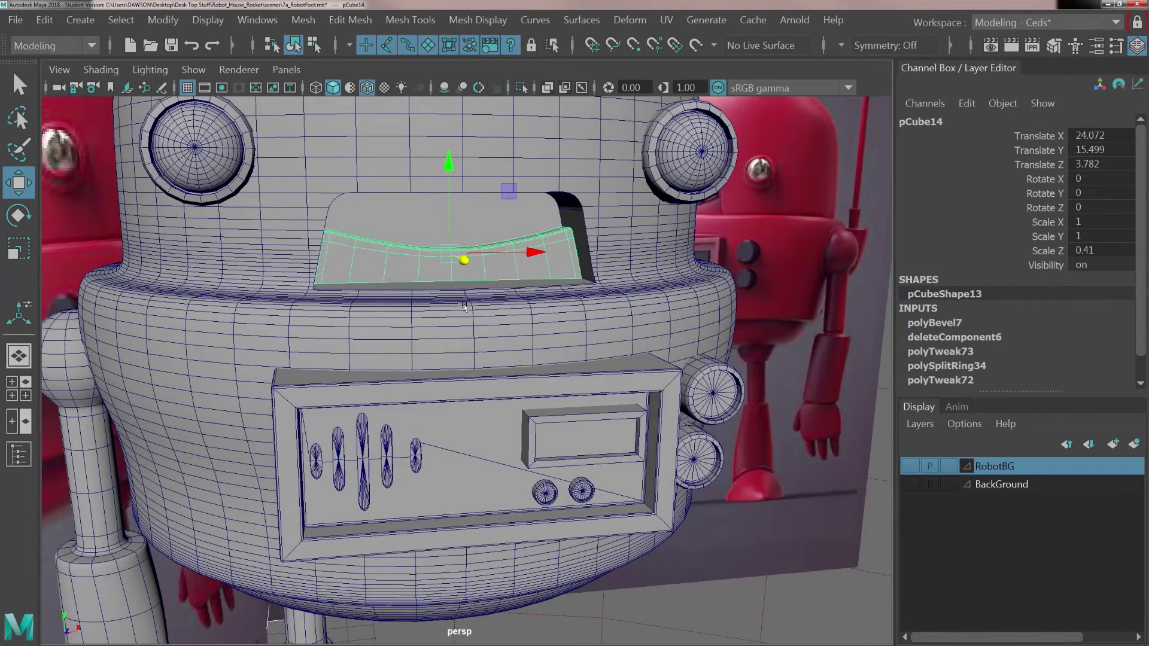
{"action": "middle_click_drag", "start_coordinate": [237, 191], "coordinate": [255, 243], "text": "alt"}
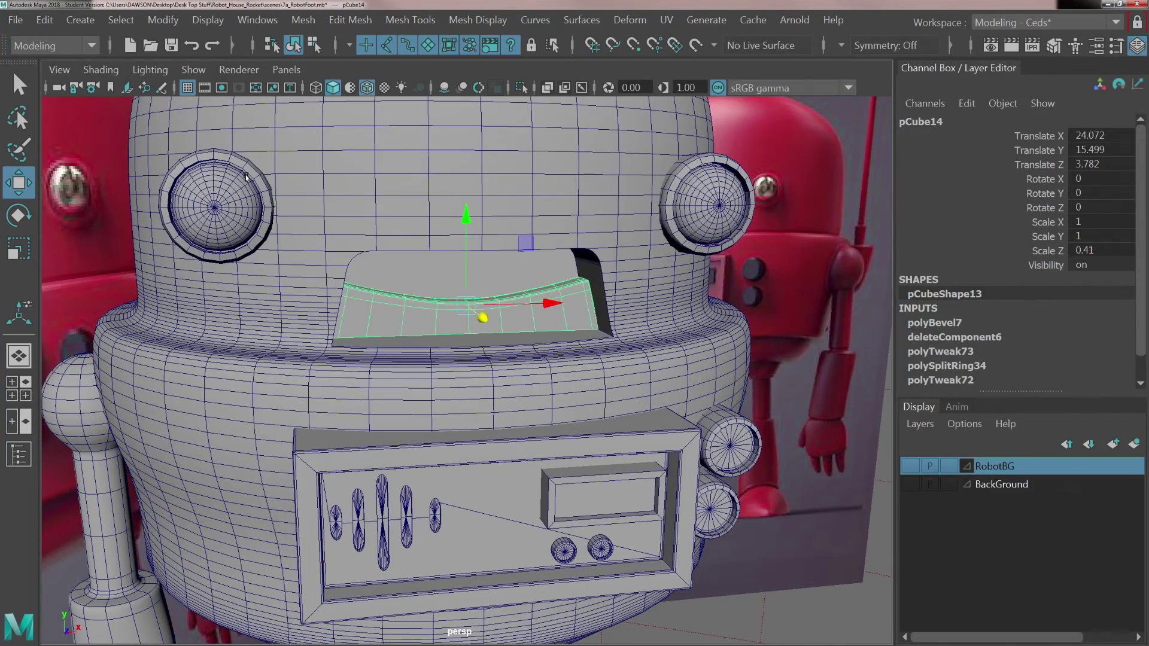
{"action": "left_click", "coordinate": [245, 176]}
{"action": "left_click_drag", "start_coordinate": [246, 177], "coordinate": [239, 218], "text": "alt"}
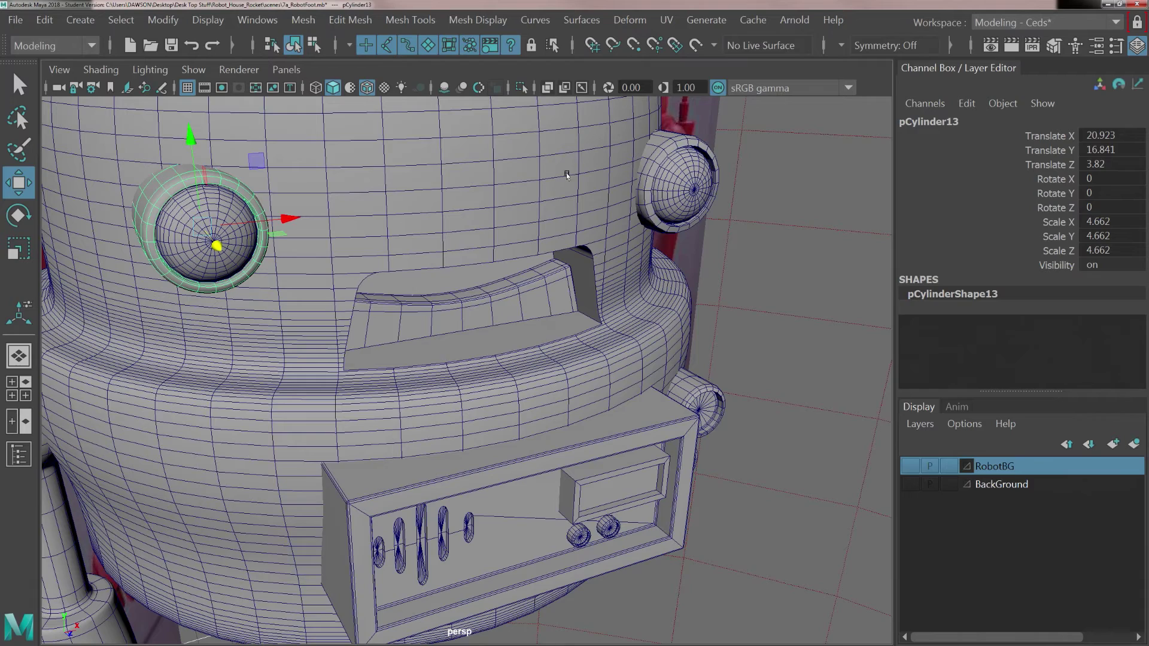
{"action": "left_click", "coordinate": [650, 179]}
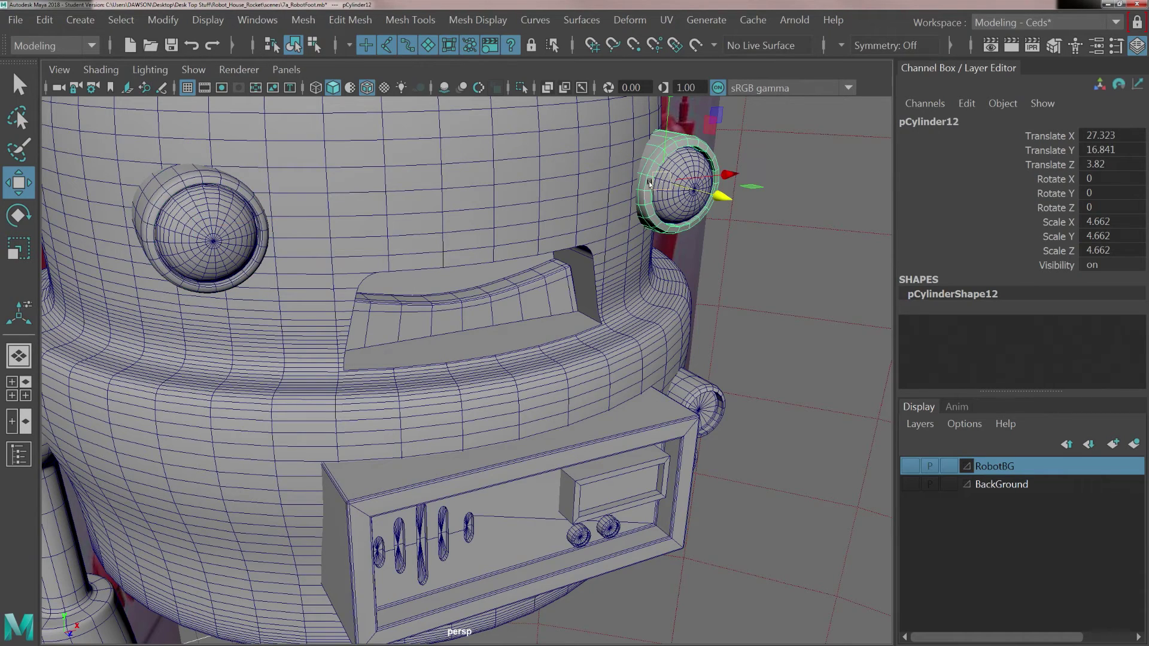
{"action": "left_click_drag", "start_coordinate": [699, 413], "coordinate": [622, 312], "text": "alt"}
{"action": "left_click", "coordinate": [635, 313]}
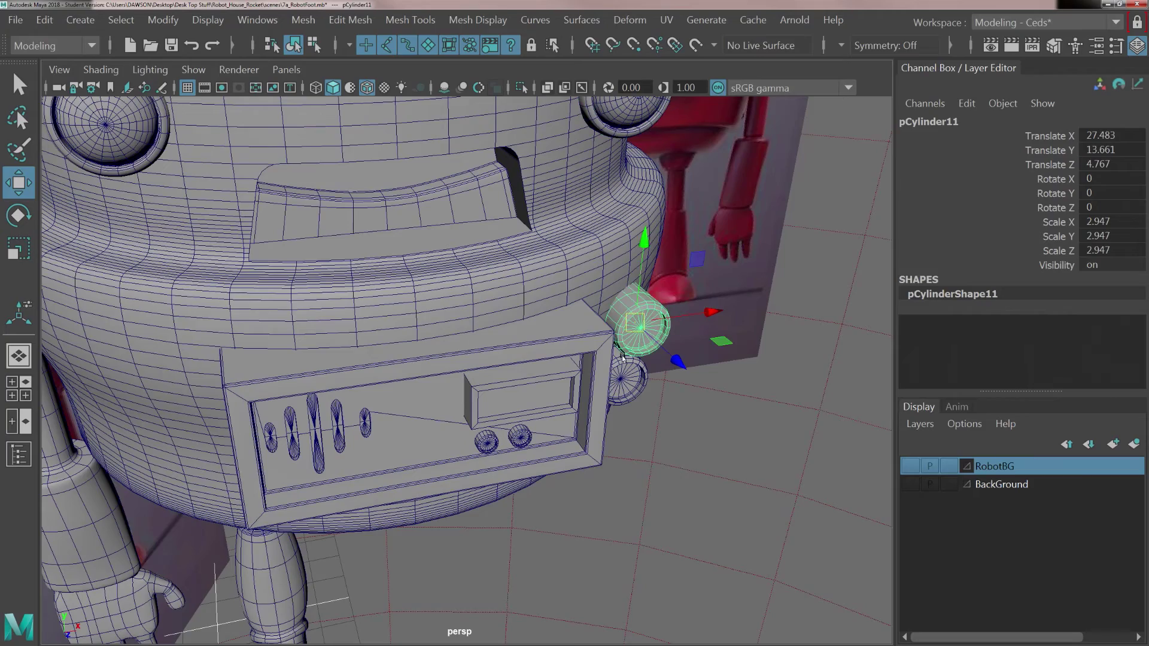
{"action": "left_click", "coordinate": [620, 375]}
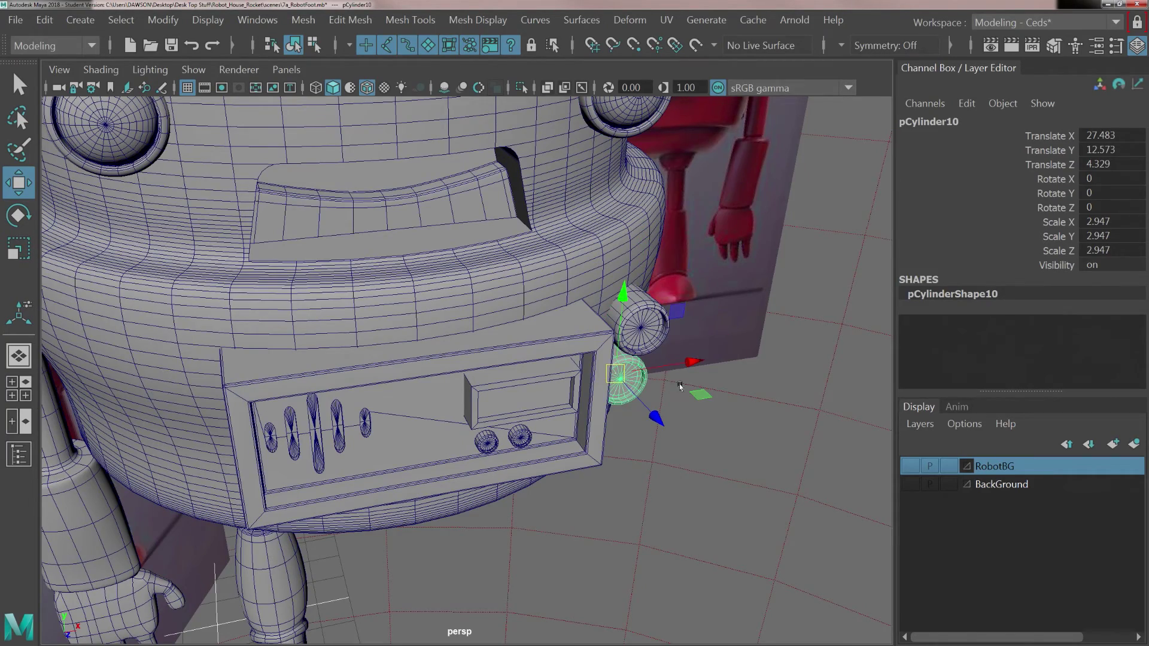
{"action": "left_click_drag", "start_coordinate": [680, 386], "coordinate": [520, 342], "text": "alt"}
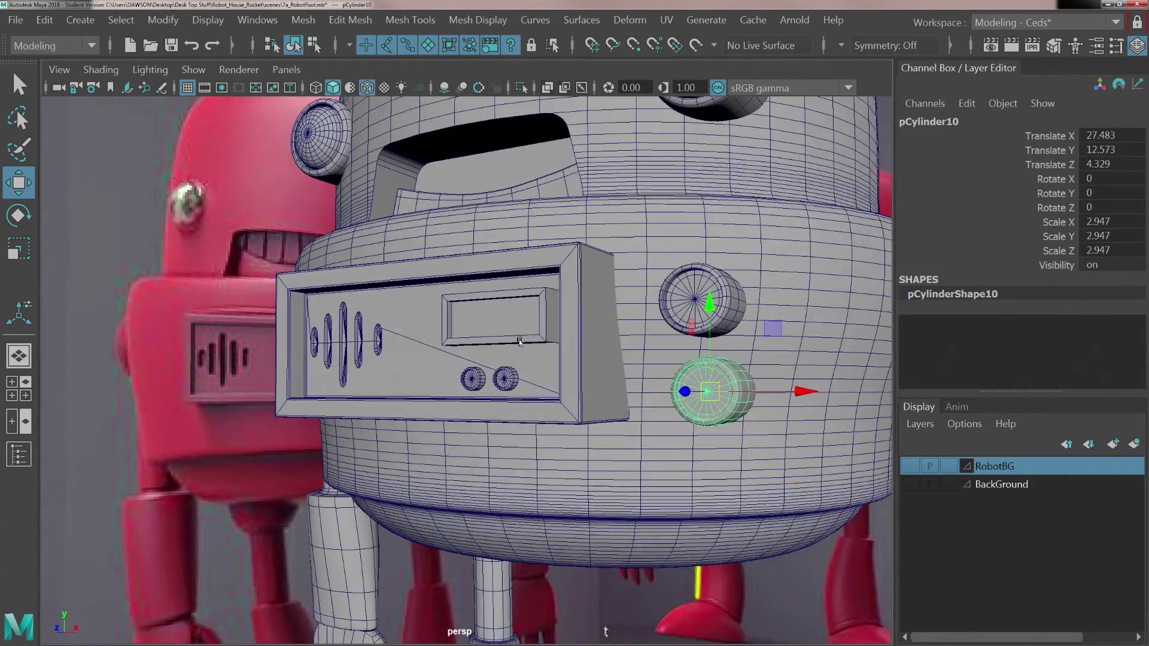
Try smooth mesh preview on the chest panel with the speaker slots.
{"action": "scroll", "coordinate": [519, 329], "scroll_direction": "up", "scroll_amount": 3}
{"action": "left_click", "coordinate": [384, 254]}
{"action": "left_click_drag", "start_coordinate": [380, 267], "coordinate": [380, 282], "text": "alt"}
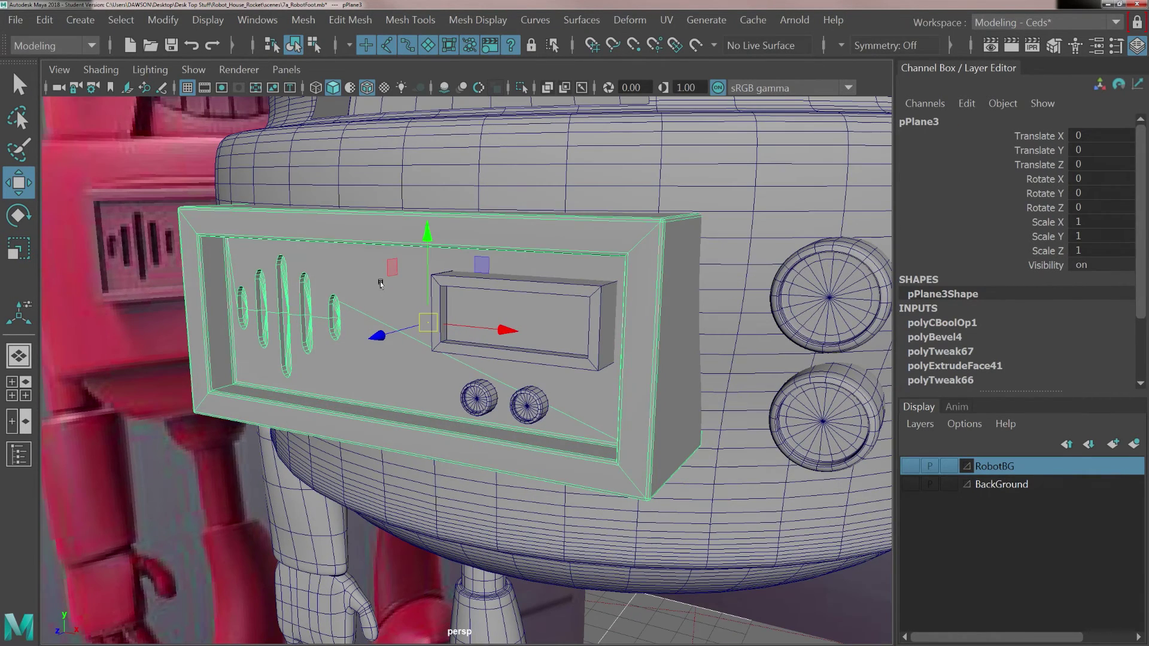
{"action": "key", "text": "3"}
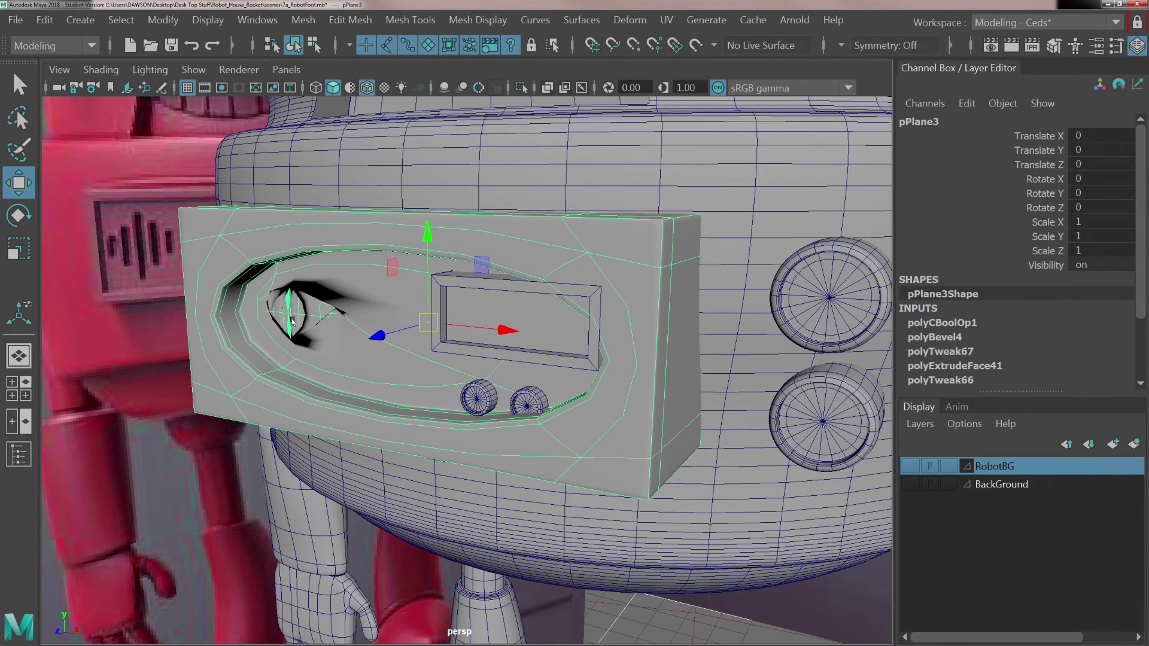
{"action": "key", "text": "1"}
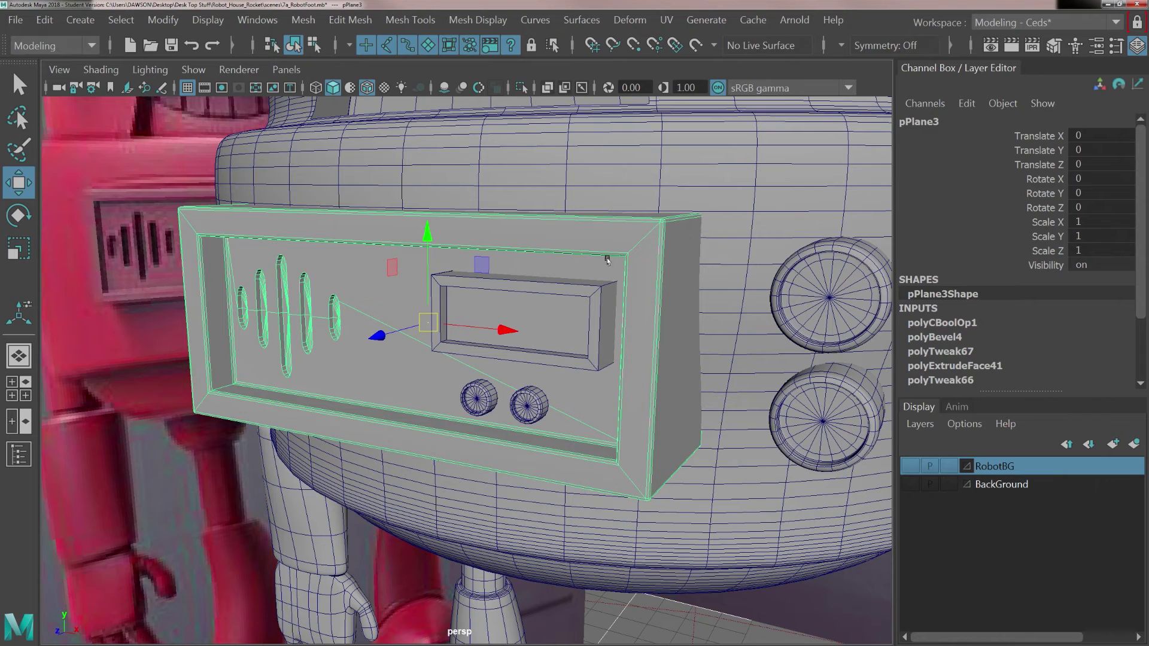
Select the small display frame's outer and inner front loops, depth corners and inner back edges, leaving out the diagonal mitre edges.
{"action": "key", "text": "f"}
{"action": "left_click", "coordinate": [564, 300]}
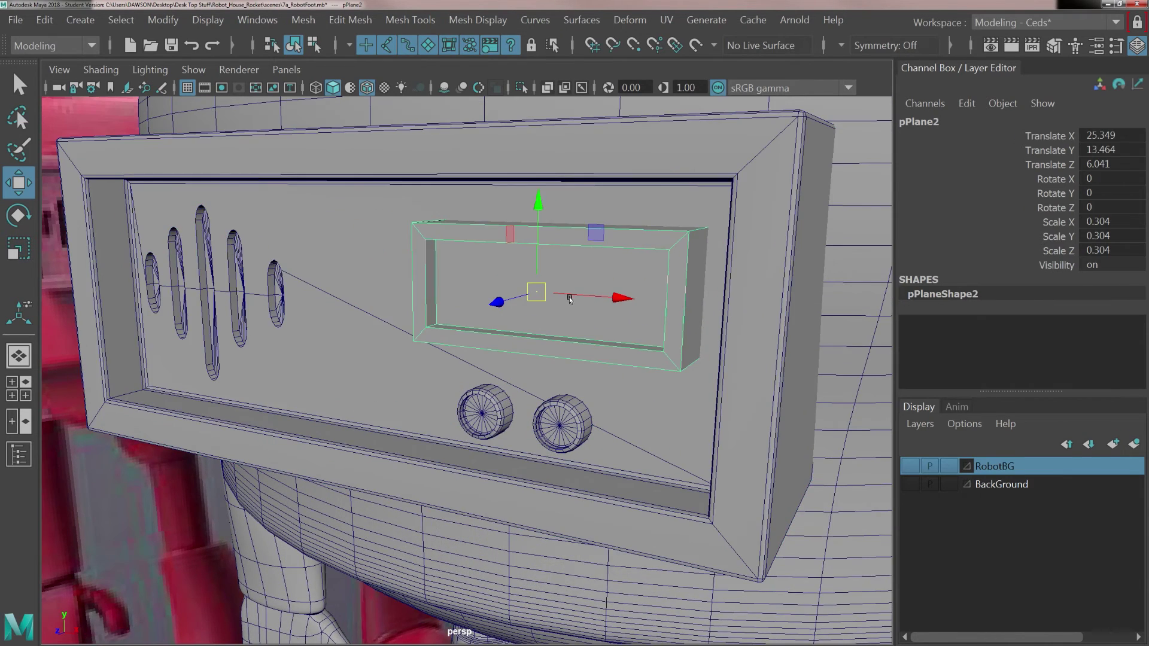
{"action": "key", "text": "f"}
{"action": "scroll", "coordinate": [490, 334], "scroll_direction": "down", "scroll_amount": 3}
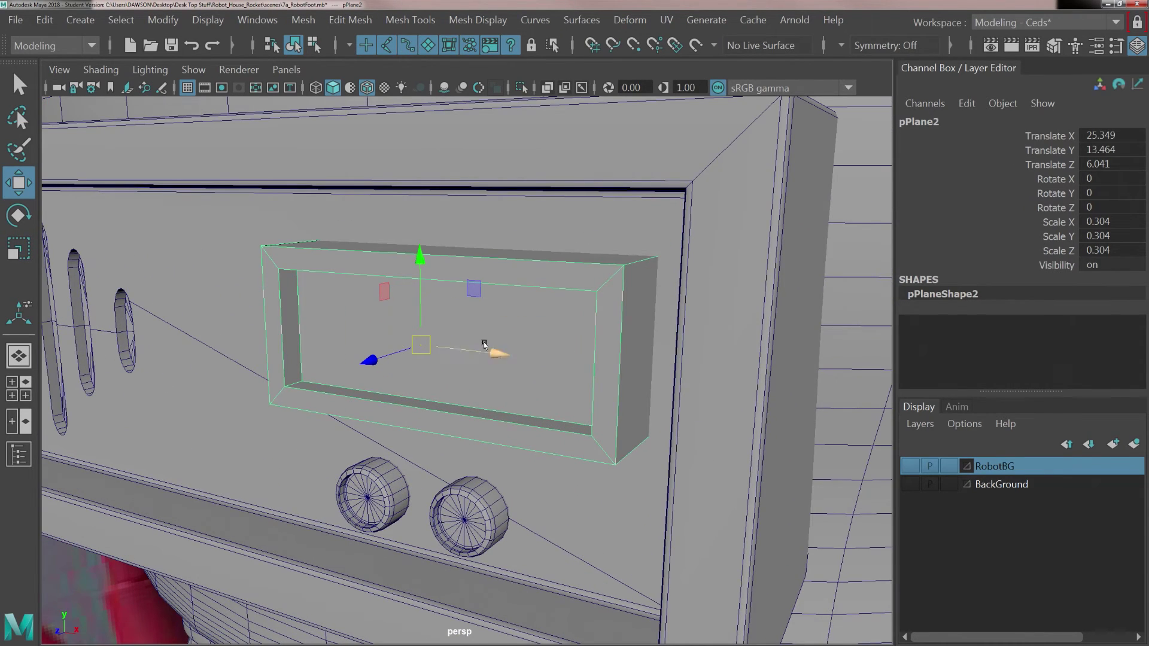
{"action": "right_click", "coordinate": [533, 323]}
{"action": "right_click_drag", "start_coordinate": [543, 325], "coordinate": [551, 125]}
{"action": "left_click", "coordinate": [603, 297]}
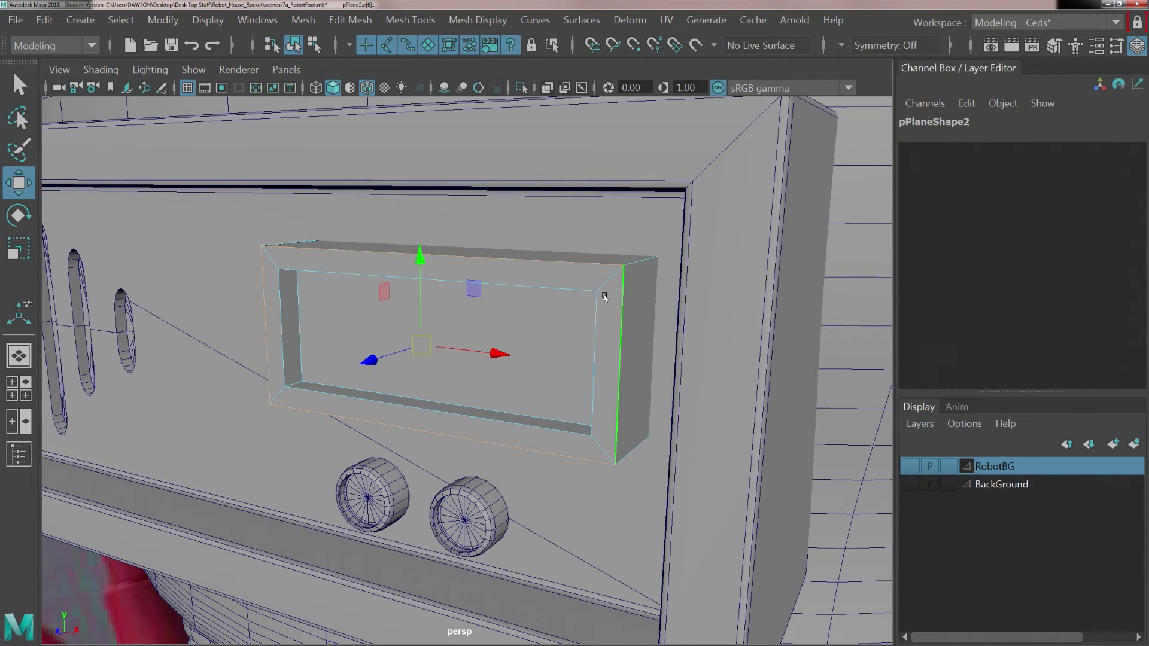
{"action": "double_click", "coordinate": [562, 289], "text": "shift"}
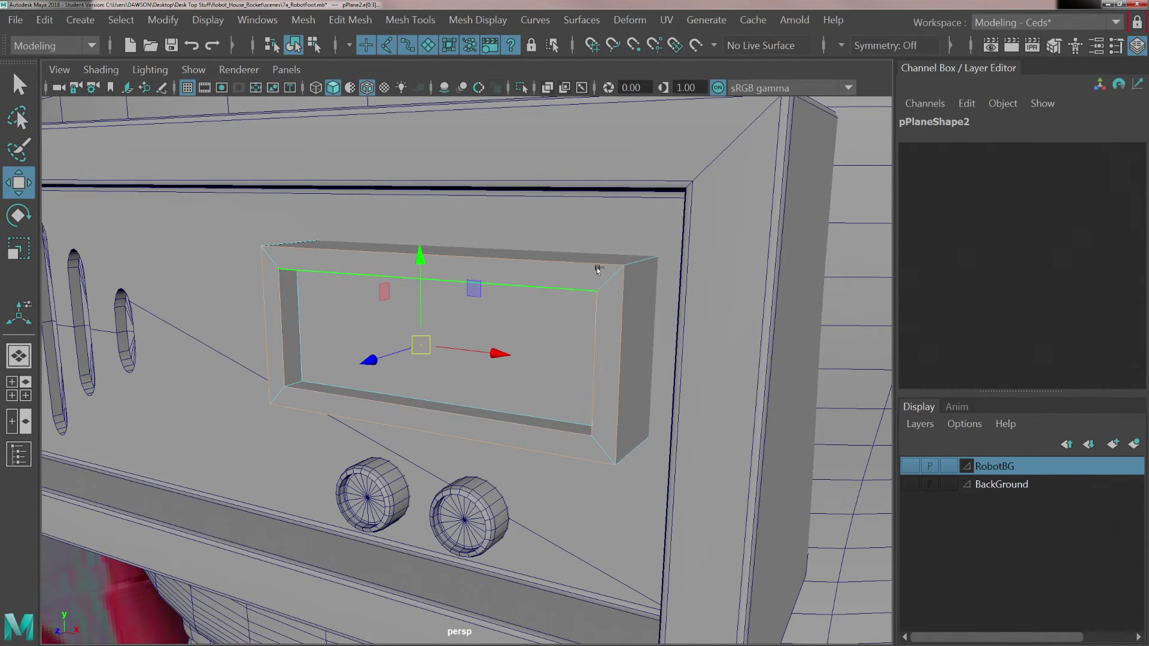
{"action": "left_click", "coordinate": [629, 262], "text": "shift"}
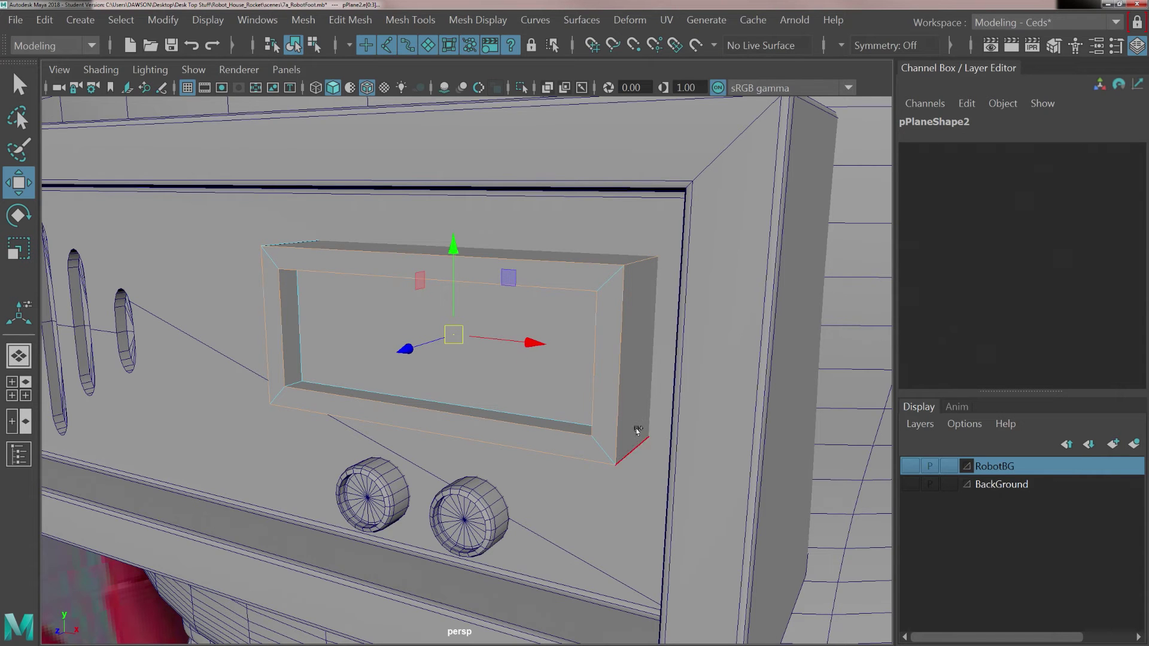
{"action": "left_click_drag", "start_coordinate": [315, 252], "coordinate": [385, 254], "text": "alt"}
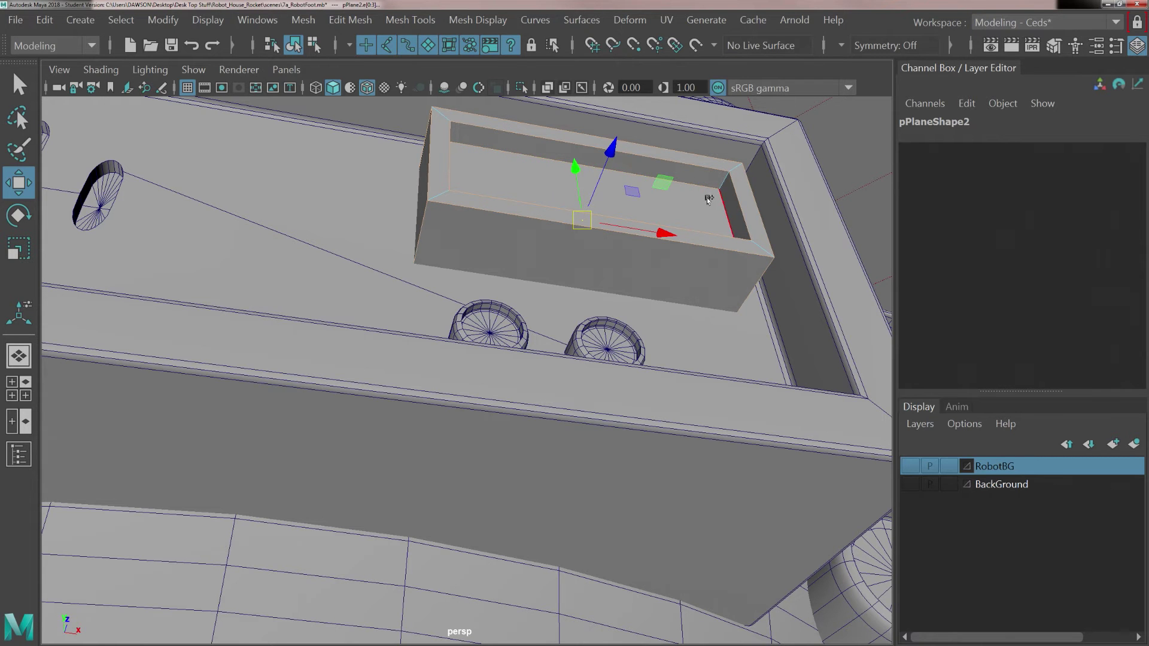
{"action": "left_click_drag", "start_coordinate": [709, 201], "coordinate": [516, 228], "text": "alt"}
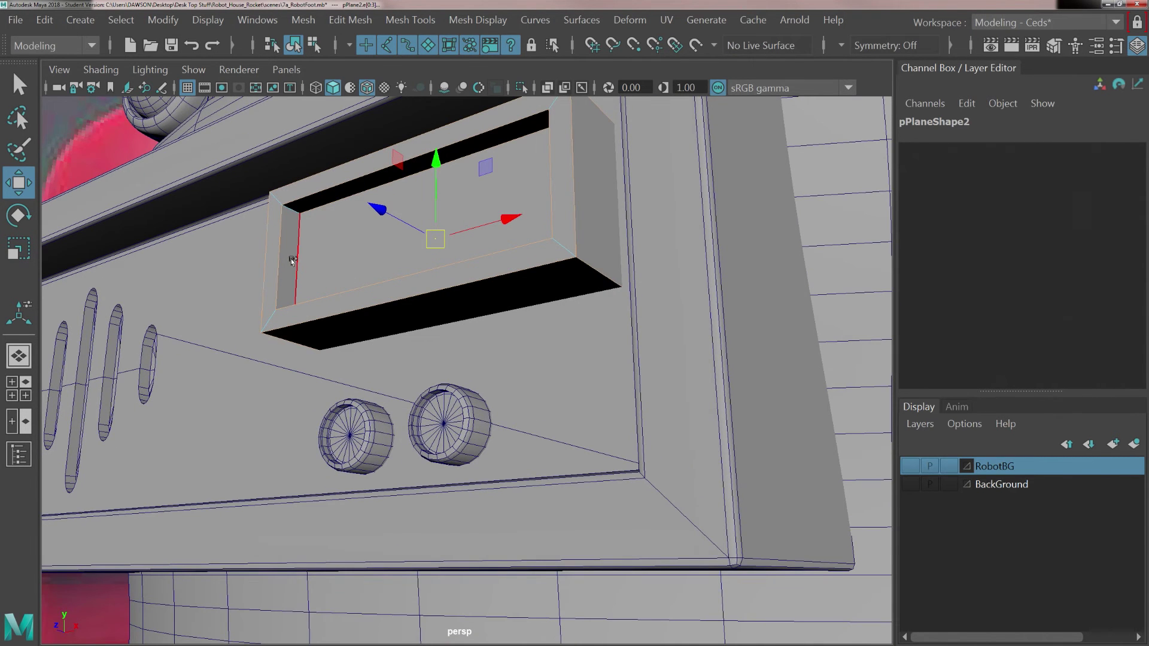
{"action": "left_click_drag", "start_coordinate": [359, 259], "coordinate": [324, 293], "text": "alt"}
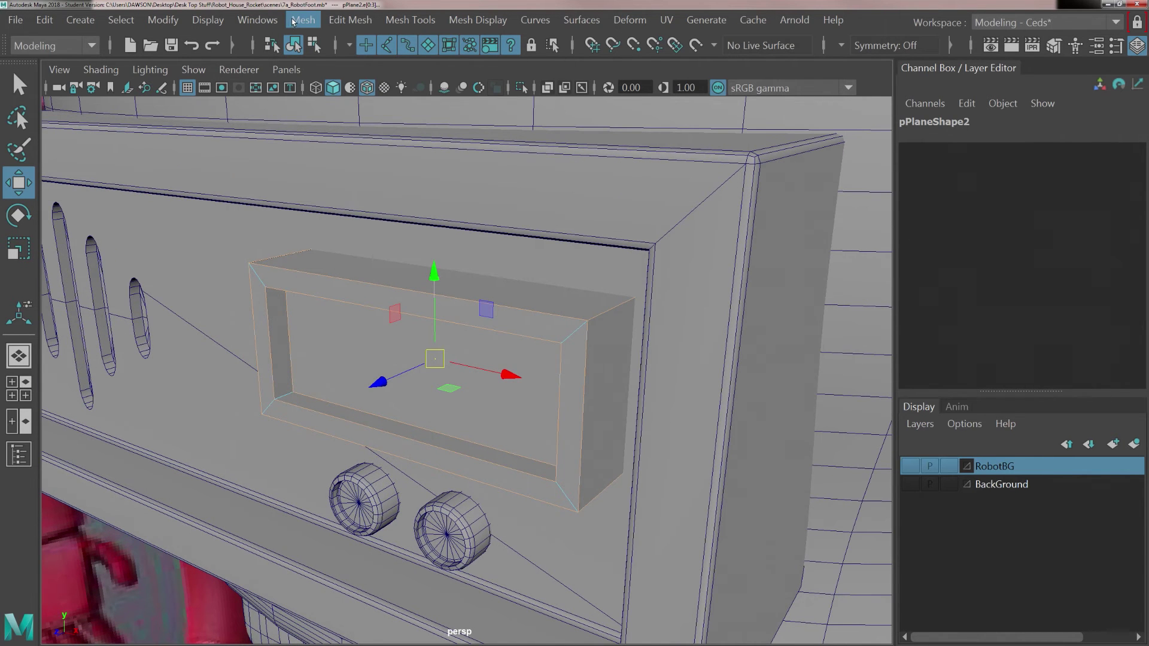
Bevel the selected display frame edges with 3 segments and return to object selection.
{"action": "left_click", "coordinate": [303, 21]}
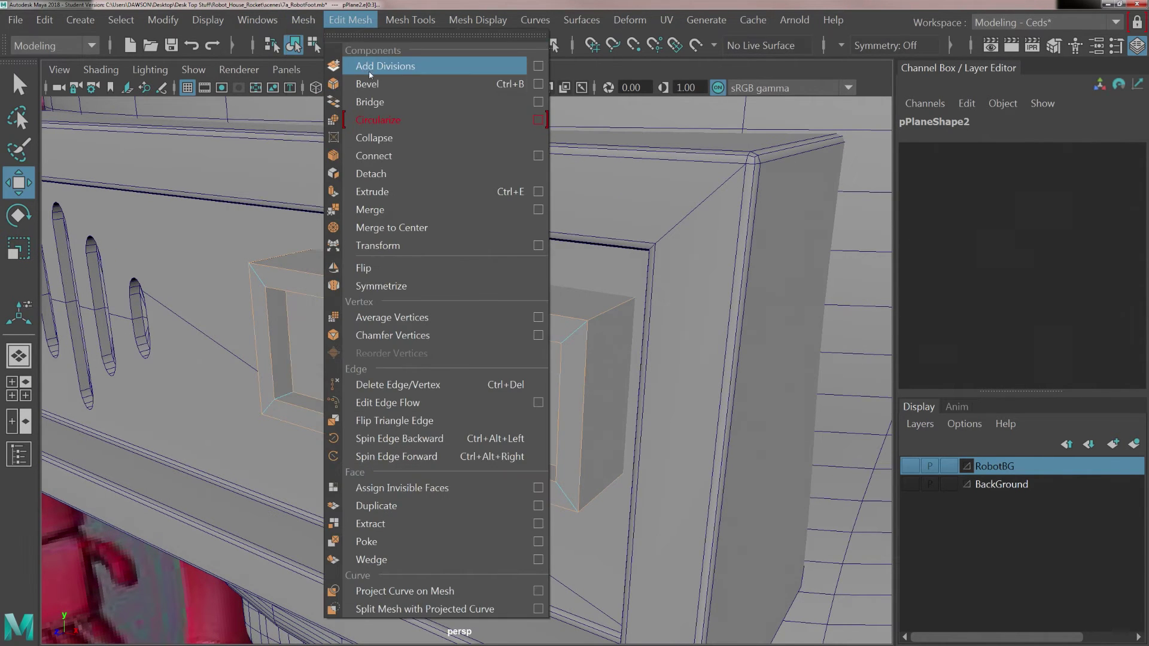
{"action": "left_click", "coordinate": [369, 83]}
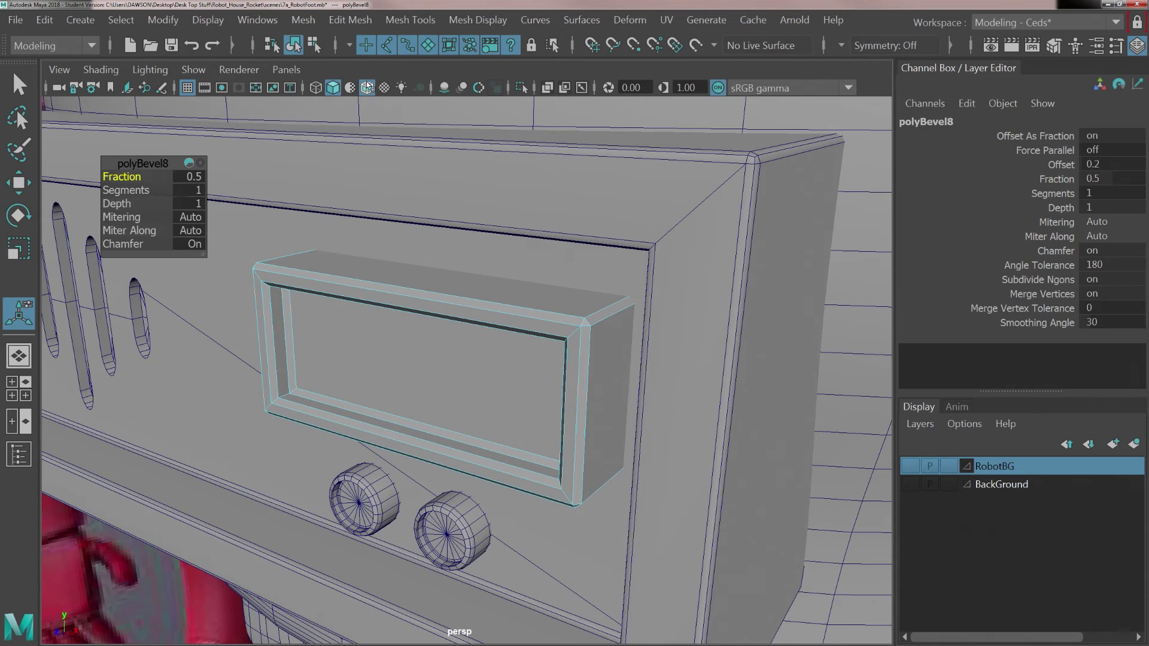
{"action": "left_click", "coordinate": [192, 190]}
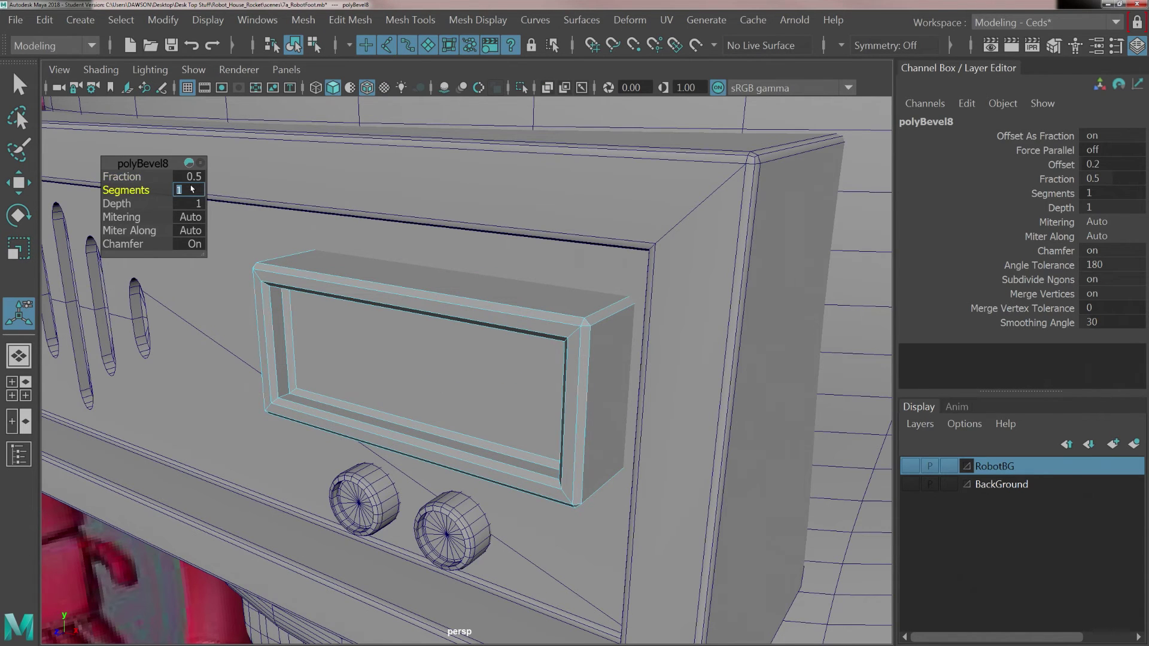
{"action": "key", "text": "Return"}
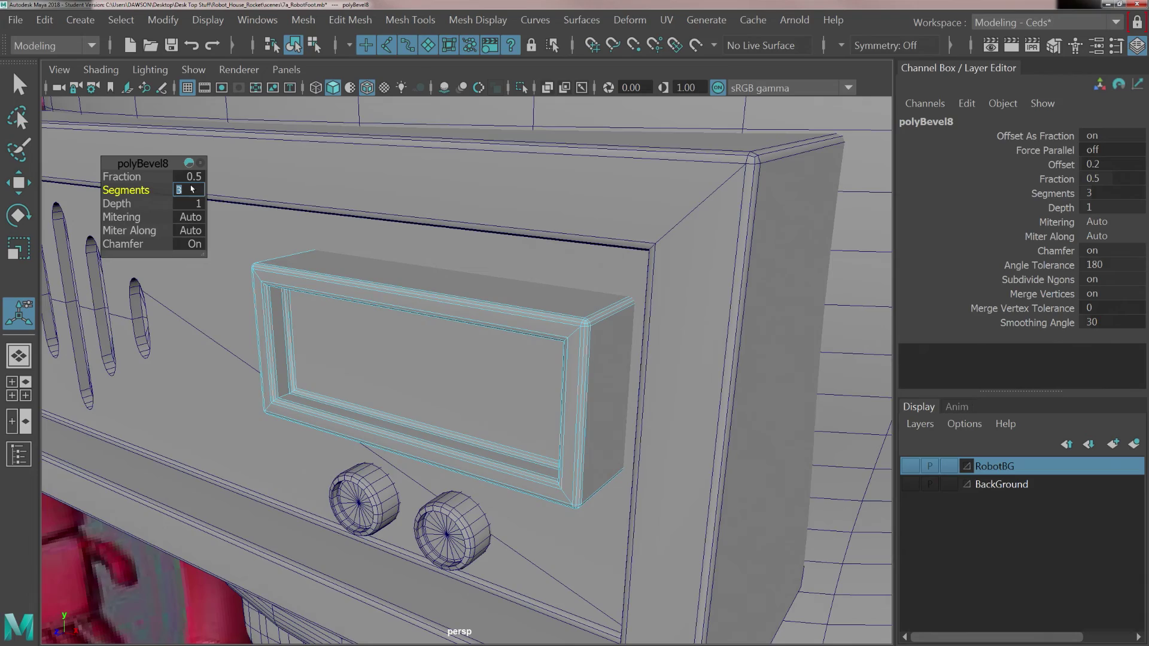
{"action": "scroll", "coordinate": [377, 350], "scroll_direction": "down", "scroll_amount": 8}
{"action": "left_click_drag", "start_coordinate": [323, 376], "coordinate": [353, 244], "text": "alt"}
{"action": "right_click_drag", "start_coordinate": [416, 167], "coordinate": [488, 168]}
{"action": "scroll", "coordinate": [434, 380], "scroll_direction": "down", "scroll_amount": 3}
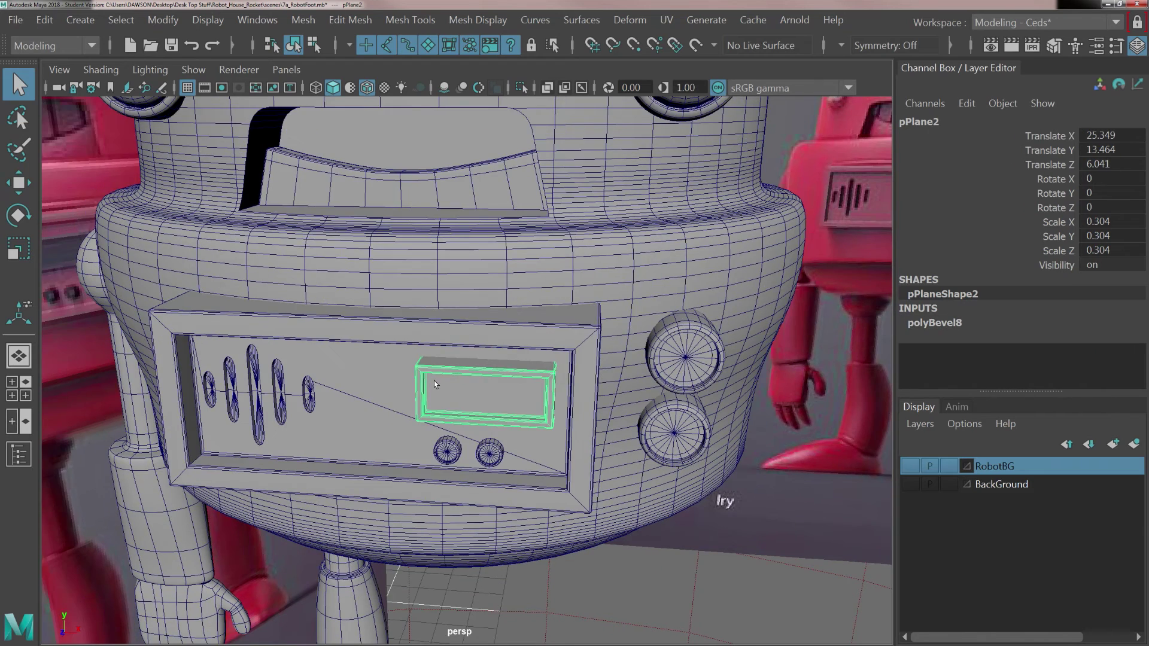
Create a polygon plane about 0.505 wide and 0.795 high in the front view, covering the central tooth above the mouth block.
{"action": "key", "text": "space"}
{"action": "key", "text": "space"}
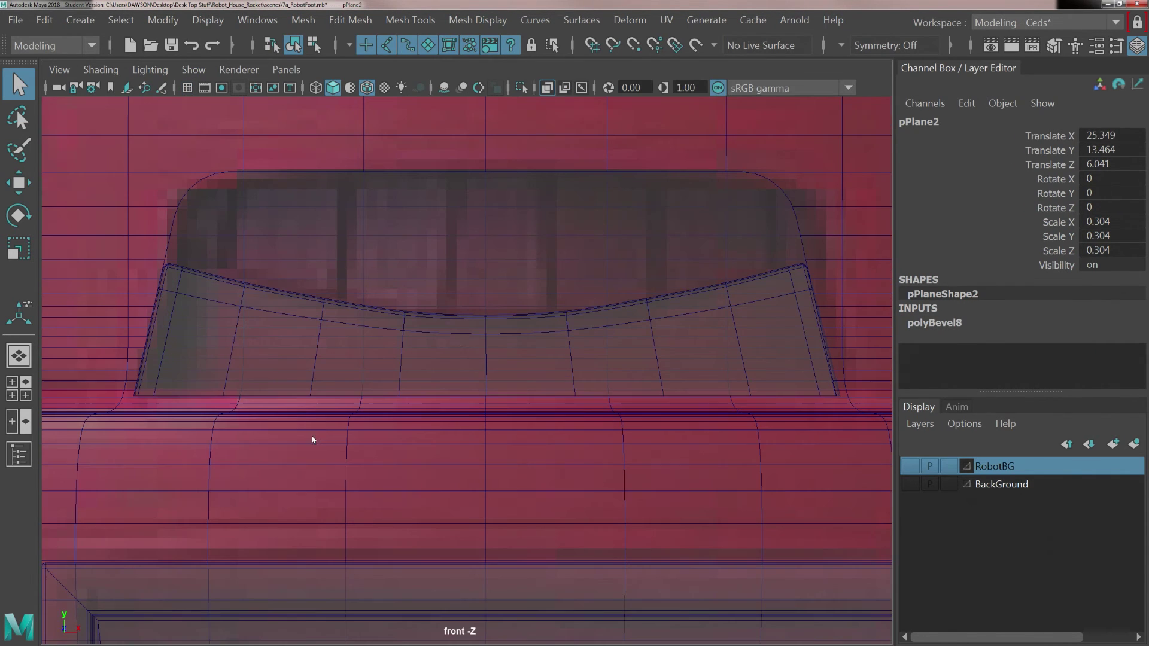
{"action": "middle_click_drag", "start_coordinate": [451, 294], "coordinate": [435, 351], "text": "alt"}
{"action": "scroll", "coordinate": [435, 353], "scroll_direction": "up", "scroll_amount": 1}
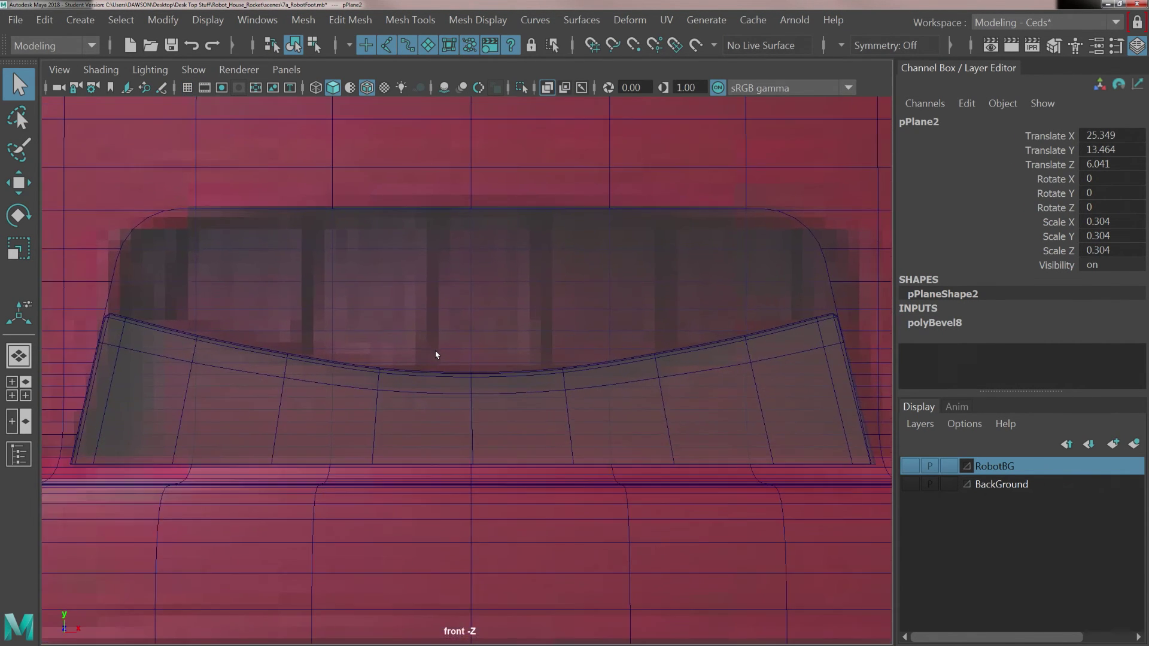
{"action": "left_click", "coordinate": [82, 22]}
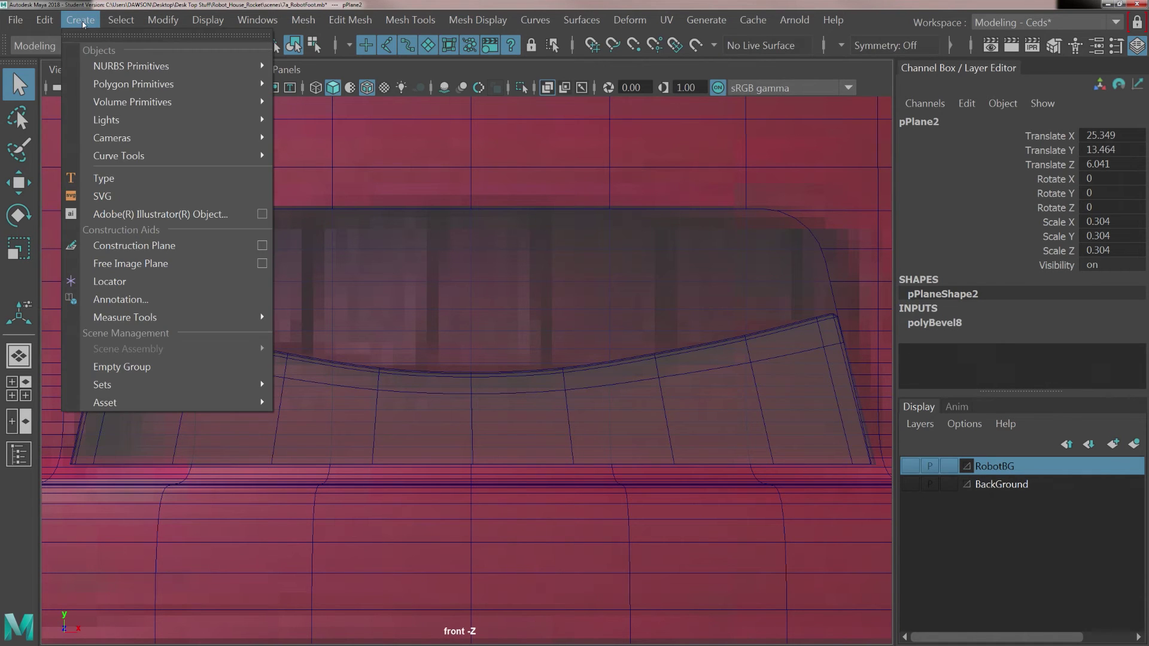
{"action": "mouse_move", "coordinate": [125, 89]}
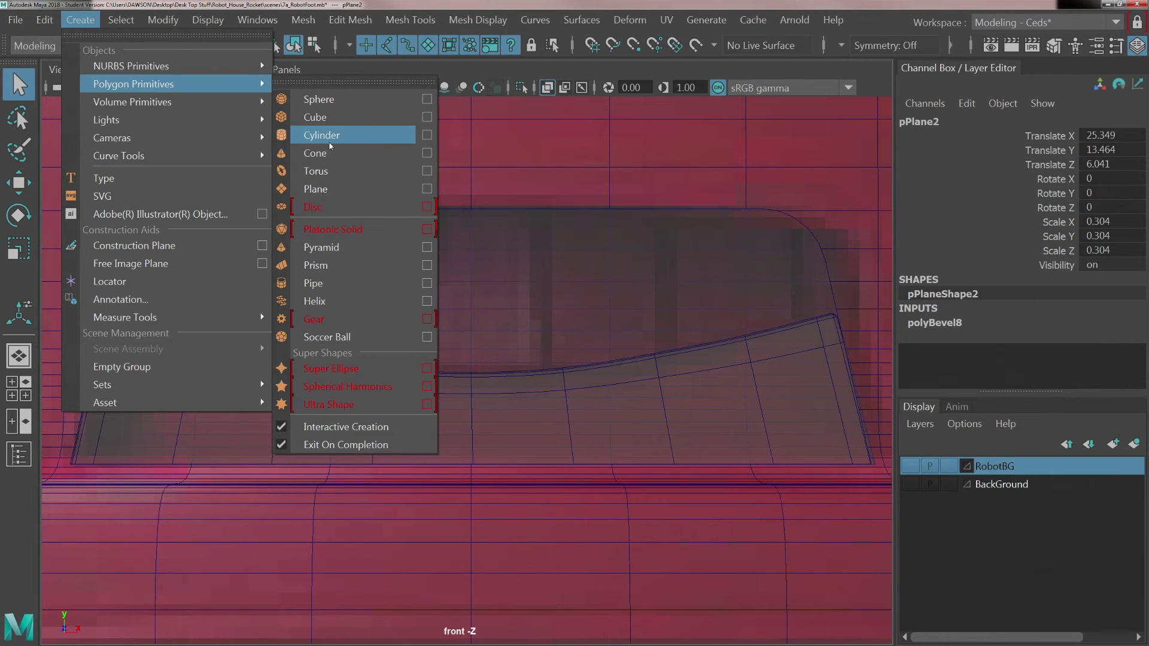
{"action": "left_click", "coordinate": [326, 189]}
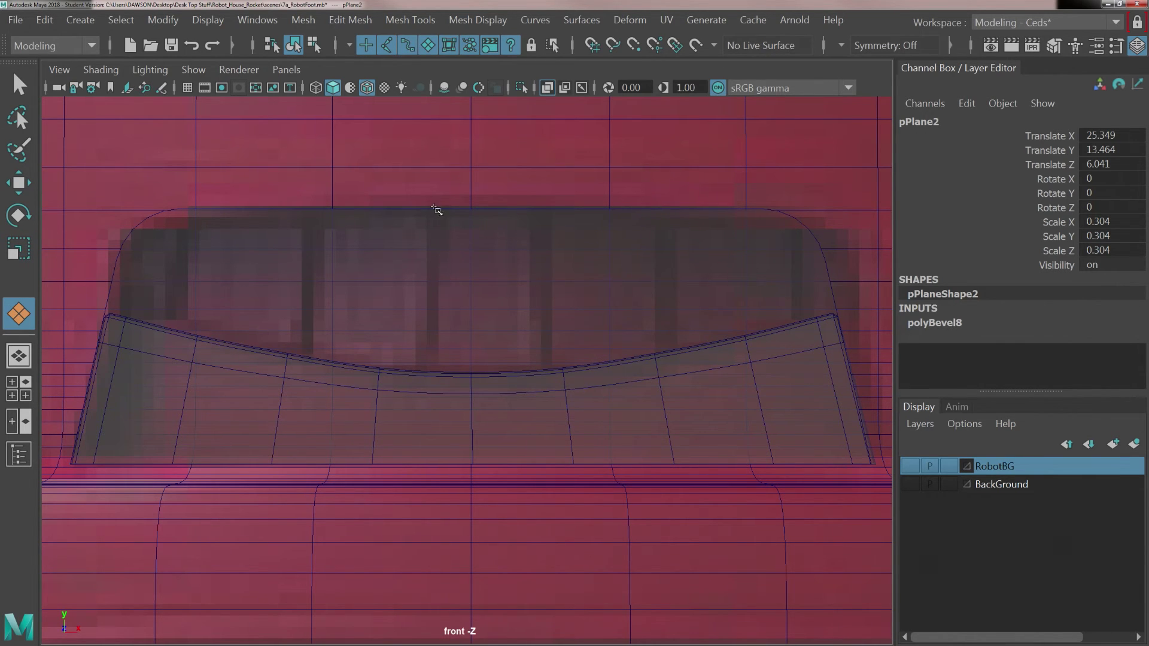
{"action": "left_click_drag", "start_coordinate": [437, 203], "coordinate": [546, 374]}
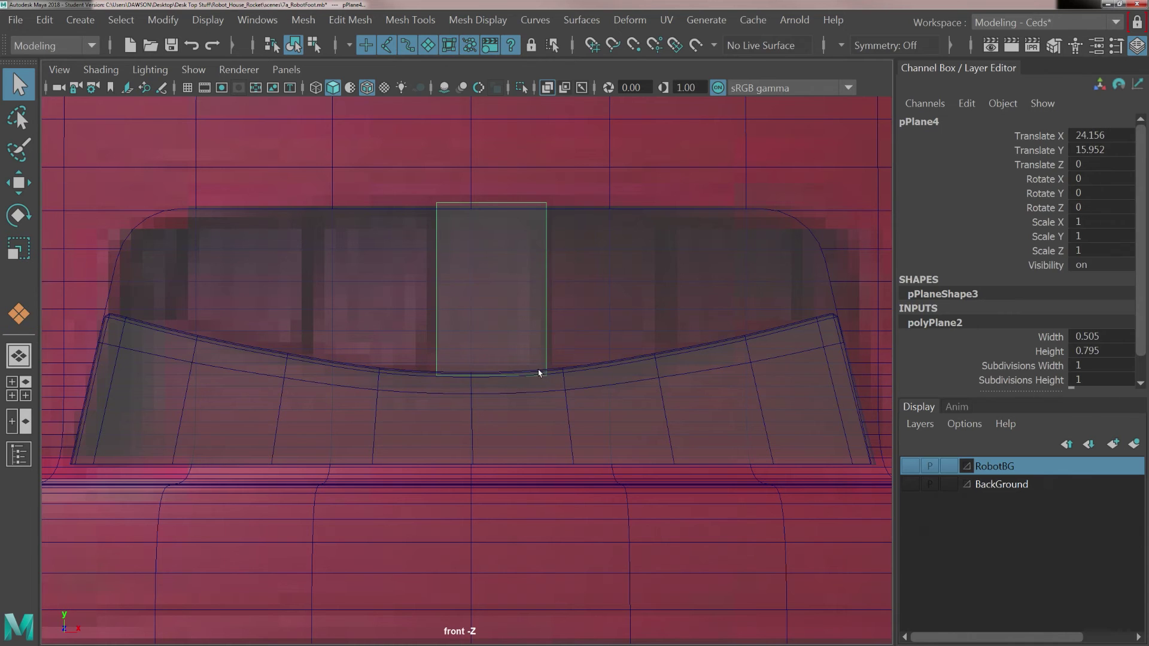
Move the new tooth plane forward along Z into the mouth opening, to a Translate Z of about 3.791.
{"action": "key", "text": "w"}
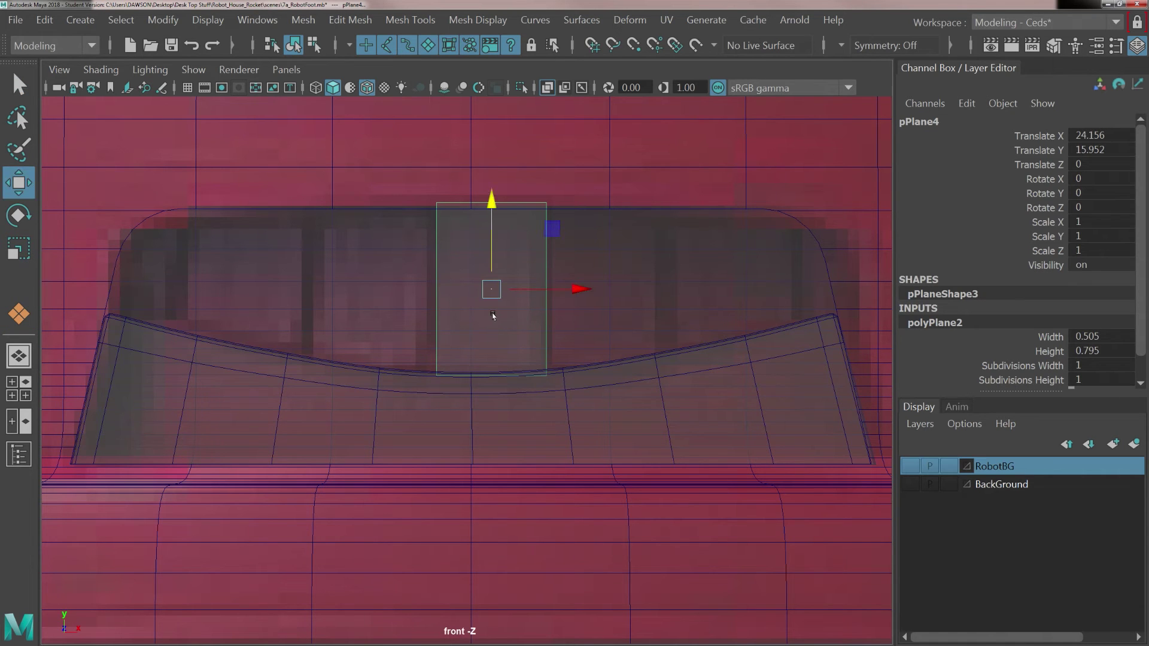
{"action": "key", "text": "space"}
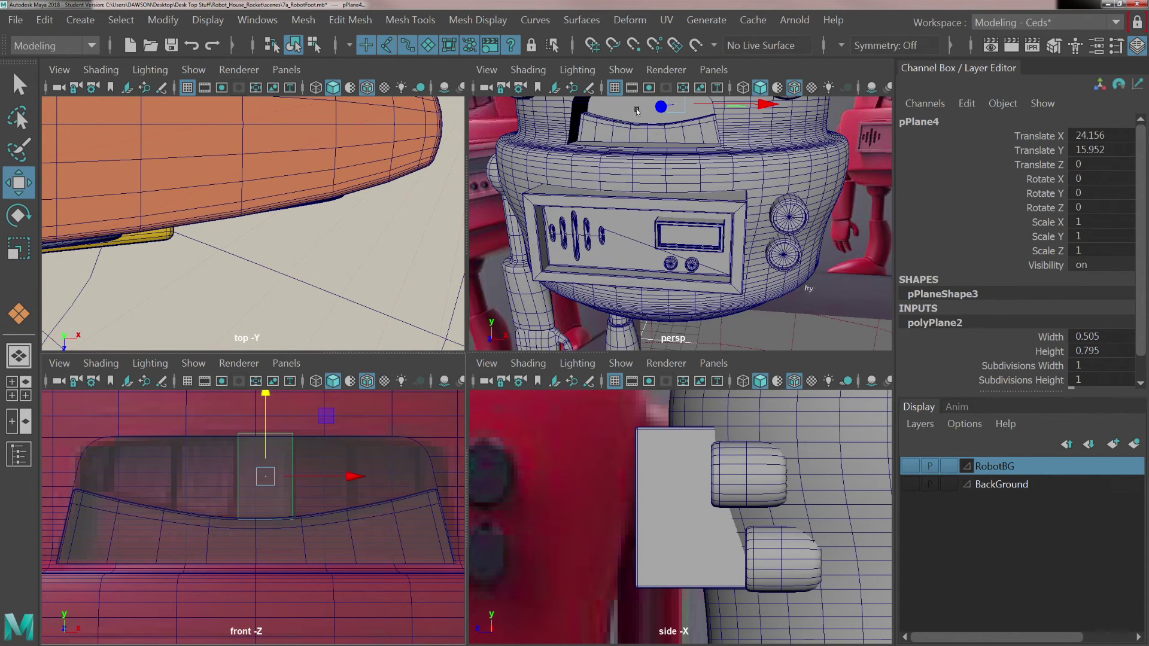
{"action": "middle_click_drag", "start_coordinate": [697, 124], "coordinate": [677, 234], "text": "alt"}
{"action": "left_click_drag", "start_coordinate": [677, 235], "coordinate": [589, 261], "text": "alt"}
{"action": "scroll", "coordinate": [688, 239], "scroll_direction": "up", "scroll_amount": 6}
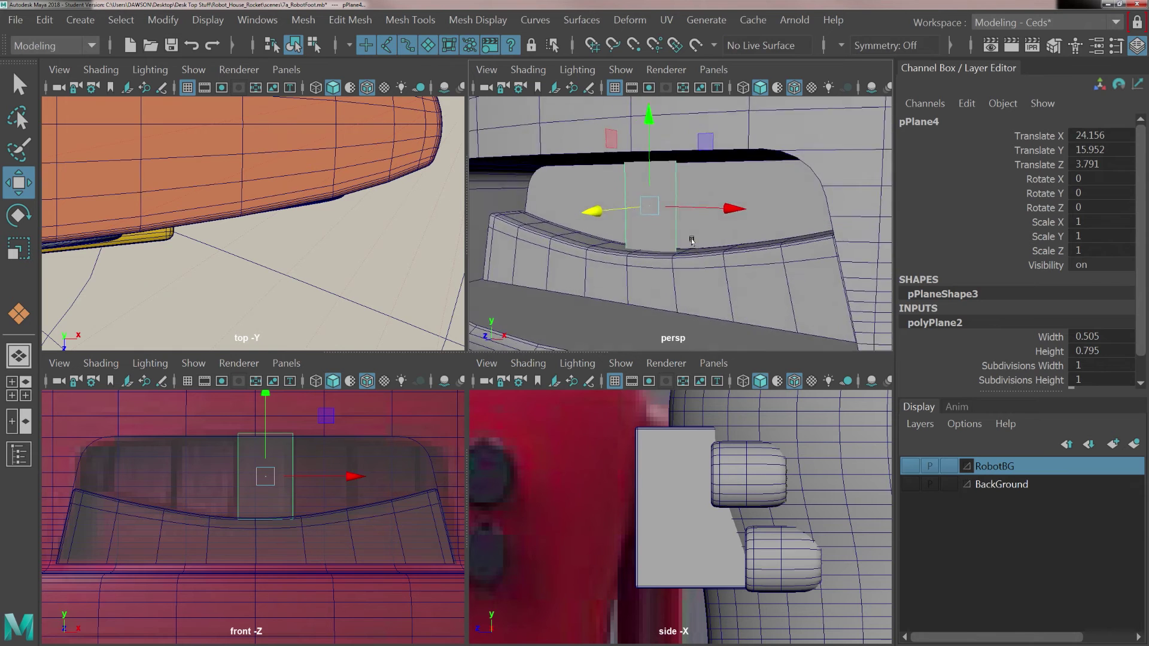
{"action": "left_click_drag", "start_coordinate": [691, 241], "coordinate": [666, 245], "text": "alt"}
Duplicate the central tooth plane and place the copy over the neighbouring left tooth at a Translate X of about 23.605.
{"action": "key", "text": "space"}
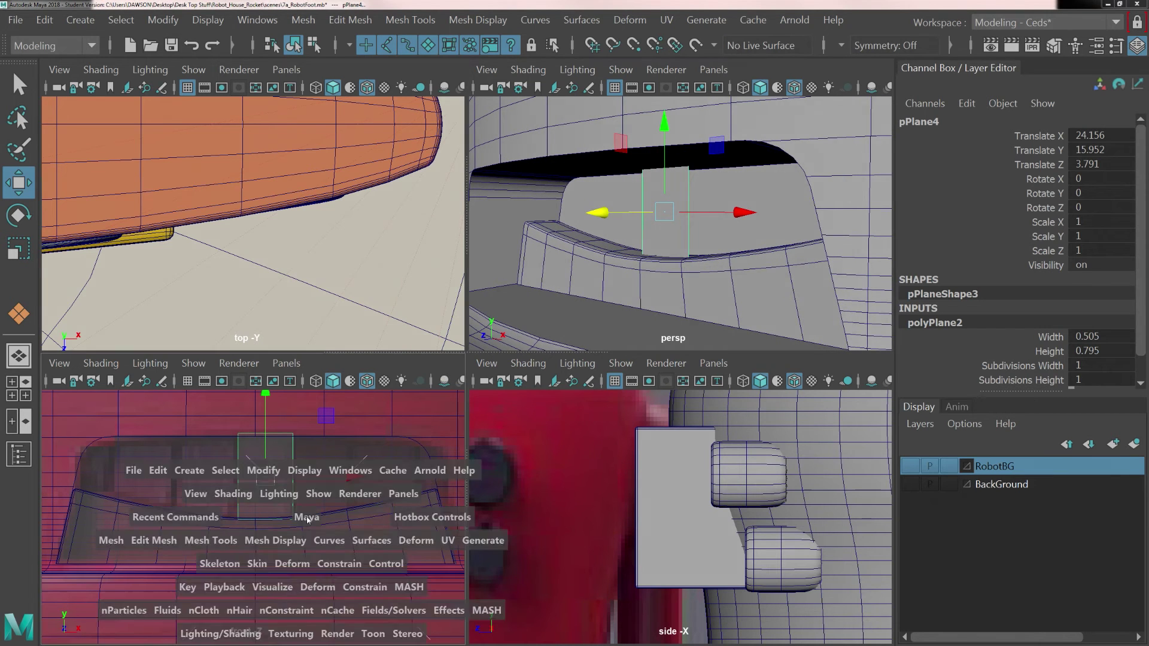
{"action": "scroll", "coordinate": [441, 405], "scroll_direction": "up", "scroll_amount": 4}
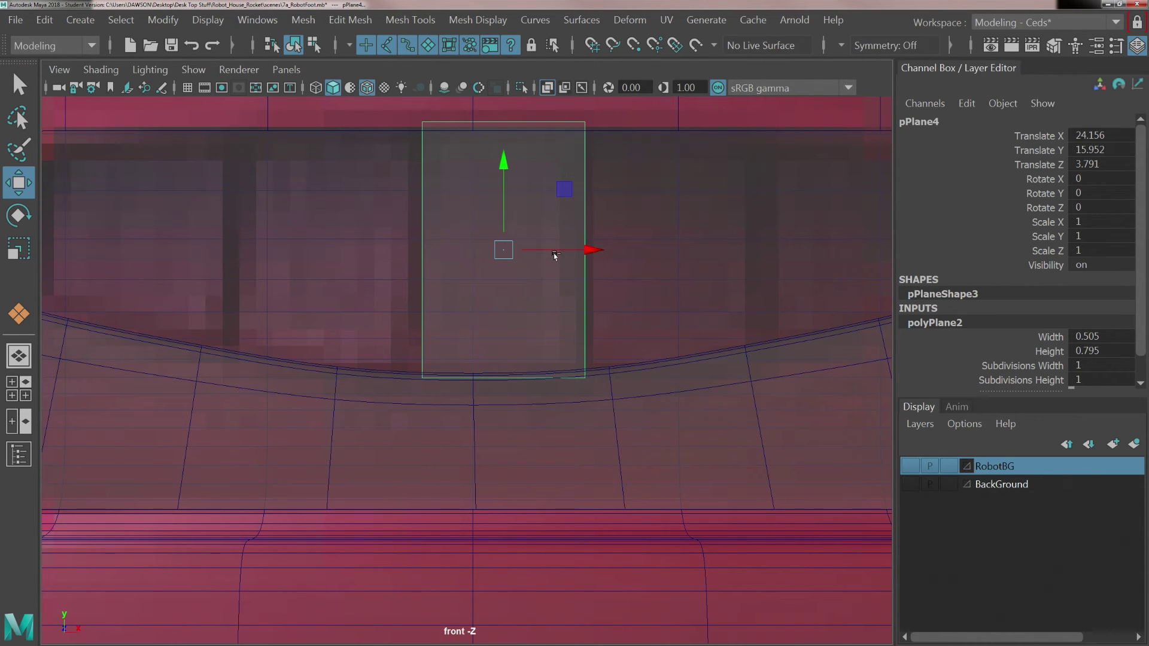
{"action": "key", "text": "ctrl+d"}
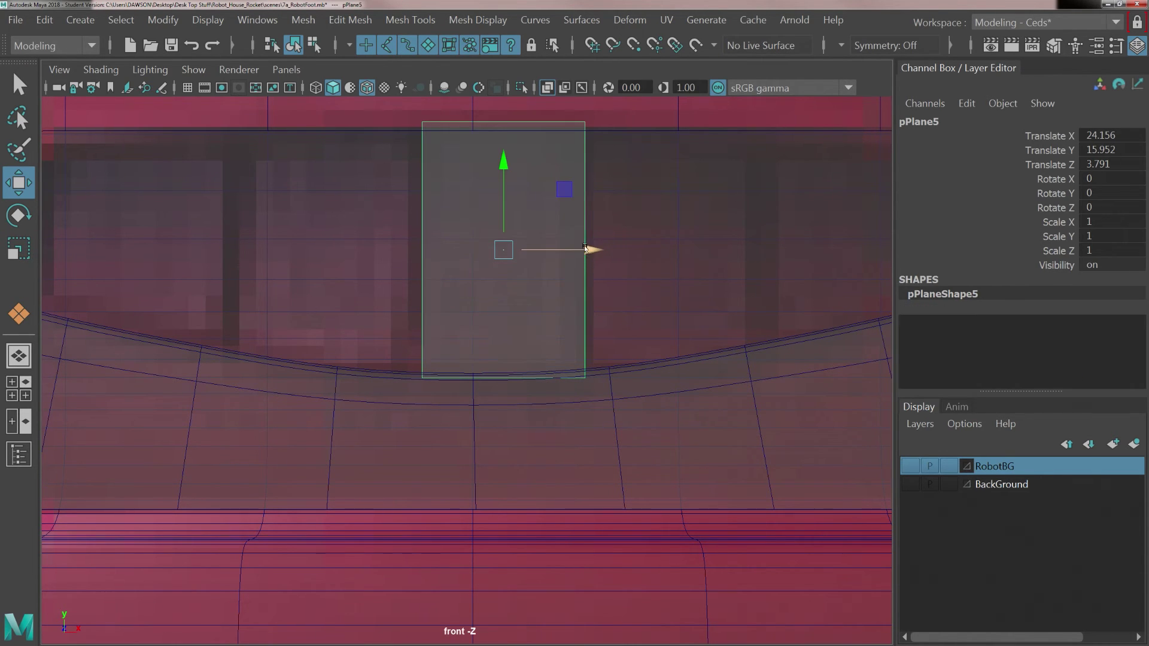
{"action": "left_click_drag", "start_coordinate": [593, 267], "coordinate": [406, 290]}
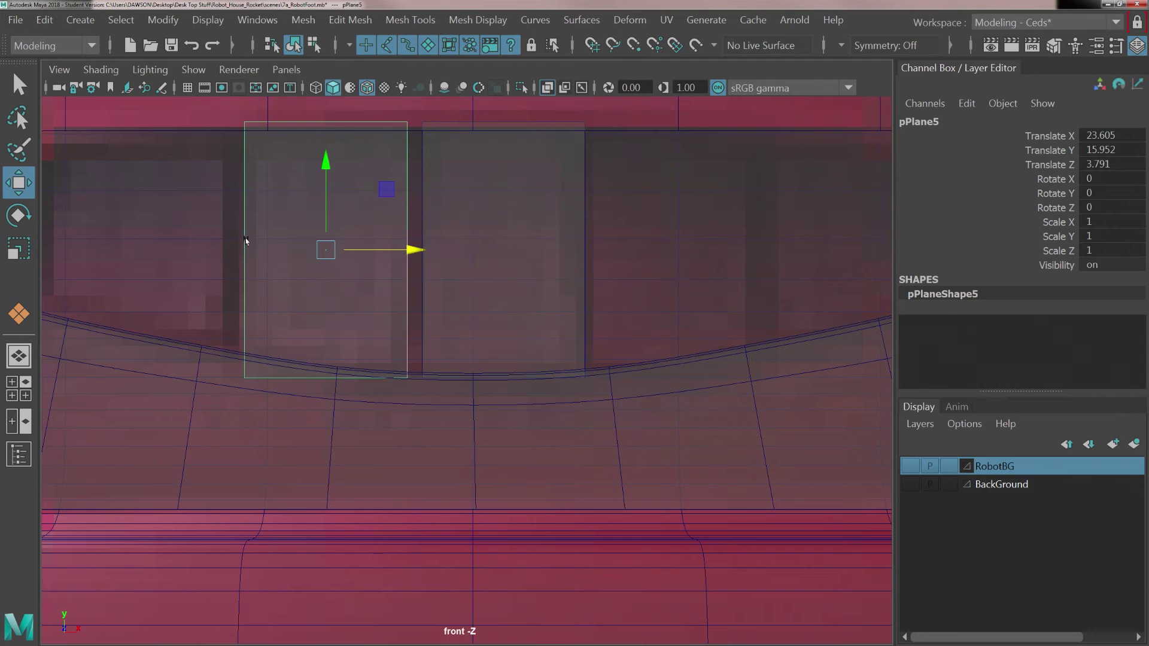
Raise the duplicated tooth plane's two bottom vertices individually so its lower edge follows the mouth block's curve.
{"action": "right_click_drag", "start_coordinate": [265, 235], "coordinate": [204, 171]}
{"action": "left_click_drag", "start_coordinate": [228, 351], "coordinate": [274, 428]}
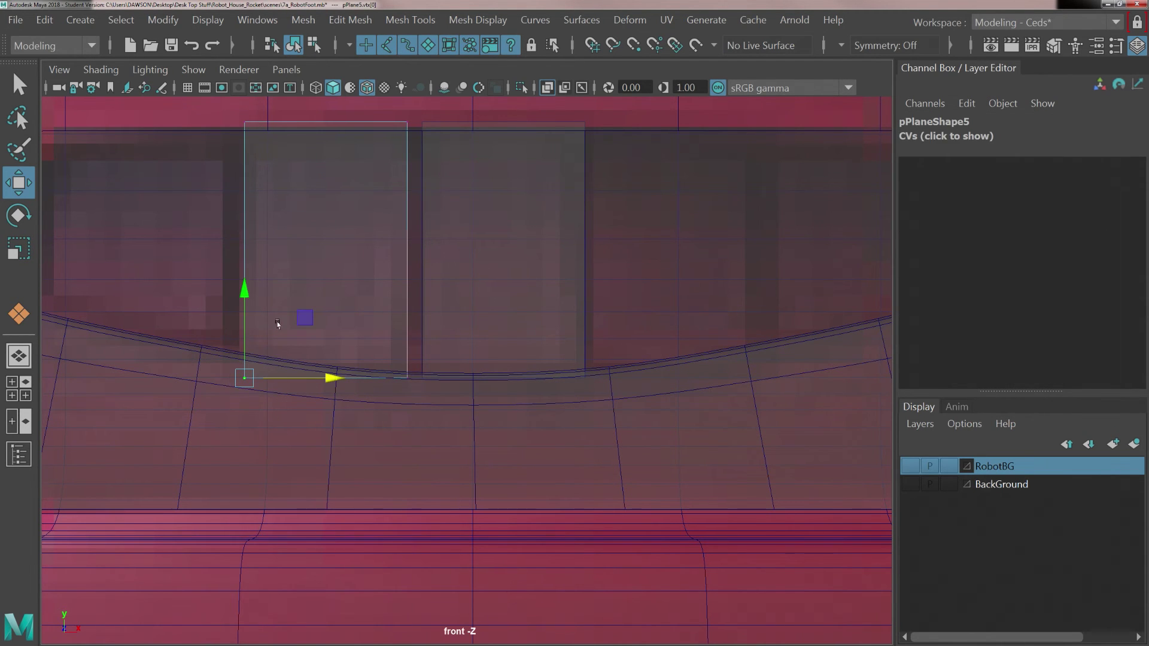
{"action": "left_click_drag", "start_coordinate": [244, 289], "coordinate": [240, 263]}
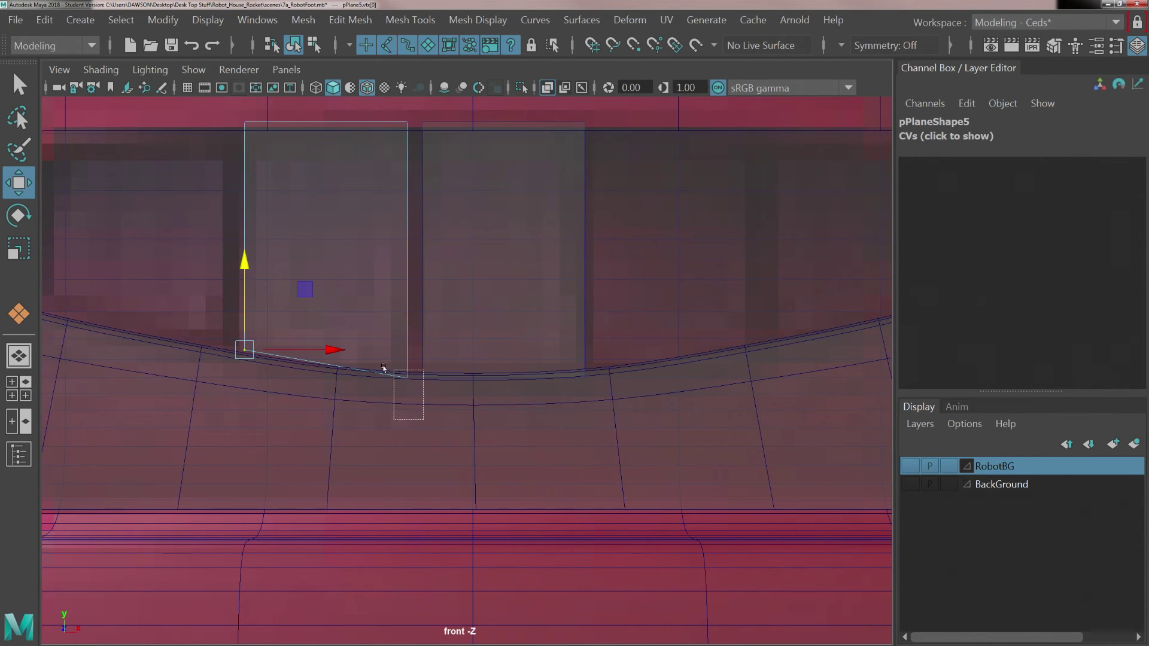
{"action": "left_click", "coordinate": [392, 371]}
{"action": "left_click_drag", "start_coordinate": [400, 278], "coordinate": [401, 276]}
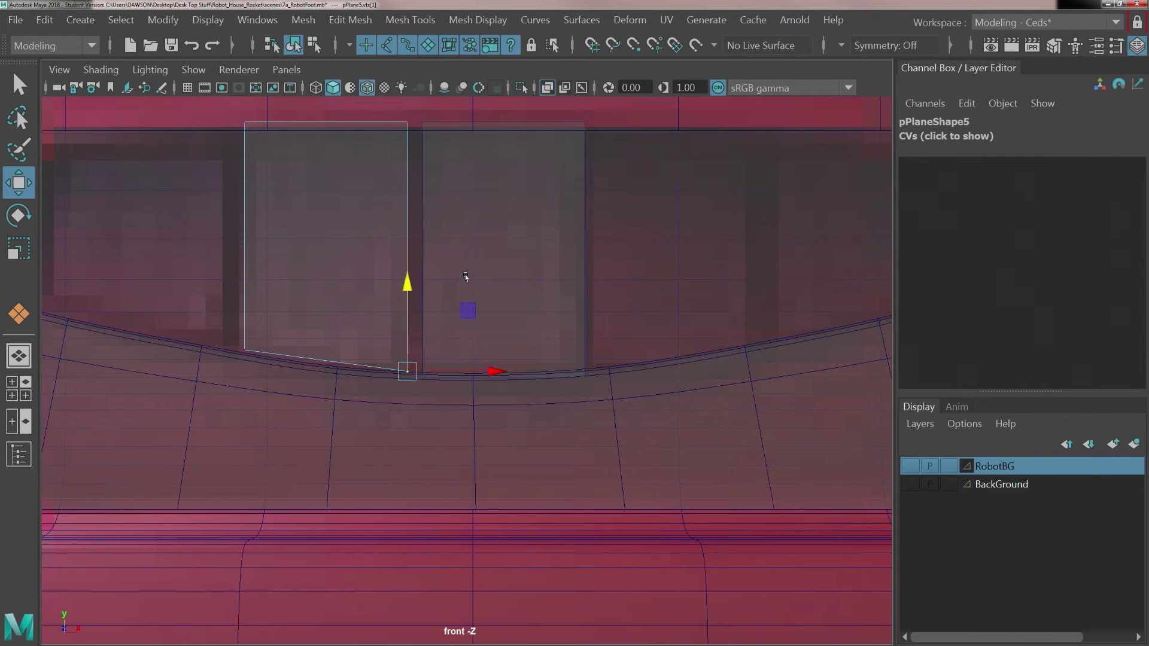
Raise both bottom vertices of the central tooth plane together to the mouth block's upper edge.
{"action": "left_click", "coordinate": [479, 268]}
{"action": "middle_click_drag", "start_coordinate": [454, 251], "coordinate": [440, 237], "text": "alt"}
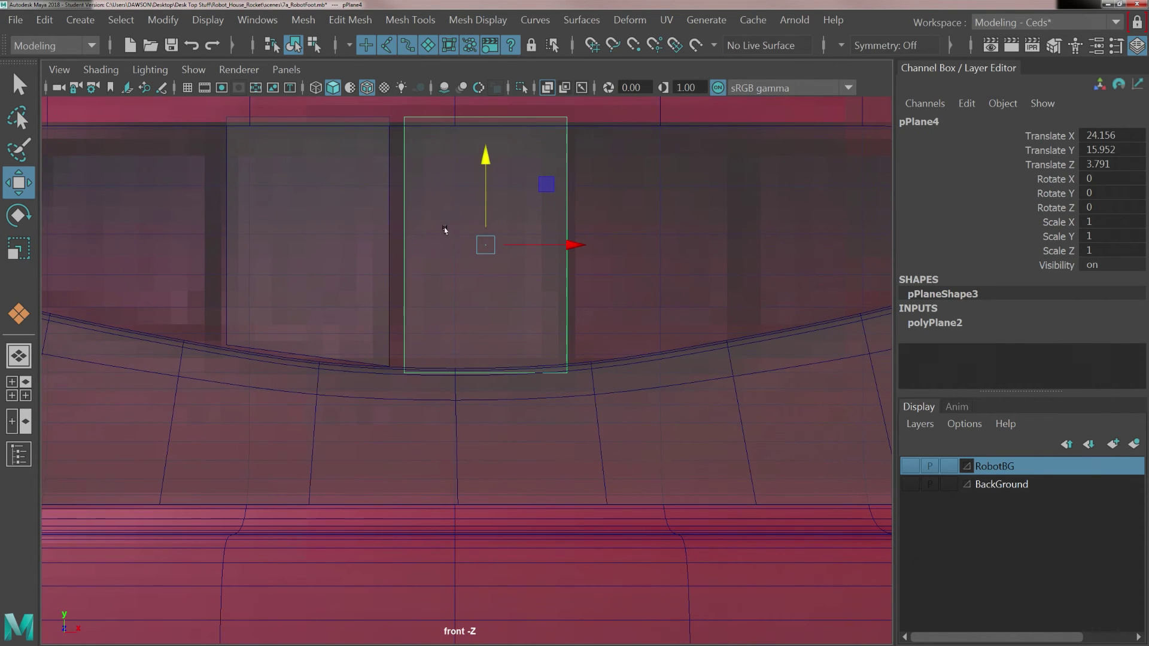
{"action": "right_click_drag", "start_coordinate": [446, 170], "coordinate": [352, 165]}
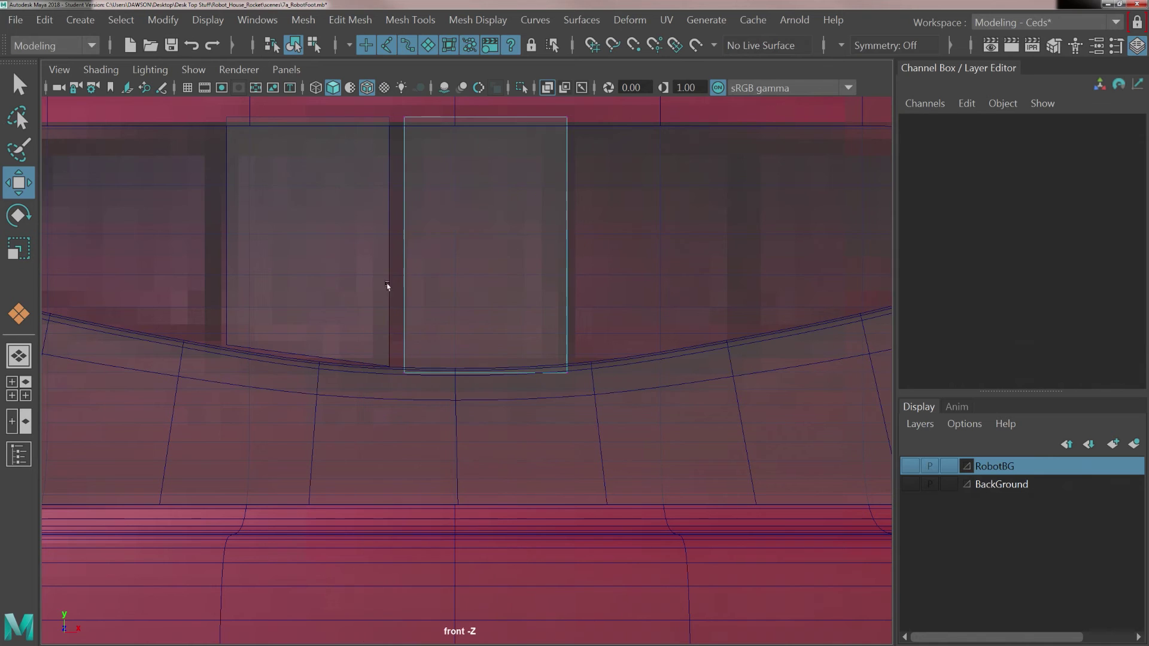
{"action": "left_click_drag", "start_coordinate": [390, 322], "coordinate": [575, 397]}
{"action": "left_click_drag", "start_coordinate": [483, 282], "coordinate": [476, 274]}
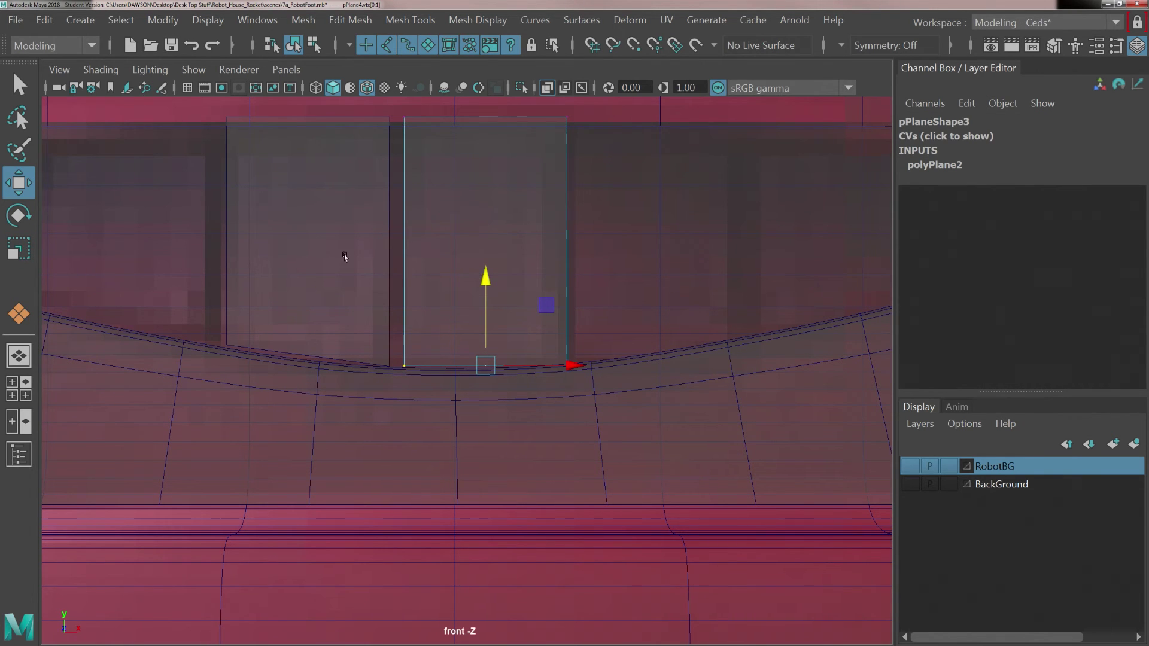
Duplicate the left tooth plane and move the copy over the next tooth farther left in the reference image.
{"action": "left_click", "coordinate": [345, 257]}
{"action": "middle_click_drag", "start_coordinate": [281, 237], "coordinate": [486, 296], "text": "alt"}
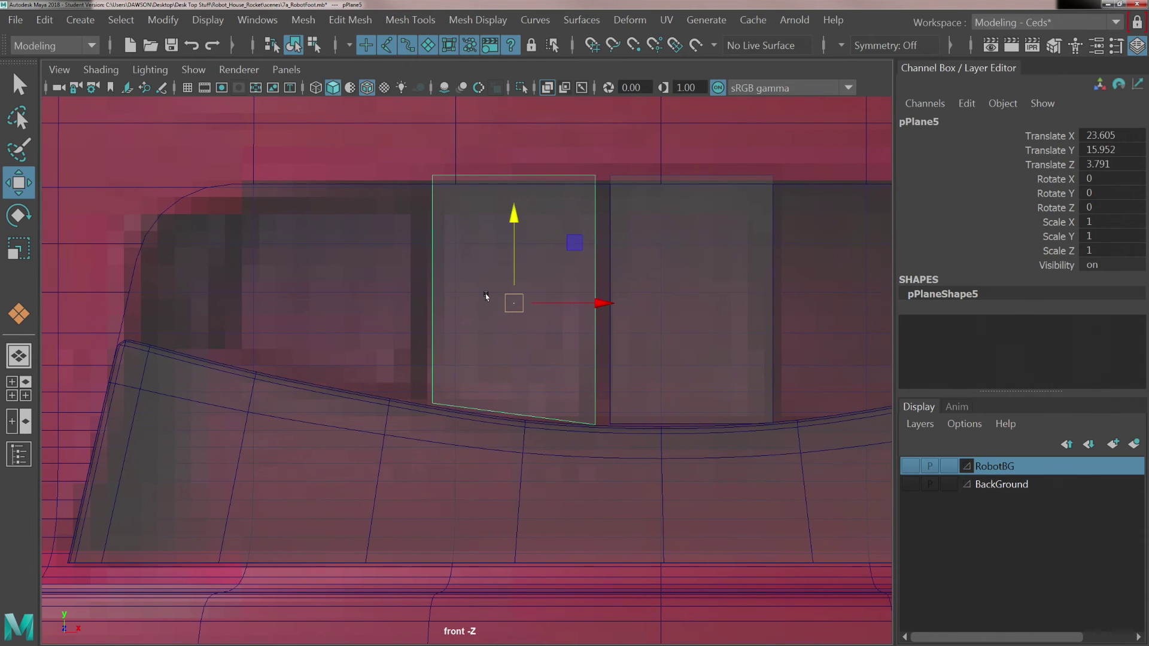
{"action": "key", "text": "ctrl+d"}
{"action": "left_click_drag", "start_coordinate": [550, 295], "coordinate": [370, 295]}
Raise the newest left tooth plane's two bottom vertices together, then its outer one separately, to follow the mouth block's curve.
{"action": "right_click", "coordinate": [293, 256]}
{"action": "right_click_drag", "start_coordinate": [293, 256], "coordinate": [200, 170]}
{"action": "left_click_drag", "start_coordinate": [204, 354], "coordinate": [431, 474]}
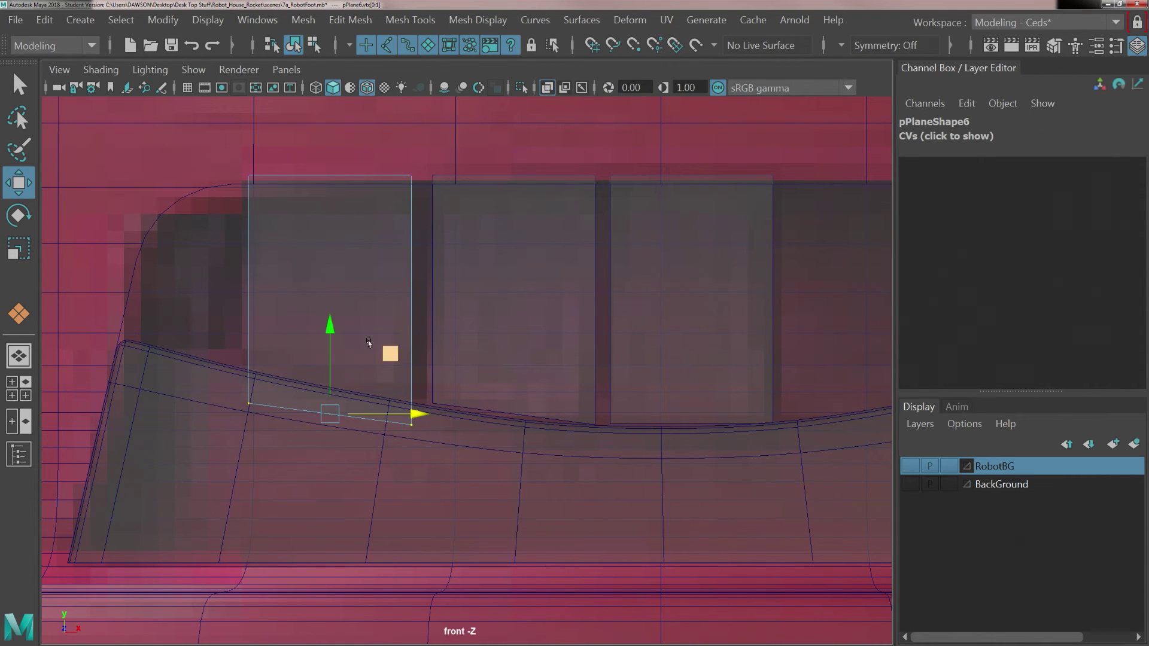
{"action": "left_click_drag", "start_coordinate": [321, 321], "coordinate": [326, 297]}
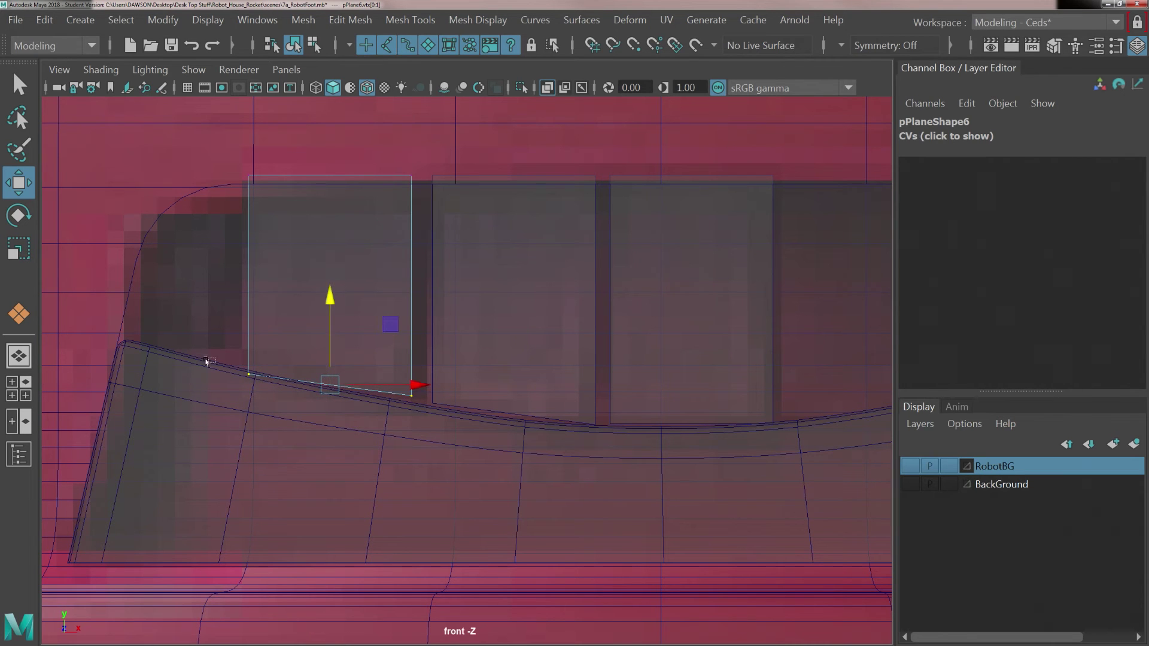
{"action": "left_click_drag", "start_coordinate": [209, 359], "coordinate": [253, 410]}
{"action": "left_click_drag", "start_coordinate": [242, 285], "coordinate": [243, 278]}
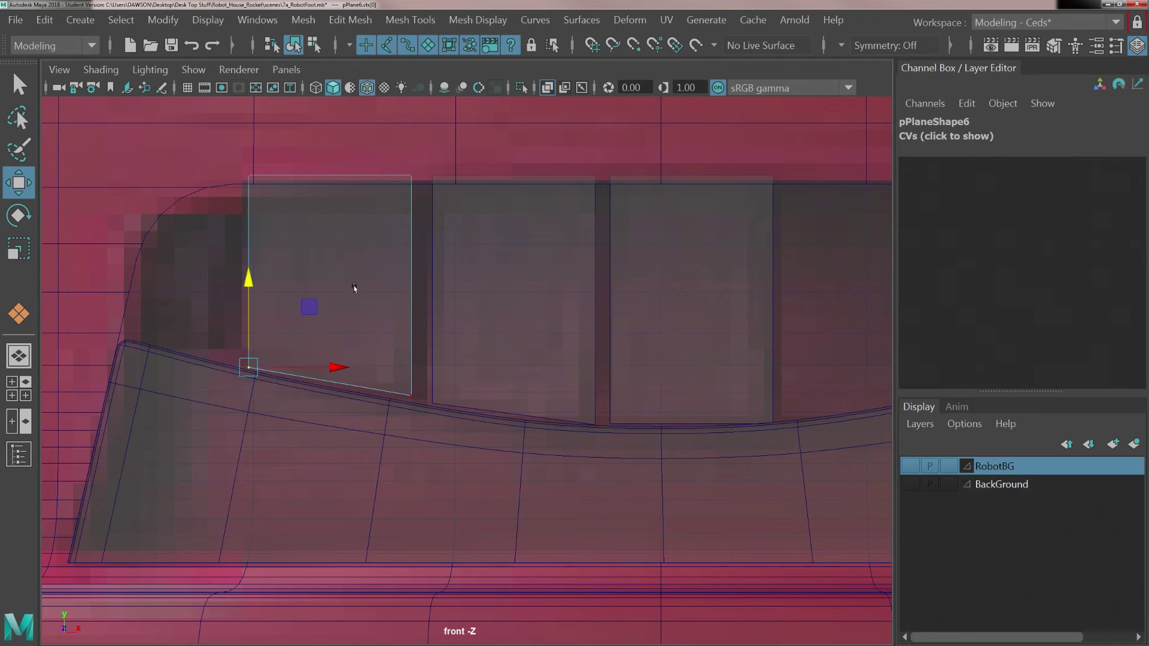
Duplicate that fitted left tooth plane and place the copy over the outermost left tooth at a Translate X of about 22.488.
{"action": "left_click", "coordinate": [353, 287]}
{"action": "right_click_drag", "start_coordinate": [368, 256], "coordinate": [442, 145]}
{"action": "key", "text": "ctrl+d"}
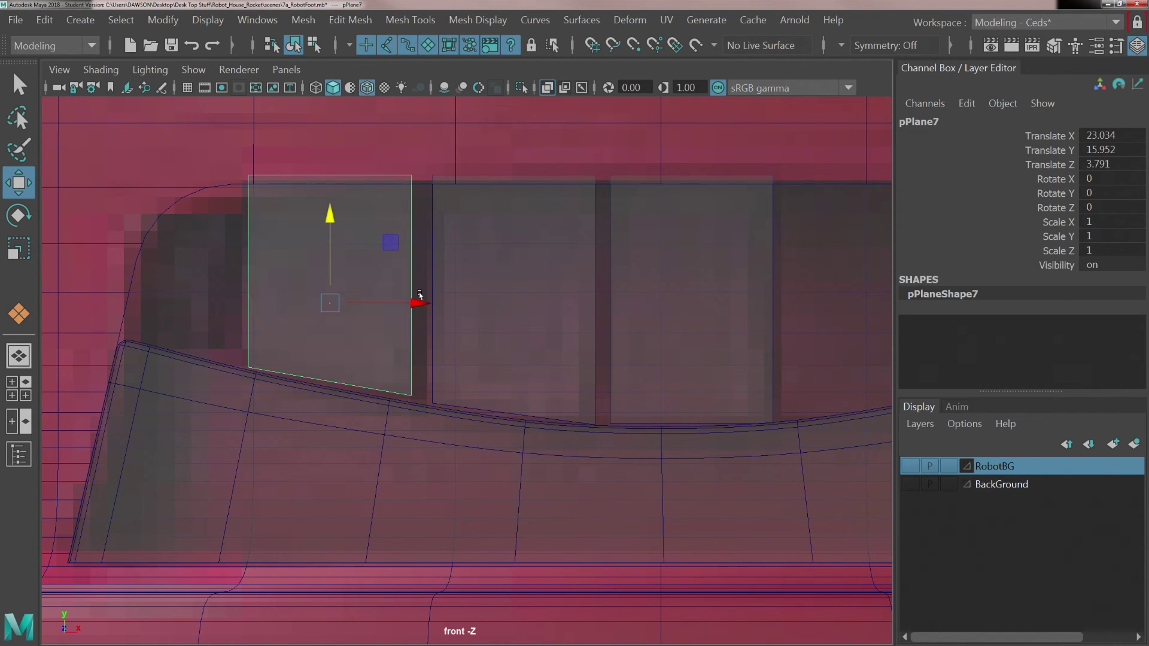
{"action": "left_click_drag", "start_coordinate": [420, 295], "coordinate": [236, 324]}
{"action": "right_click_drag", "start_coordinate": [233, 177], "coordinate": [138, 167]}
{"action": "key", "text": "ctrl+z"}
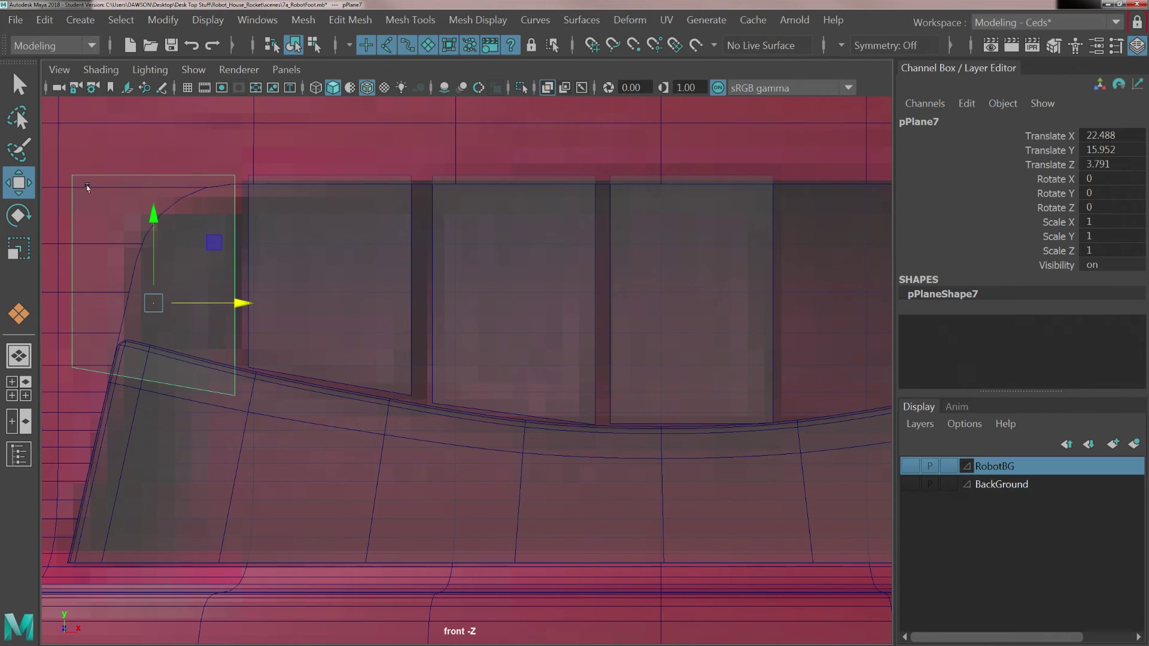
{"action": "middle_click_drag", "start_coordinate": [182, 284], "coordinate": [295, 294], "text": "alt"}
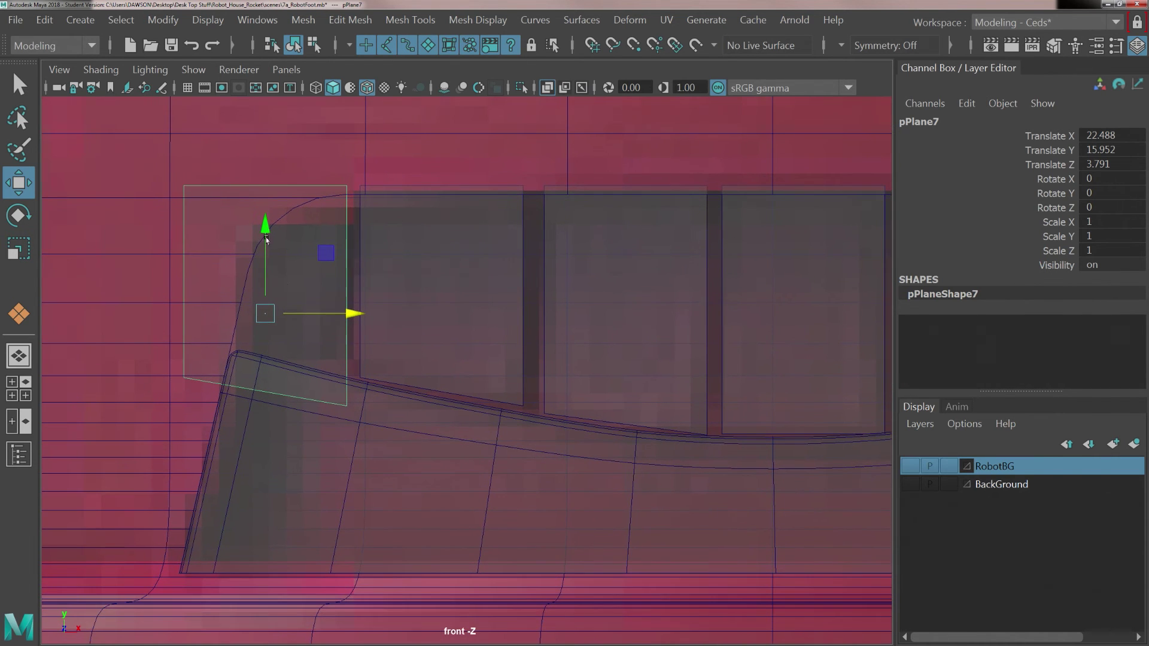
{"action": "right_click_drag", "start_coordinate": [169, 151], "coordinate": [127, 148]}
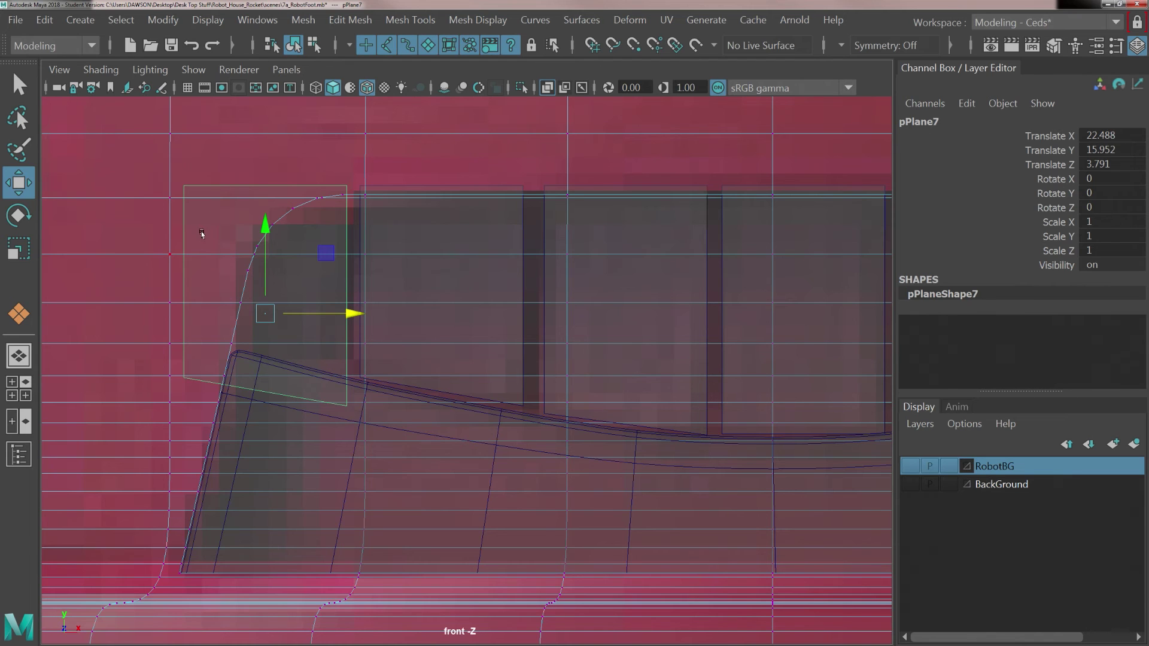
{"action": "key", "text": "ctrl+z"}
{"action": "right_click_drag", "start_coordinate": [214, 249], "coordinate": [126, 171]}
{"action": "key", "text": "ctrl+z"}
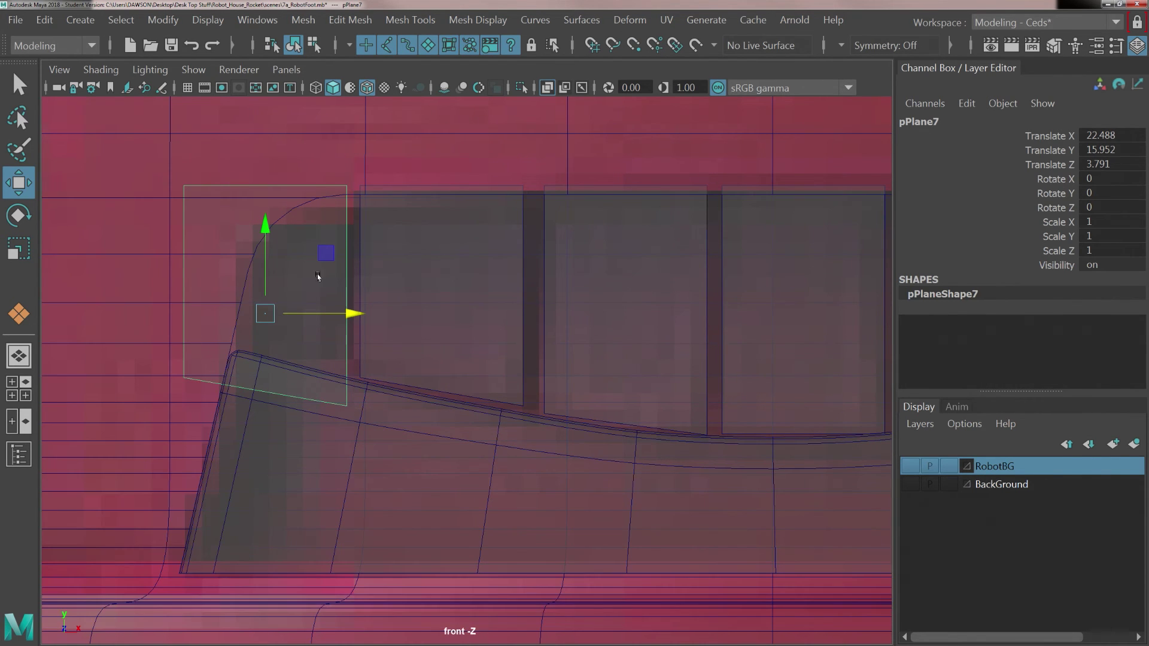
Raise the outermost left tooth plane's bottom vertices to the mouth block's upper edge, lifting the outer one slightly more.
{"action": "right_click_drag", "start_coordinate": [334, 282], "coordinate": [255, 171]}
{"action": "left_click_drag", "start_coordinate": [165, 359], "coordinate": [361, 472]}
{"action": "left_click_drag", "start_coordinate": [261, 298], "coordinate": [262, 267]}
{"action": "left_click_drag", "start_coordinate": [164, 306], "coordinate": [206, 372]}
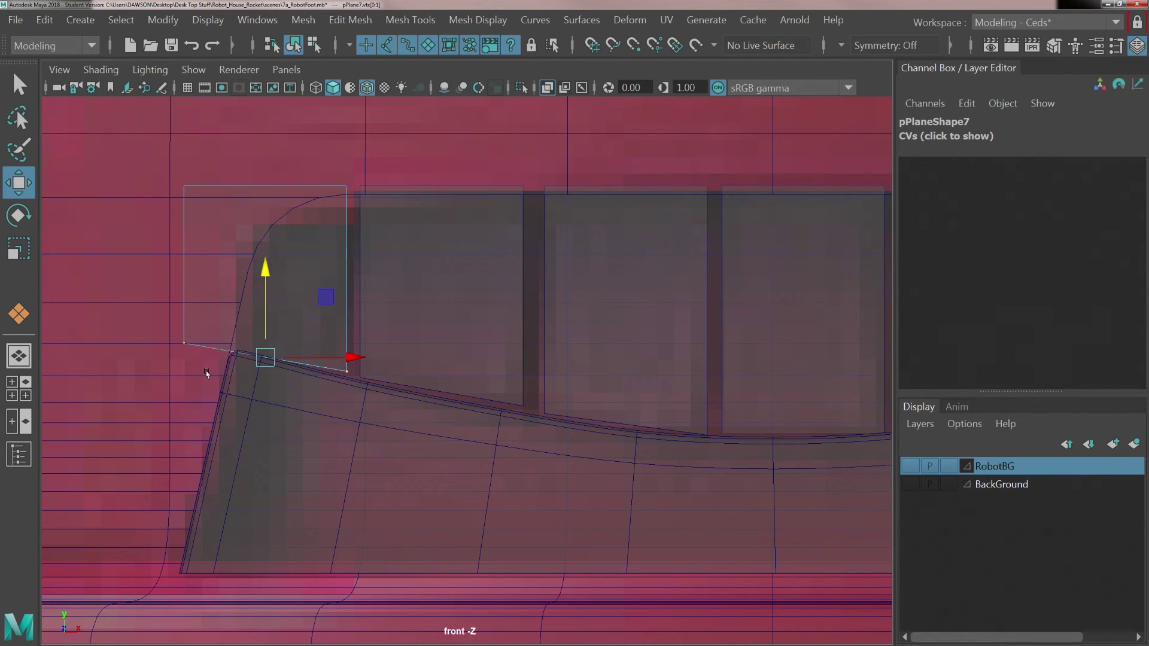
{"action": "left_click_drag", "start_coordinate": [177, 252], "coordinate": [177, 241]}
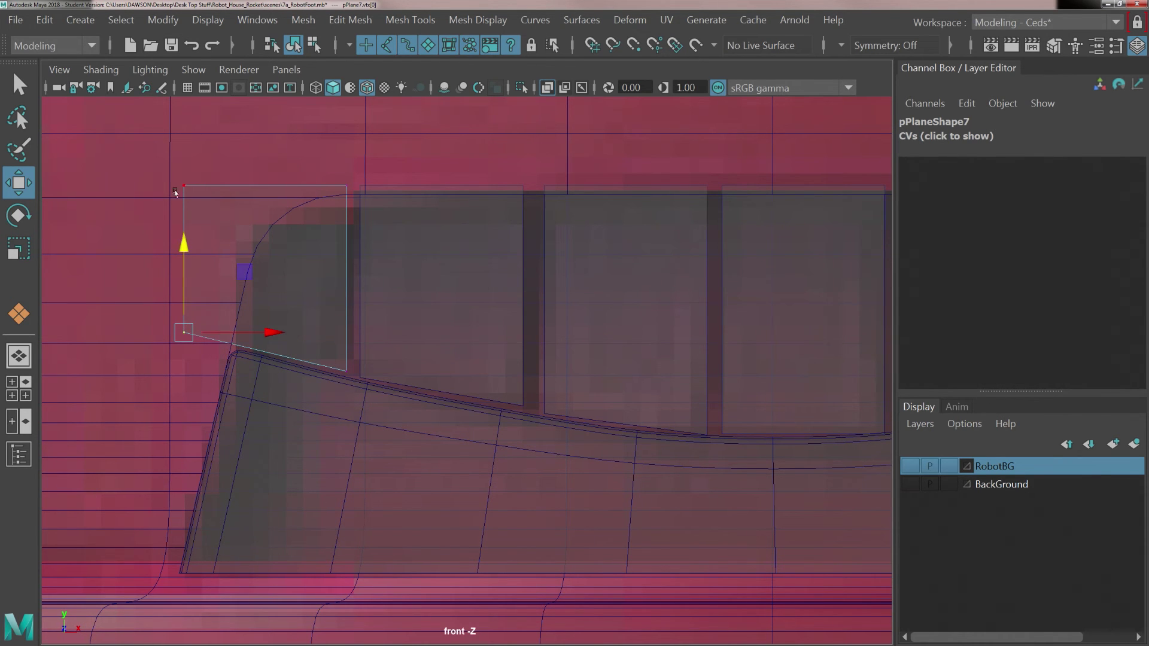
Narrow the outermost left tooth plane by moving its two outer vertices inward, and fine-tune the height of its outer bottom vertex.
{"action": "left_click_drag", "start_coordinate": [154, 152], "coordinate": [201, 353]}
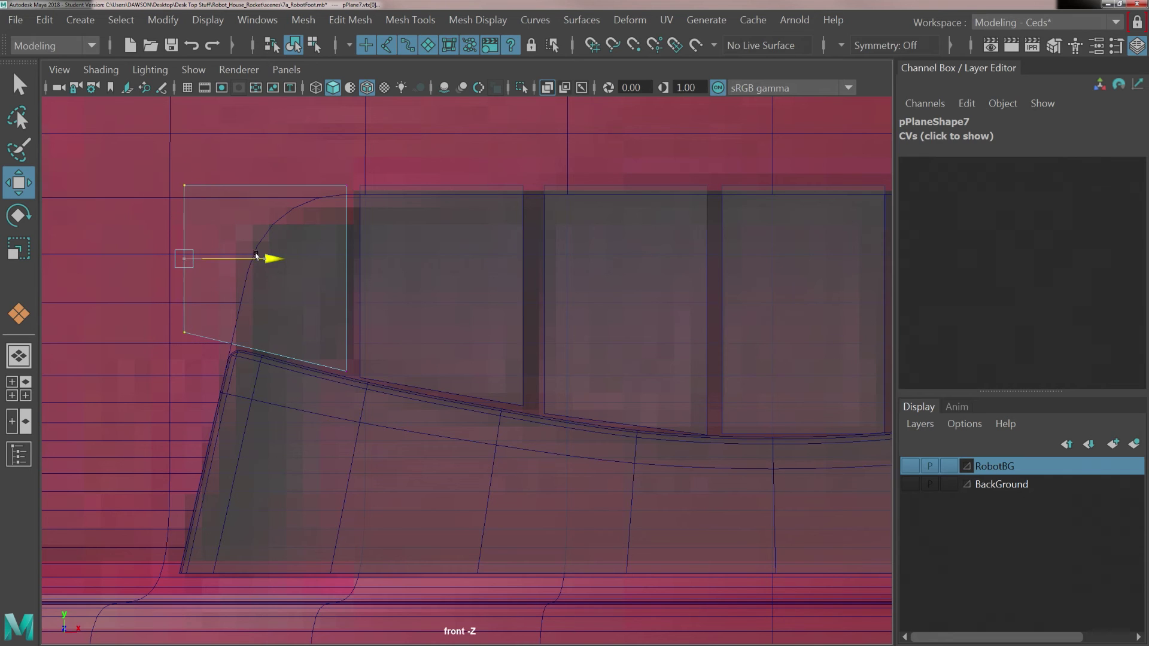
{"action": "left_click_drag", "start_coordinate": [256, 270], "coordinate": [289, 270]}
{"action": "left_click_drag", "start_coordinate": [240, 312], "coordinate": [211, 343]}
{"action": "left_click_drag", "start_coordinate": [213, 239], "coordinate": [214, 244]}
Duplicate the three tooth planes left of the central one together and move the copies across to the mouth's right half.
{"action": "key", "text": "space"}
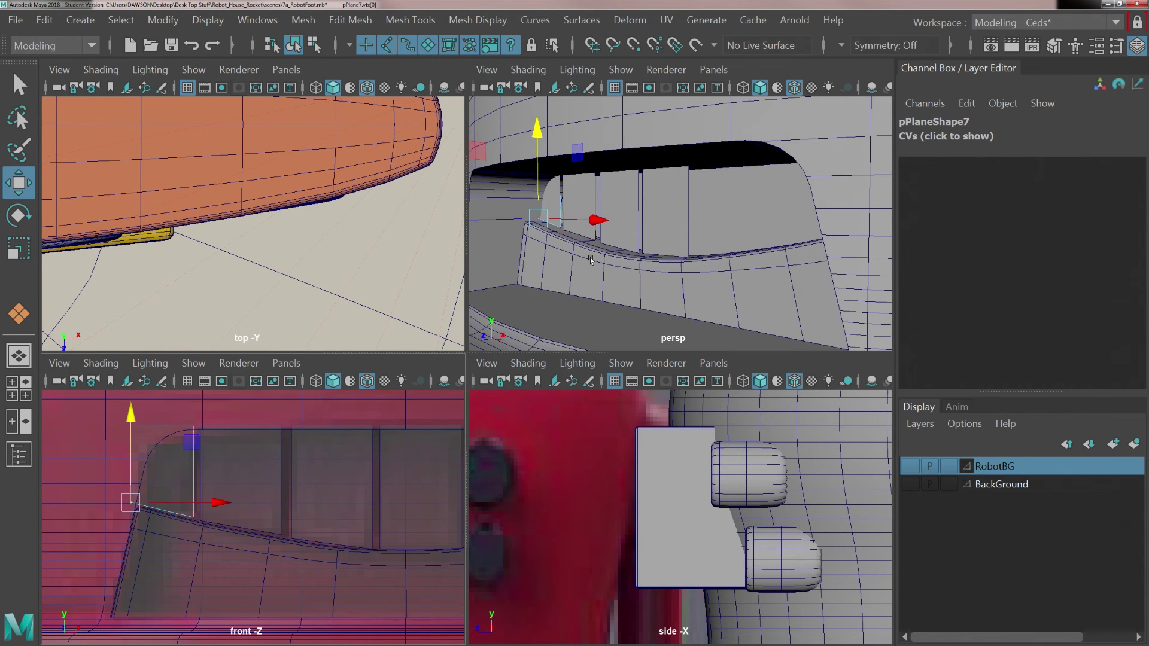
{"action": "left_click_drag", "start_coordinate": [590, 259], "coordinate": [626, 254], "text": "alt"}
{"action": "middle_click_drag", "start_coordinate": [372, 469], "coordinate": [253, 475], "text": "alt"}
{"action": "left_click", "coordinate": [217, 491]}
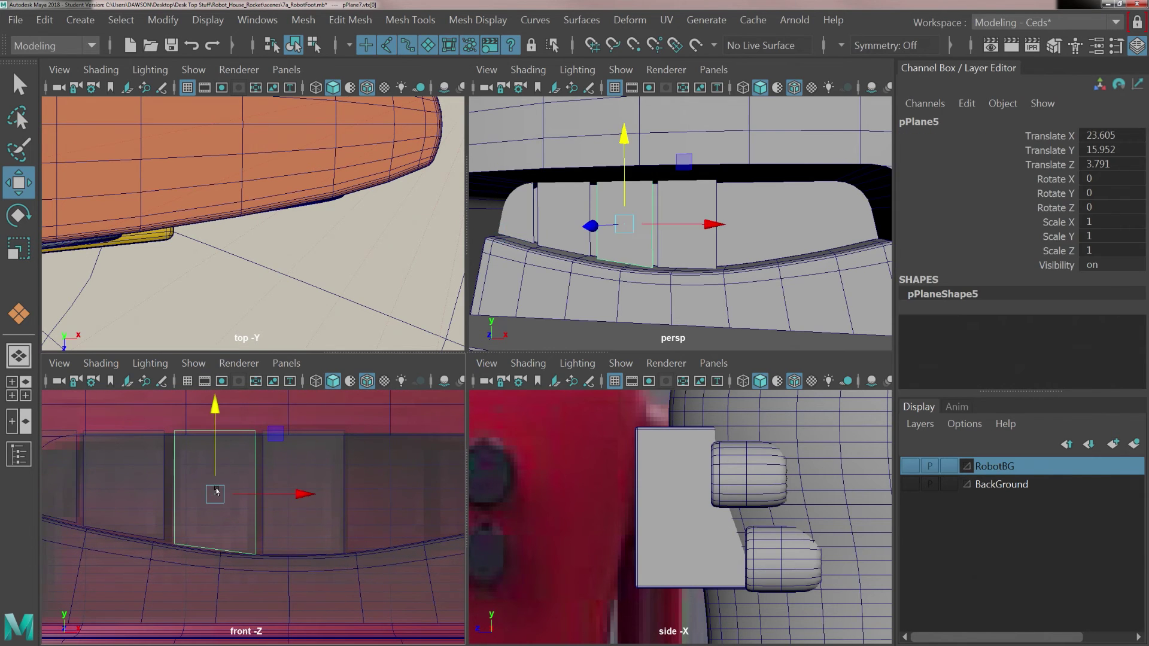
{"action": "left_click", "coordinate": [103, 492], "text": "shift"}
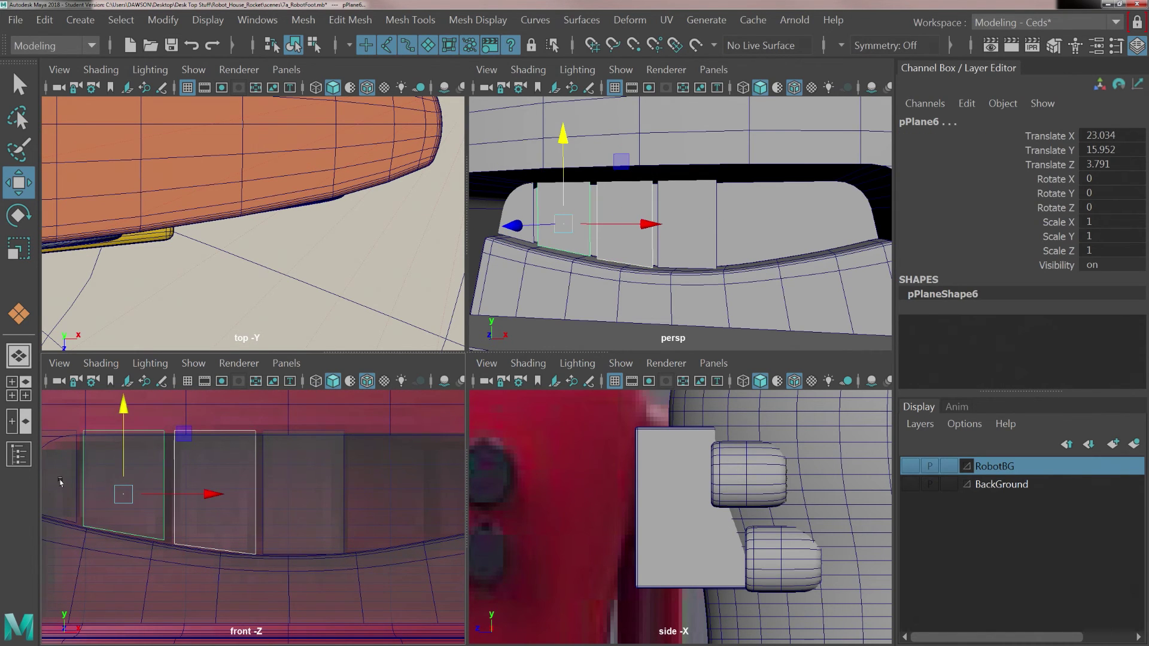
{"action": "left_click", "coordinate": [60, 482], "text": "shift"}
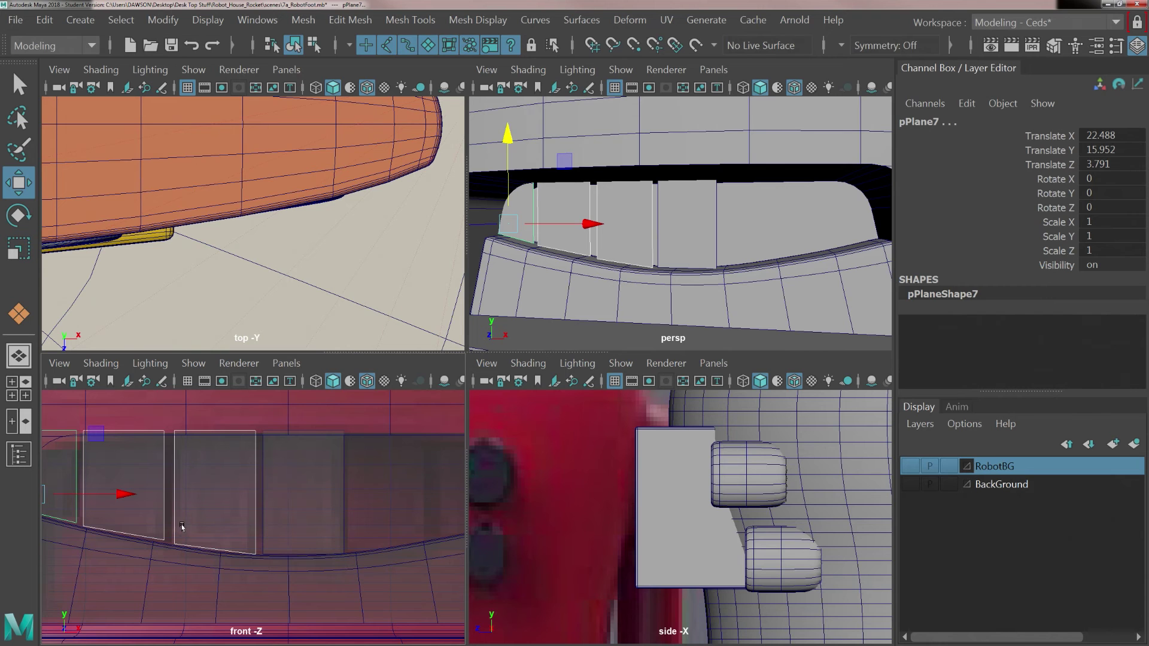
{"action": "scroll", "coordinate": [182, 527], "scroll_direction": "down", "scroll_amount": 8}
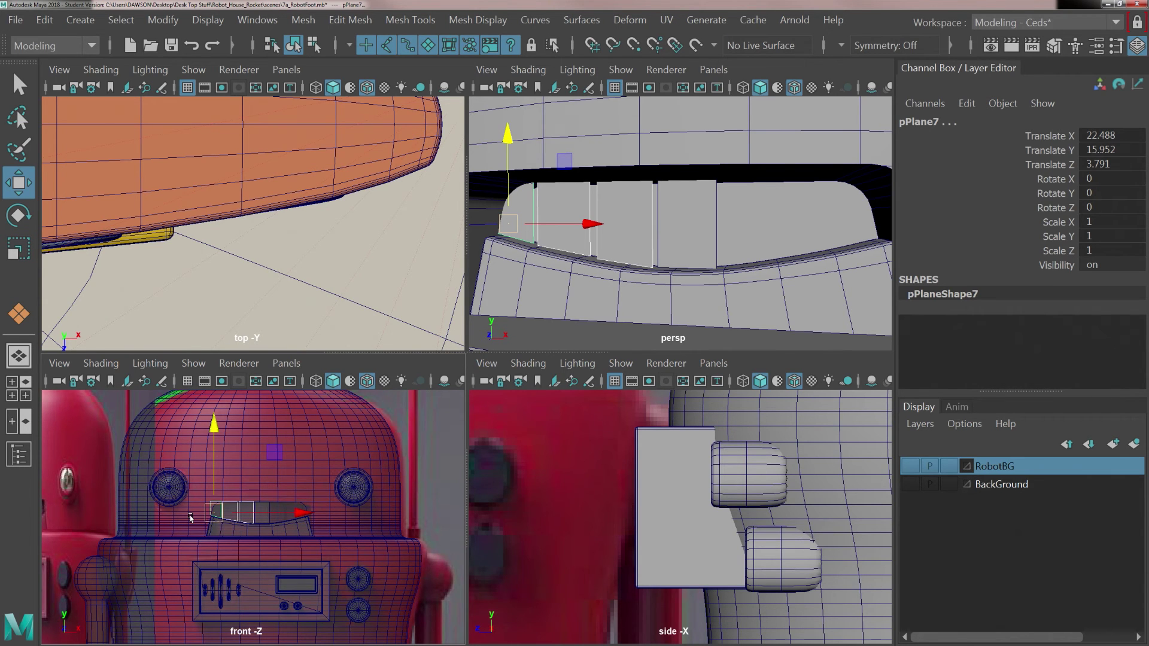
{"action": "scroll", "coordinate": [258, 537], "scroll_direction": "up", "scroll_amount": 5}
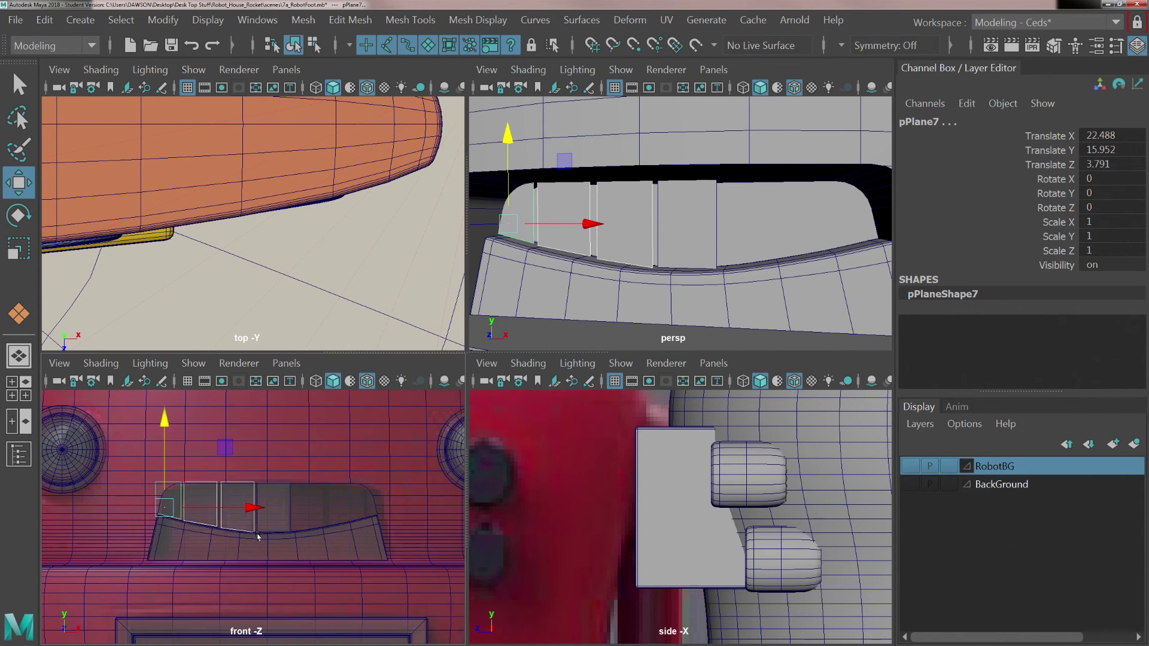
{"action": "key", "text": "ctrl+d"}
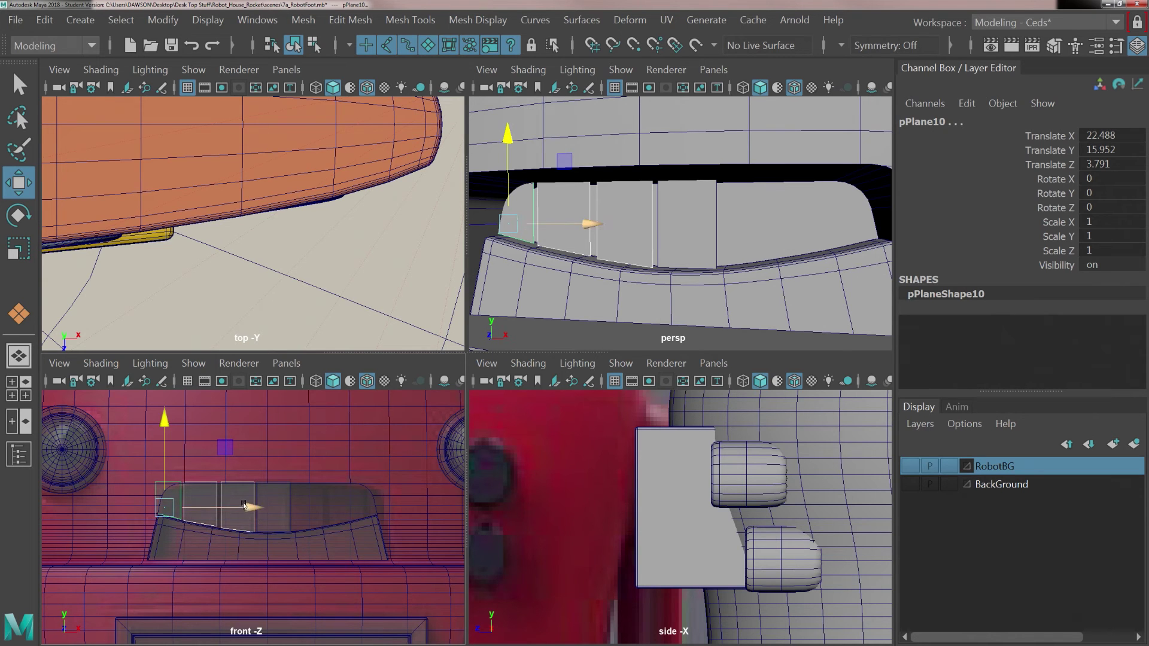
{"action": "left_click_drag", "start_coordinate": [254, 512], "coordinate": [381, 522]}
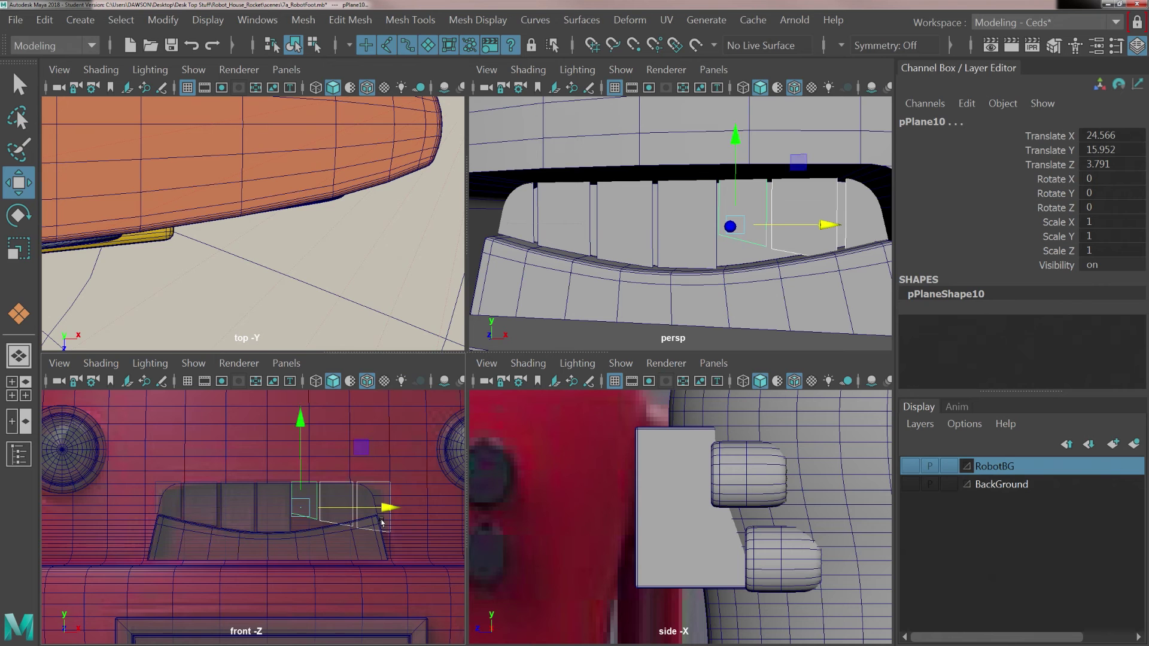
Mirror the three duplicated tooth planes by setting their Scale X to -1.
{"action": "middle_click_drag", "start_coordinate": [381, 522], "coordinate": [228, 521], "text": "alt"}
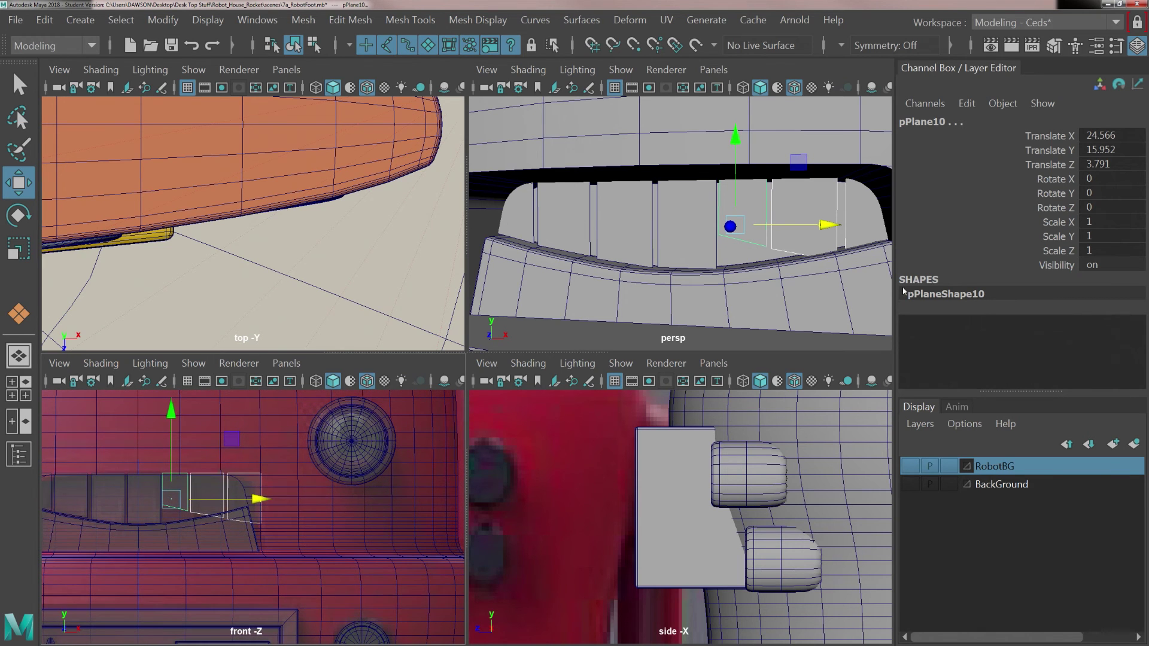
{"action": "left_click_drag", "start_coordinate": [724, 234], "coordinate": [584, 246], "text": "alt"}
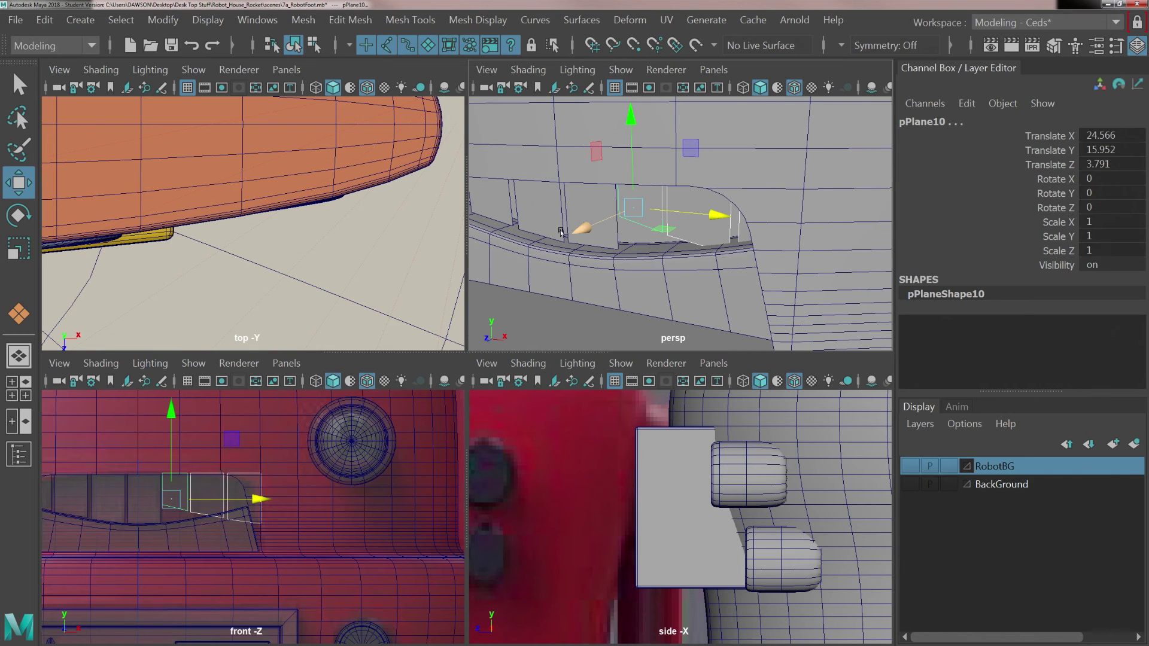
{"action": "left_click", "coordinate": [702, 215]}
{"action": "left_click", "coordinate": [1100, 221]}
{"action": "type", "text": "-1"}
{"action": "key", "text": "Return"}
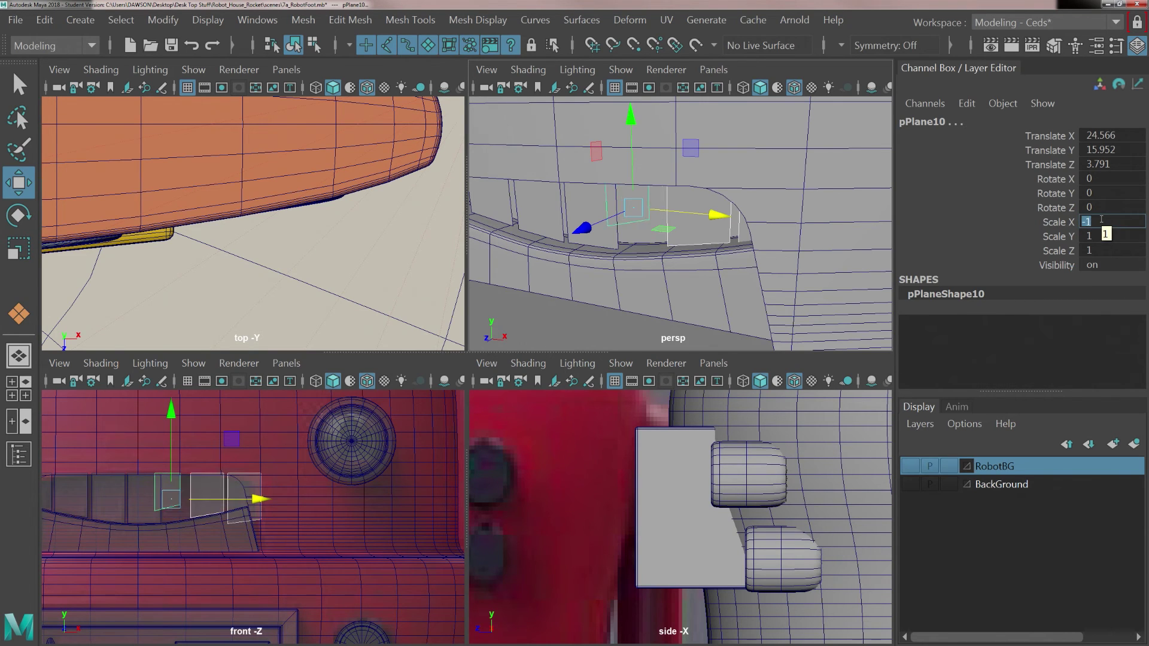
Move the narrow mirrored tooth plane to the mouth's far right end, at a Translate X of about 25.851.
{"action": "scroll", "coordinate": [286, 568], "scroll_direction": "up", "scroll_amount": 5}
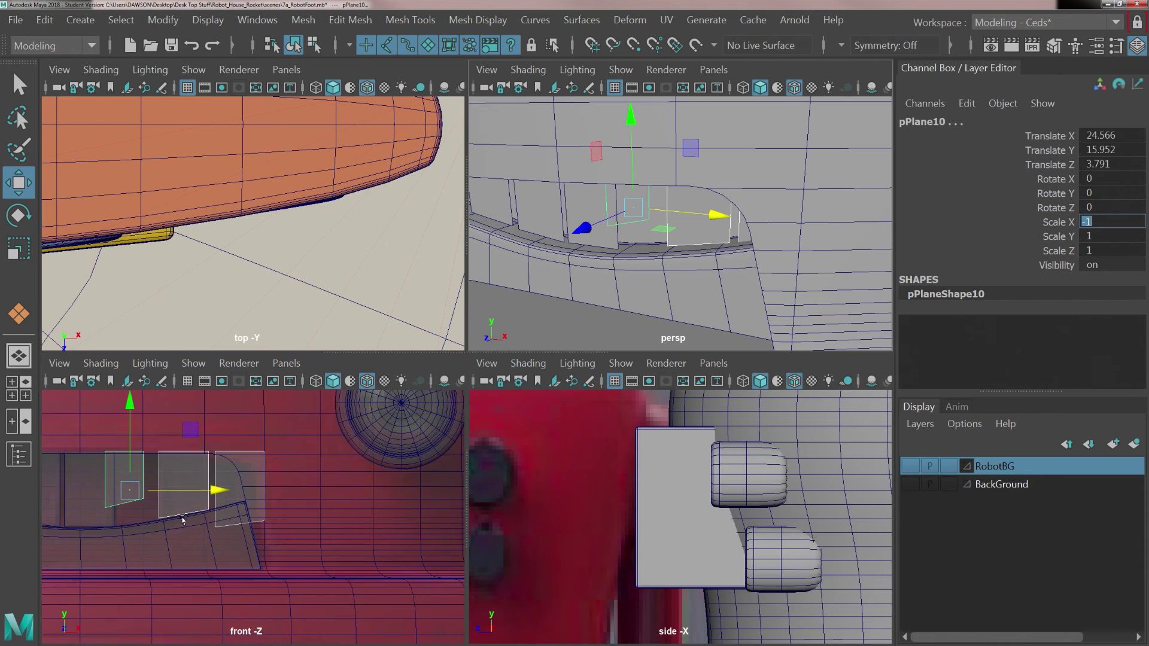
{"action": "middle_click_drag", "start_coordinate": [182, 519], "coordinate": [321, 509], "text": "alt"}
{"action": "left_click", "coordinate": [240, 460]}
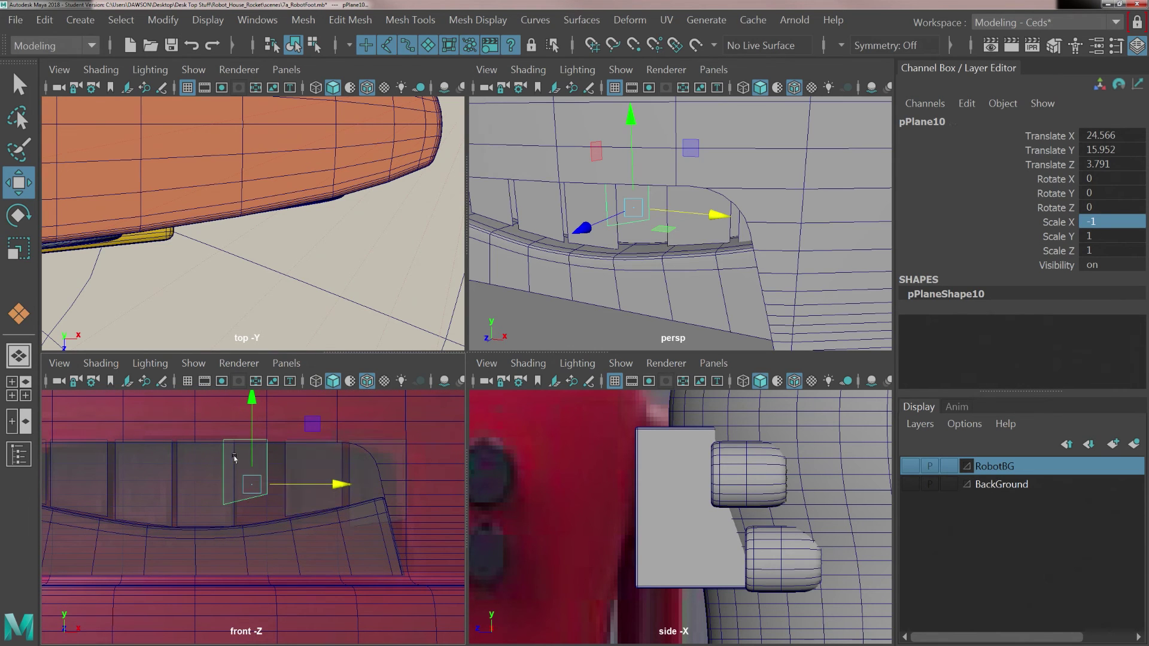
{"action": "left_click_drag", "start_coordinate": [283, 484], "coordinate": [430, 496]}
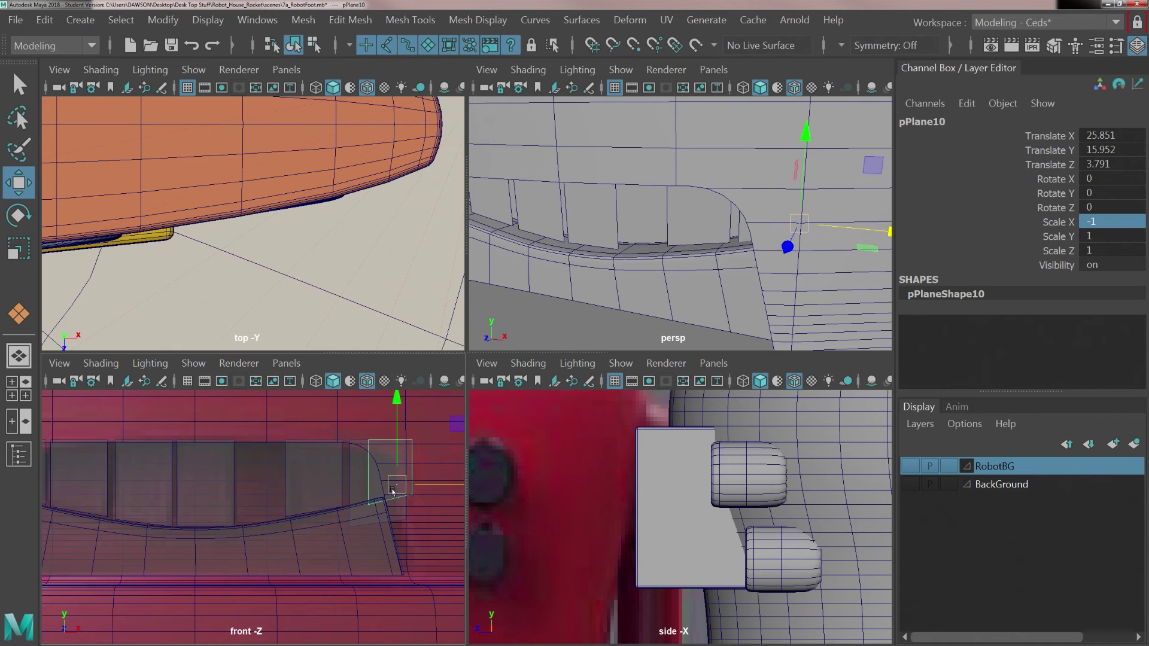
Place the other two mirrored tooth planes between the central and outermost right teeth, at Translate X of about 24.689 and 25.258.
{"action": "left_click", "coordinate": [351, 472]}
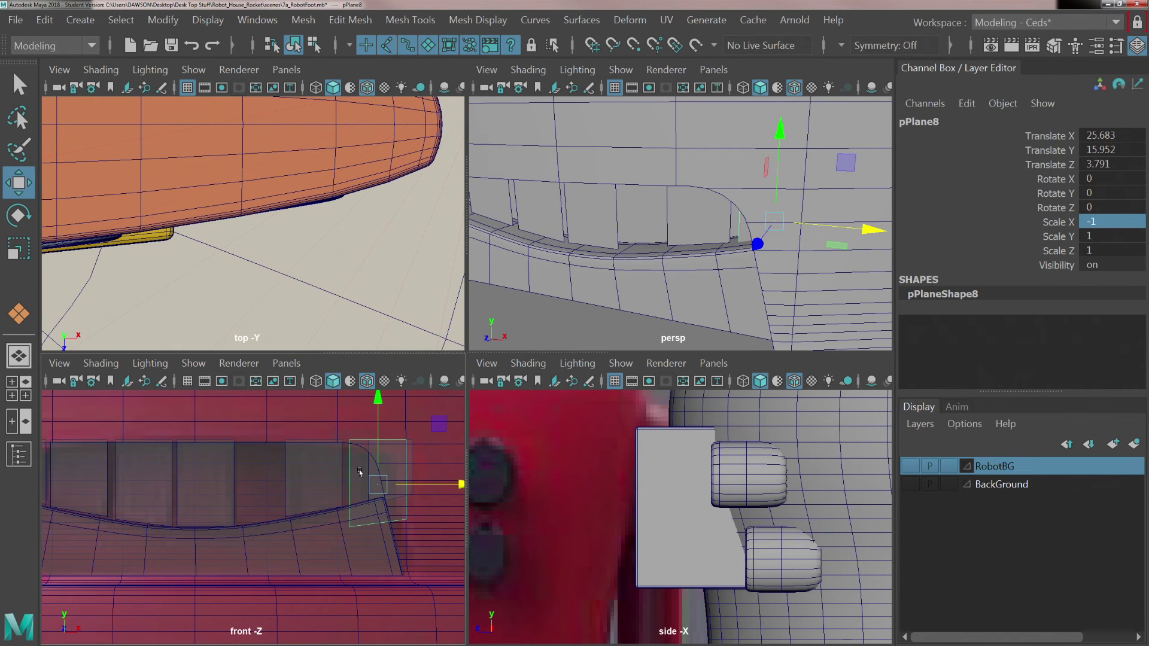
{"action": "left_click_drag", "start_coordinate": [414, 474], "coordinate": [307, 495]}
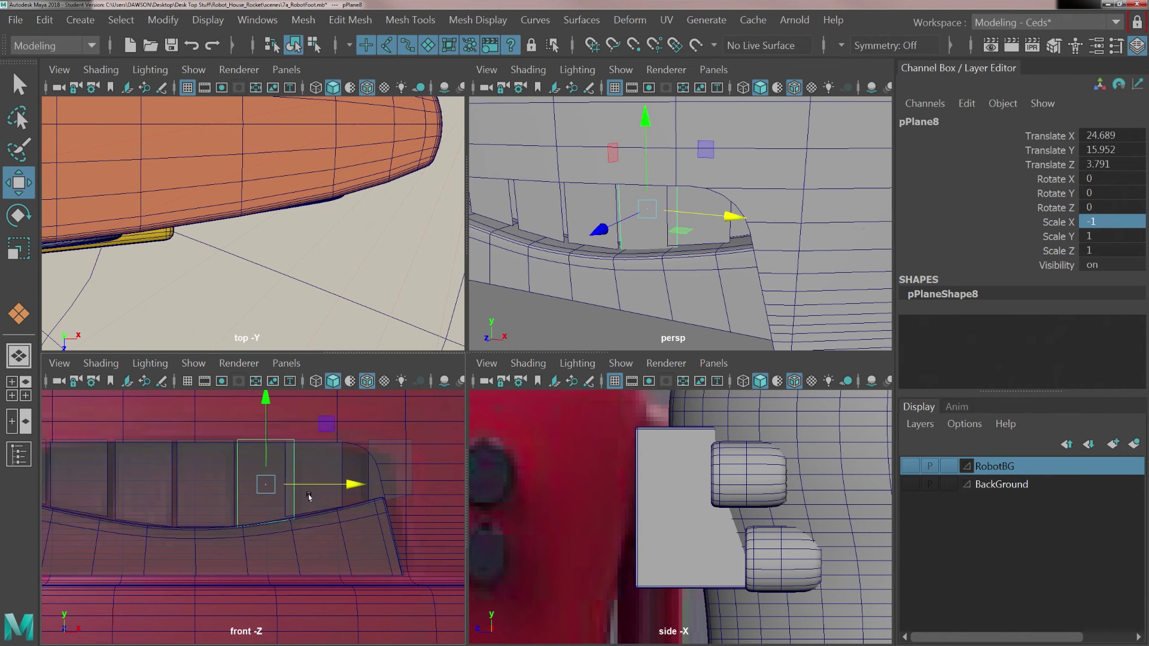
{"action": "scroll", "coordinate": [298, 522], "scroll_direction": "up", "scroll_amount": 2}
{"action": "scroll", "coordinate": [297, 522], "scroll_direction": "up", "scroll_amount": 1}
{"action": "left_click", "coordinate": [349, 446]}
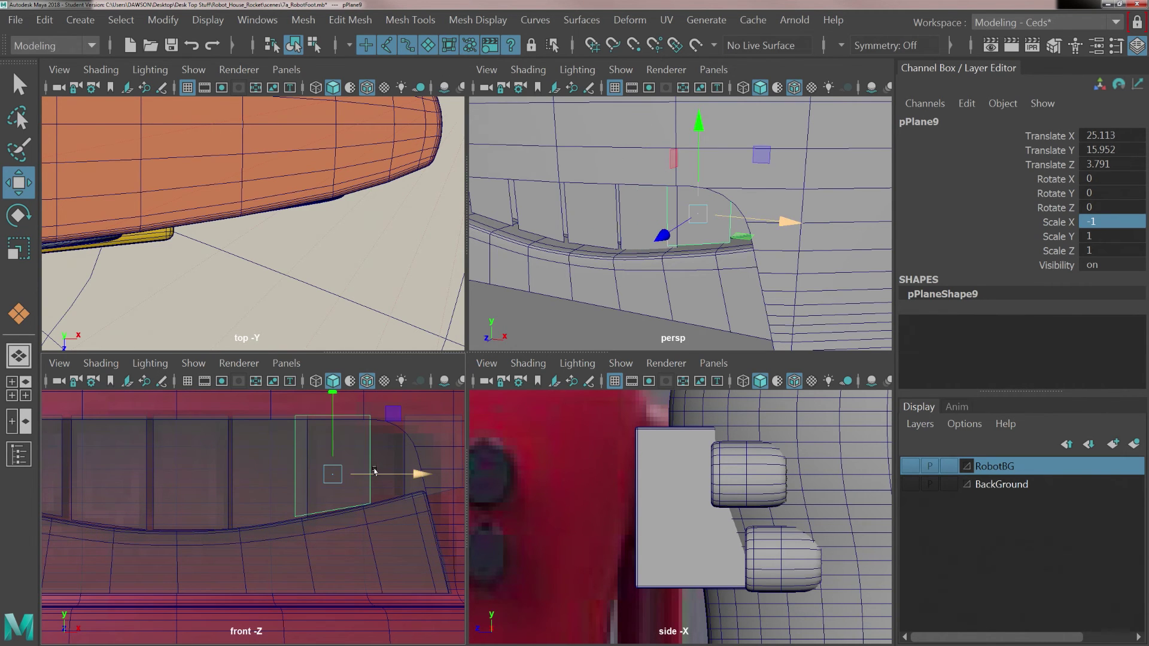
{"action": "left_click_drag", "start_coordinate": [376, 474], "coordinate": [396, 477]}
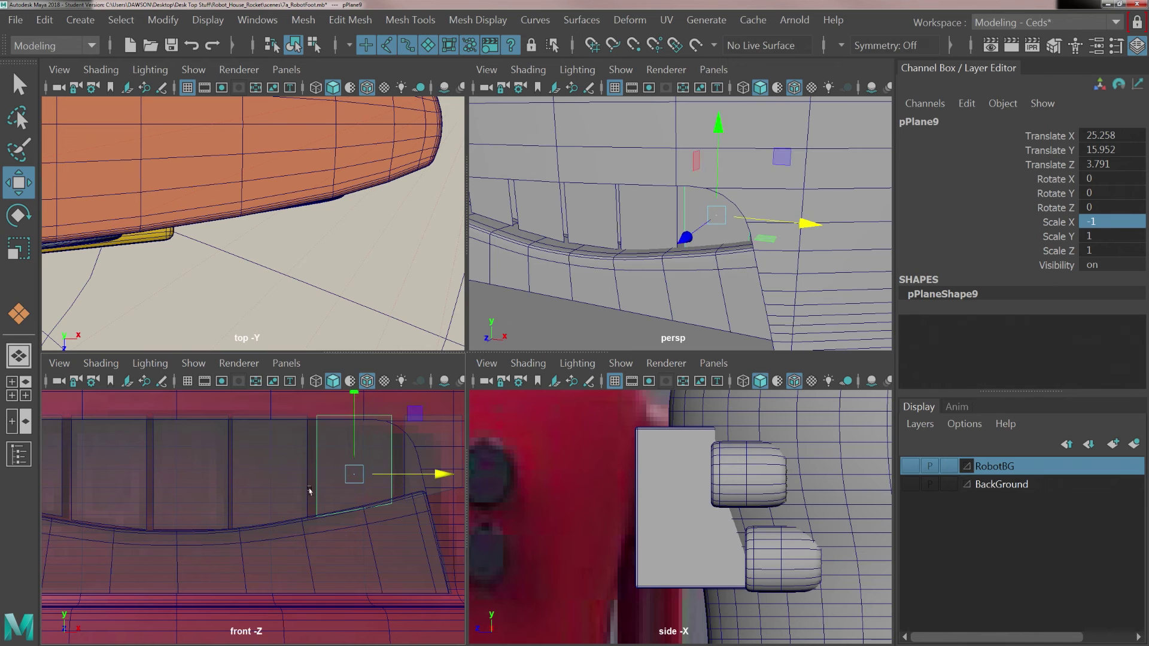
Raise the bottom vertices of the mirrored plane just right of the central tooth slightly to meet the mouth block's curve.
{"action": "left_click", "coordinate": [287, 486]}
{"action": "scroll", "coordinate": [280, 504], "scroll_direction": "up", "scroll_amount": 2}
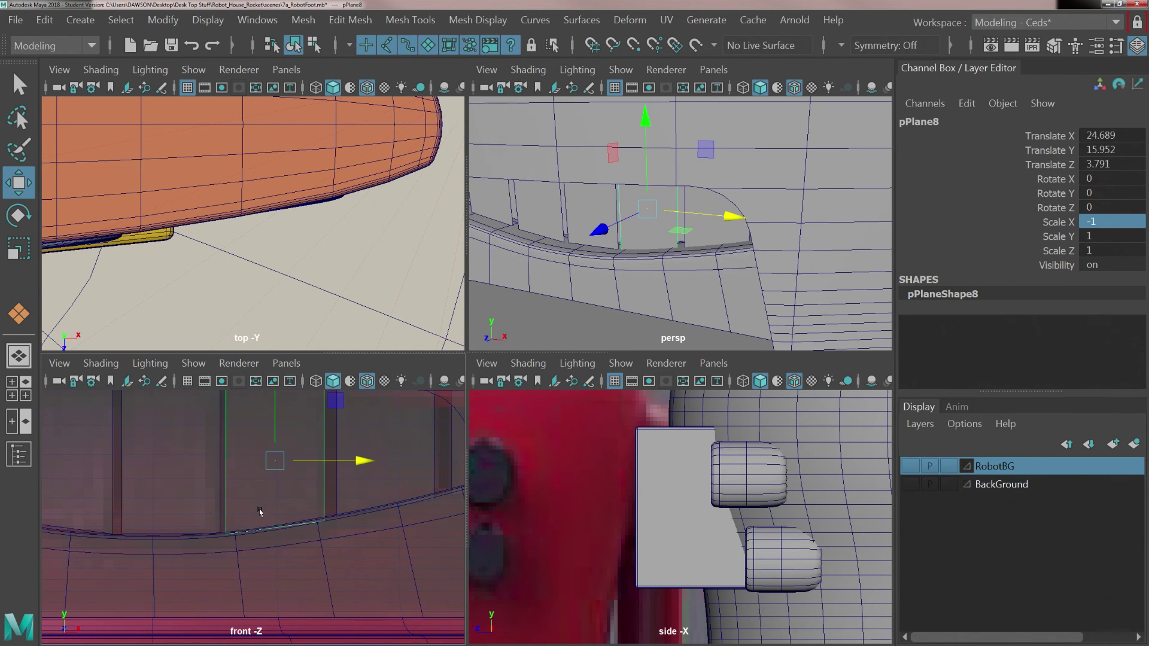
{"action": "right_click_drag", "start_coordinate": [261, 493], "coordinate": [180, 494]}
{"action": "left_click_drag", "start_coordinate": [189, 496], "coordinate": [333, 572]}
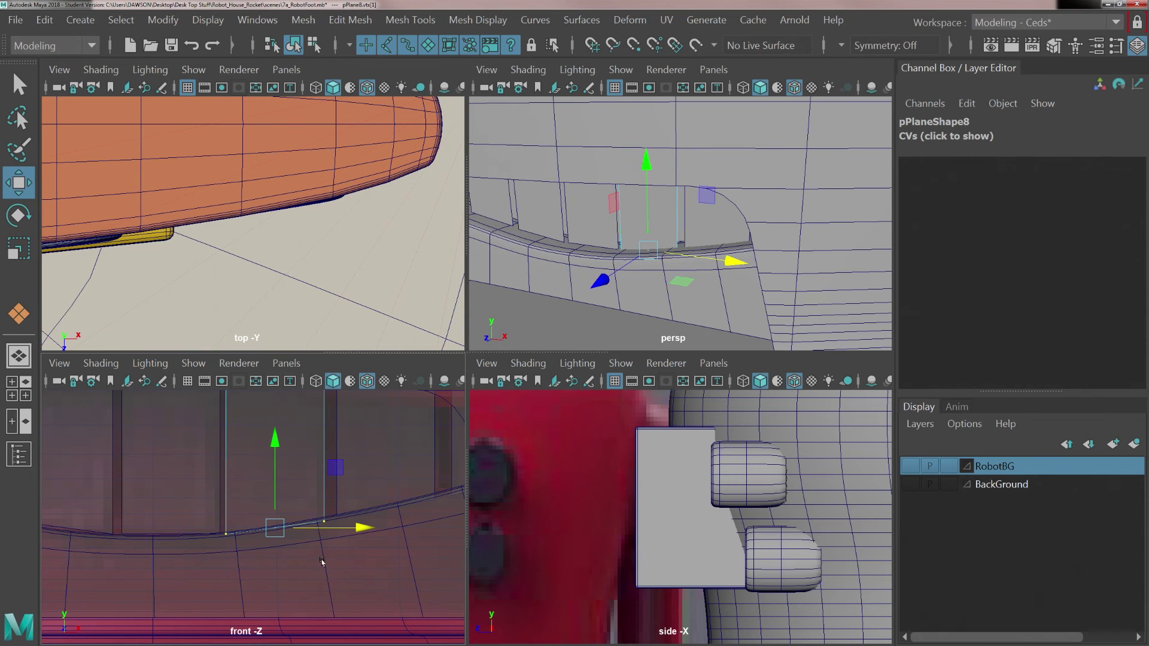
{"action": "left_click_drag", "start_coordinate": [267, 437], "coordinate": [267, 435]}
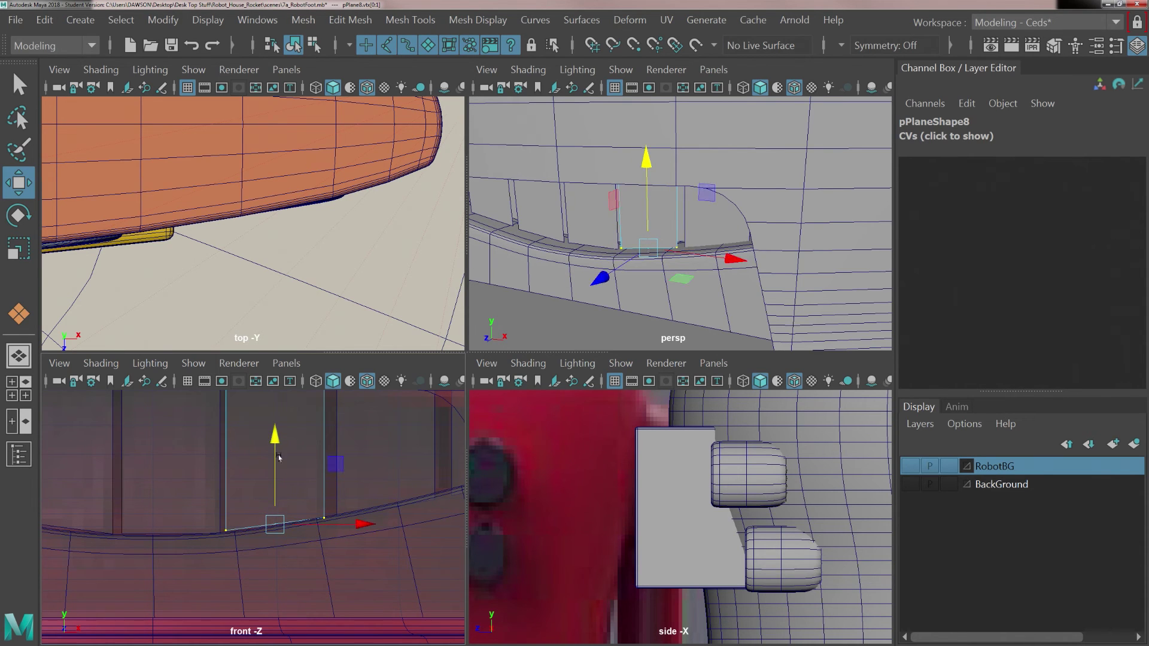
{"action": "left_click_drag", "start_coordinate": [331, 557], "coordinate": [304, 500]}
{"action": "left_click_drag", "start_coordinate": [325, 432], "coordinate": [324, 430]}
Raise the bottom vertices of the wide mirrored plane second from the right end slightly to fit the mouth block's curve.
{"action": "left_click", "coordinate": [348, 453]}
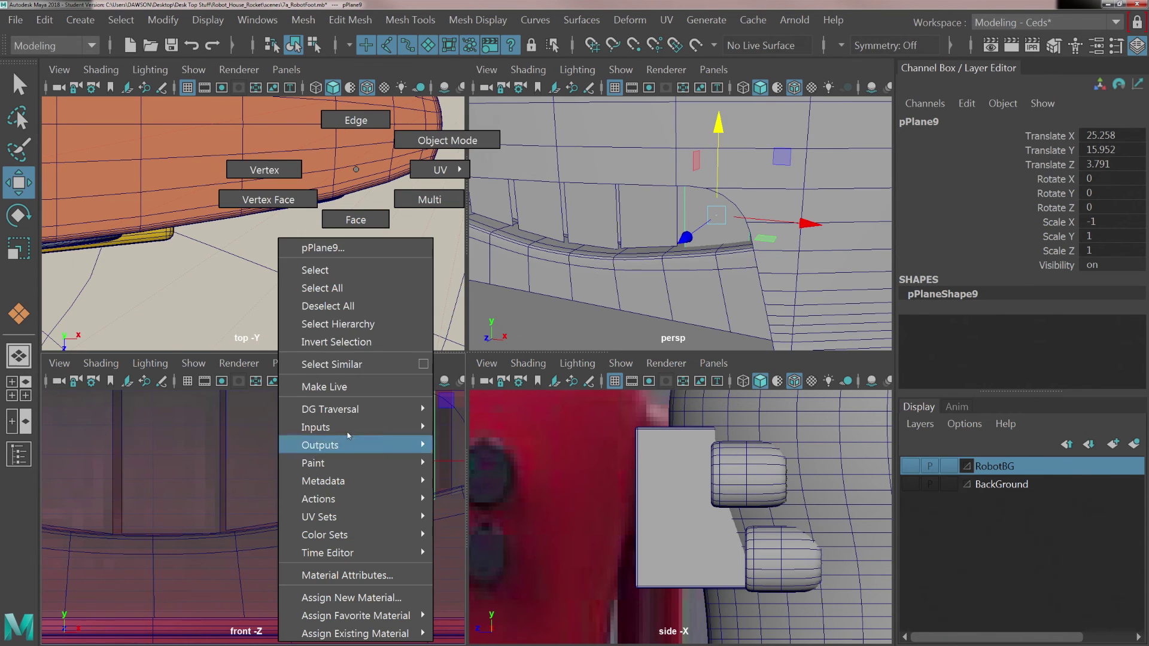
{"action": "right_click_drag", "start_coordinate": [356, 169], "coordinate": [284, 172]}
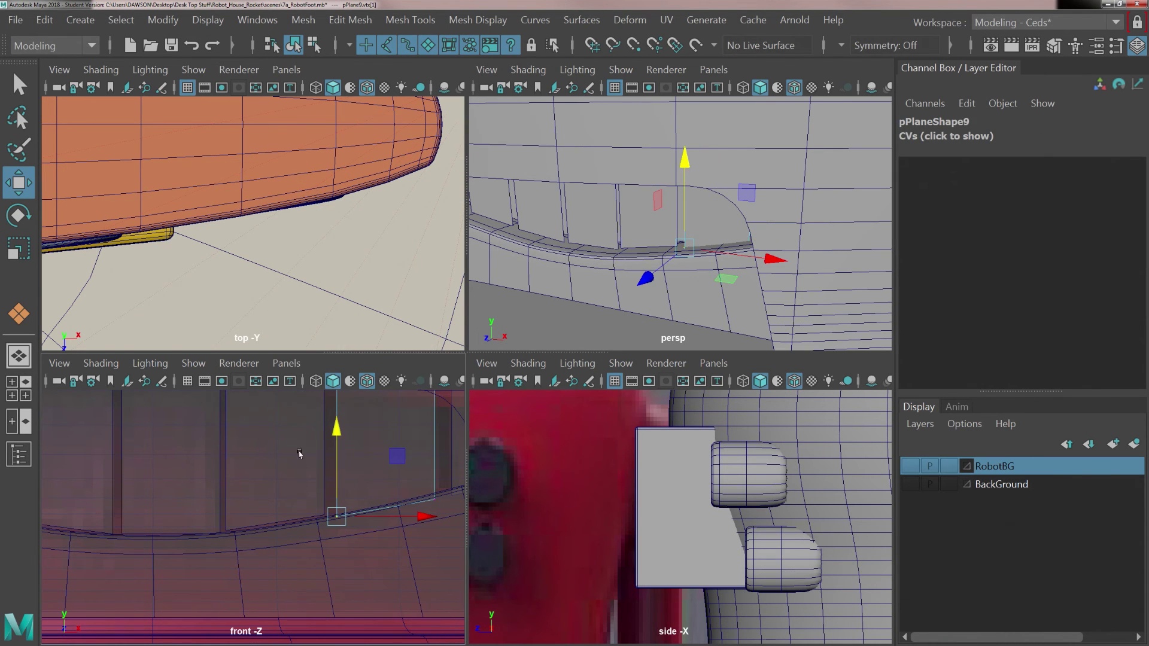
{"action": "left_click_drag", "start_coordinate": [299, 453], "coordinate": [438, 582]}
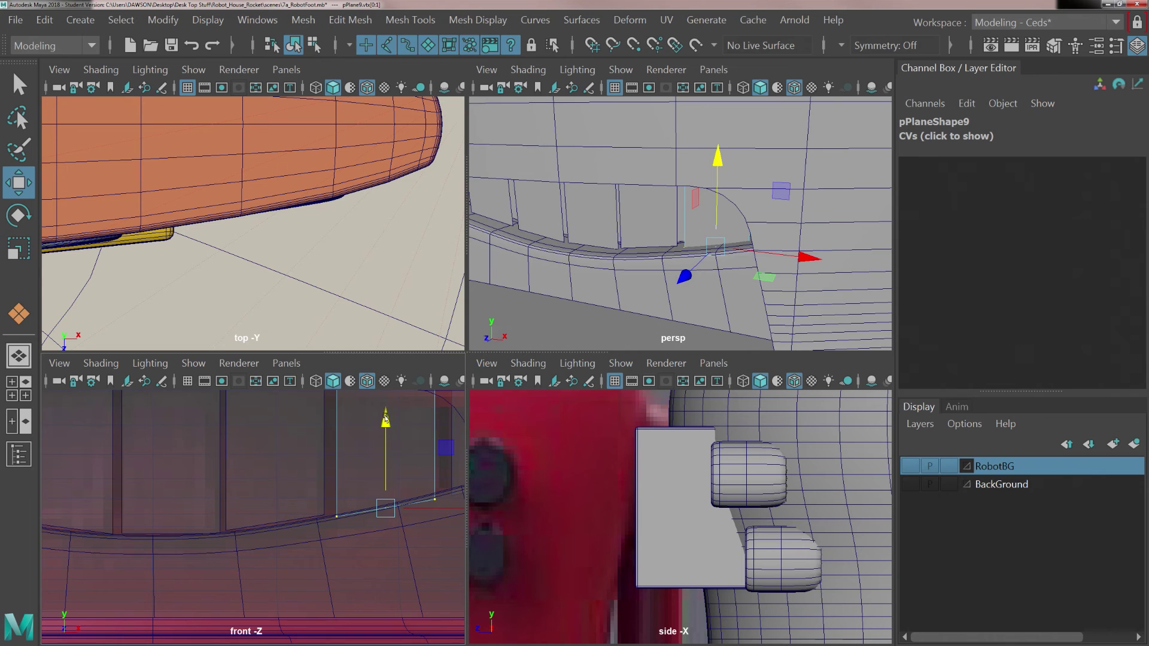
{"action": "left_click_drag", "start_coordinate": [385, 419], "coordinate": [423, 398]}
{"action": "left_click", "coordinate": [435, 493]}
{"action": "left_click_drag", "start_coordinate": [602, 125], "coordinate": [632, 231], "text": "alt"}
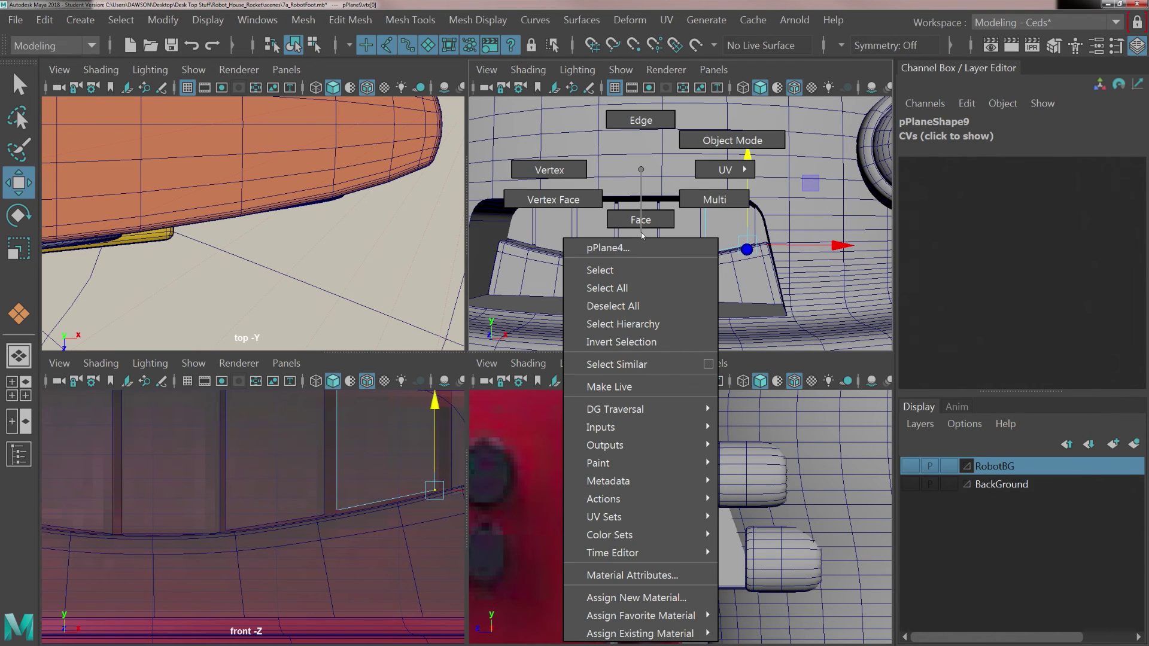
{"action": "right_click_drag", "start_coordinate": [641, 232], "coordinate": [692, 134]}
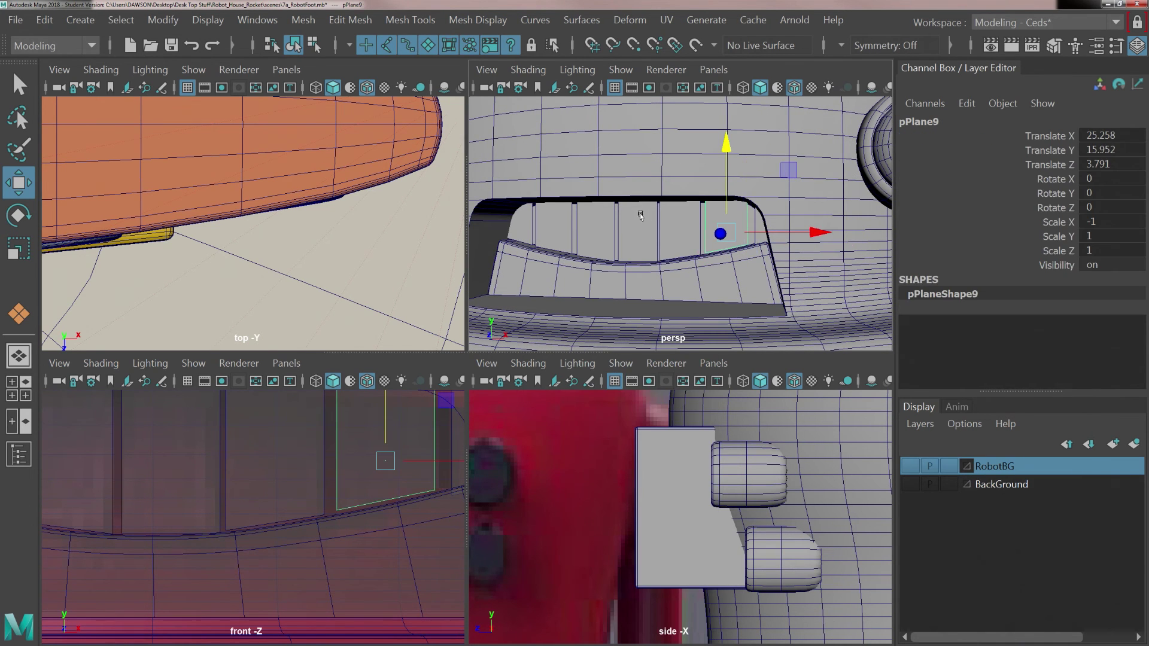
Combine all seven tooth planes into a single mesh.
{"action": "left_click", "coordinate": [516, 227]}
{"action": "left_click_drag", "start_coordinate": [546, 259], "coordinate": [615, 283], "text": "alt"}
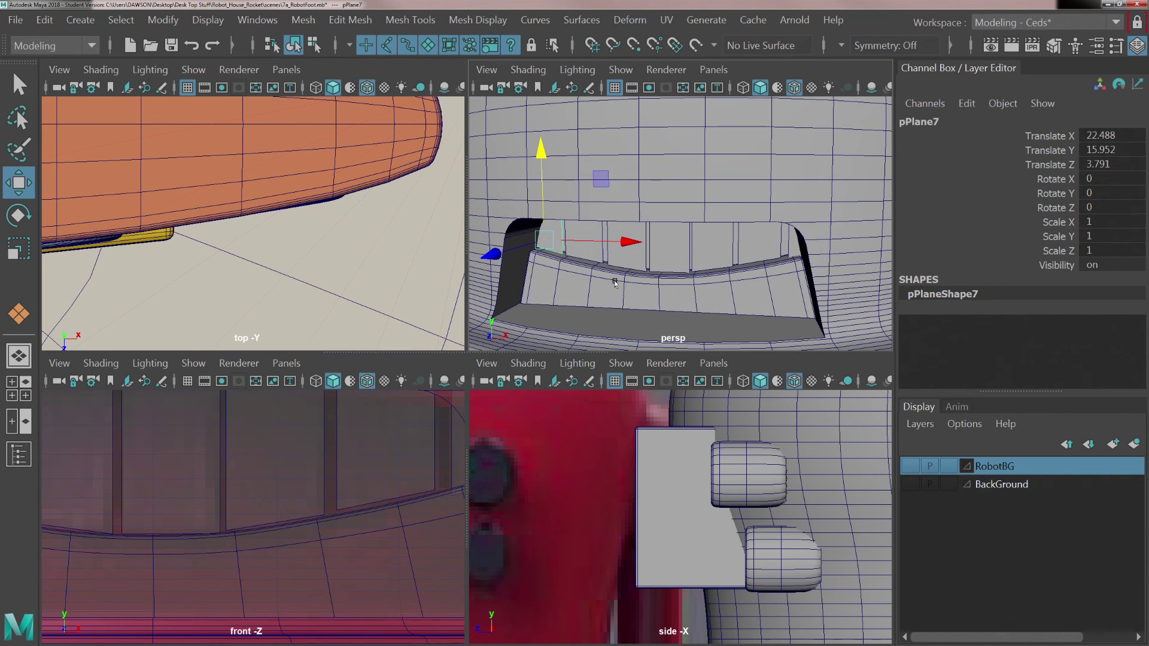
{"action": "left_click", "coordinate": [574, 232], "text": "shift"}
{"action": "left_click", "coordinate": [618, 256], "text": "shift"}
{"action": "left_click", "coordinate": [672, 260], "text": "shift"}
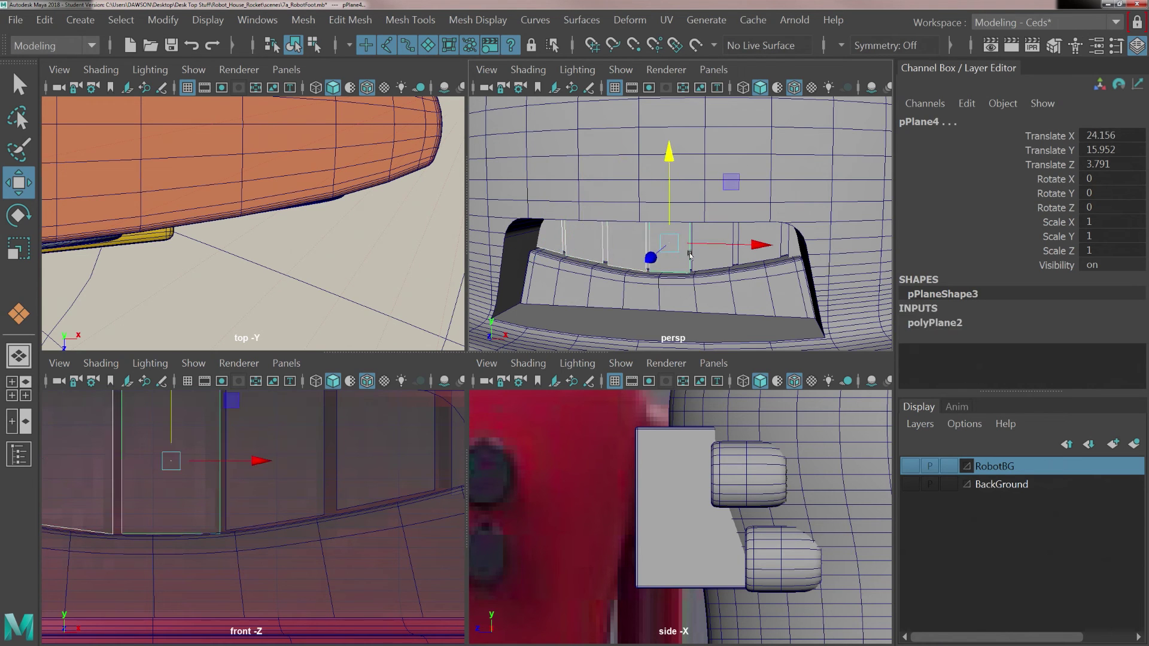
{"action": "left_click", "coordinate": [711, 247], "text": "shift"}
{"action": "left_click", "coordinate": [769, 232], "text": "shift"}
{"action": "left_click", "coordinate": [785, 233], "text": "shift"}
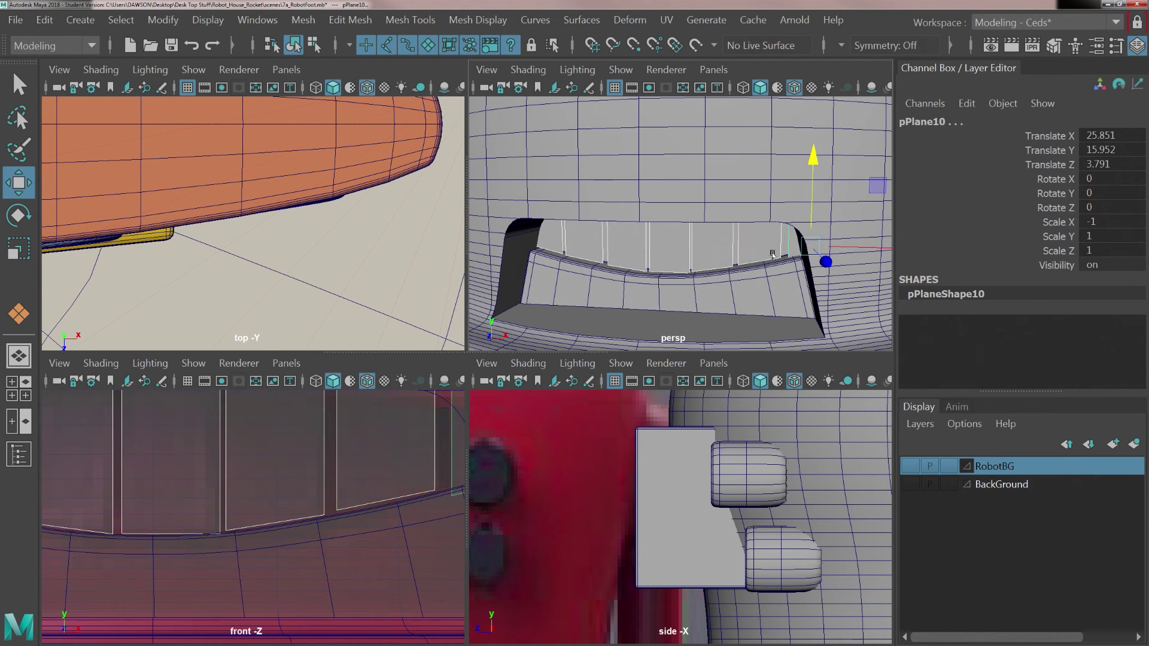
{"action": "mouse_move", "coordinate": [735, 285]}
{"action": "left_mouse_down", "text": "alt"}
{"action": "mouse_move", "coordinate": [764, 269]}
{"action": "mouse_move", "coordinate": [734, 272]}
{"action": "left_mouse_up", "text": "alt"}
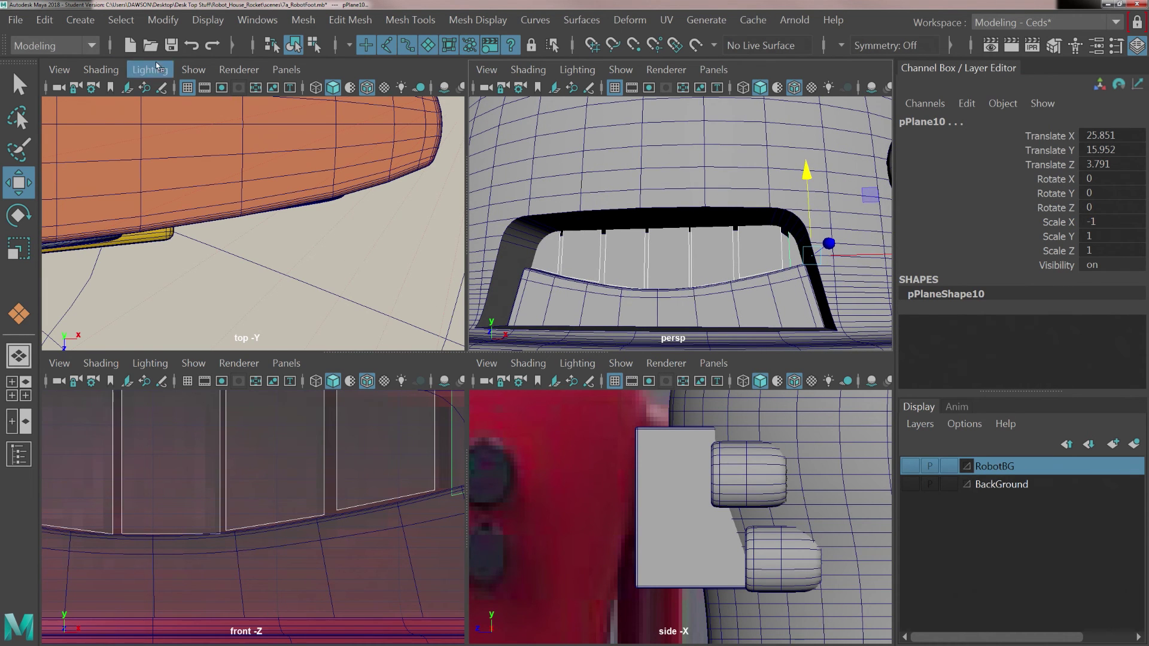
{"action": "left_click", "coordinate": [299, 24]}
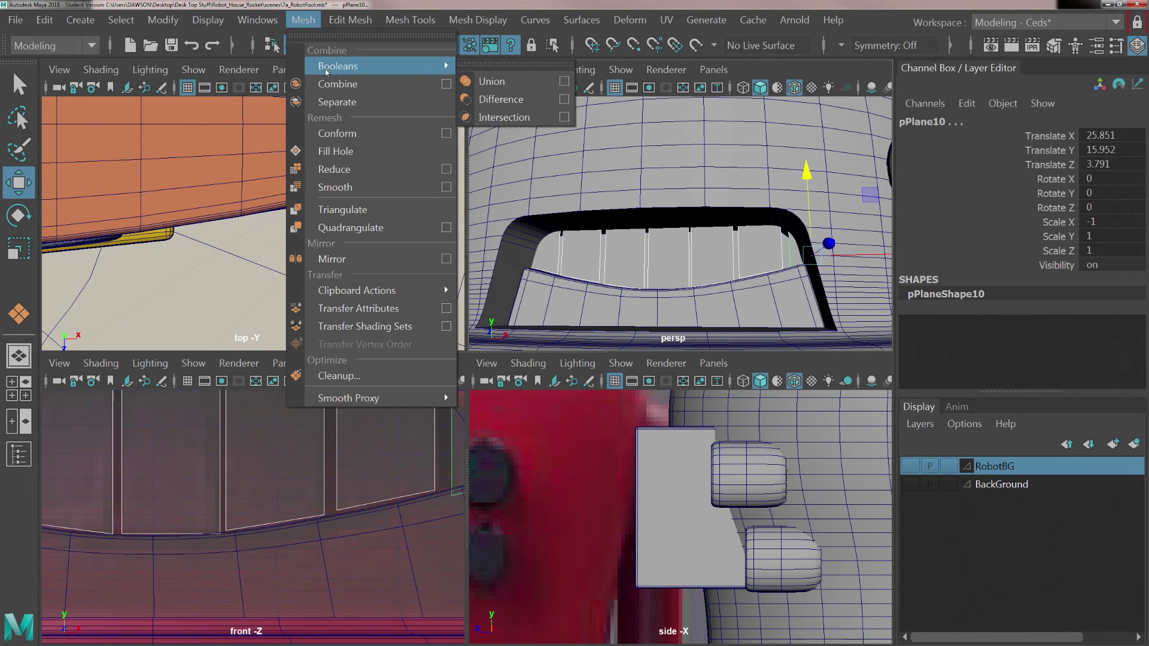
{"action": "left_click", "coordinate": [338, 83]}
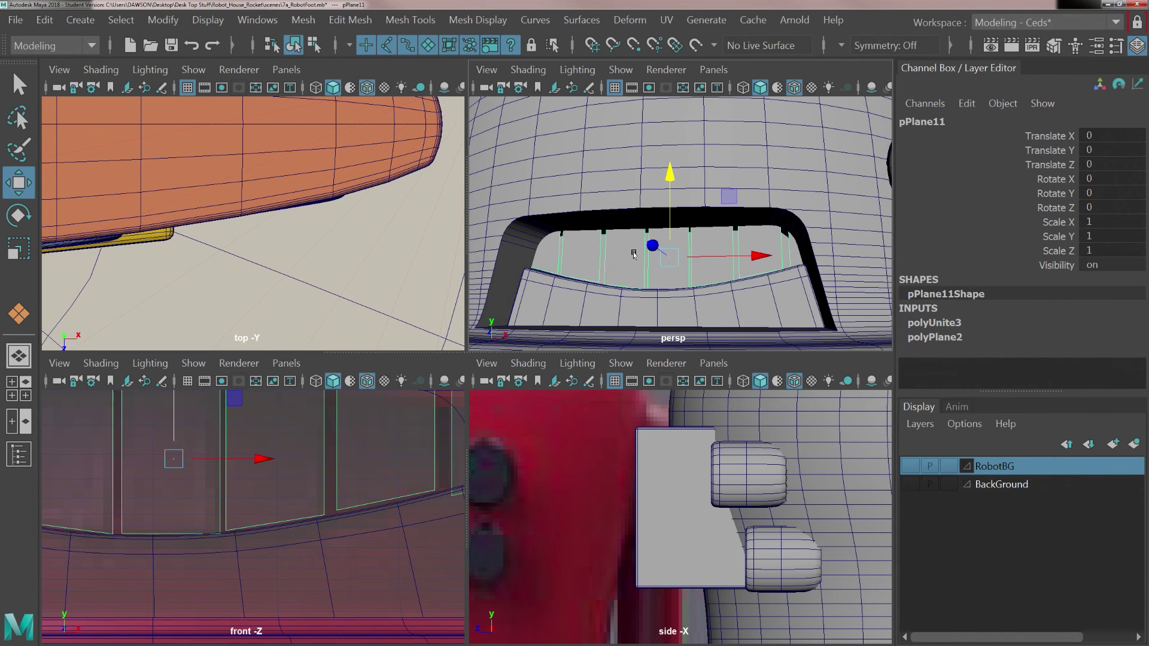
Extrude the faces of the combined teeth outward with a Local Translate Z of 0.121.
{"action": "left_click_drag", "start_coordinate": [526, 255], "coordinate": [581, 262], "text": "alt"}
{"action": "key", "text": "ctrl+e"}
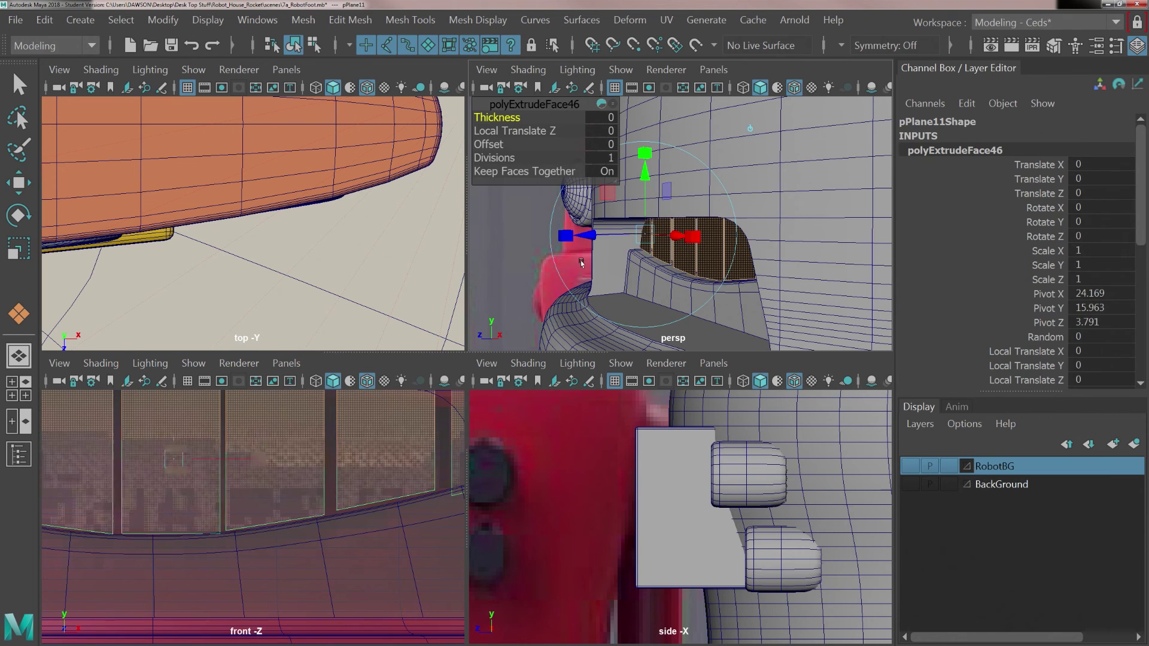
{"action": "left_click_drag", "start_coordinate": [588, 234], "coordinate": [579, 235]}
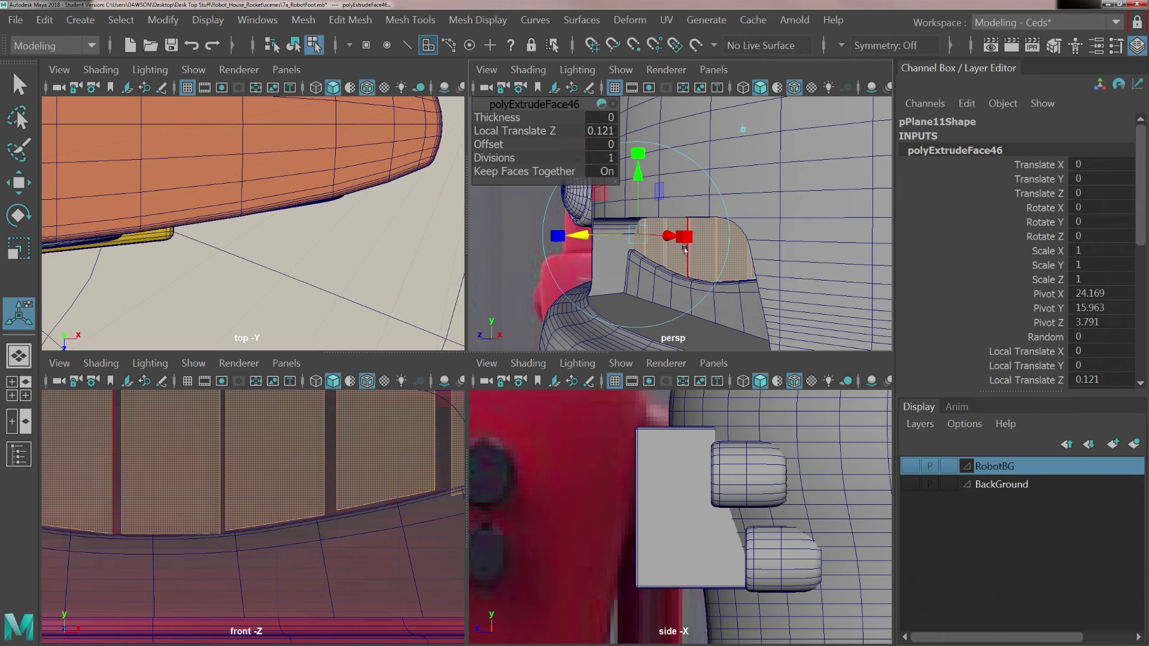
{"action": "right_click_drag", "start_coordinate": [688, 253], "coordinate": [778, 144]}
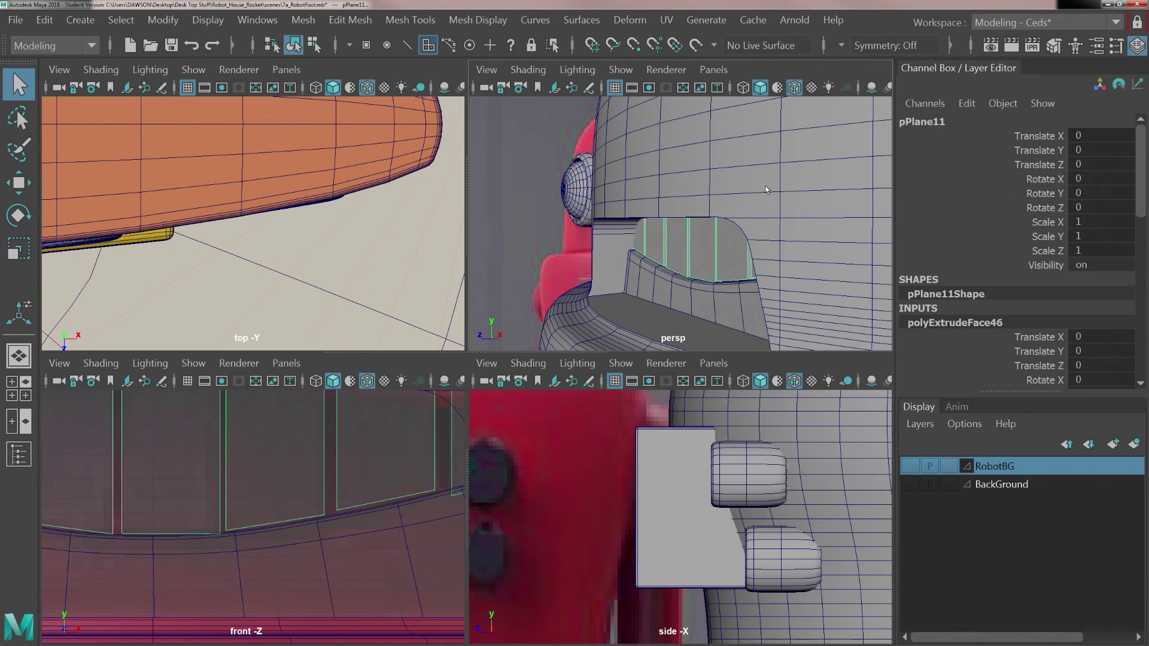
Center the pivot of the combined teeth mesh and compare the teeth with the reference image.
{"action": "left_click_drag", "start_coordinate": [704, 246], "coordinate": [726, 244], "text": "alt"}
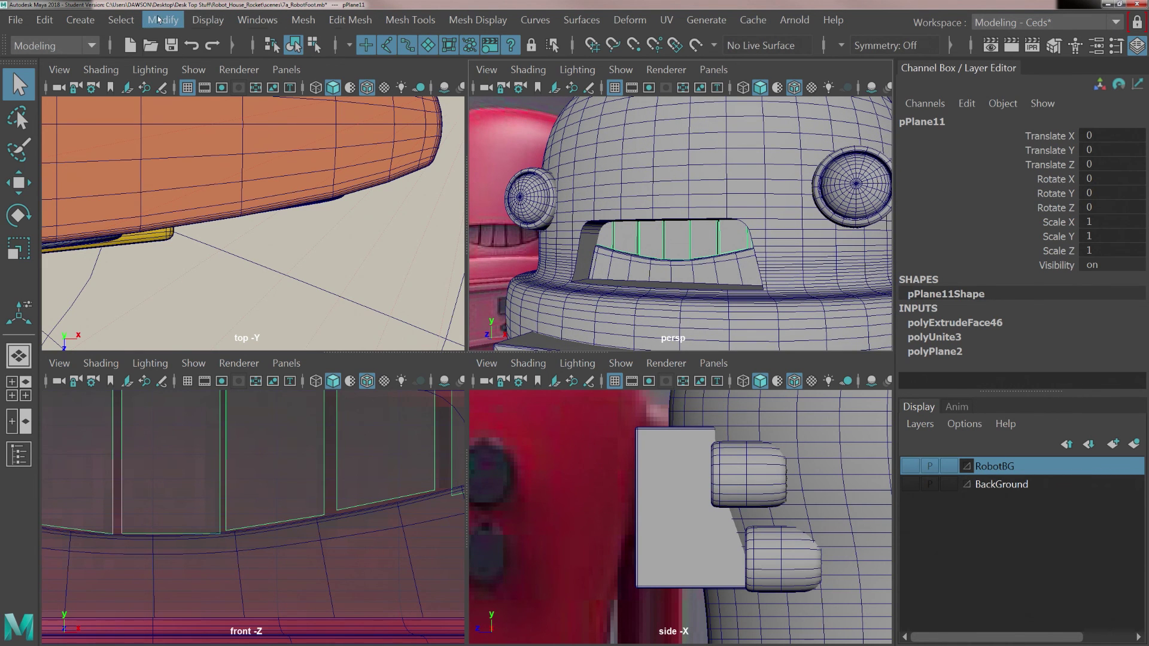
{"action": "left_click", "coordinate": [163, 20]}
{"action": "left_click", "coordinate": [207, 154]}
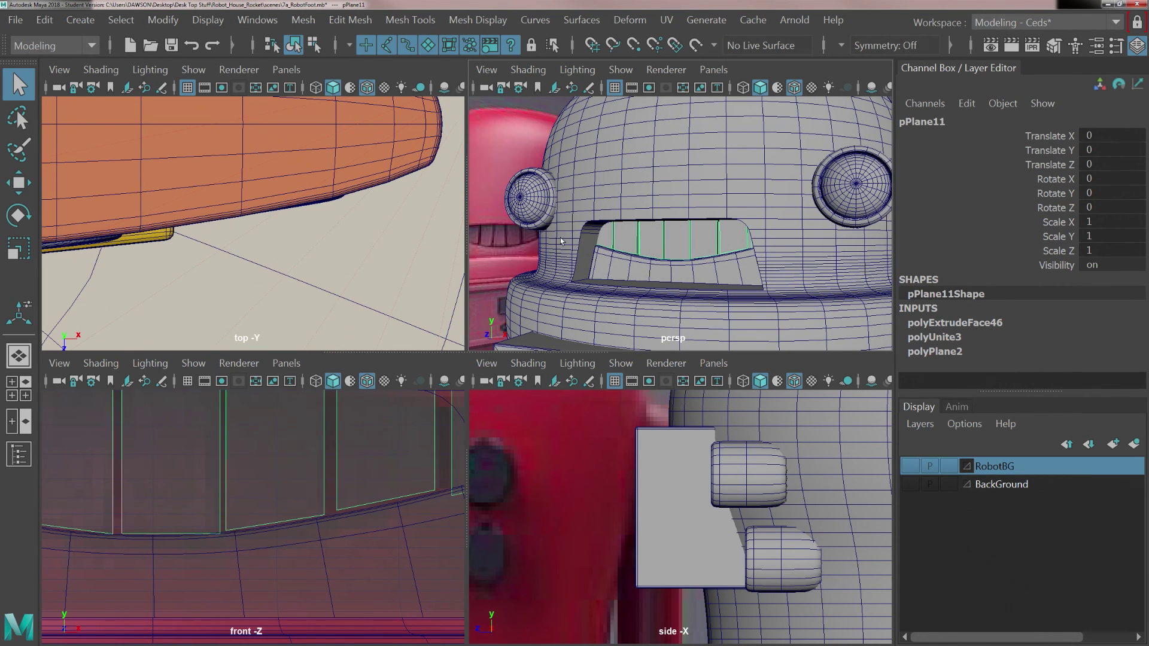
{"action": "key", "text": "w"}
{"action": "scroll", "coordinate": [634, 232], "scroll_direction": "down", "scroll_amount": 3}
{"action": "left_click_drag", "start_coordinate": [635, 232], "coordinate": [605, 256], "text": "alt"}
{"action": "scroll", "coordinate": [657, 253], "scroll_direction": "up", "scroll_amount": 3}
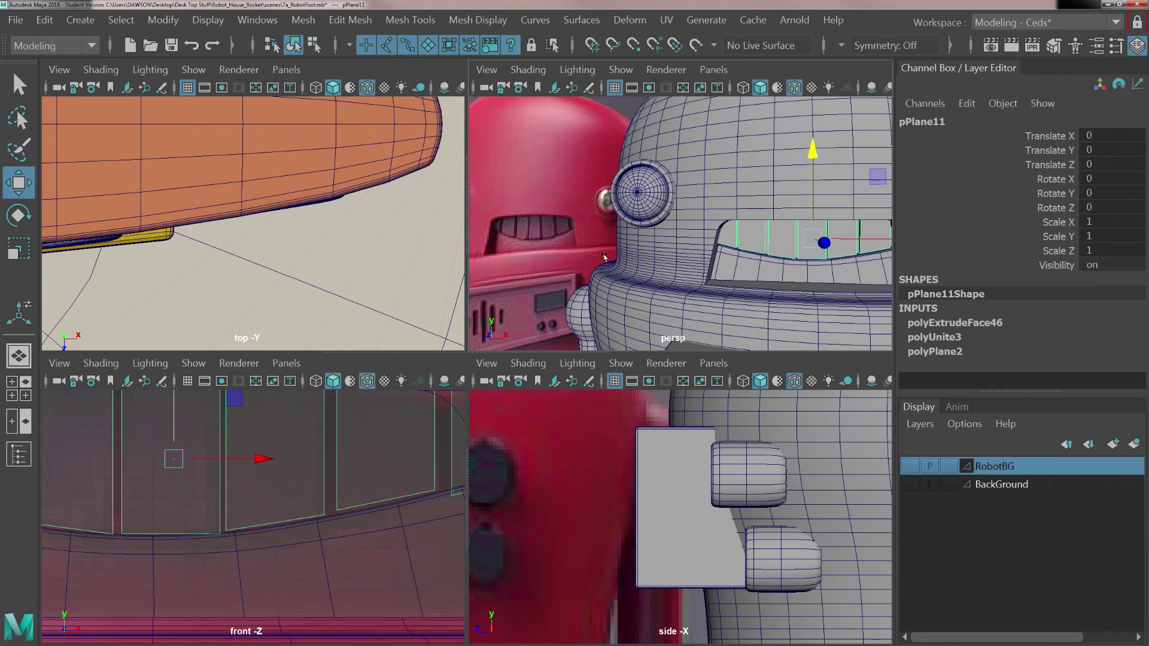
{"action": "left_click_drag", "start_coordinate": [763, 249], "coordinate": [698, 245], "text": "alt"}
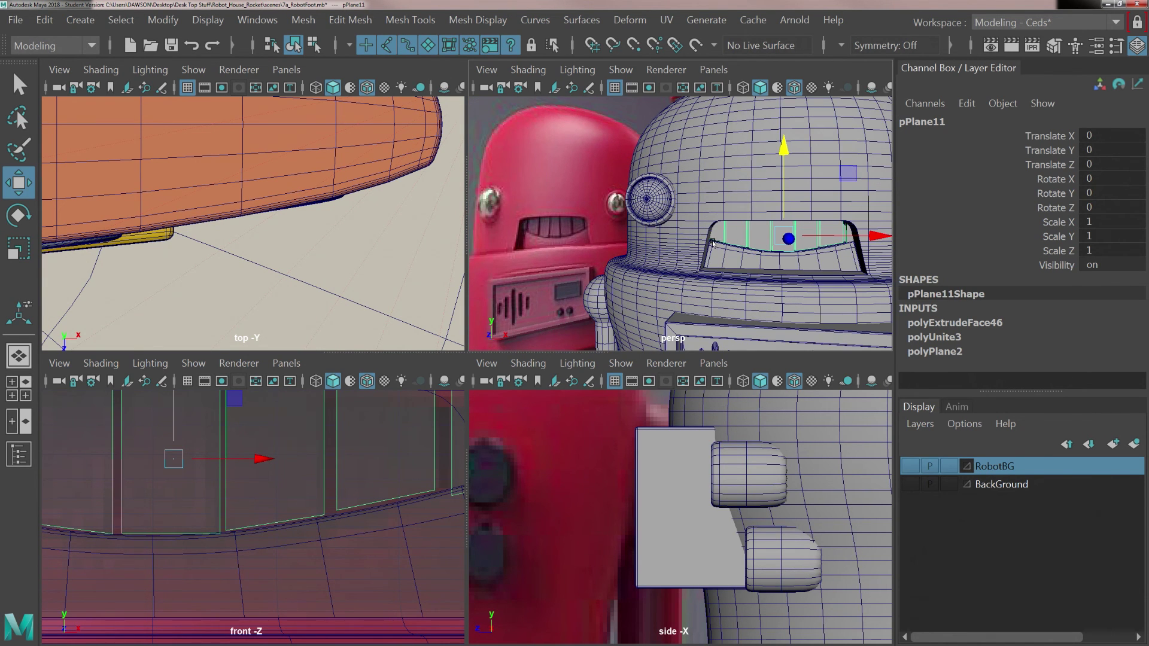
Isolate the teeth mesh, bevel all its edges with 3 segments, and bring the rest of the model back into view.
{"action": "key", "text": "ctrl+1"}
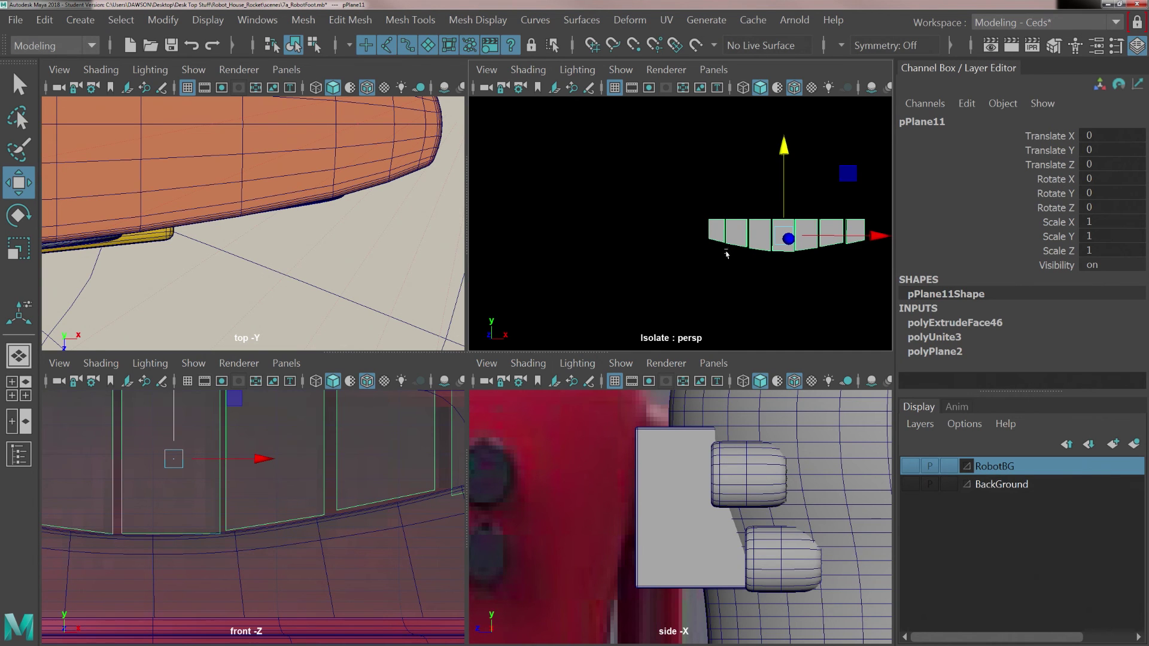
{"action": "key", "text": "f"}
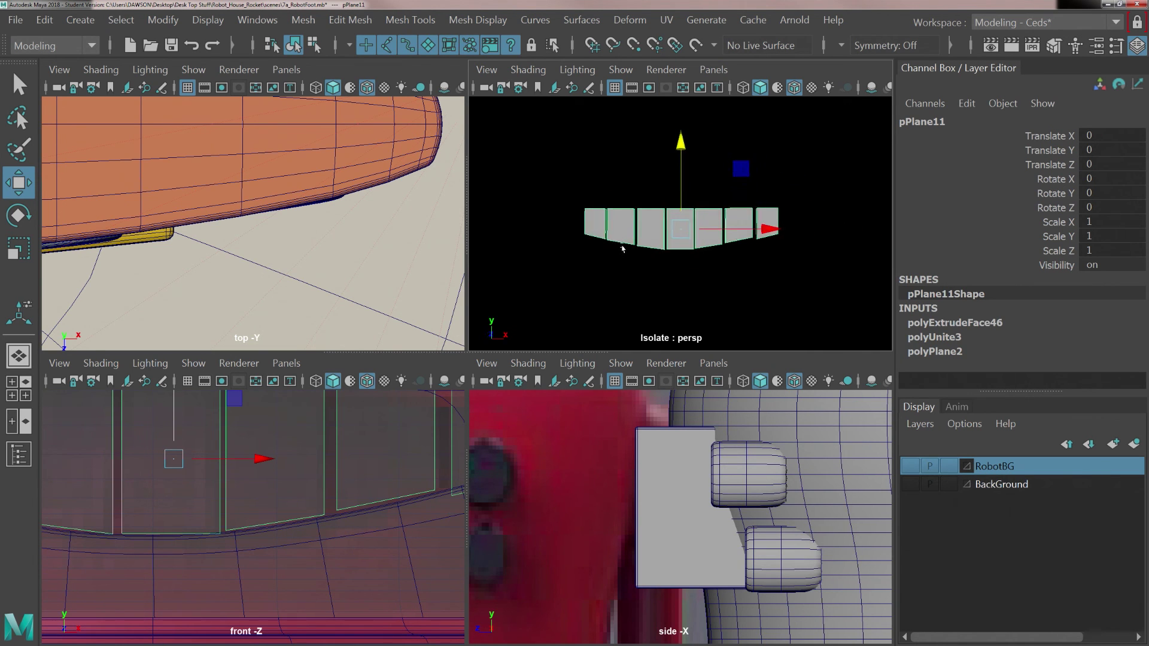
{"action": "right_click_drag", "start_coordinate": [643, 229], "coordinate": [650, 119]}
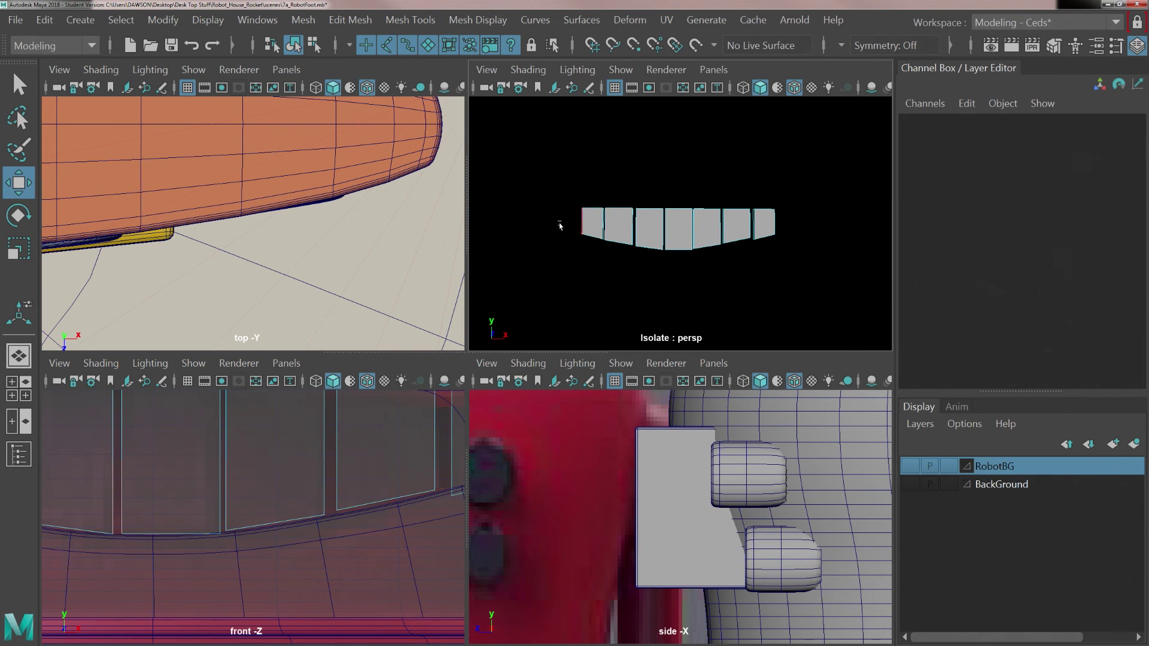
{"action": "left_click_drag", "start_coordinate": [569, 219], "coordinate": [775, 277]}
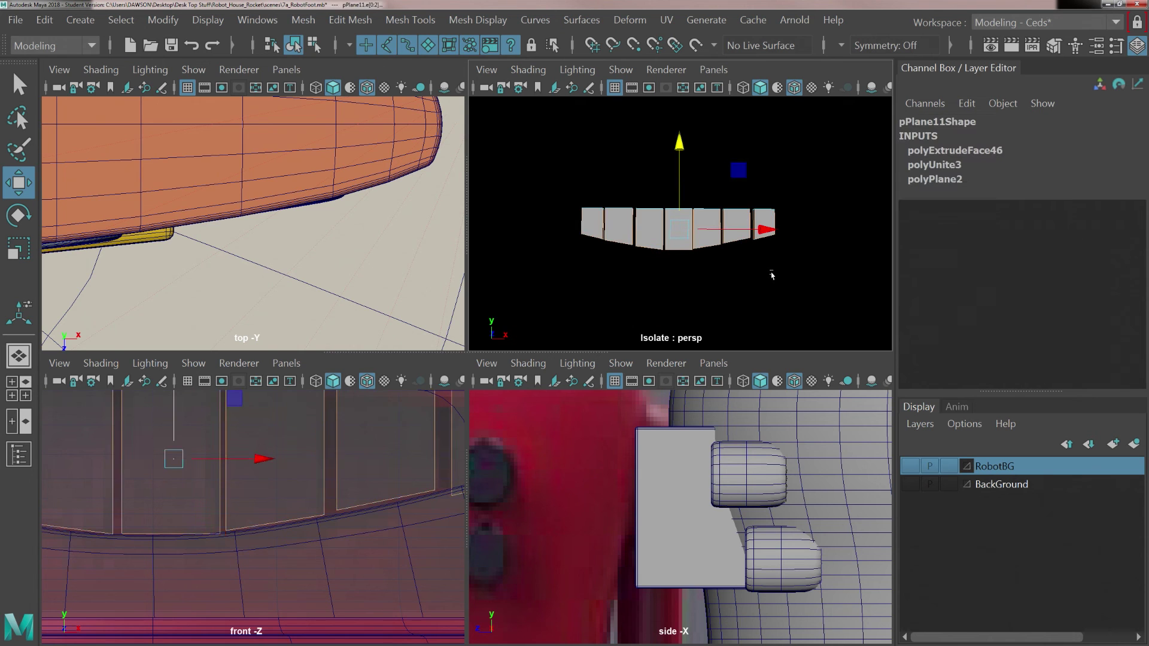
{"action": "left_click", "coordinate": [304, 20]}
{"action": "mouse_move", "coordinate": [350, 20]}
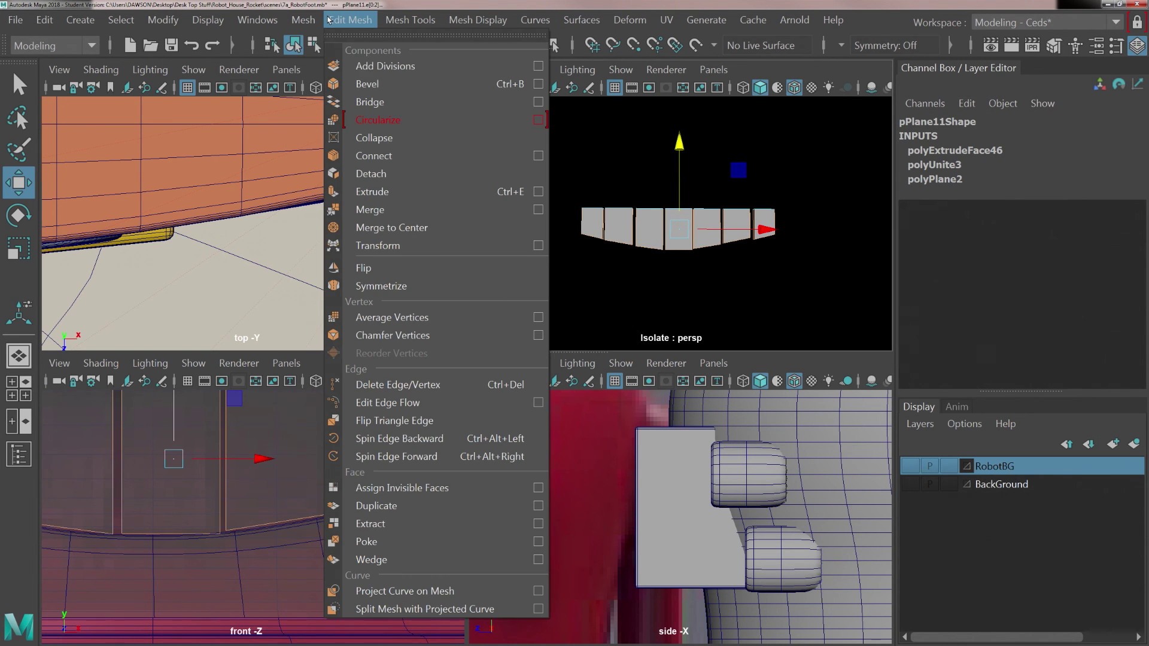
{"action": "left_click", "coordinate": [367, 85]}
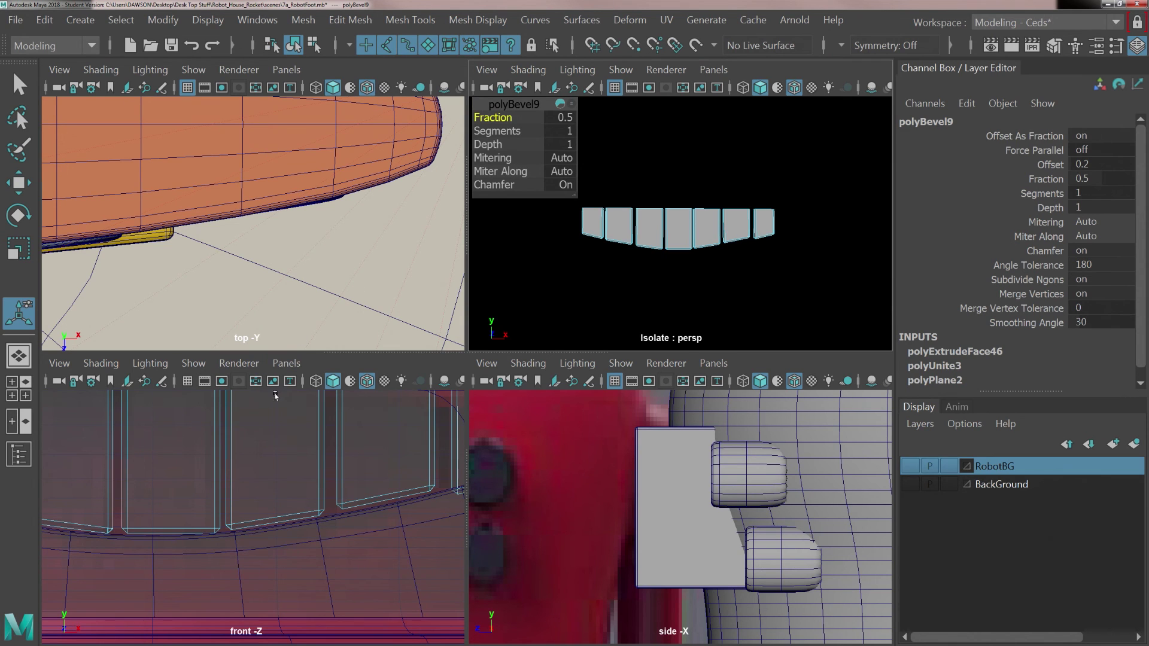
{"action": "left_click", "coordinate": [558, 130]}
{"action": "type", "text": "3"}
{"action": "key", "text": "Return"}
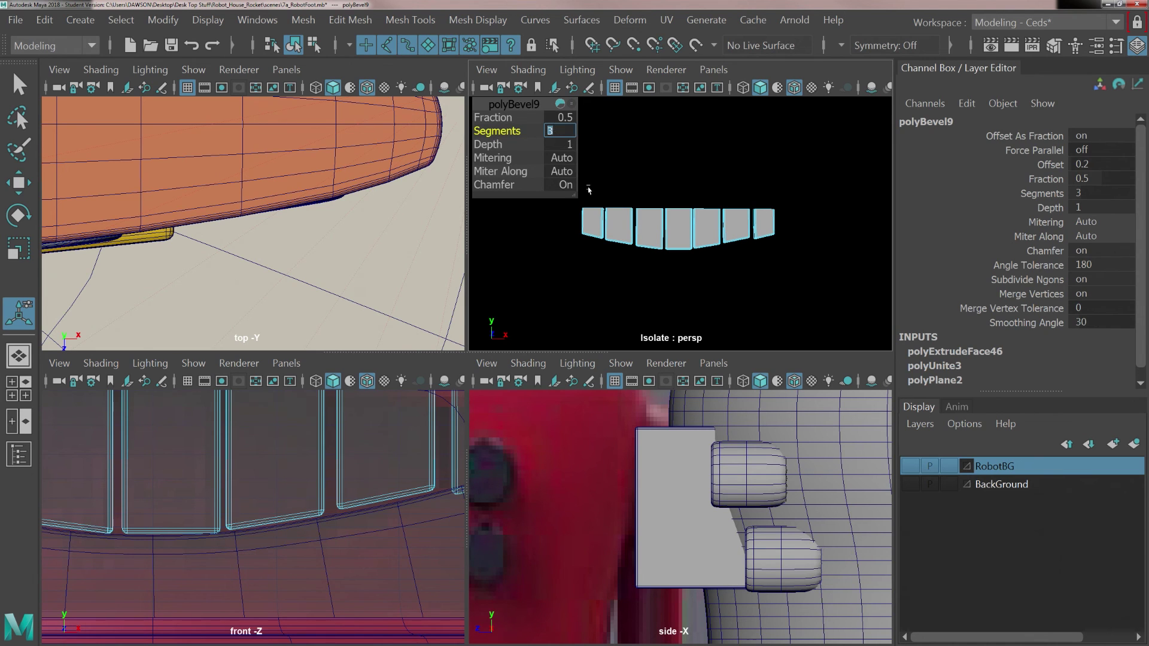
{"action": "right_click_drag", "start_coordinate": [661, 170], "coordinate": [743, 139]}
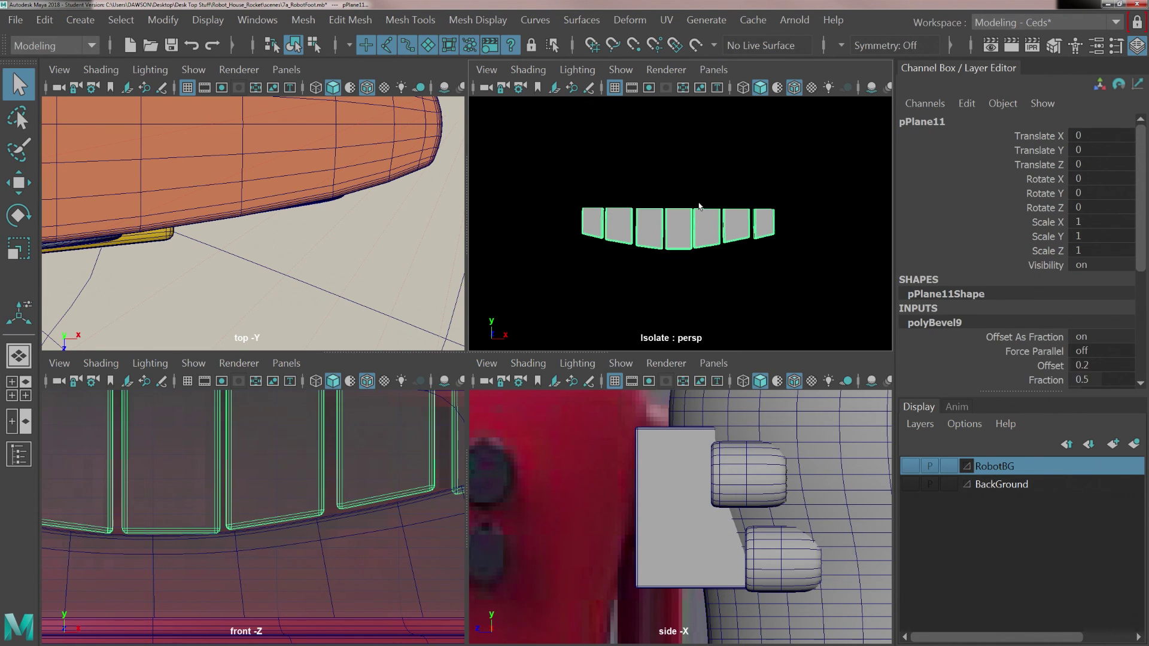
{"action": "key", "text": "ctrl+1"}
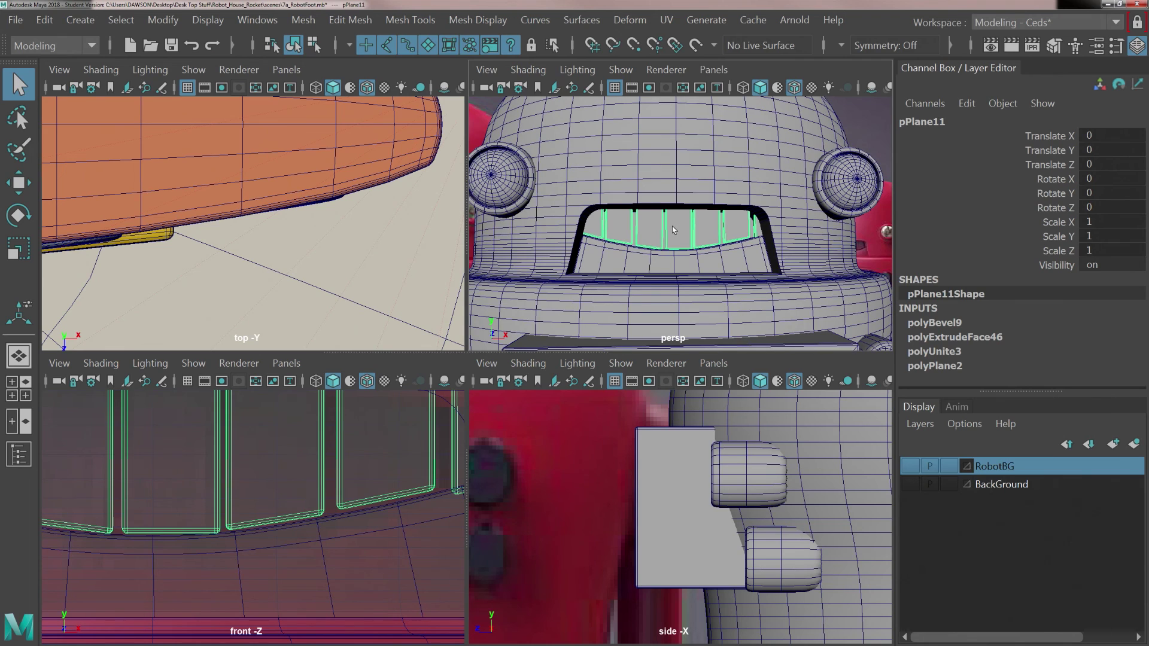
Combine the robot's arm and hand into a single mesh.
{"action": "key", "text": "space"}
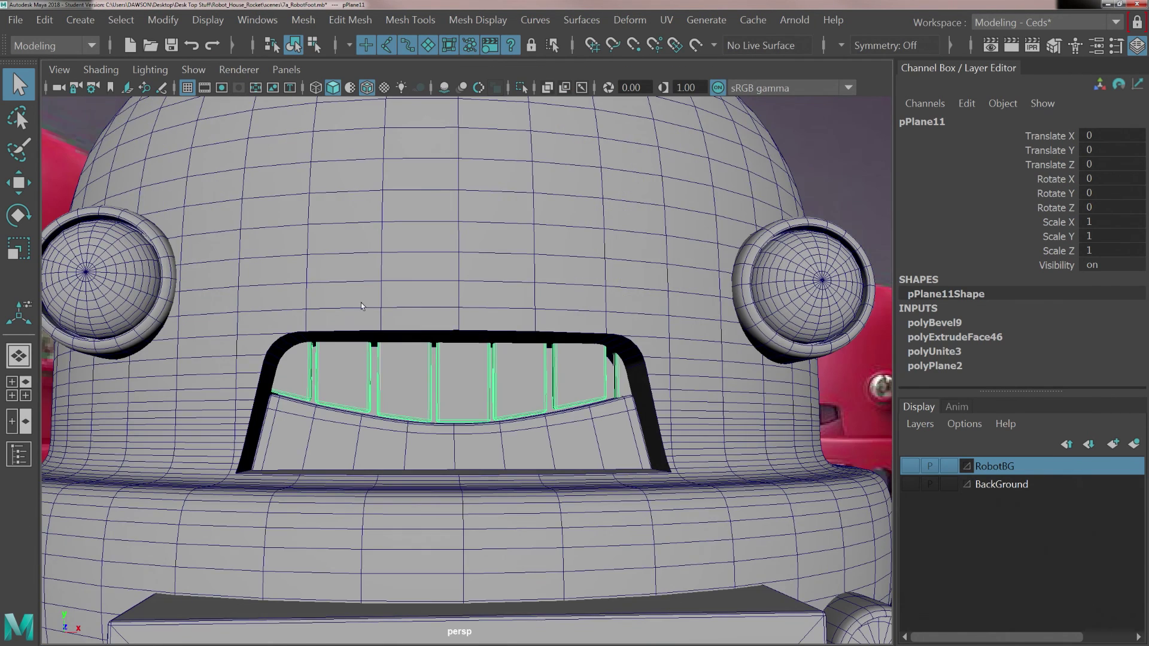
{"action": "scroll", "coordinate": [425, 311], "scroll_direction": "down", "scroll_amount": 4}
{"action": "left_click", "coordinate": [692, 203]}
{"action": "scroll", "coordinate": [666, 218], "scroll_direction": "down", "scroll_amount": 5}
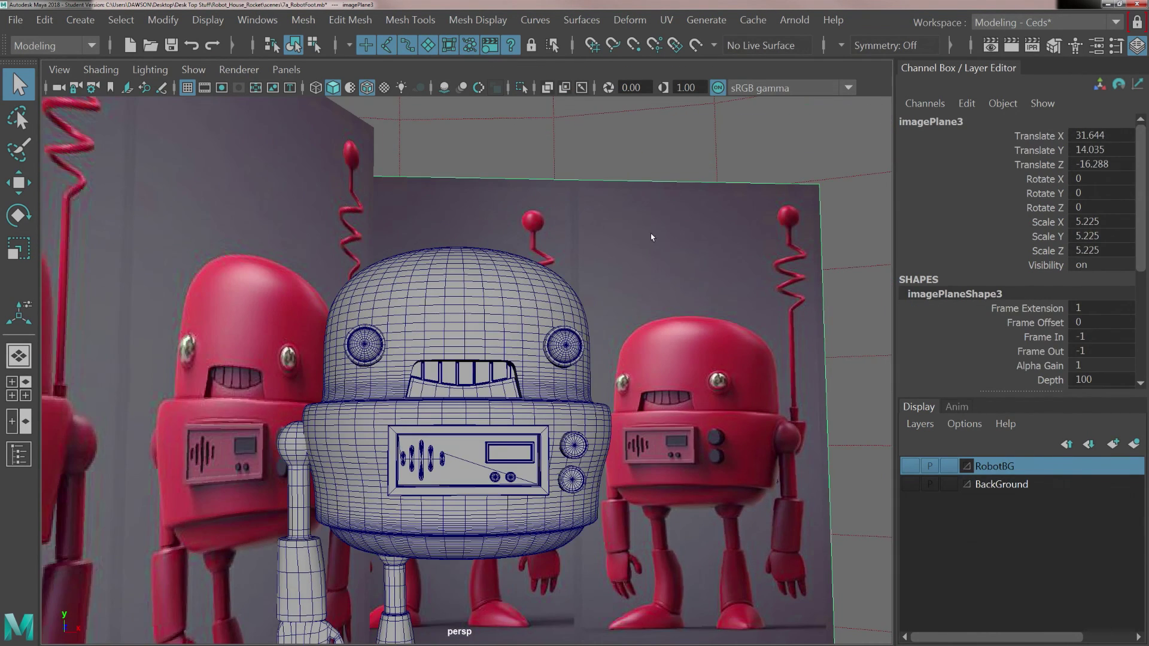
{"action": "left_click_drag", "start_coordinate": [538, 233], "coordinate": [479, 382], "text": "alt"}
{"action": "middle_click_drag", "start_coordinate": [478, 382], "coordinate": [471, 310], "text": "alt"}
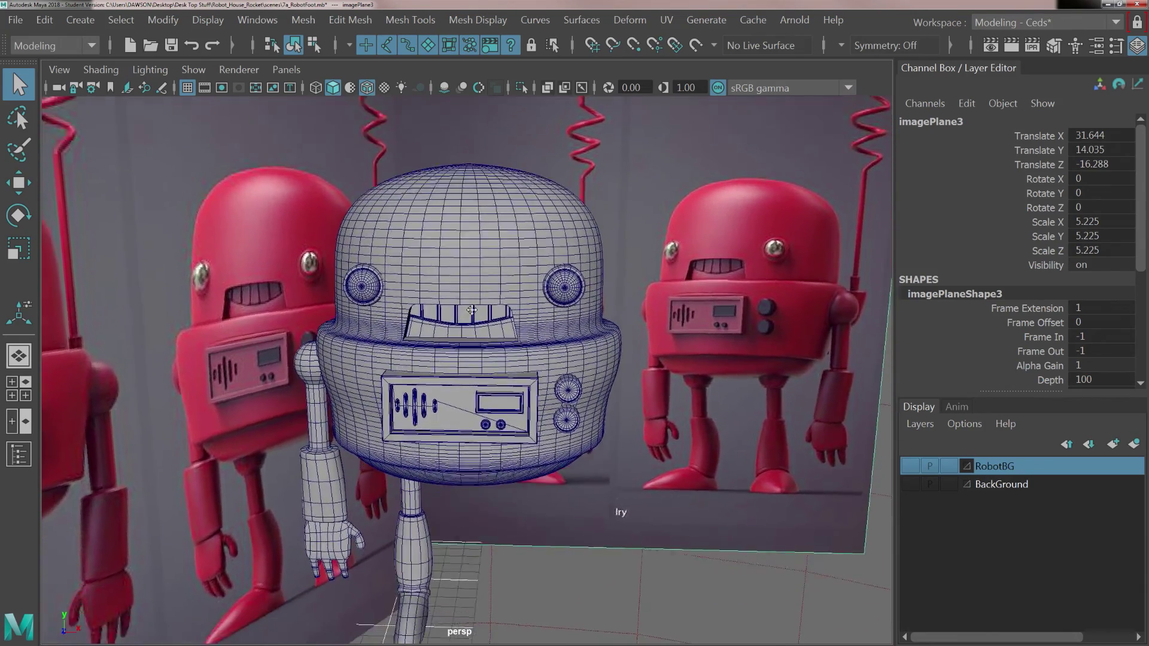
{"action": "left_click_drag", "start_coordinate": [472, 310], "coordinate": [419, 377], "text": "alt"}
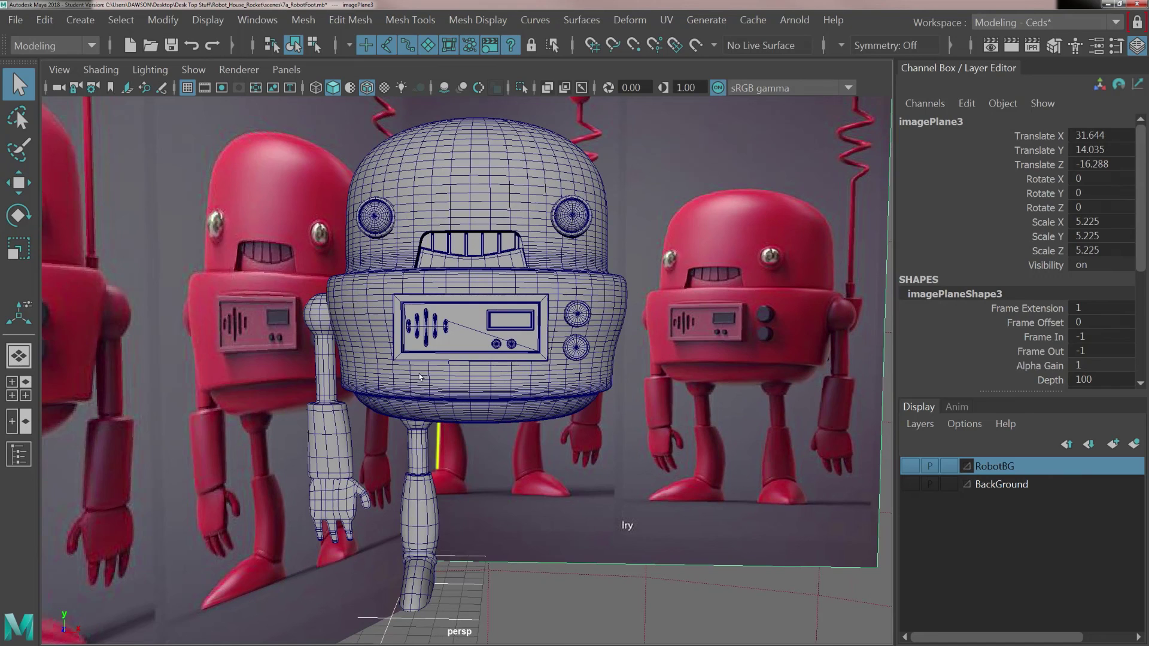
{"action": "left_click", "coordinate": [333, 337]}
{"action": "left_click_drag", "start_coordinate": [332, 337], "coordinate": [356, 348], "text": "alt"}
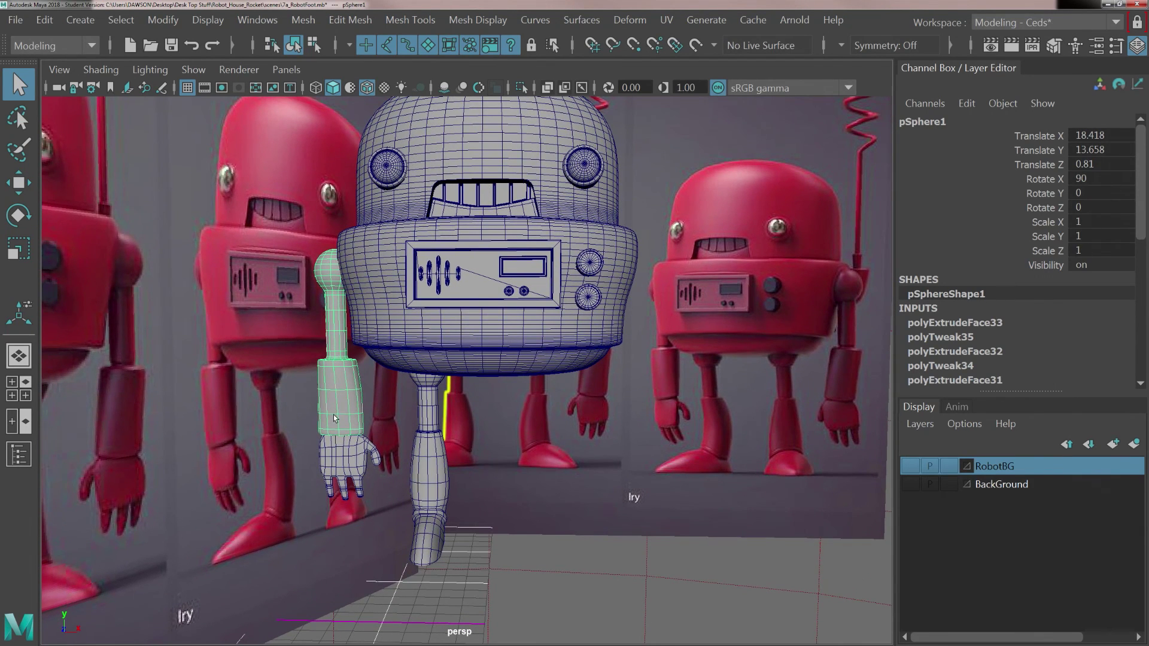
{"action": "left_click", "coordinate": [333, 453]}
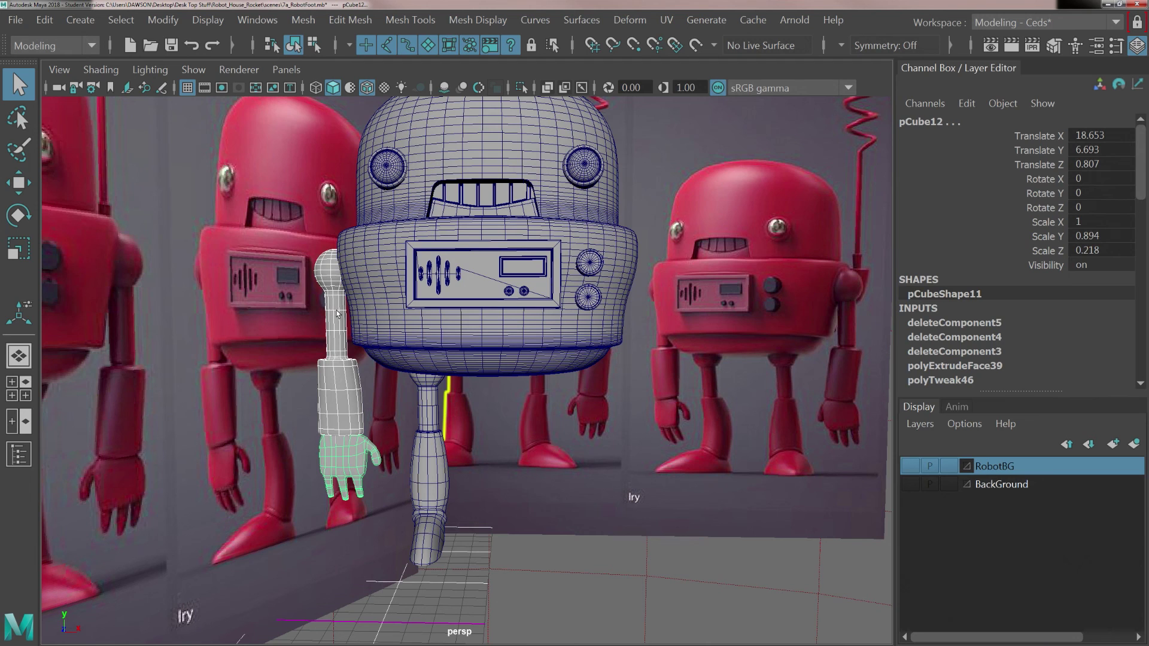
{"action": "left_click", "coordinate": [303, 19]}
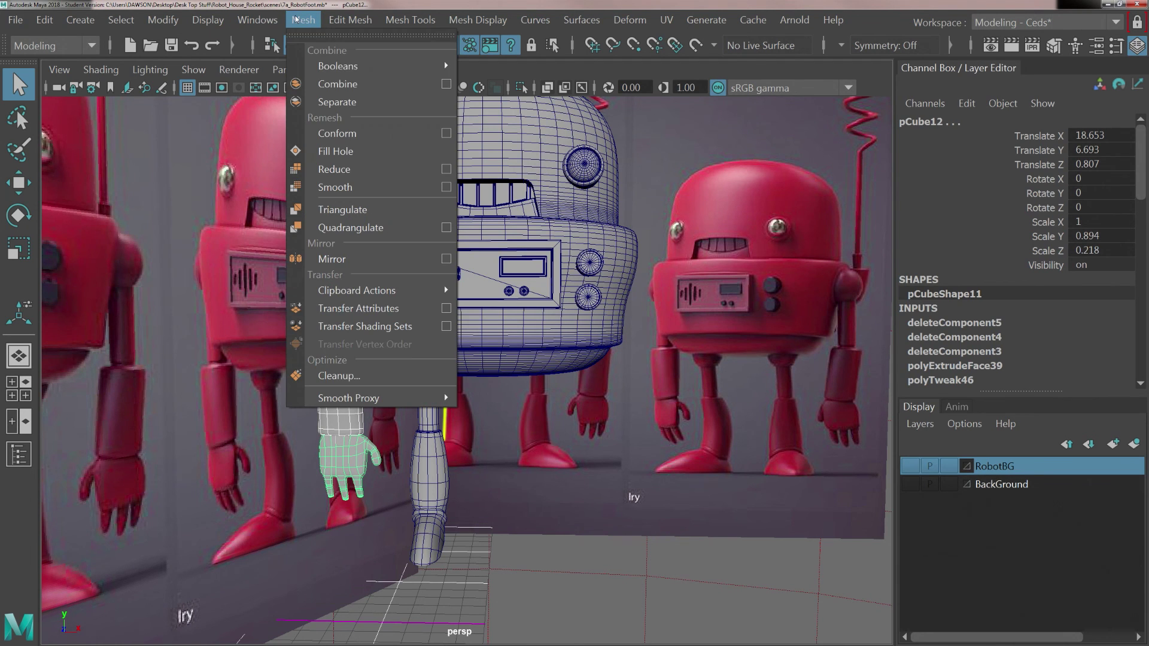
{"action": "left_click", "coordinate": [337, 85]}
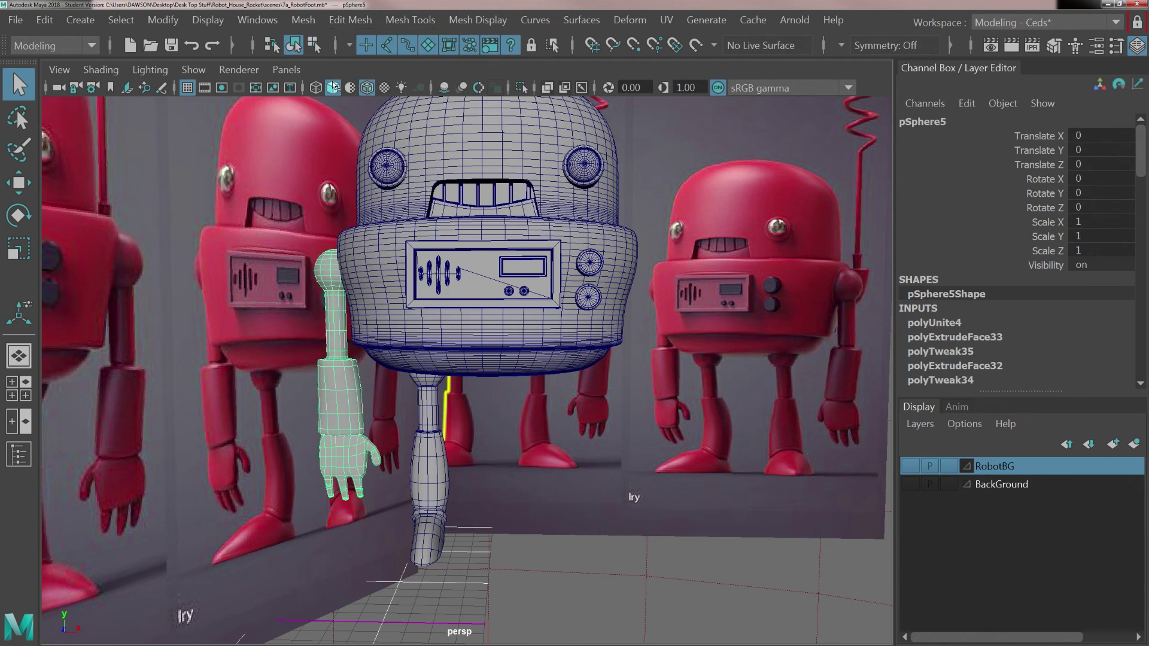
Center the pivot of the combined arm mesh, then duplicate it and move the copy across the body to Translate X of about 11.949.
{"action": "left_click", "coordinate": [163, 20]}
{"action": "left_click", "coordinate": [201, 153]}
{"action": "key", "text": "w"}
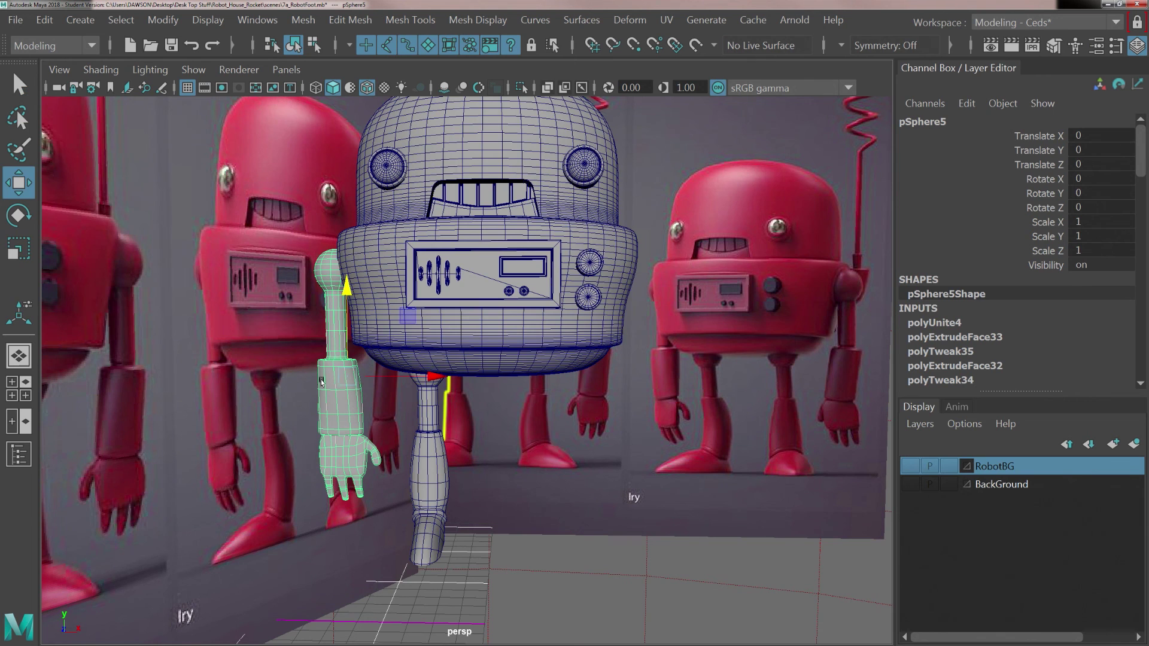
{"action": "left_click_drag", "start_coordinate": [315, 372], "coordinate": [321, 377], "text": "alt"}
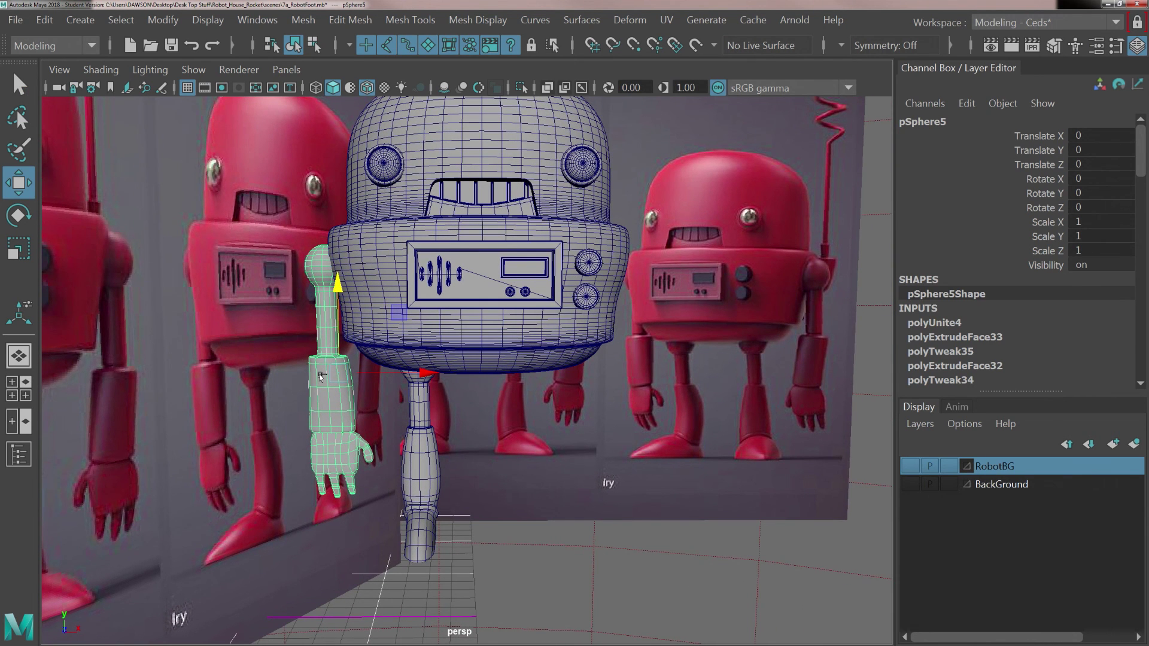
{"action": "key", "text": "ctrl+d"}
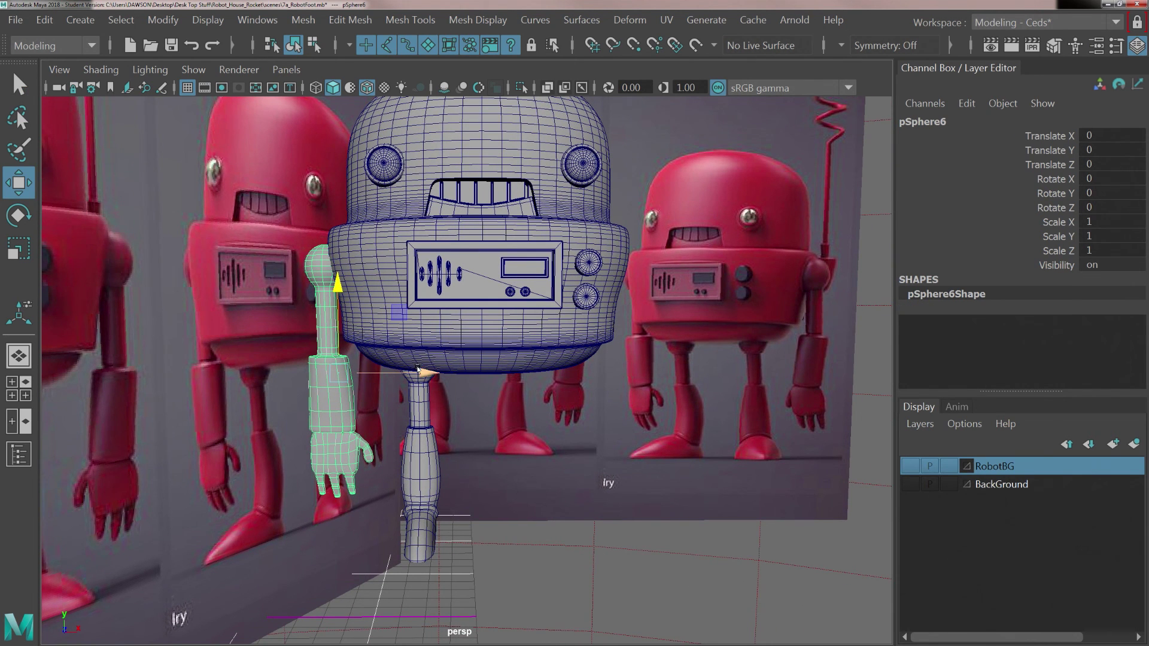
{"action": "left_click_drag", "start_coordinate": [418, 371], "coordinate": [738, 345]}
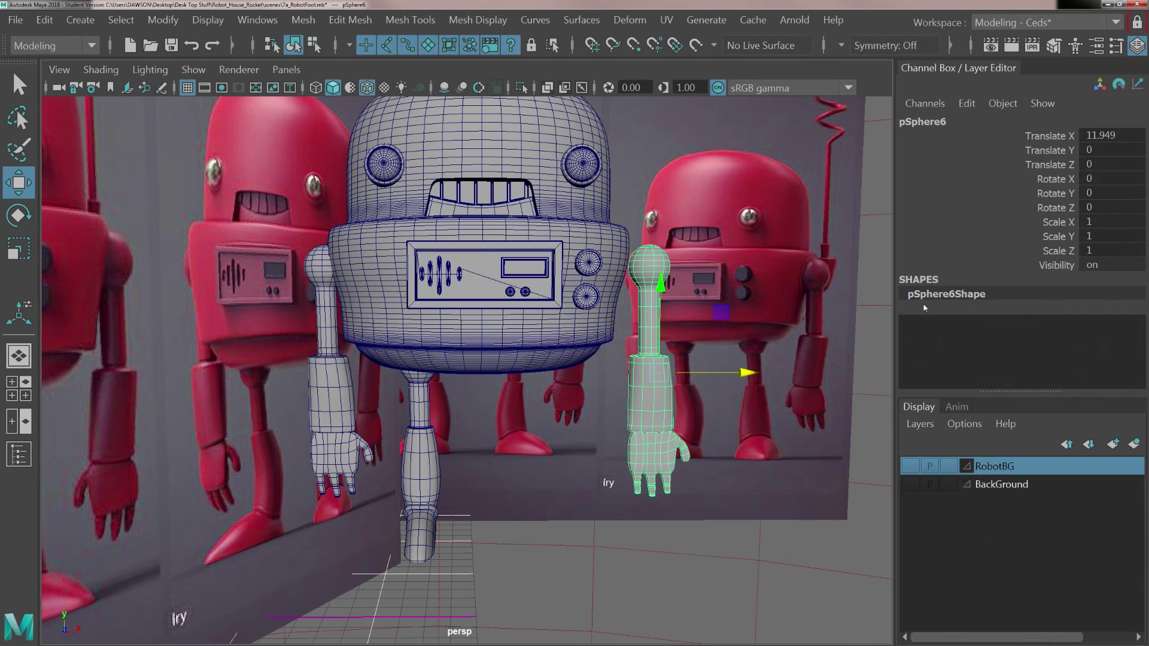
Mirror the duplicated arm with a Scale X of -1 and shift it inward against the side of the body.
{"action": "left_click_drag", "start_coordinate": [702, 378], "coordinate": [824, 358], "text": "alt"}
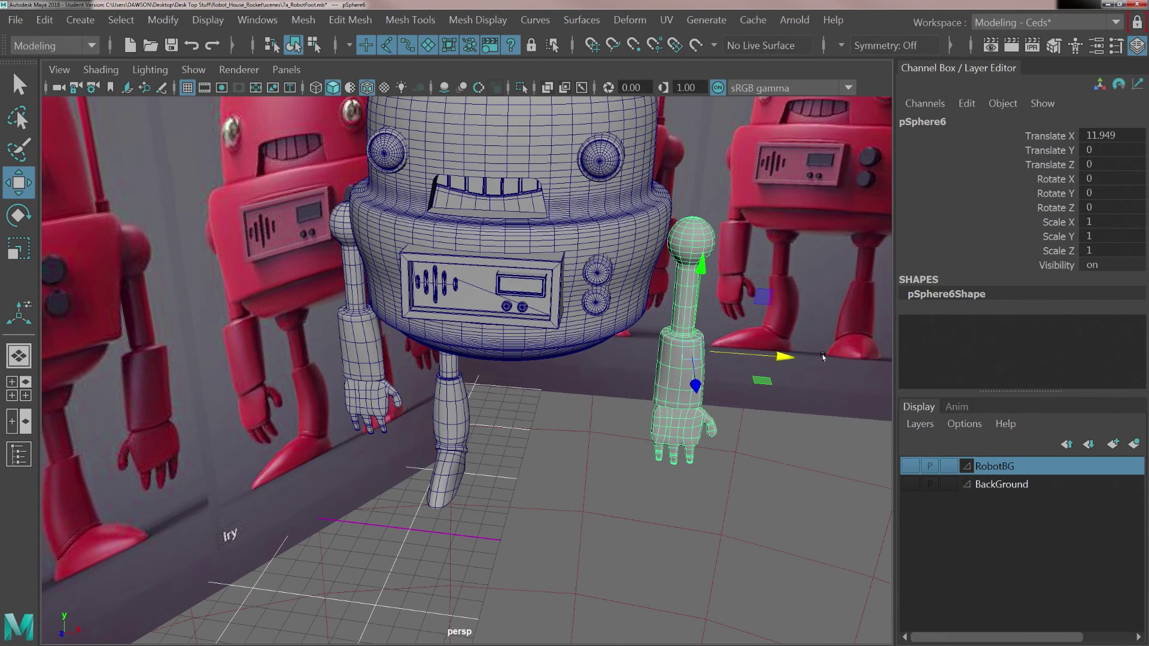
{"action": "double_click", "coordinate": [1120, 224]}
{"action": "type", "text": "-1"}
{"action": "key", "text": "Return"}
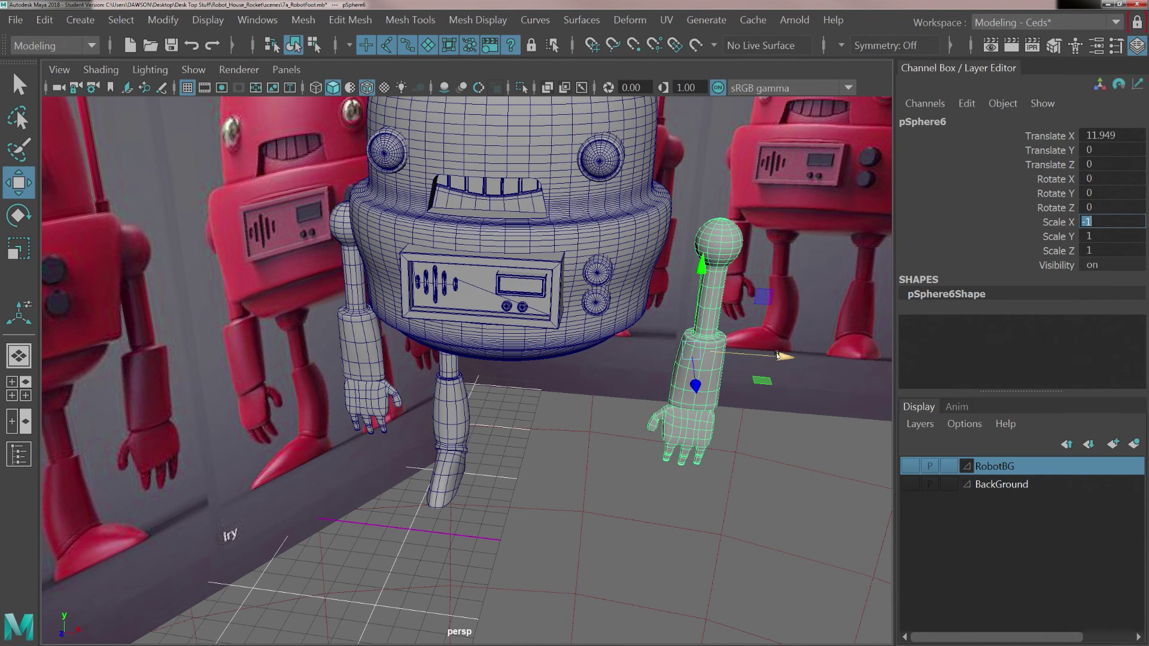
{"action": "left_click_drag", "start_coordinate": [781, 358], "coordinate": [740, 352]}
Duplicate the robot's leg and move the copy along X to about 25.463 under the other side of the body.
{"action": "left_click", "coordinate": [442, 449]}
{"action": "left_click_drag", "start_coordinate": [494, 477], "coordinate": [504, 458], "text": "alt"}
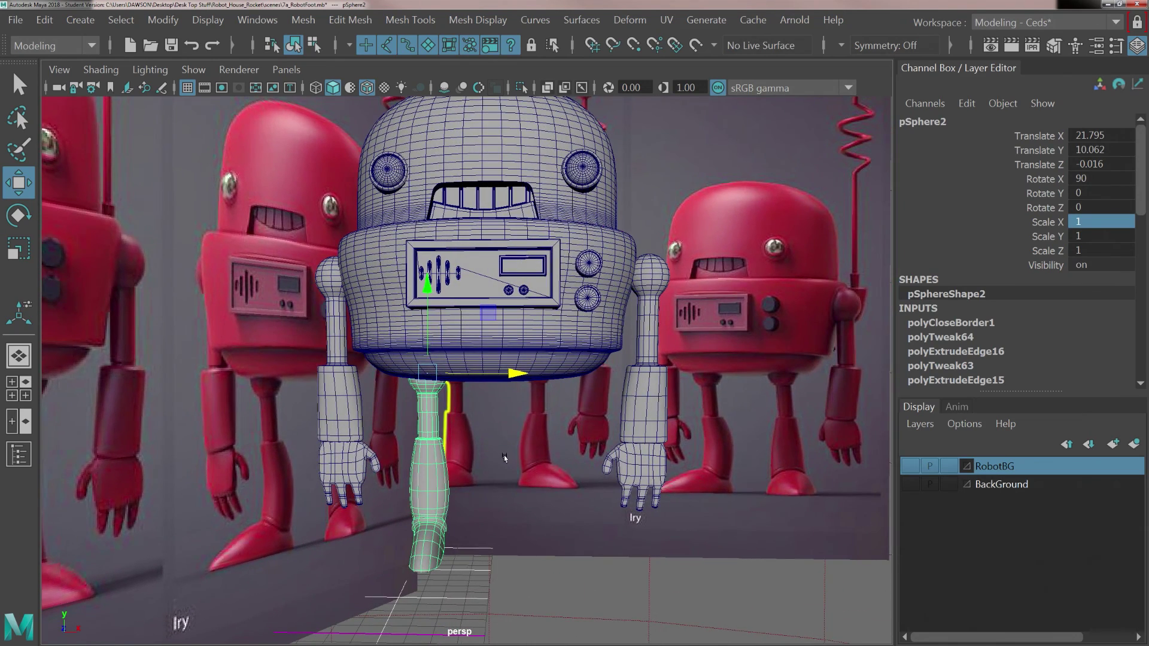
{"action": "key", "text": "ctrl+d"}
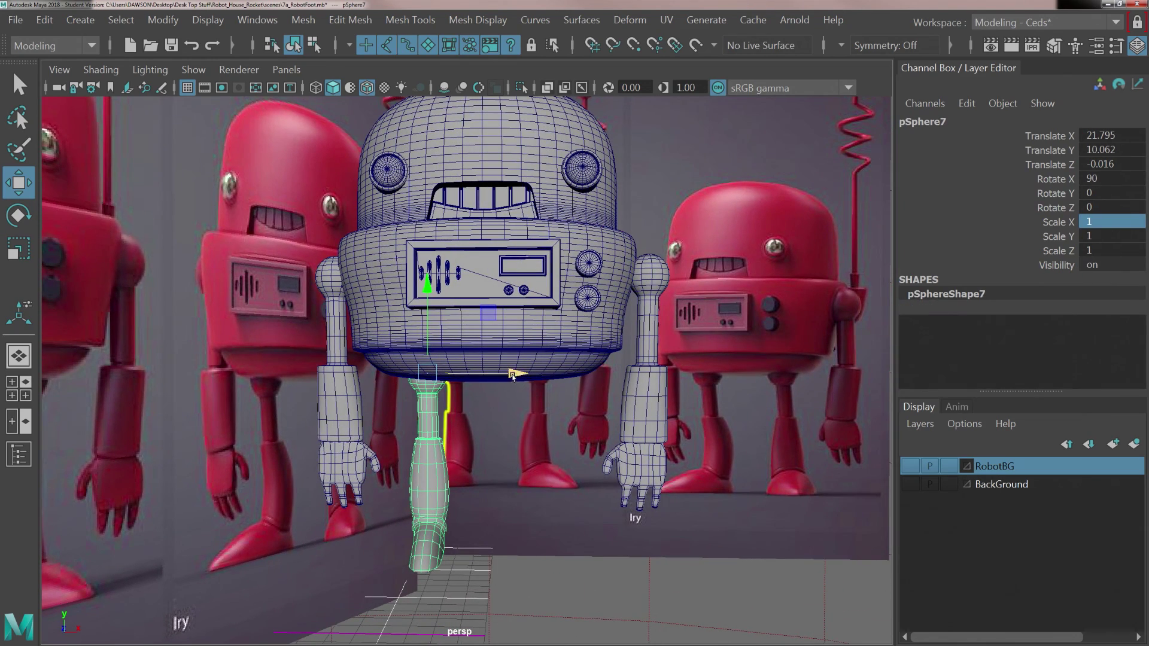
{"action": "left_click_drag", "start_coordinate": [513, 372], "coordinate": [608, 375]}
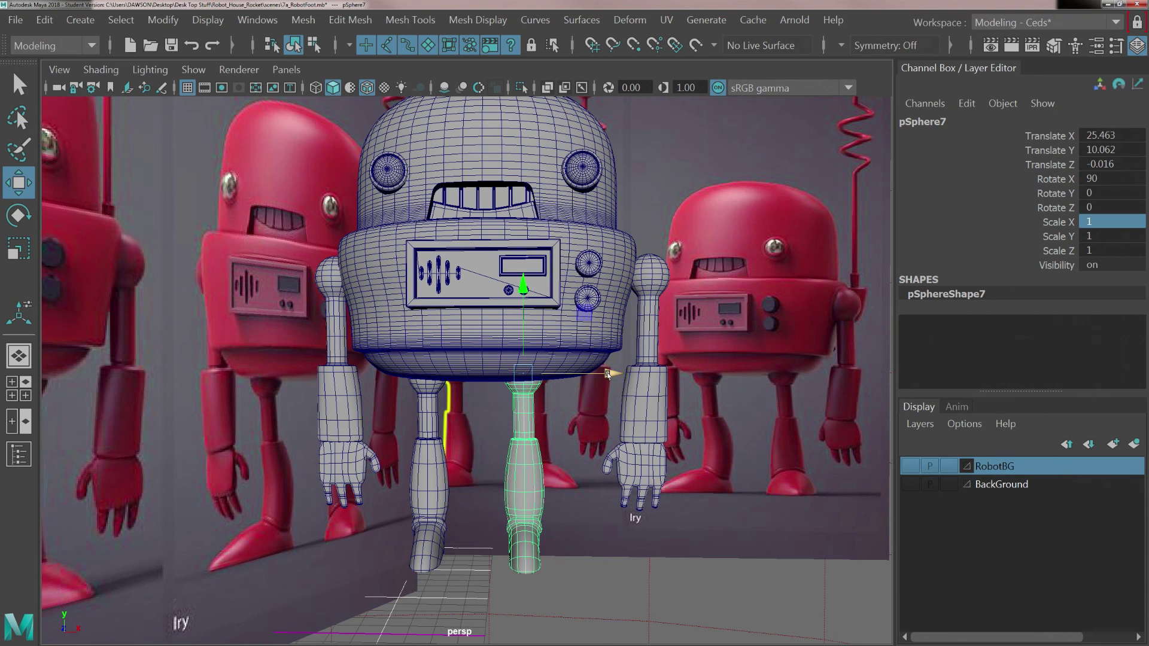
Mirror the duplicated leg with a Scale X of -1 and align it with the reference leg in the front view, at Translate X of about 26.521.
{"action": "double_click", "coordinate": [1103, 219]}
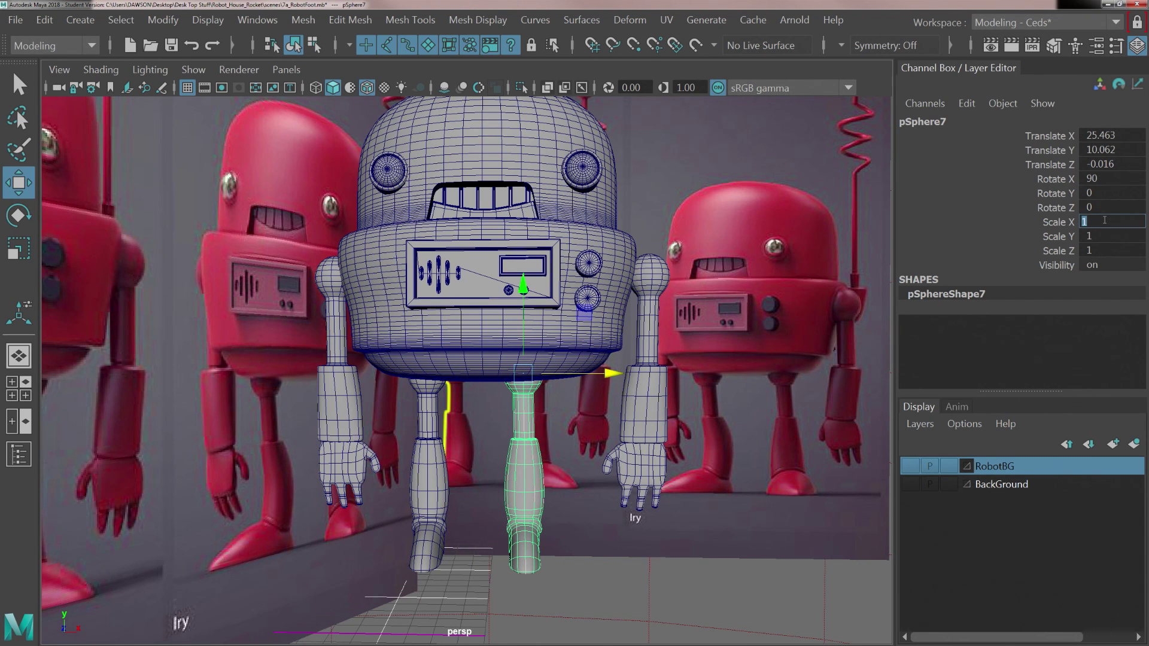
{"action": "type", "text": "-1"}
{"action": "key", "text": "Return"}
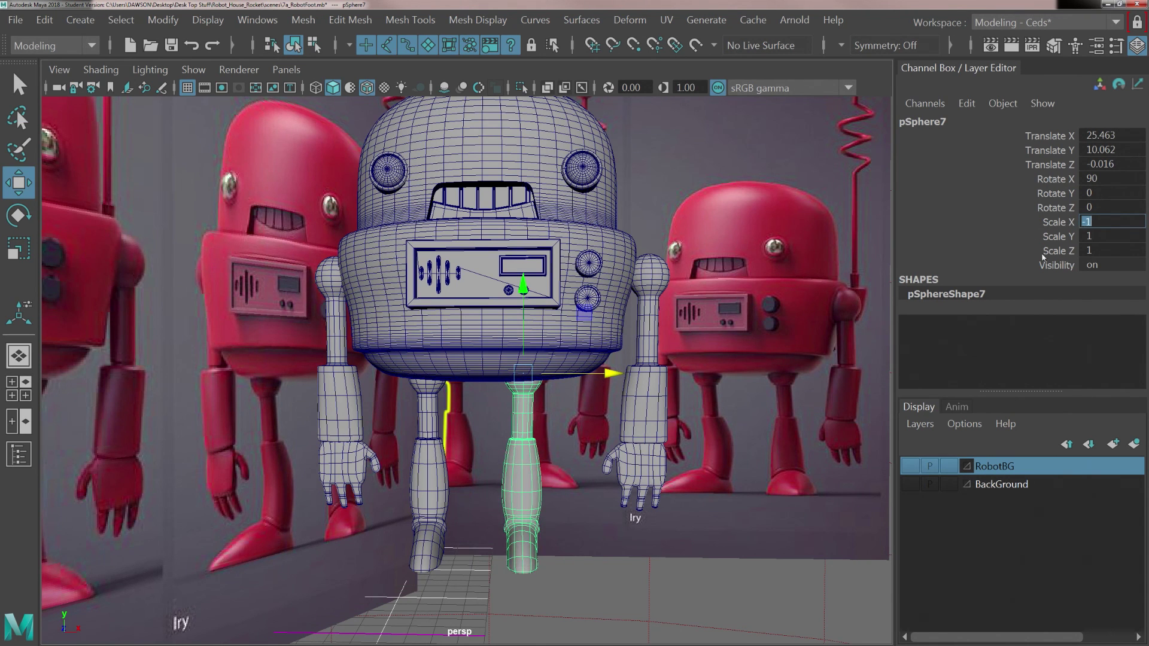
{"action": "left_click_drag", "start_coordinate": [614, 374], "coordinate": [619, 375]}
{"action": "key", "text": "space"}
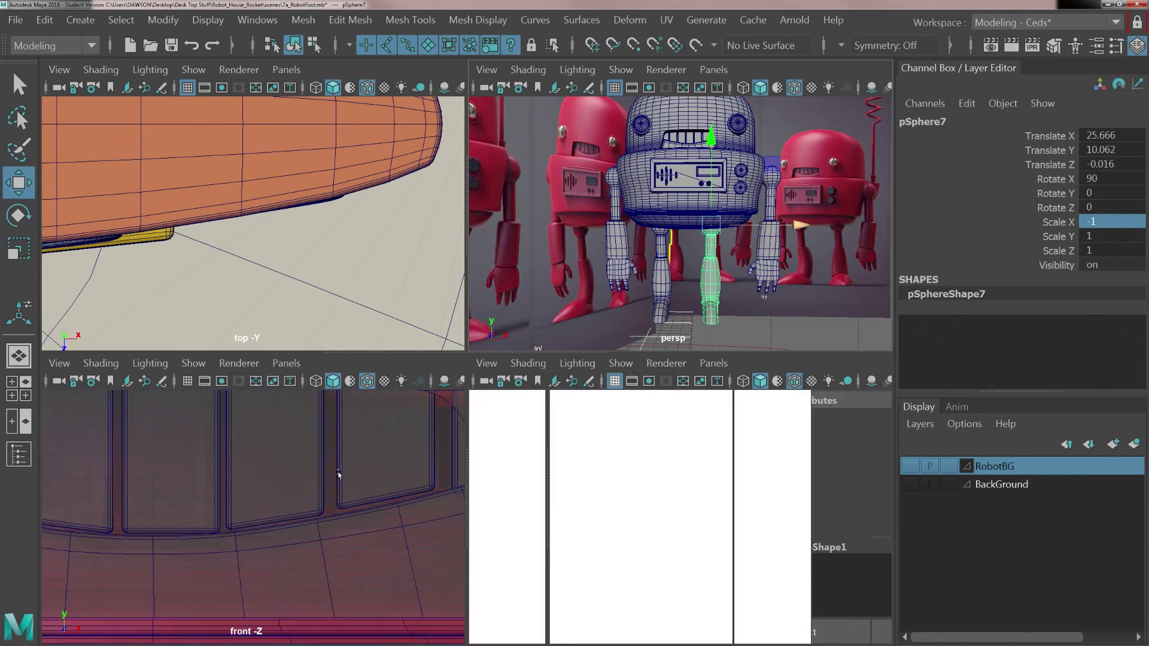
{"action": "key", "text": "space"}
{"action": "key", "text": "f"}
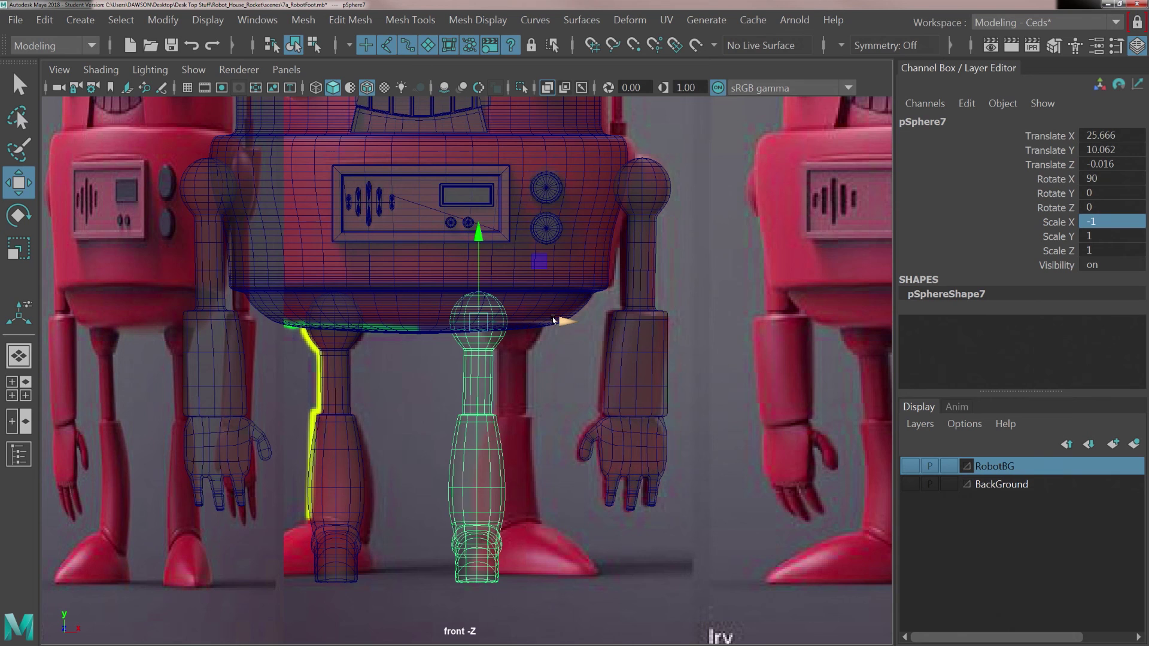
{"action": "left_click_drag", "start_coordinate": [553, 320], "coordinate": [585, 314]}
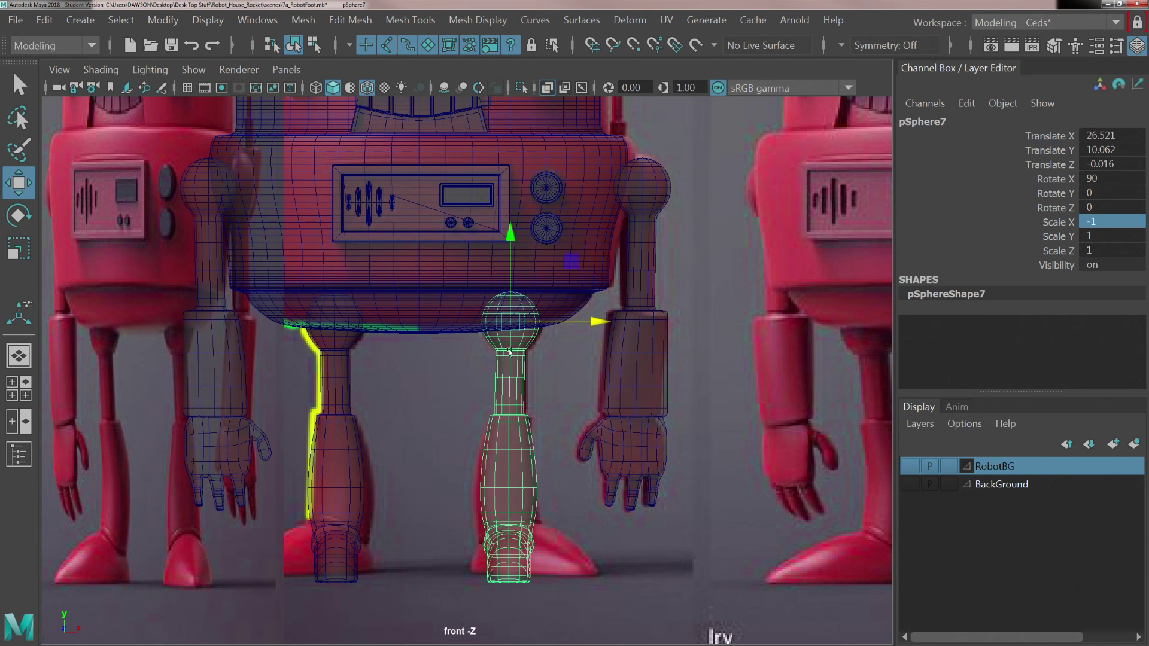
Turn both feet outward to match the reference, with Rotate Y about 33.642 on the duplicated leg and about -43.848 on the original leg.
{"action": "scroll", "coordinate": [489, 362], "scroll_direction": "down", "scroll_amount": 1}
{"action": "scroll", "coordinate": [488, 363], "scroll_direction": "down", "scroll_amount": 2}
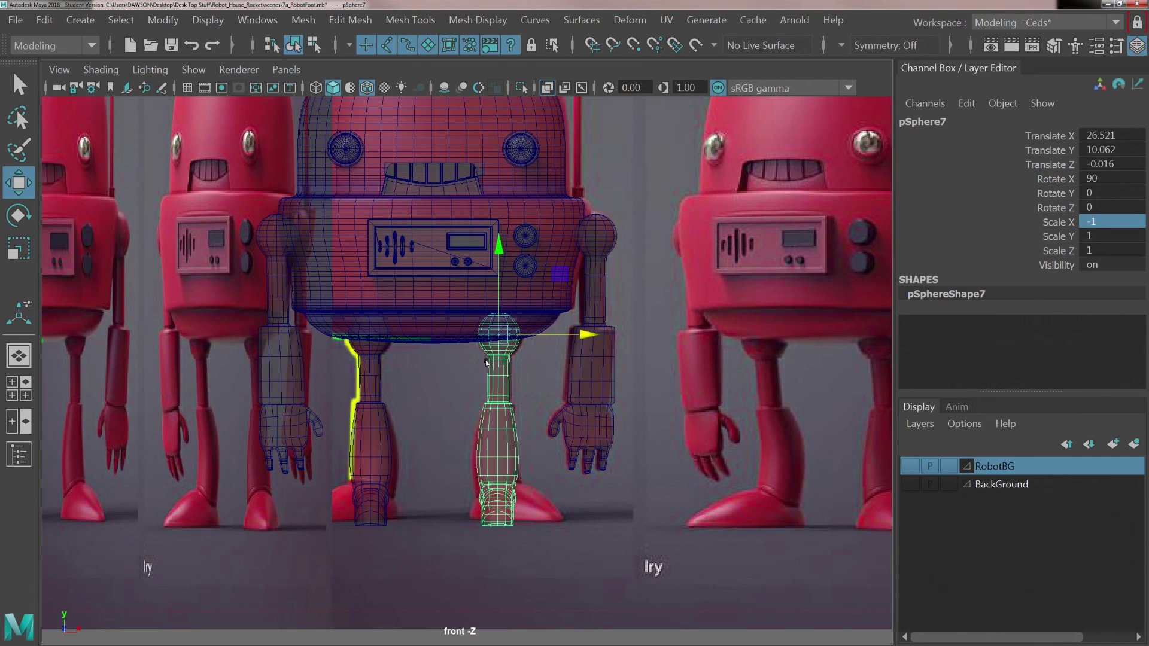
{"action": "key", "text": "e"}
{"action": "scroll", "coordinate": [480, 341], "scroll_direction": "up", "scroll_amount": 2}
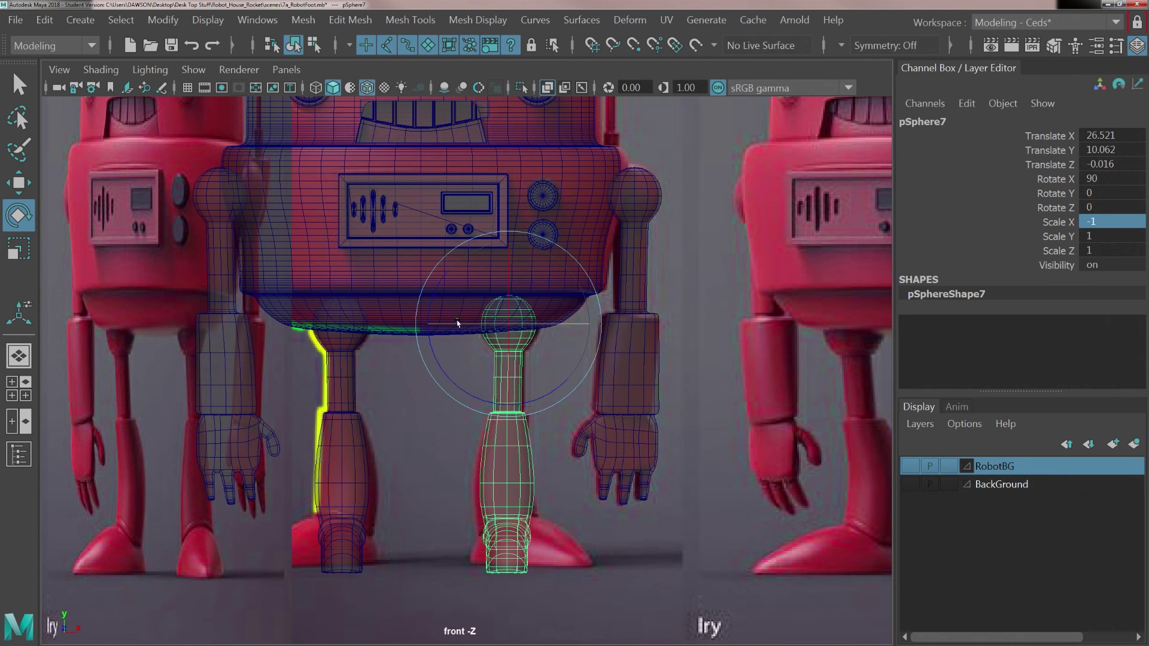
{"action": "left_click_drag", "start_coordinate": [458, 324], "coordinate": [503, 333]}
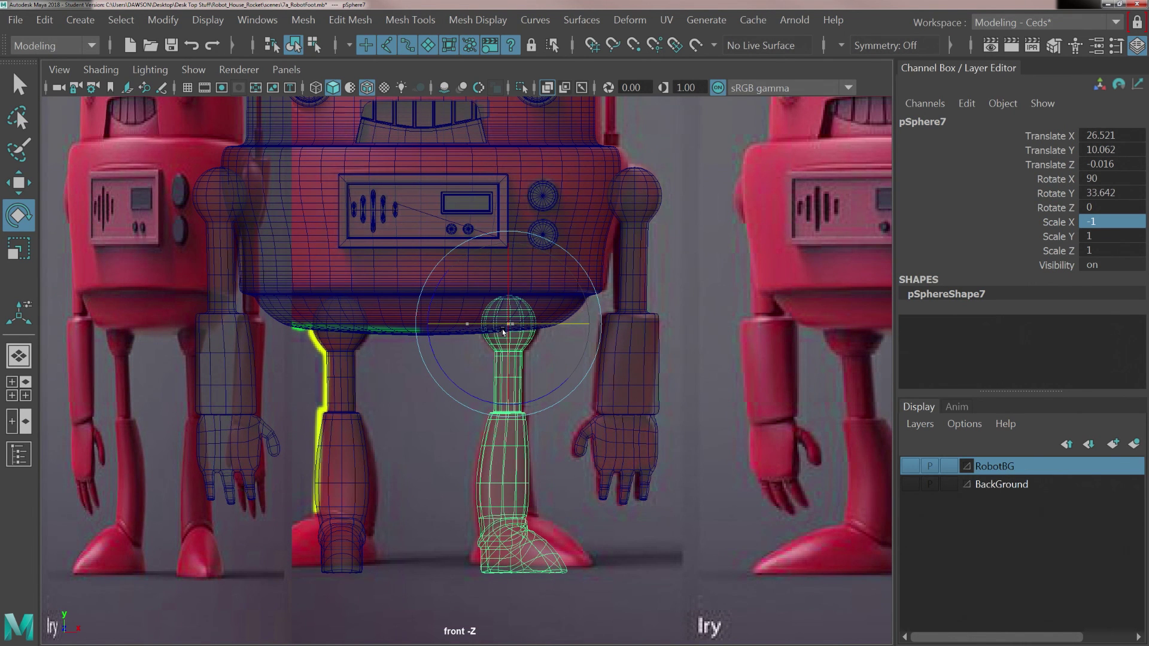
{"action": "left_click", "coordinate": [340, 413]}
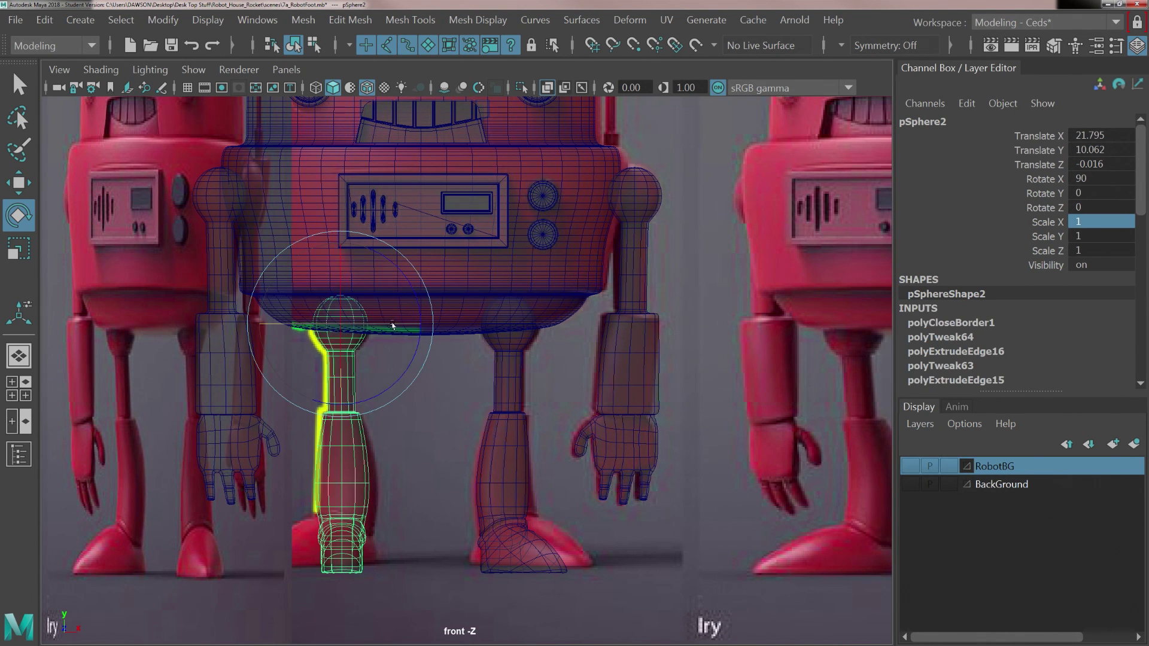
{"action": "left_click_drag", "start_coordinate": [390, 326], "coordinate": [339, 340]}
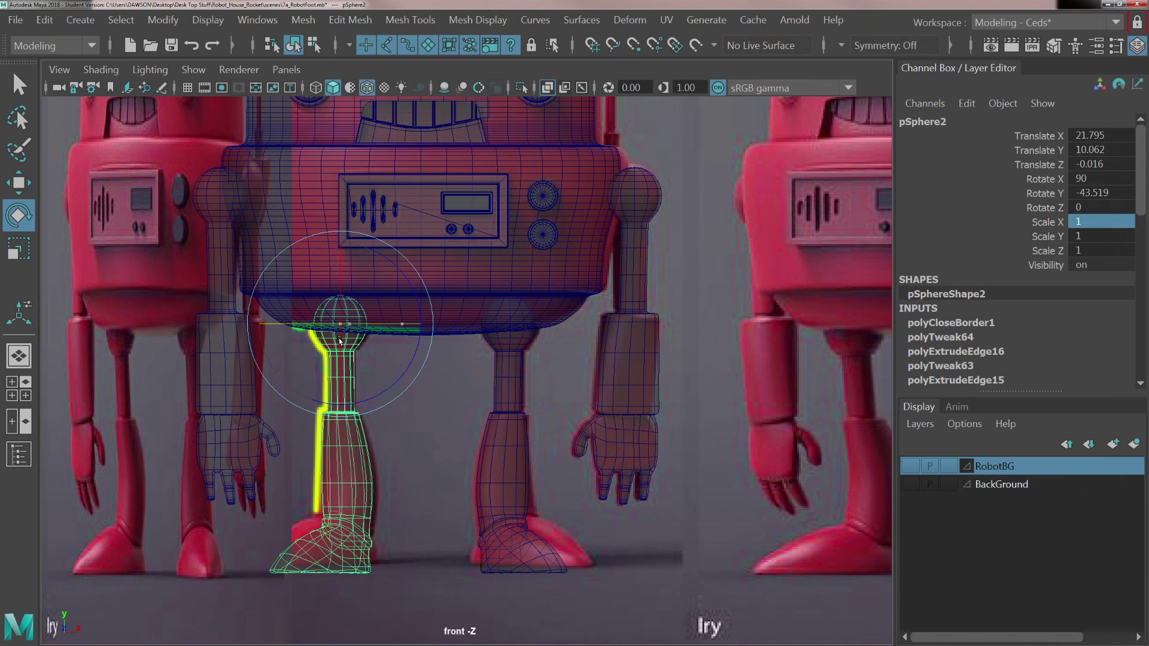
Inspect the robot with both arms and legs in the perspective view against the reference images.
{"action": "key", "text": "space"}
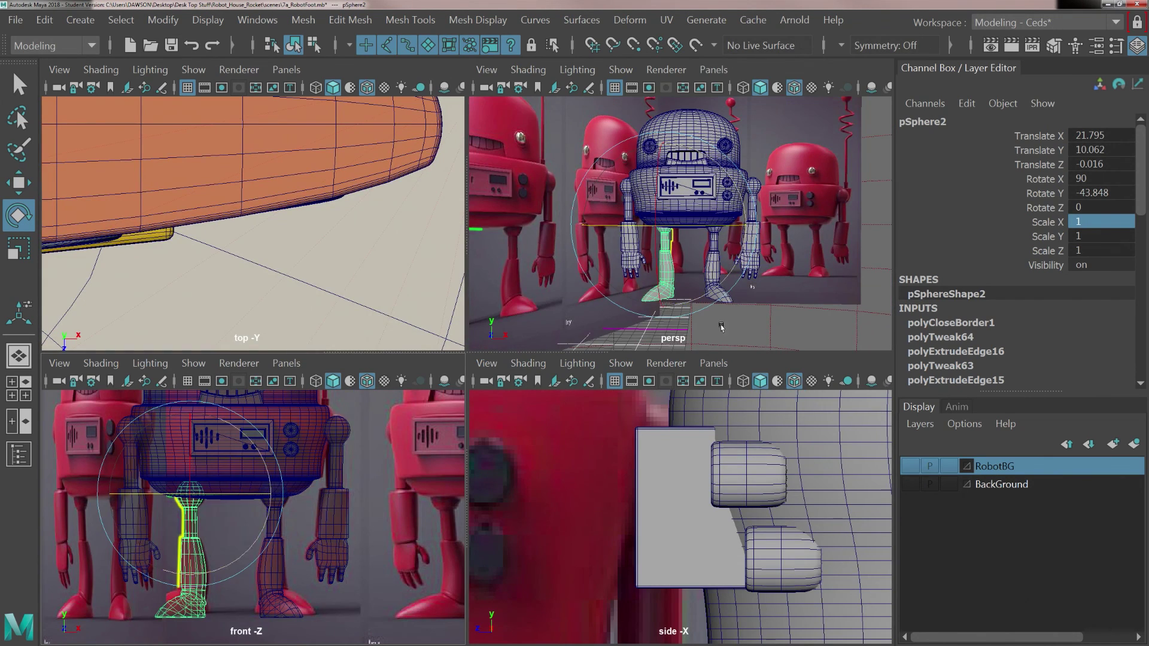
{"action": "key", "text": "space"}
{"action": "scroll", "coordinate": [578, 458], "scroll_direction": "down", "scroll_amount": 2}
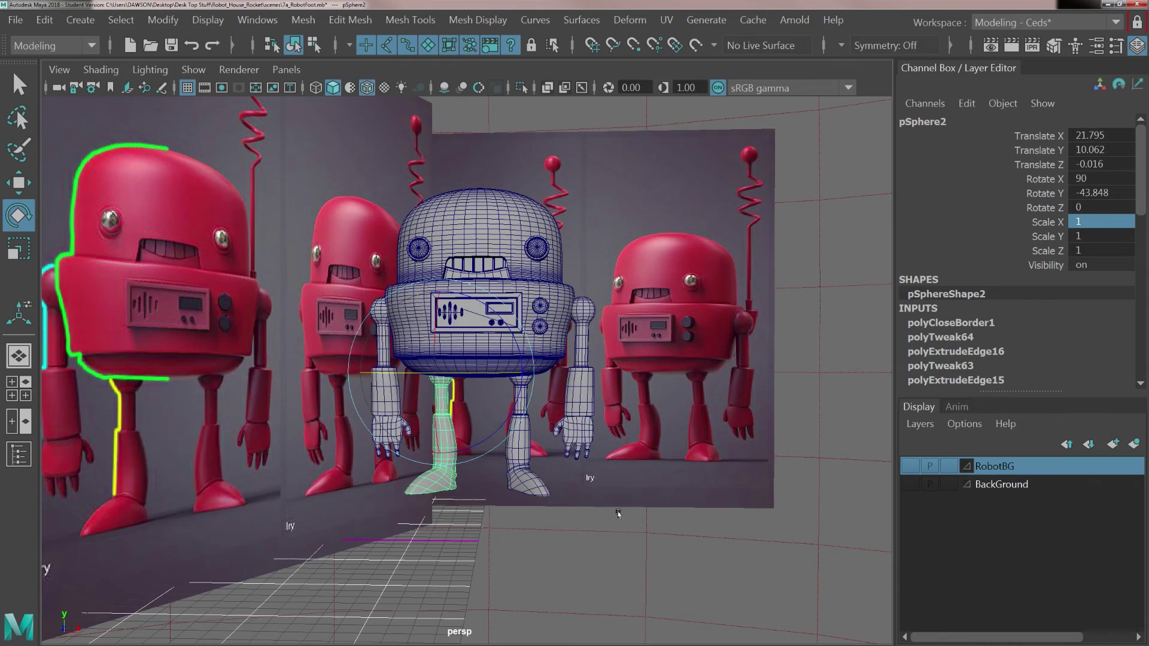
{"action": "left_click", "coordinate": [620, 533]}
{"action": "left_click_drag", "start_coordinate": [593, 473], "coordinate": [522, 322], "text": "alt"}
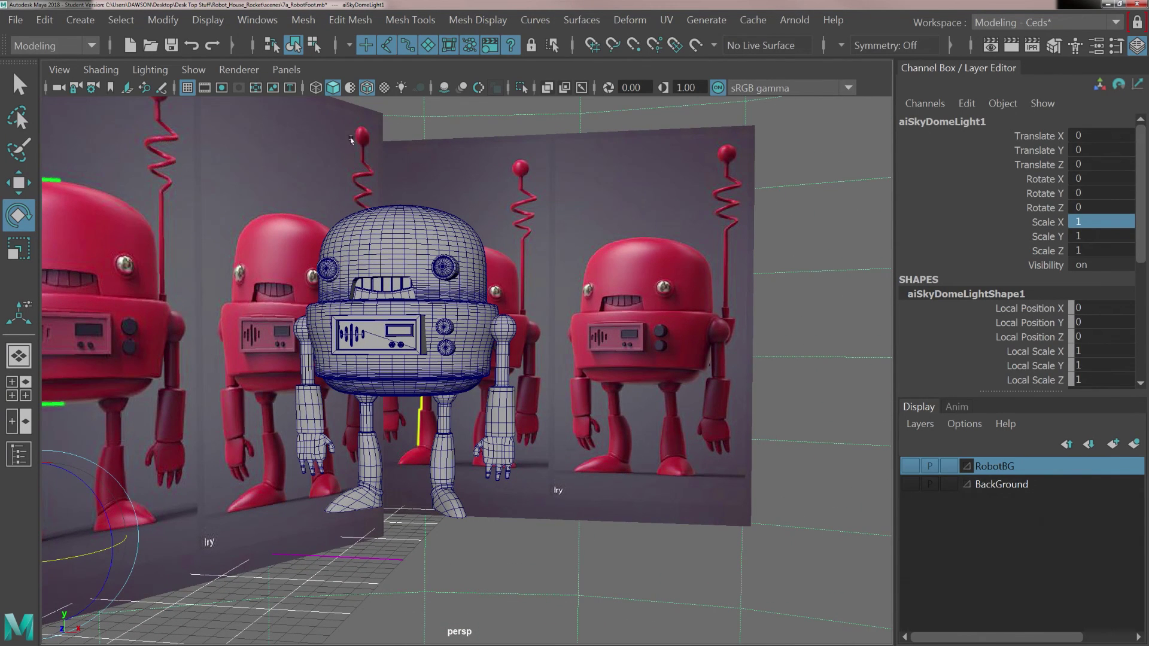
{"action": "left_click_drag", "start_coordinate": [408, 304], "coordinate": [402, 295], "text": "alt"}
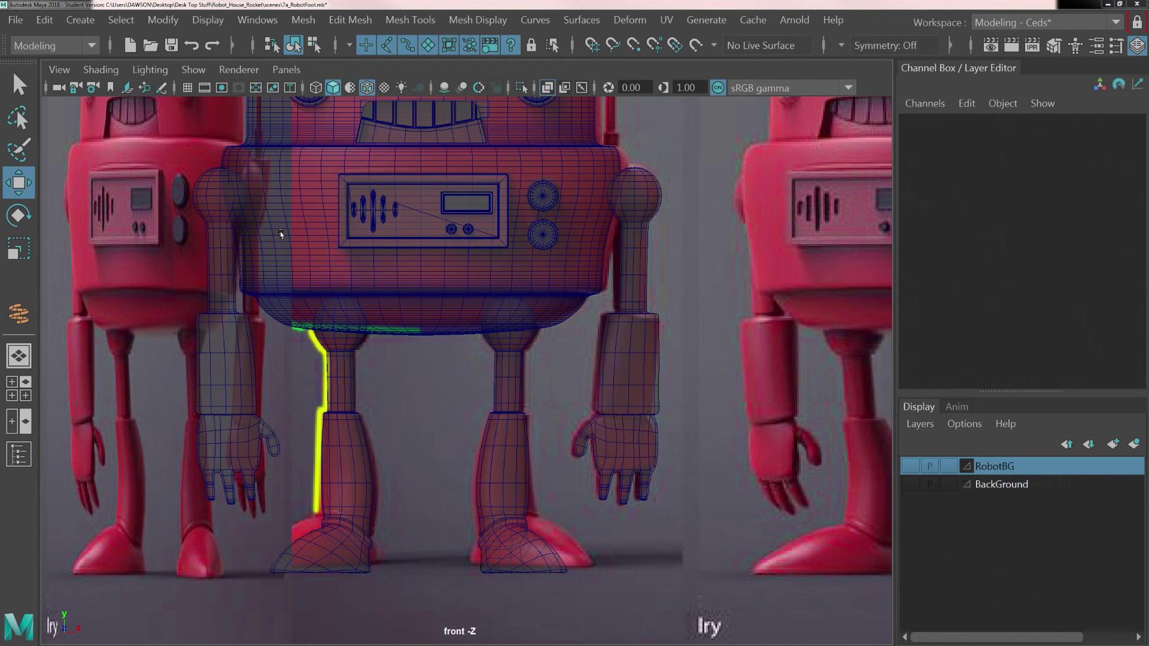
Save the scene under the new file name 7a_RobotTeeth in the scenes folder.
{"action": "left_click", "coordinate": [15, 20]}
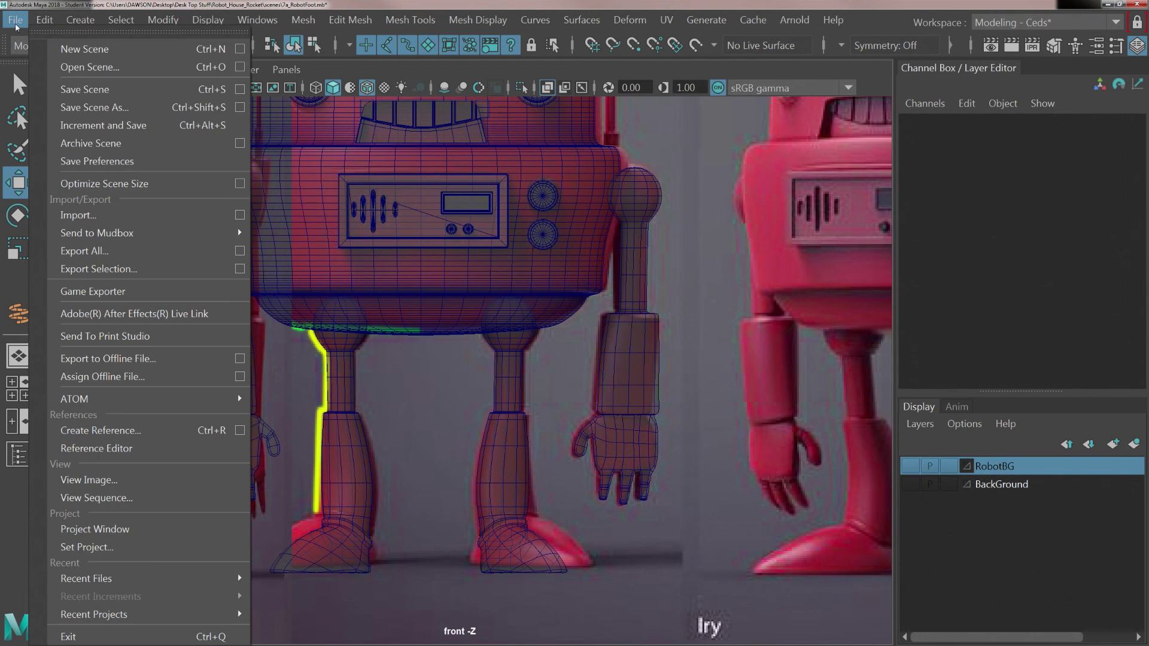
{"action": "left_click", "coordinate": [85, 107]}
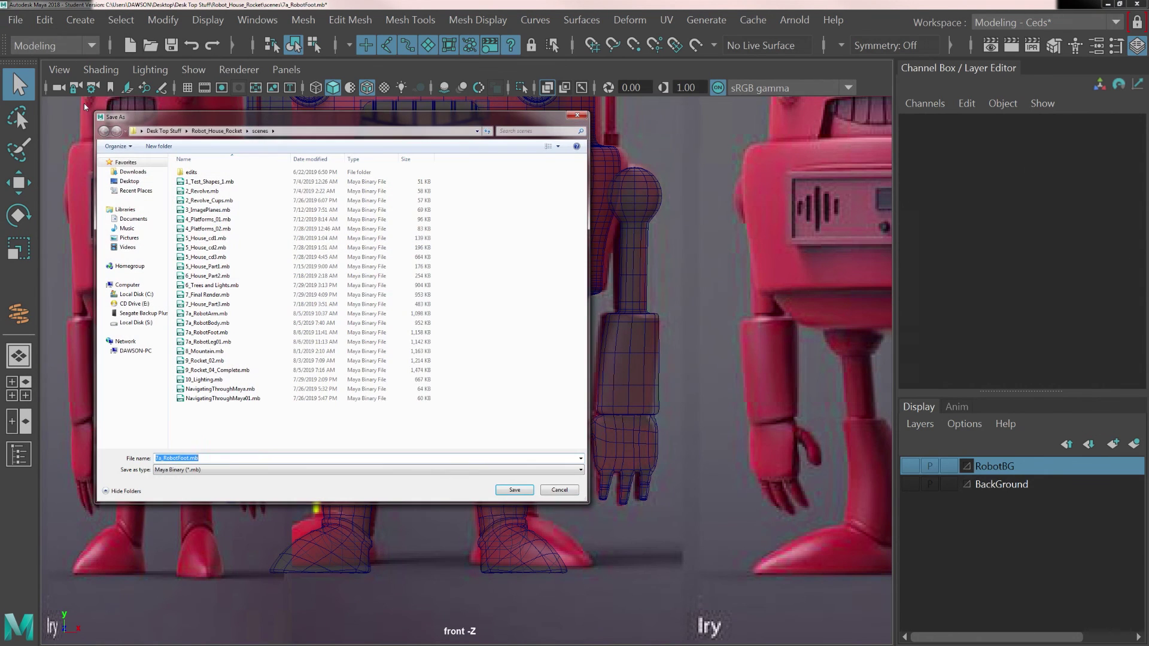
{"action": "left_click", "coordinate": [207, 458]}
{"action": "key", "text": "BackSpace"}
{"action": "key", "text": "BackSpace"}
{"action": "key", "text": "BackSpace"}
{"action": "key", "text": "BackSpace"}
{"action": "key", "text": "BackSpace"}
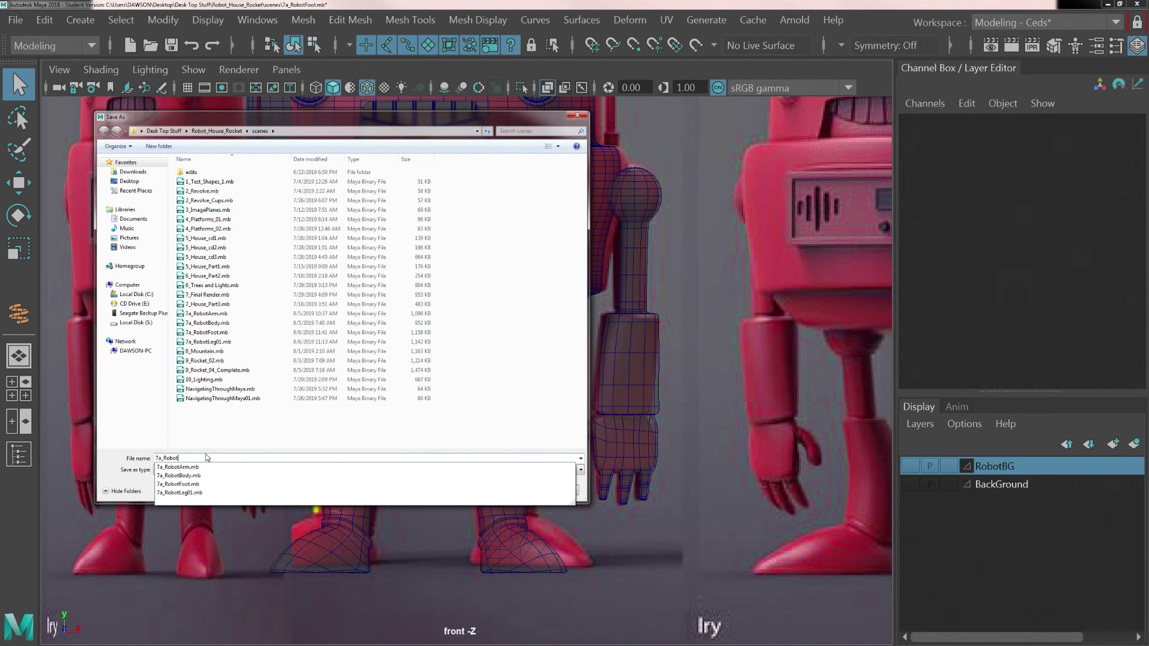
{"action": "type", "text": "Teeth"}
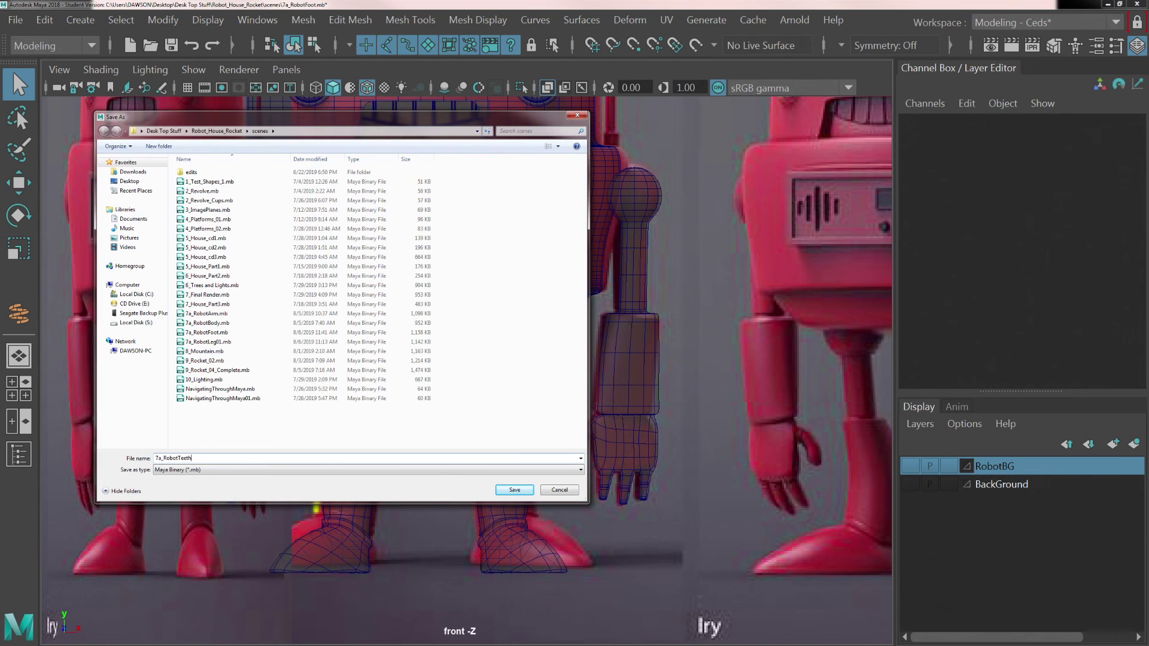
{"action": "key", "text": "Return"}
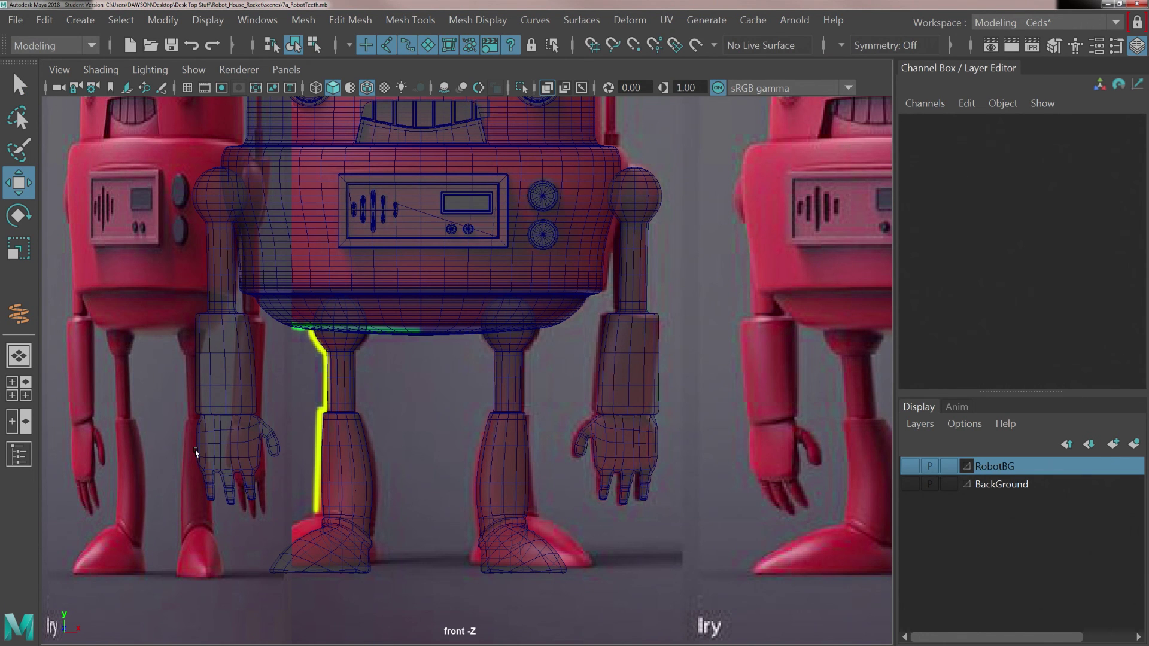